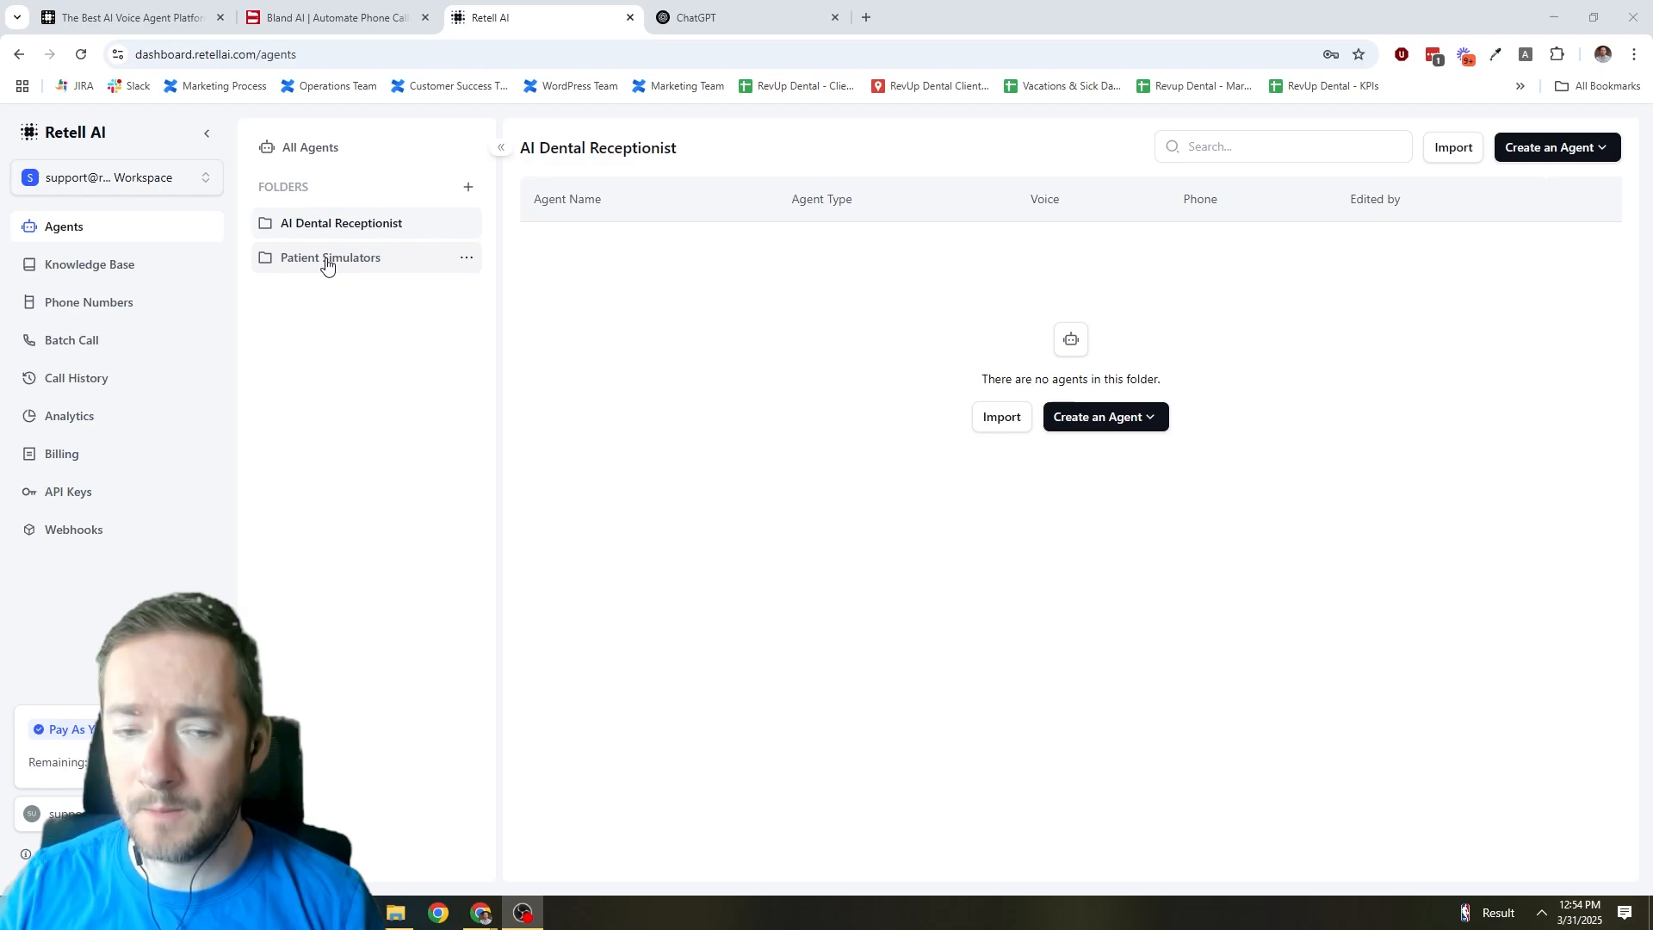
Create a single-prompt agent from the blank template in the AI Dental Receptionist folder.
click(1143, 425)
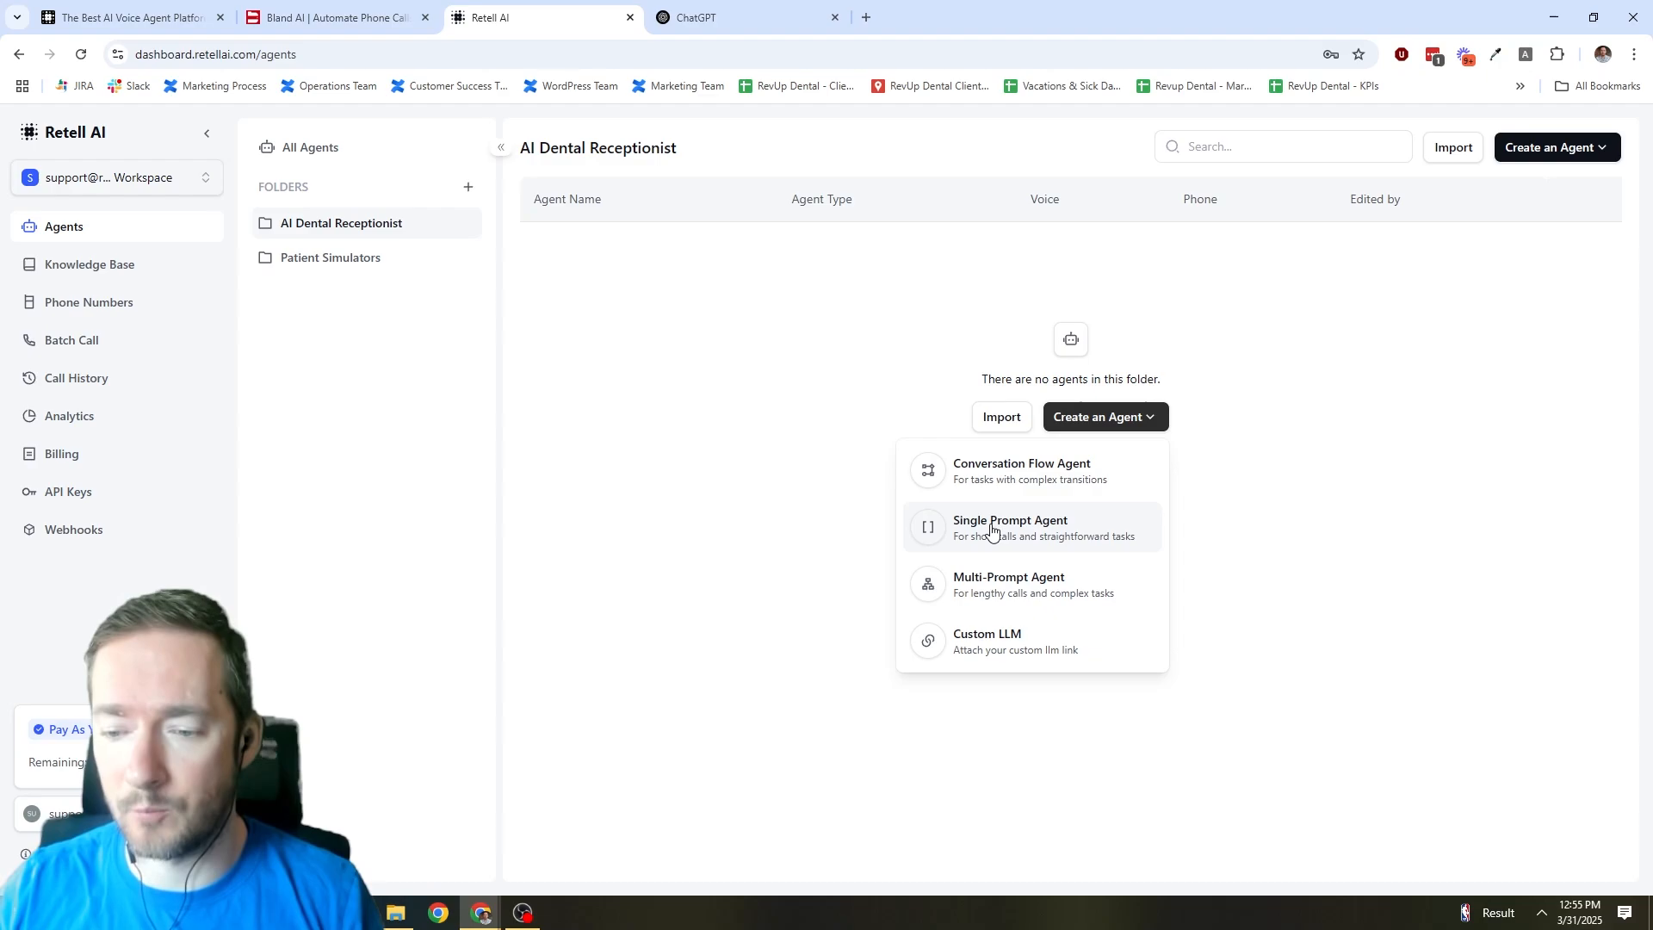
click(1000, 531)
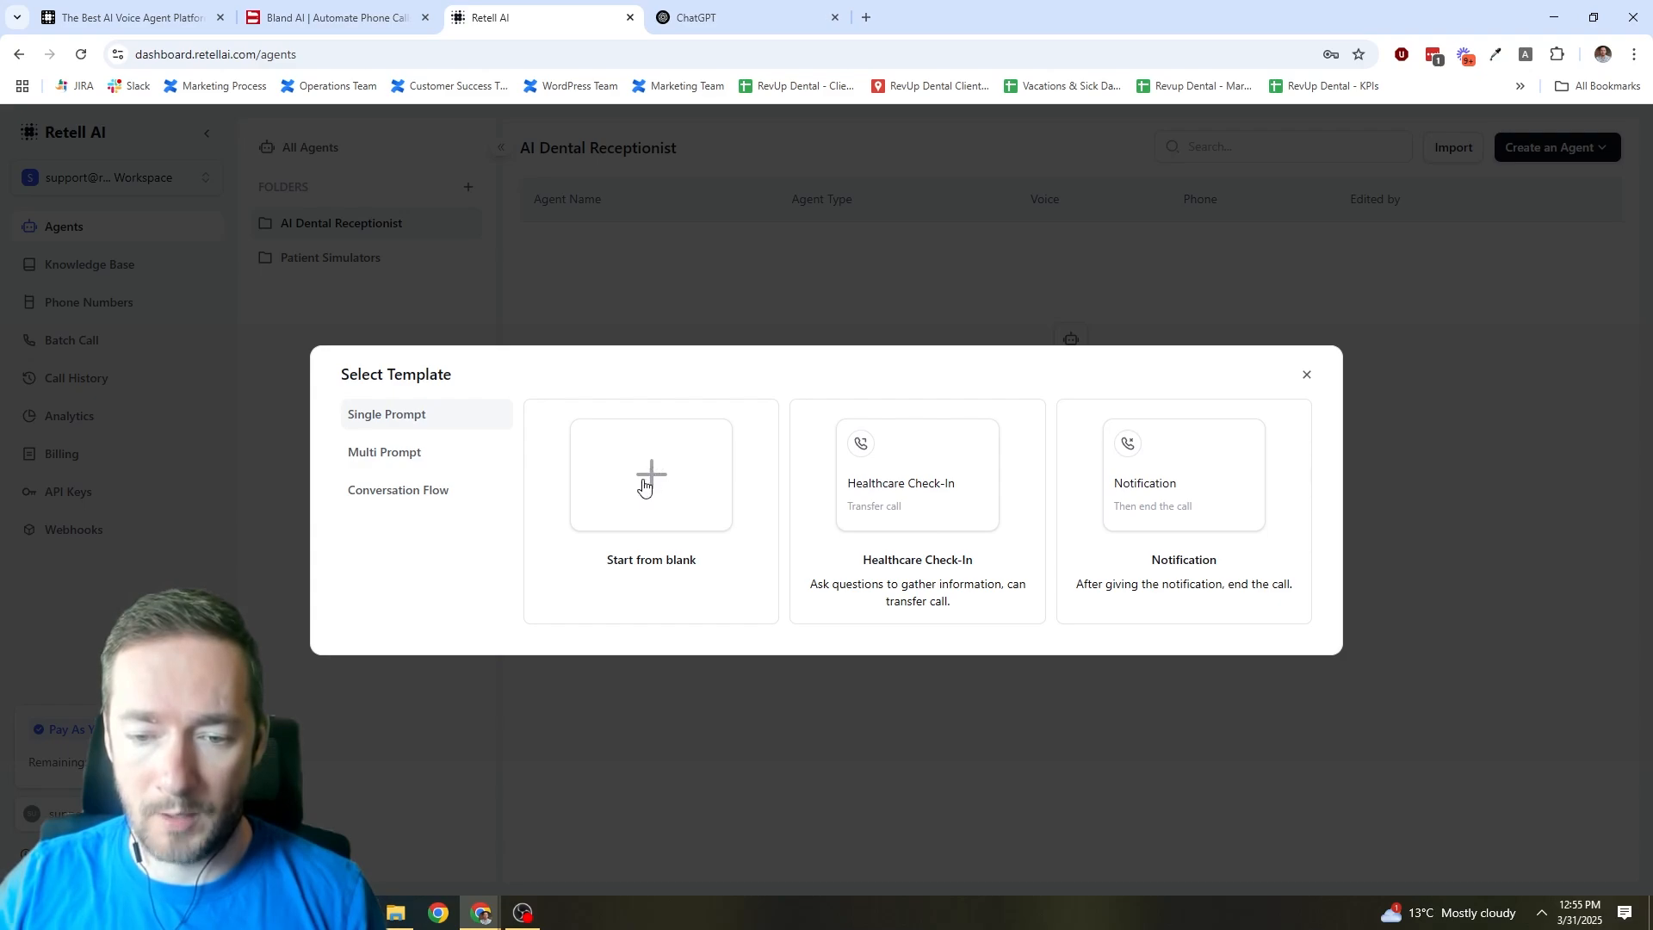
click(656, 588)
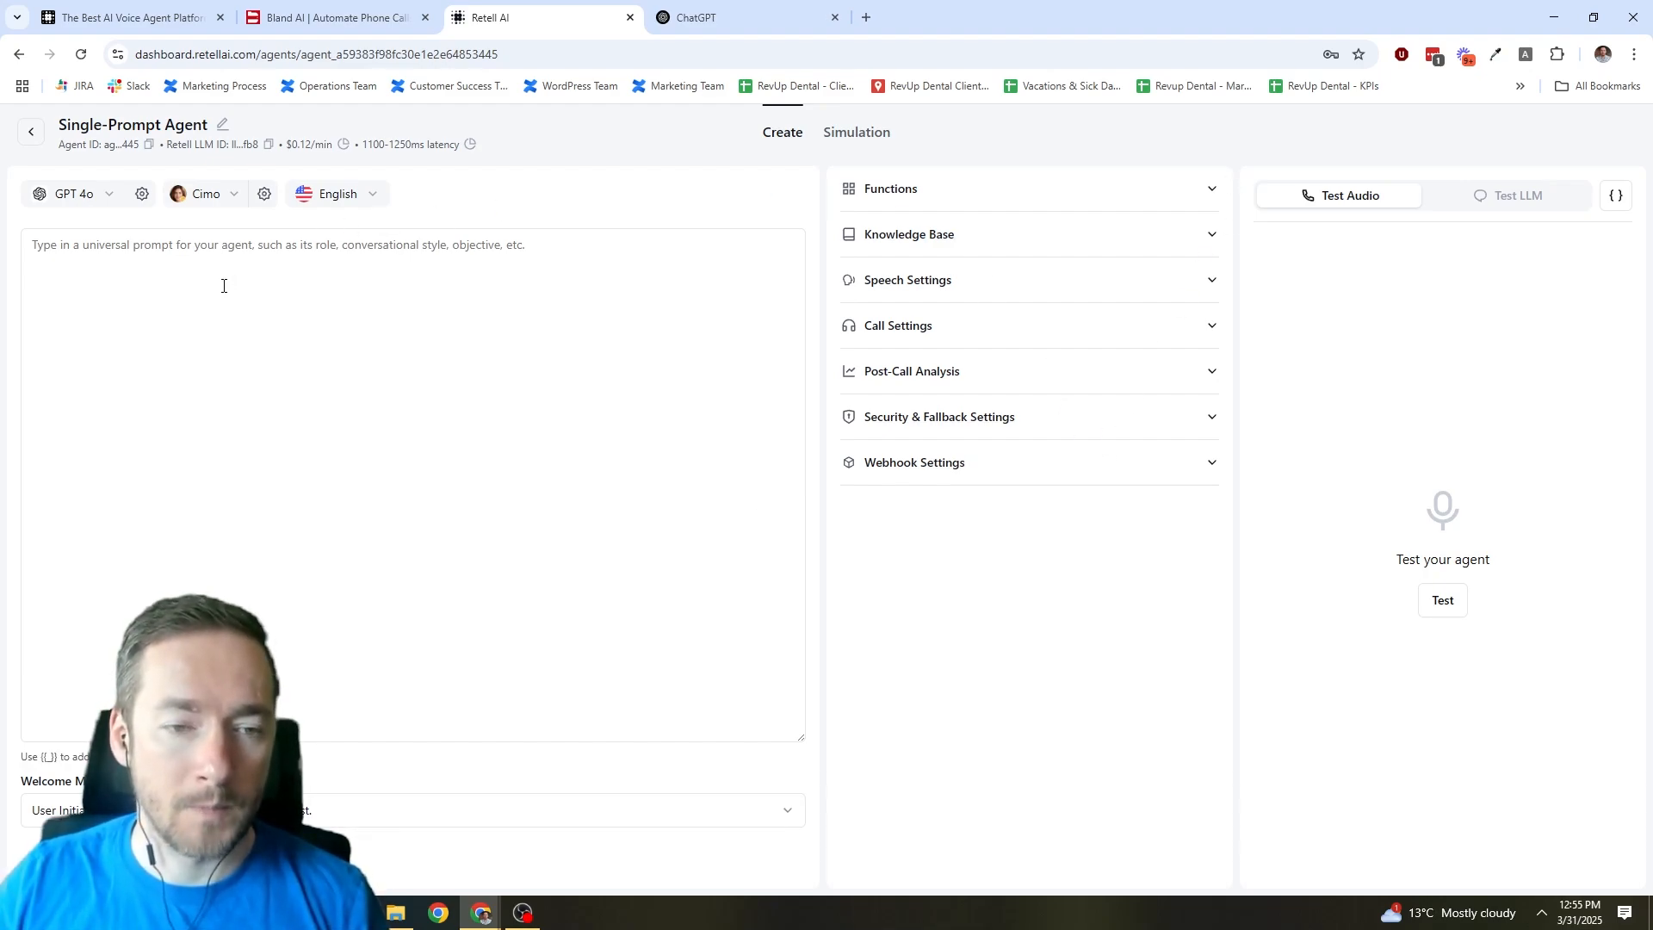
Rename the new agent as Dental AI Receptionist.
click(223, 127)
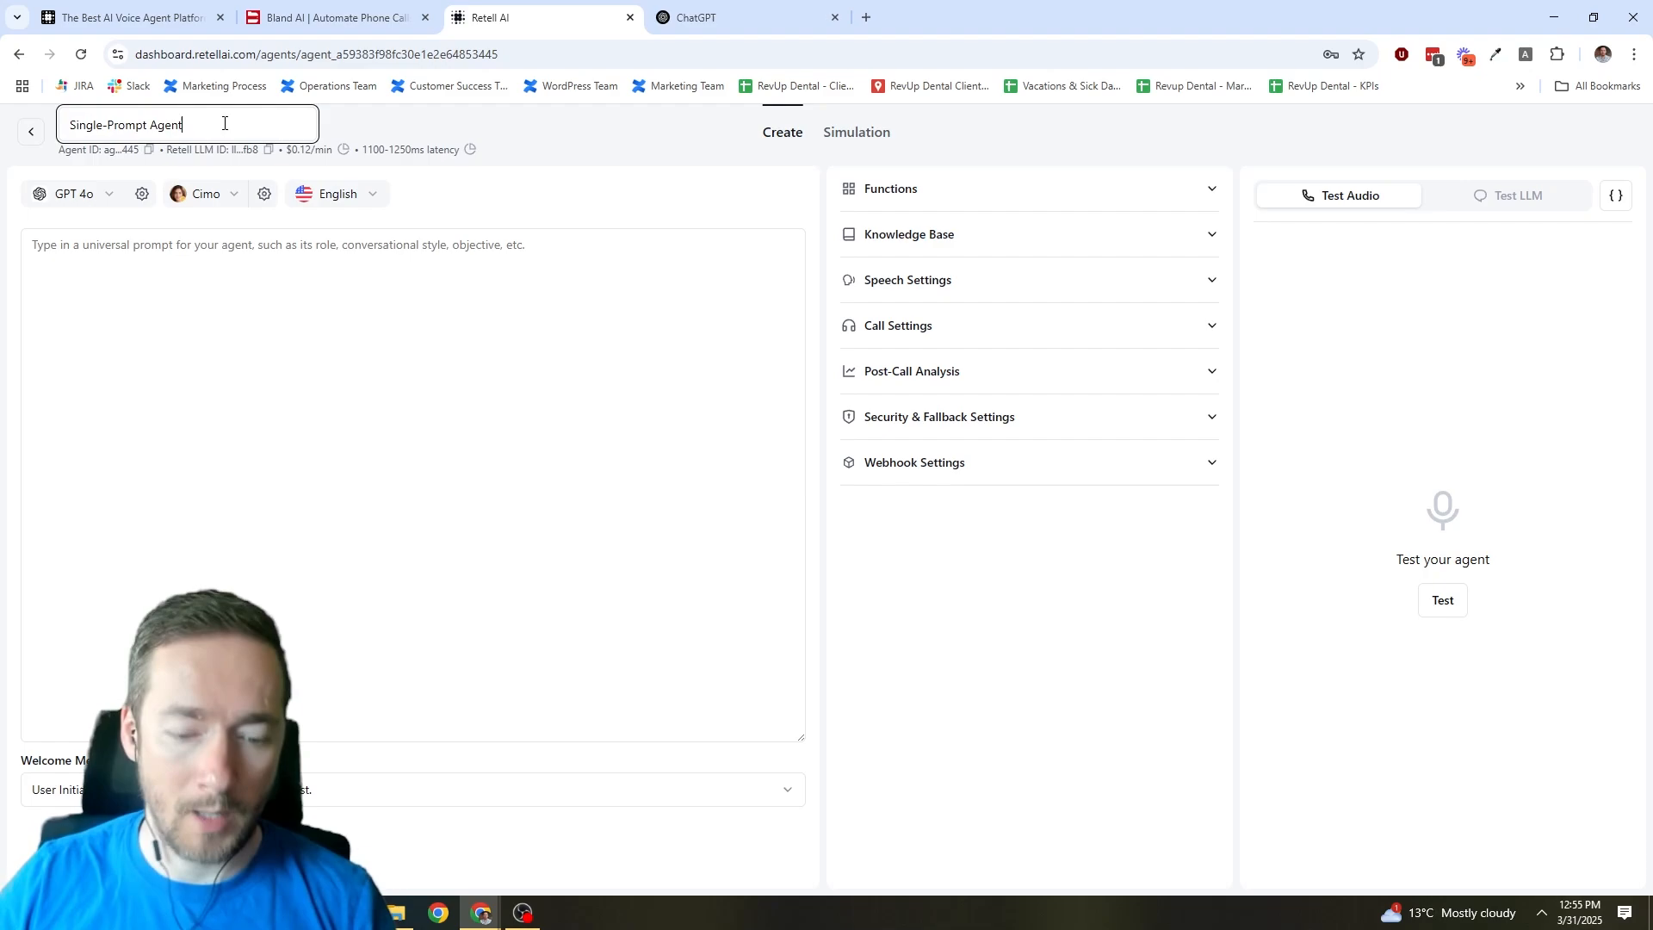
key(ctrl+a)
text(D)
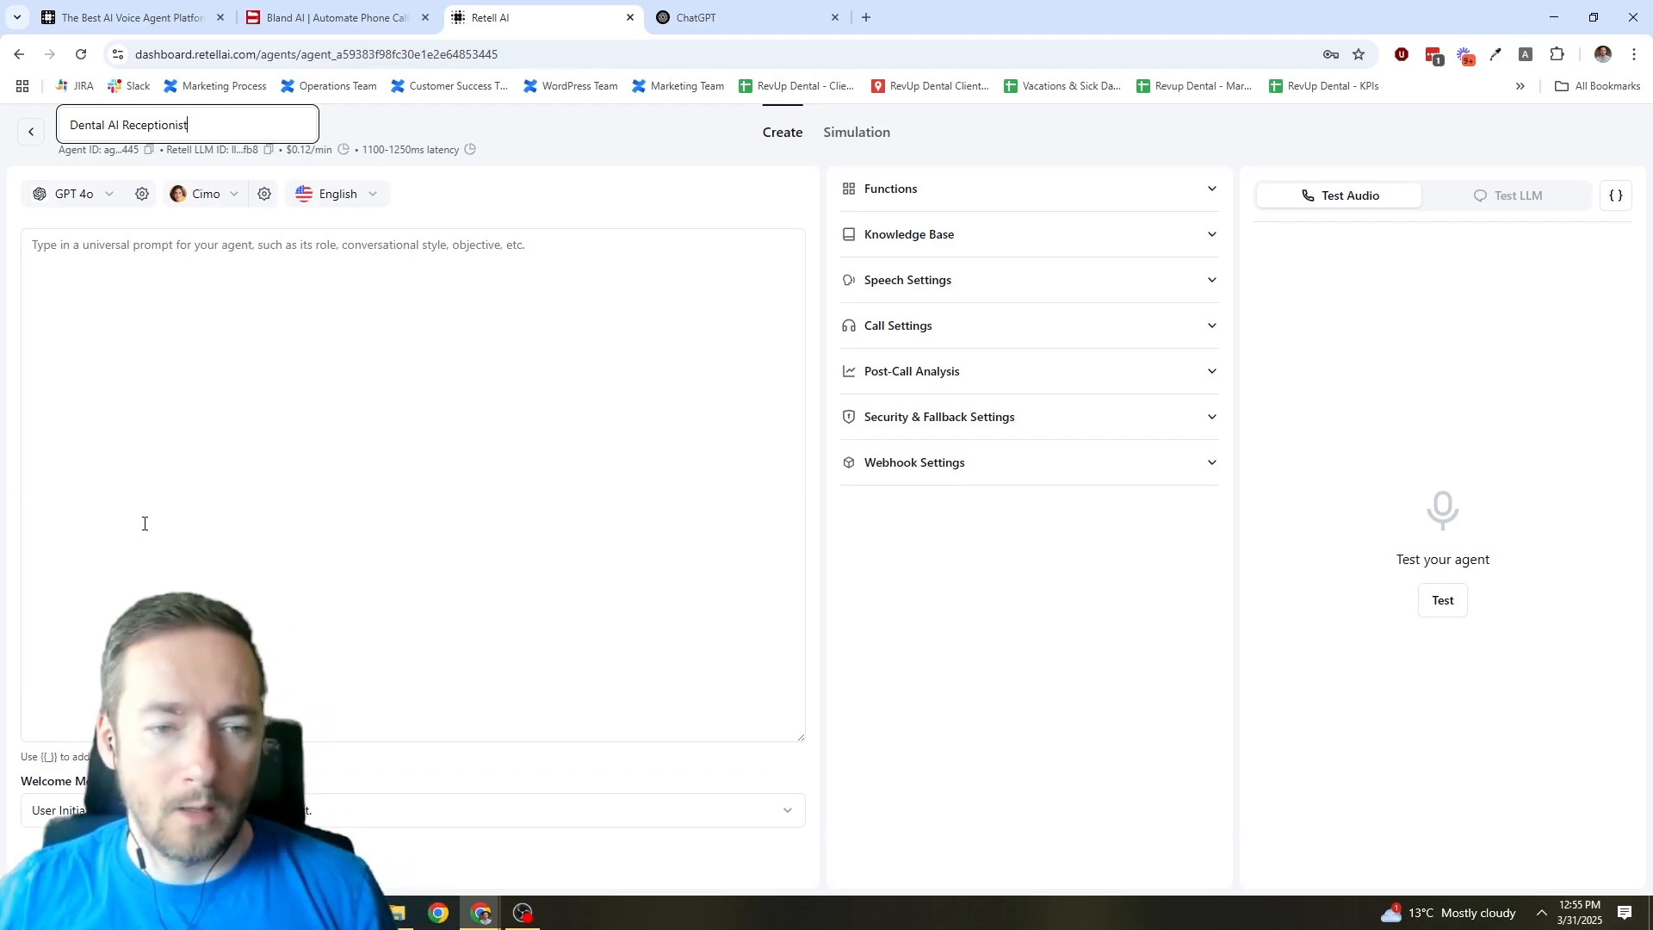
click(142, 229)
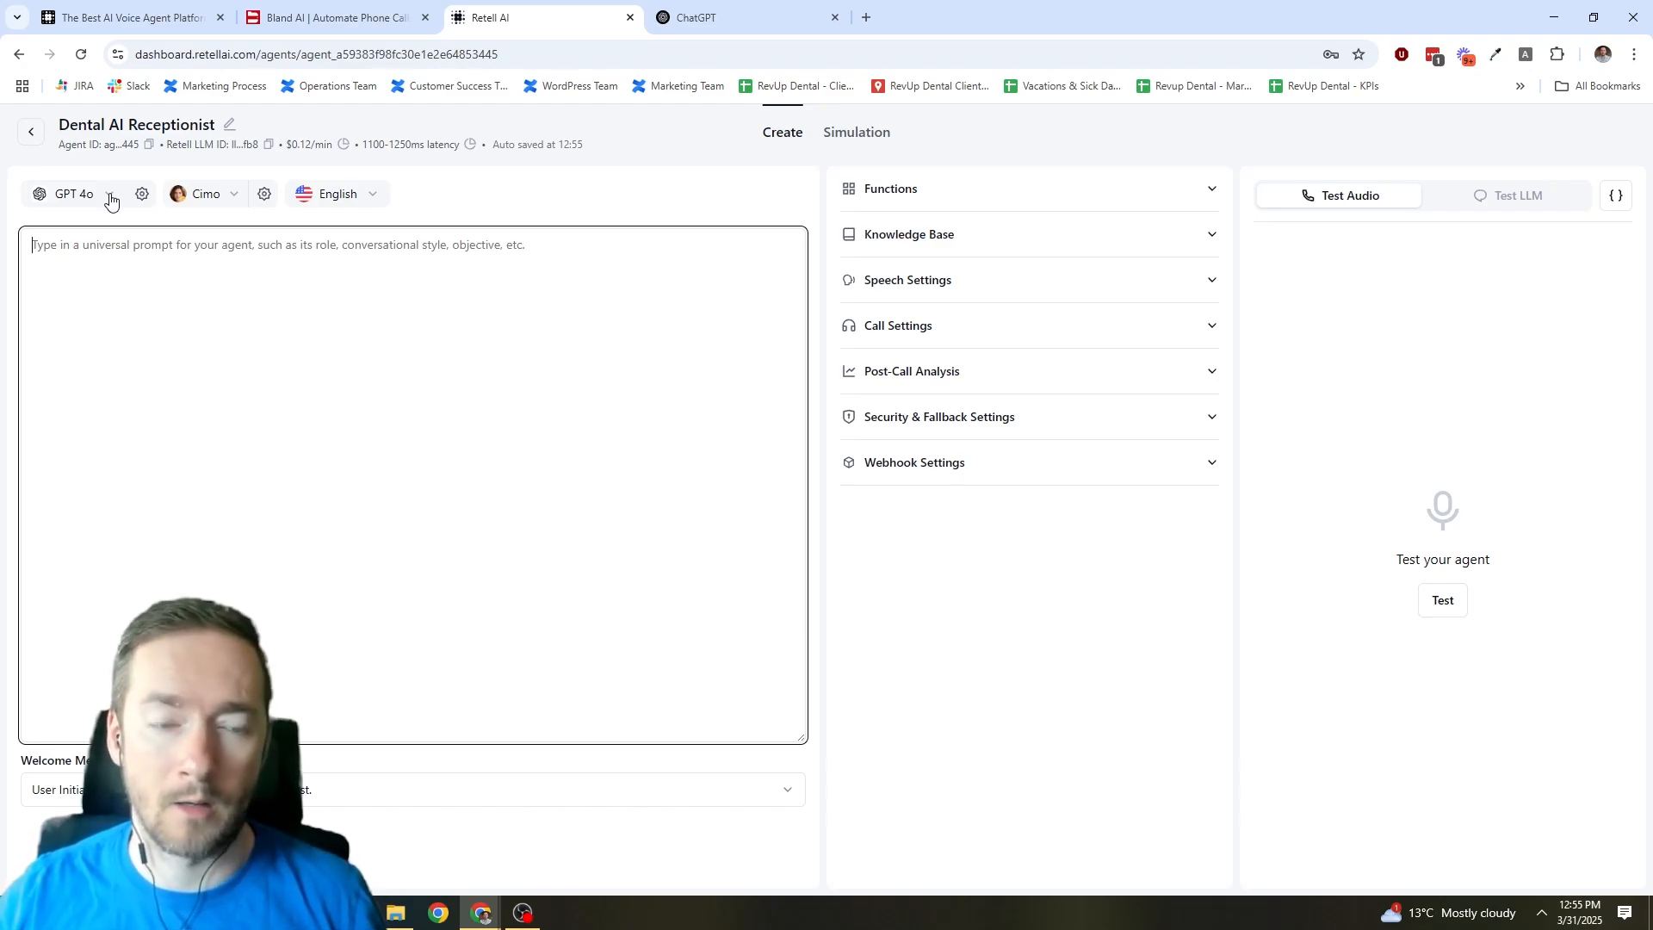
Examine the language models available for the agent and their per-minute prices.
click(107, 201)
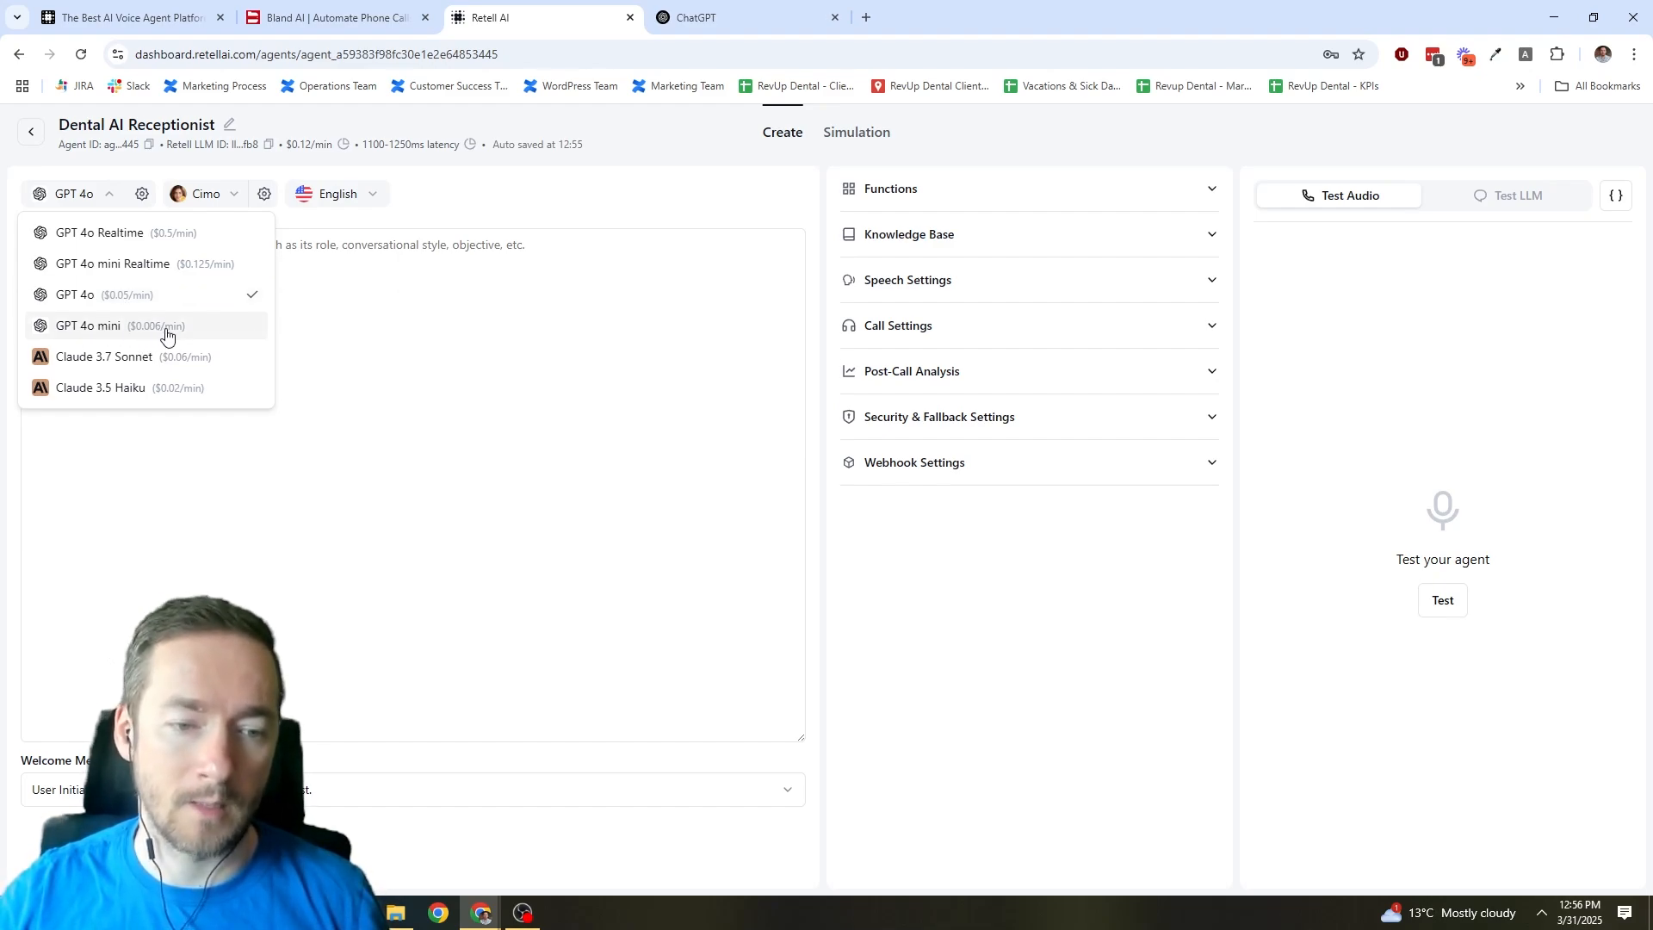
mouse_move(191, 262)
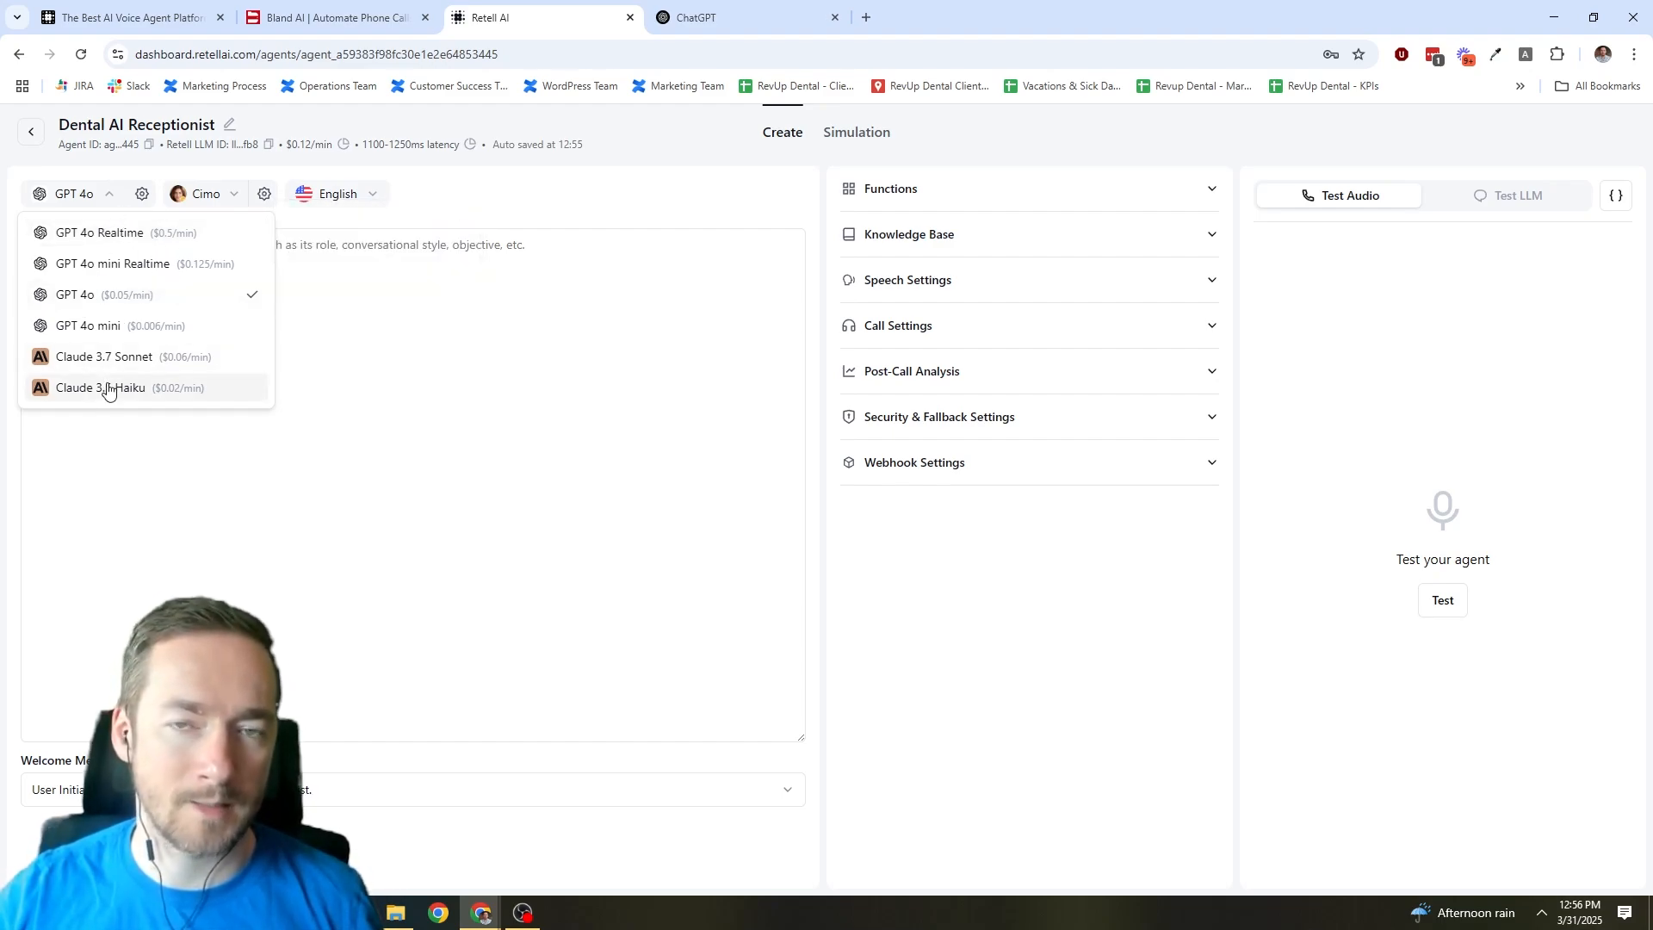
click(436, 328)
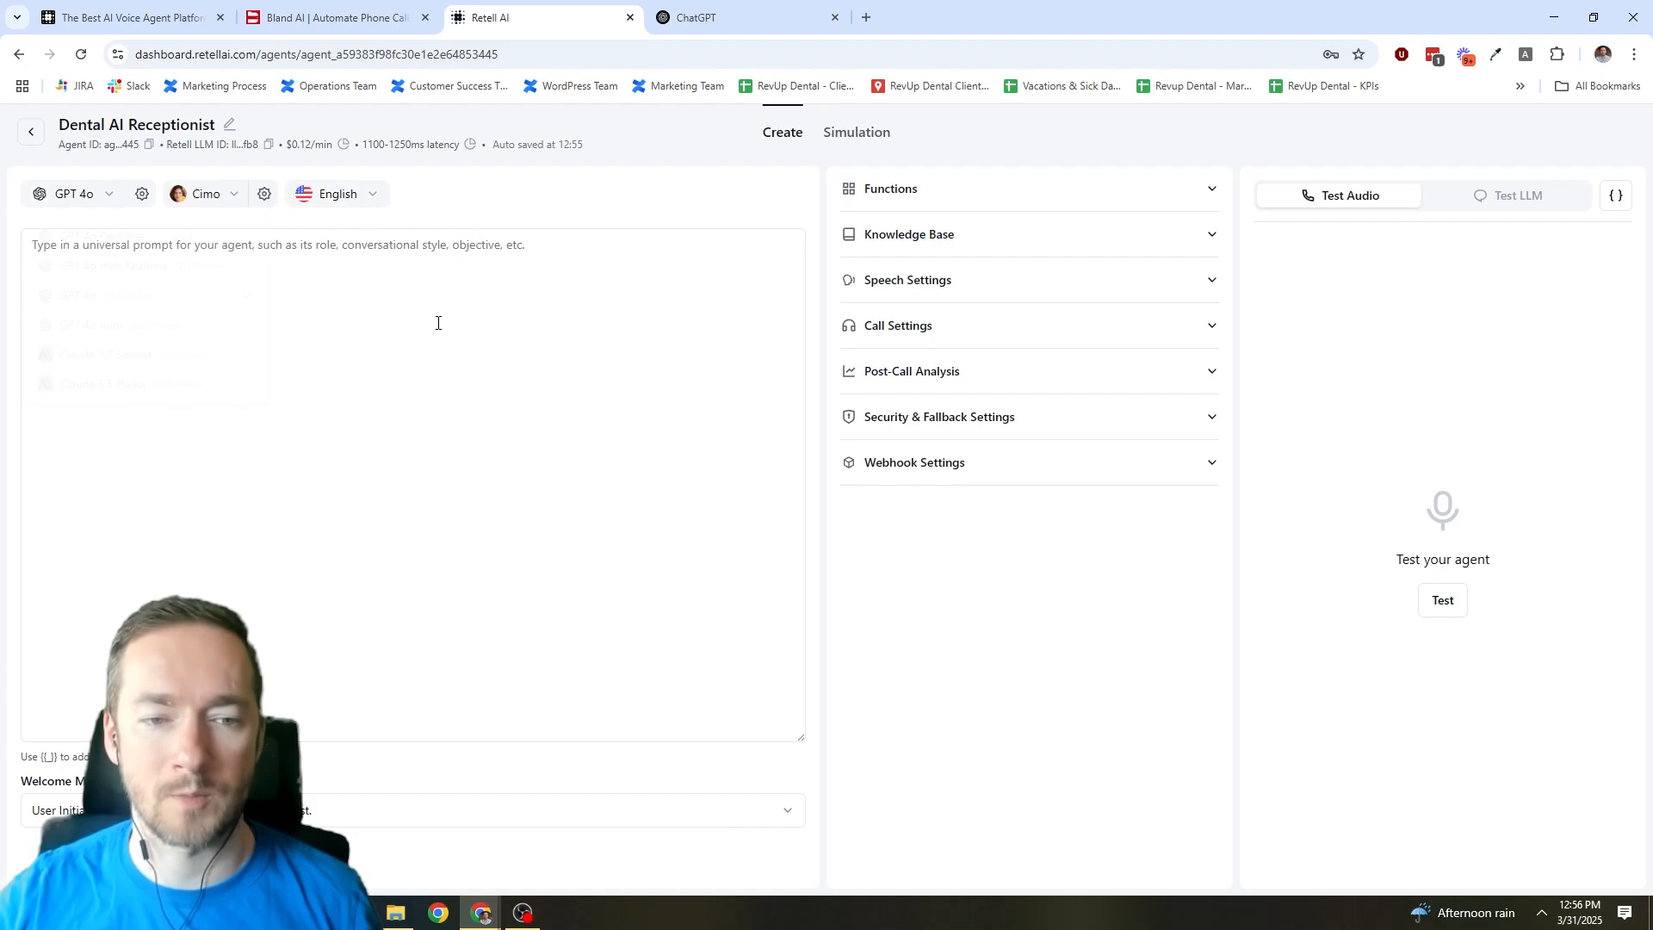
Browse the Elevenlabs voices, preview the Bing voice, and choose Chloe as the agent's voice.
click(215, 193)
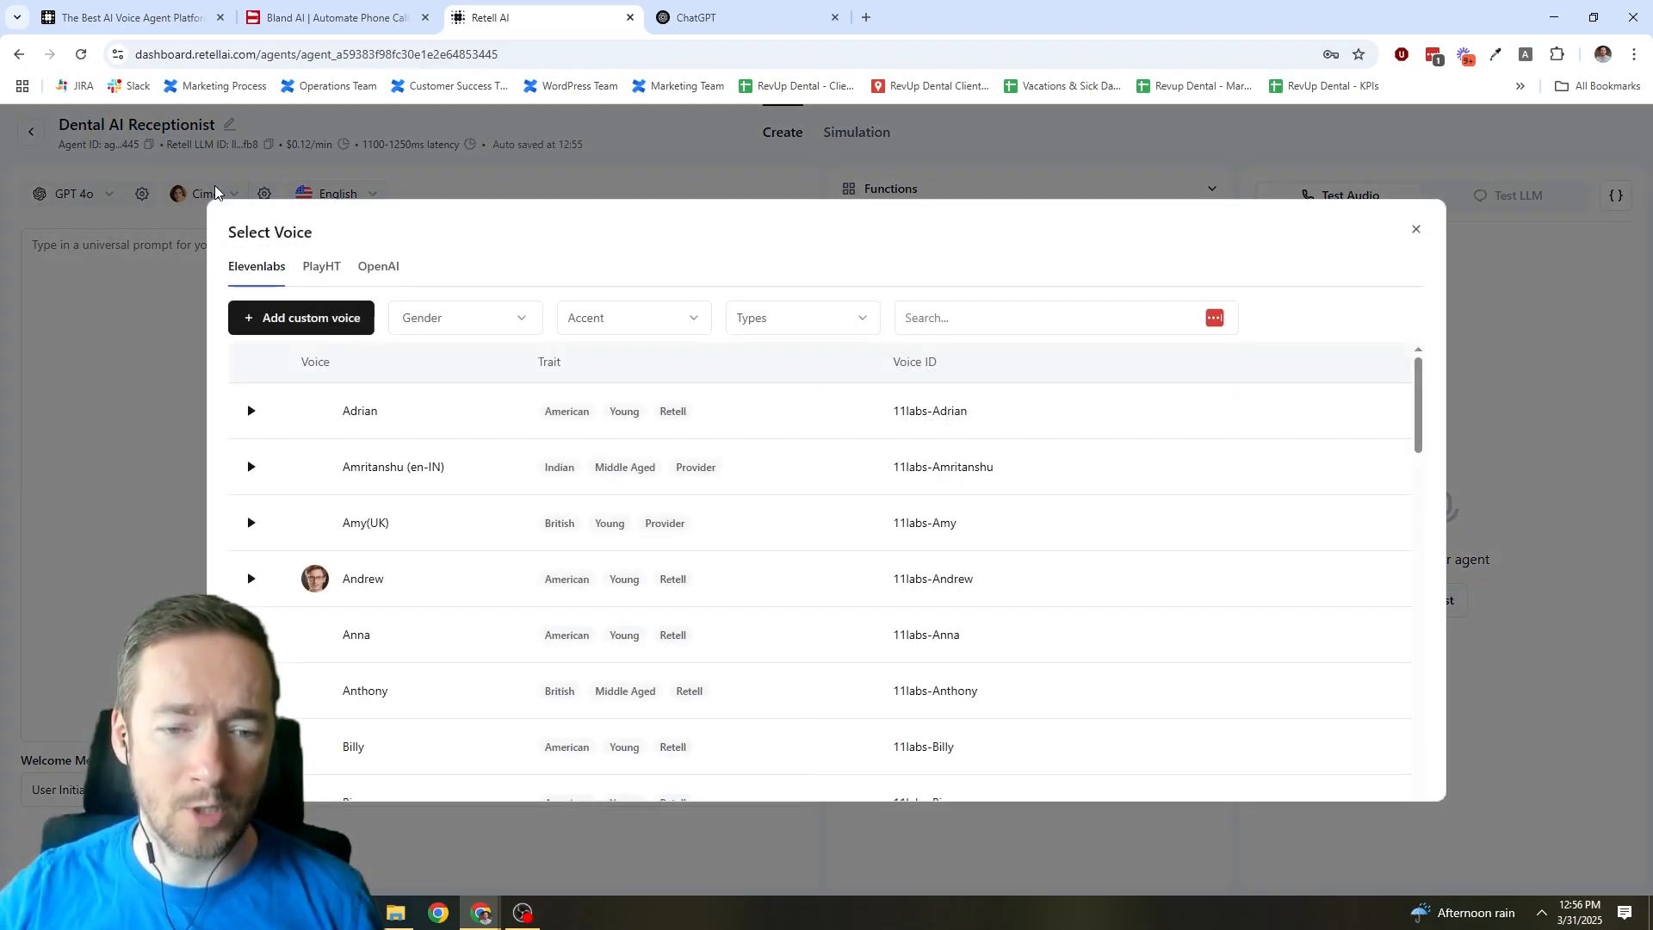
mouse_move(1422, 372)
mouse_down()
mouse_move(1422, 513)
mouse_move(1435, 361)
mouse_up()
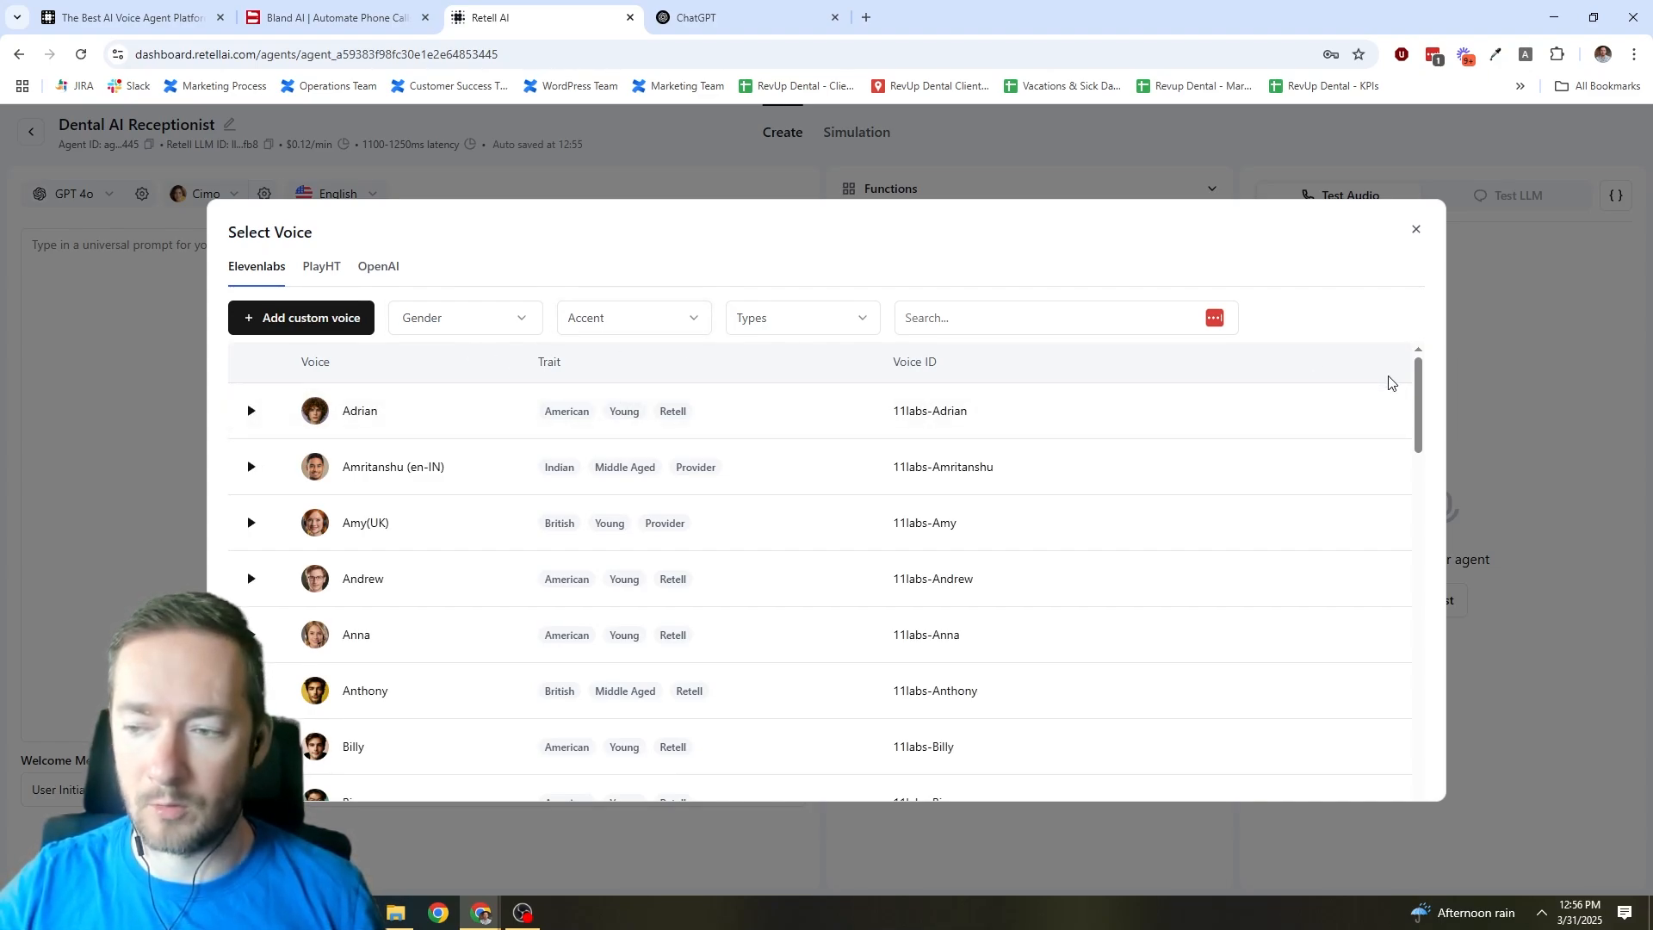
drag(1419, 386, 1426, 459)
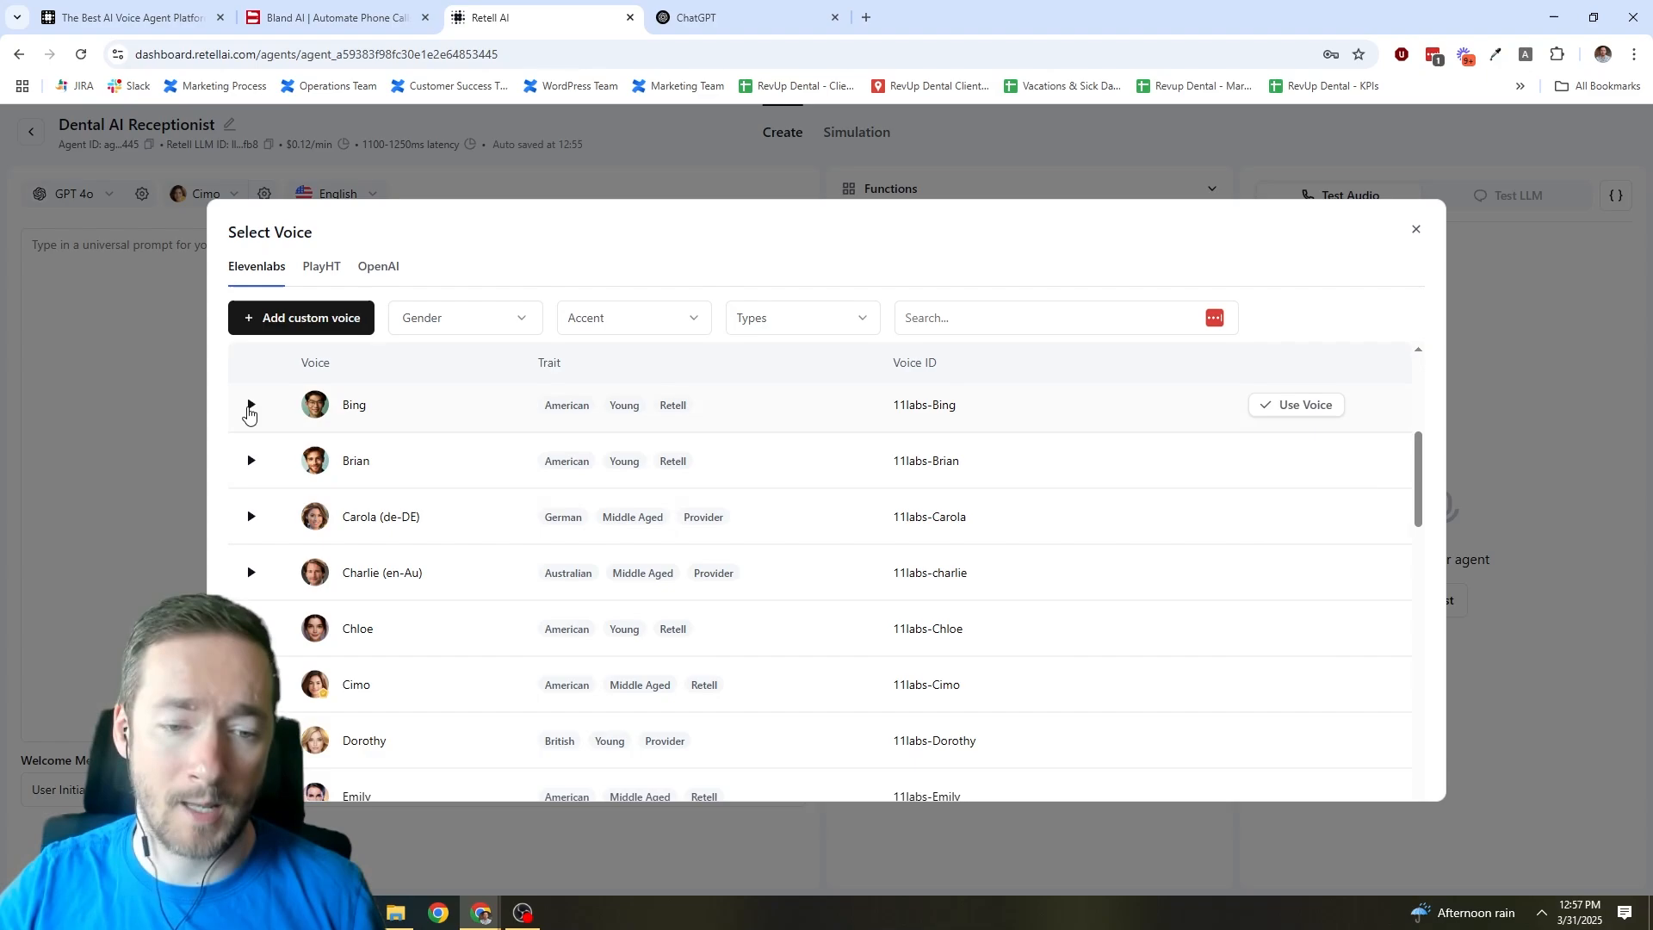
click(250, 407)
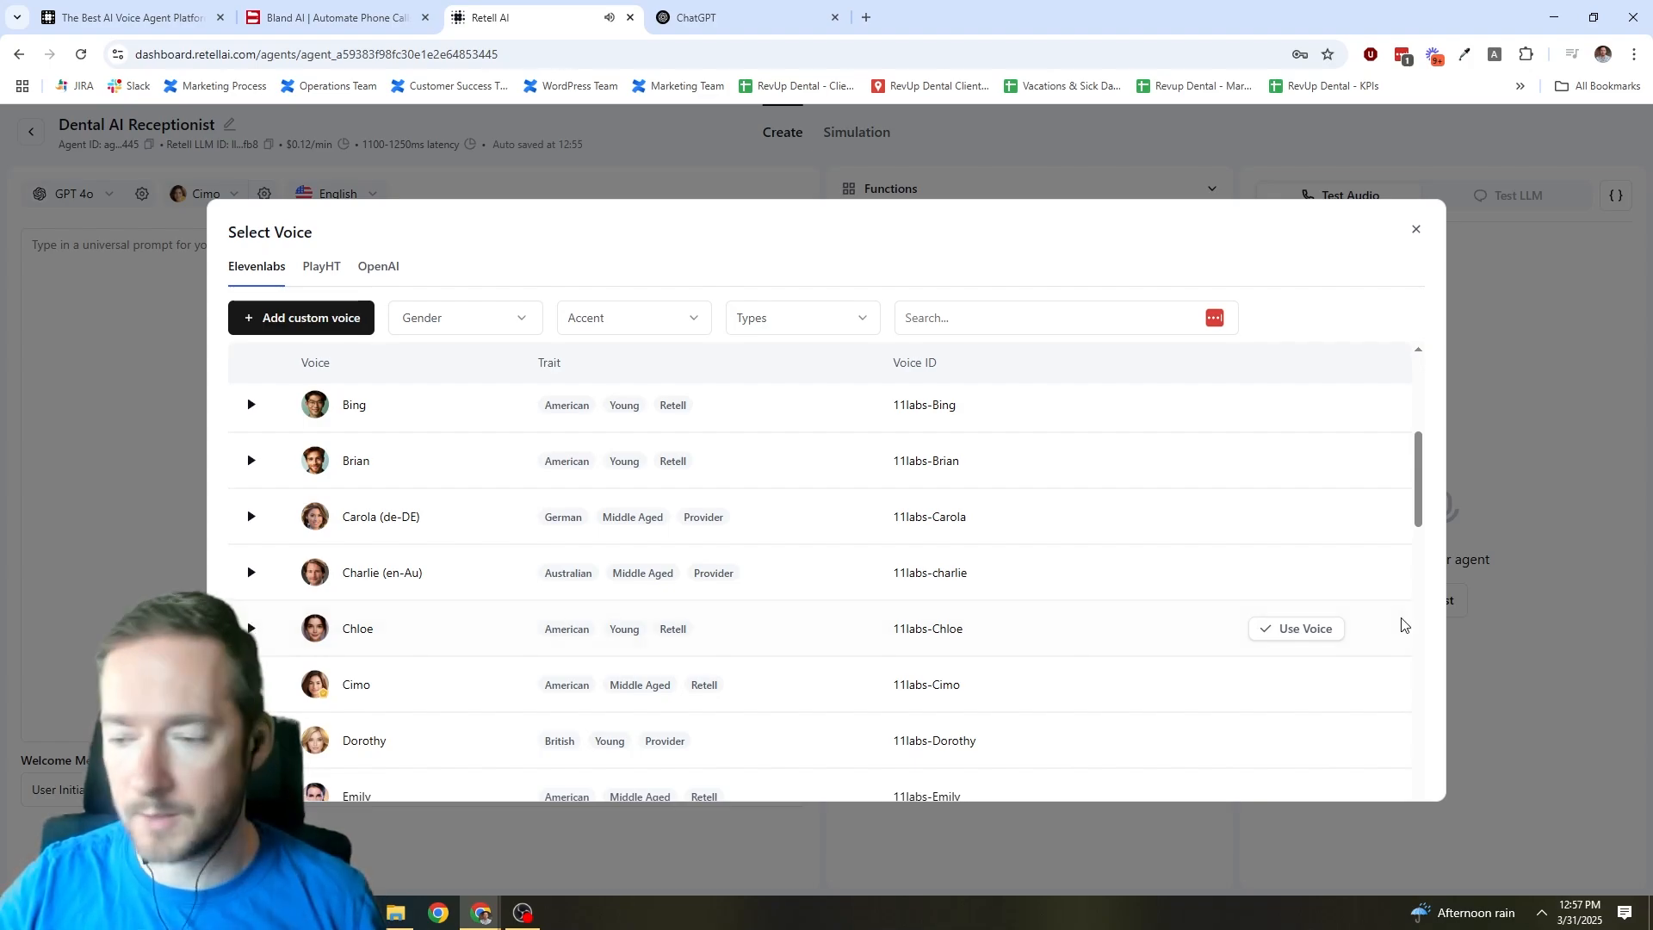
click(1300, 630)
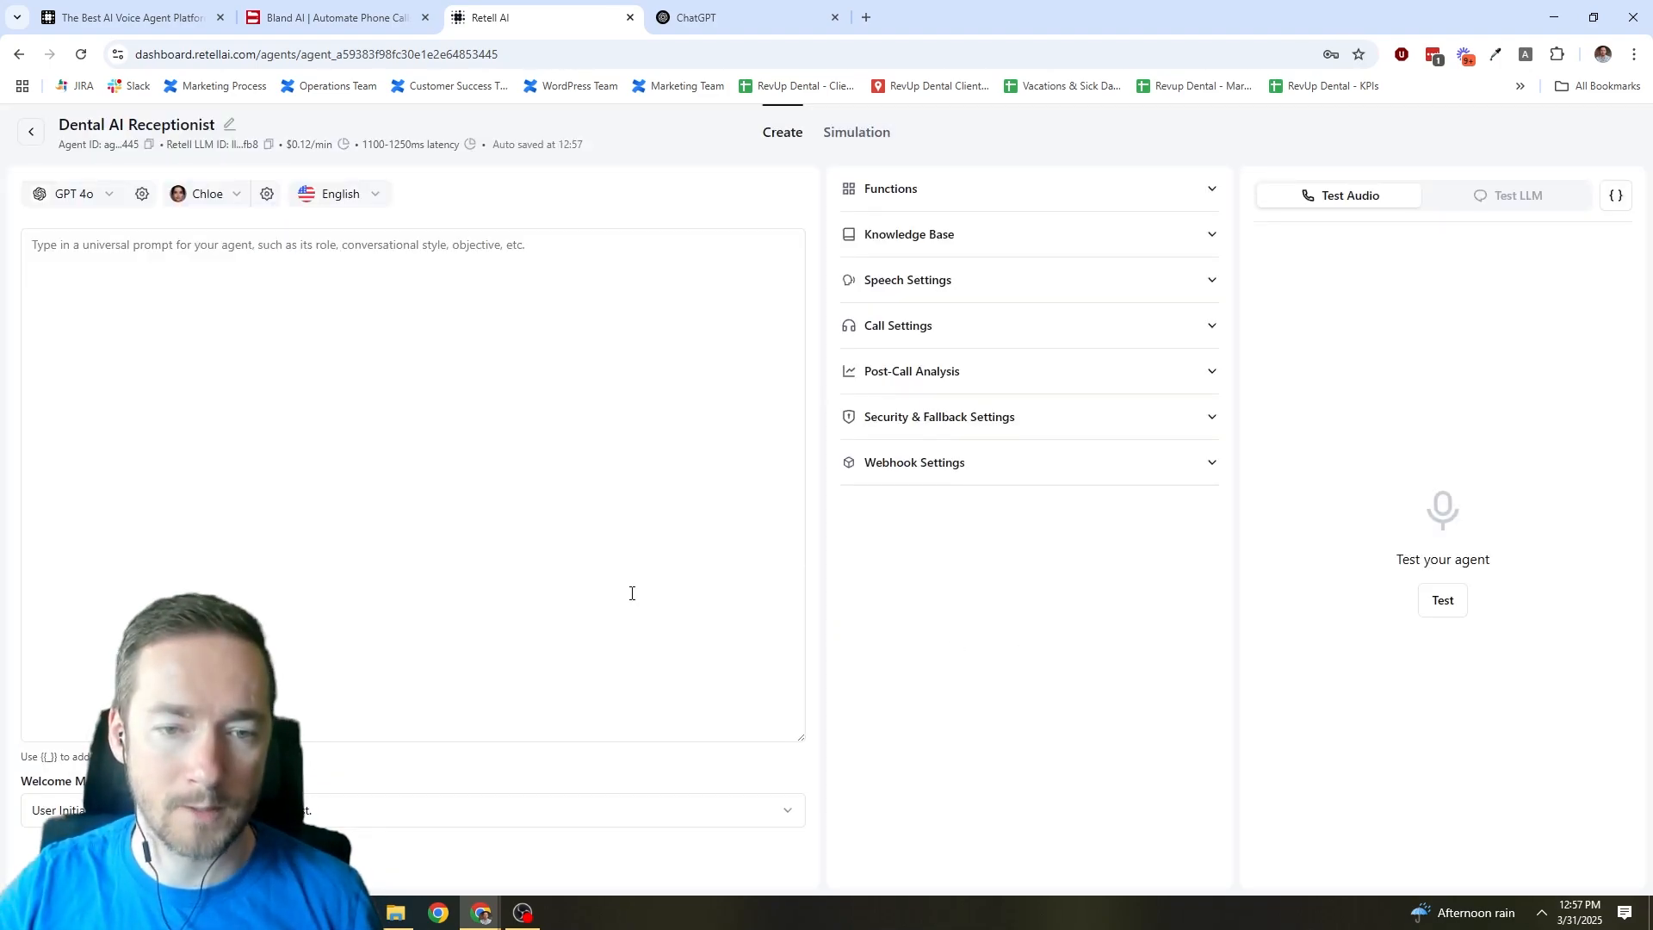
Examine the languages available for the agent without changing the selection.
click(375, 195)
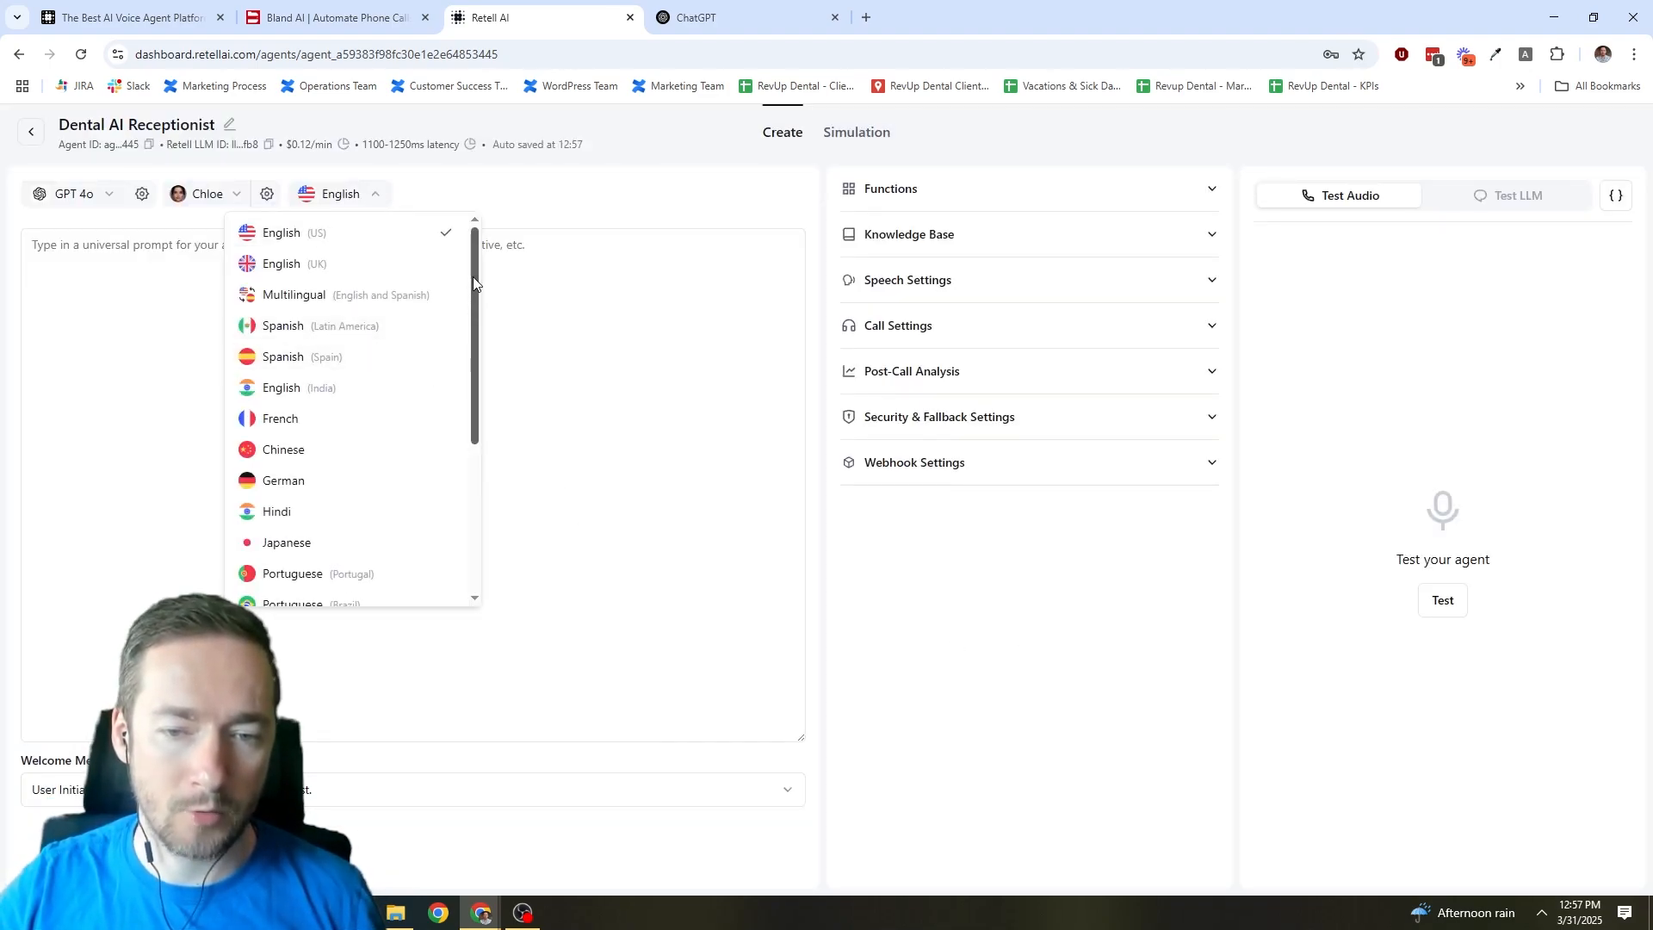
click(499, 207)
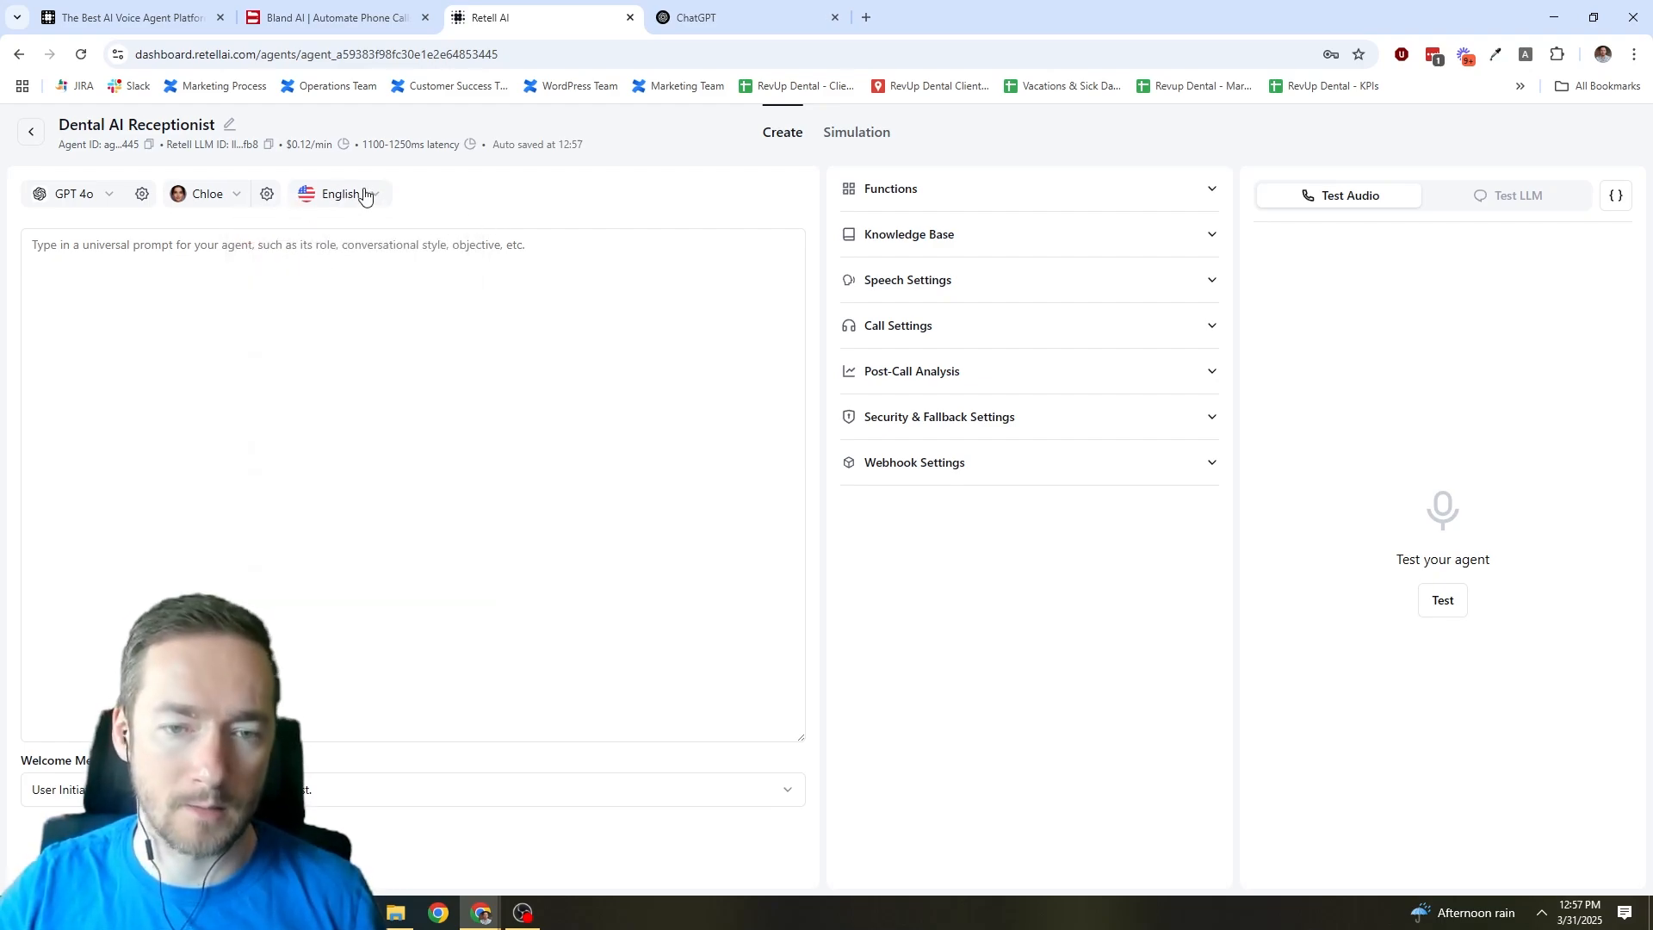
click(368, 195)
drag(474, 278, 540, 191)
click(532, 194)
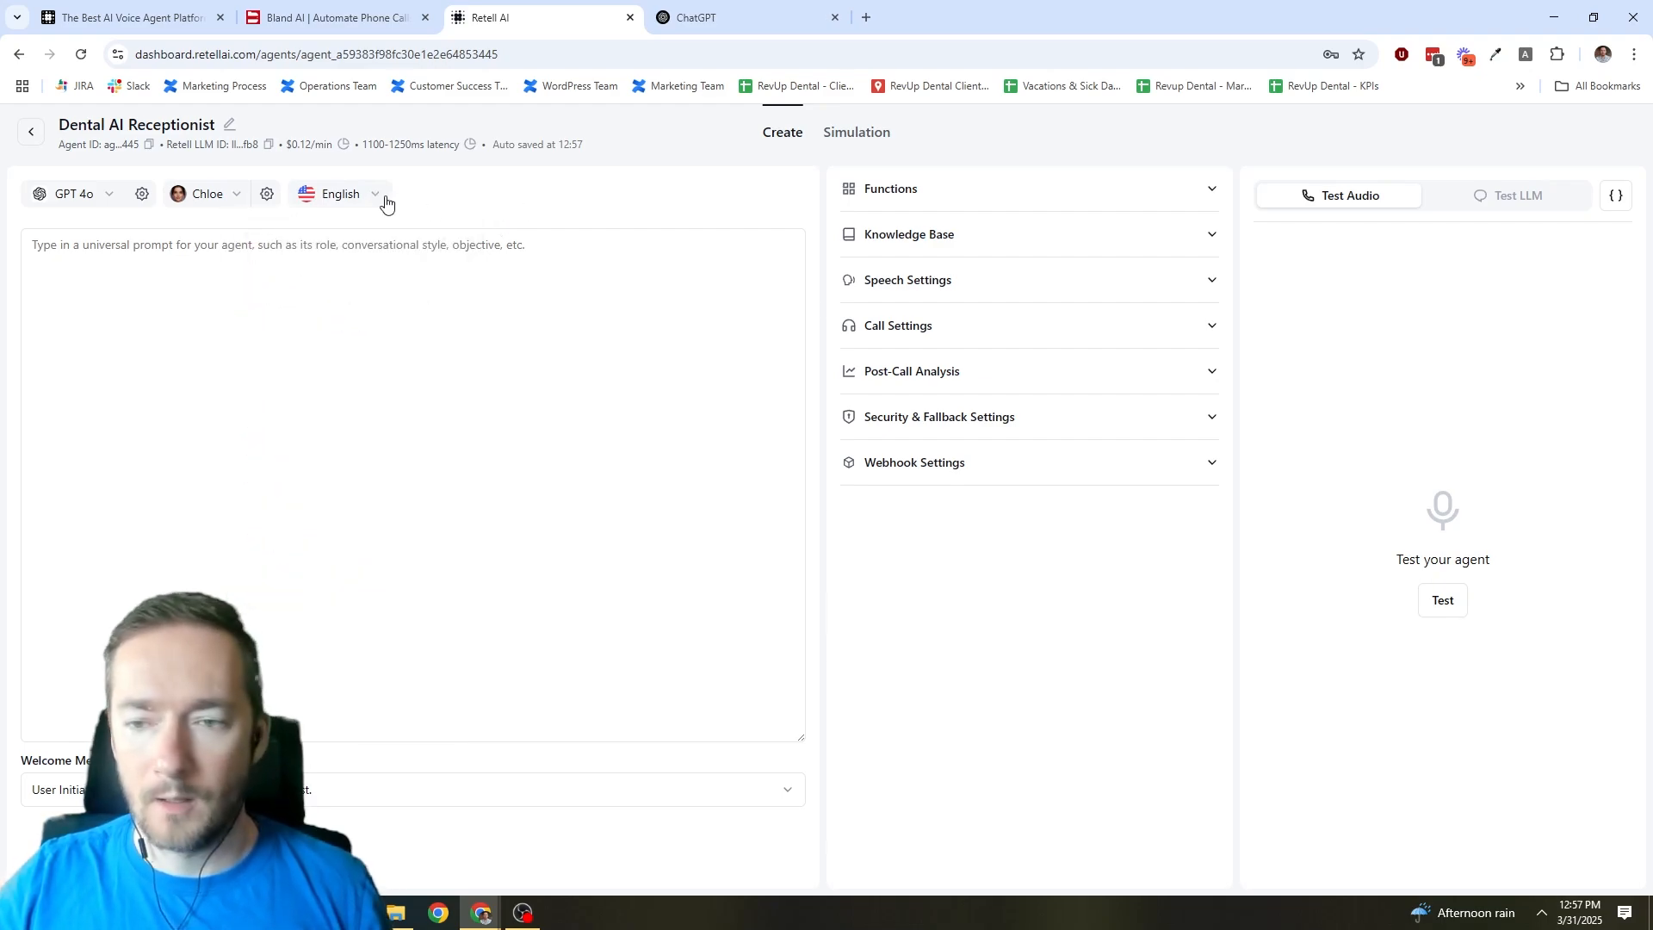
click(32, 251)
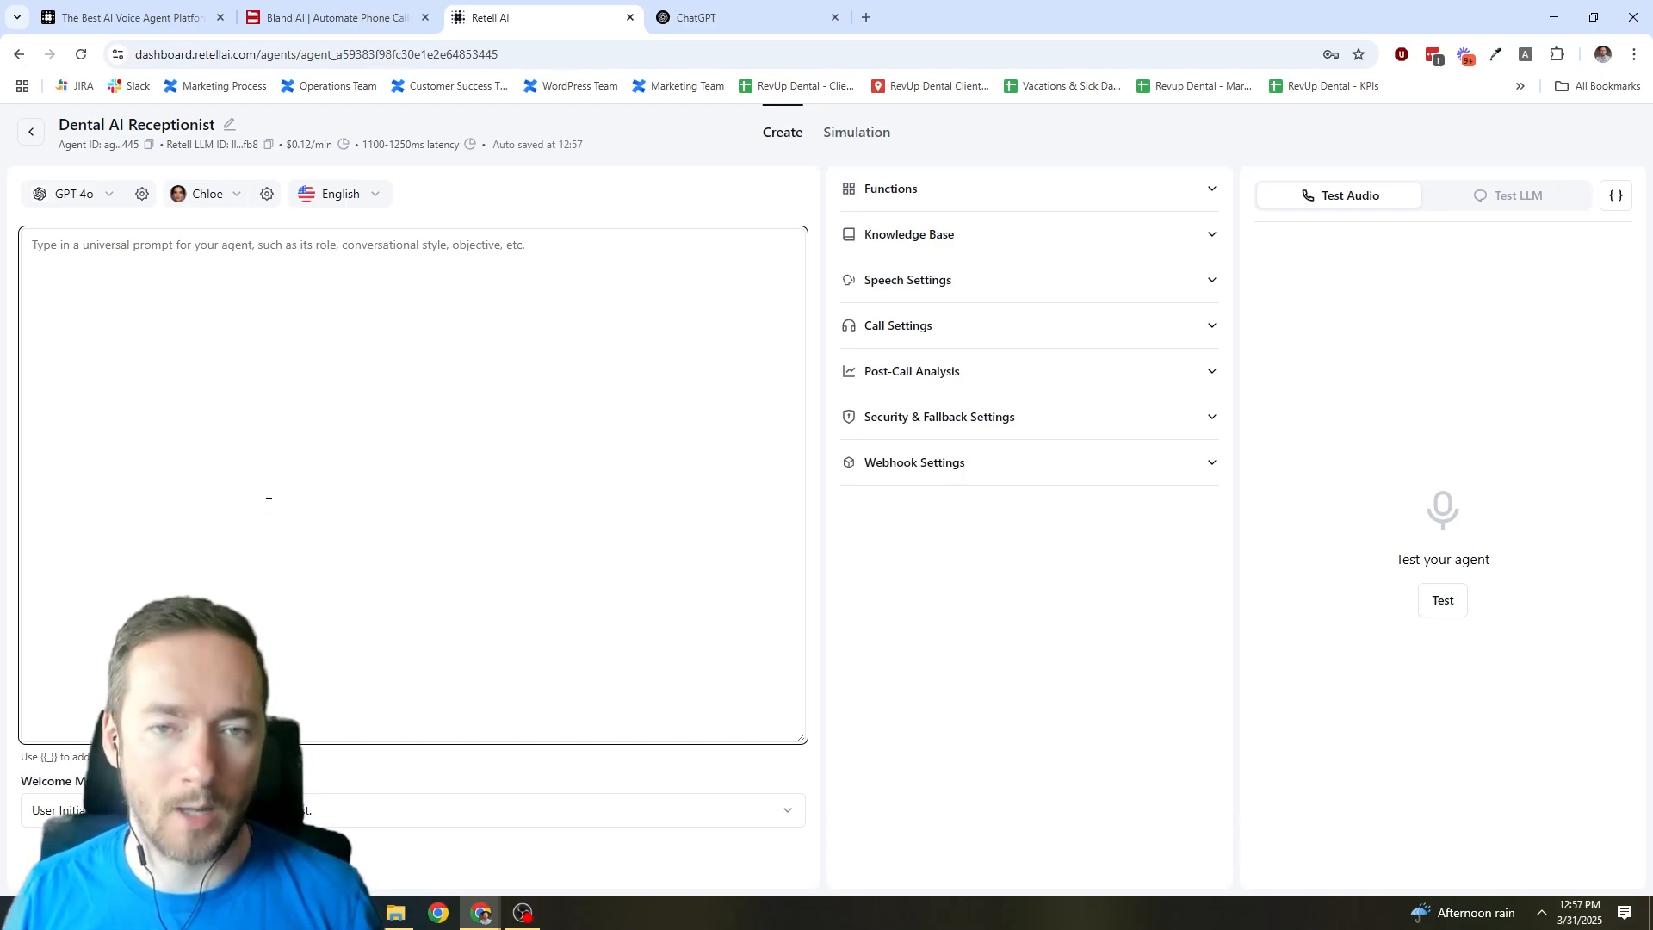
click(268, 505)
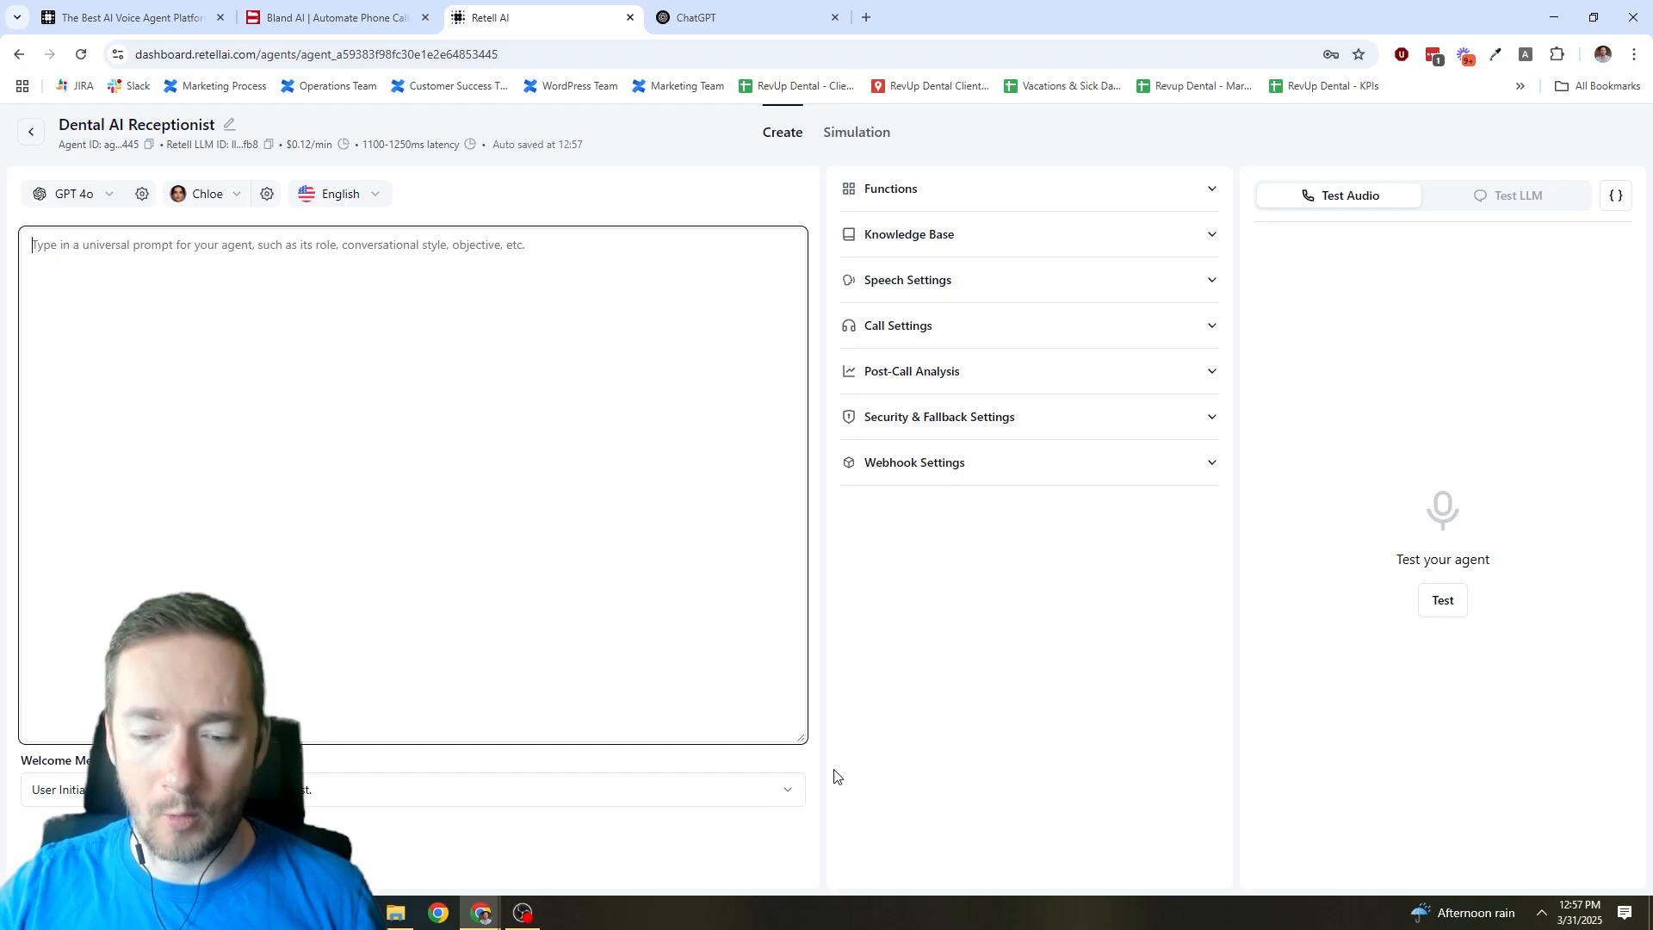
Make the AI initiate the call with a self-written welcome message ending in "can I help you today?".
click(803, 790)
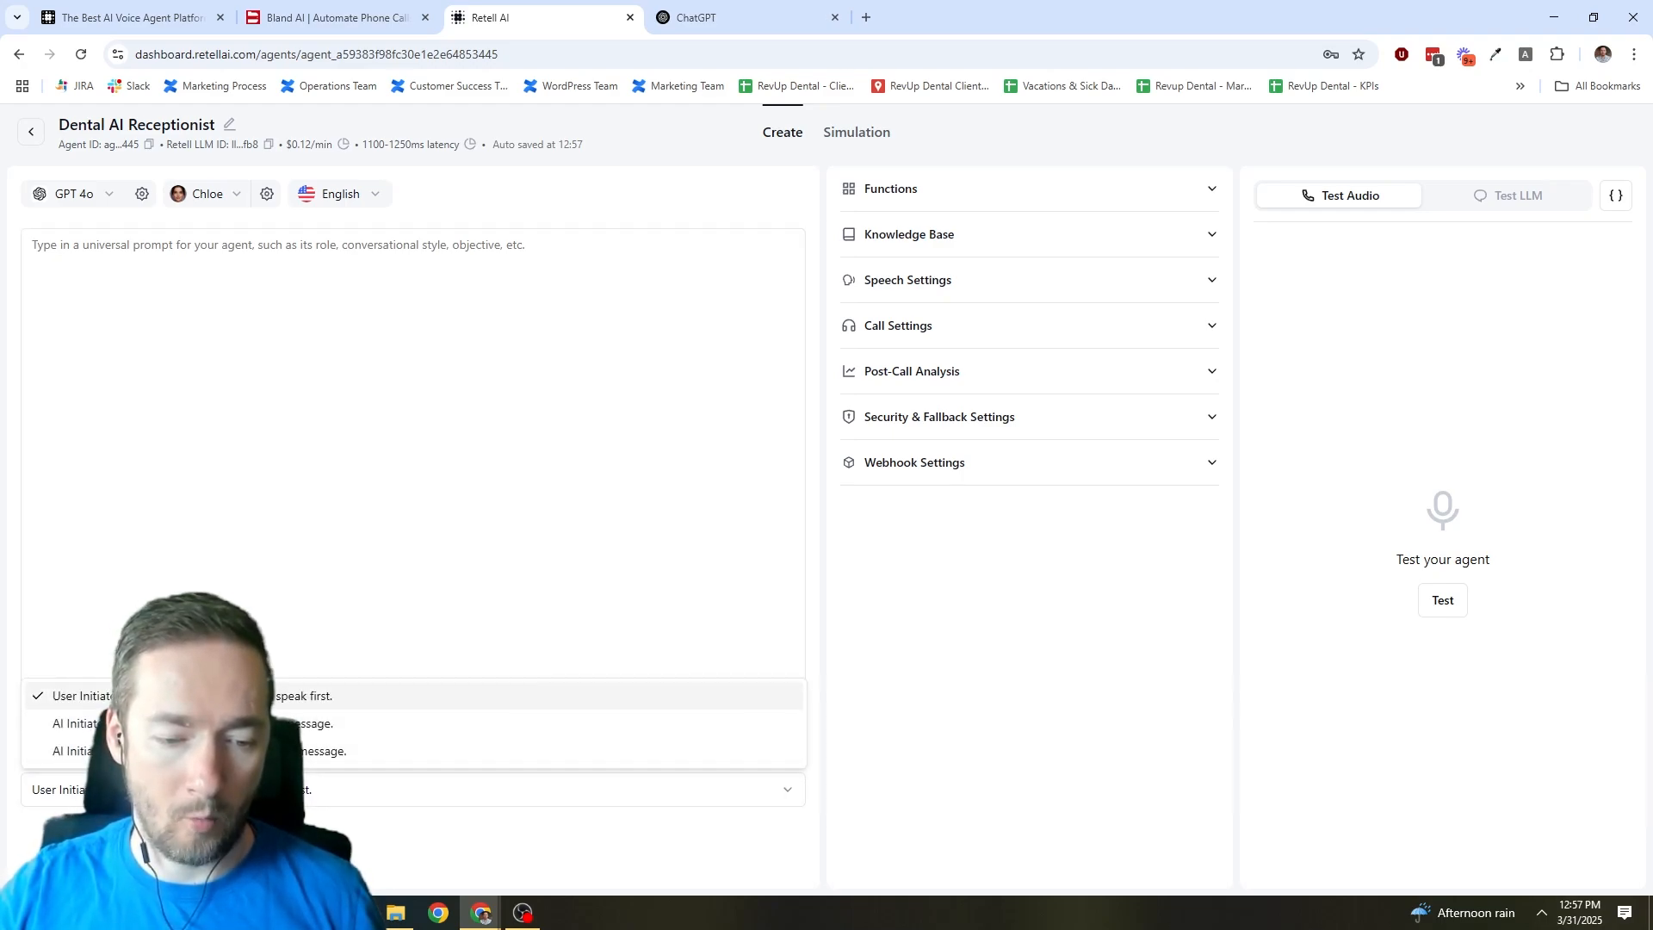
click(337, 751)
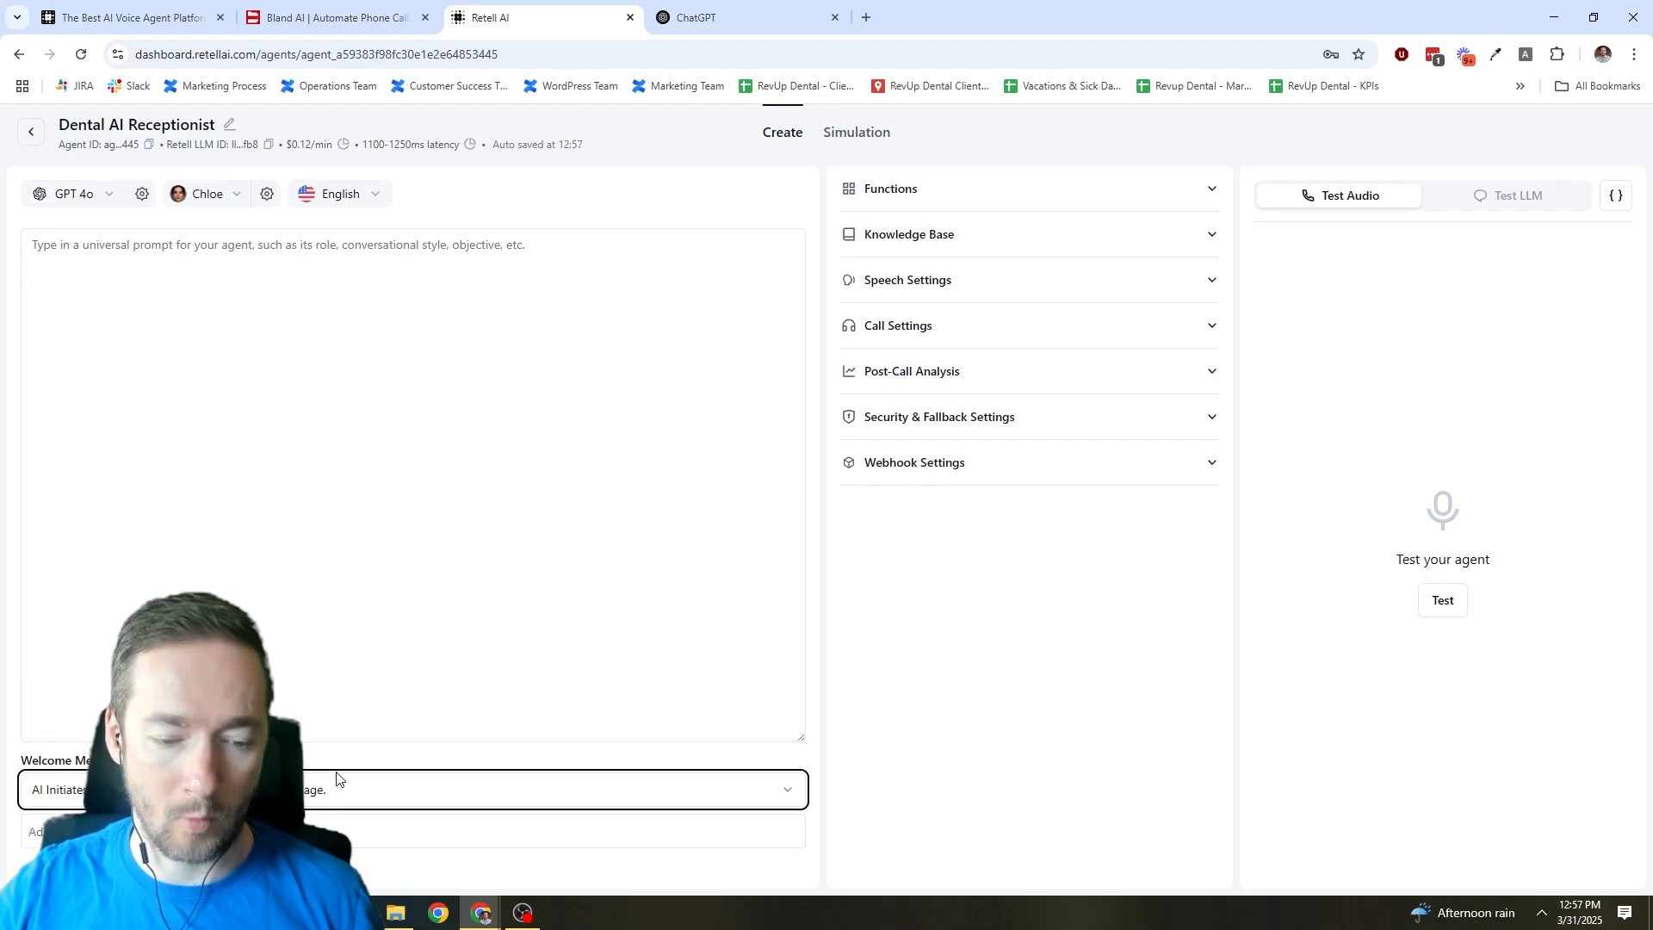
click(293, 832)
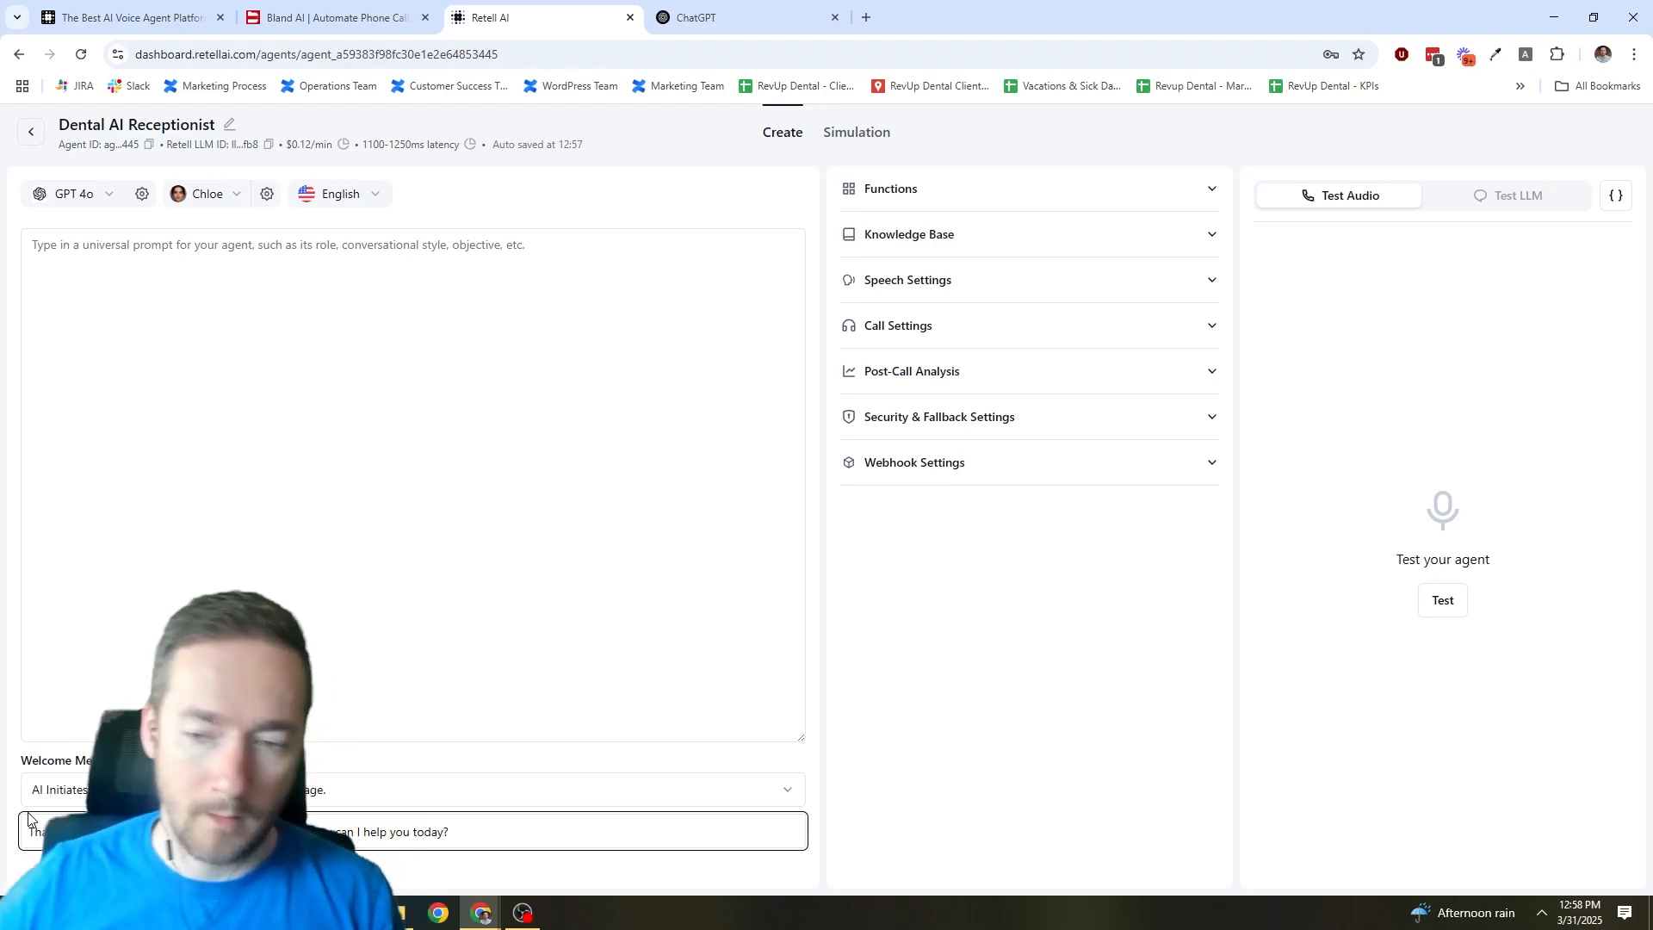
click(963, 647)
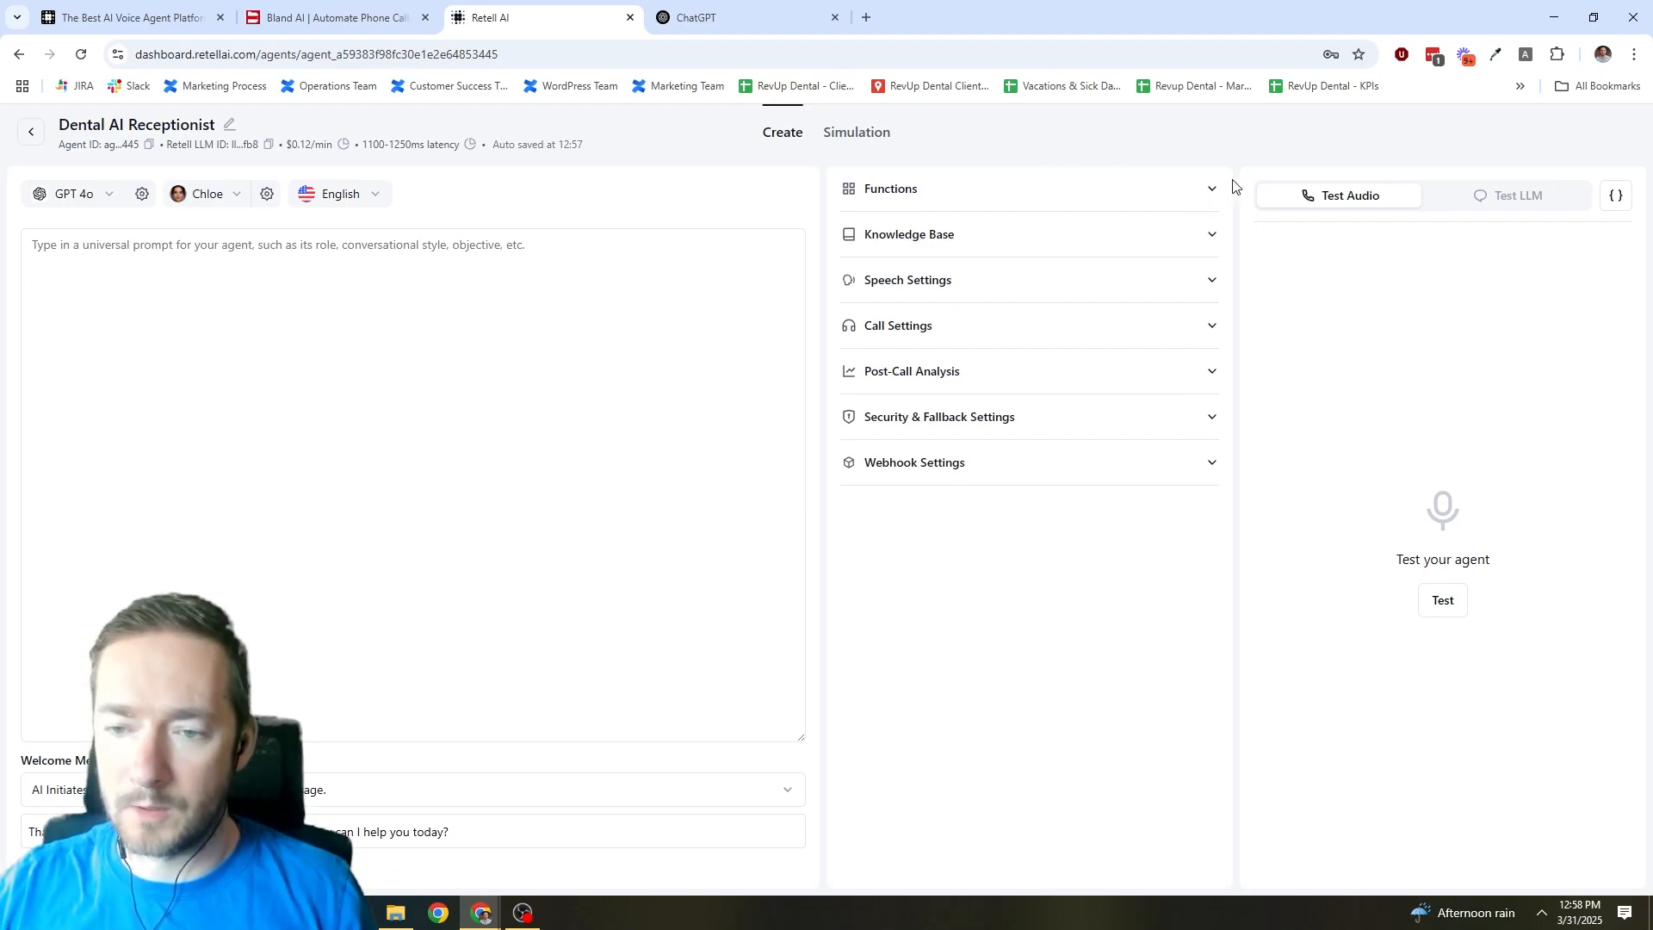
Examine the agent's Functions section and its Knowledge Base section.
click(1213, 191)
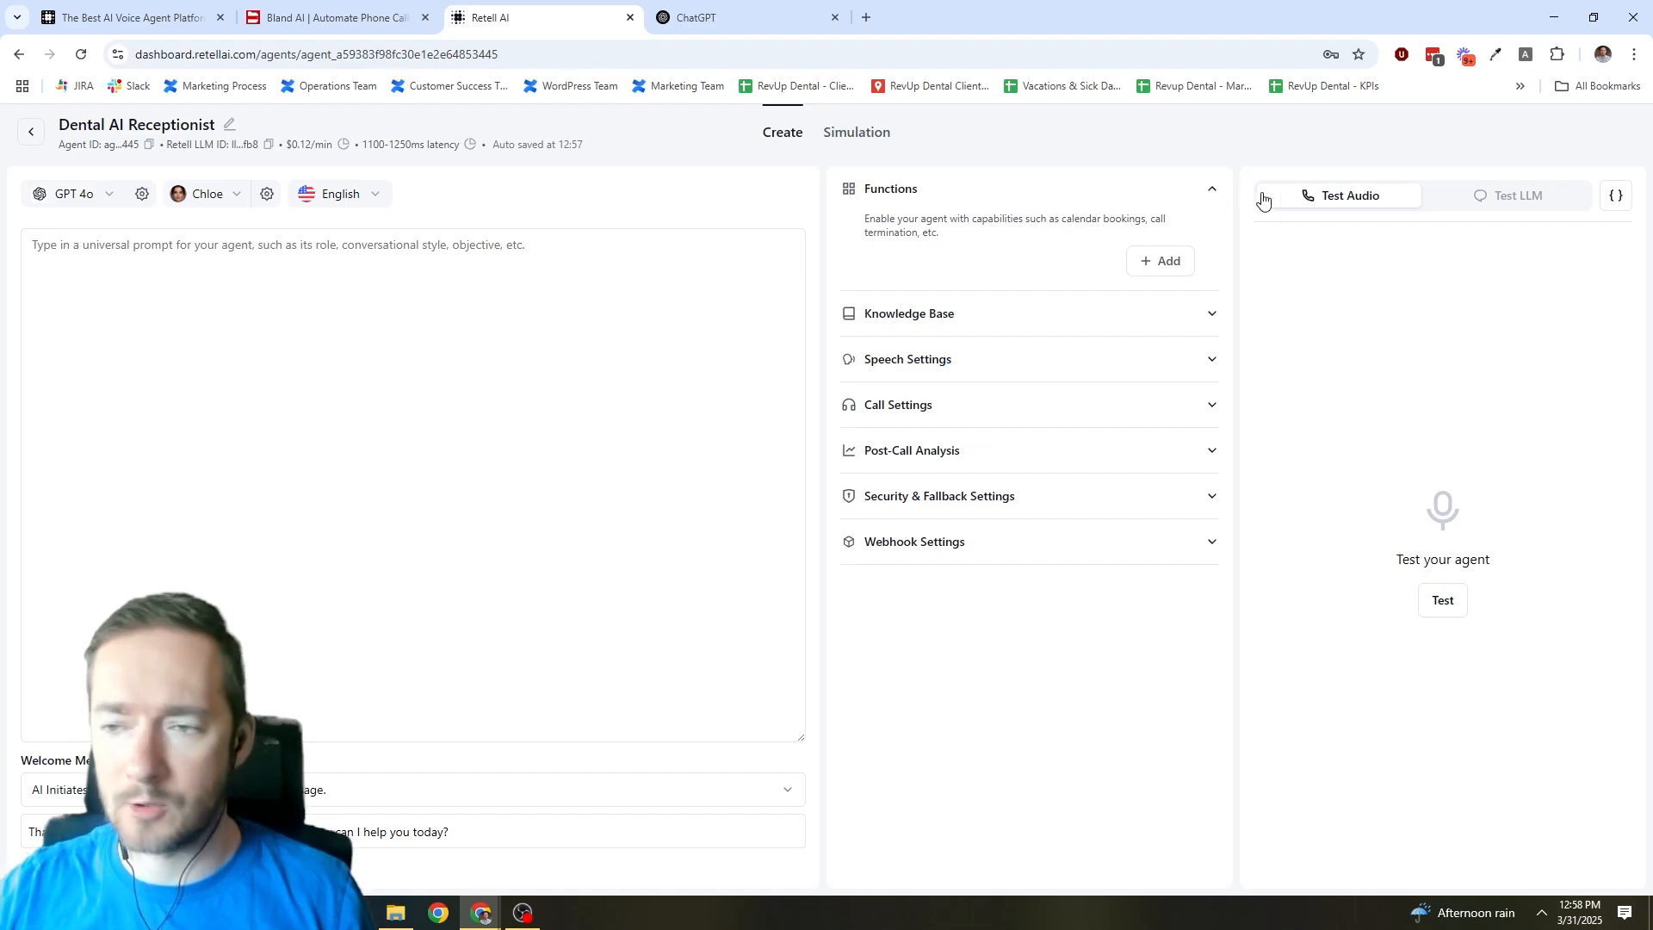
click(1212, 193)
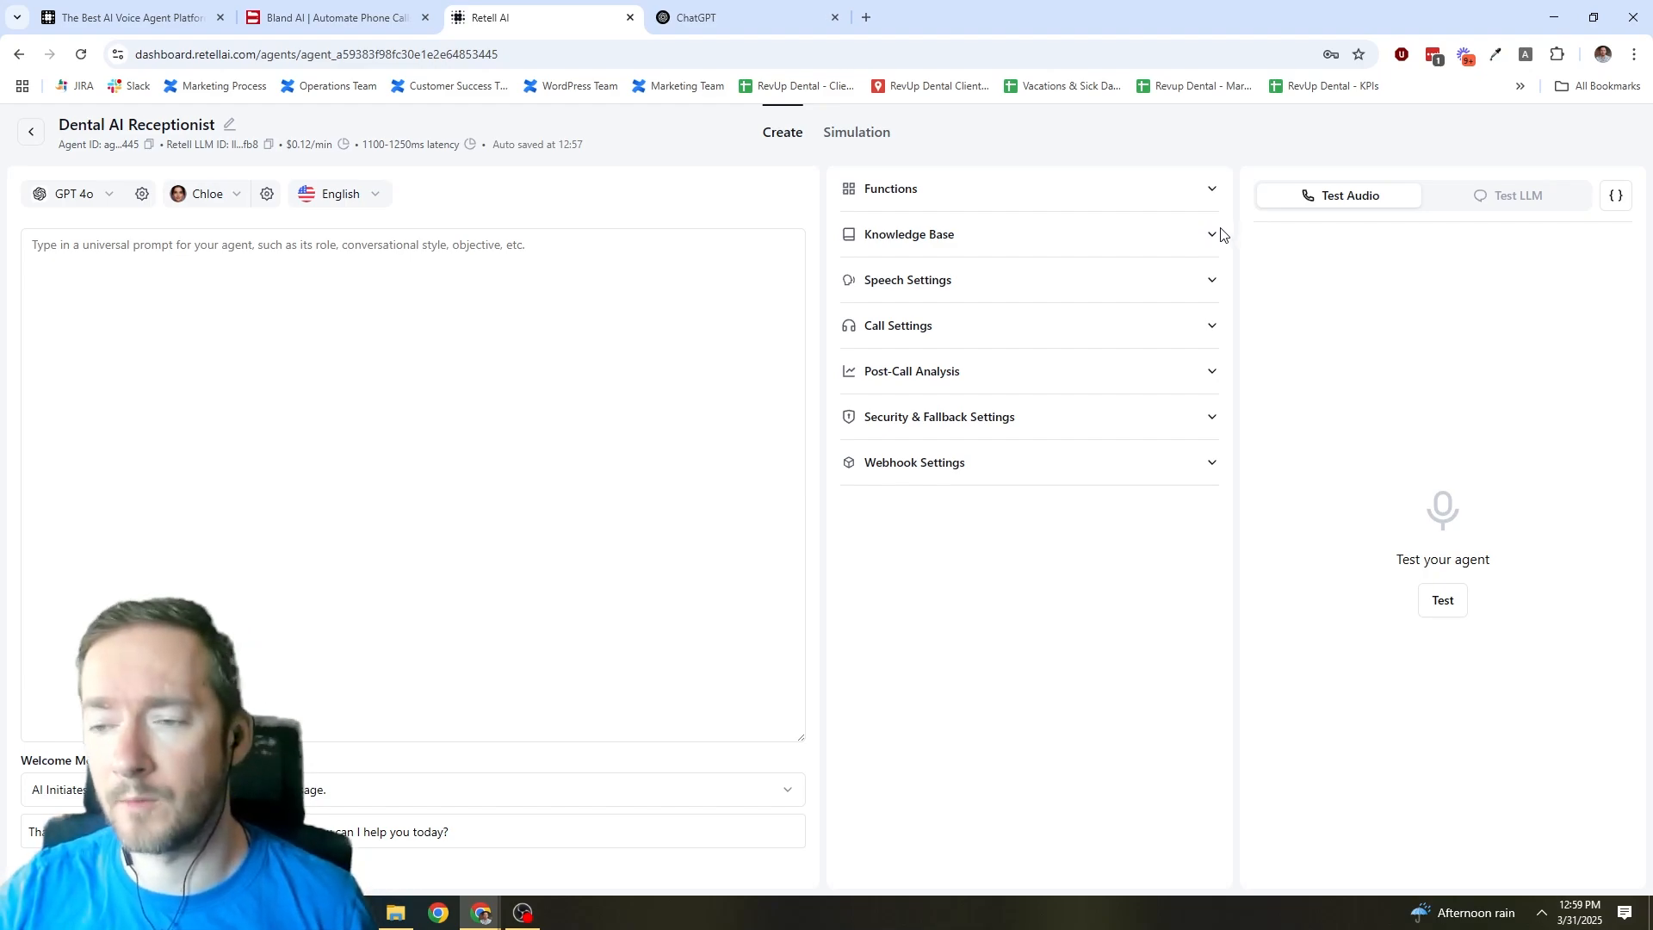
click(1215, 233)
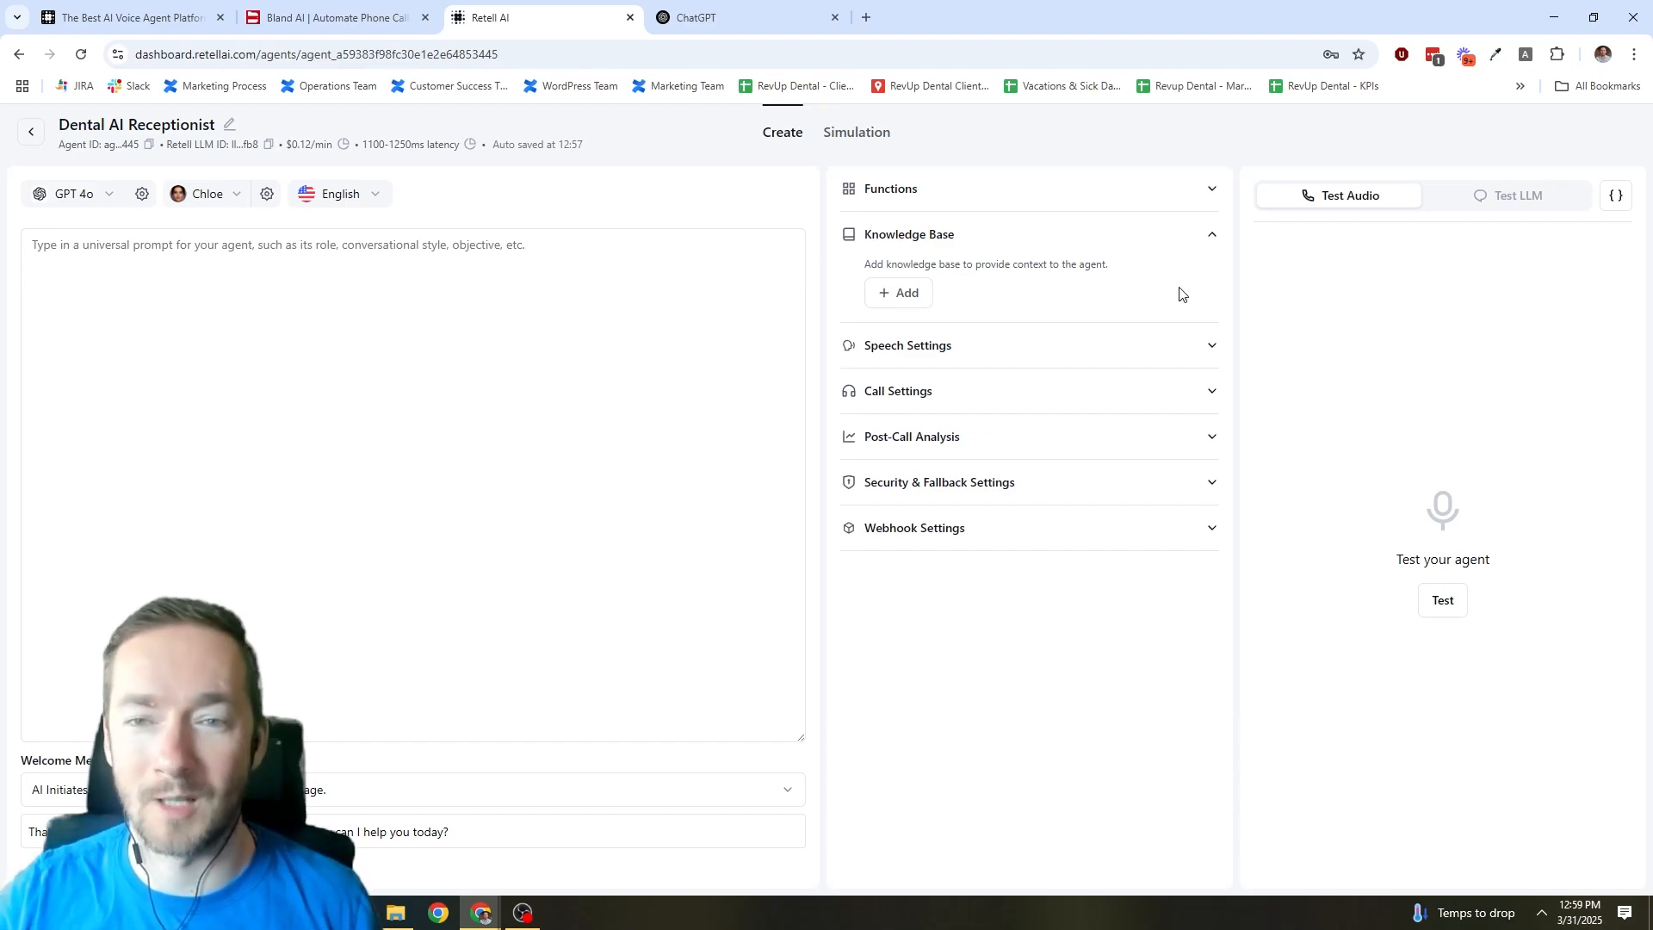
In the speech settings, set the background sound to Coffee Shop and check its volume setting.
click(1152, 344)
scroll(1218, 260, down, 3)
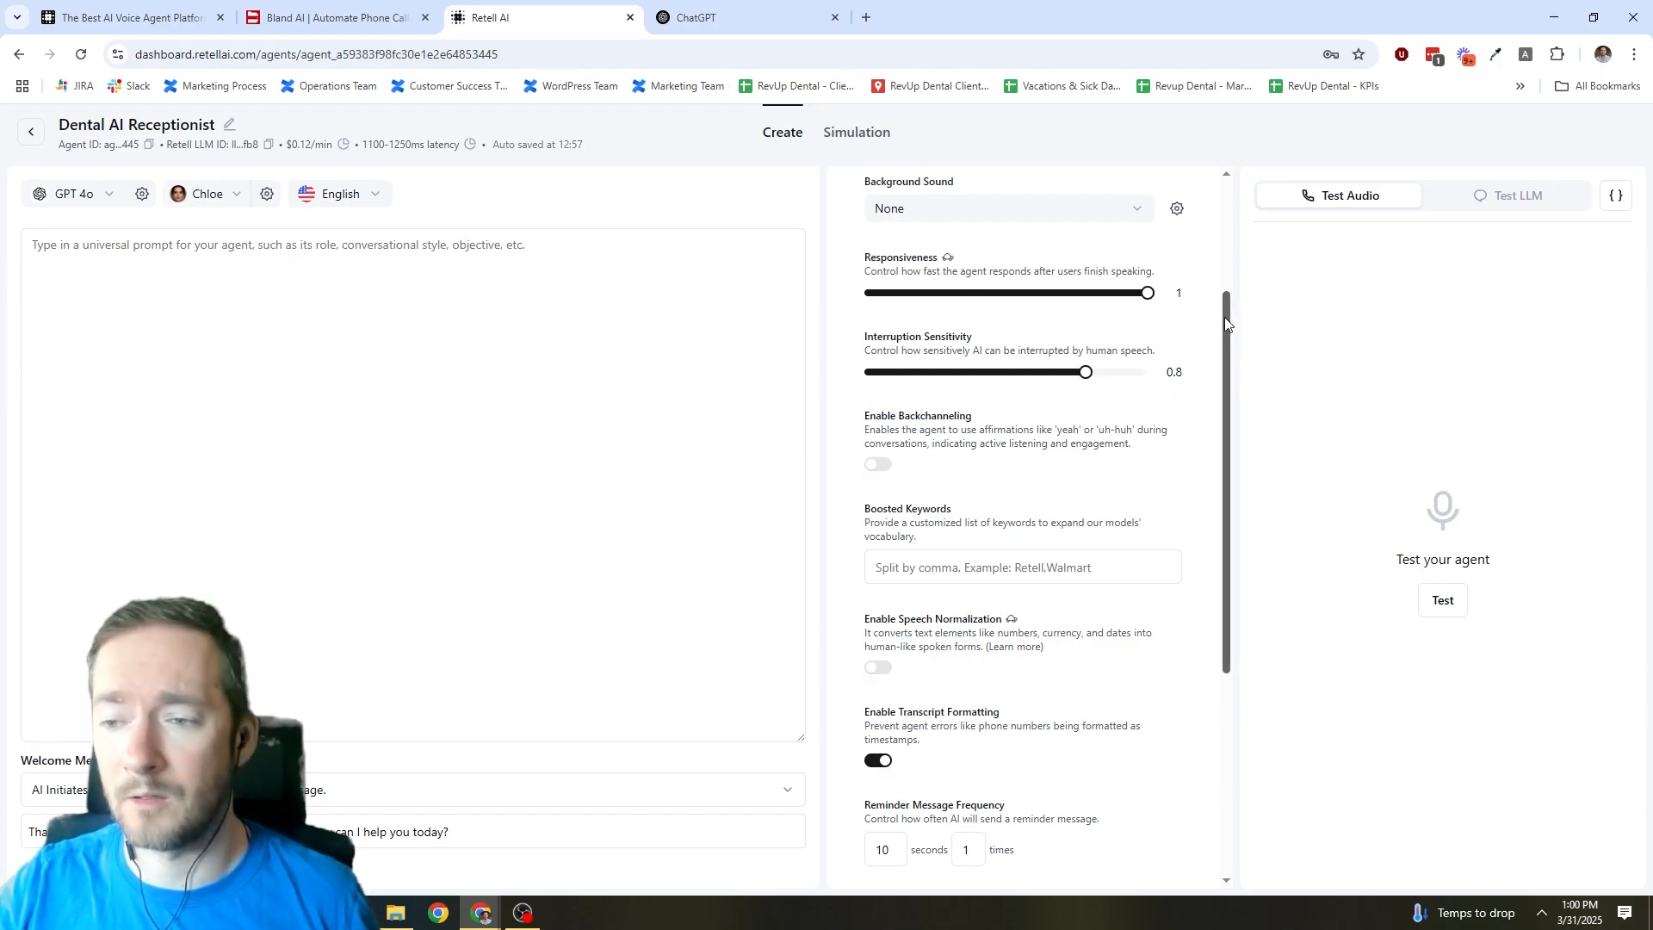
drag(1227, 315, 1229, 279)
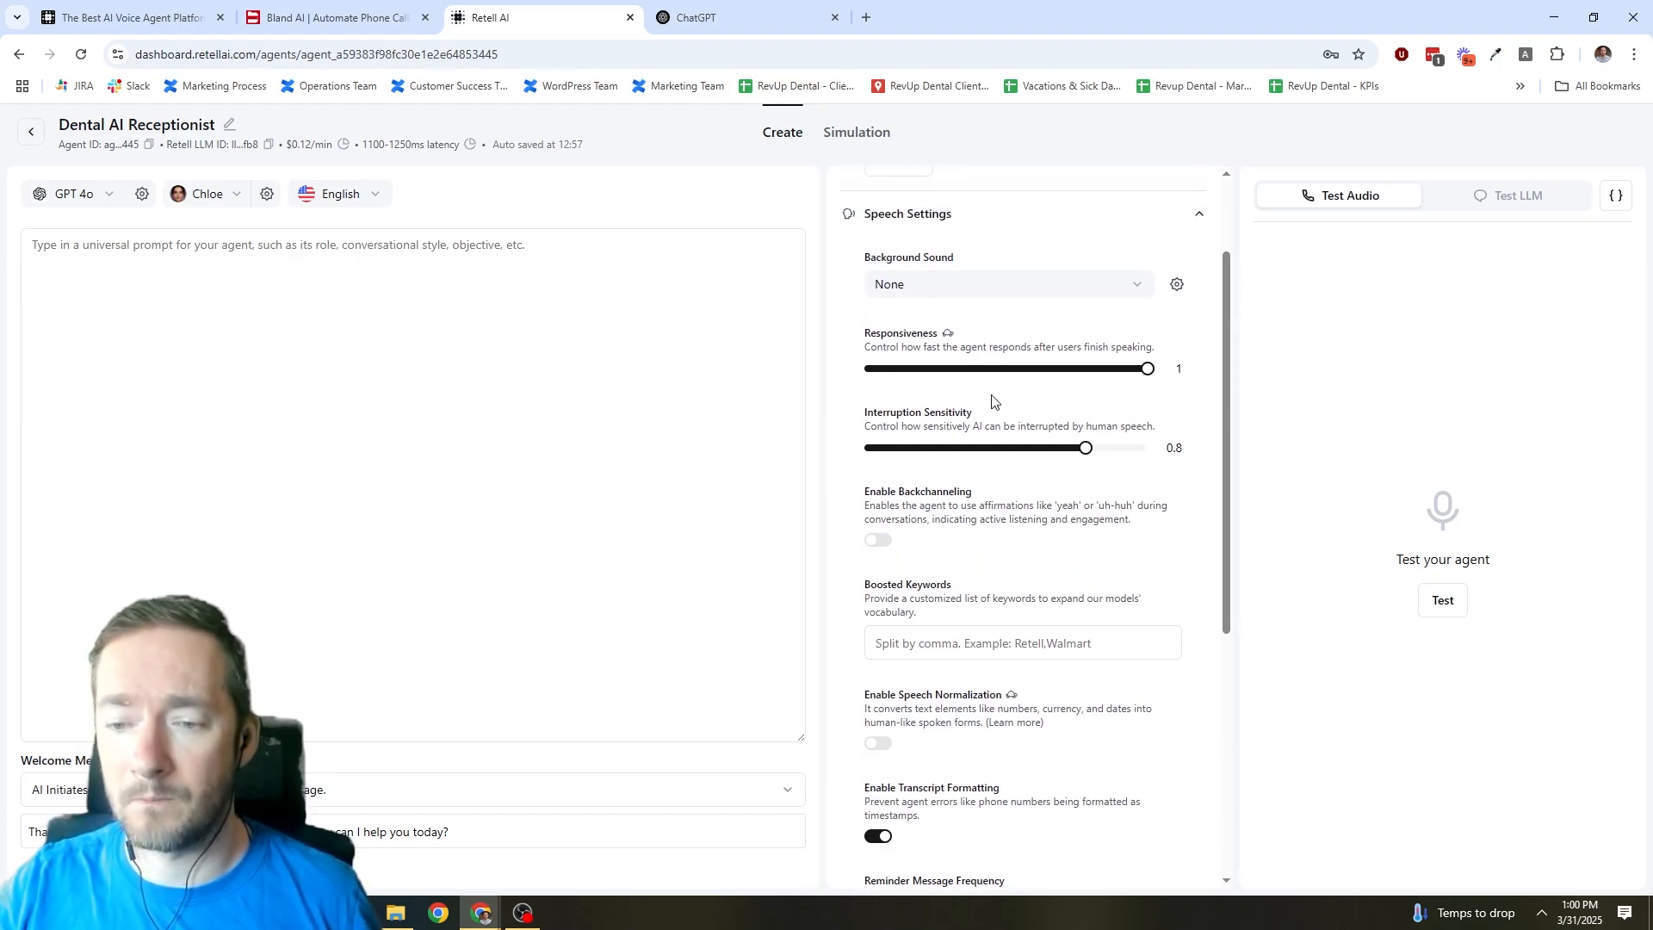
click(1027, 285)
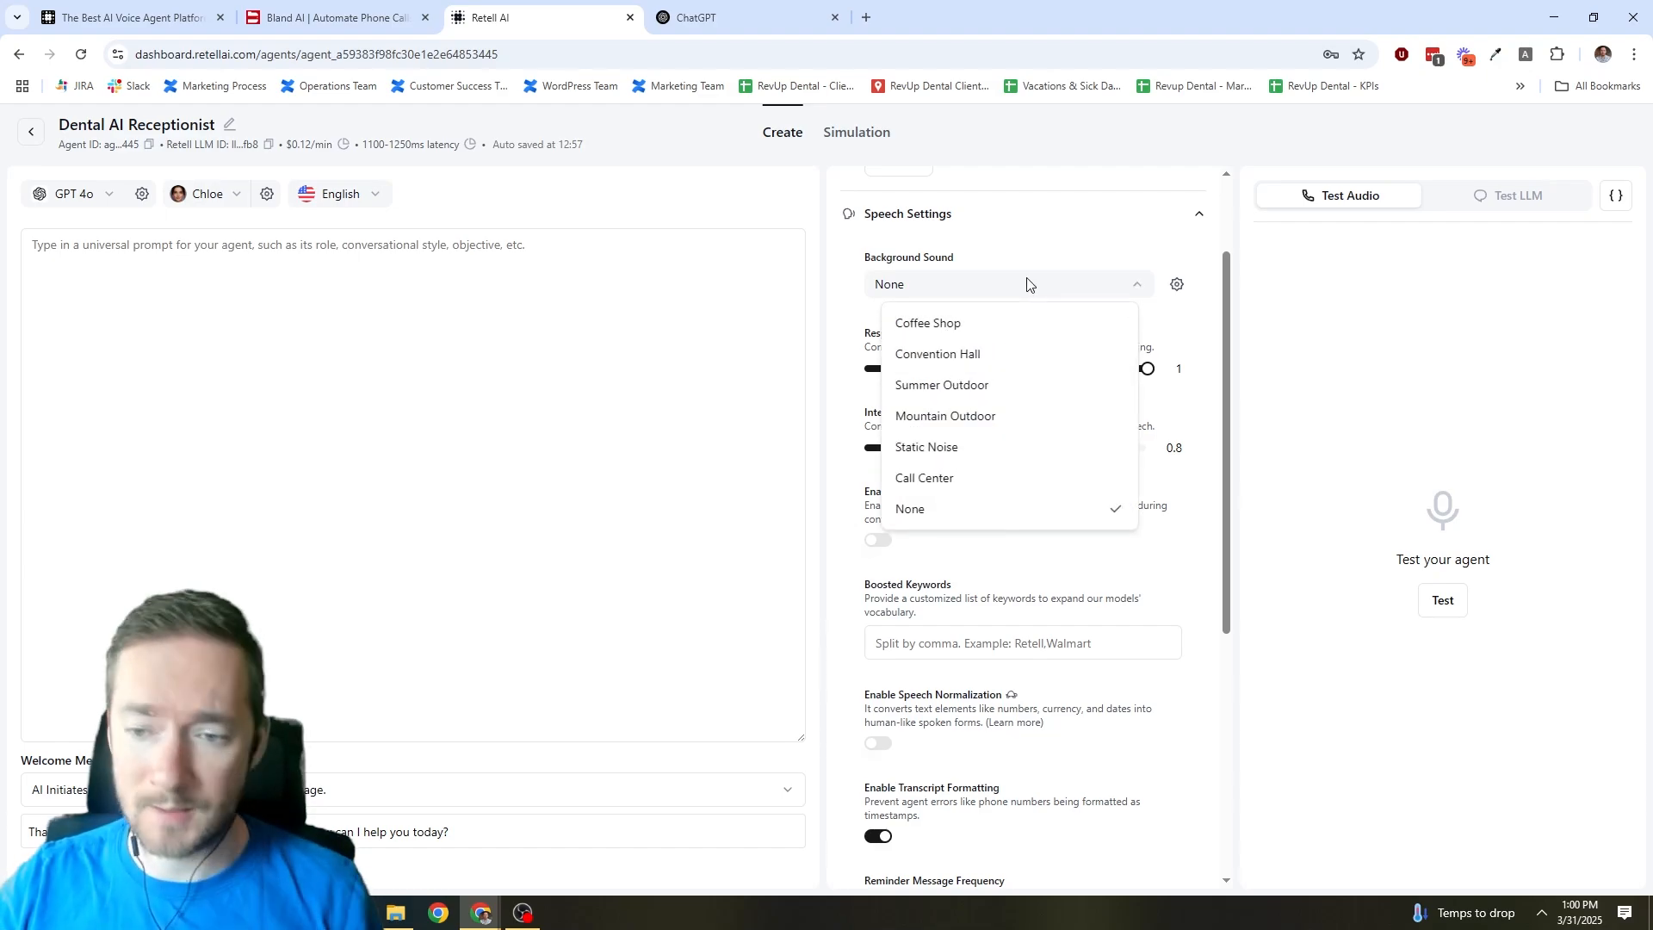
click(943, 325)
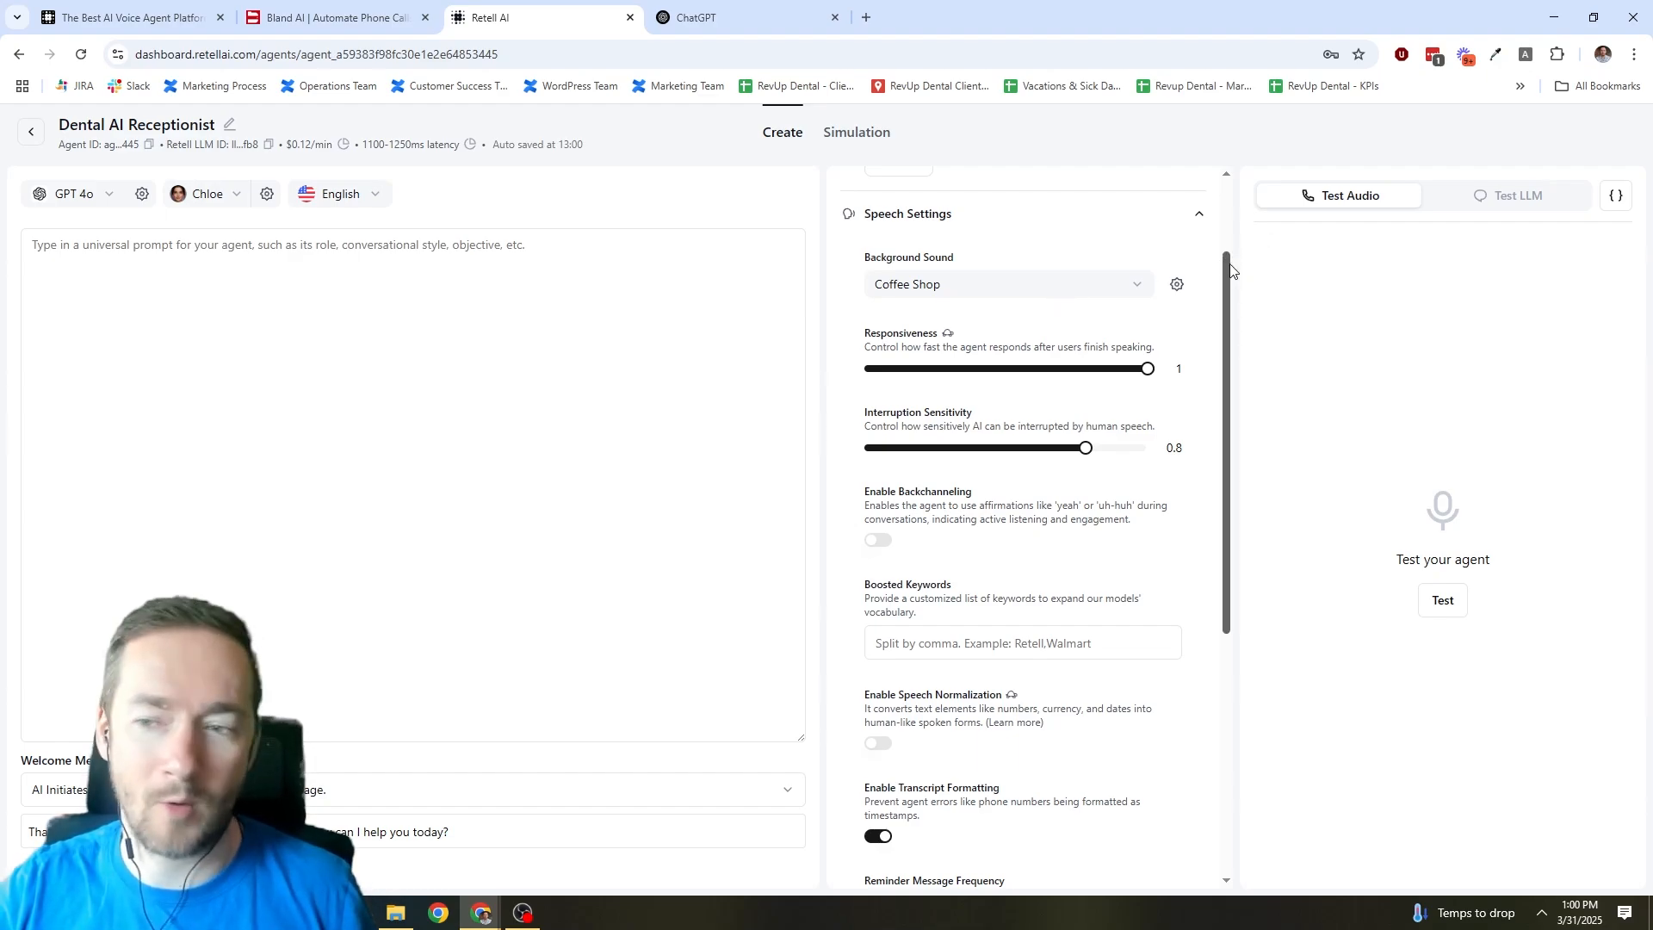
click(1178, 284)
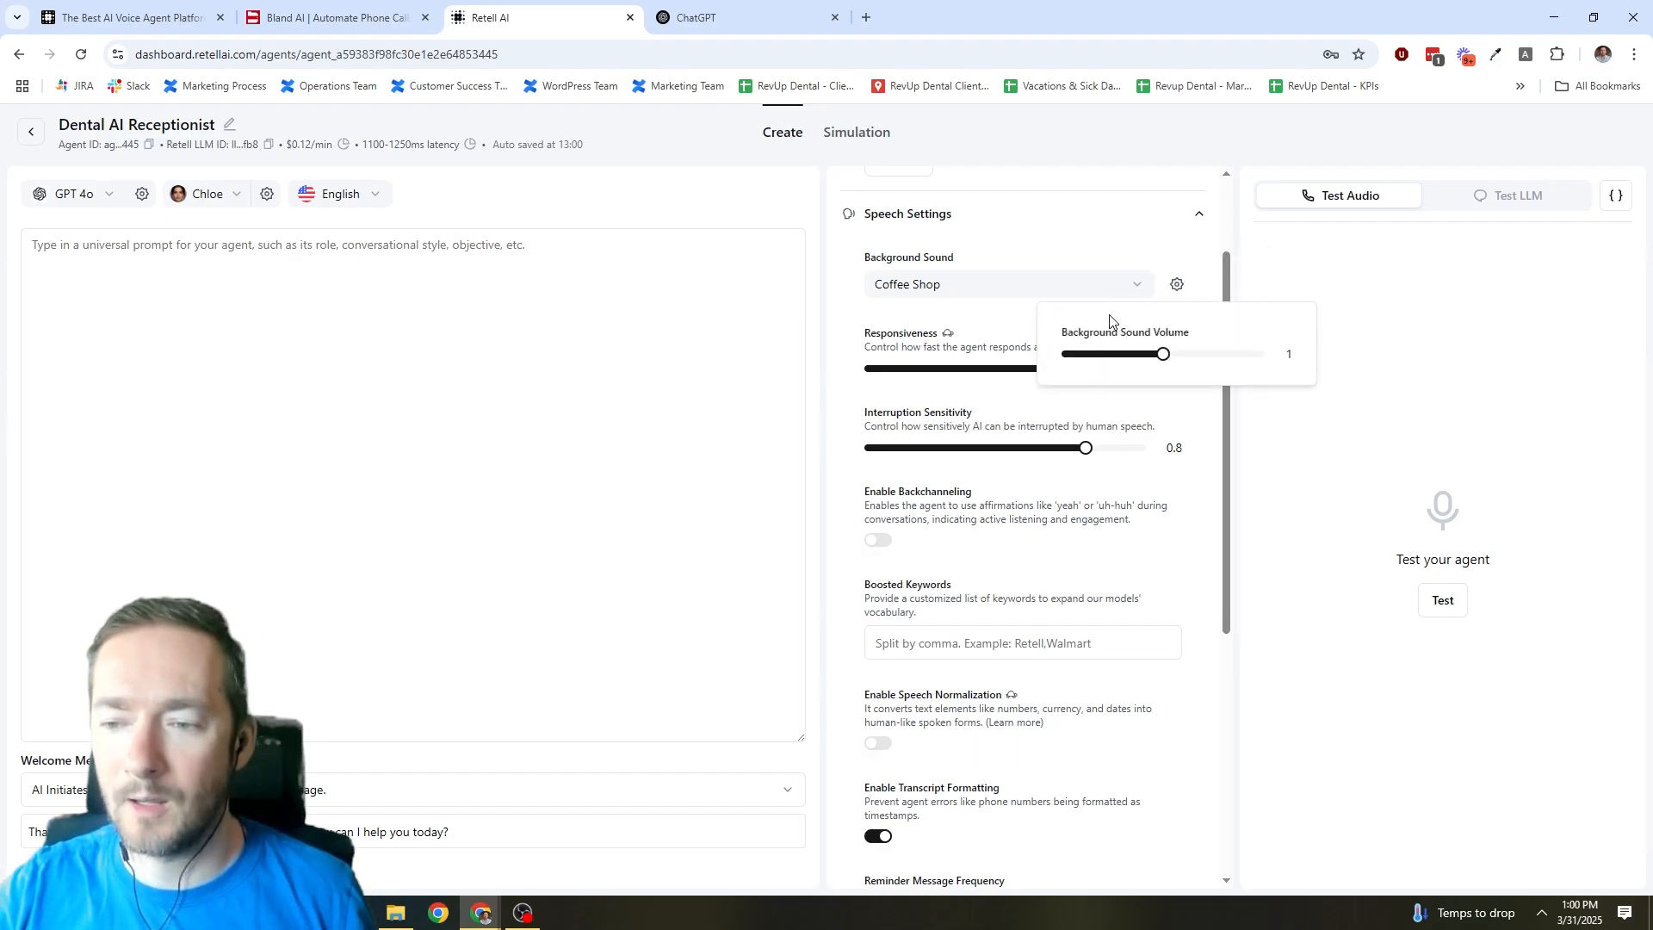
mouse_move(1163, 354)
mouse_down()
mouse_move(1123, 360)
mouse_move(1164, 360)
mouse_up()
click(1210, 277)
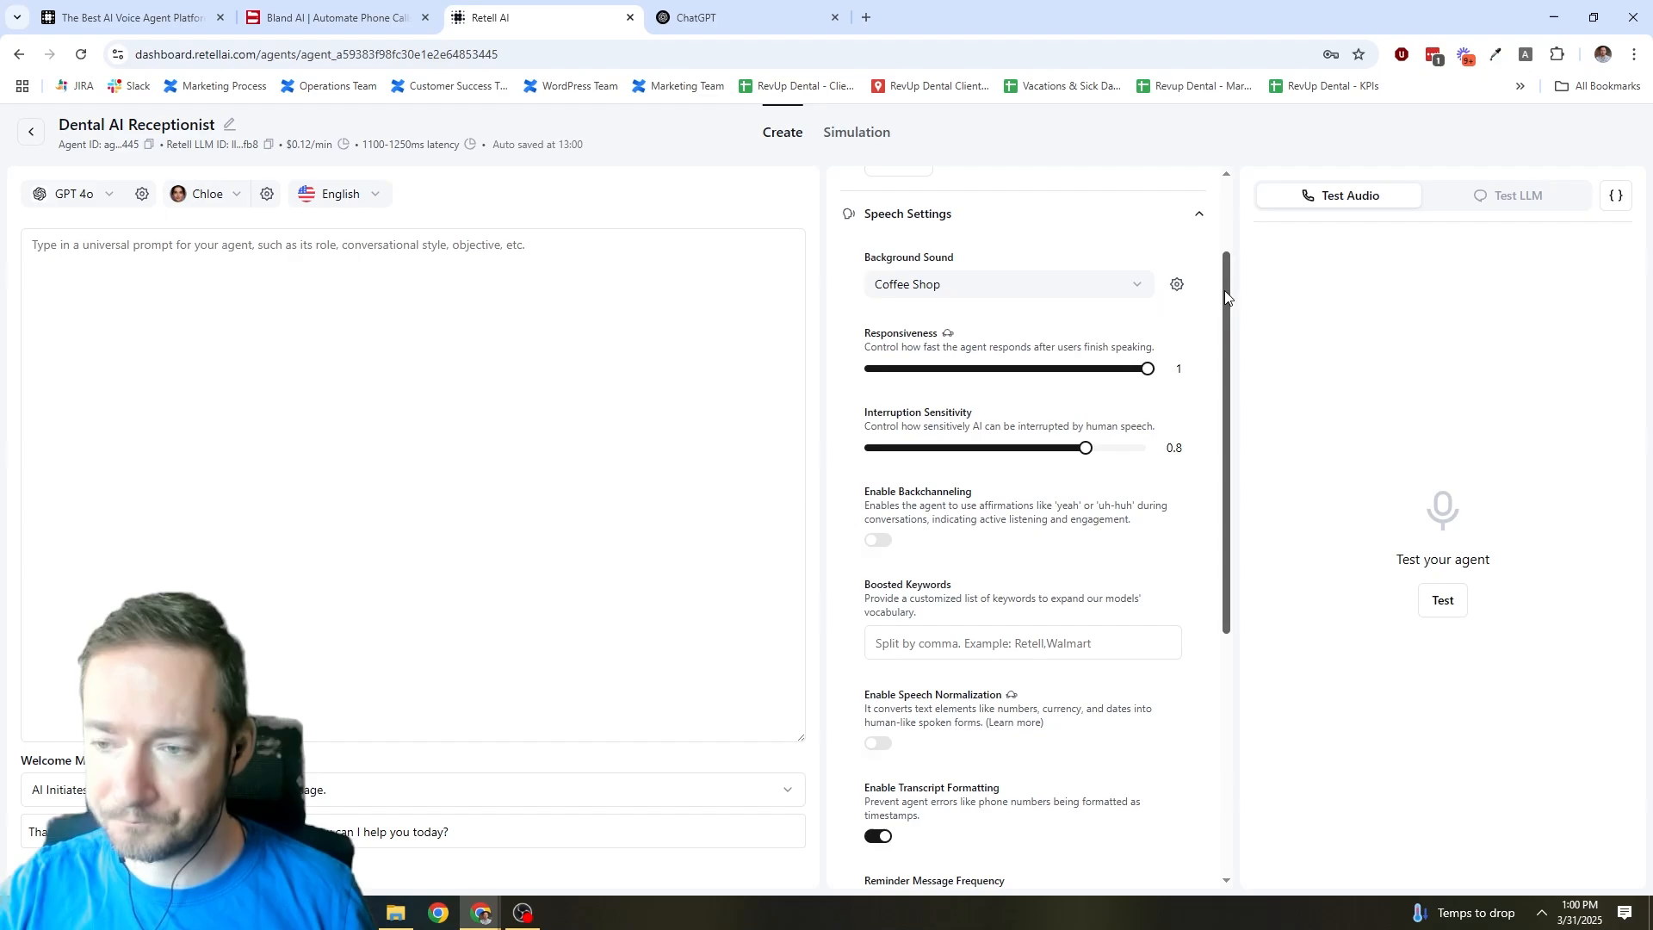
Review the remaining speech settings, from responsiveness and backchanneling down to reminder frequency and pronunciation.
drag(1226, 297, 1223, 431)
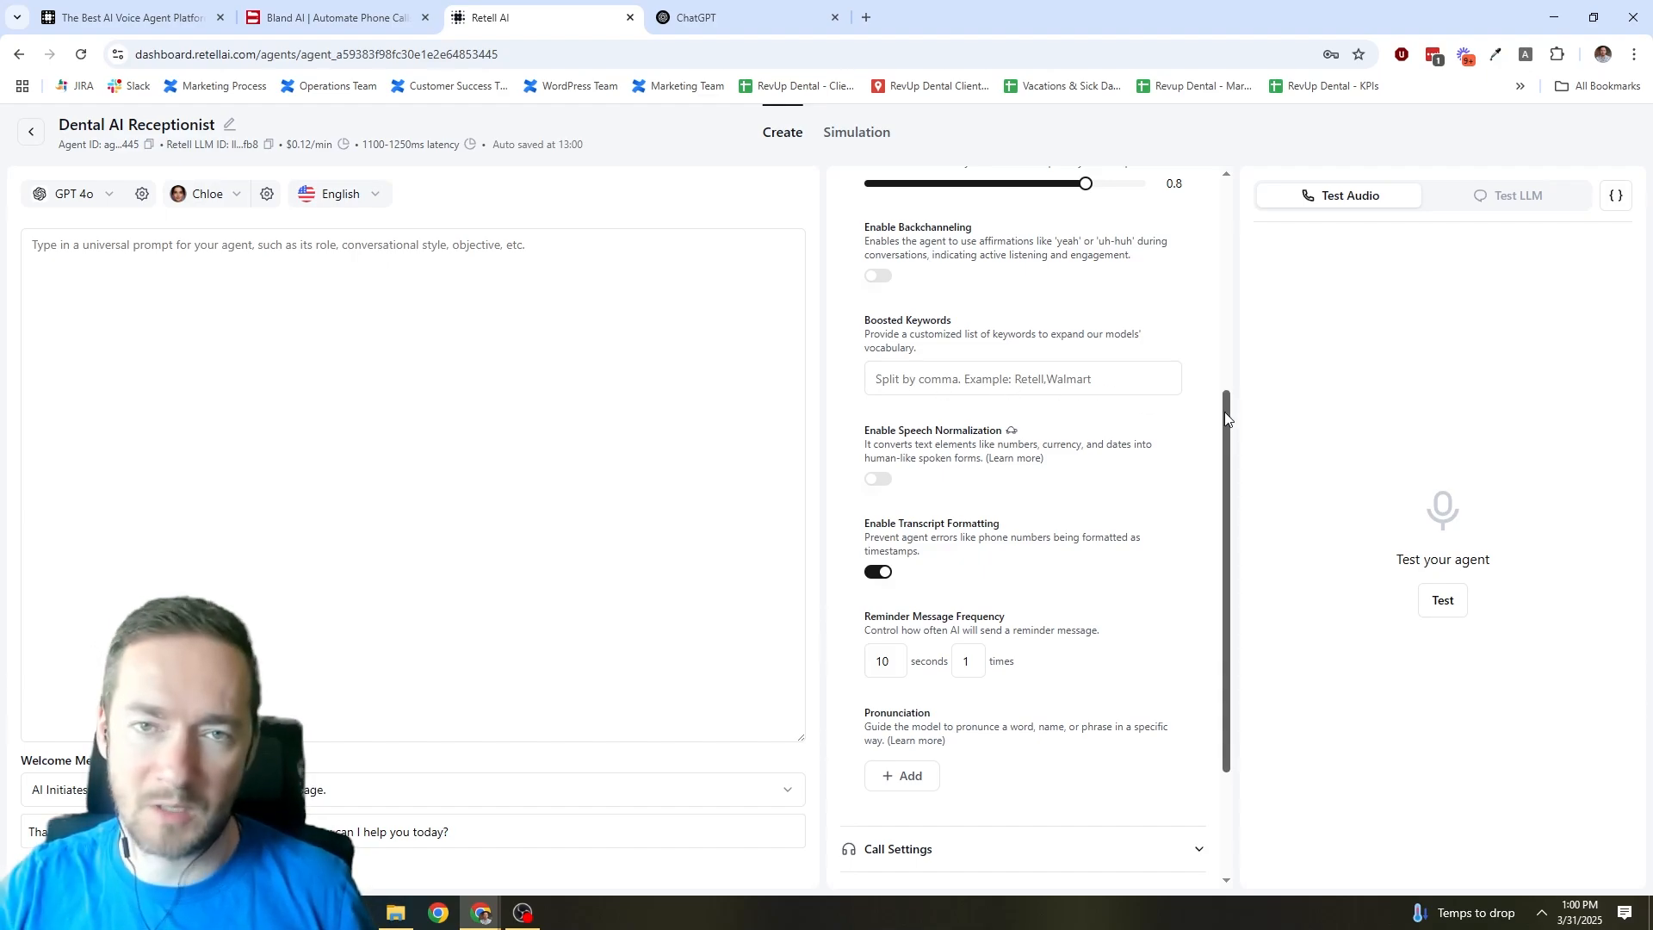
drag(1224, 413, 1262, 433)
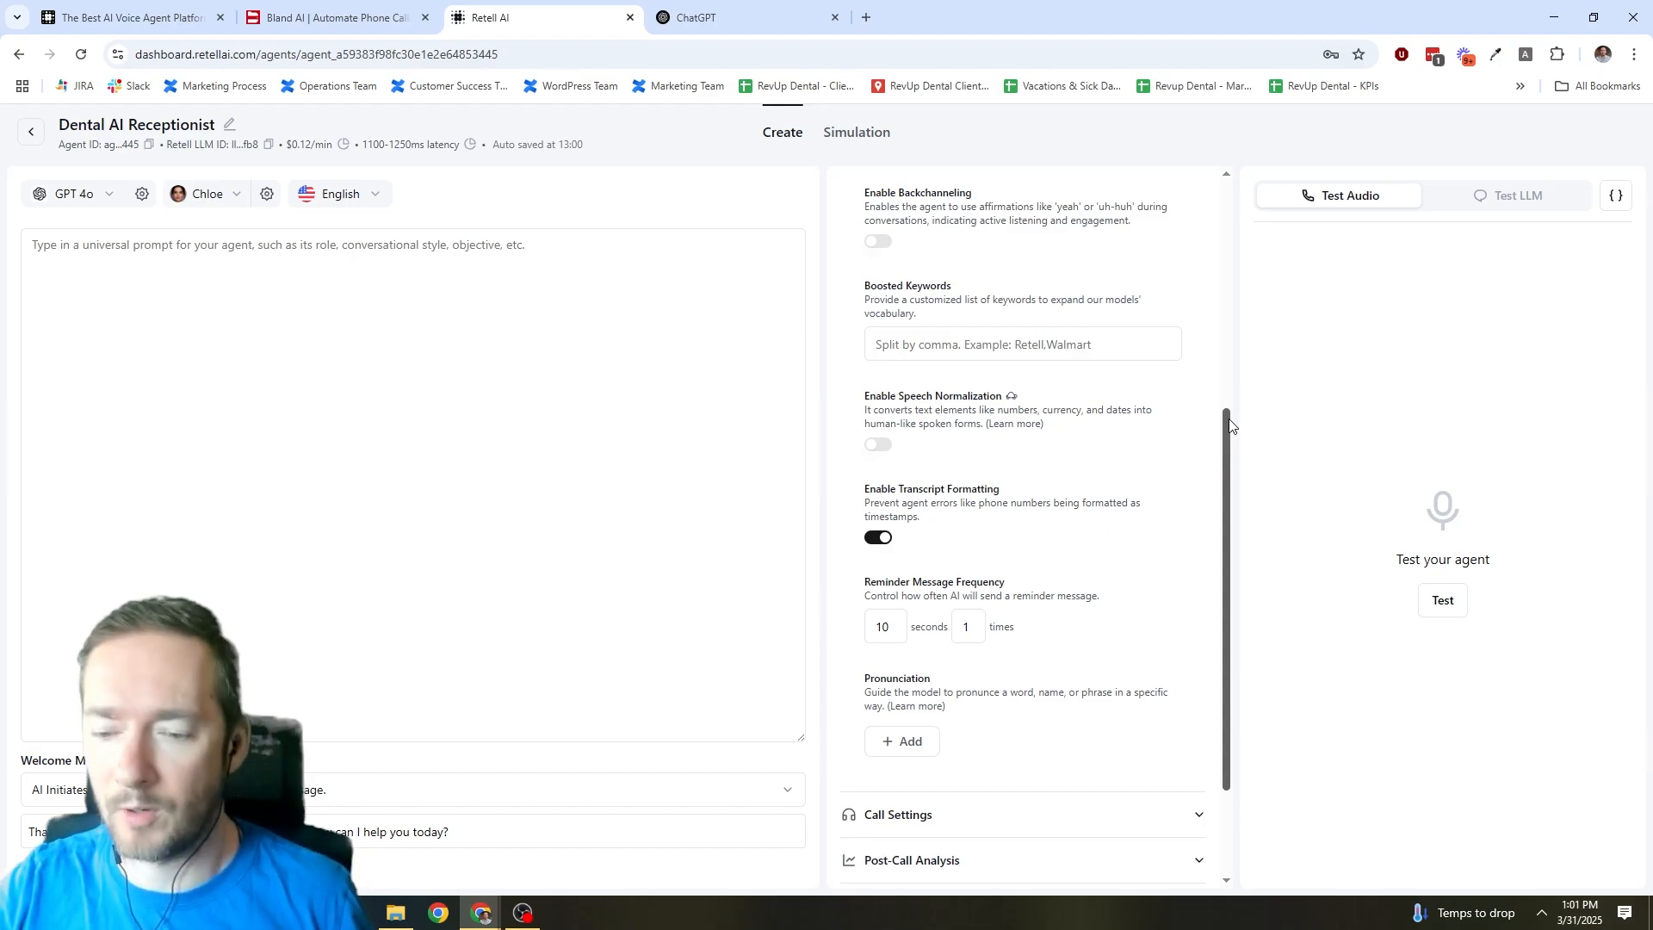
drag(1230, 425, 1237, 267)
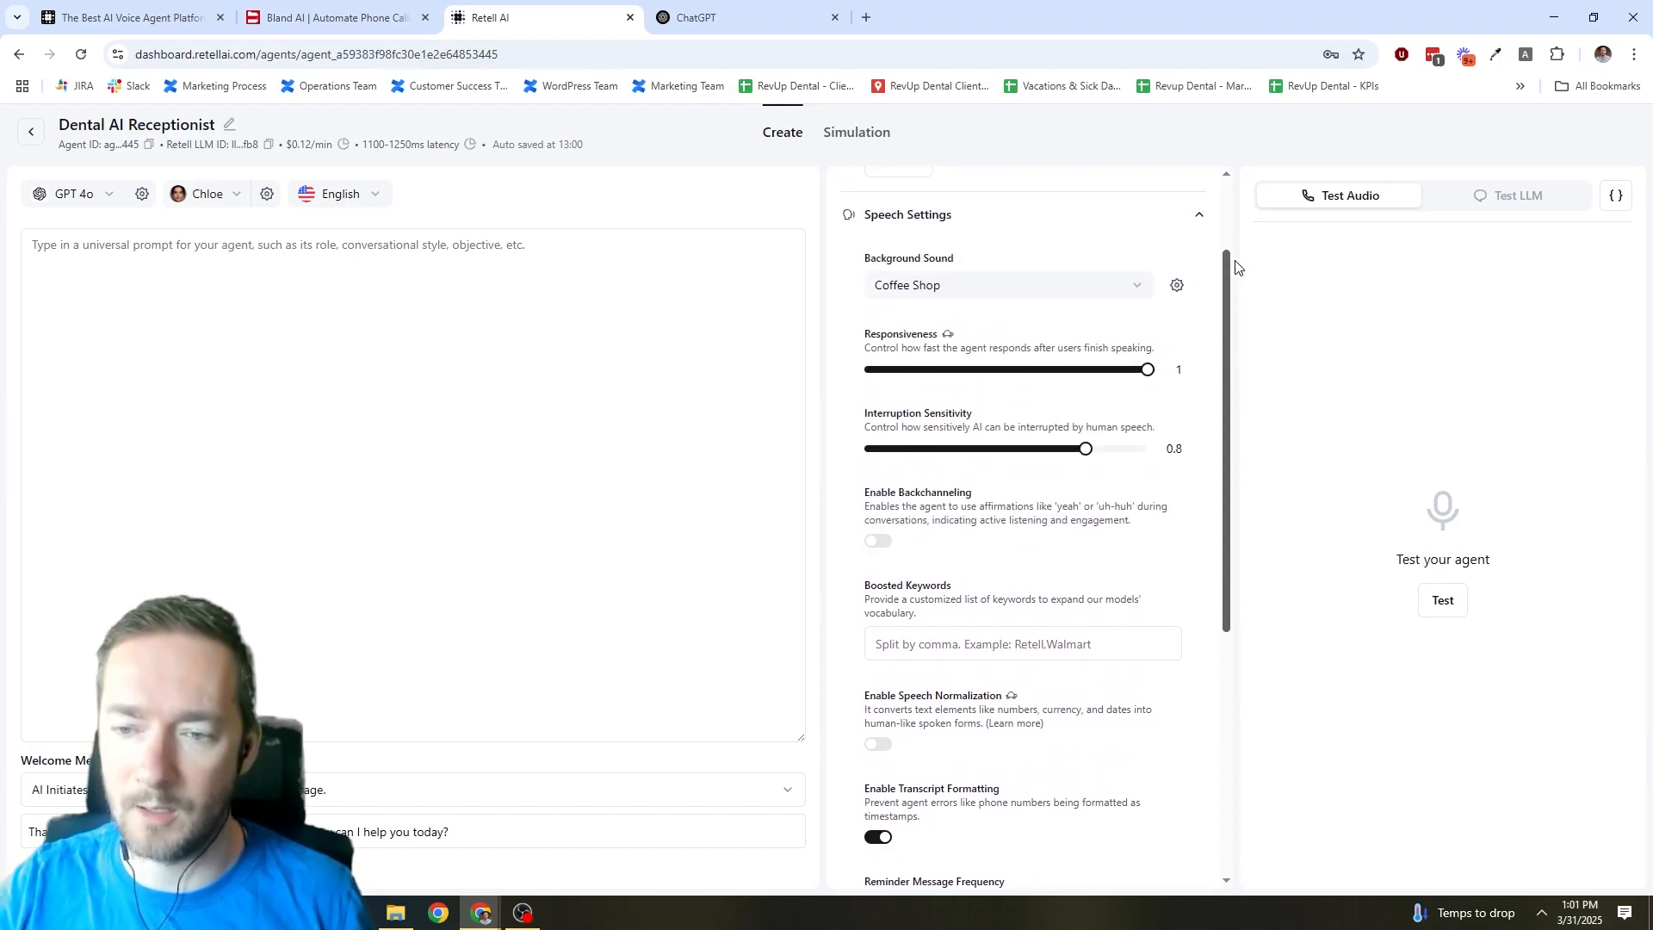
Review the agent's Call Settings, from voicemail detection to ring duration, and its Post-Call Analysis section.
click(1023, 219)
click(1035, 391)
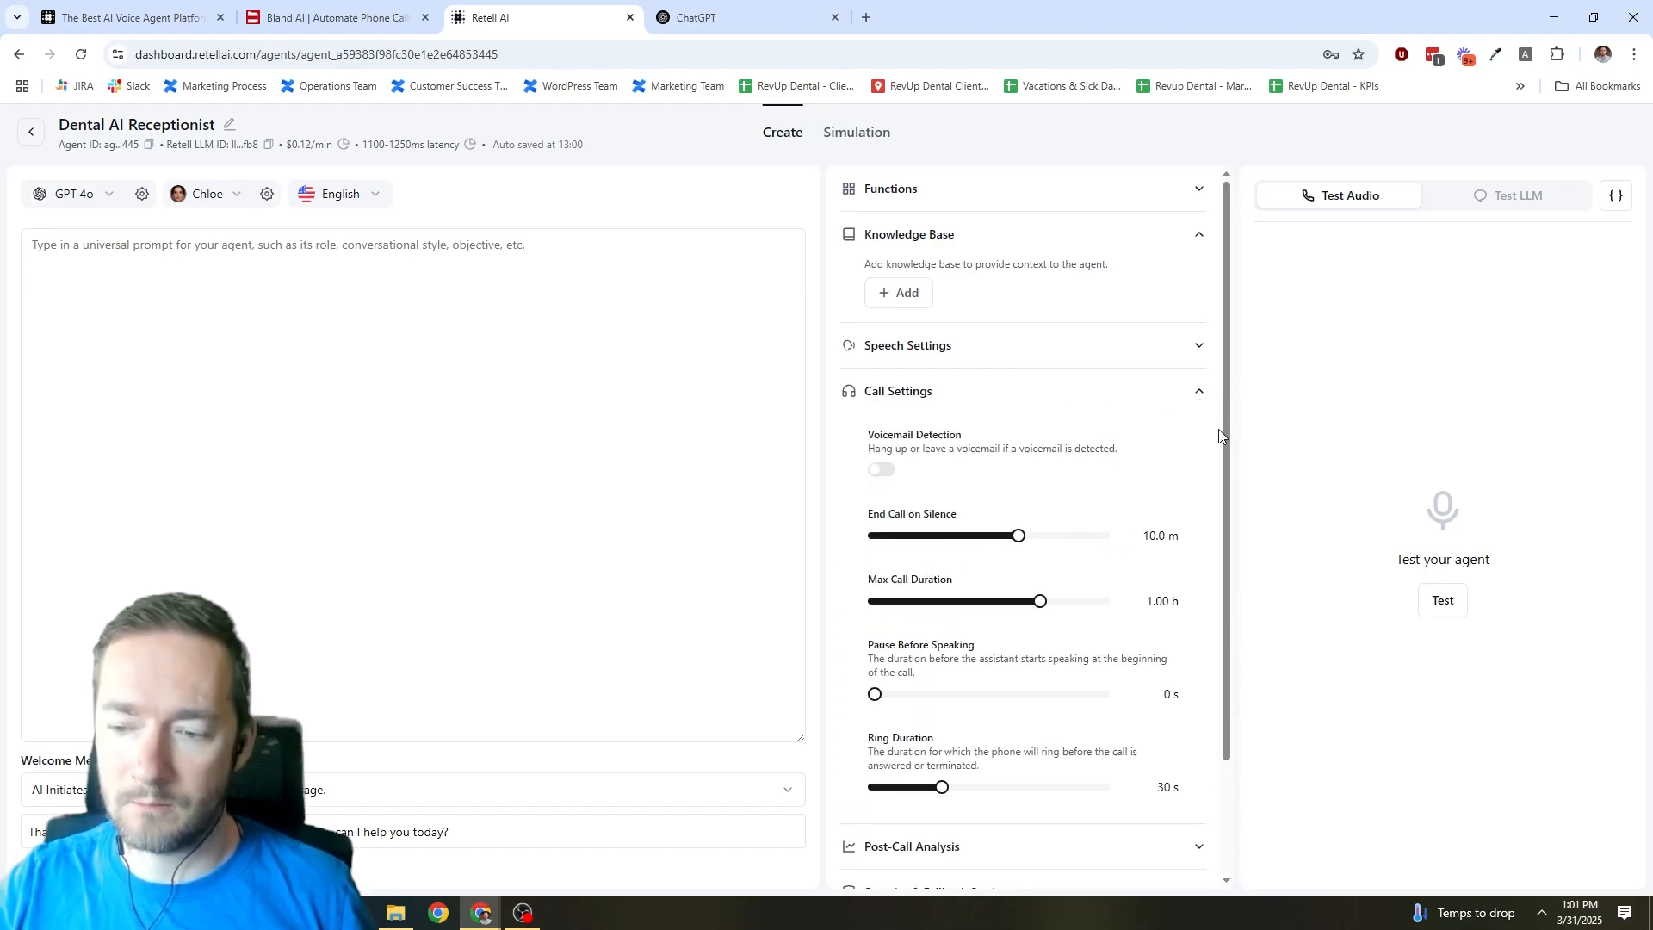
scroll(1227, 448, down, 2)
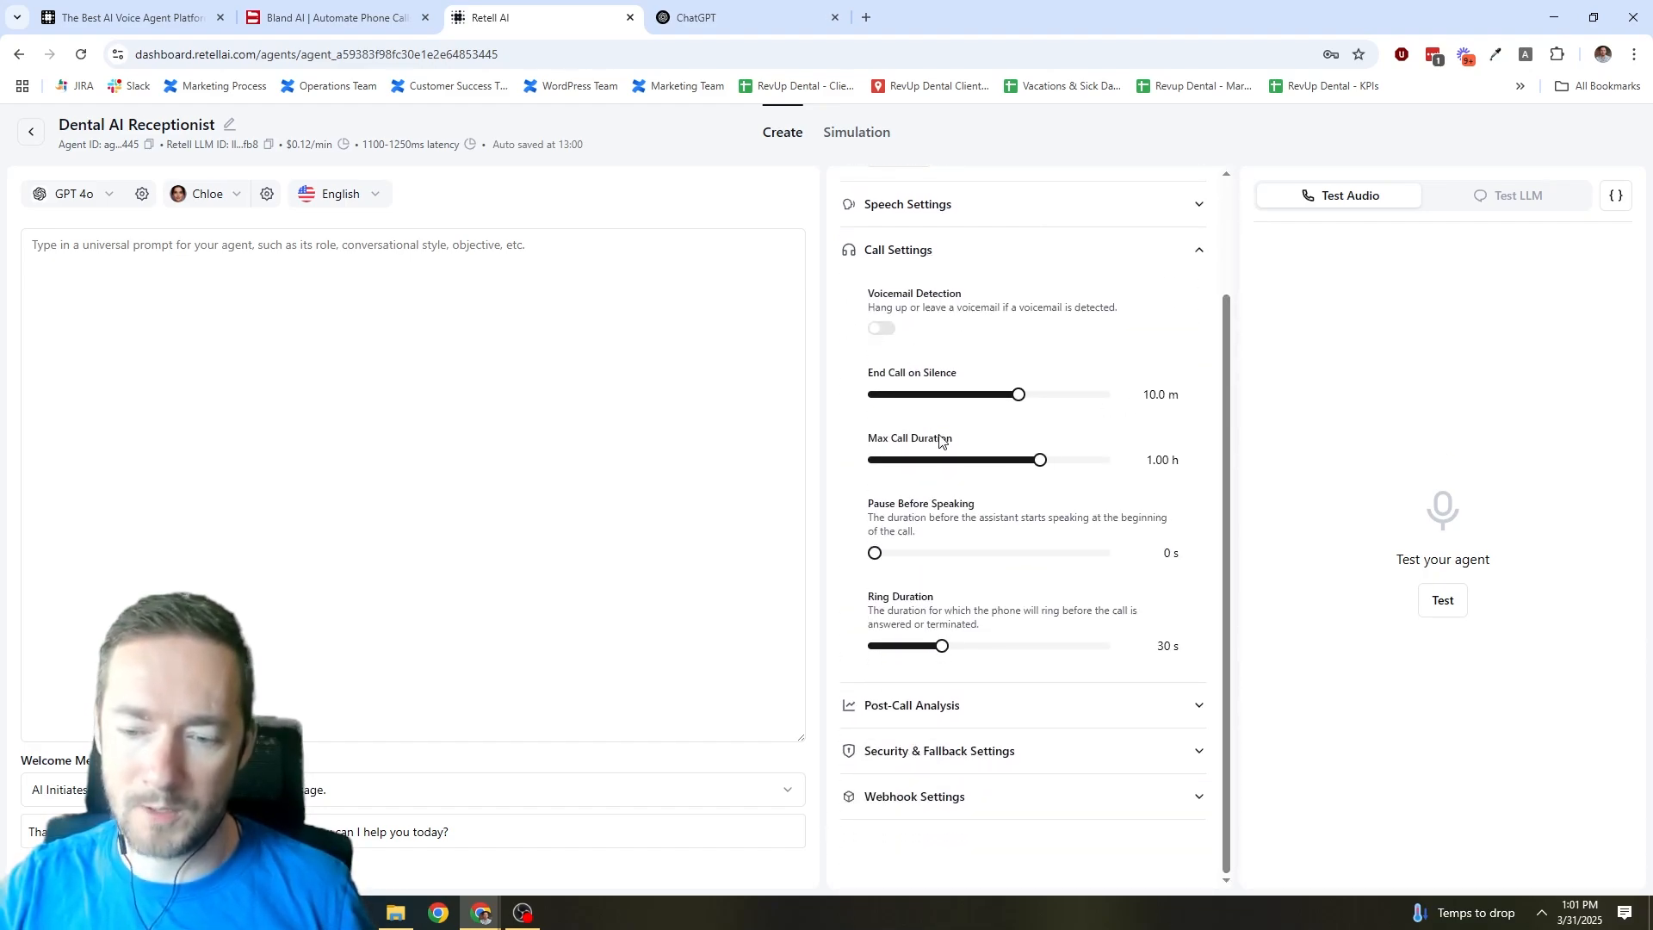
click(1058, 250)
click(1067, 441)
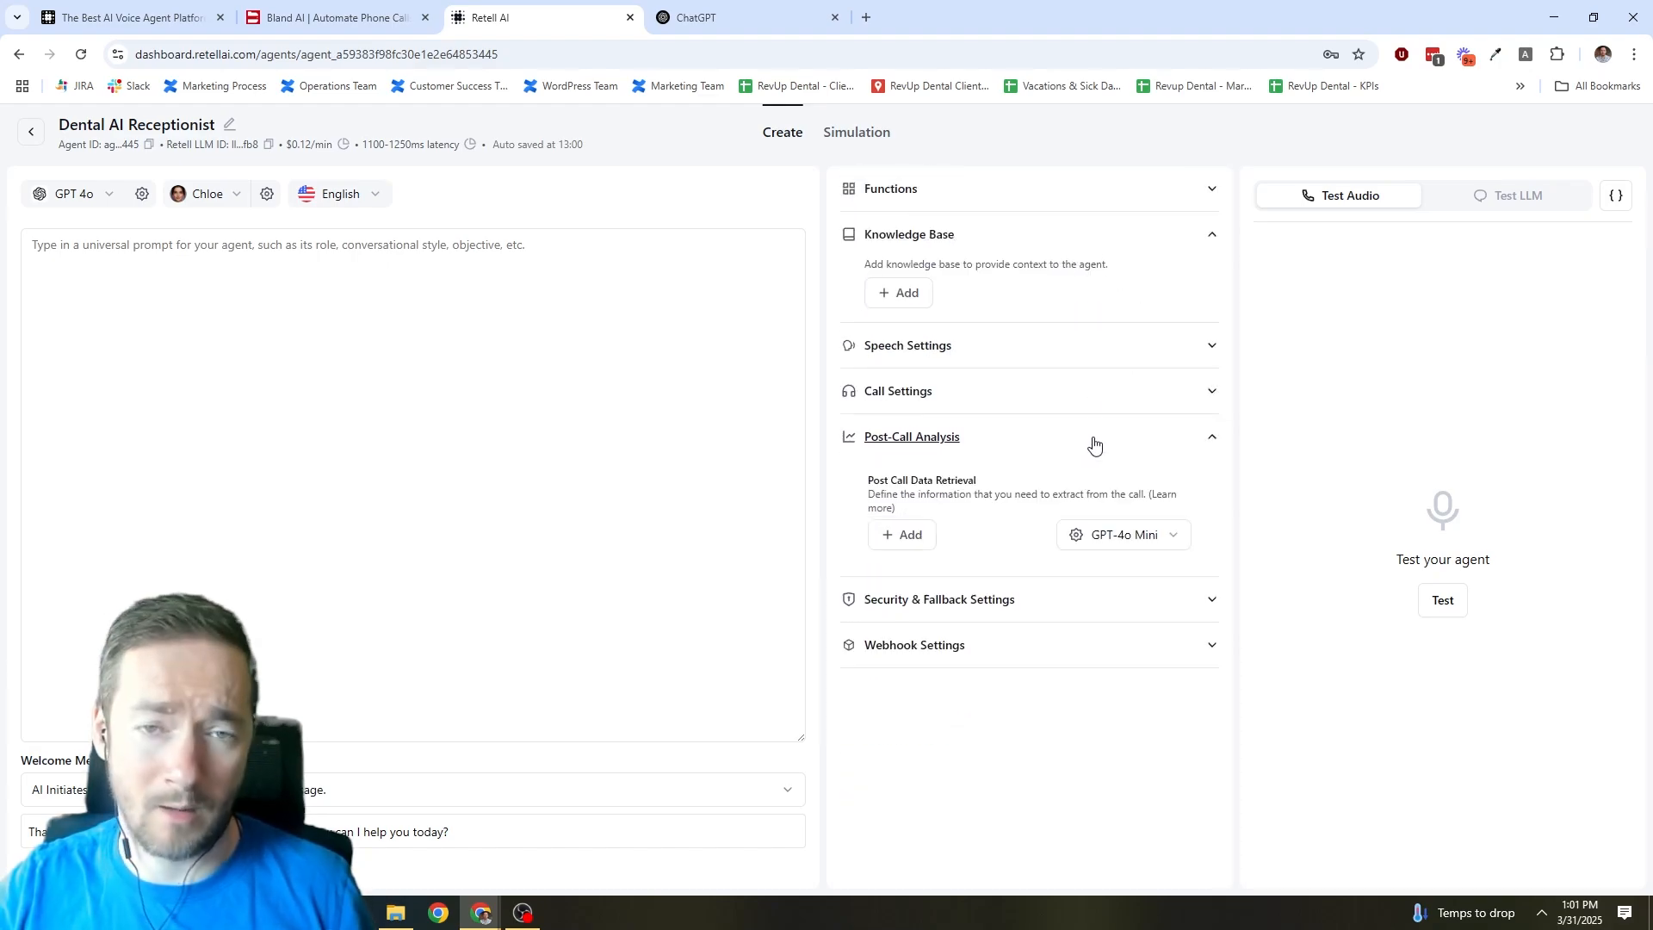
click(1094, 443)
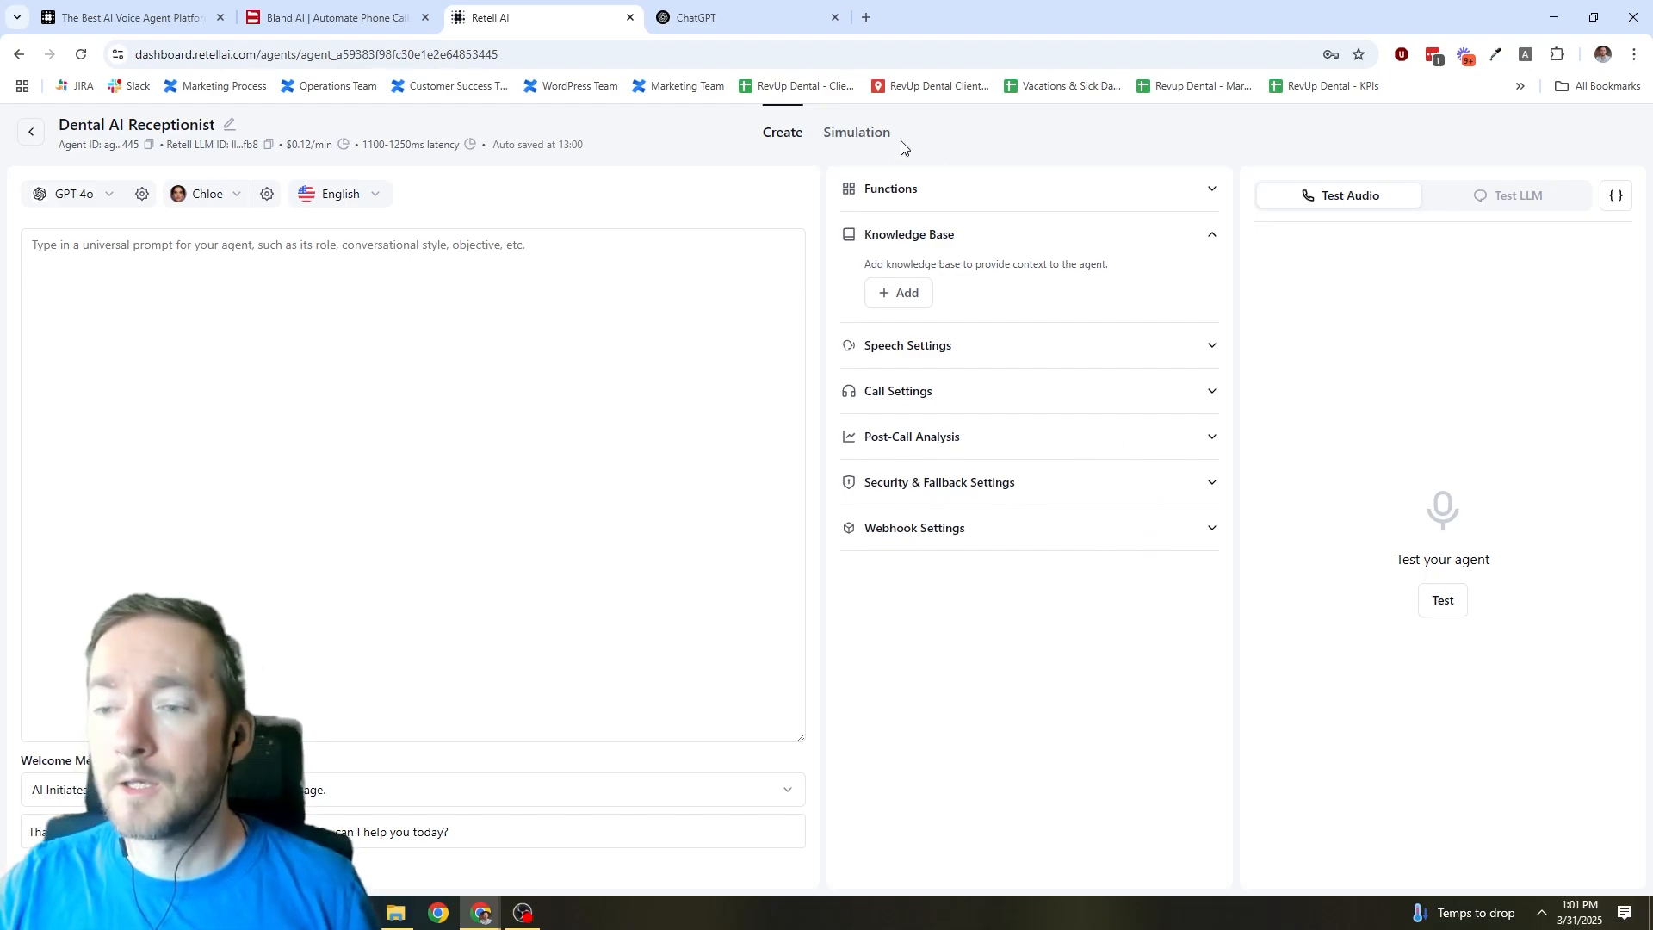
click(368, 319)
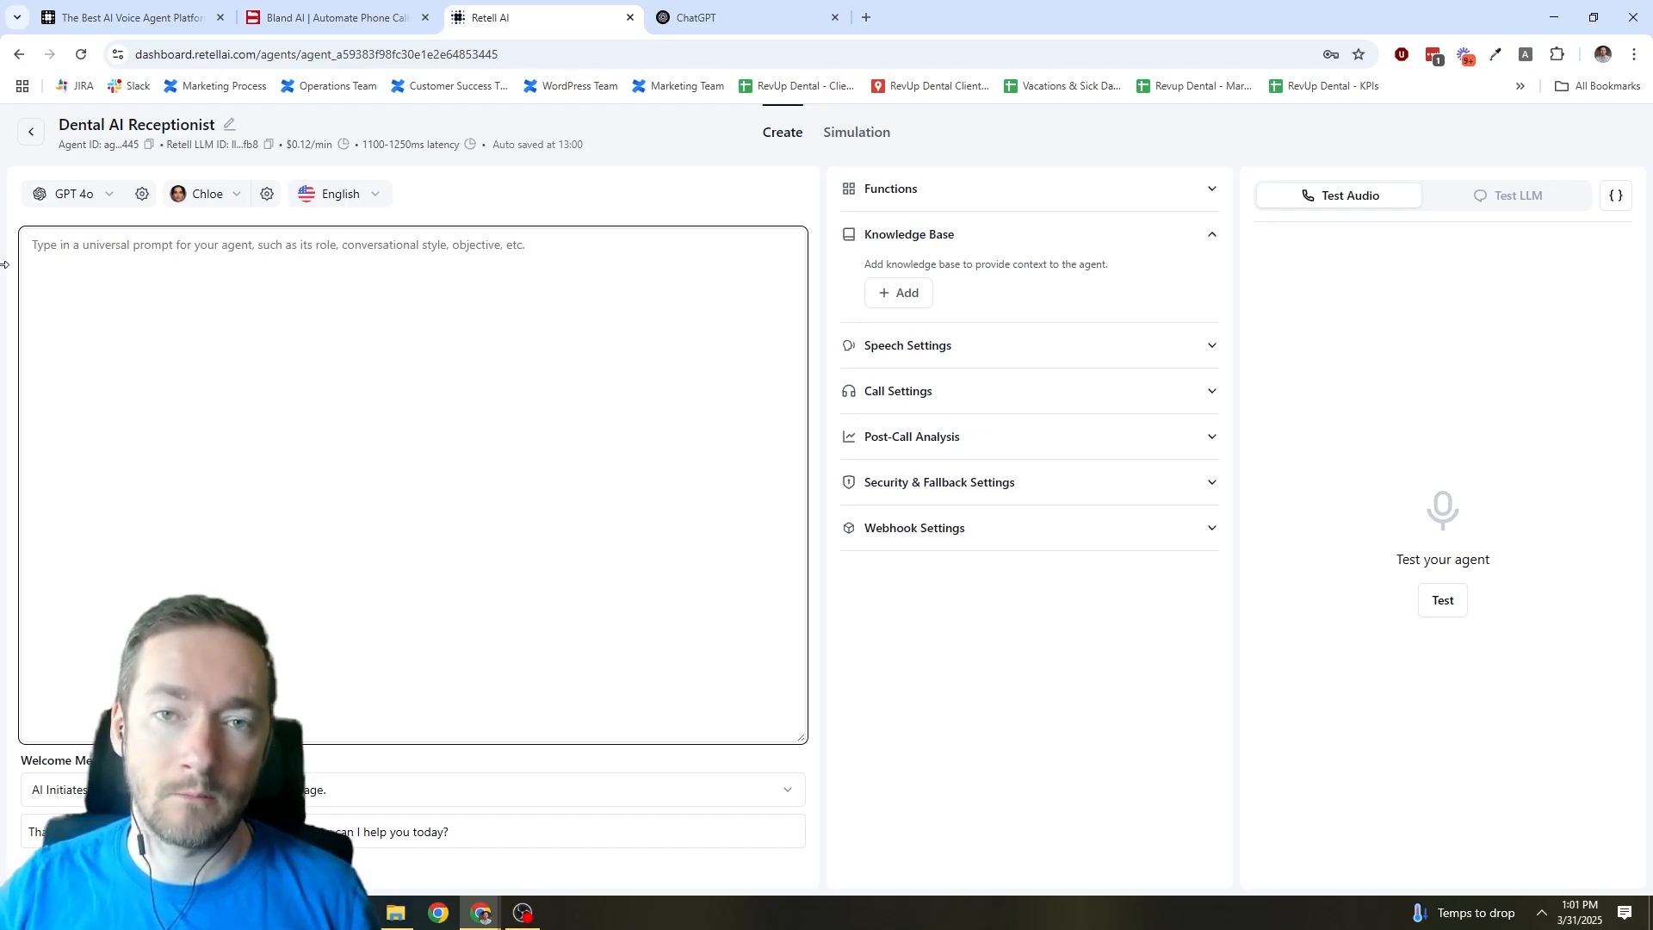
click(25, 248)
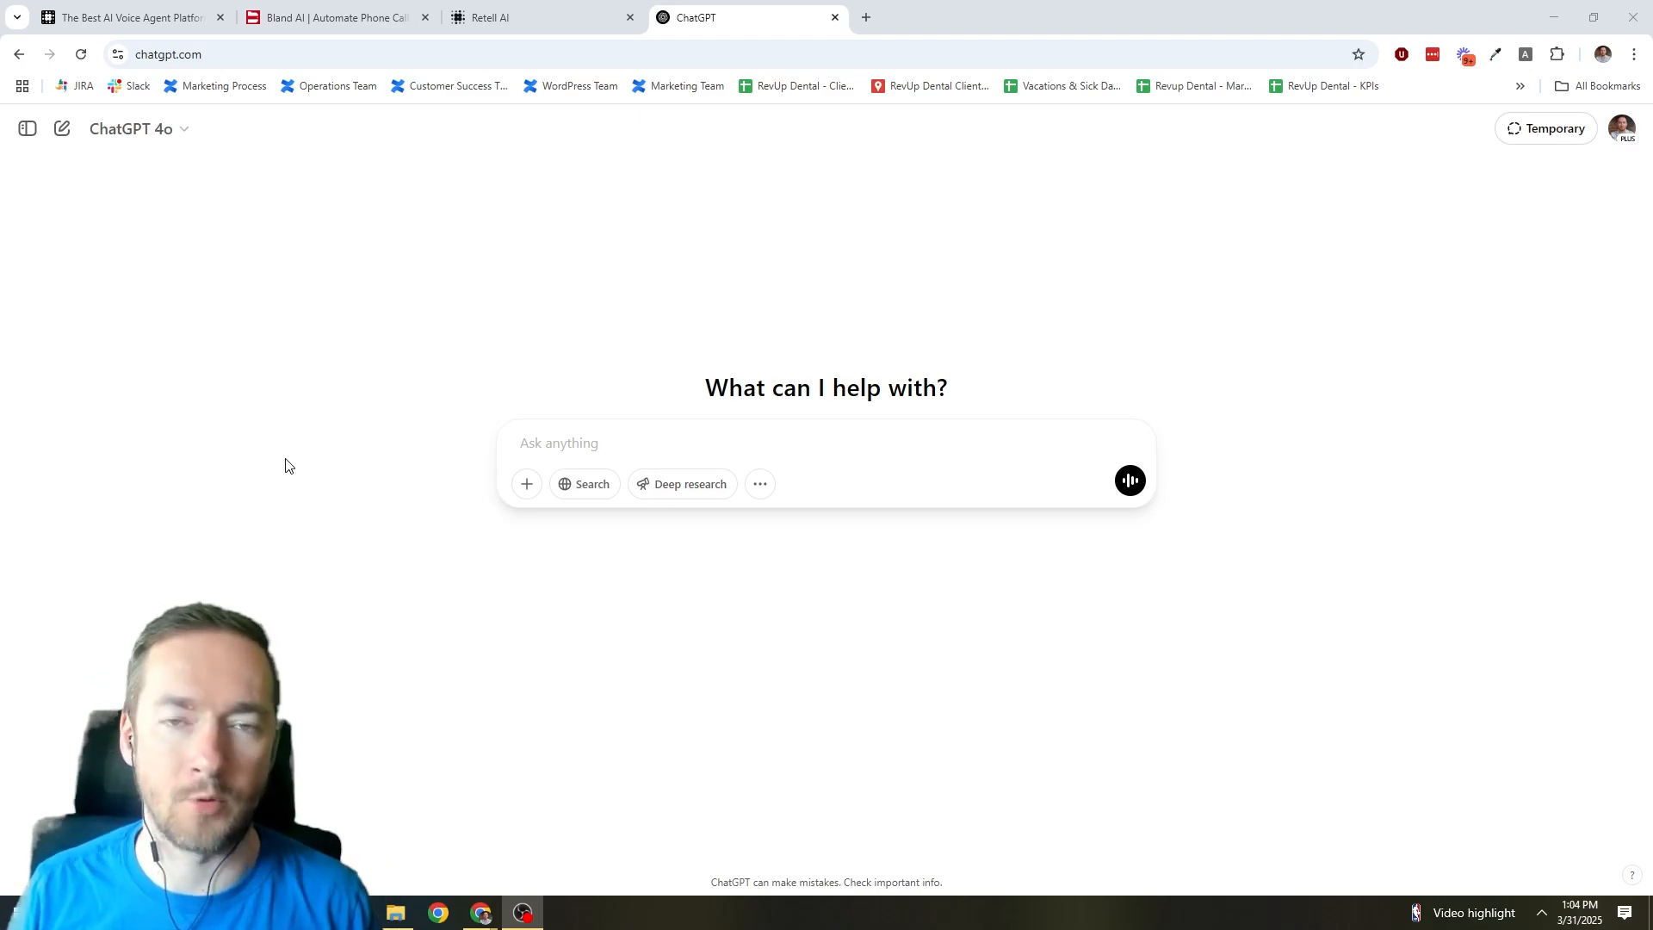
In ChatGPT, start a message reading "I want a prompt for retell AI, to program a dental receptionist.".
click(674, 434)
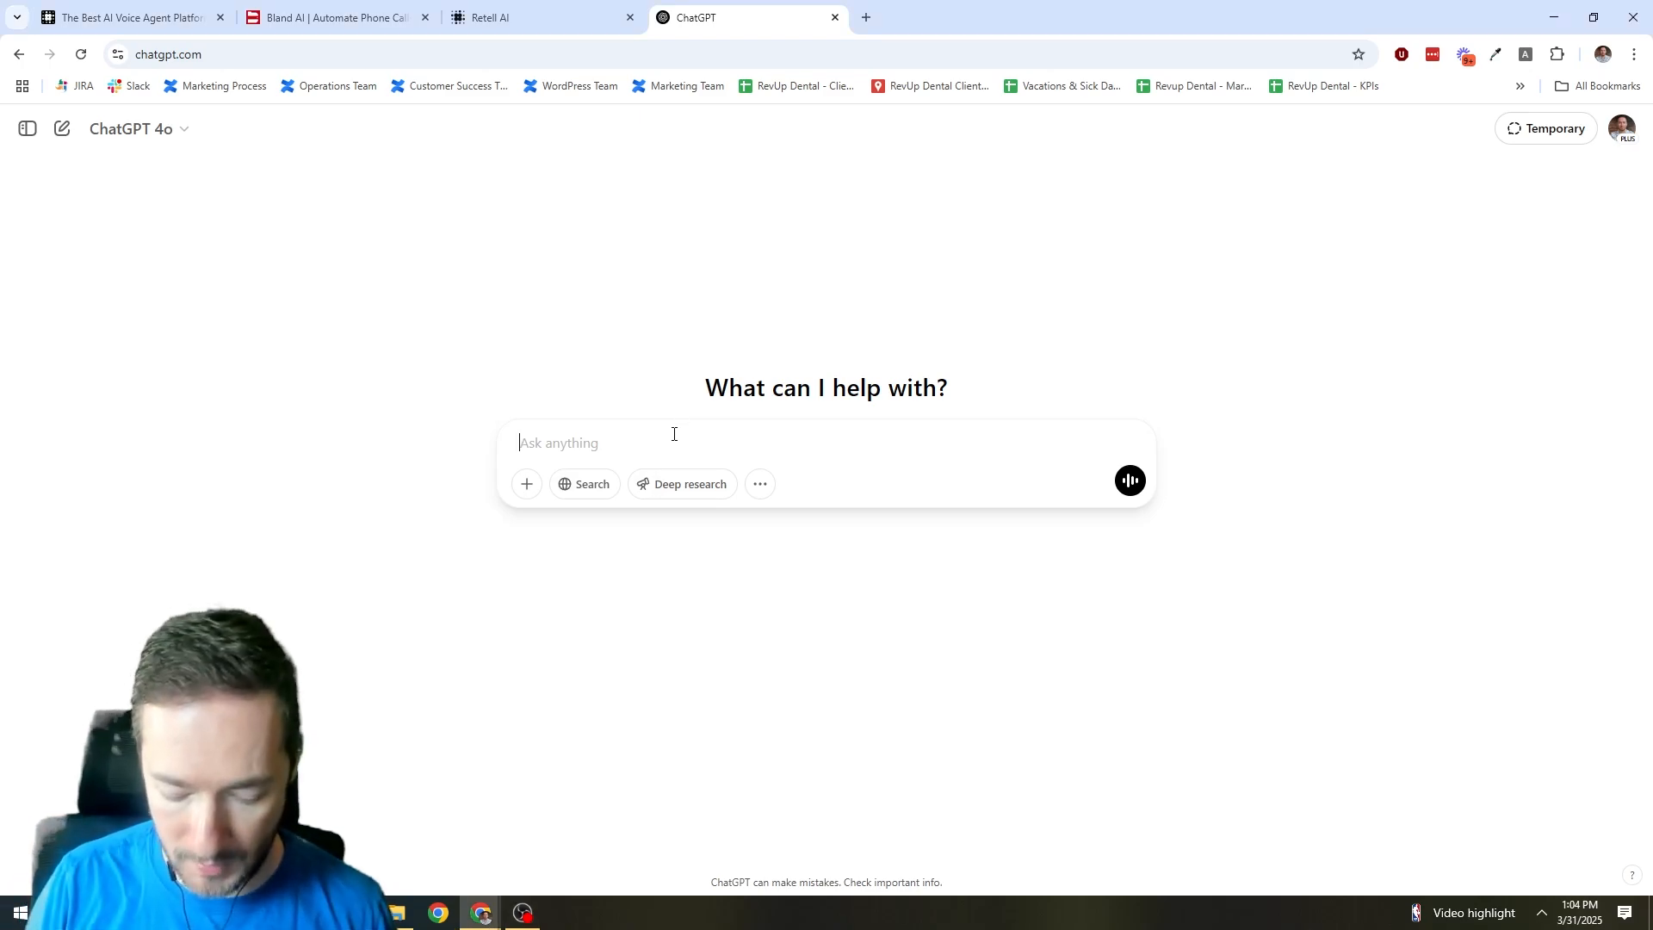
text(I want a promp)
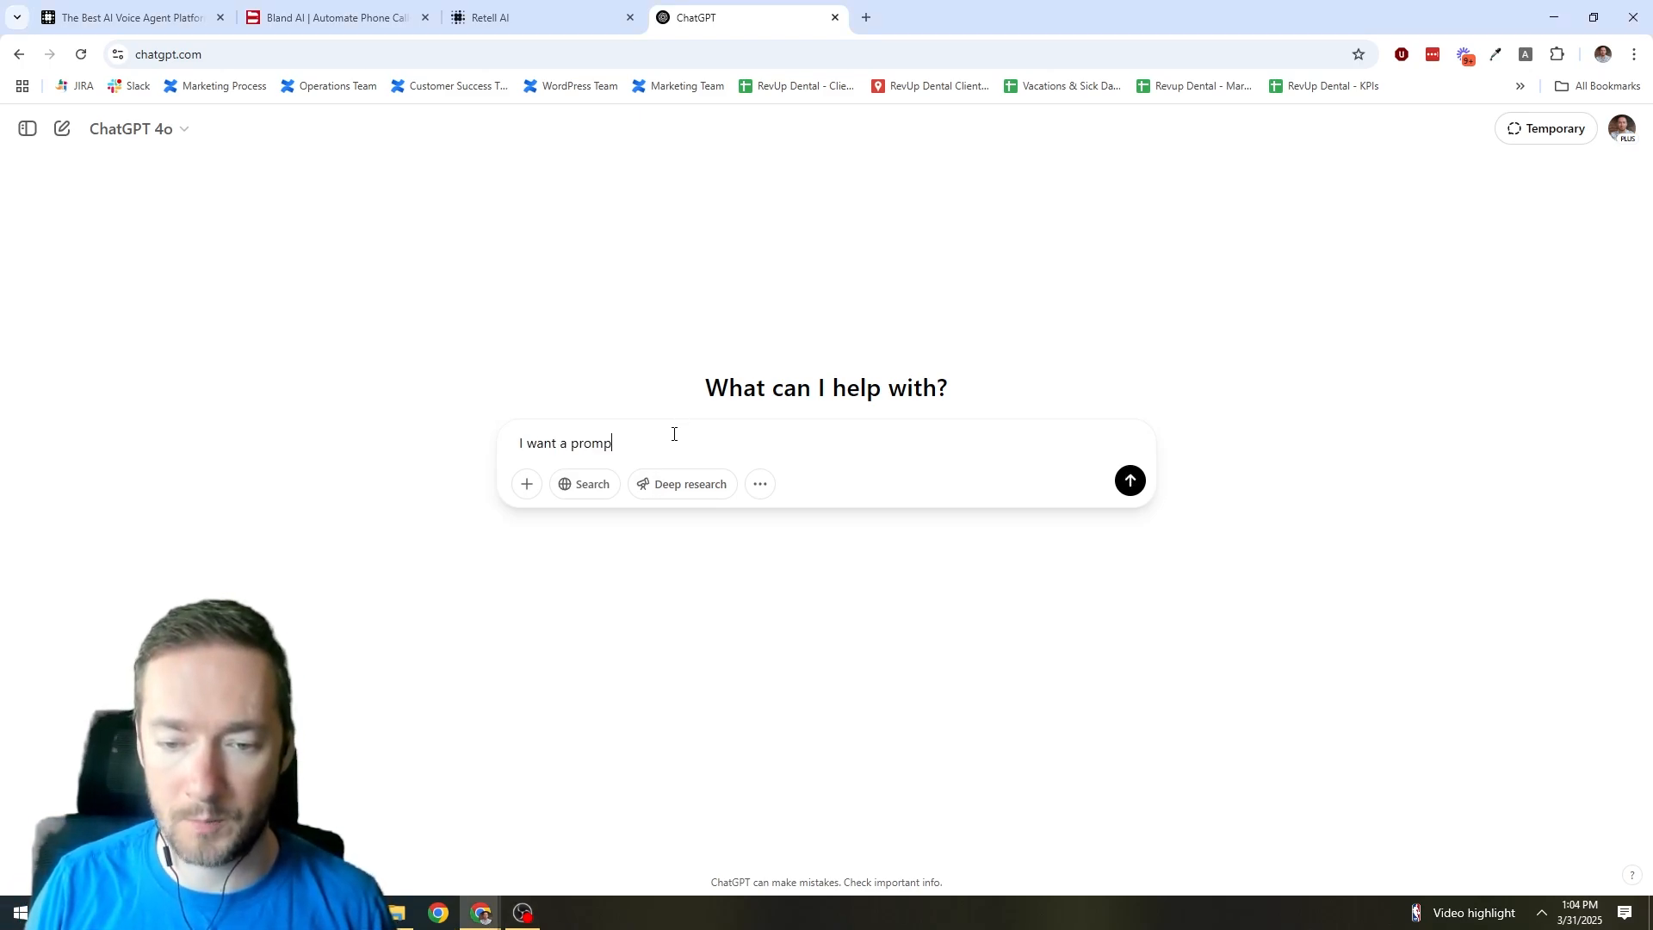
text(t)
text( for )
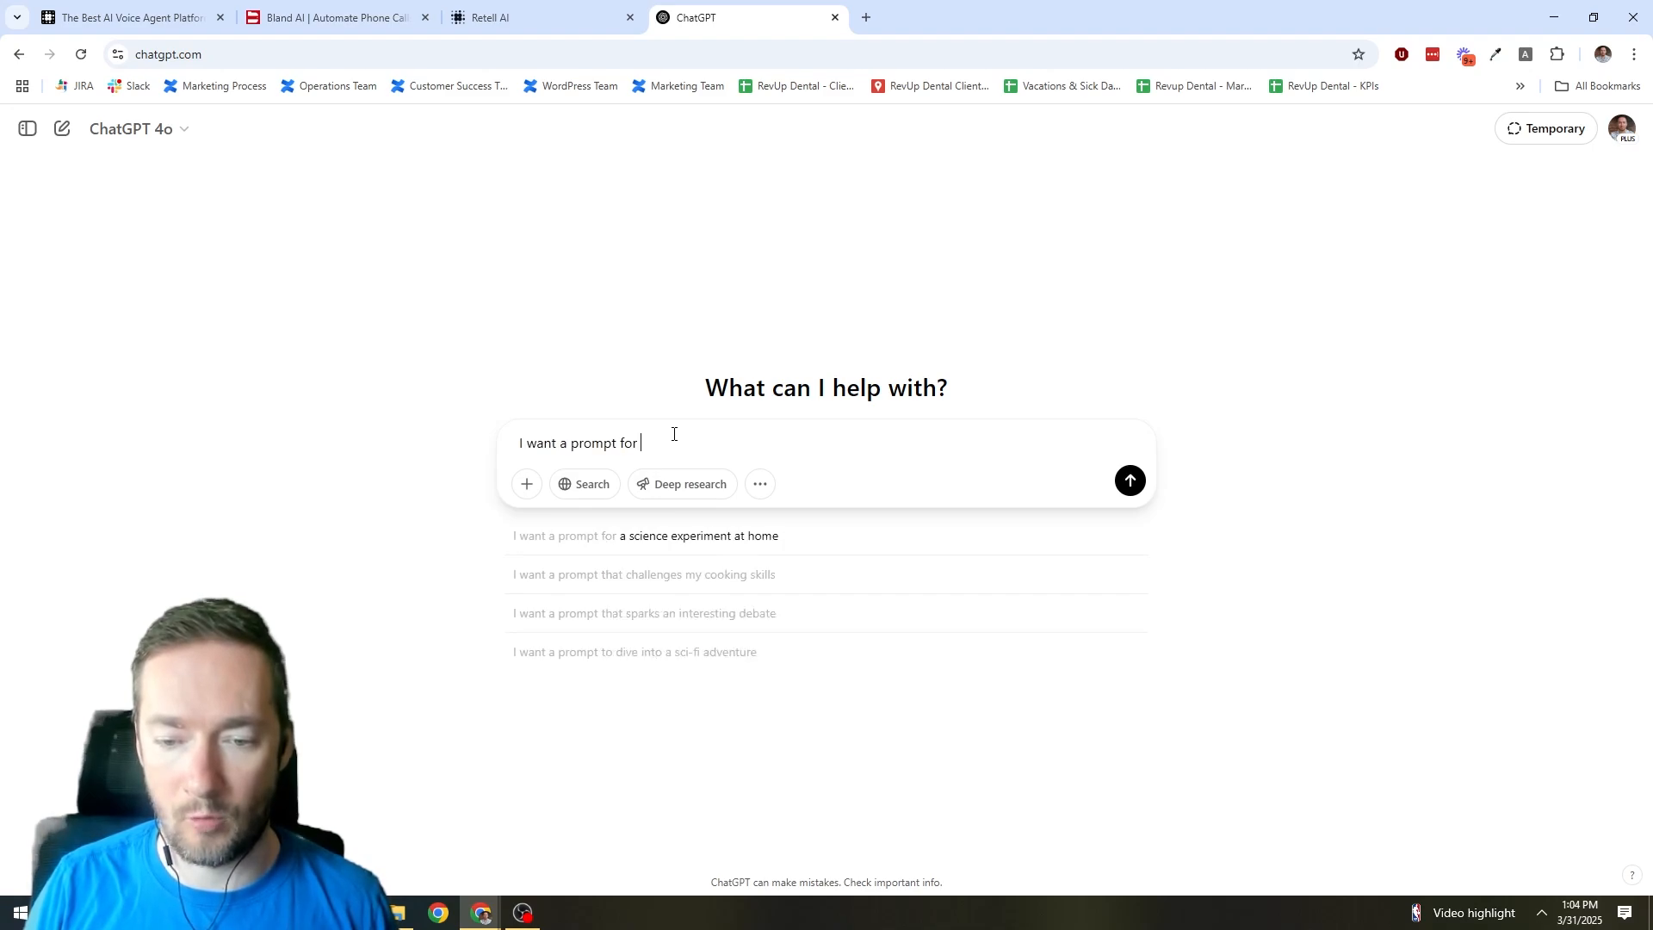
text(retell)
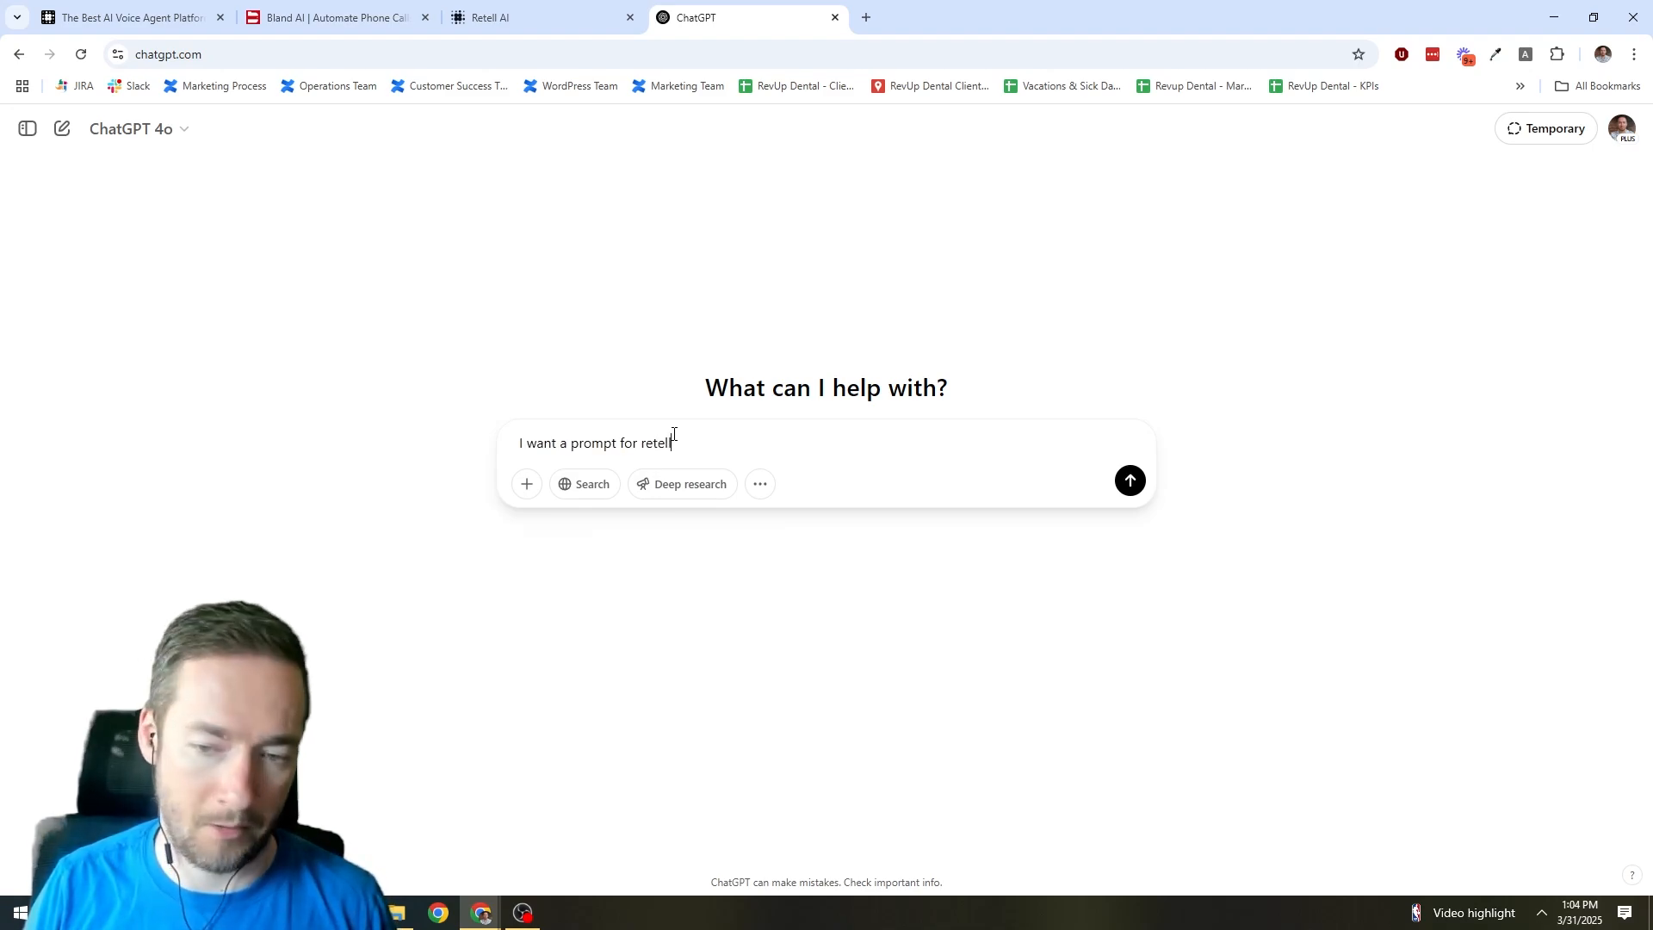
text( AI, to program a )
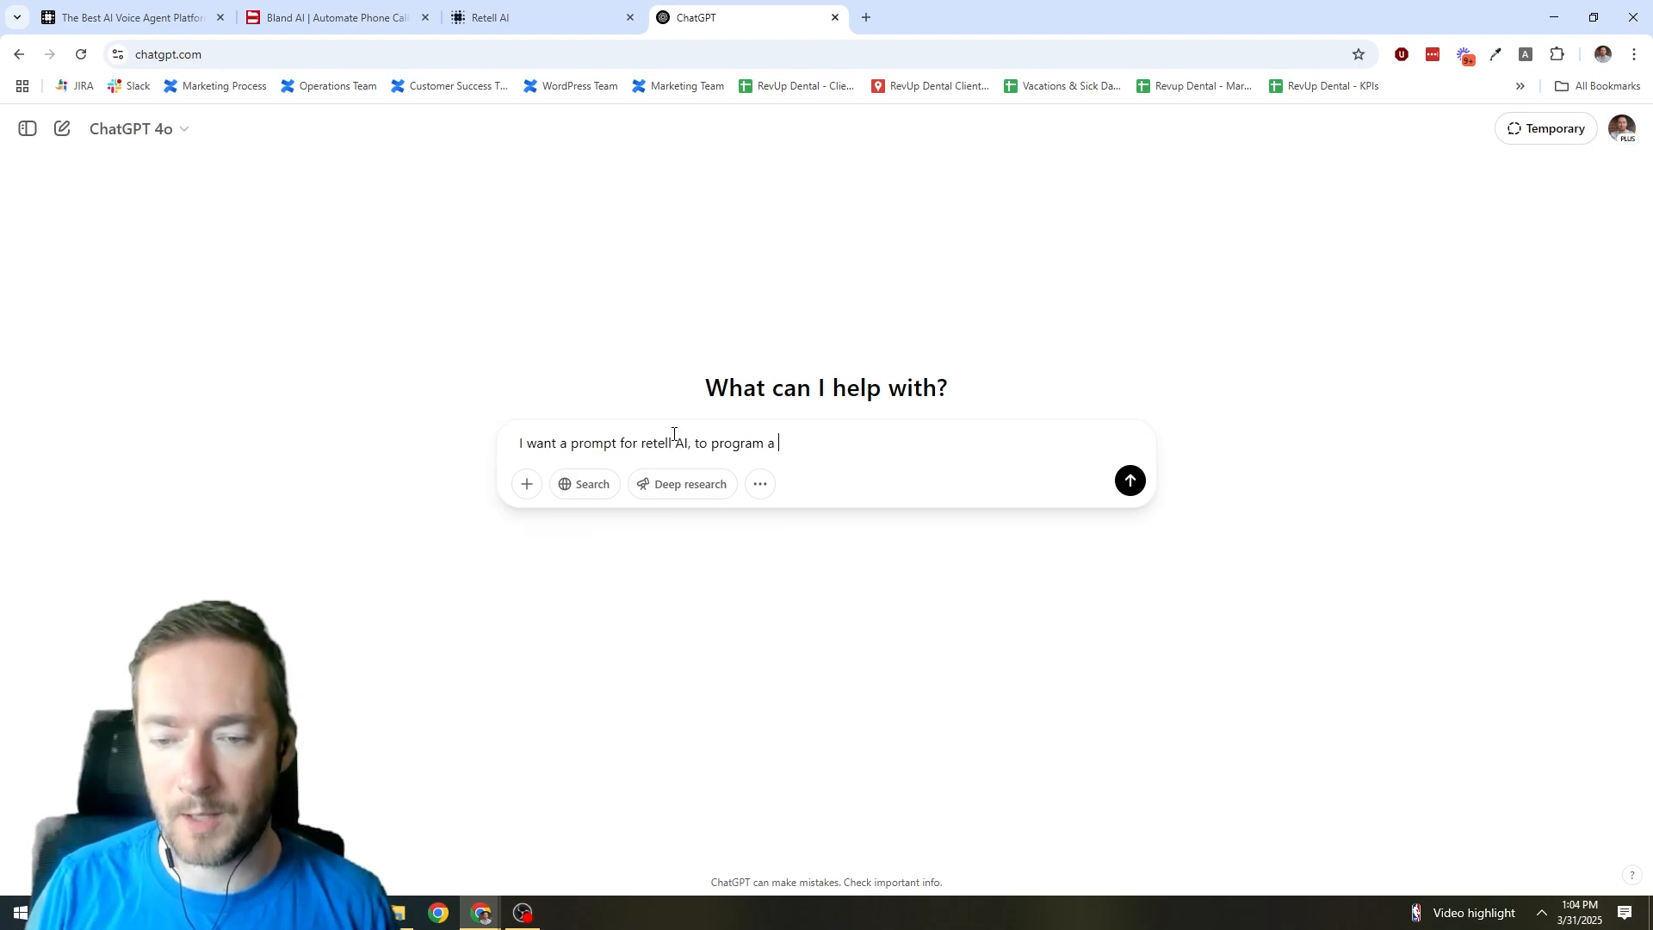
text(dental receptionist. )
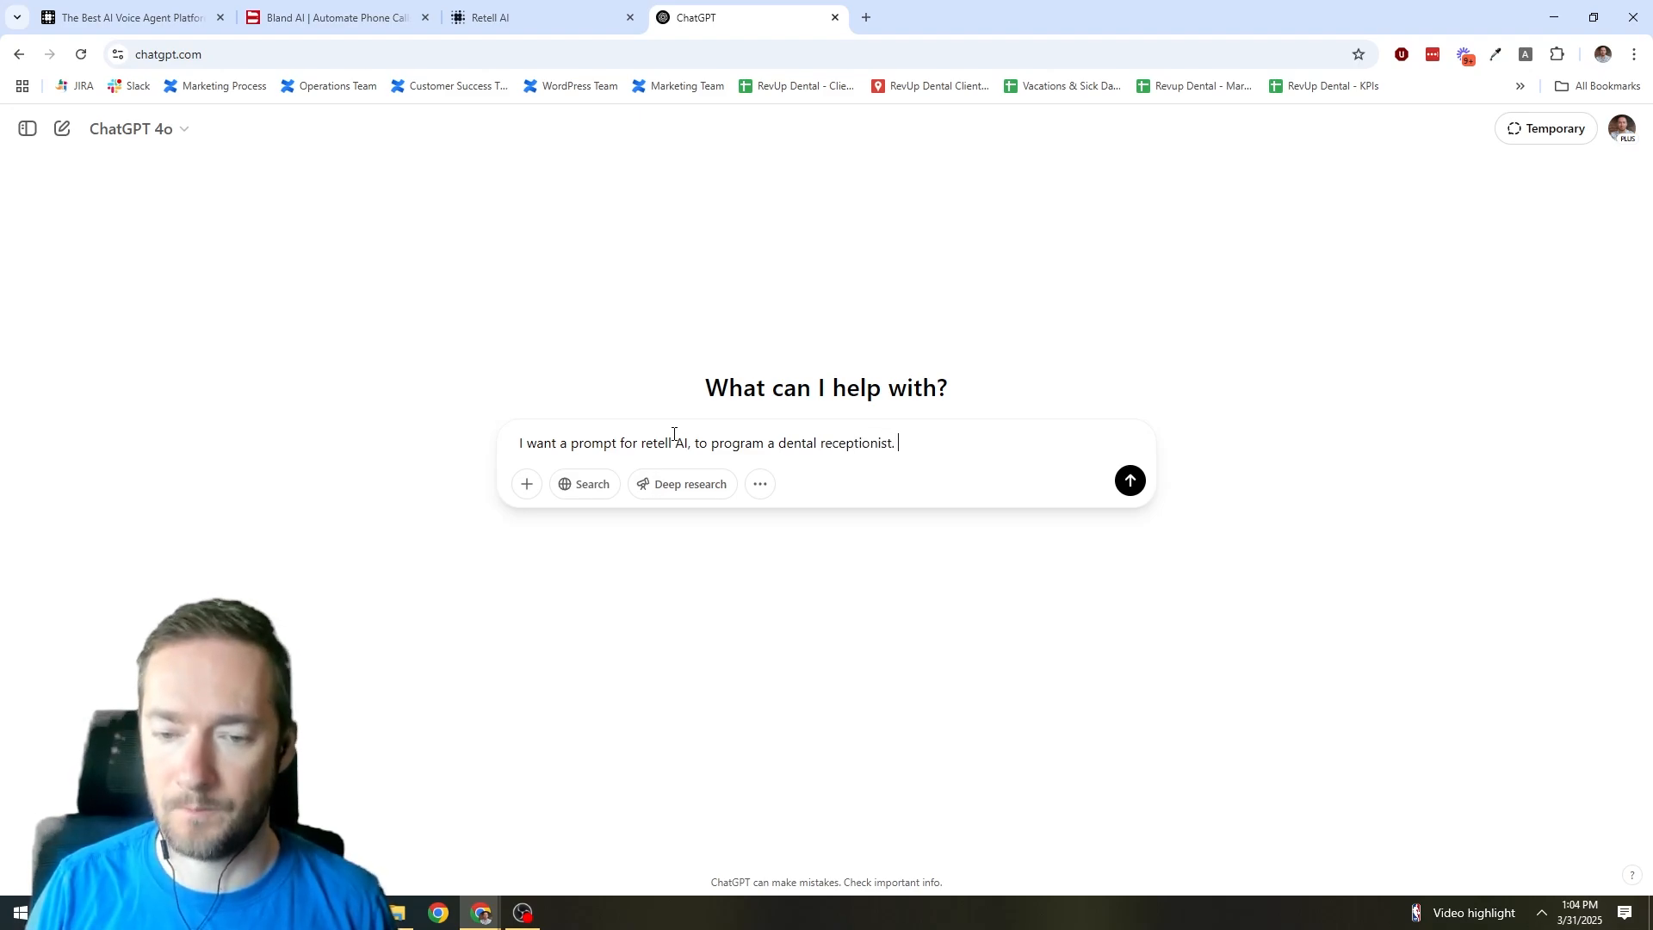
Add to the message "Write me what I need to copy/paste so that it's a good dental receptionist.".
text(Write me )
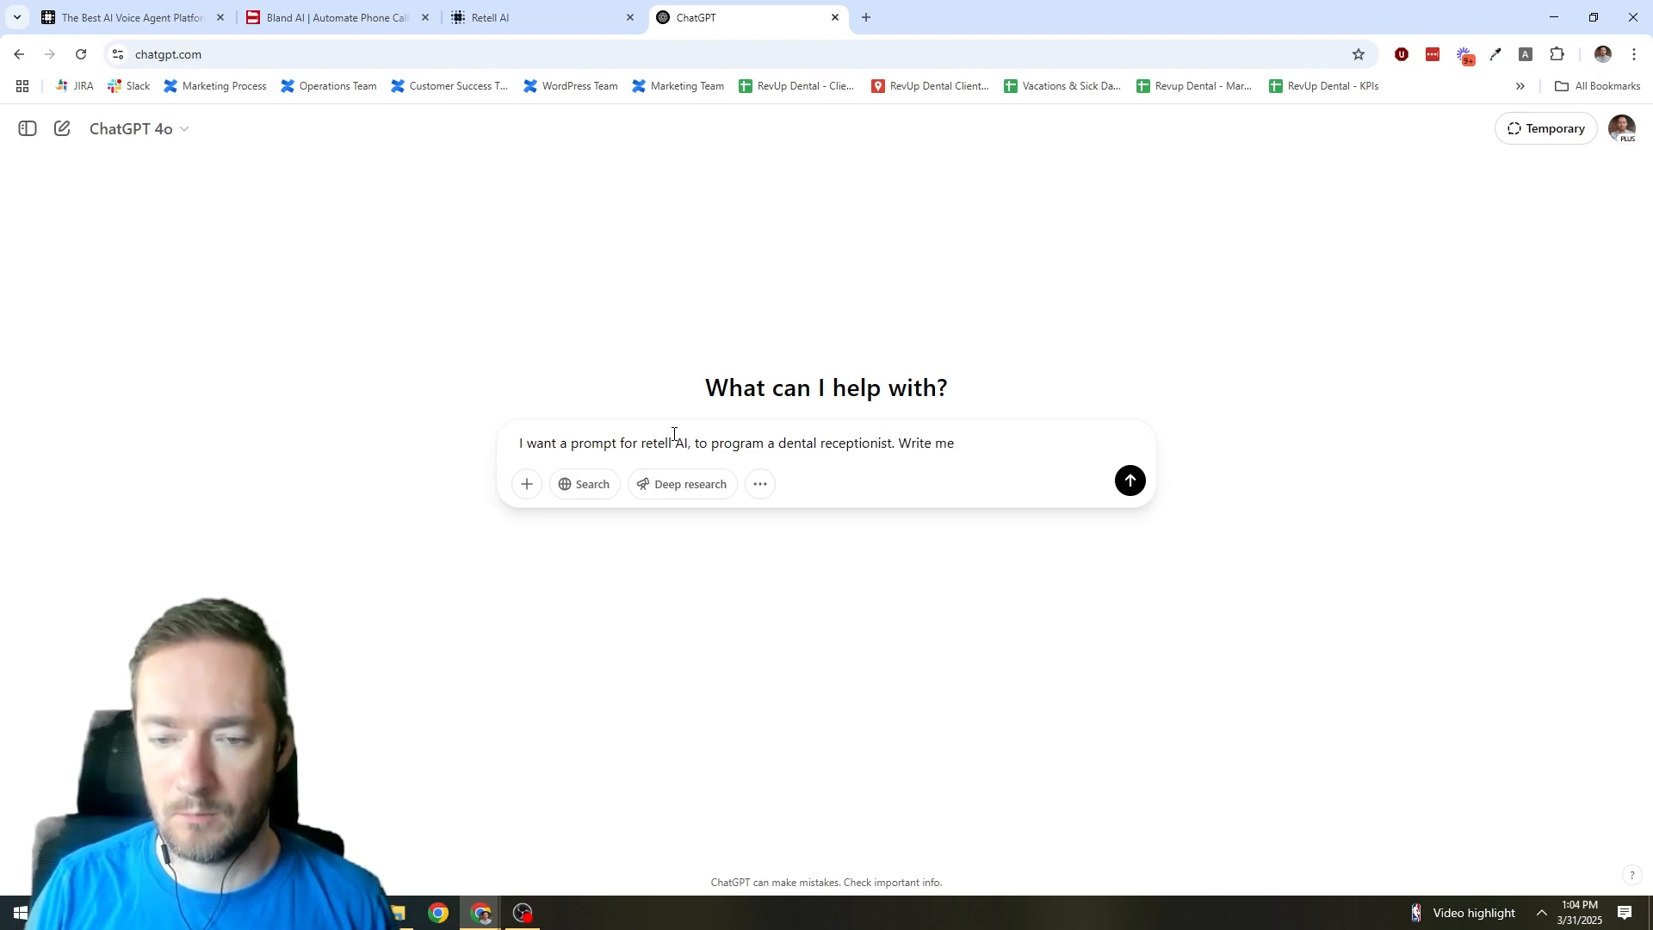
text(what I need to copy)
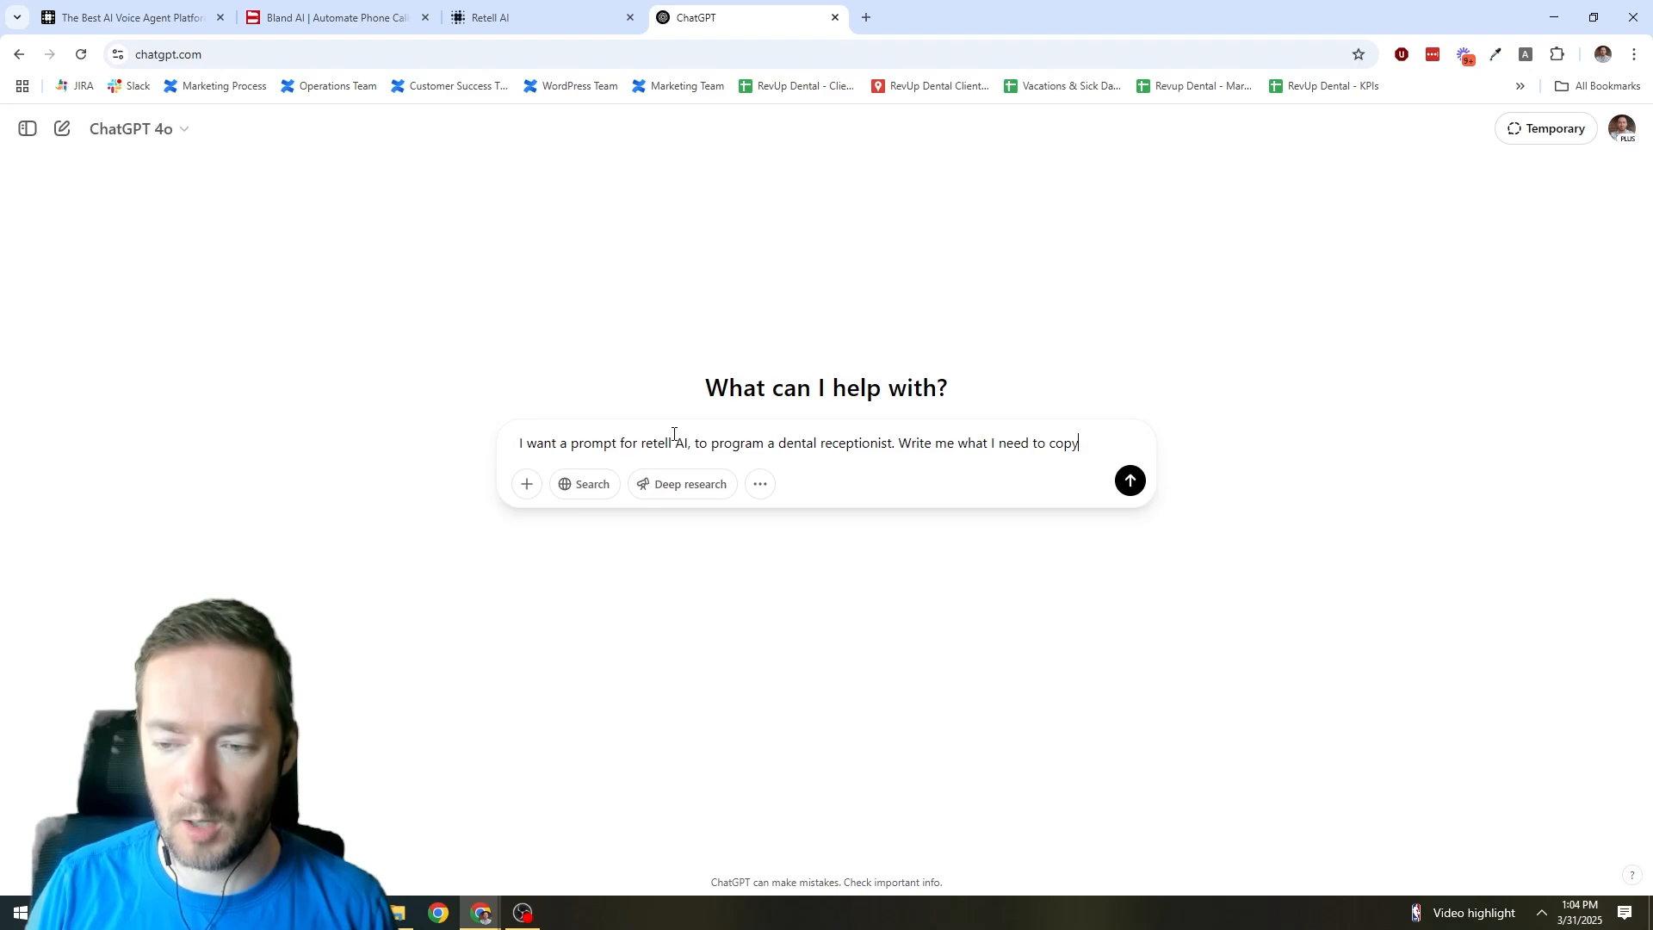
text(/paste so that )
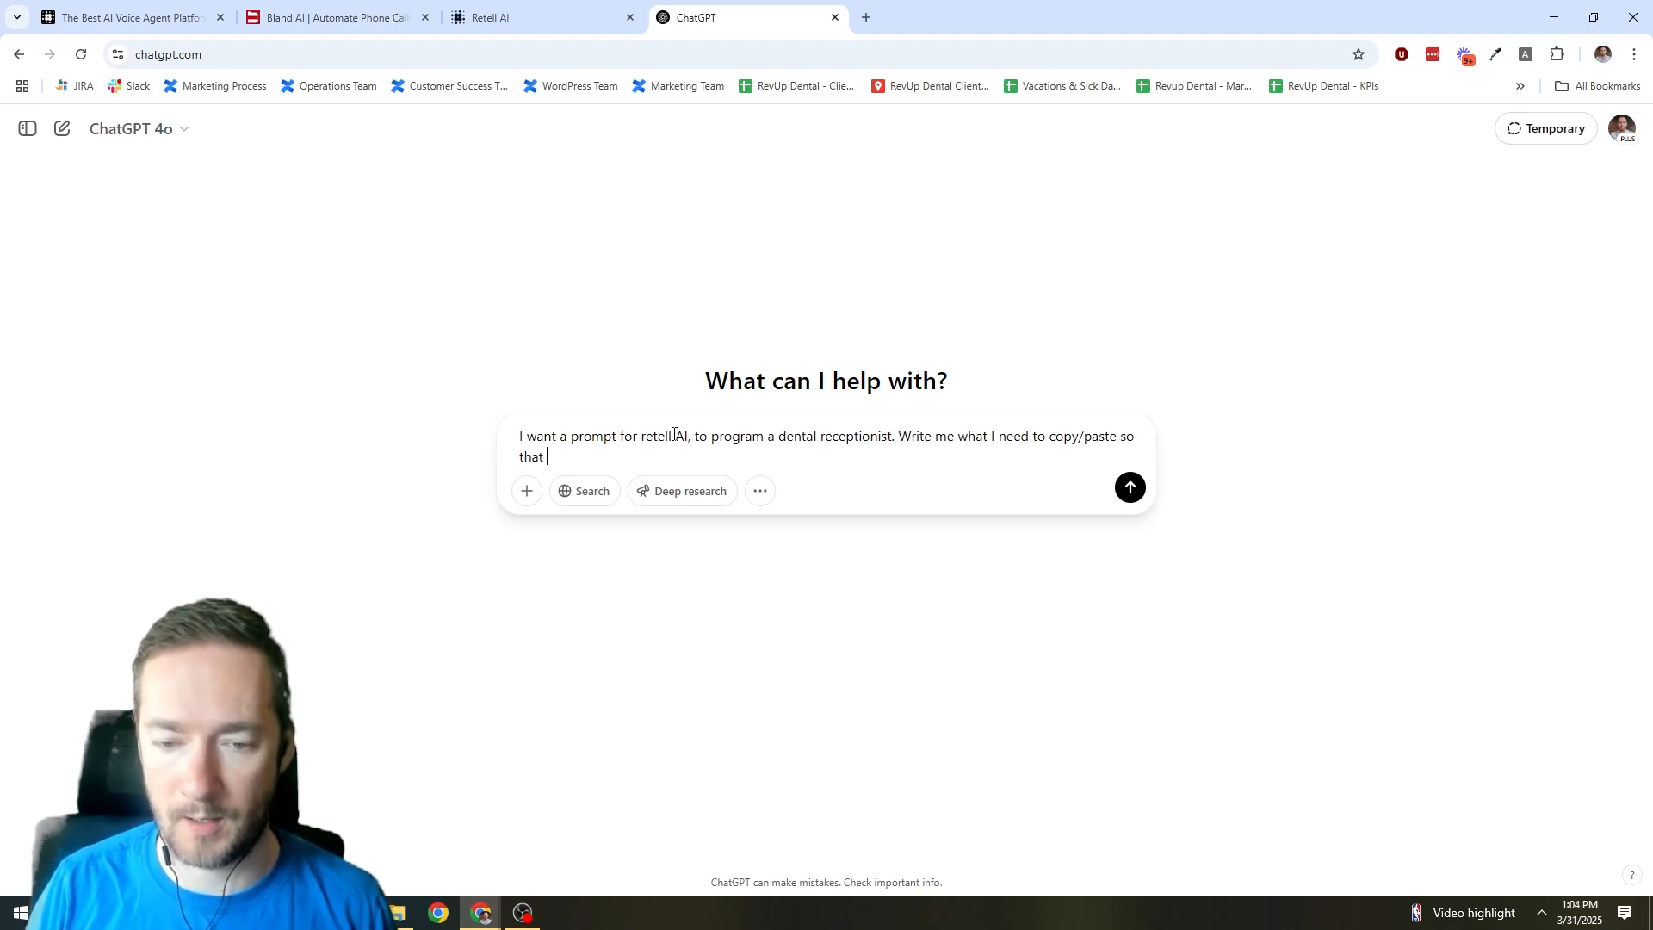
text(it)
key(BackSpace)
key(BackSpace)
text(it)
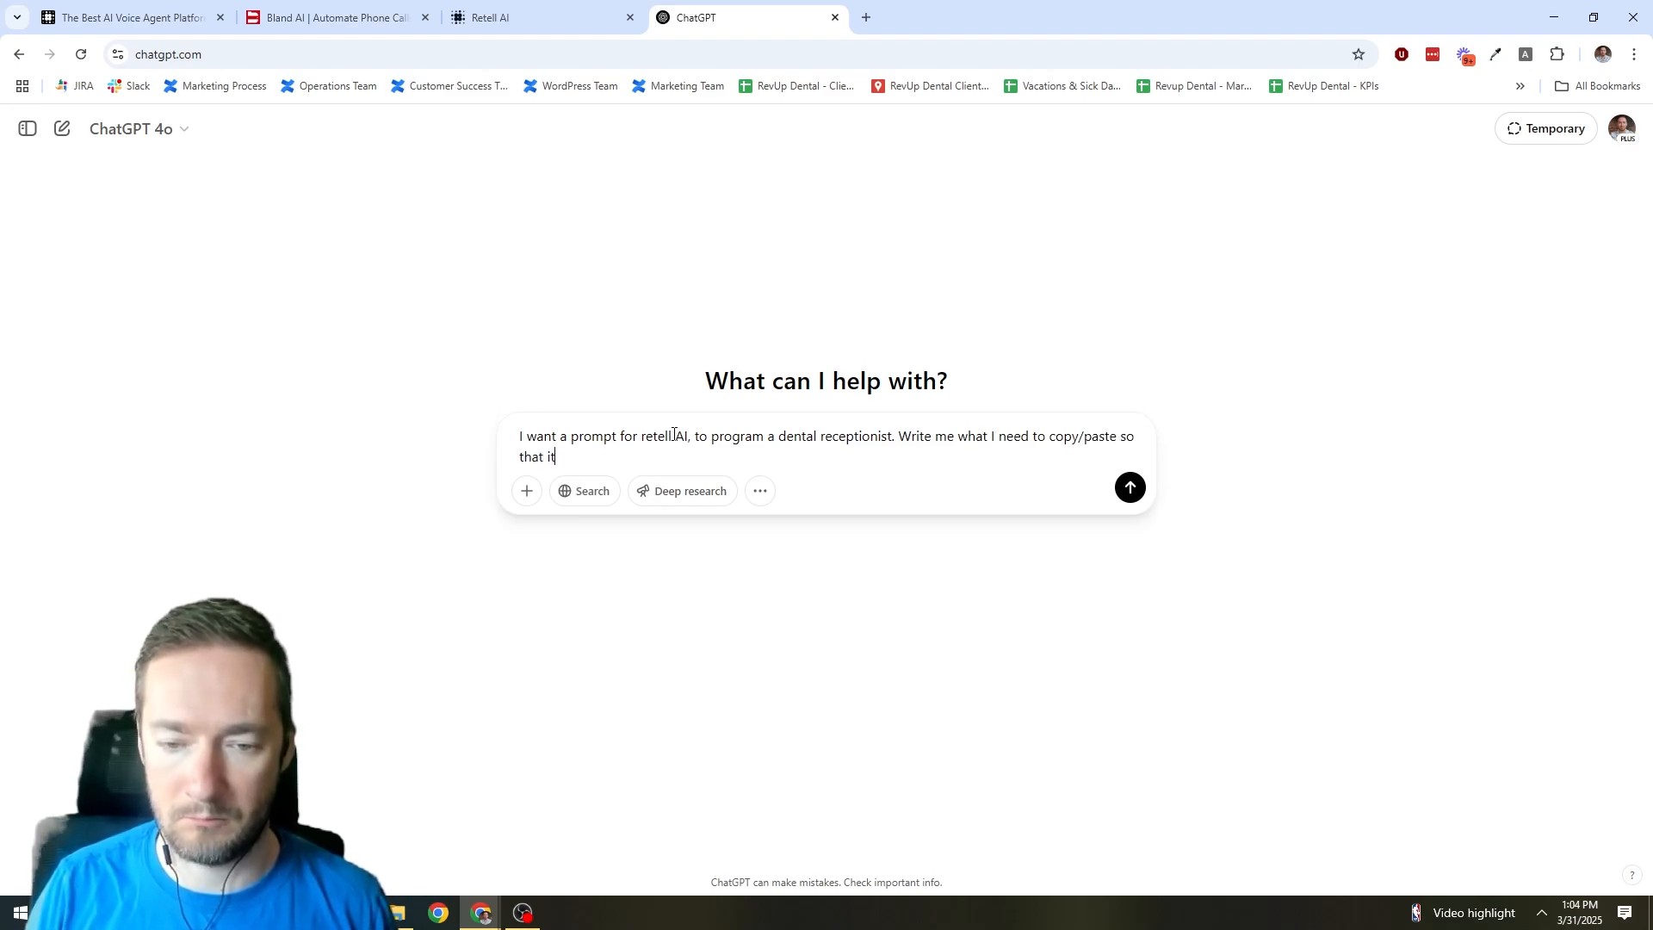
text('s a good dece)
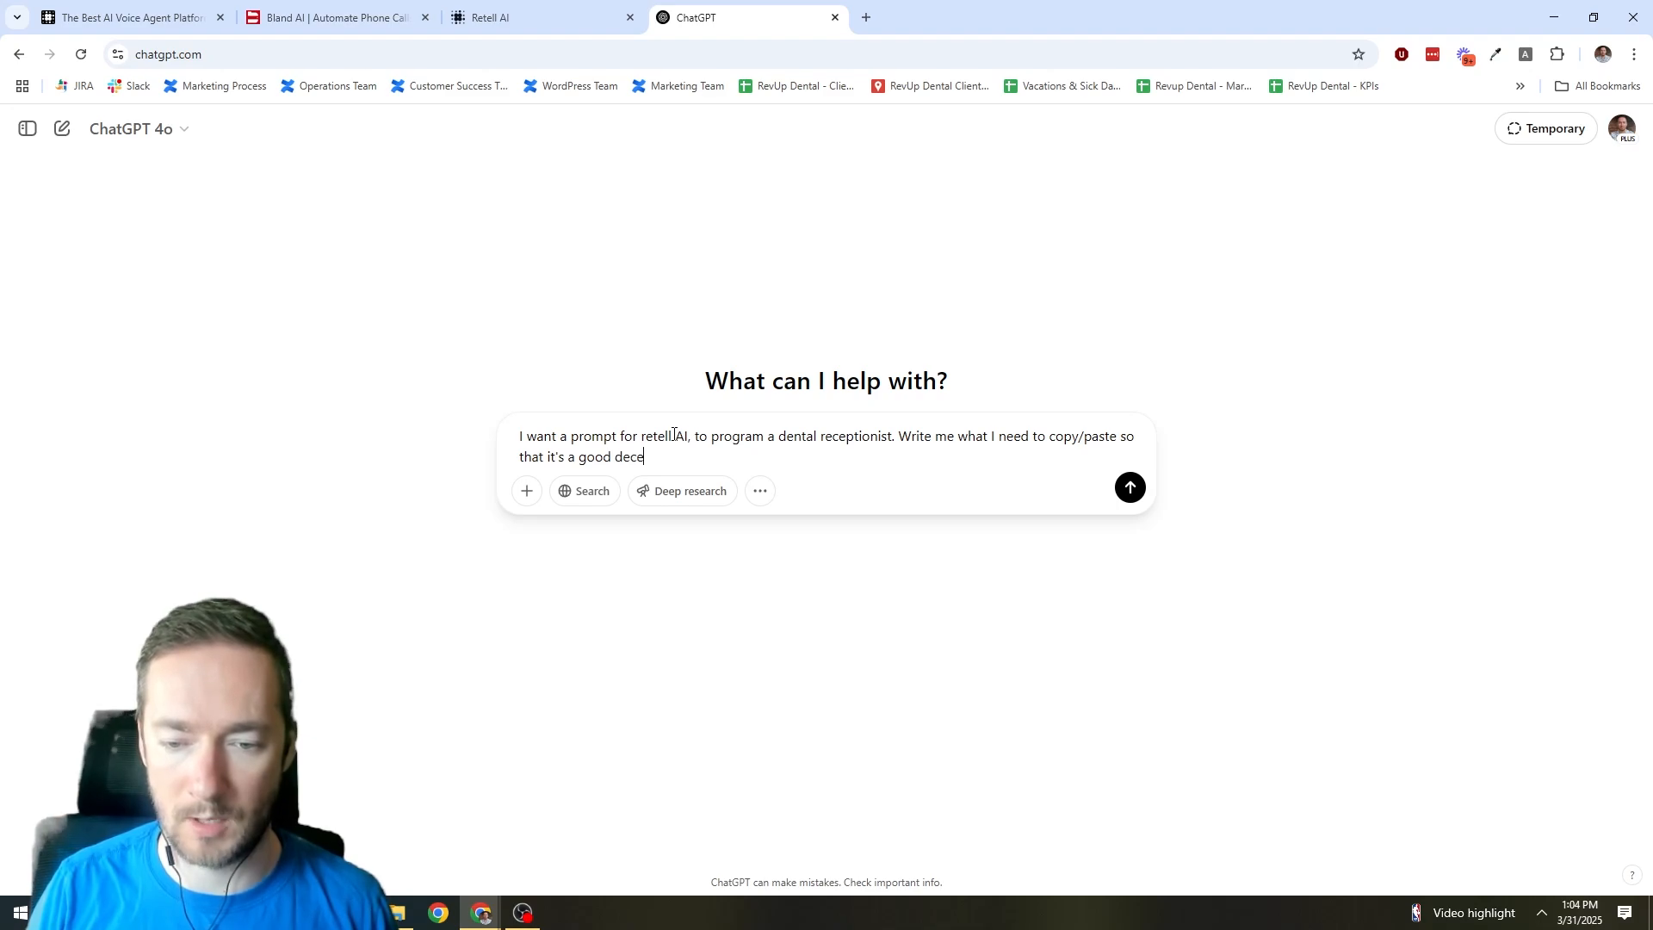
text(ntal recep)
key(BackSpace)
key(BackSpace)
key(BackSpace)
key(BackSpace)
key(BackSpace)
key(BackSpace)
key(BackSpace)
key(BackSpace)
key(BackSpace)
key(BackSpace)
key(BackSpace)
key(BackSpace)
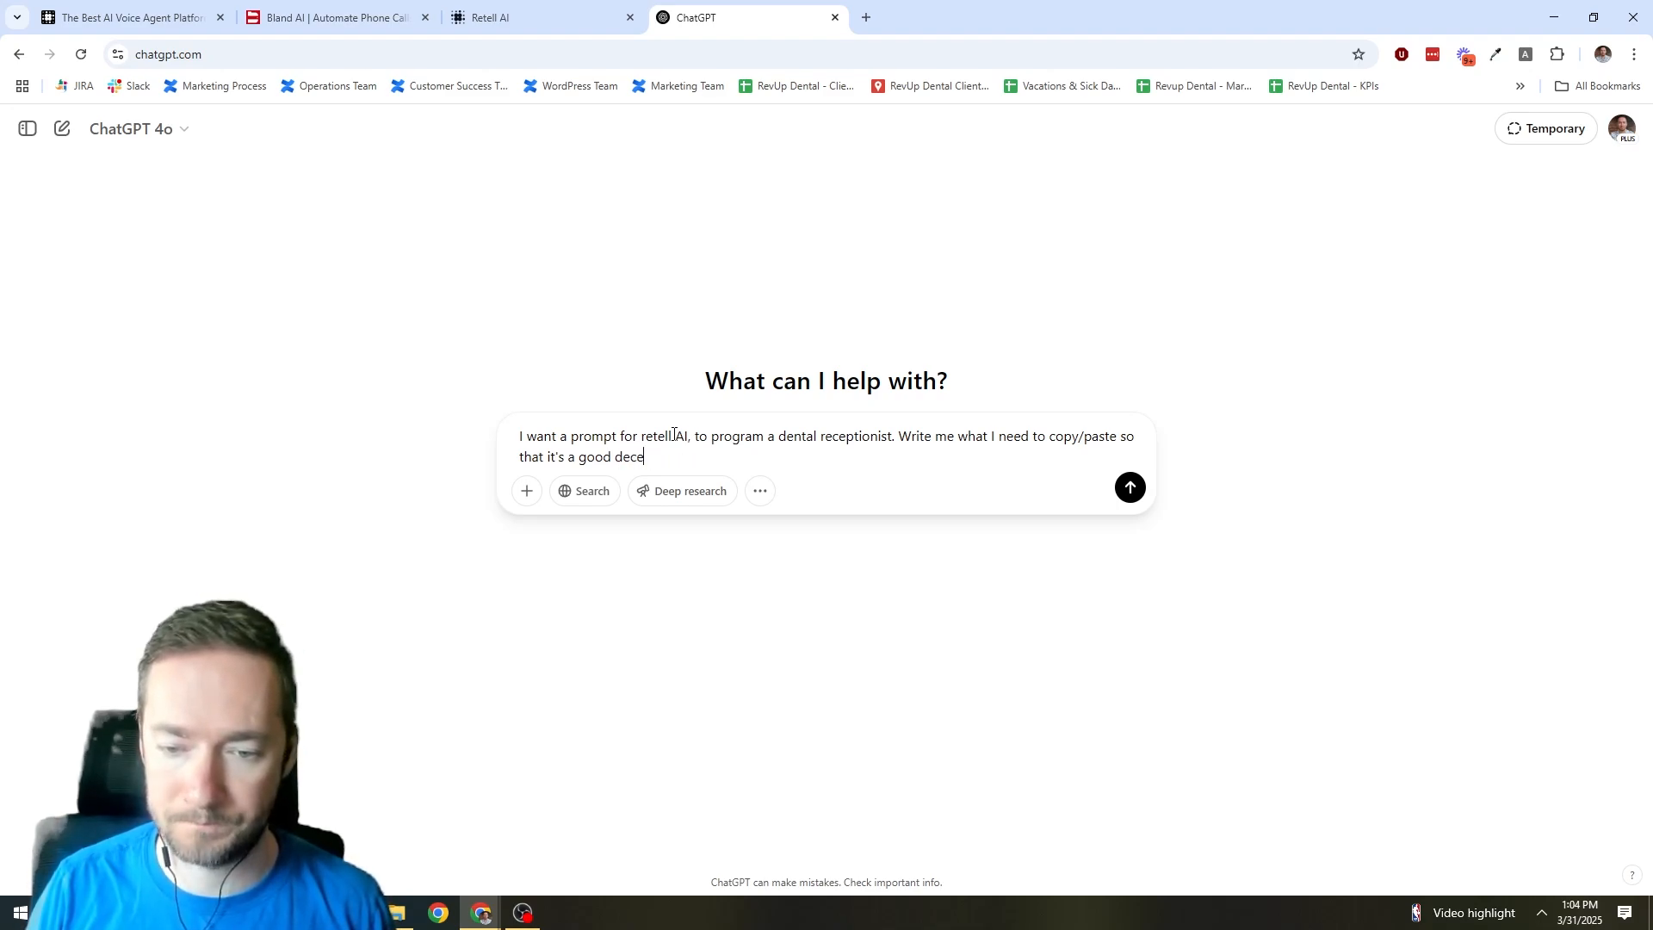
text(ntal receptioni)
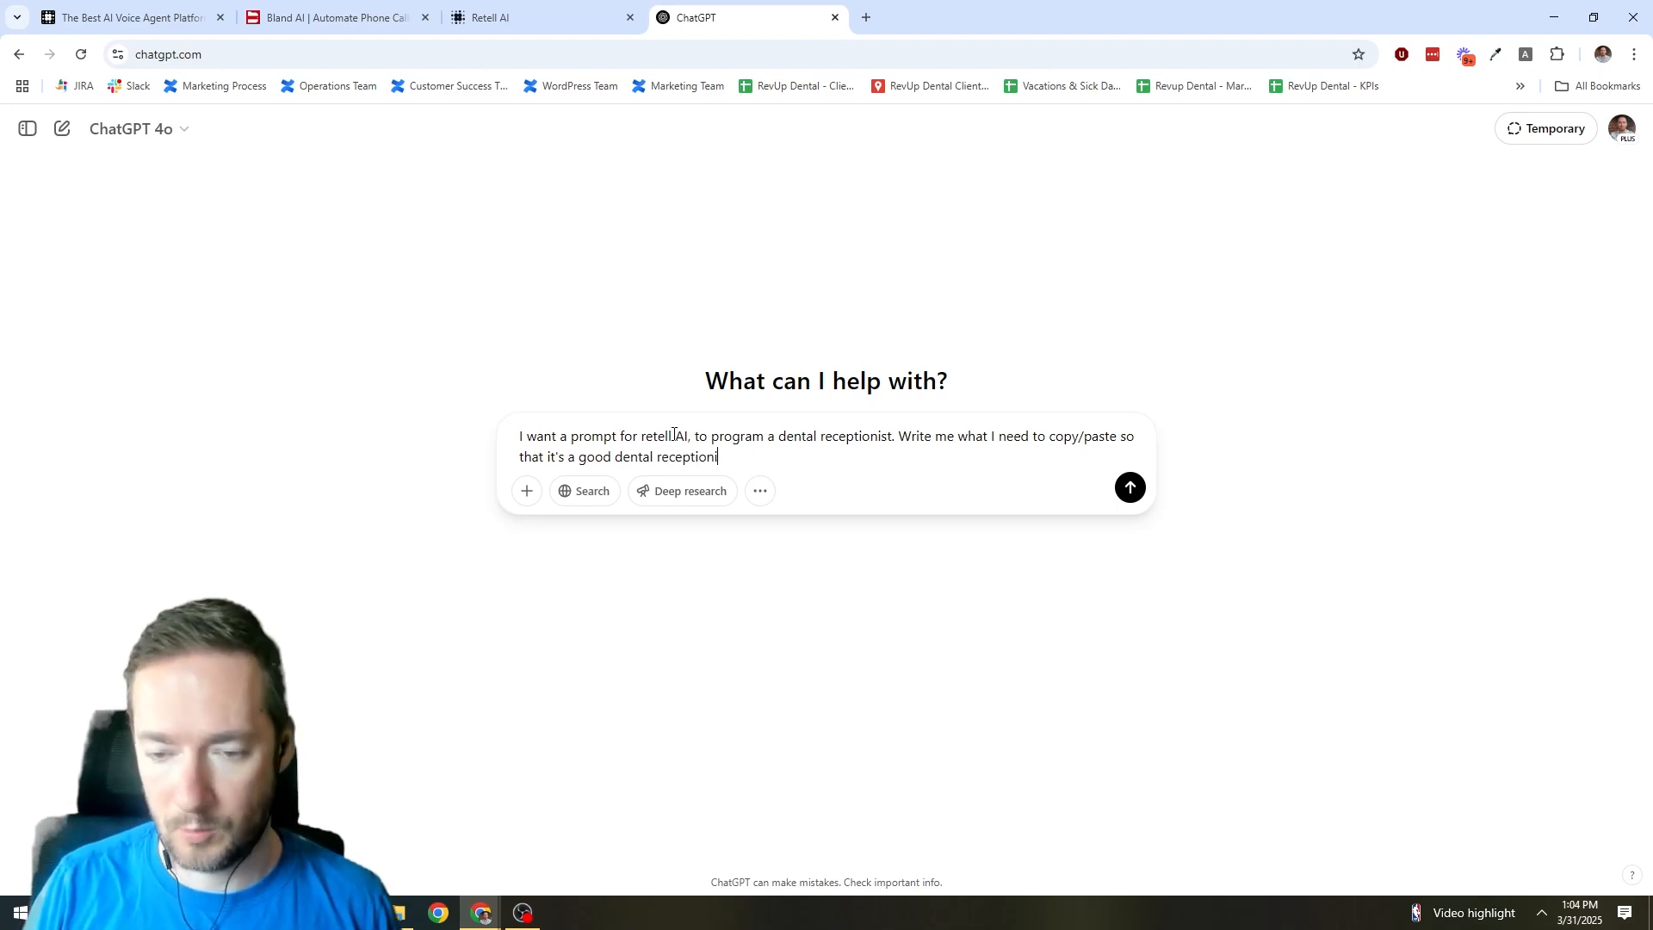
Continue the message with the tone requirement "I want my receptionist to be polite and professional.".
text(st. I want my recep)
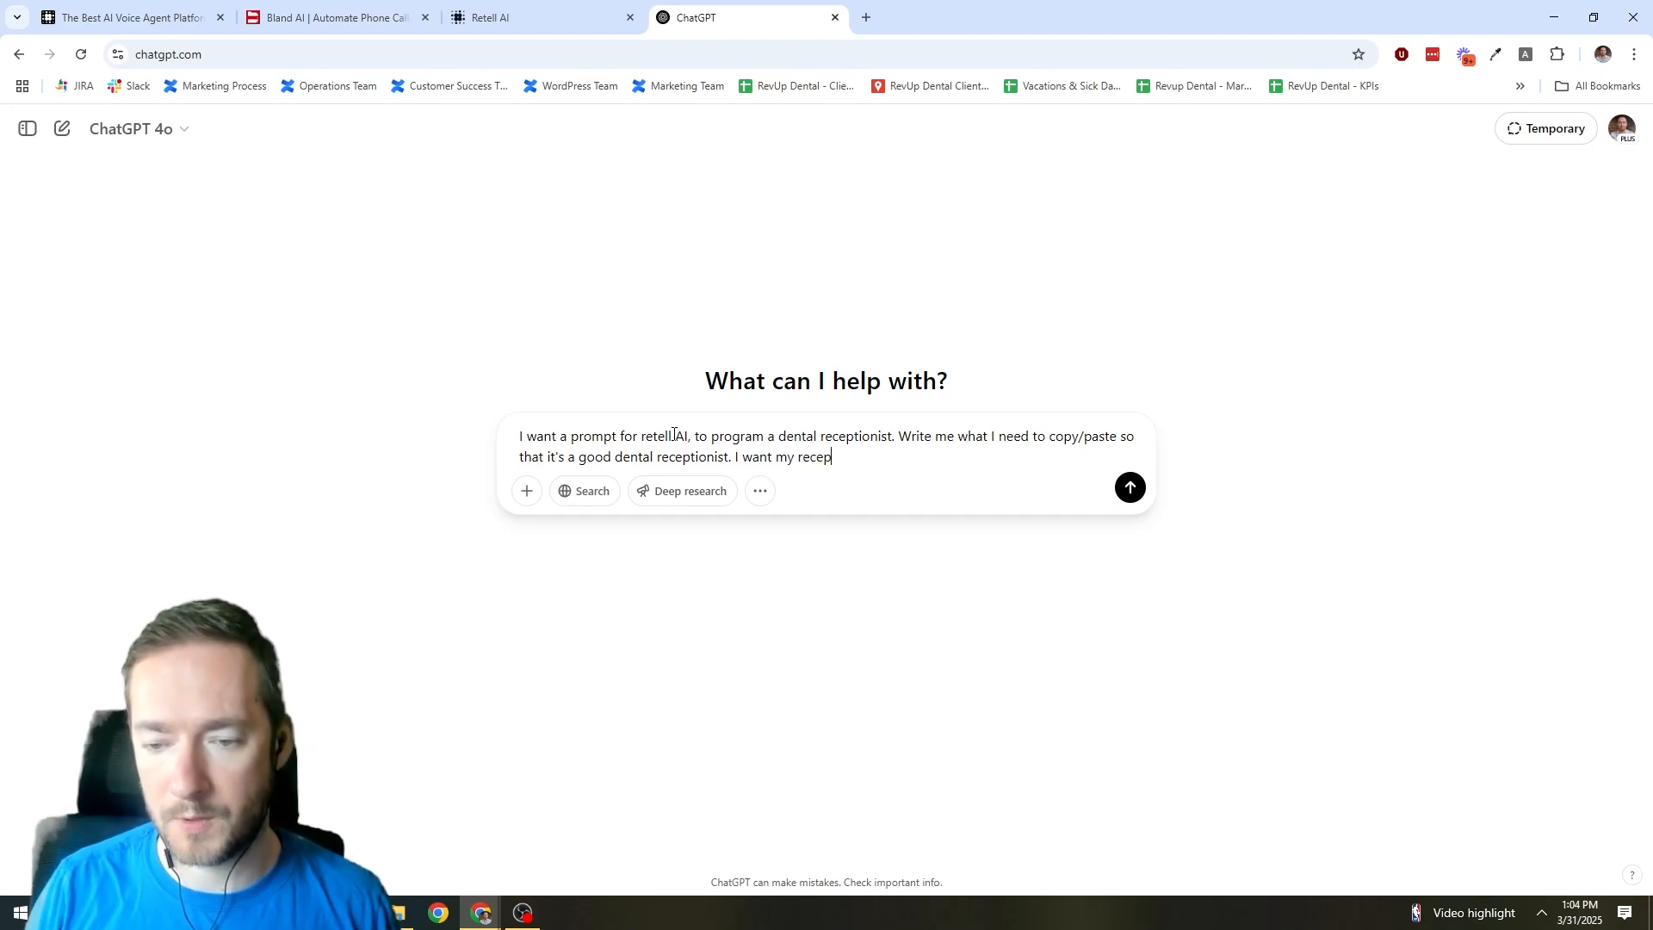
text(tionist to be )
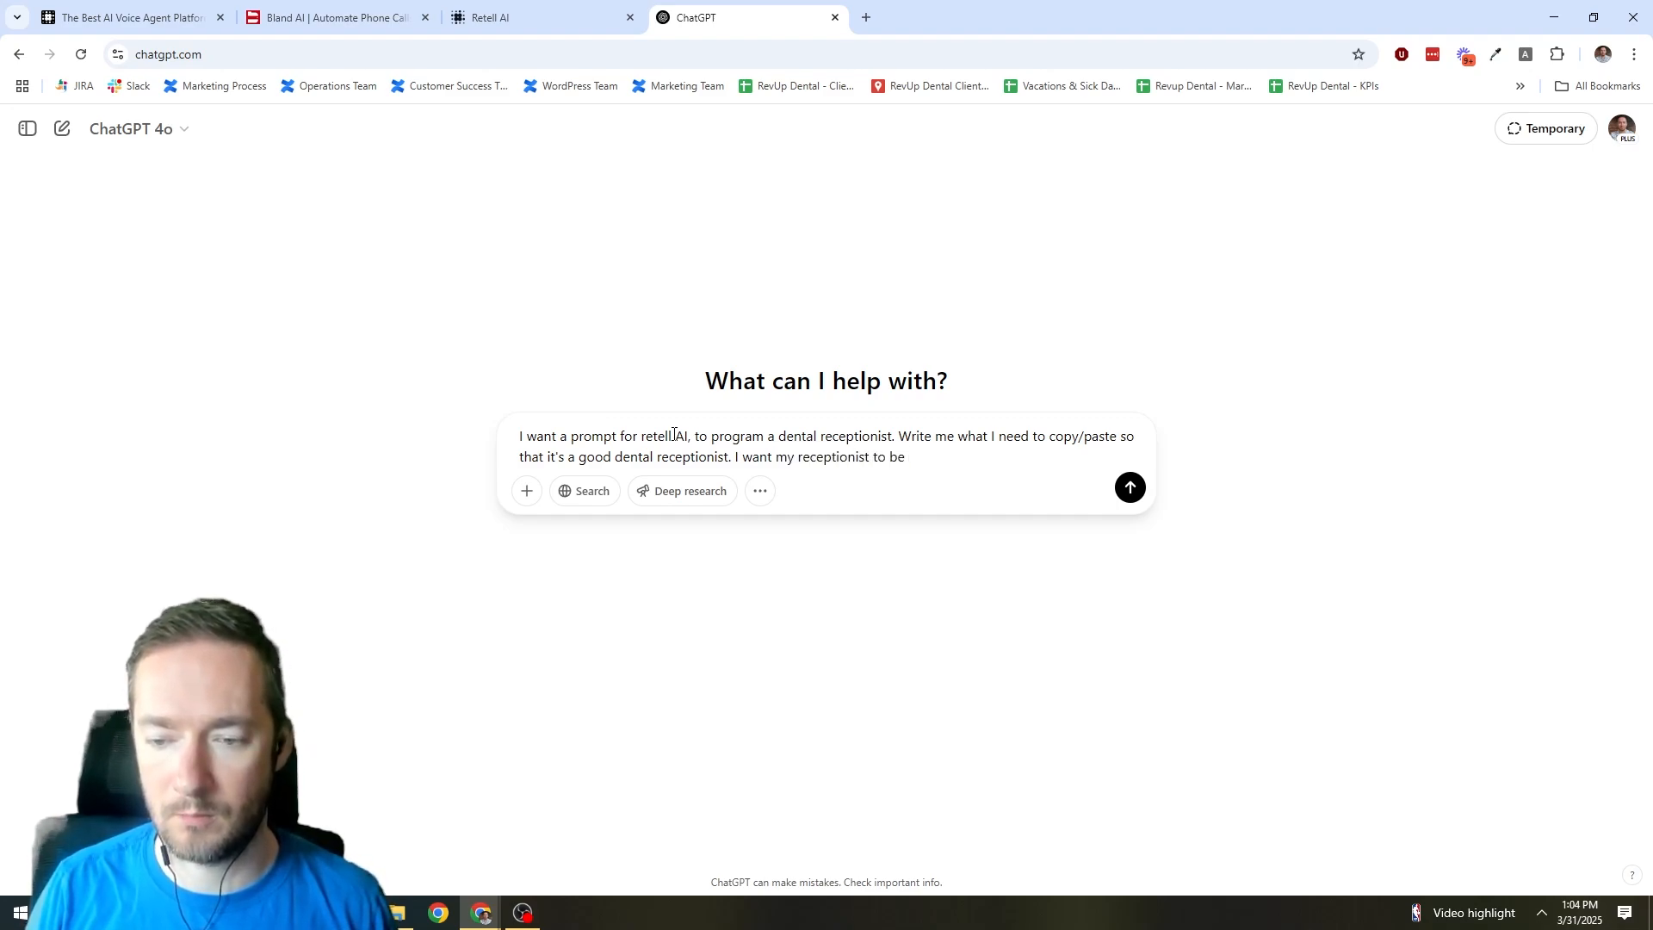
text(polite and profess)
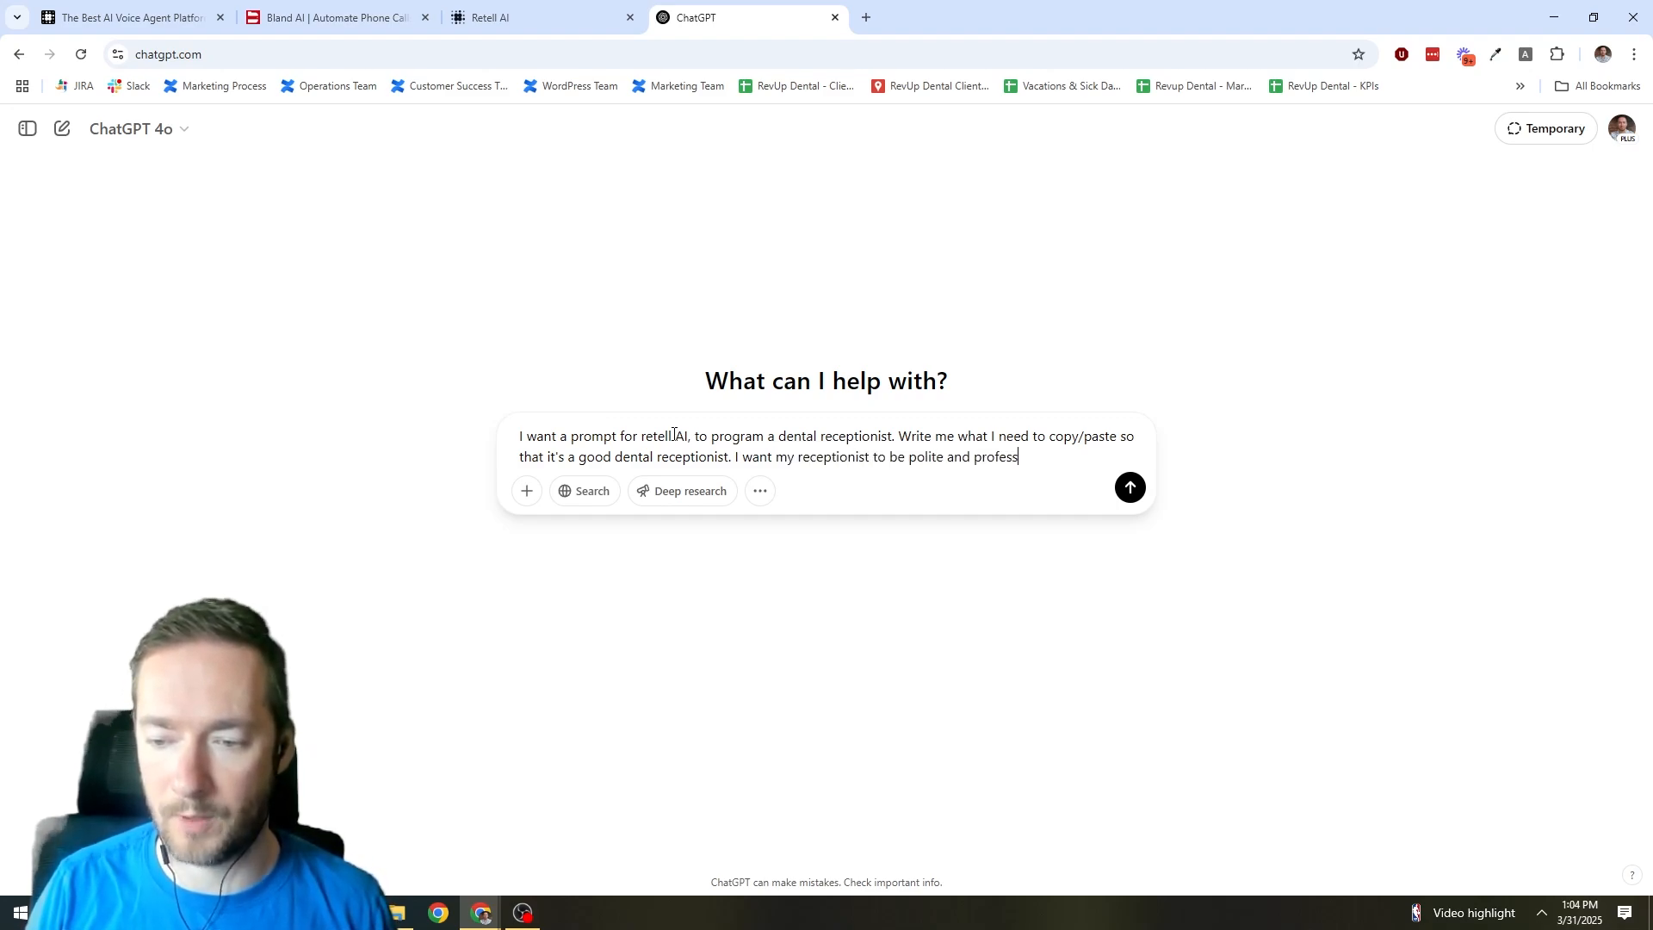
text(ional. I want)
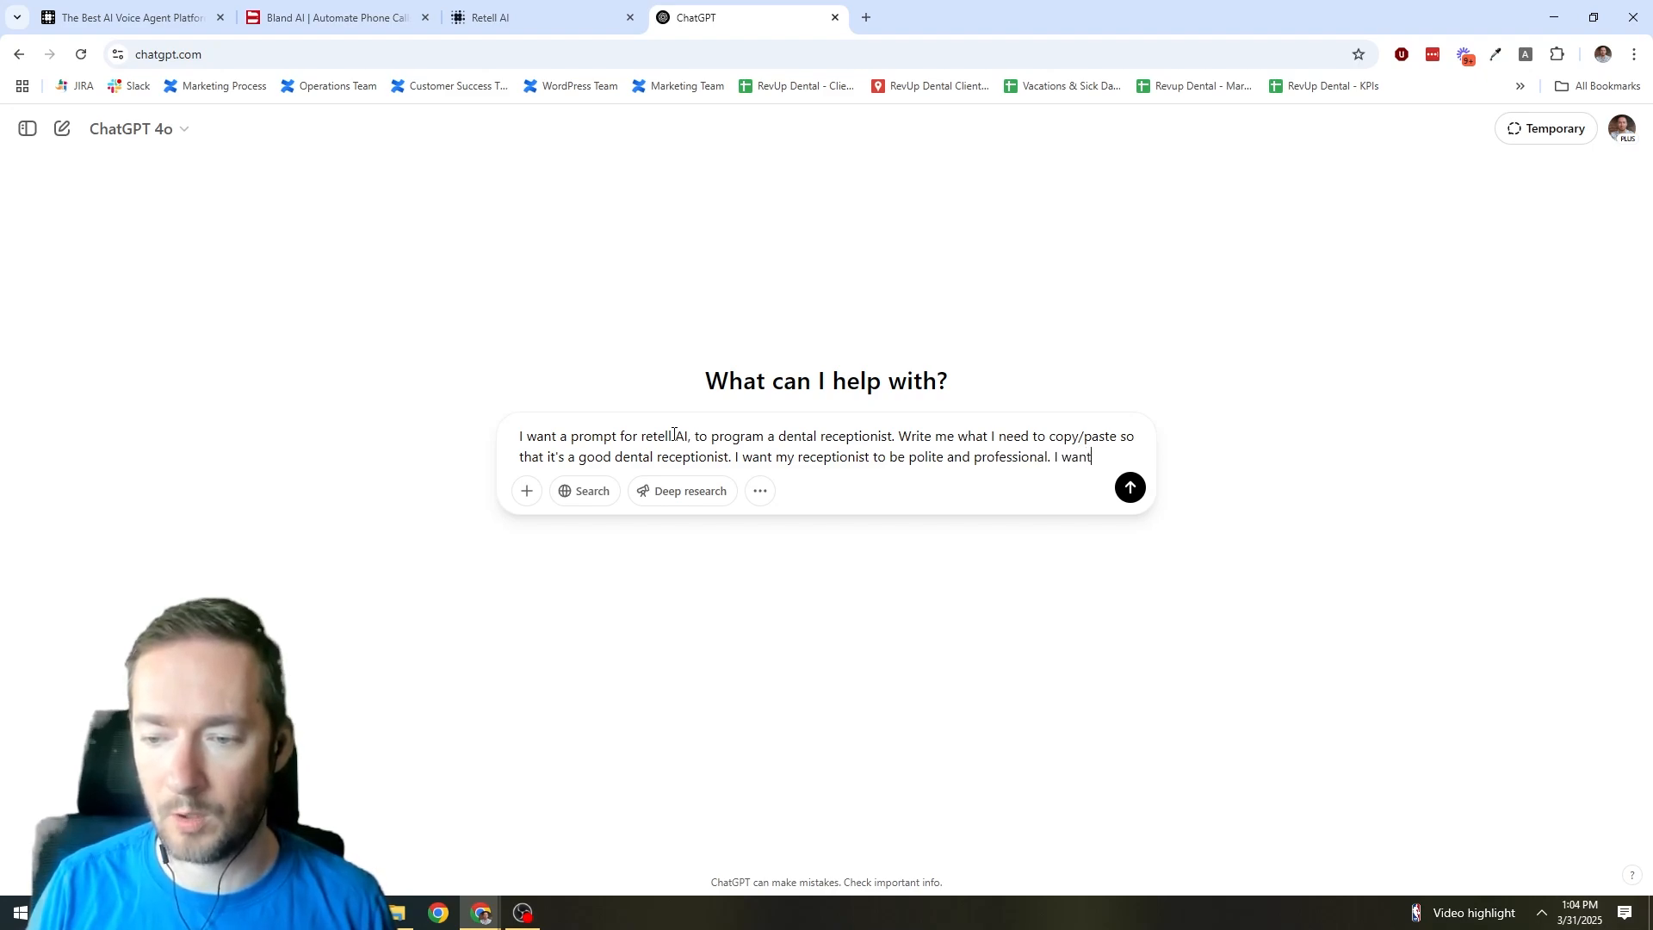
Request that it "ask good questions from new patients to learn more about them, such as their name, how they found our practice, what they're looking for, etc".
text( it to ask goo)
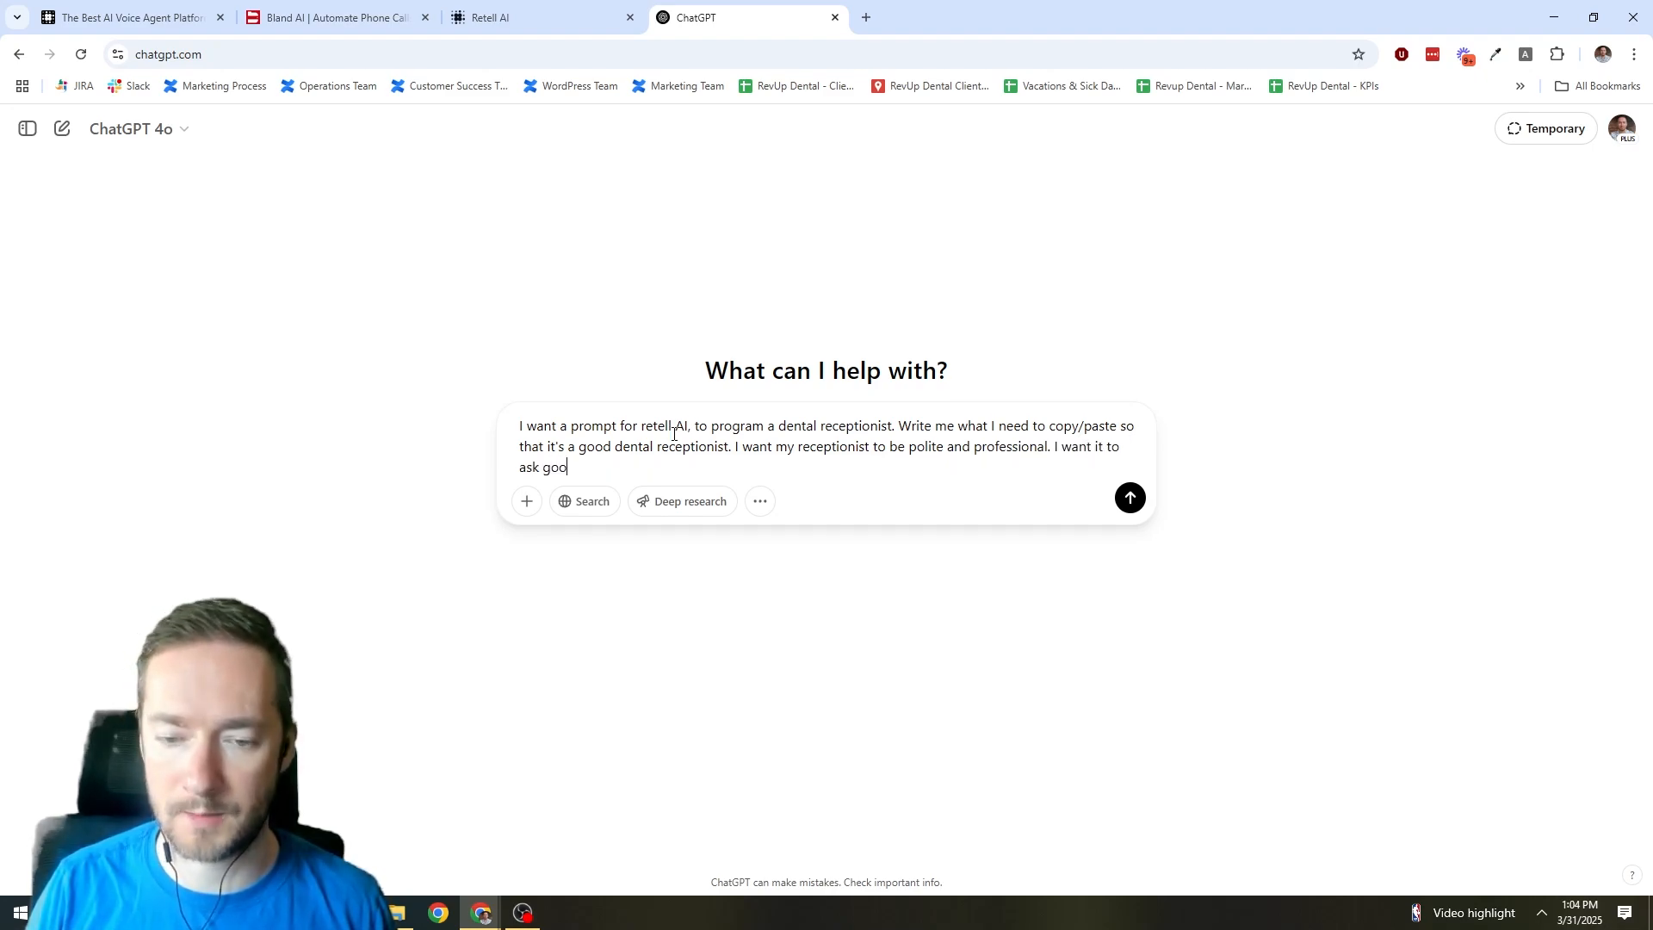
text(d questions fr)
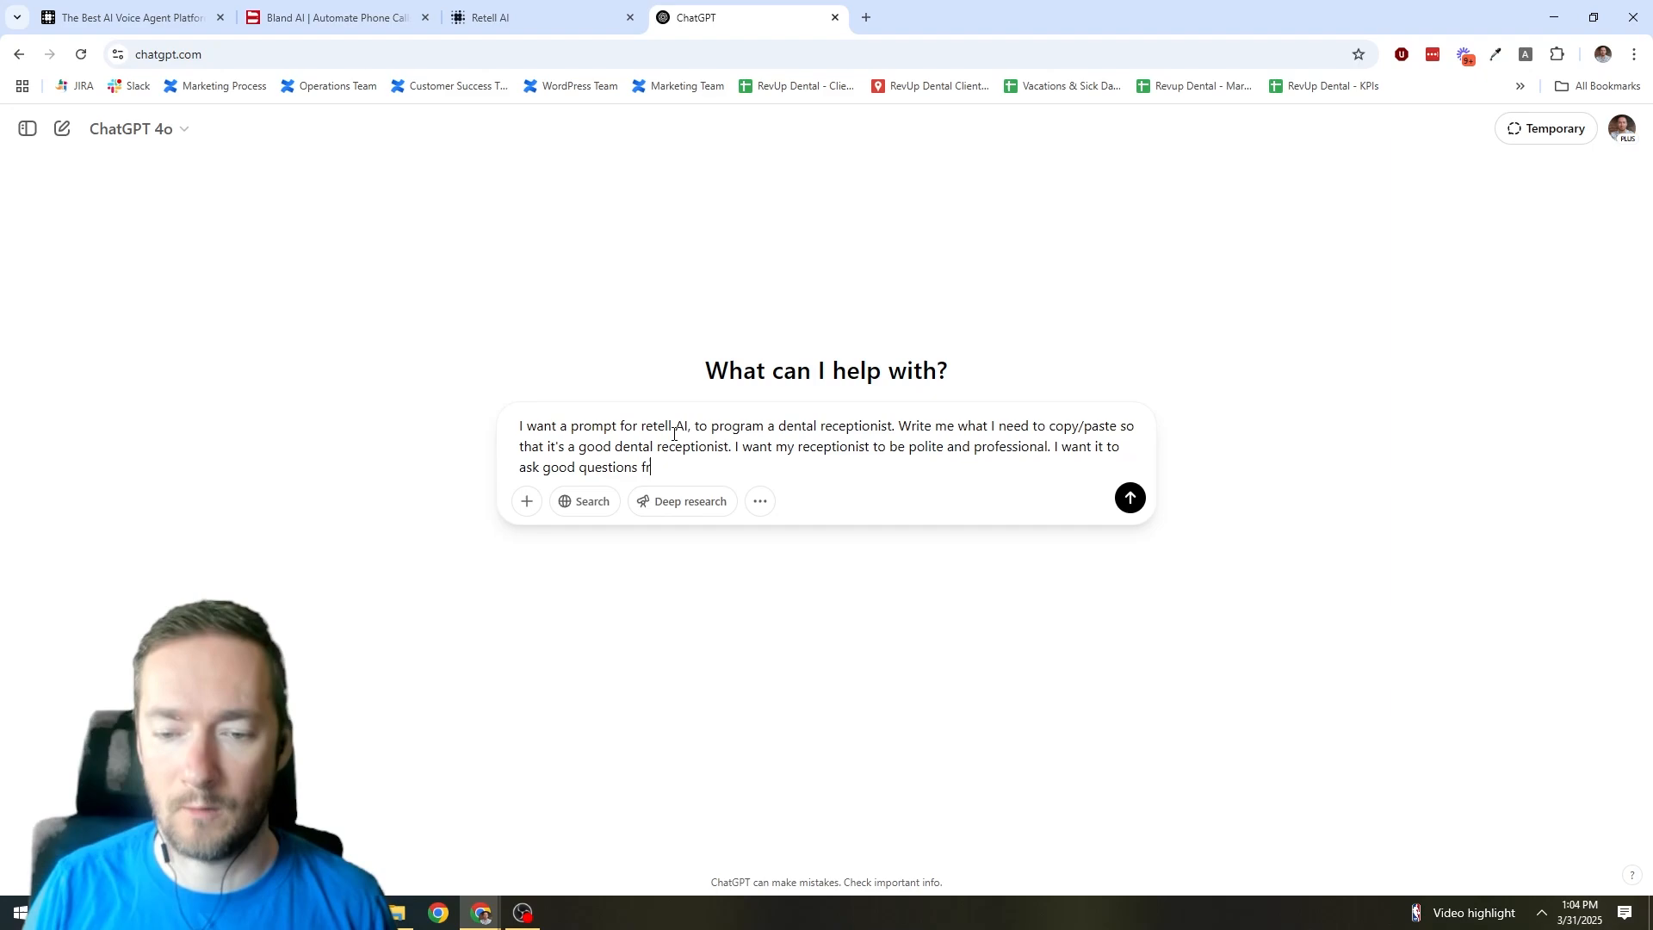
text(om new patients to )
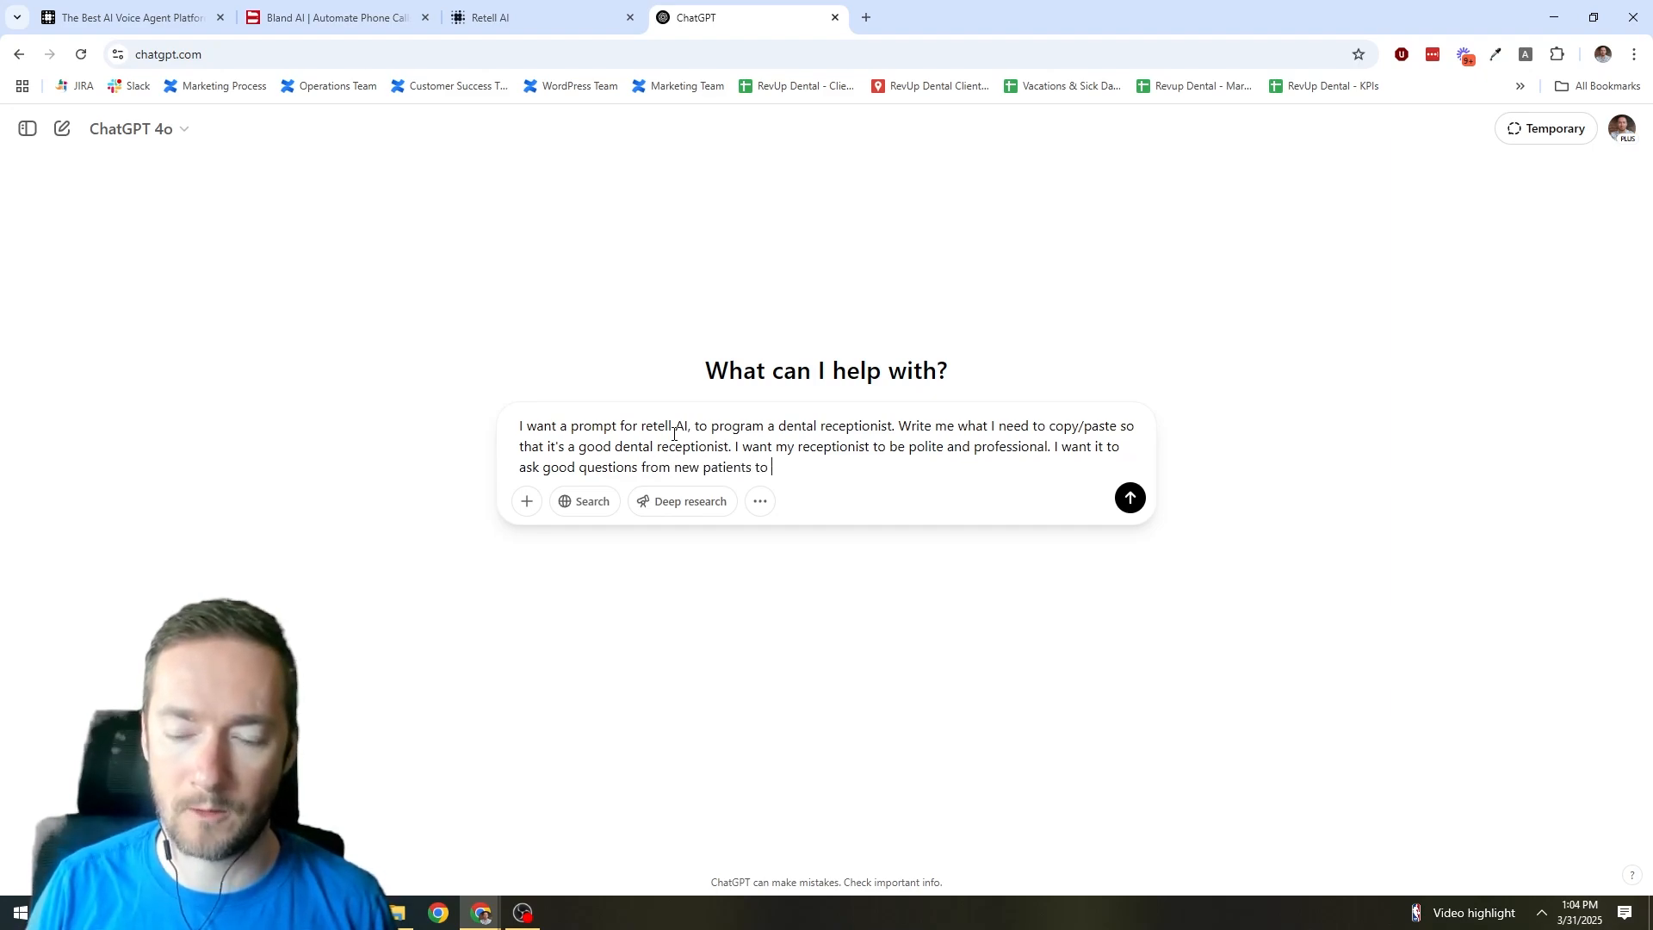
text(learn more about them, s)
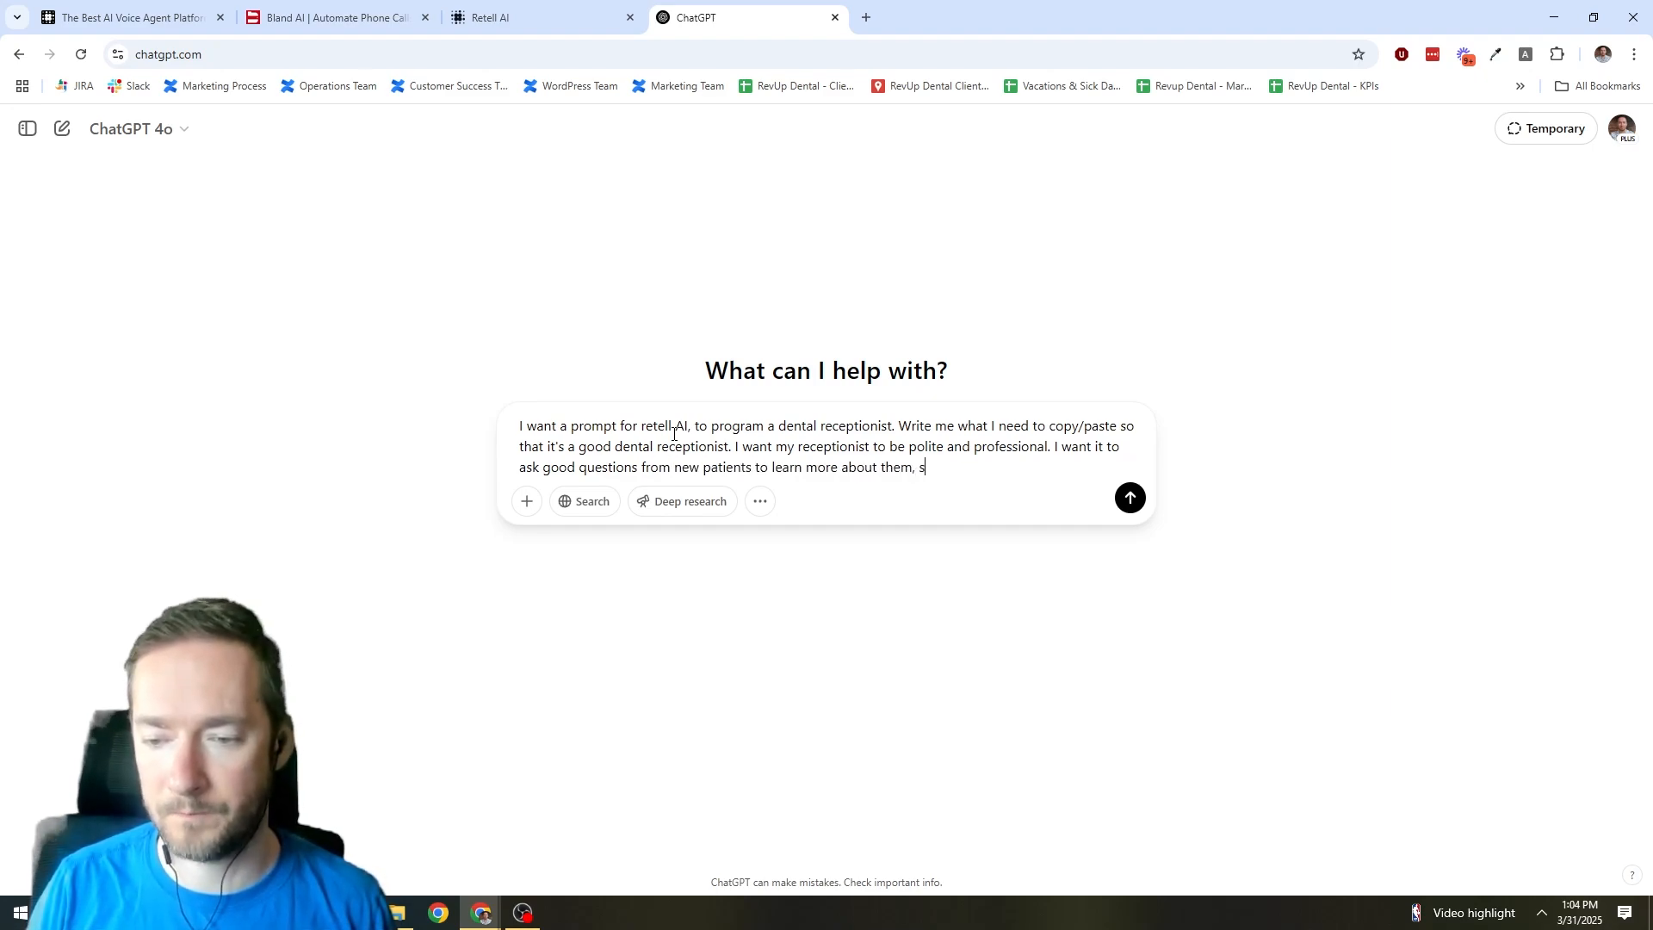
text(uch as their name, ho)
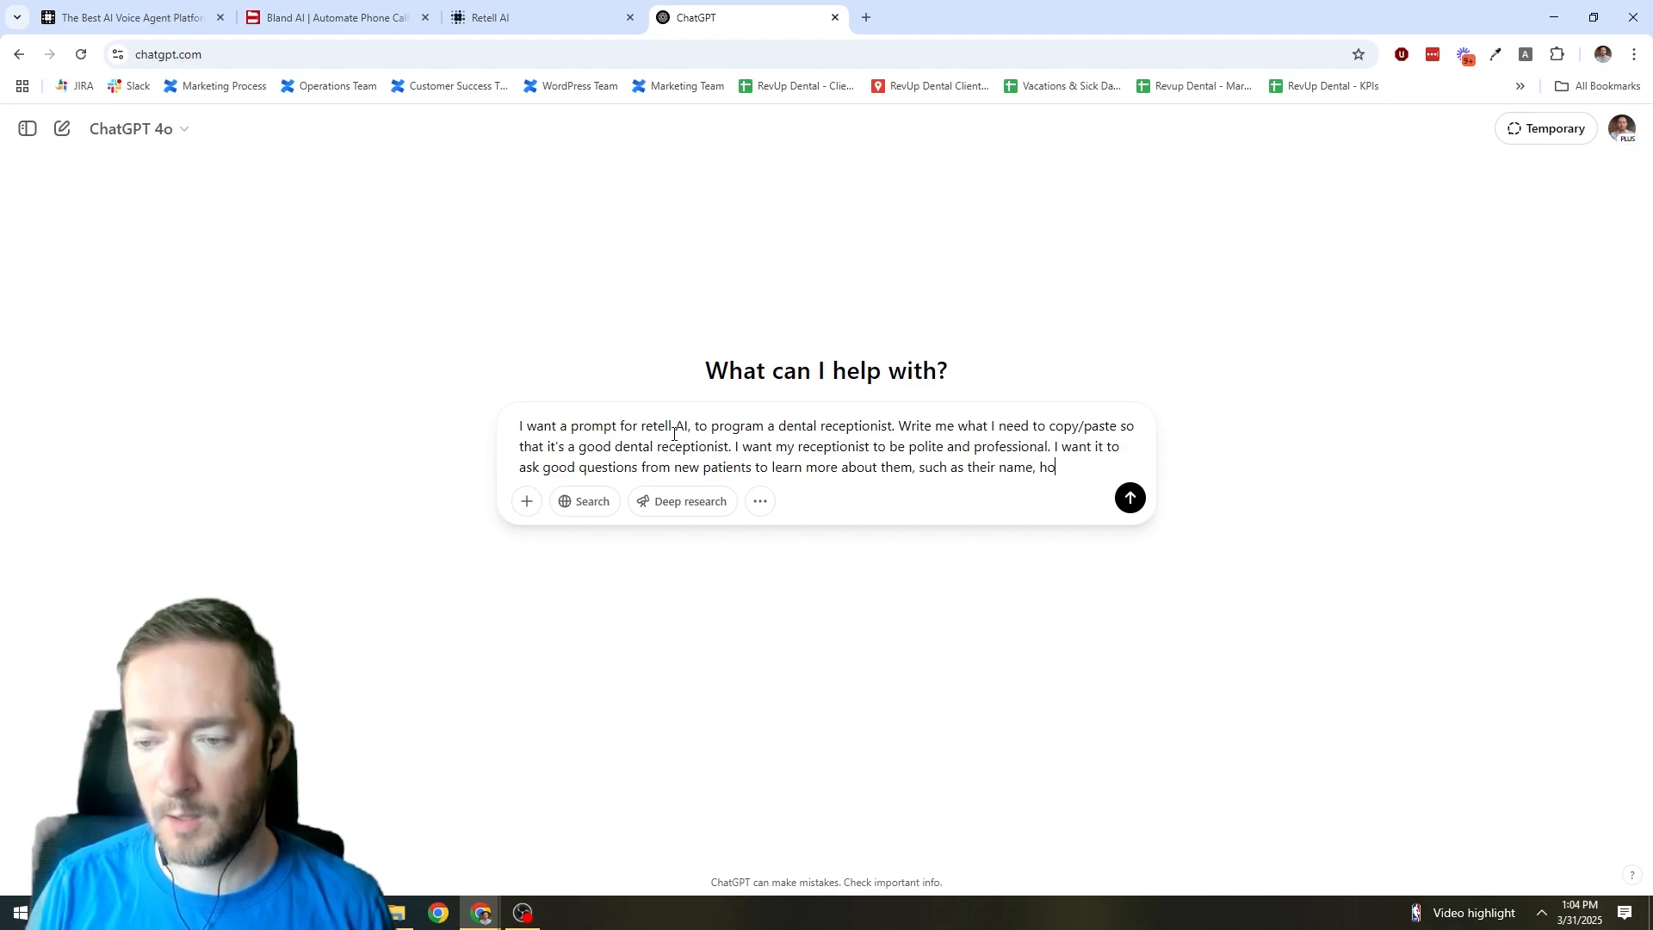
text(w they found our pract)
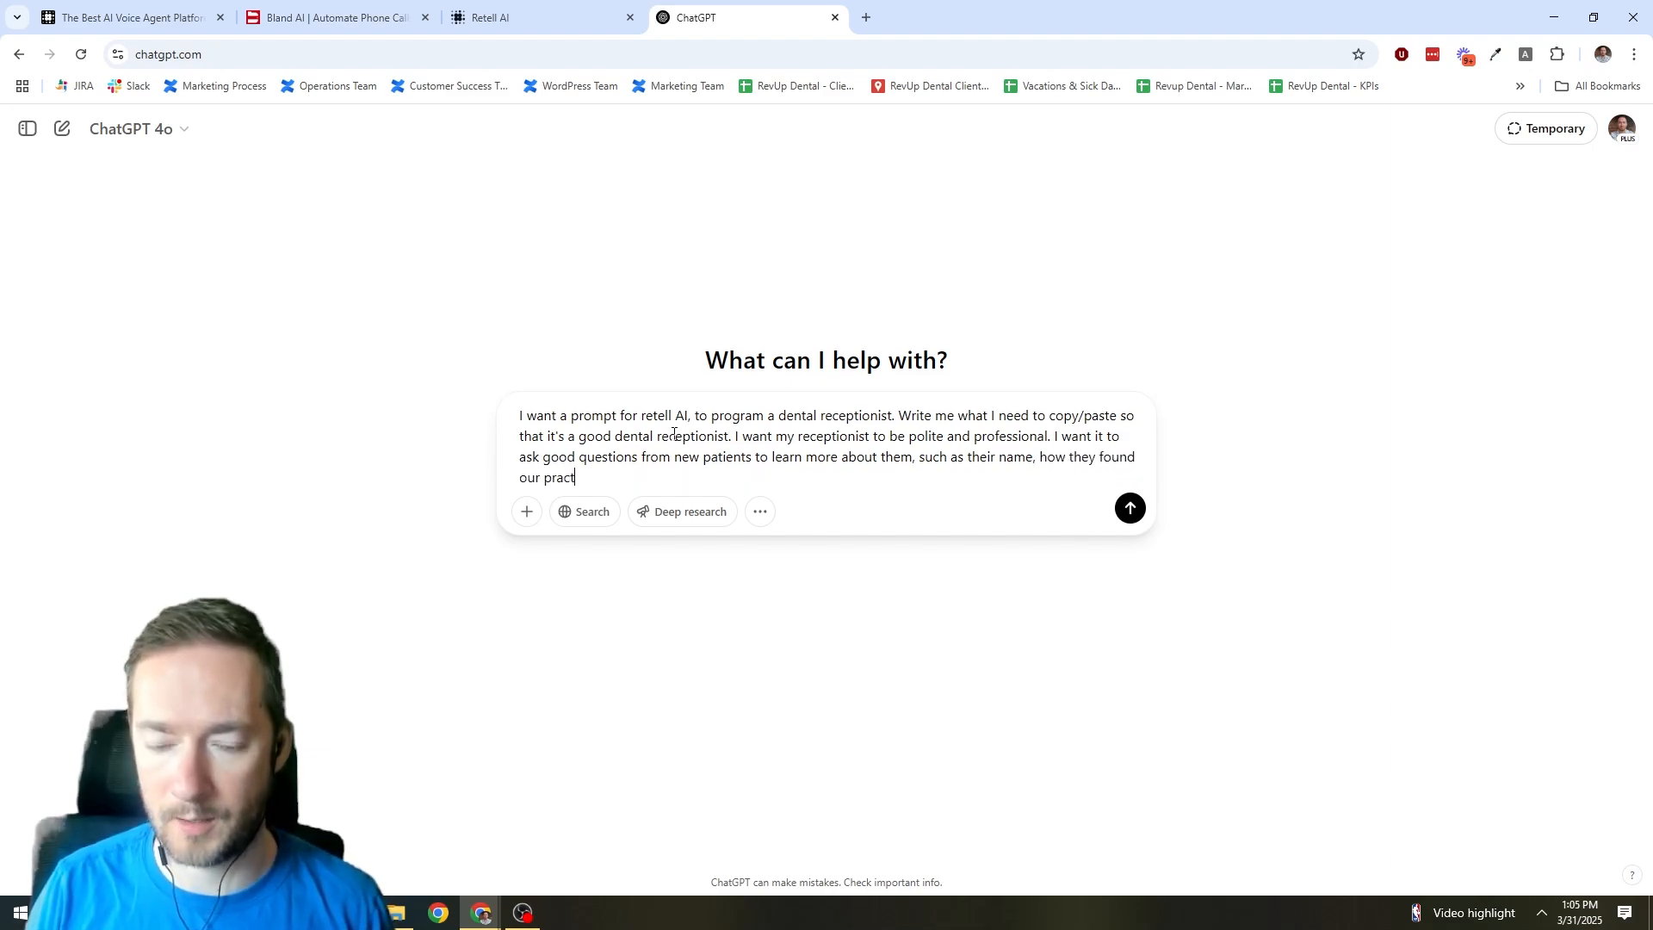
text(ice, what they're looking f)
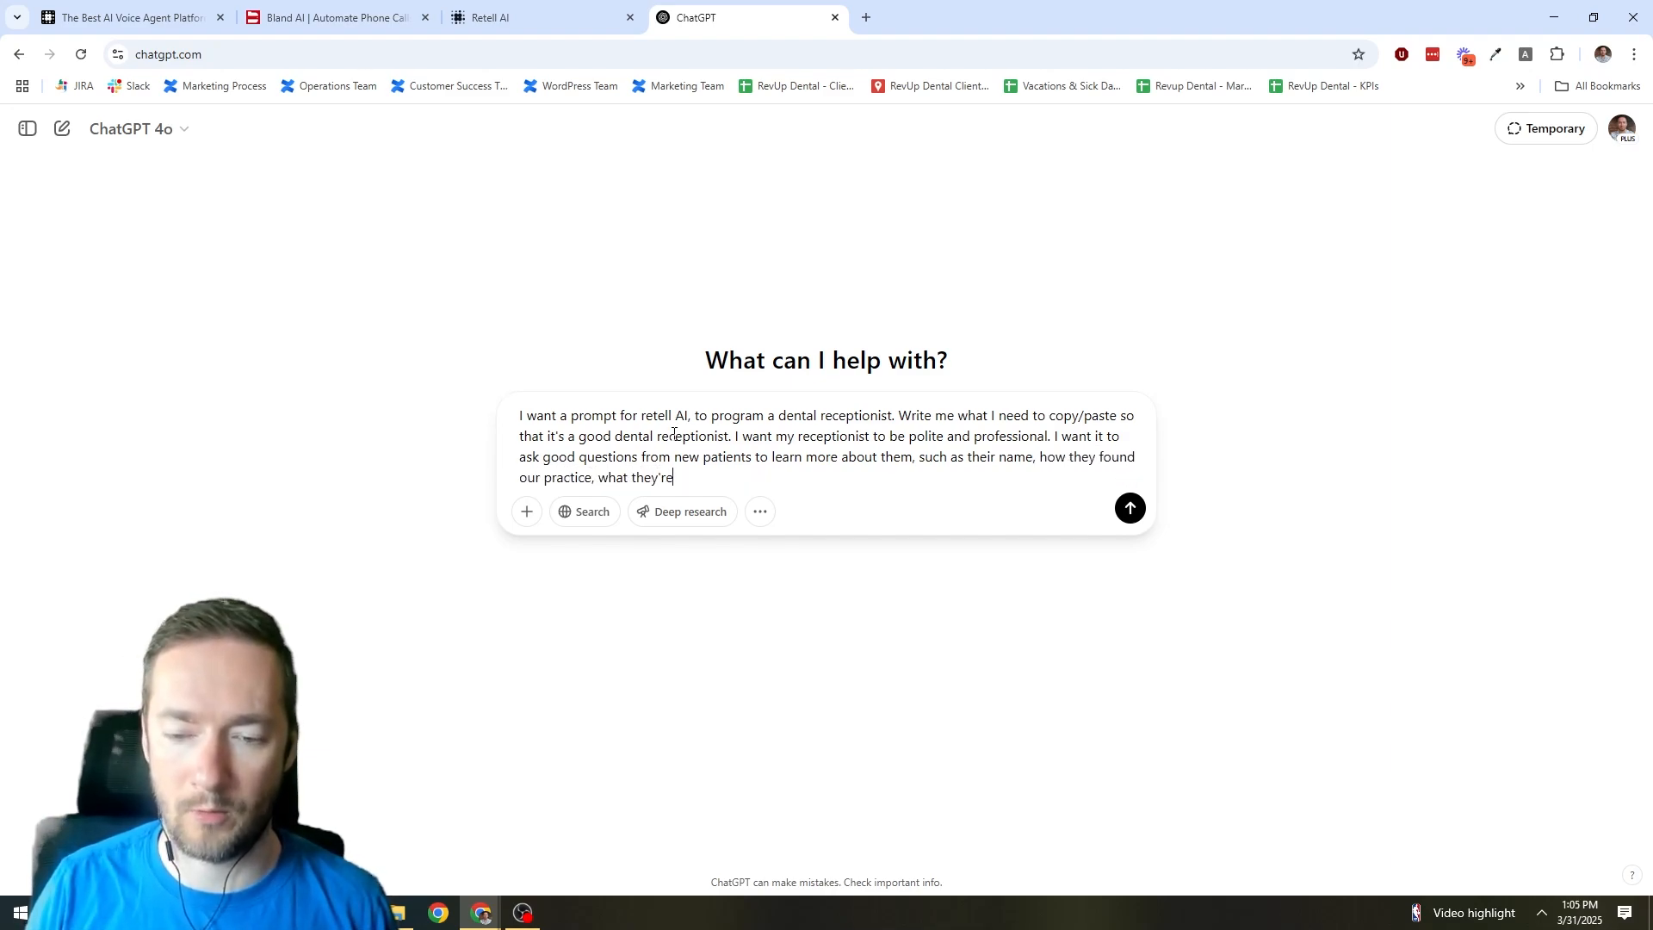
text(etc)
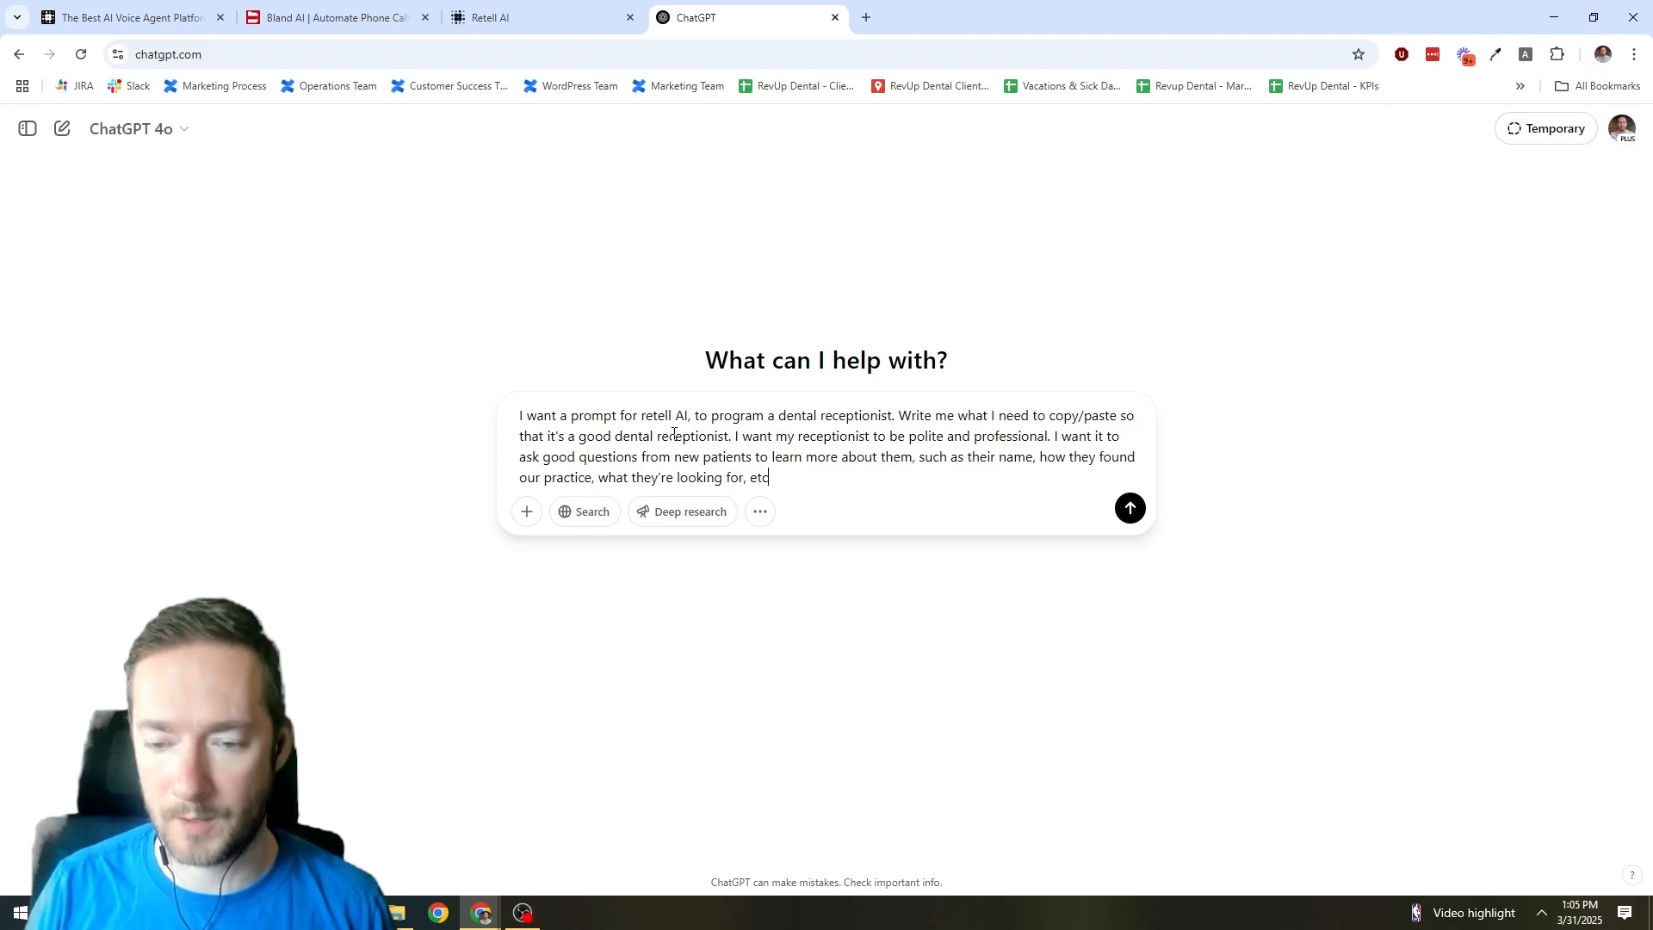
Add the condition "If the patient is new and explains what they're looking for (implants, Invisalign, a checkup and cleaning, etc.)" to the message.
text(. If the patient)
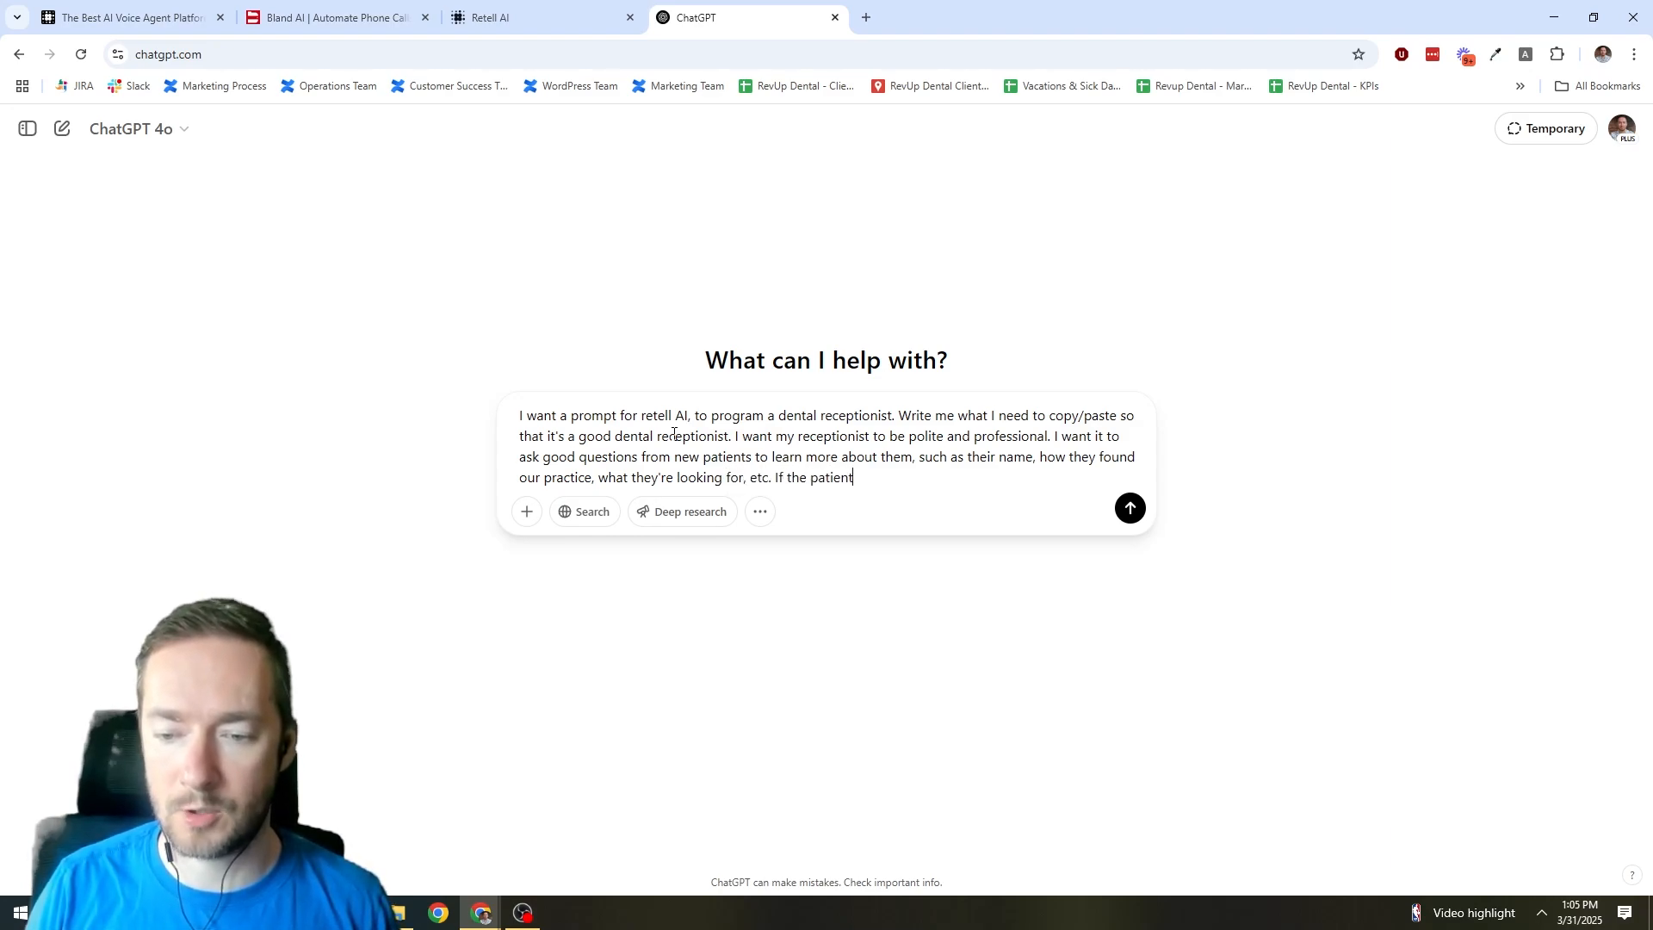
text( is new and exp)
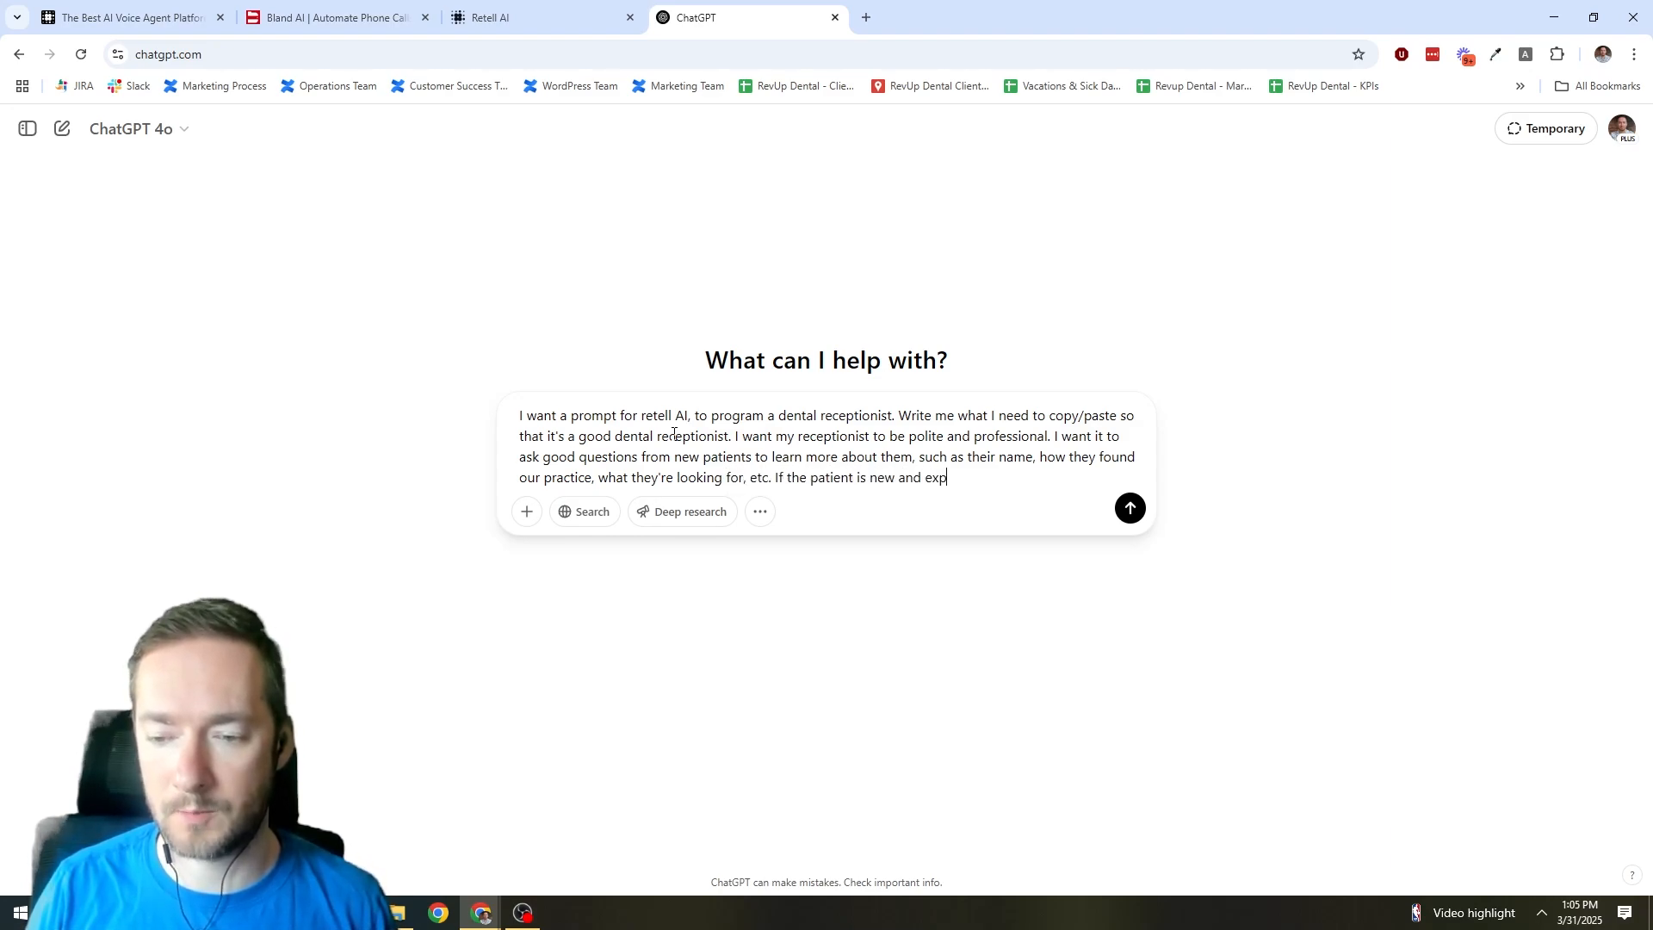
text(lains what they're l)
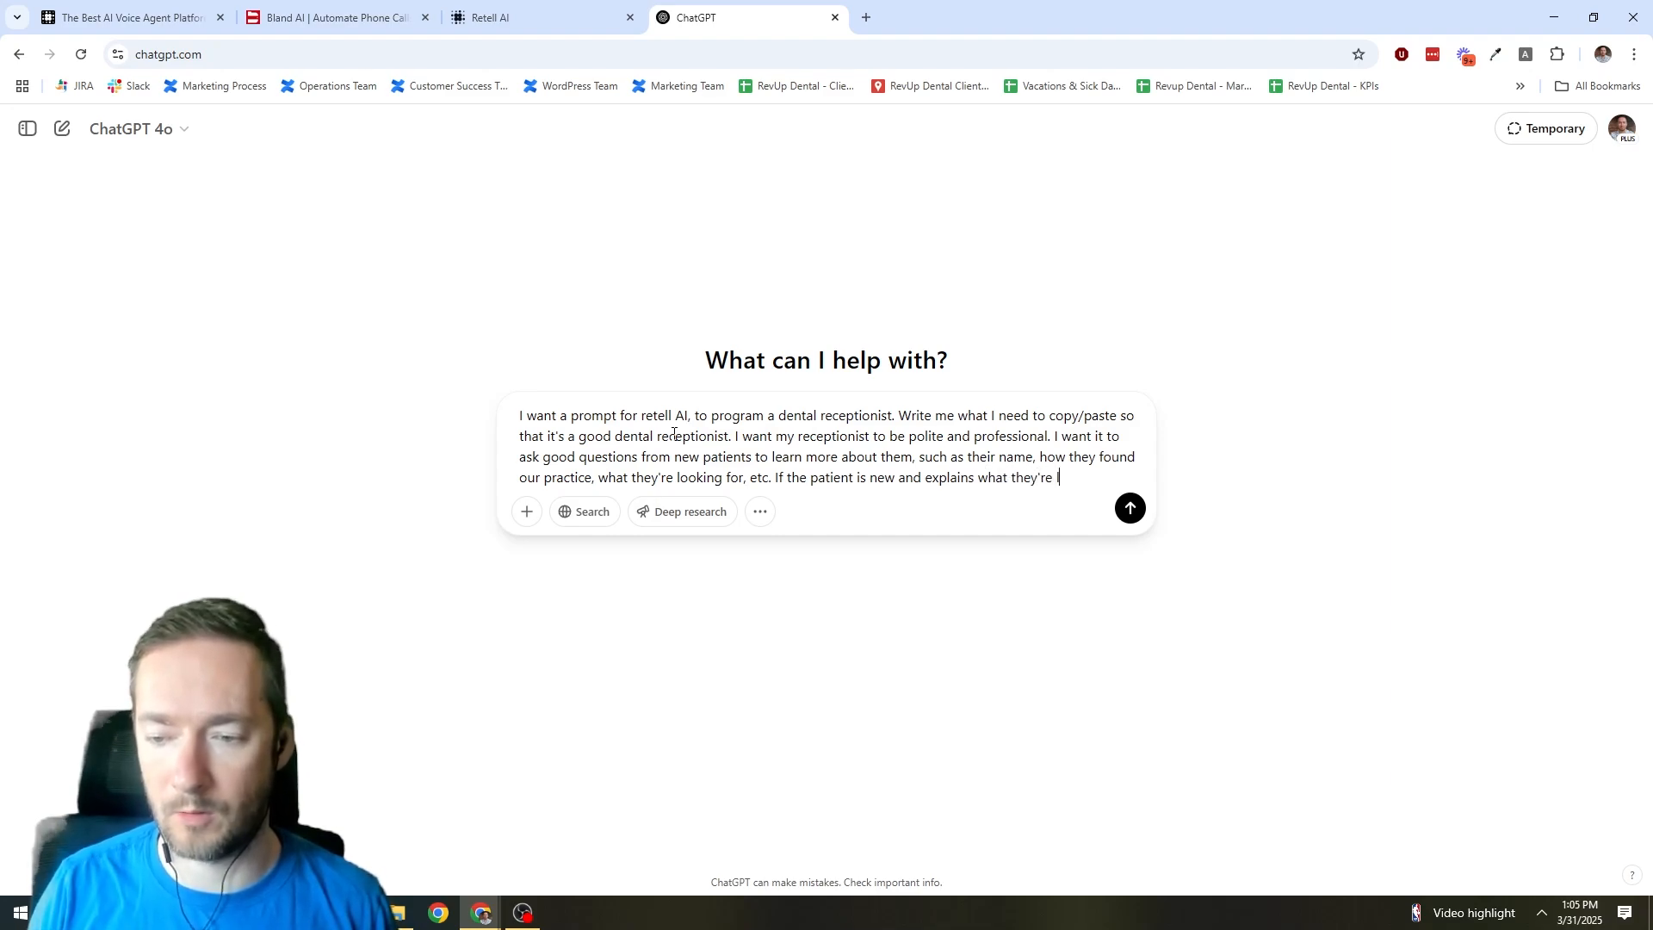
text(ooking for ()
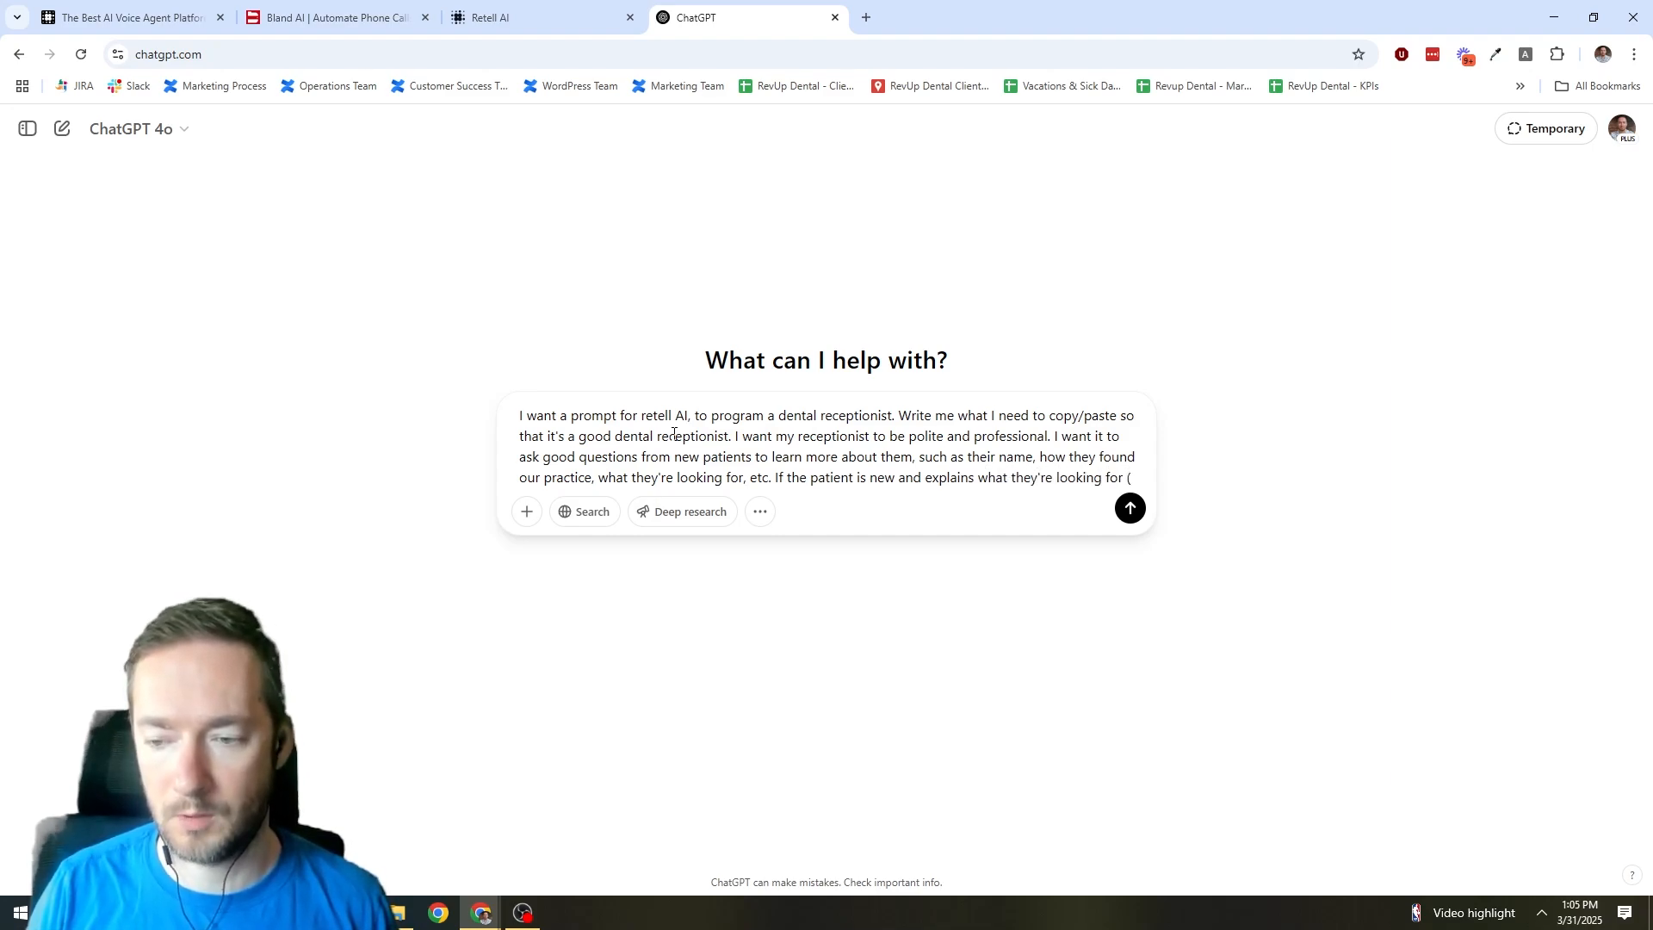
text(implants, Invisal)
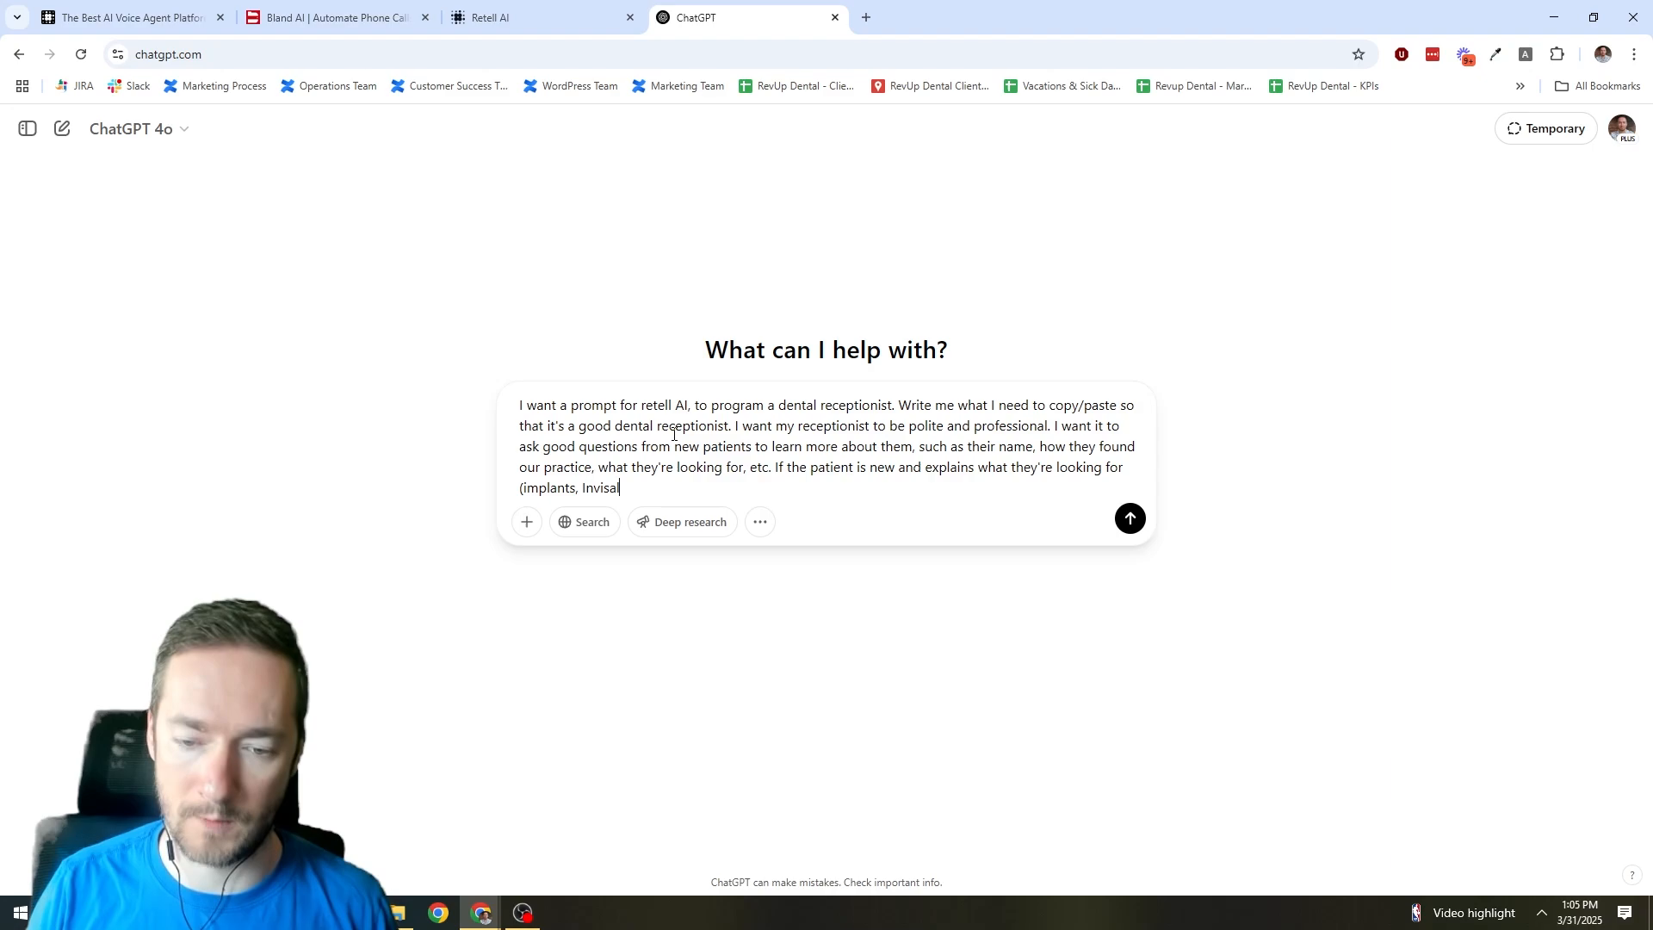
text(ign, a checkup and )
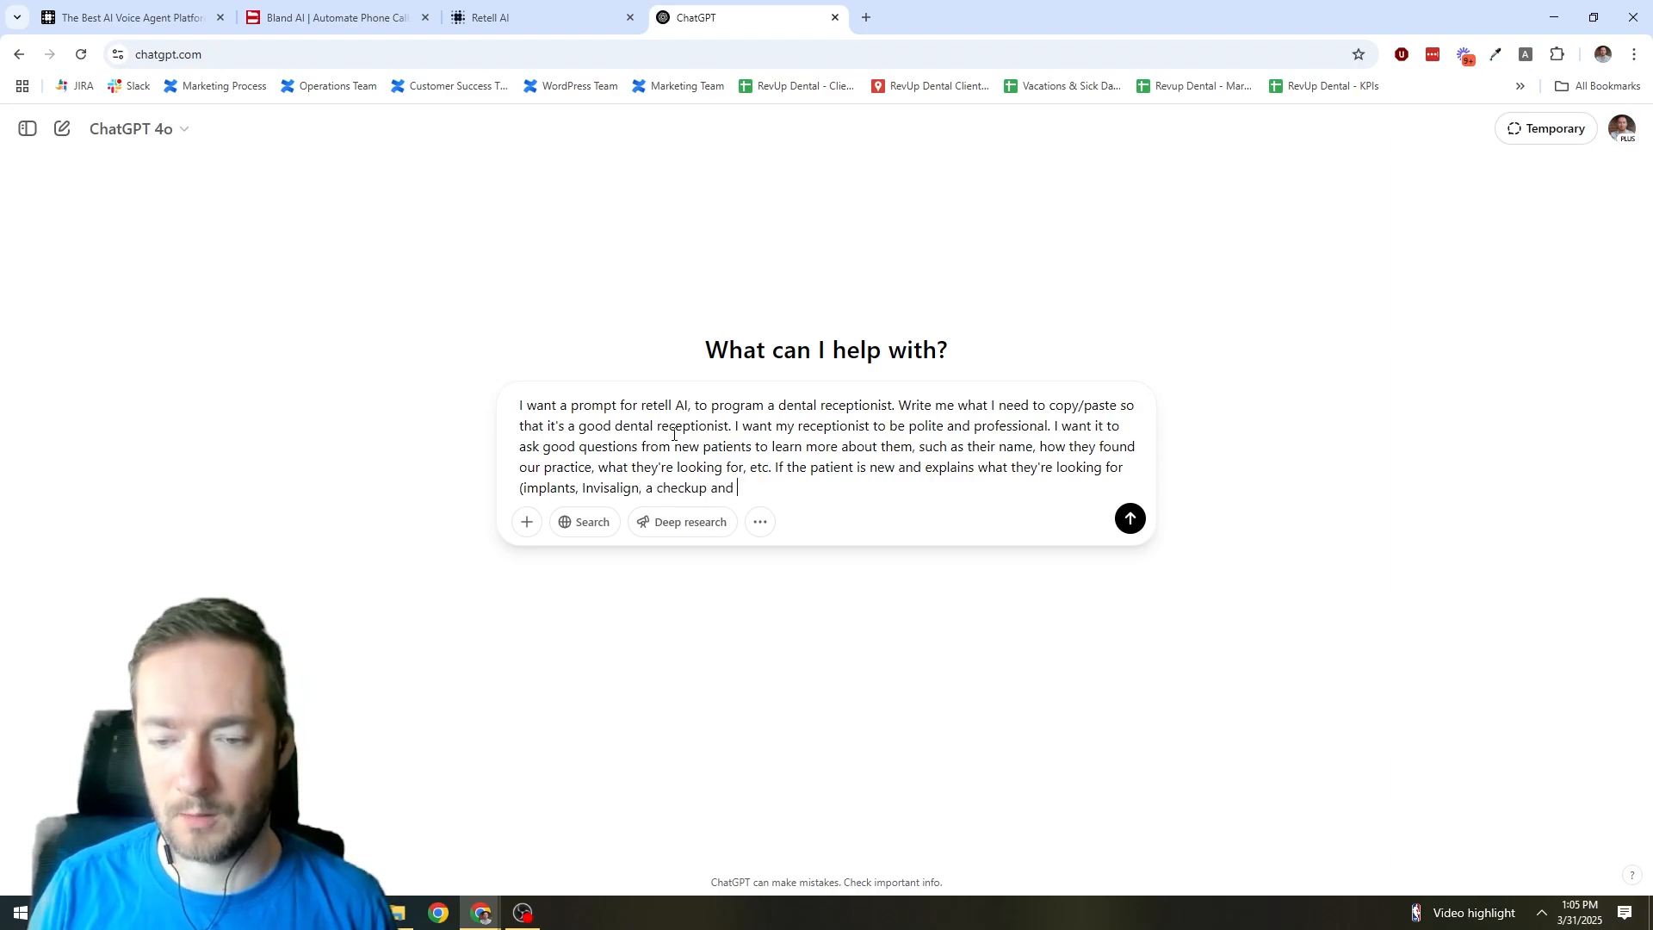
text(cleaning, etc))
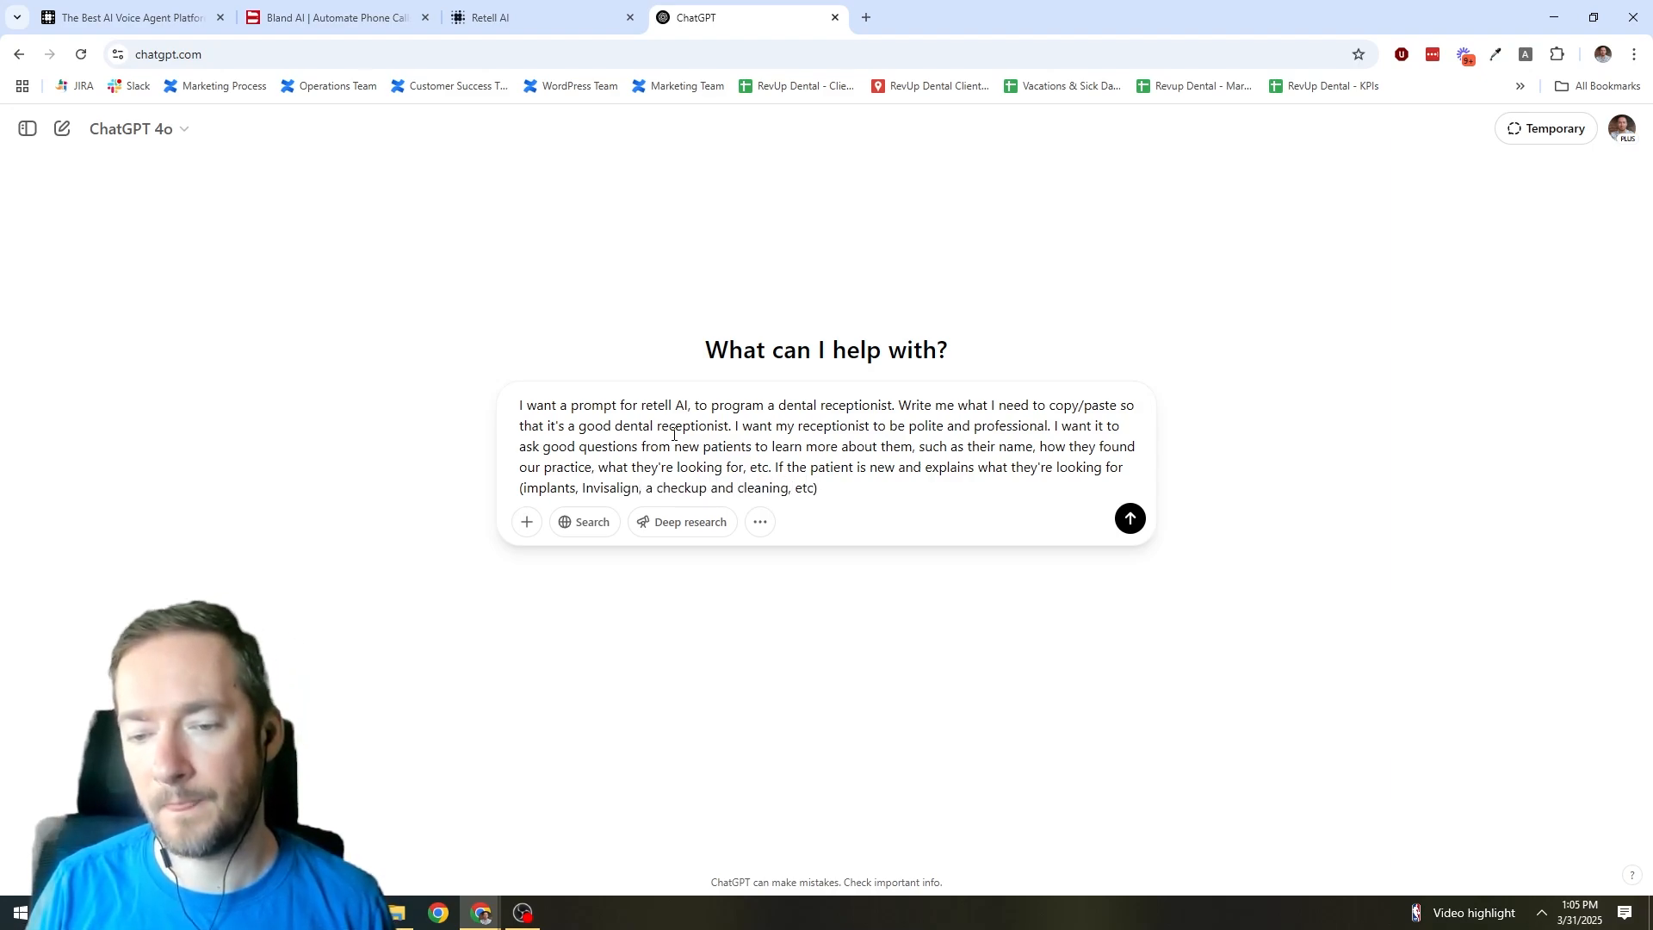
key(BackSpace)
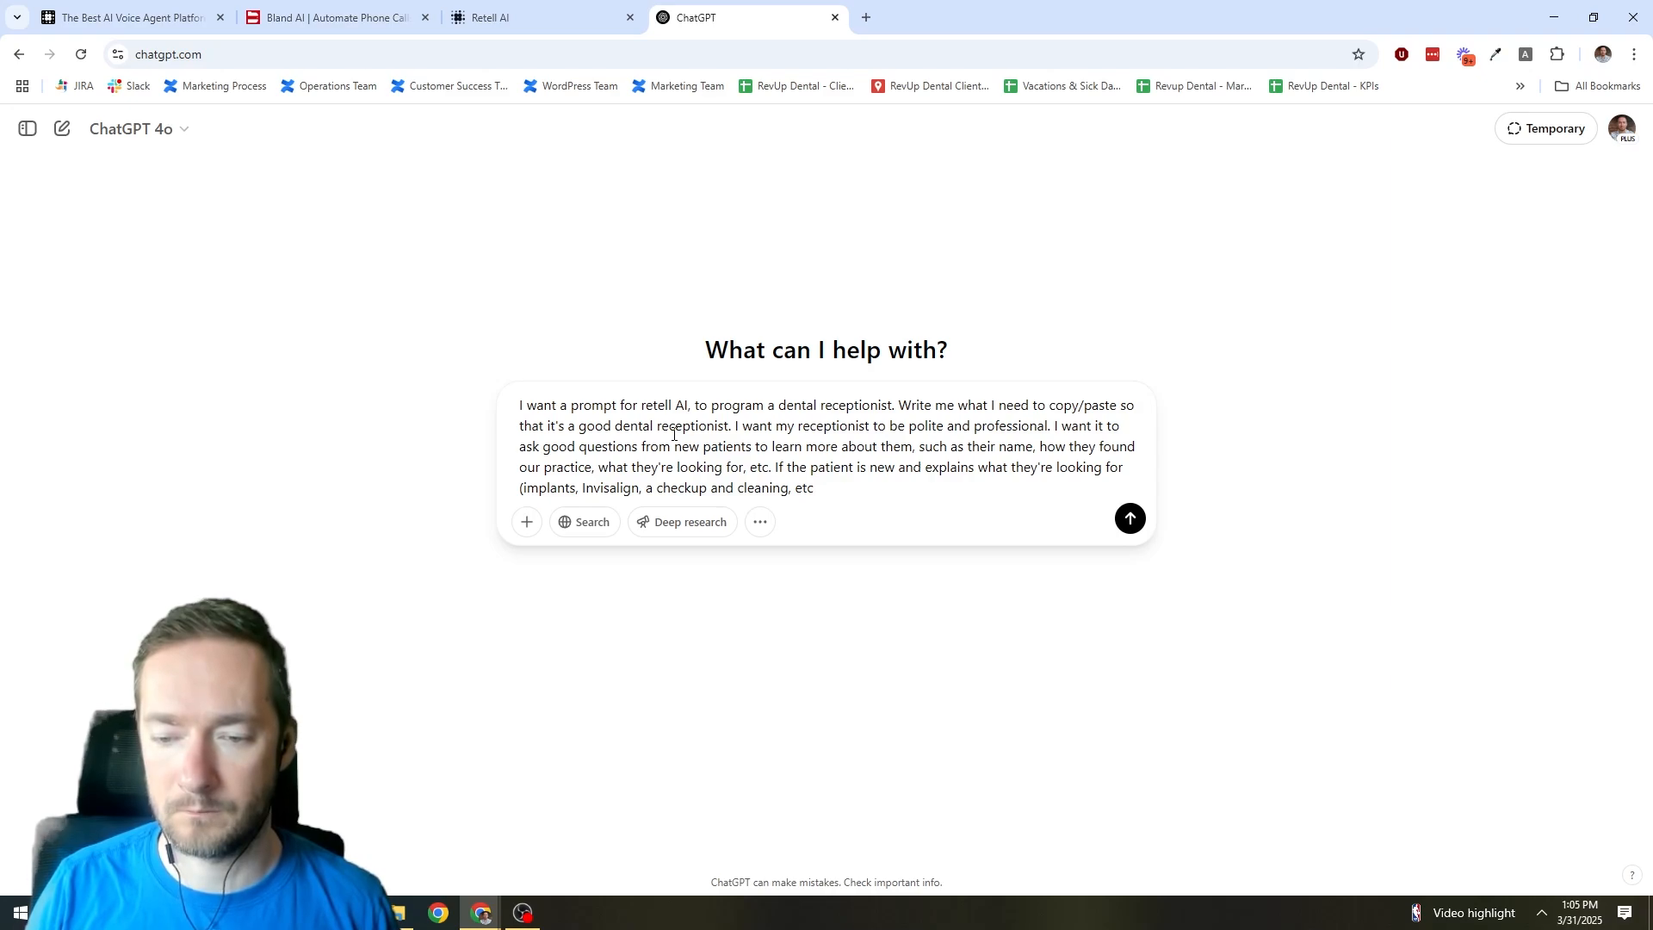
text(.) I want t)
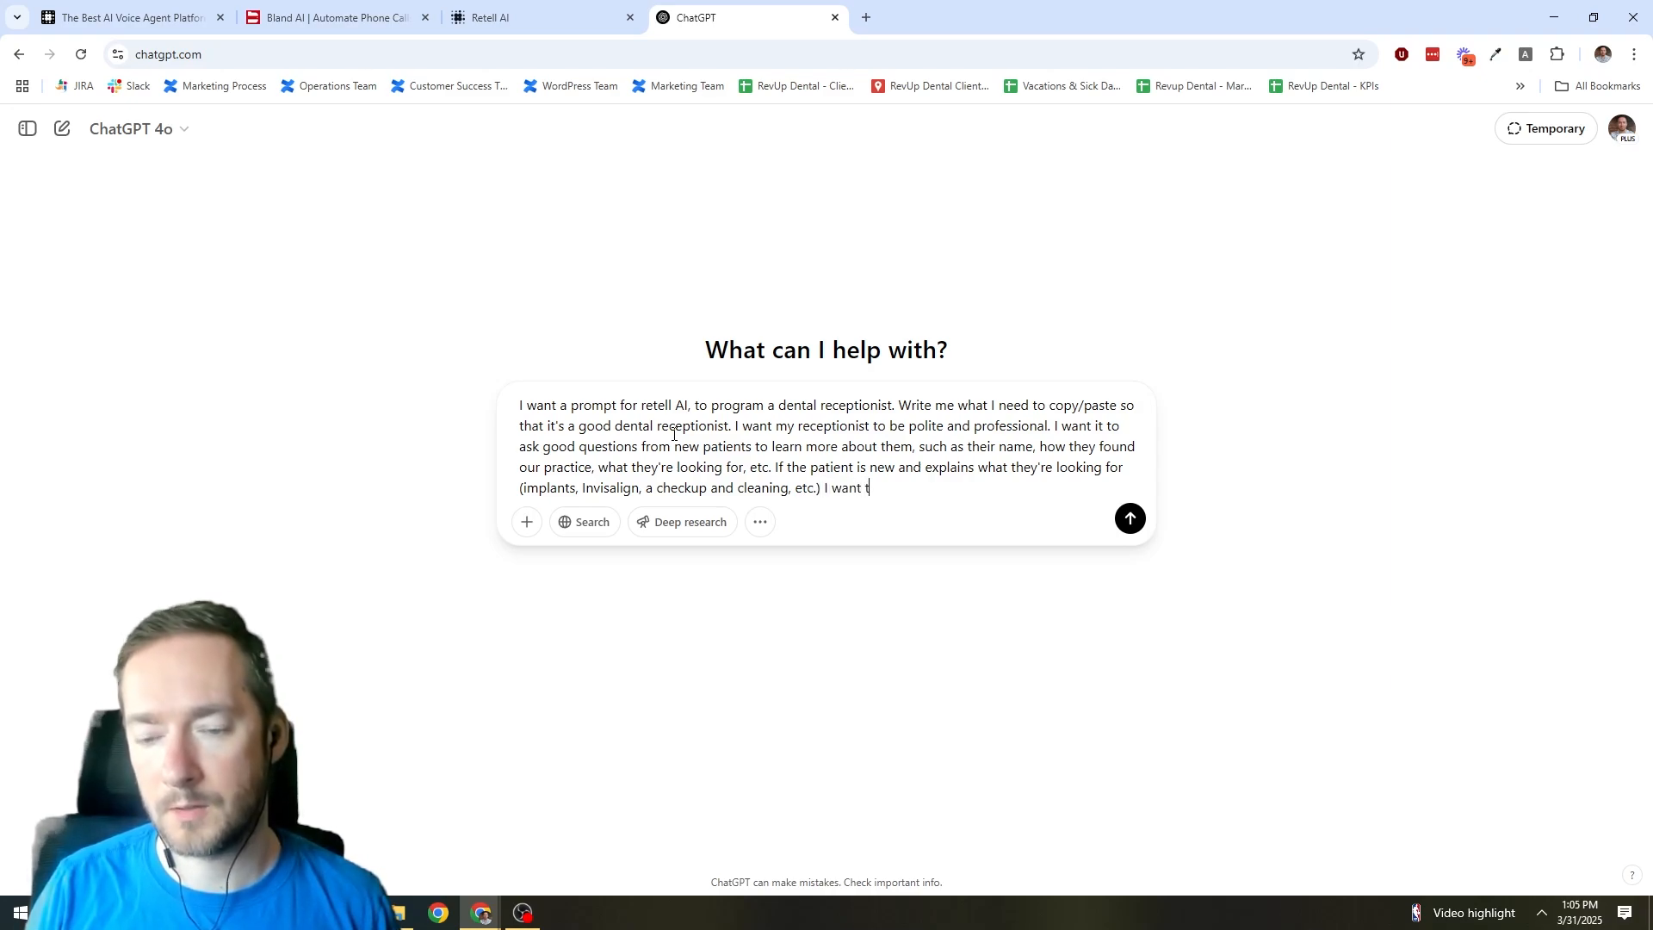
Continue the new-patient sentence with "I the AI to ask good followup questions".
key(BackSpace)
key(BackSpace)
key(BackSpace)
key(BackSpace)
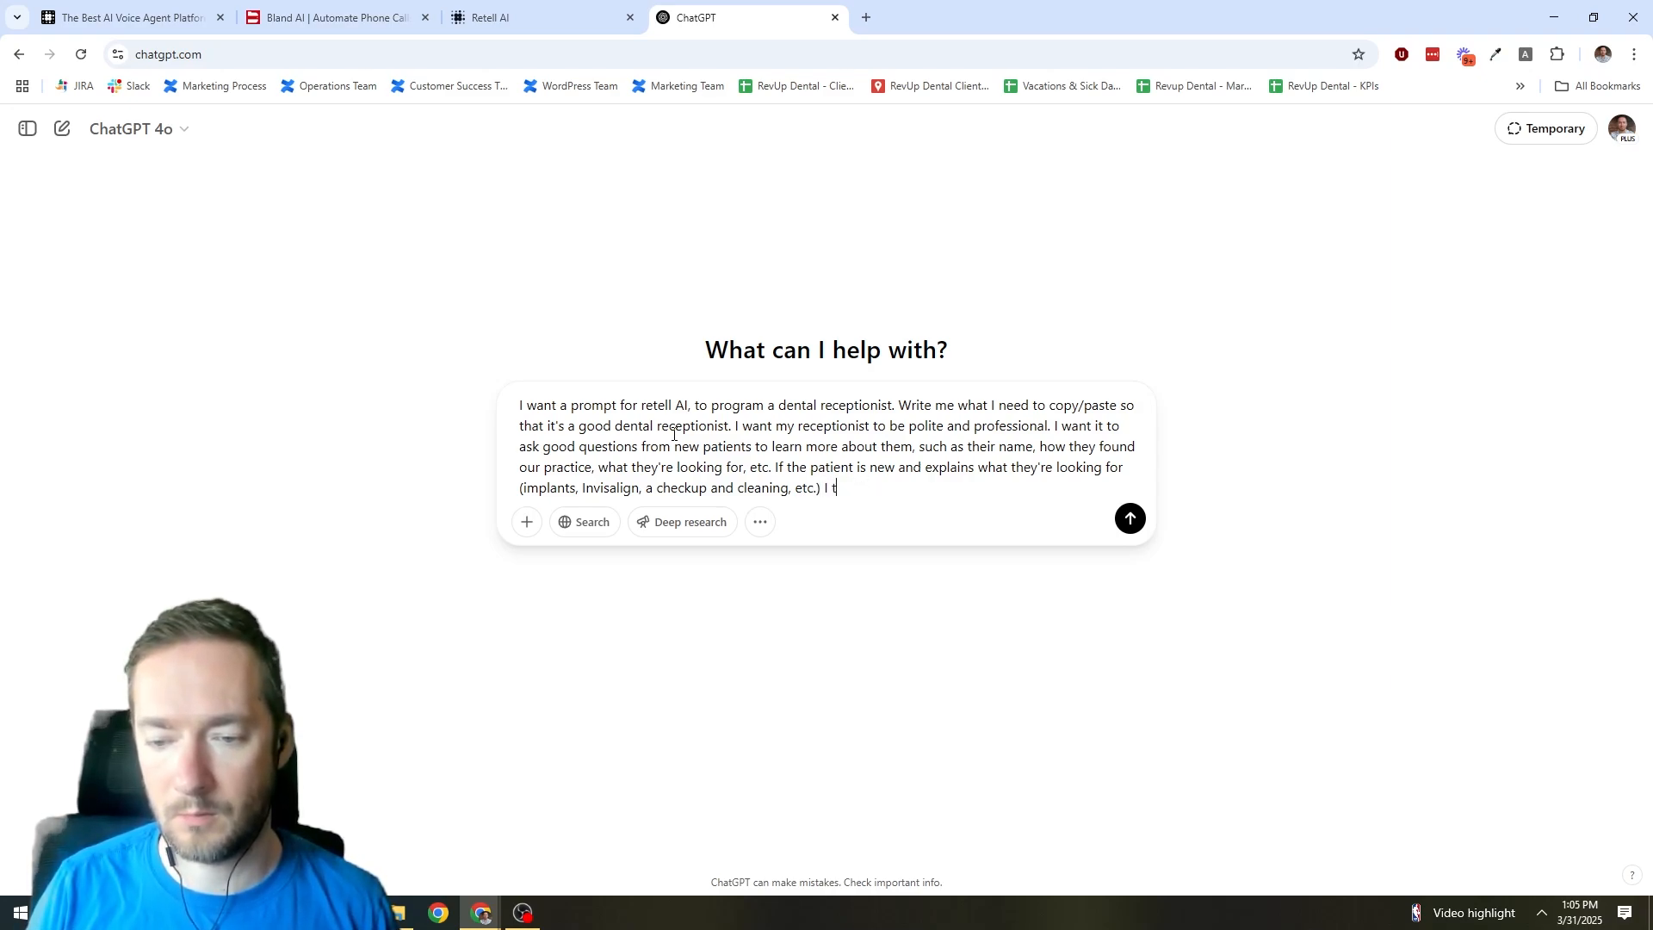
text(the AI to)
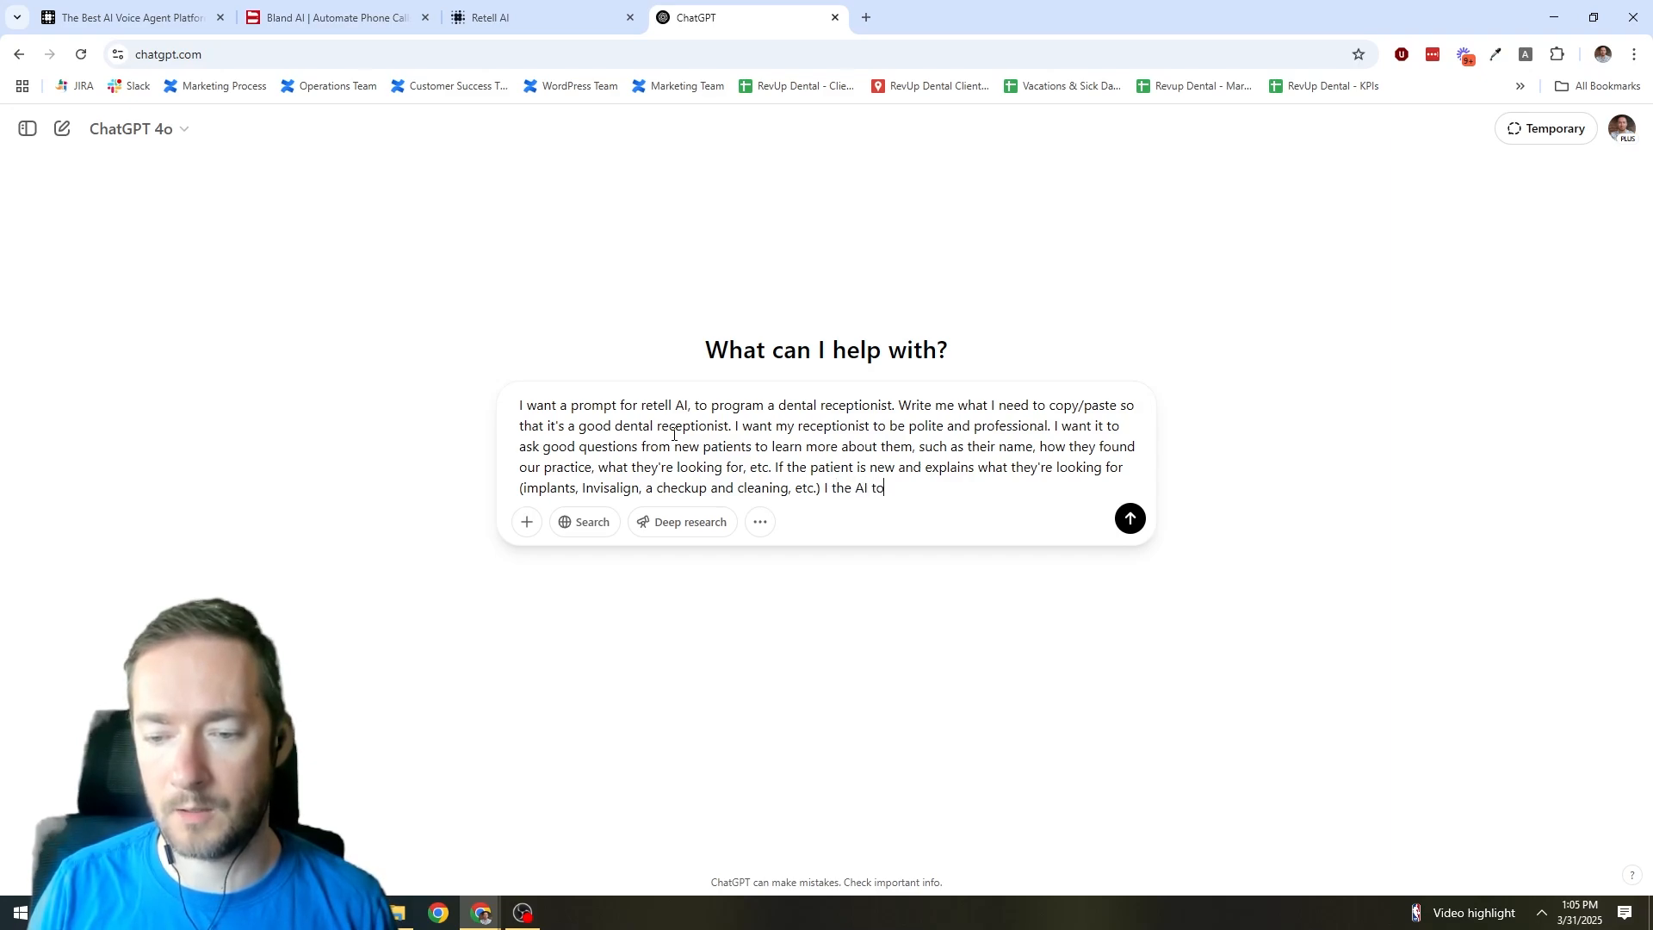
text( ask good followup questiuons)
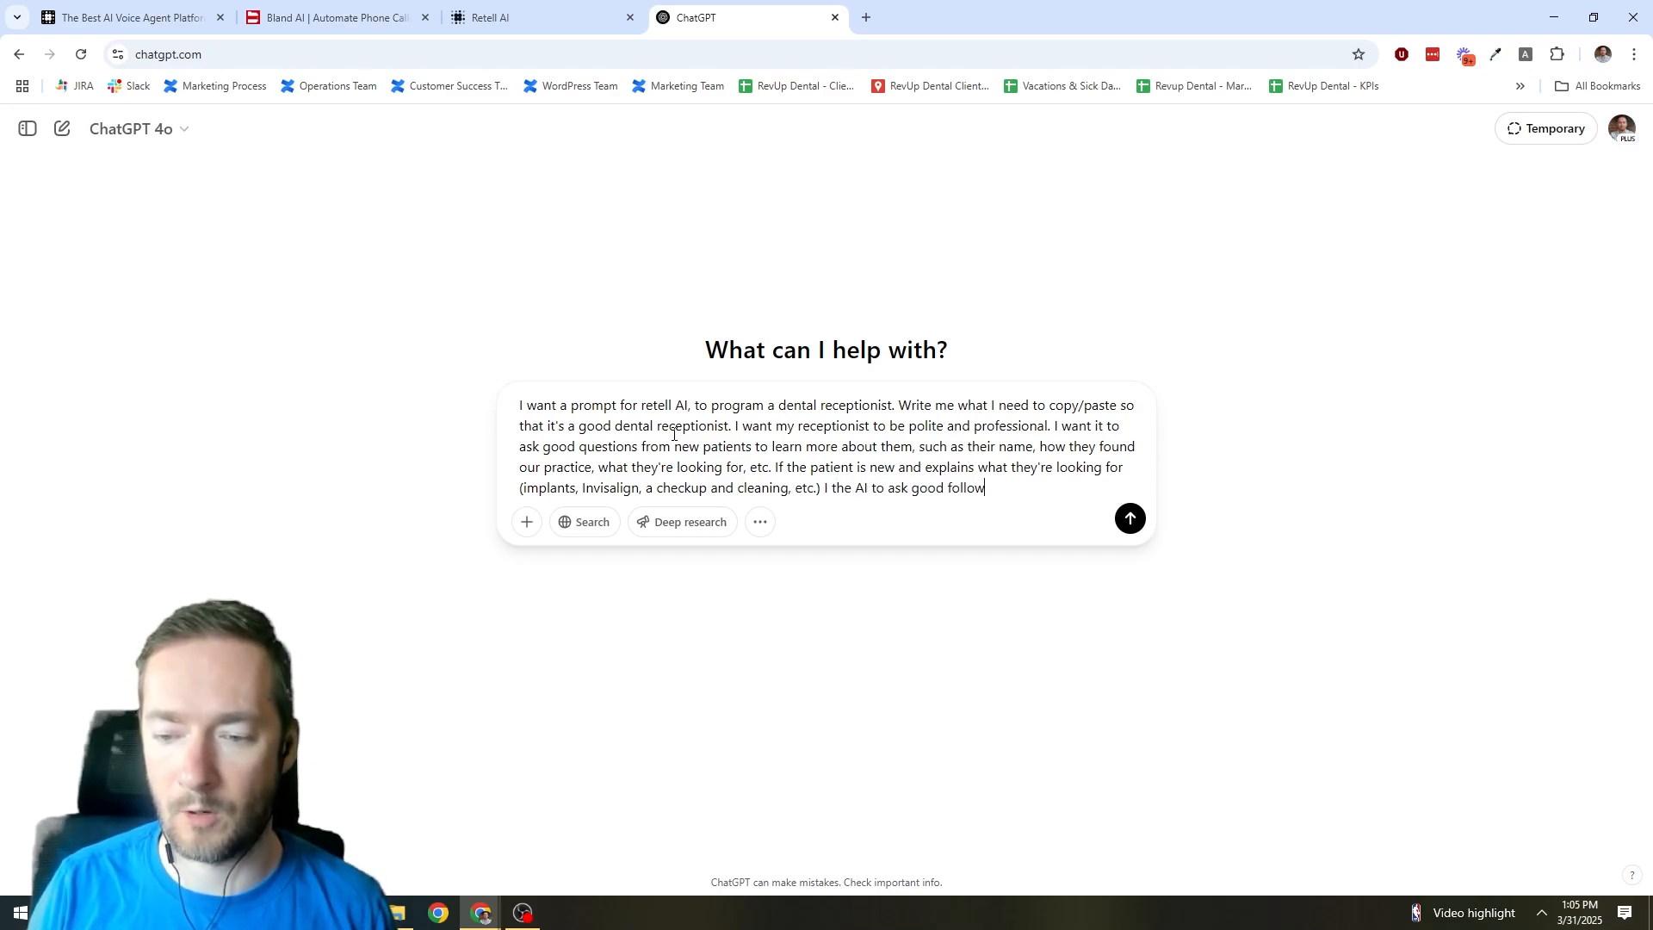
key(BackSpace)
key(BackSpace)
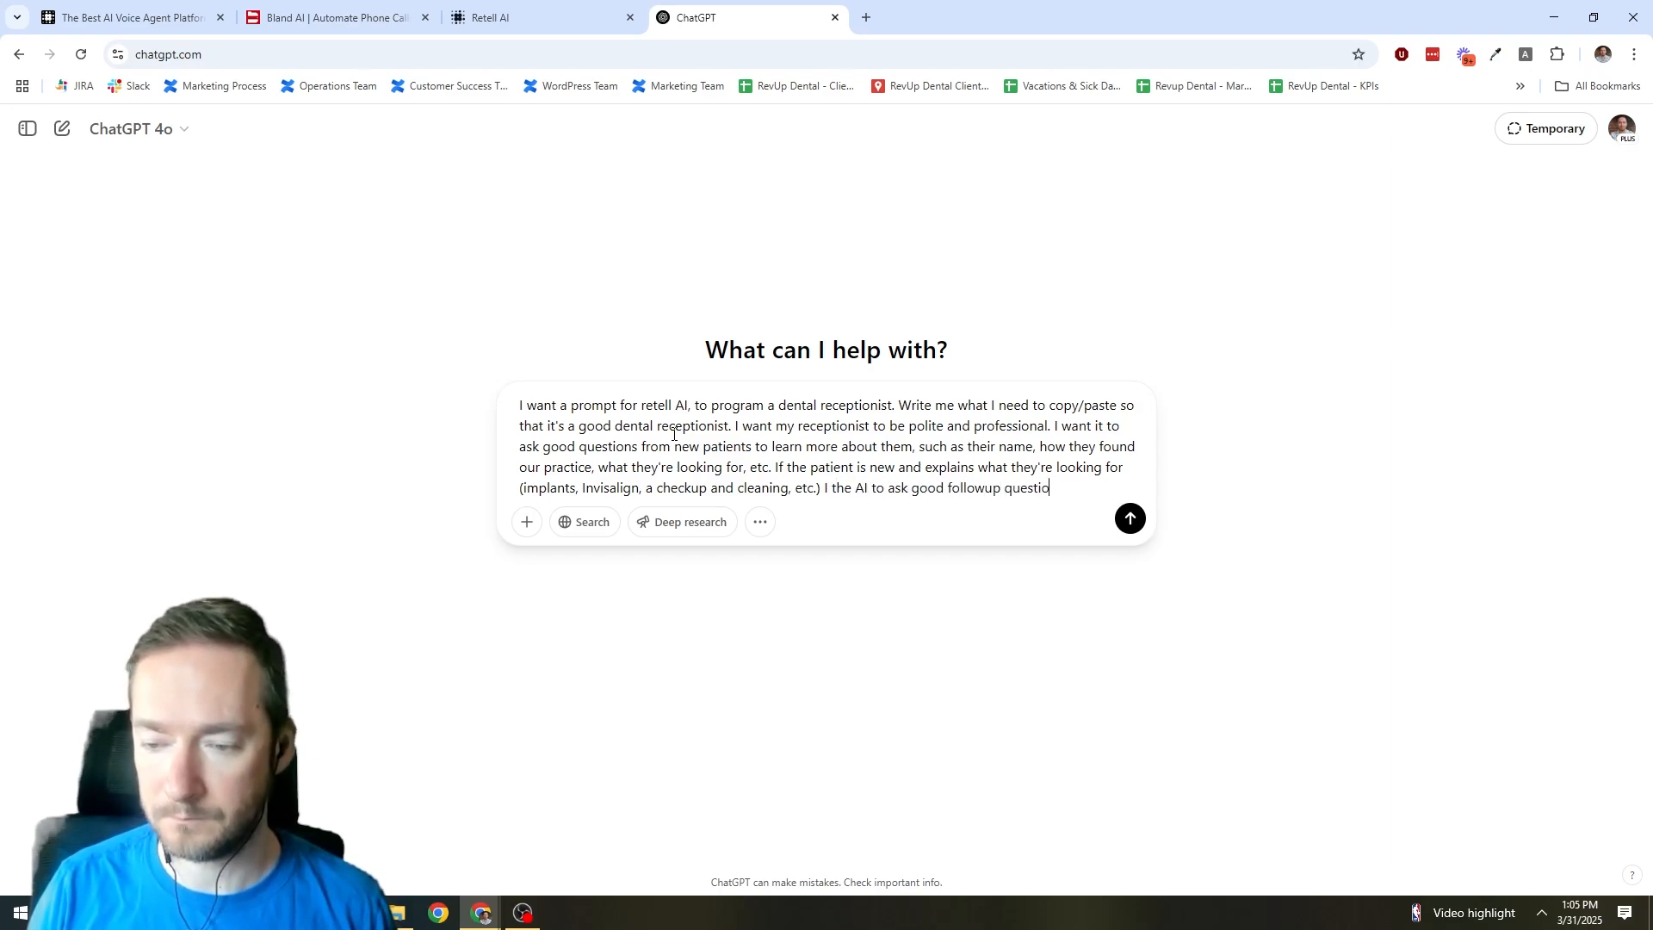
Add the example followup questions "when was the last time you've been to a dentist?" and "do you have insurance?".
text(ns like "w)
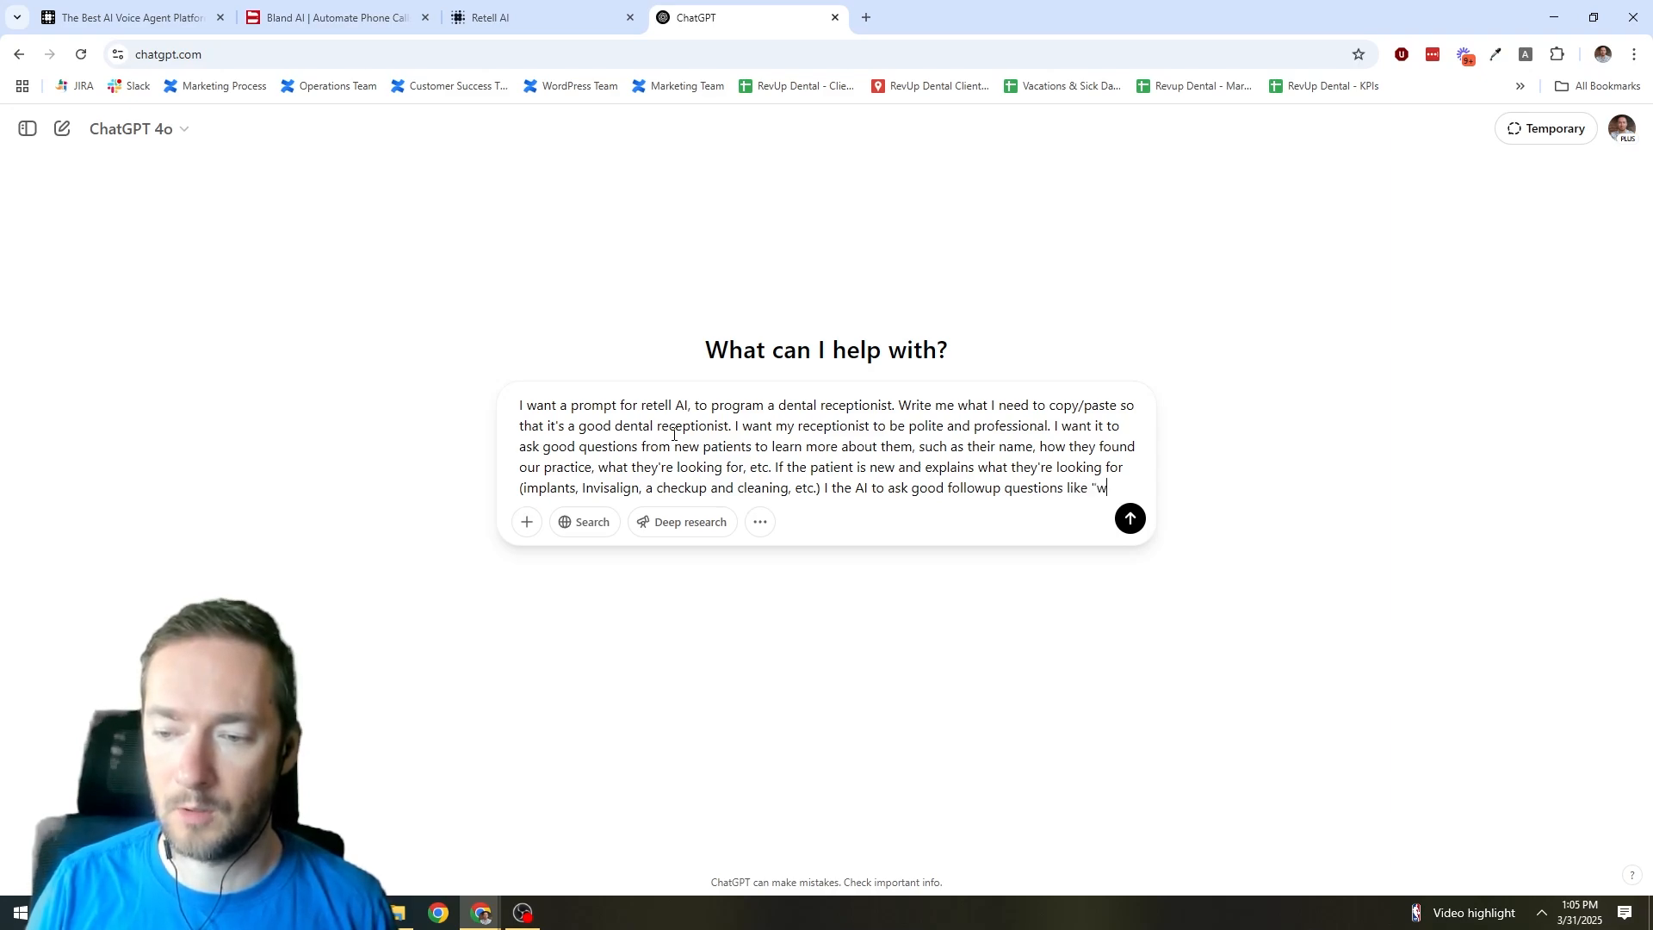
text(hen was the last time you)
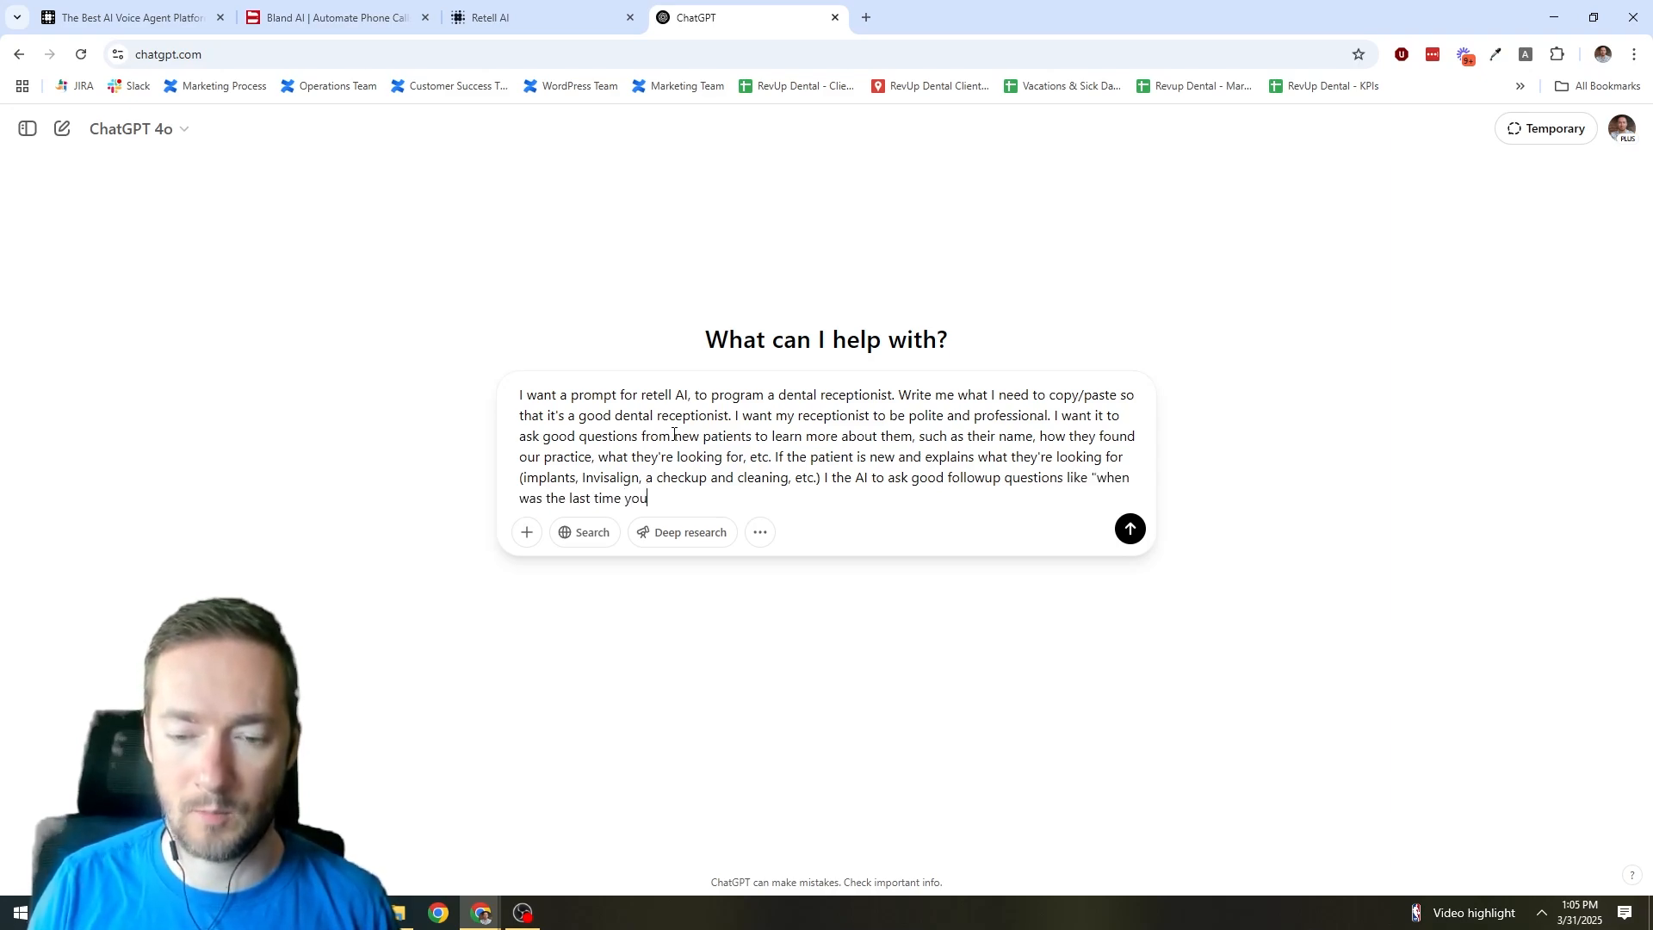
text('ve  been to a )
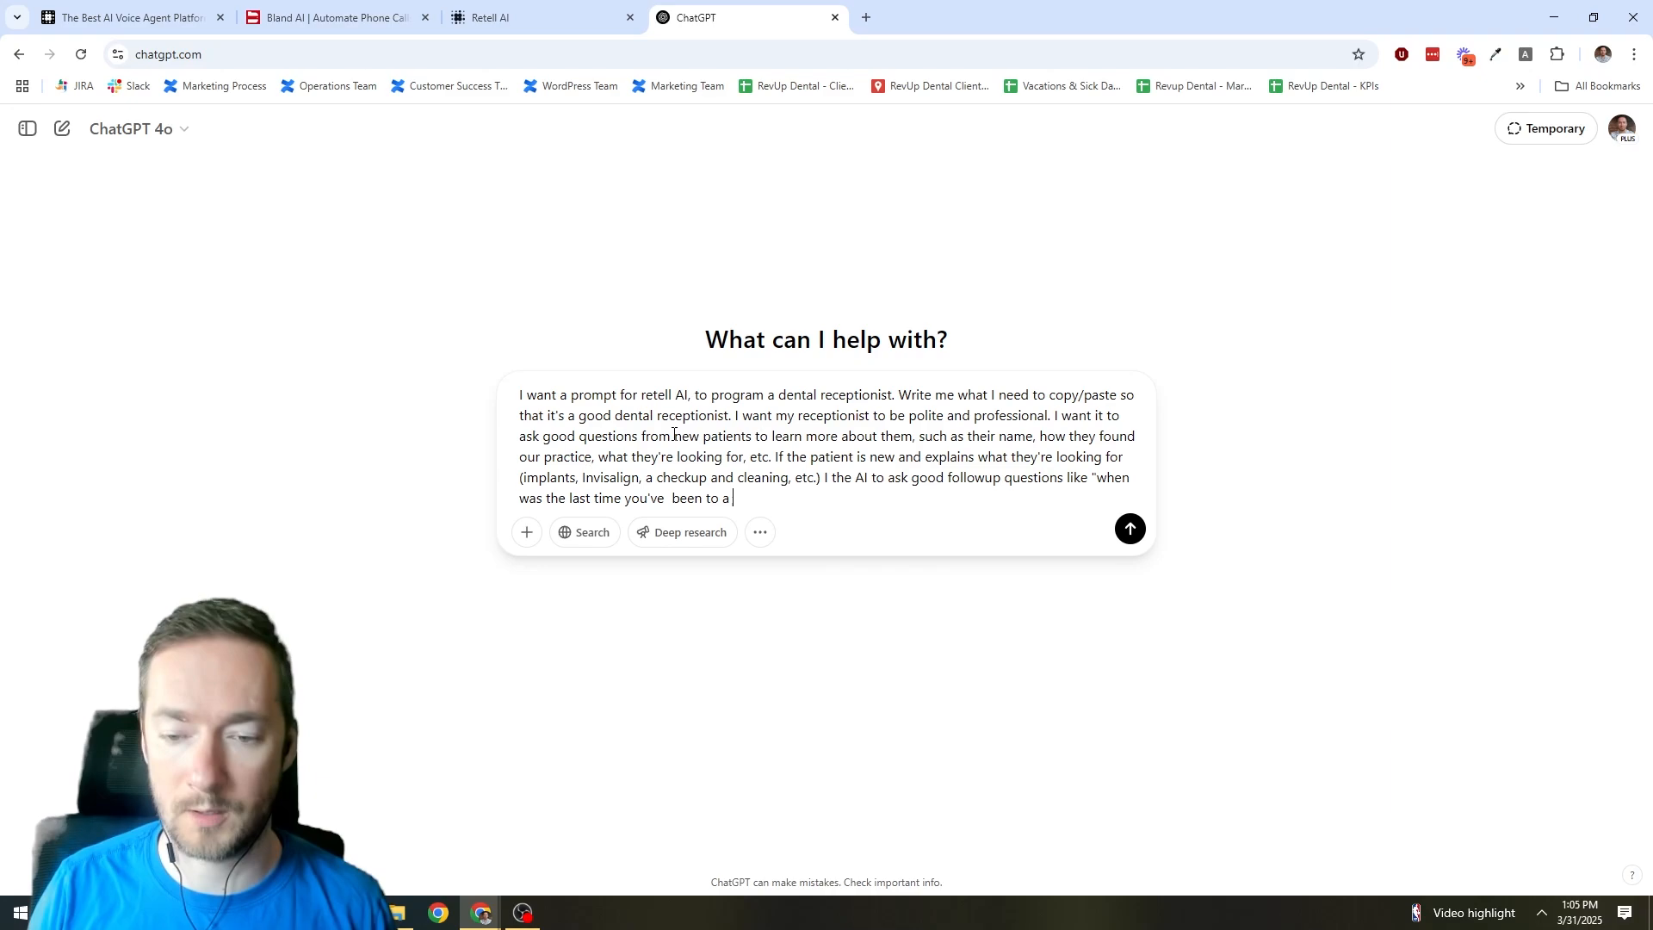
text(dentist?" a)
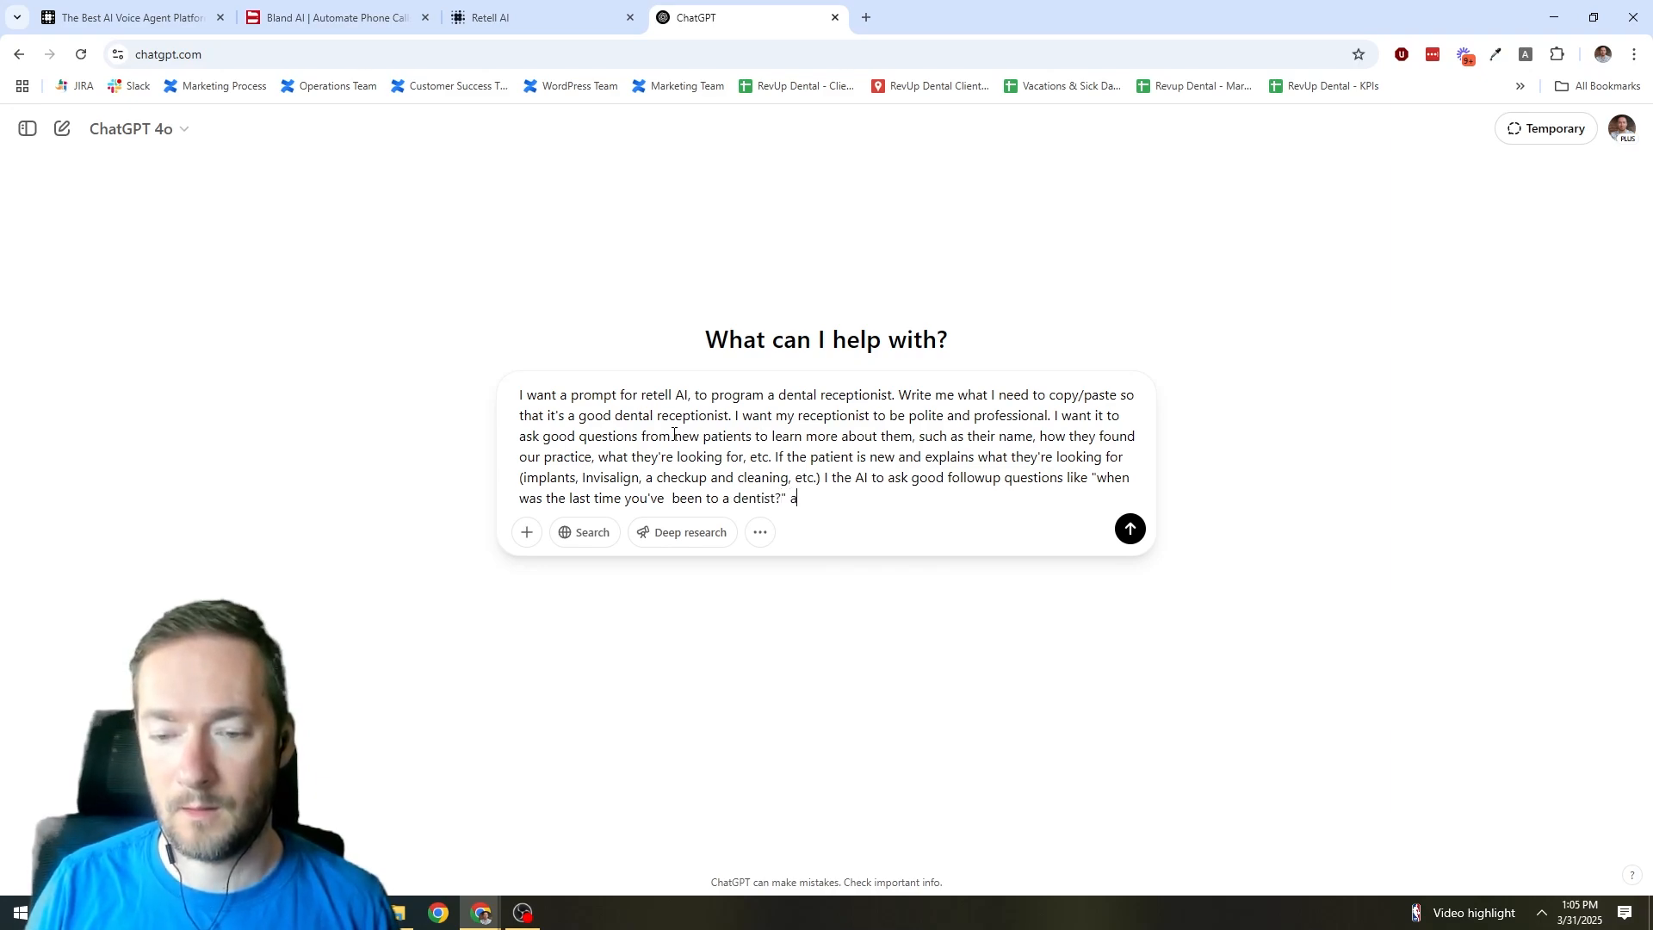
text(nd "do you have ins)
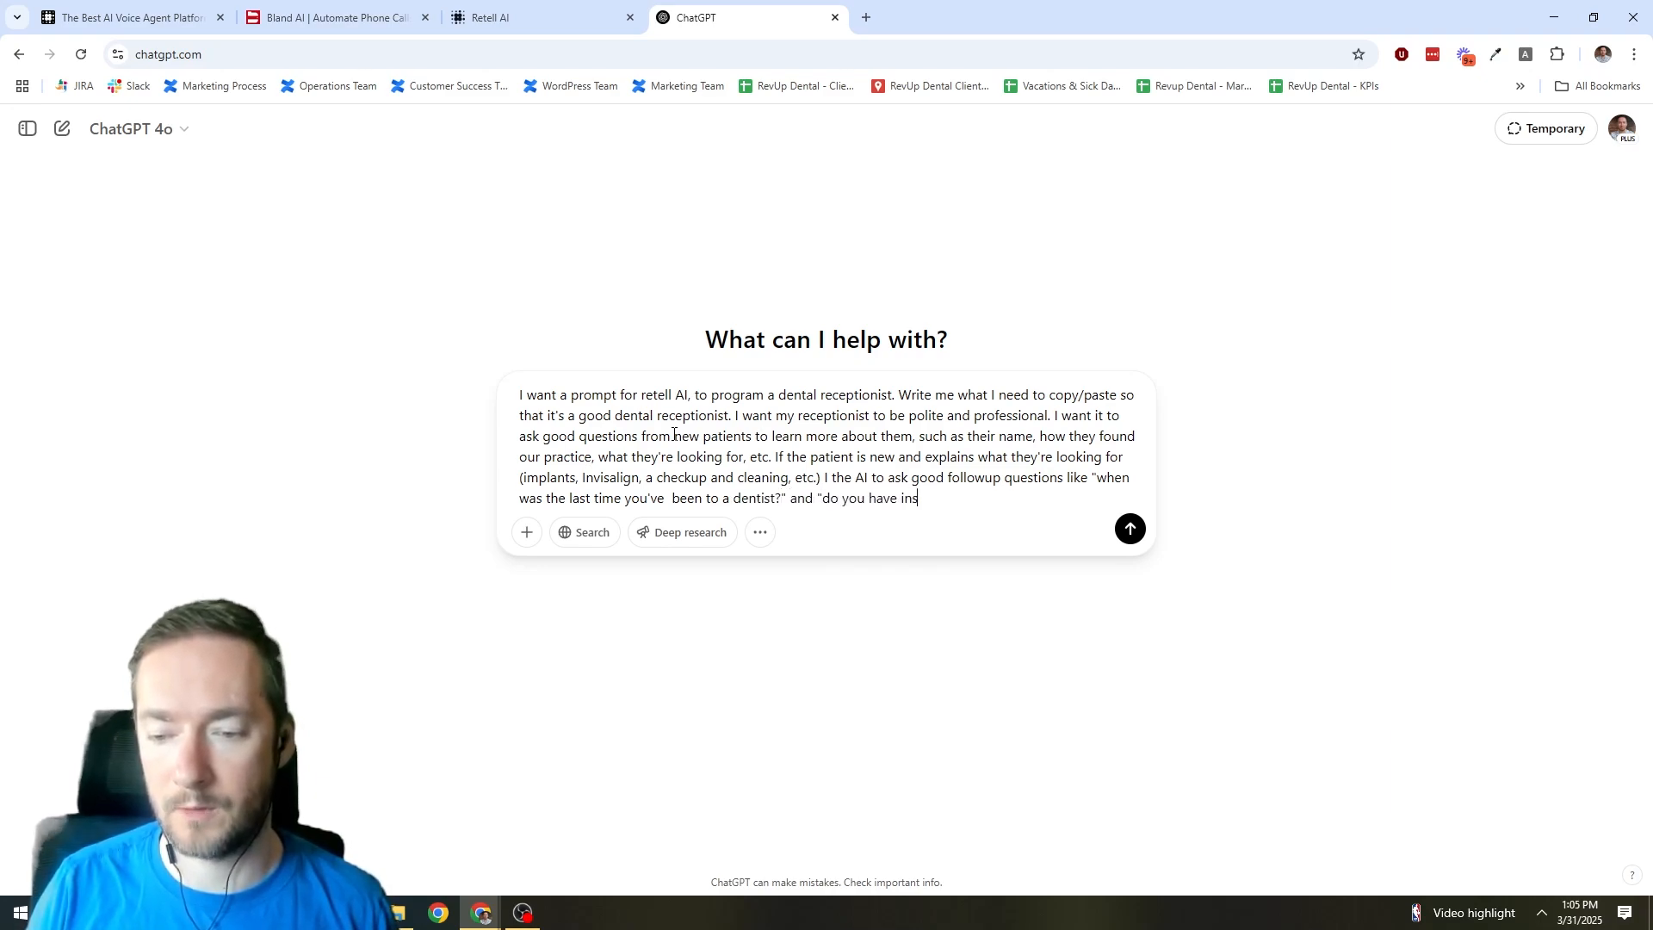
text(urance?" and )
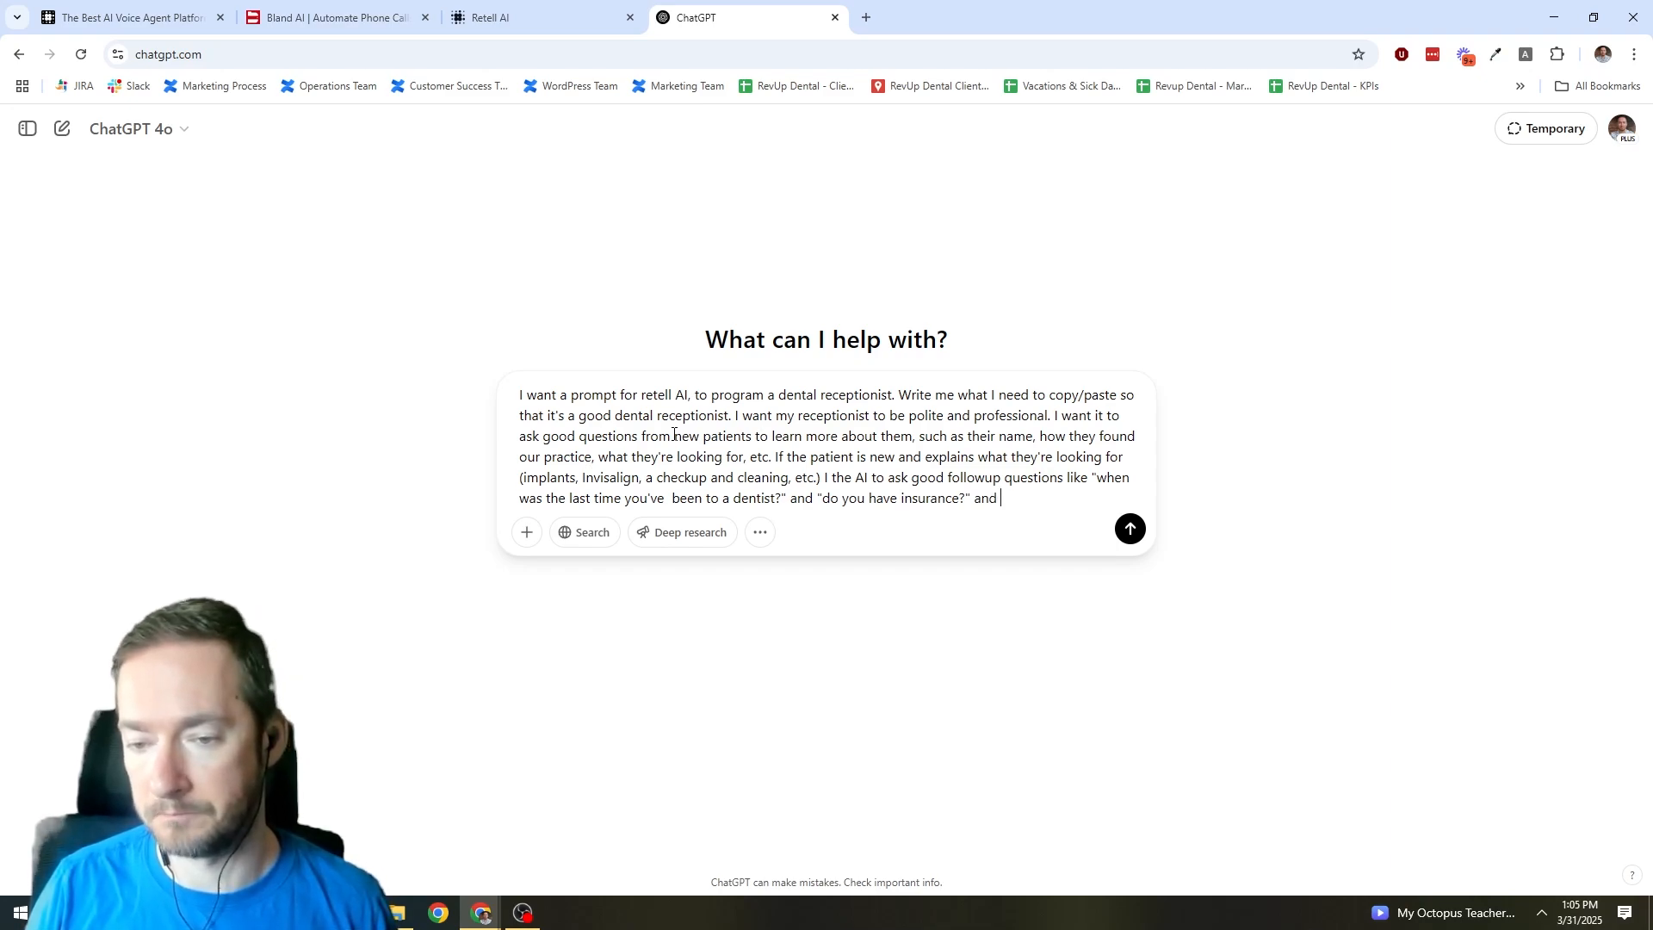
Add a third example question, "are you experiencing any kind of pain?", and end the list with "etc.".
text("is there)
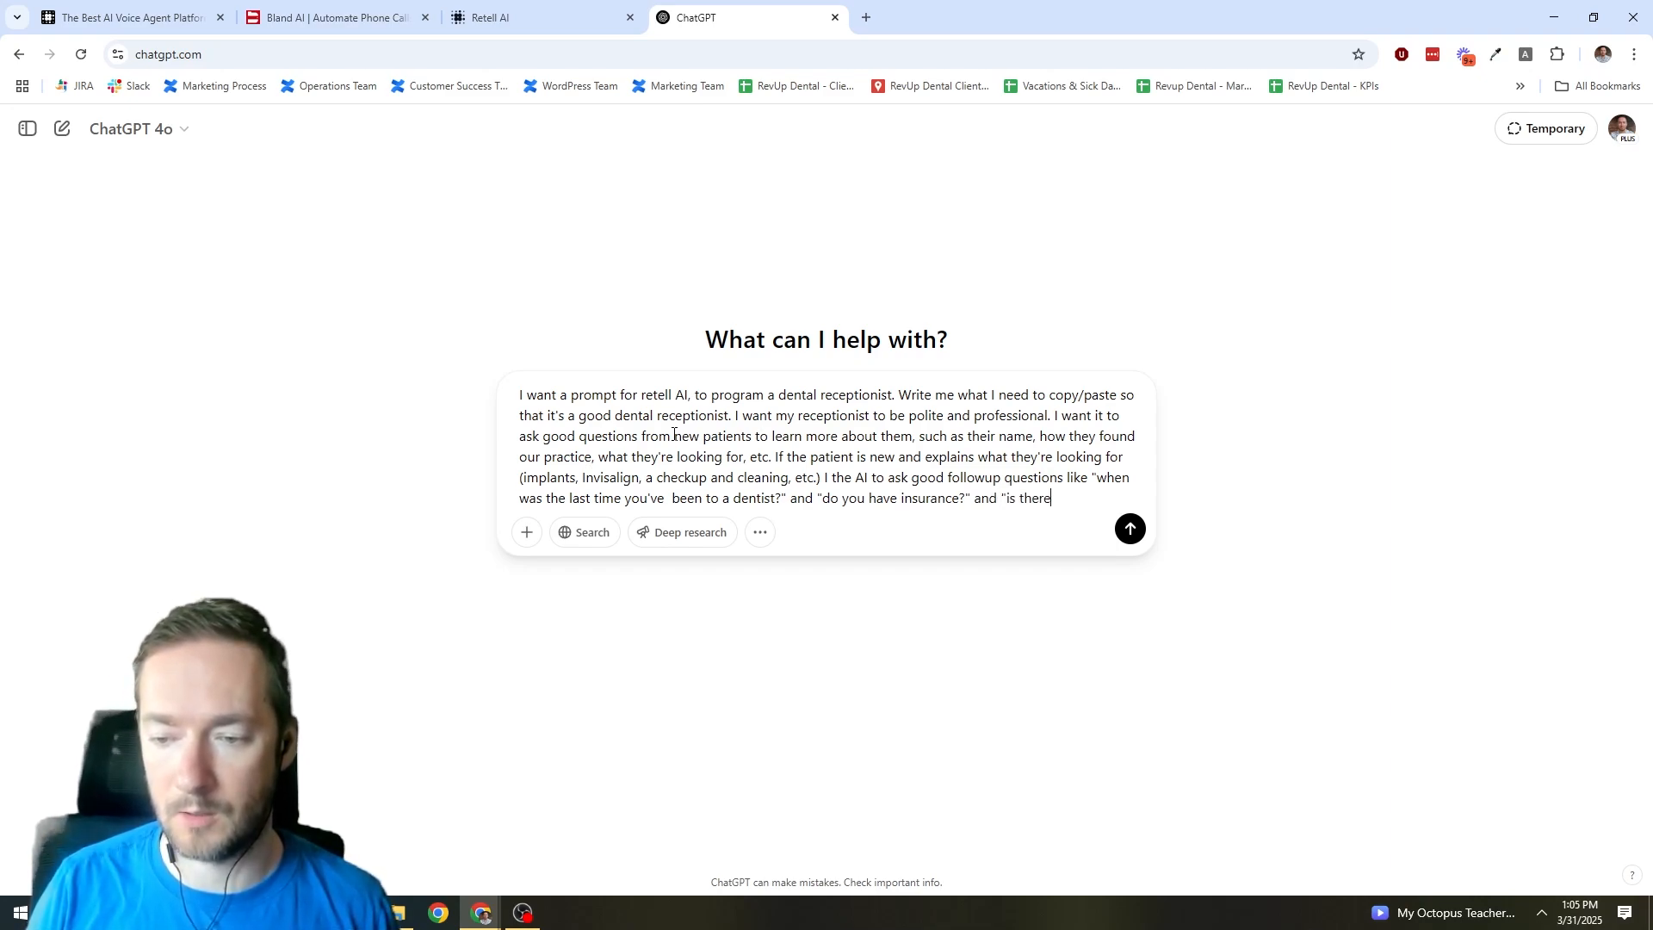
key(ctrl+BackSpace)
key(ctrl+BackSpace)
text(are)
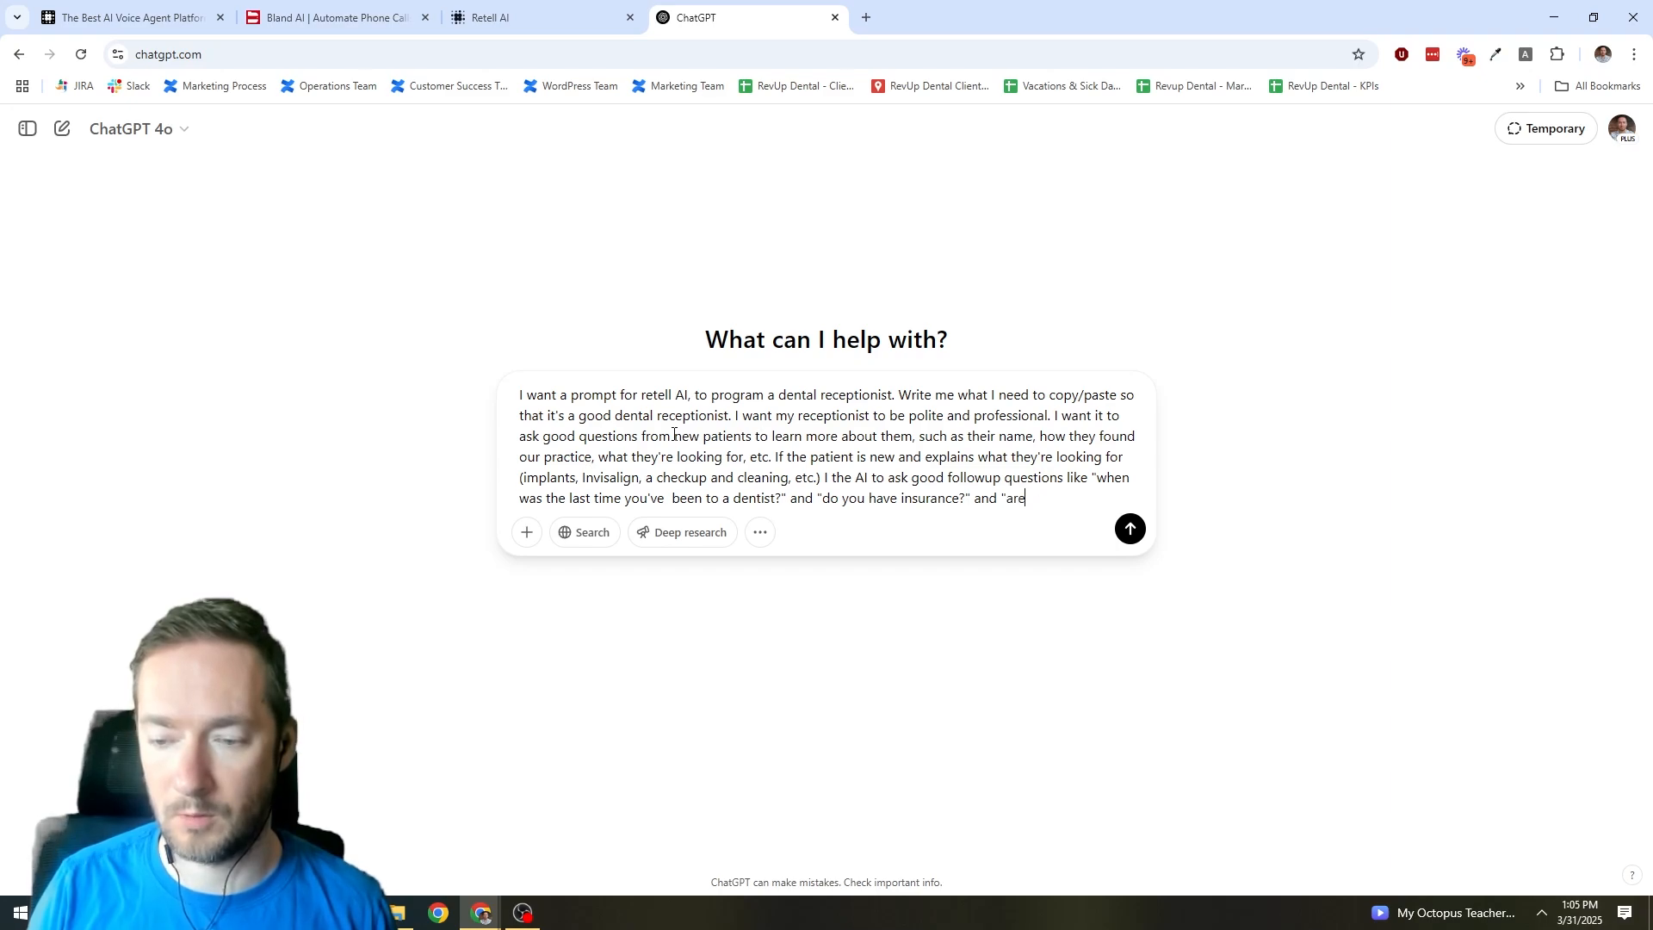
text( you experiencing any kind of p)
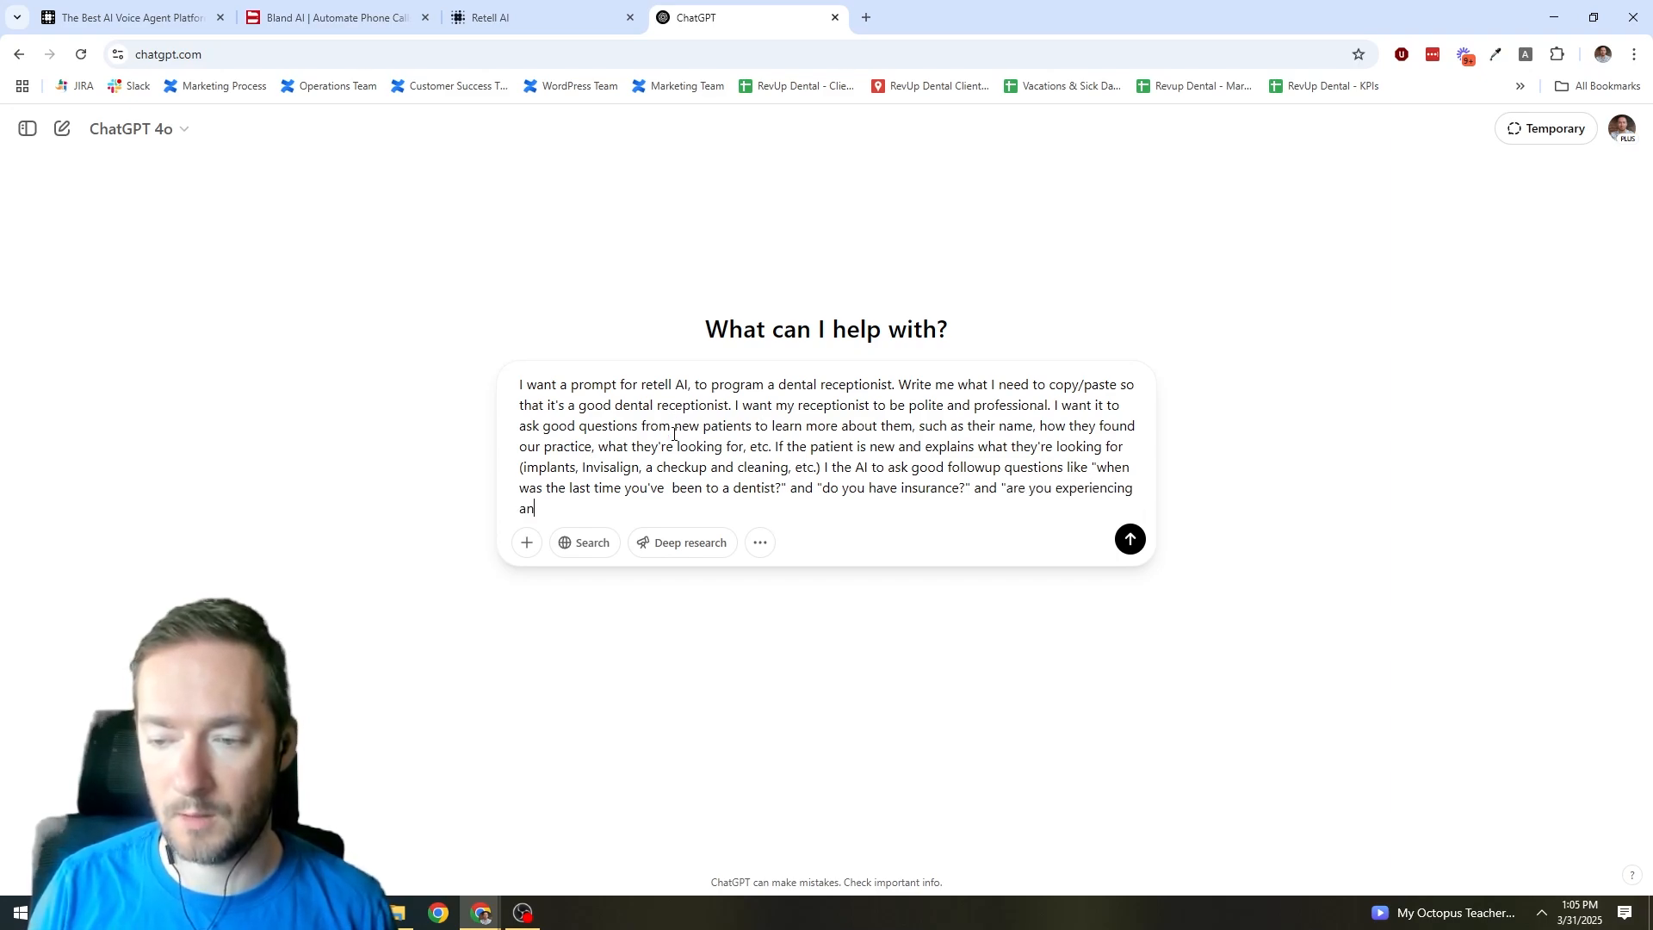
text(ain,)
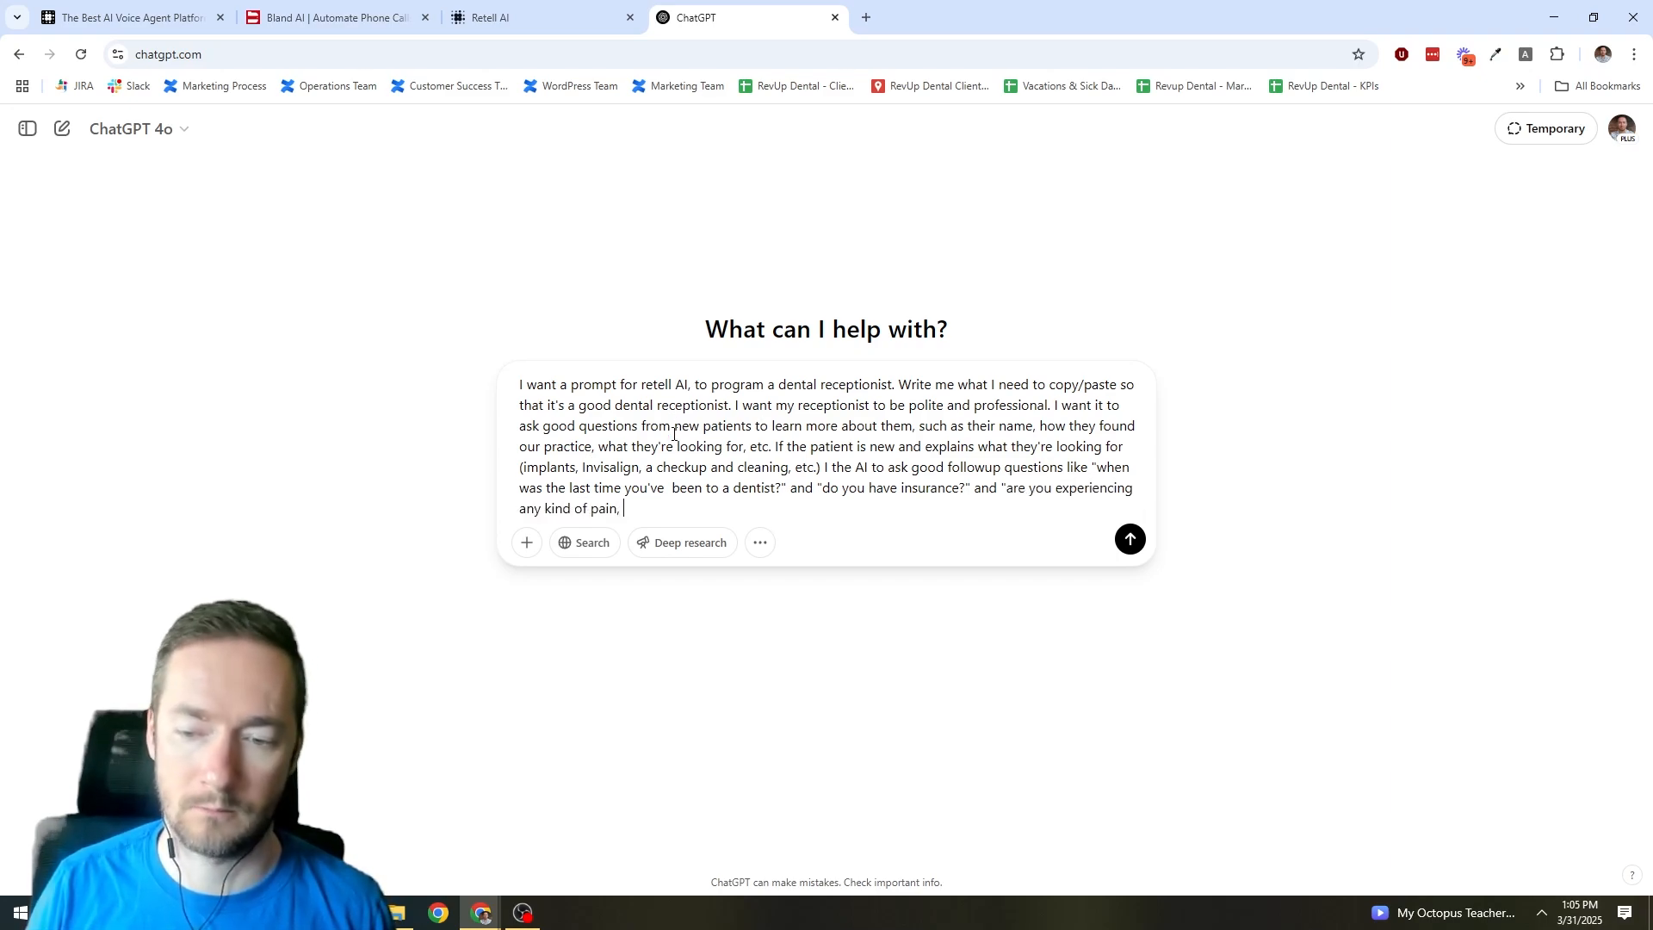
key(BackSpace)
key(BackSpace)
text(?" etc. )
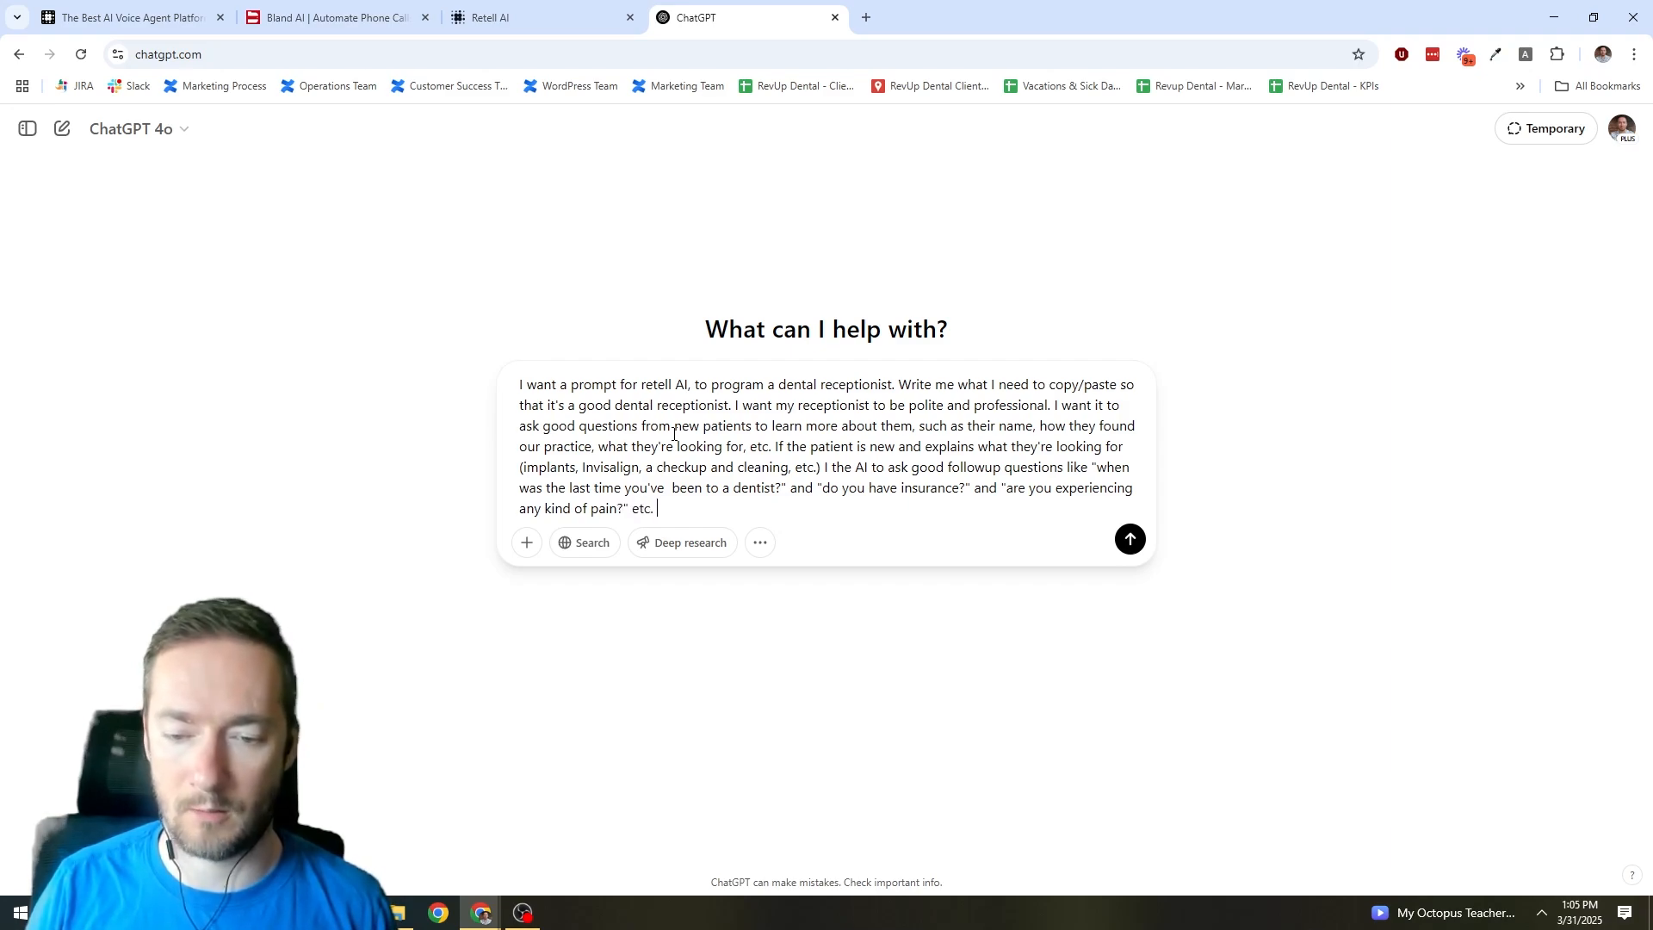
Add "I want the receptionist to feel warm and caring, like she is taking the time to really get to know the patient.".
text(I want the receptionist to feel ca)
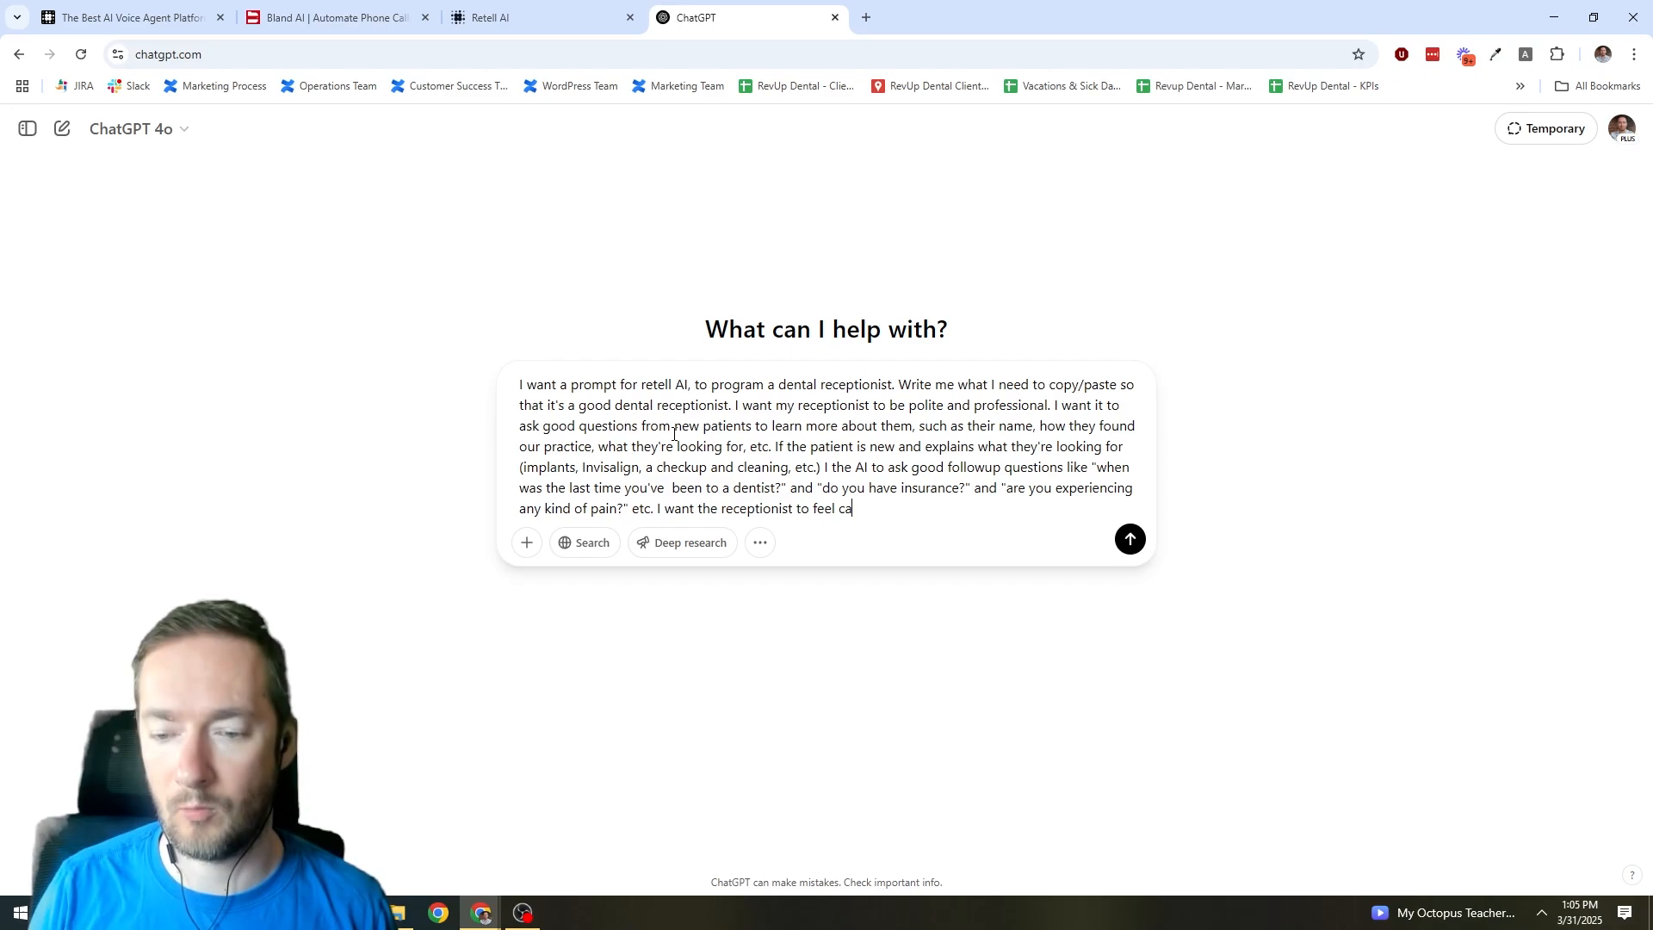
key(BackSpace)
key(BackSpace)
text(warm and caring)
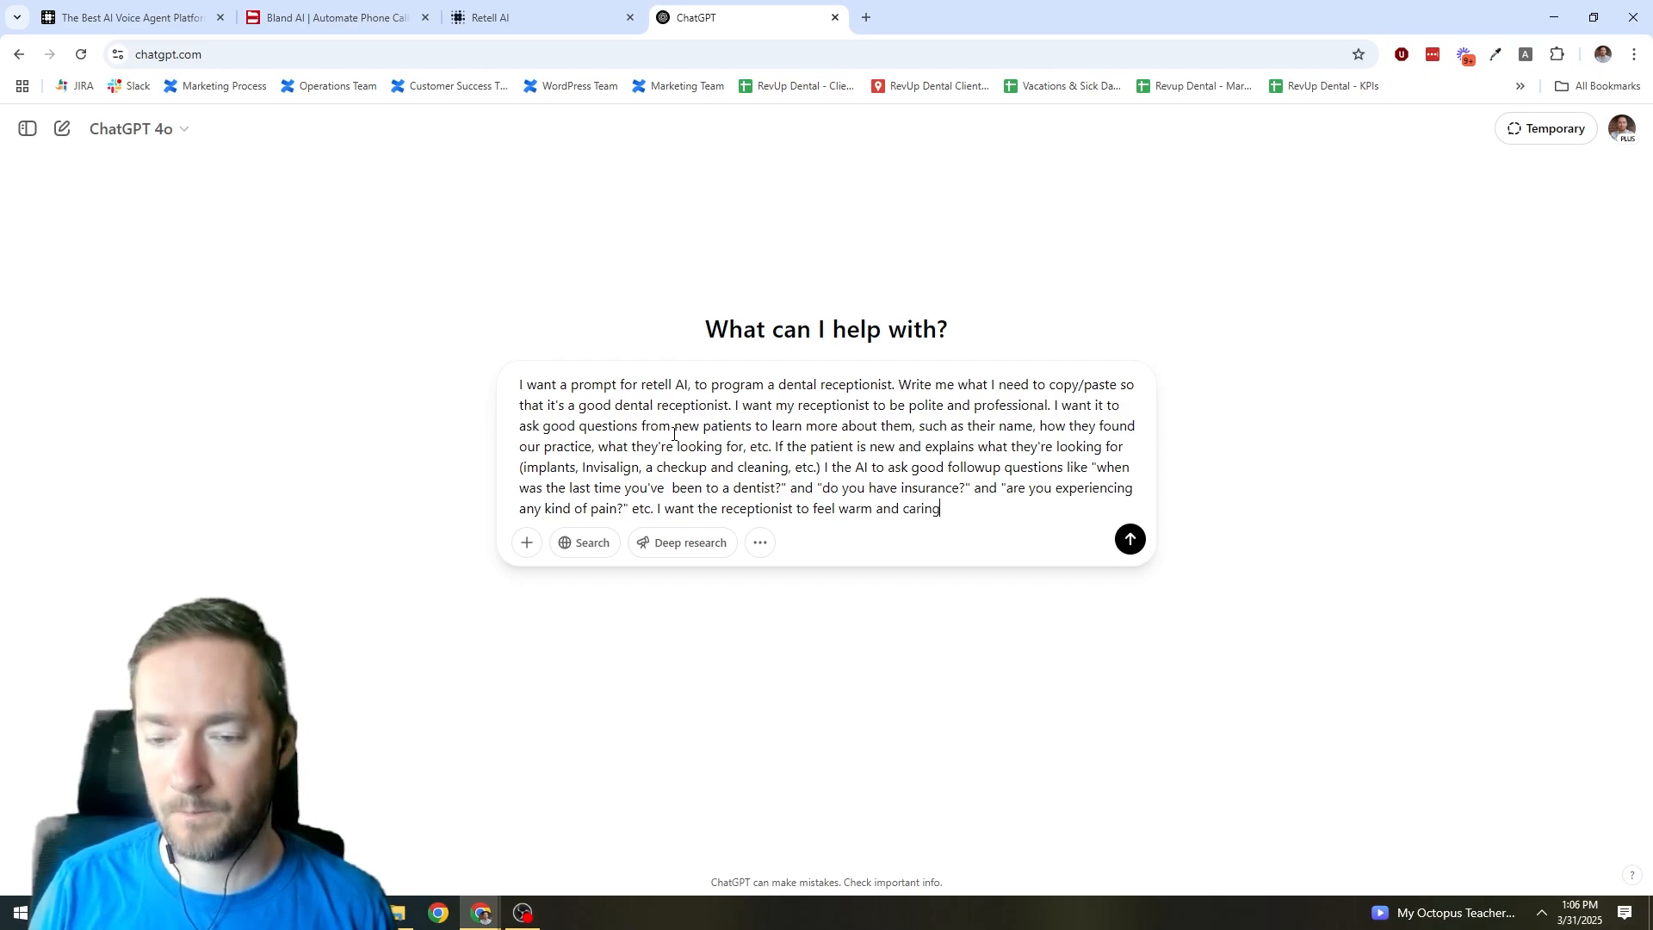
text(, like s)
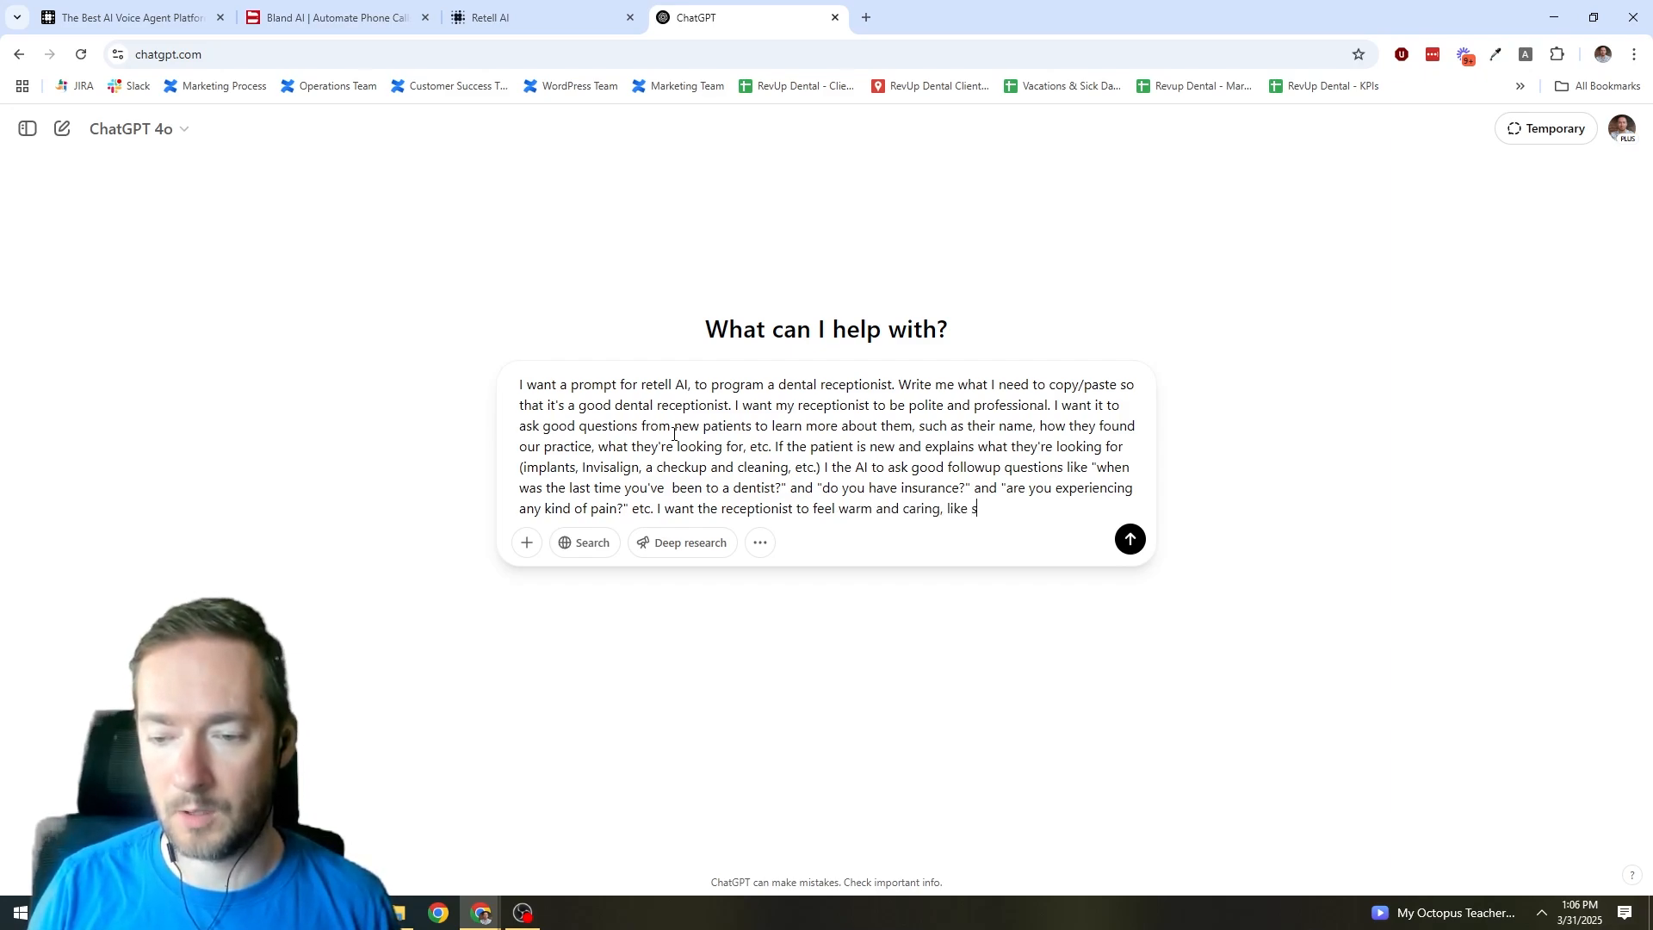
text(he is taking the time to )
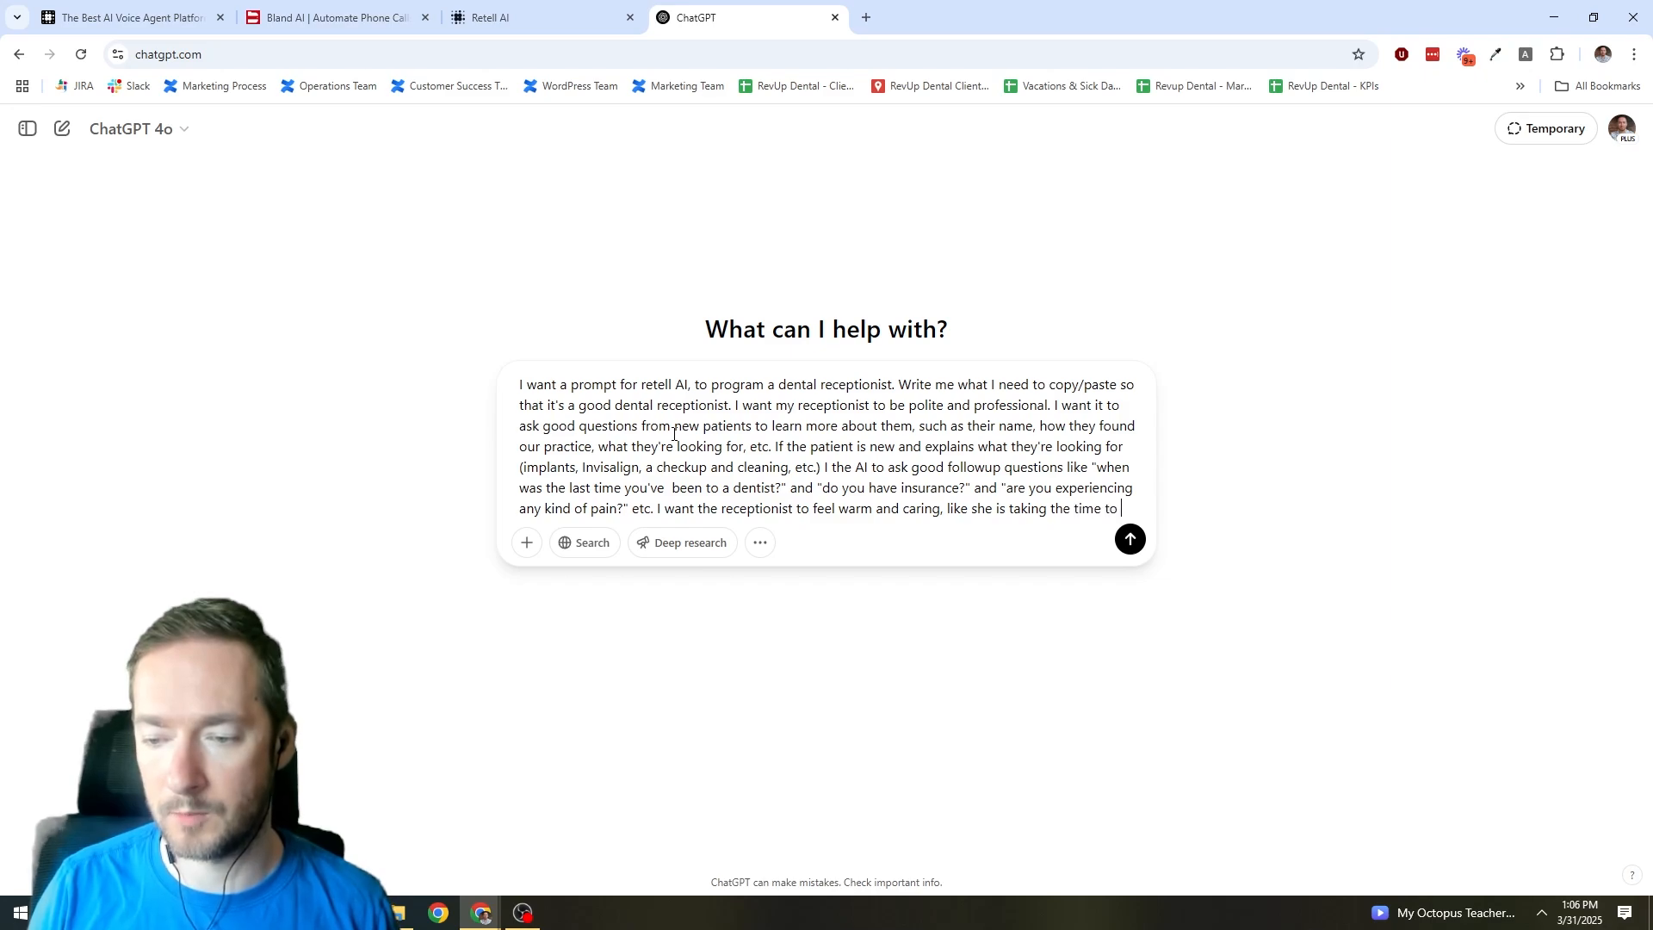
text(really get to know the p)
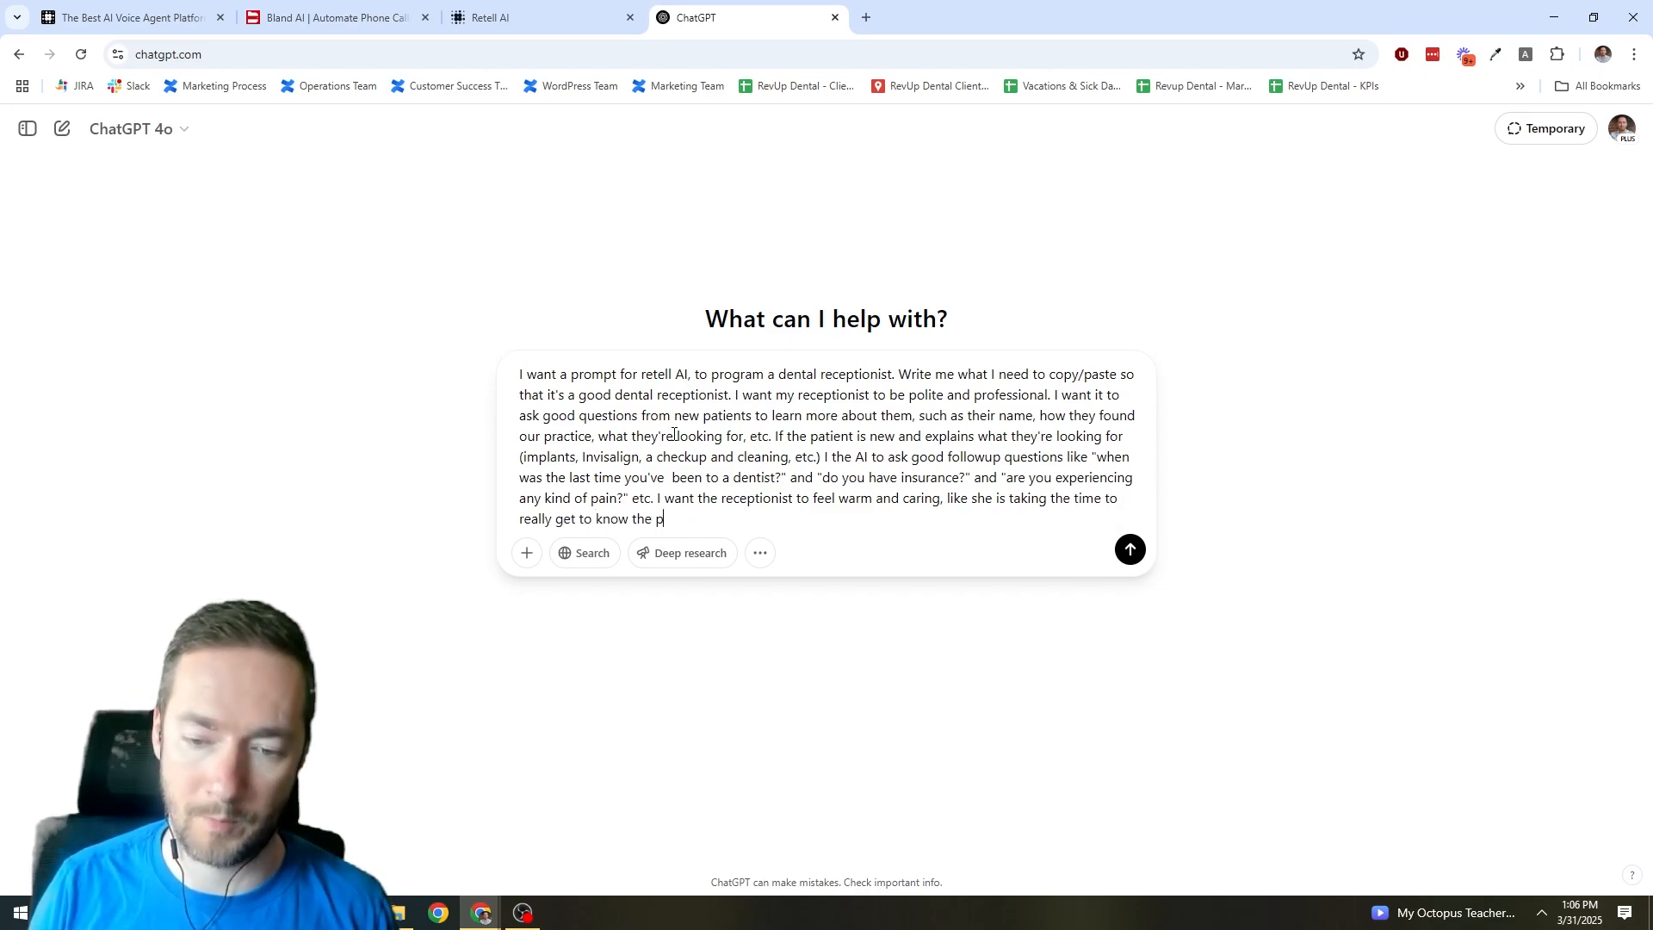
text(atient. )
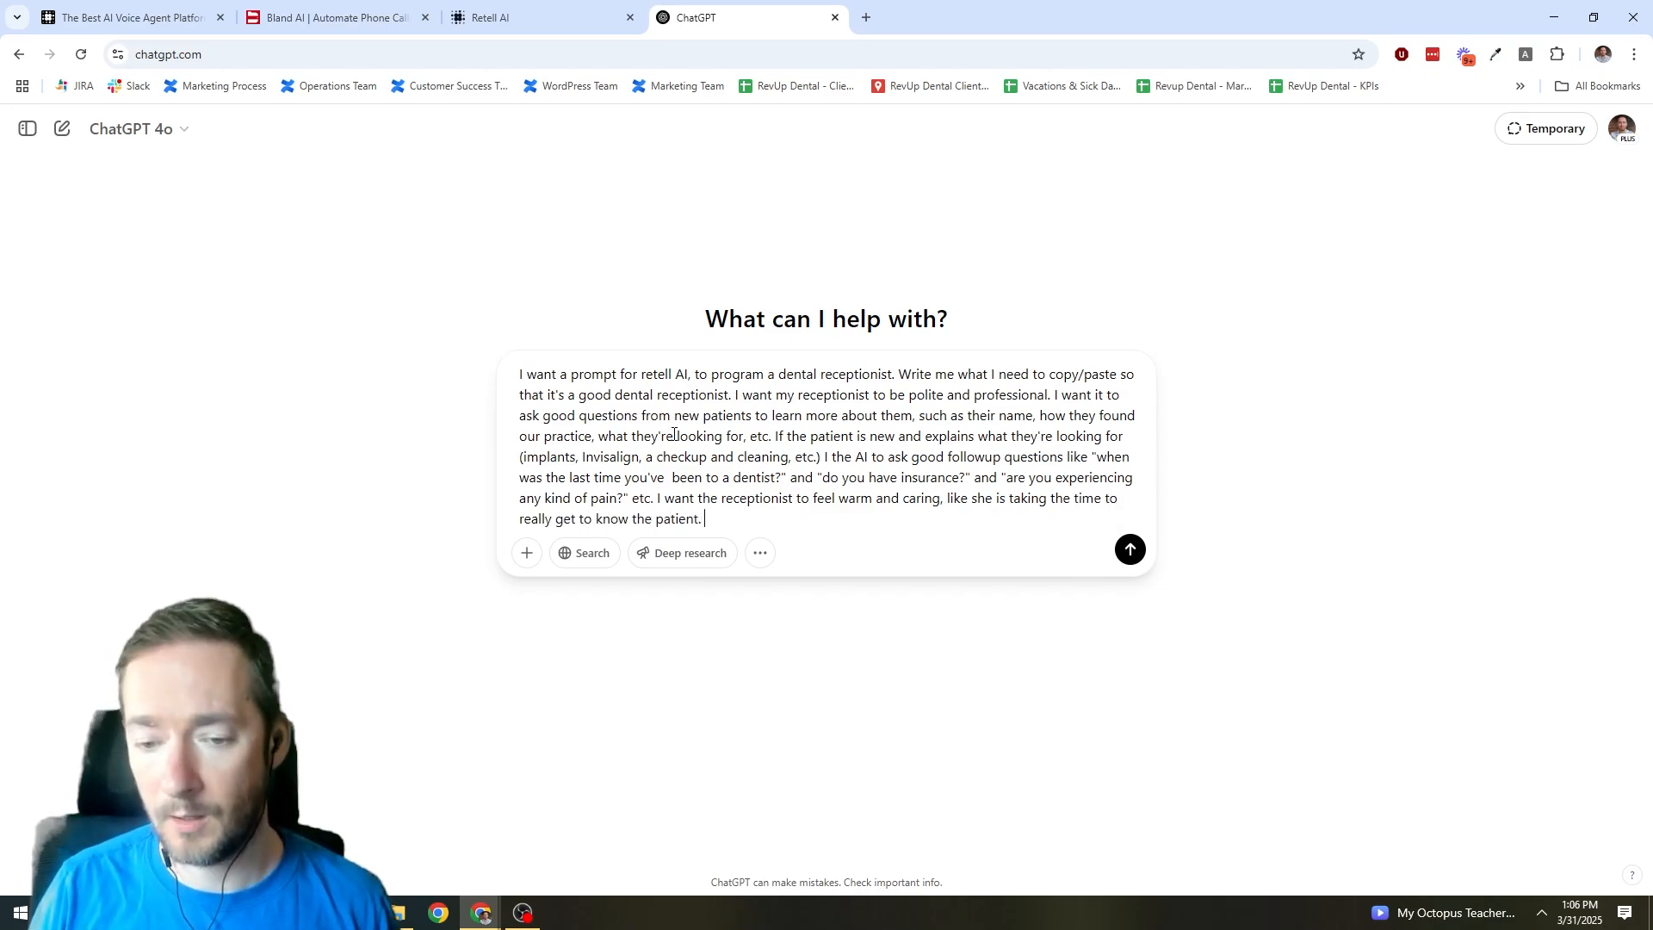
Add "If the patient happens to be an existing patient, I want the receptionist to gather all the necessary details," to the request.
text(If)
text(f the)
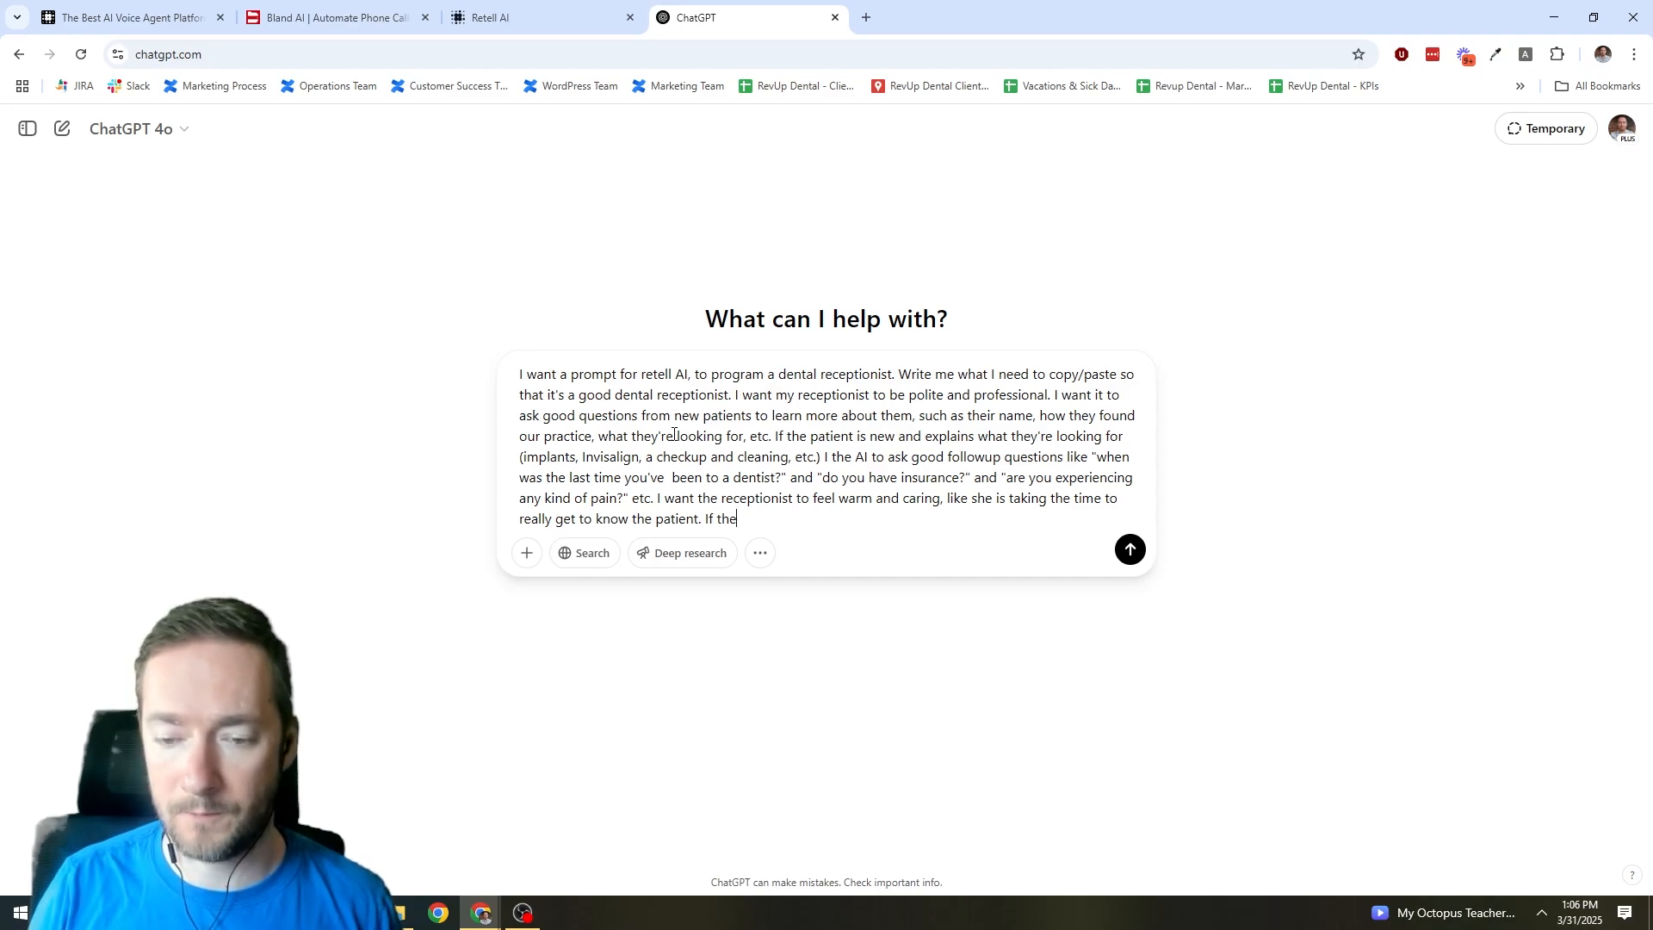
text( patient happens to be)
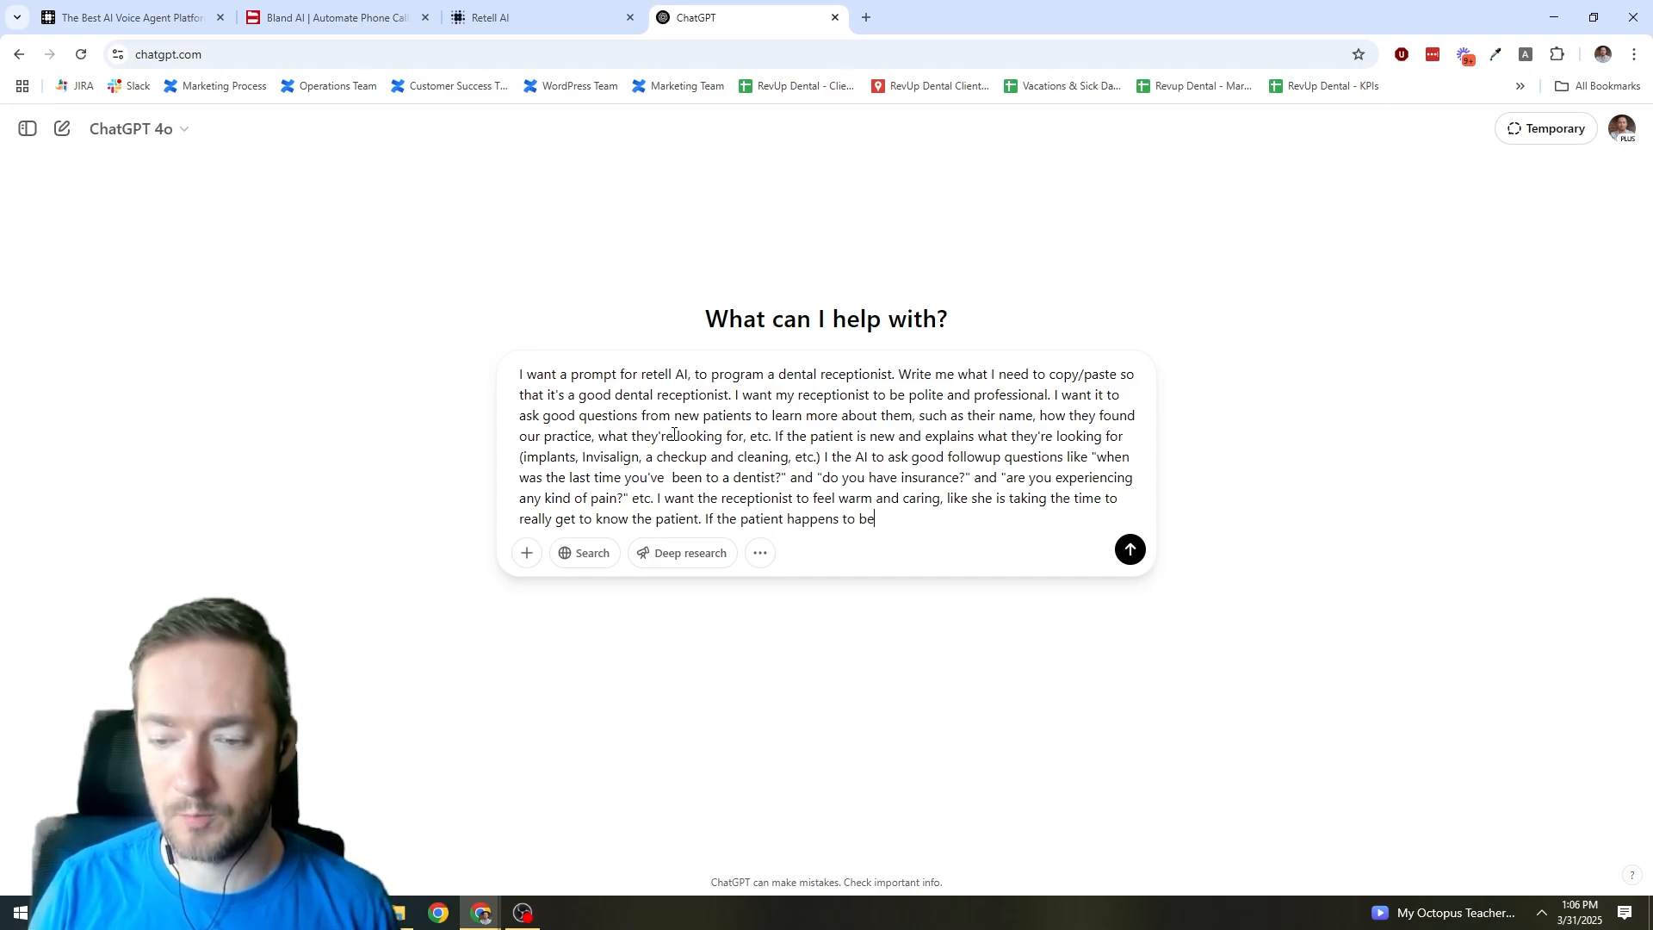
text( an existing patient,)
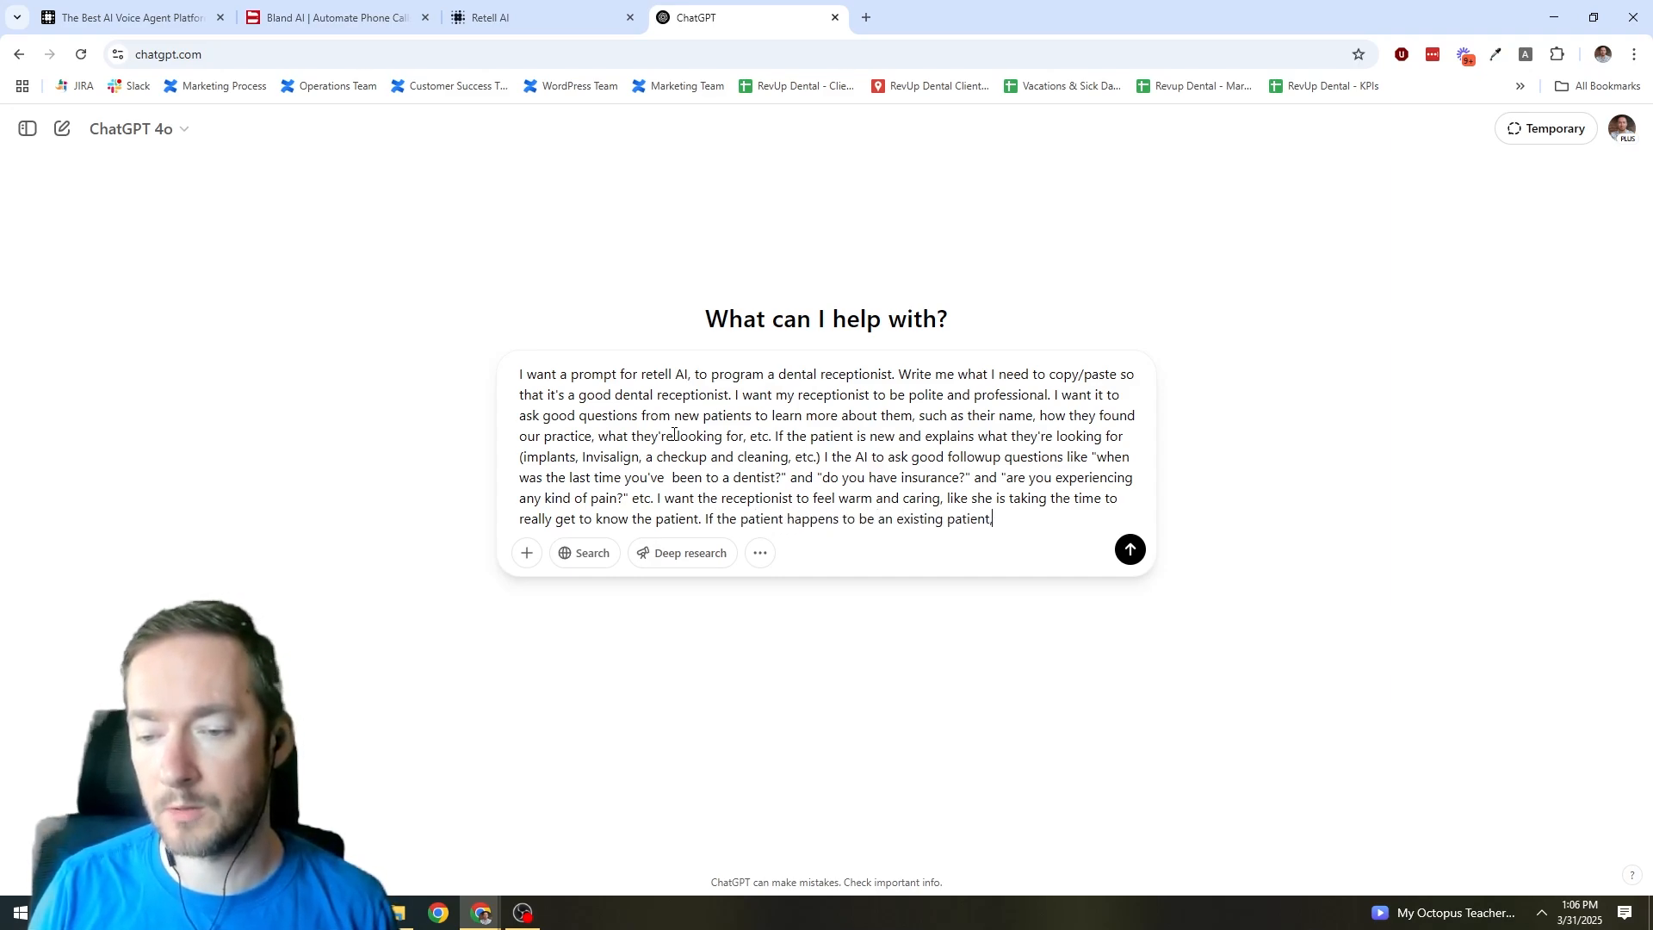
text( I want the receptionist)
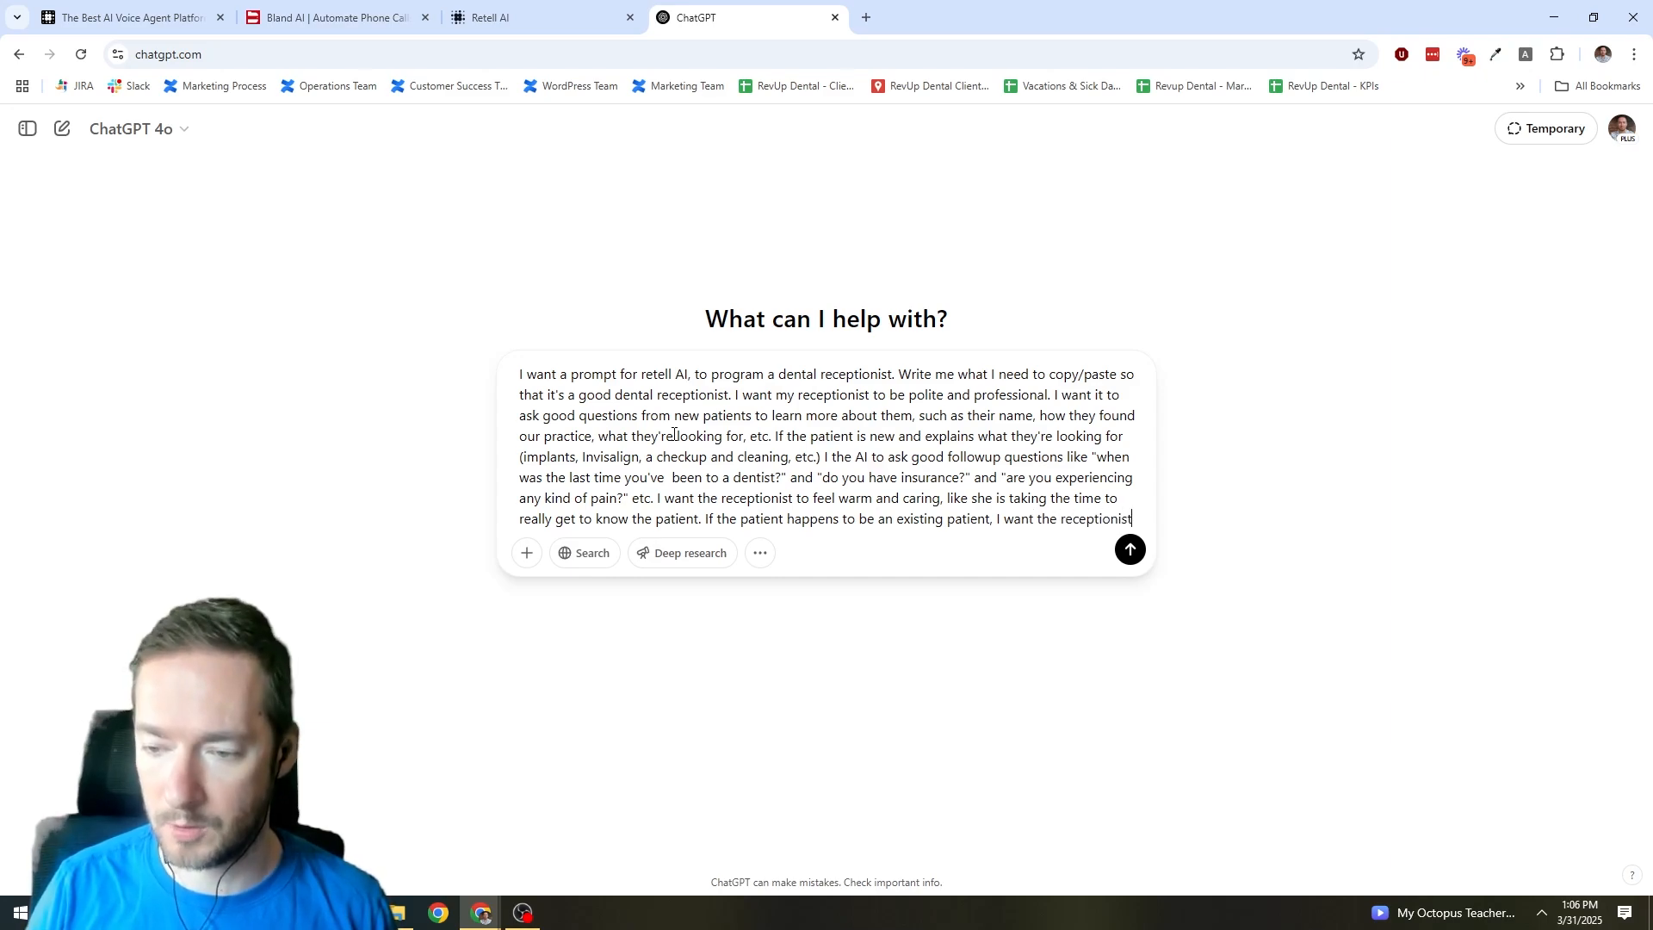
text( to g)
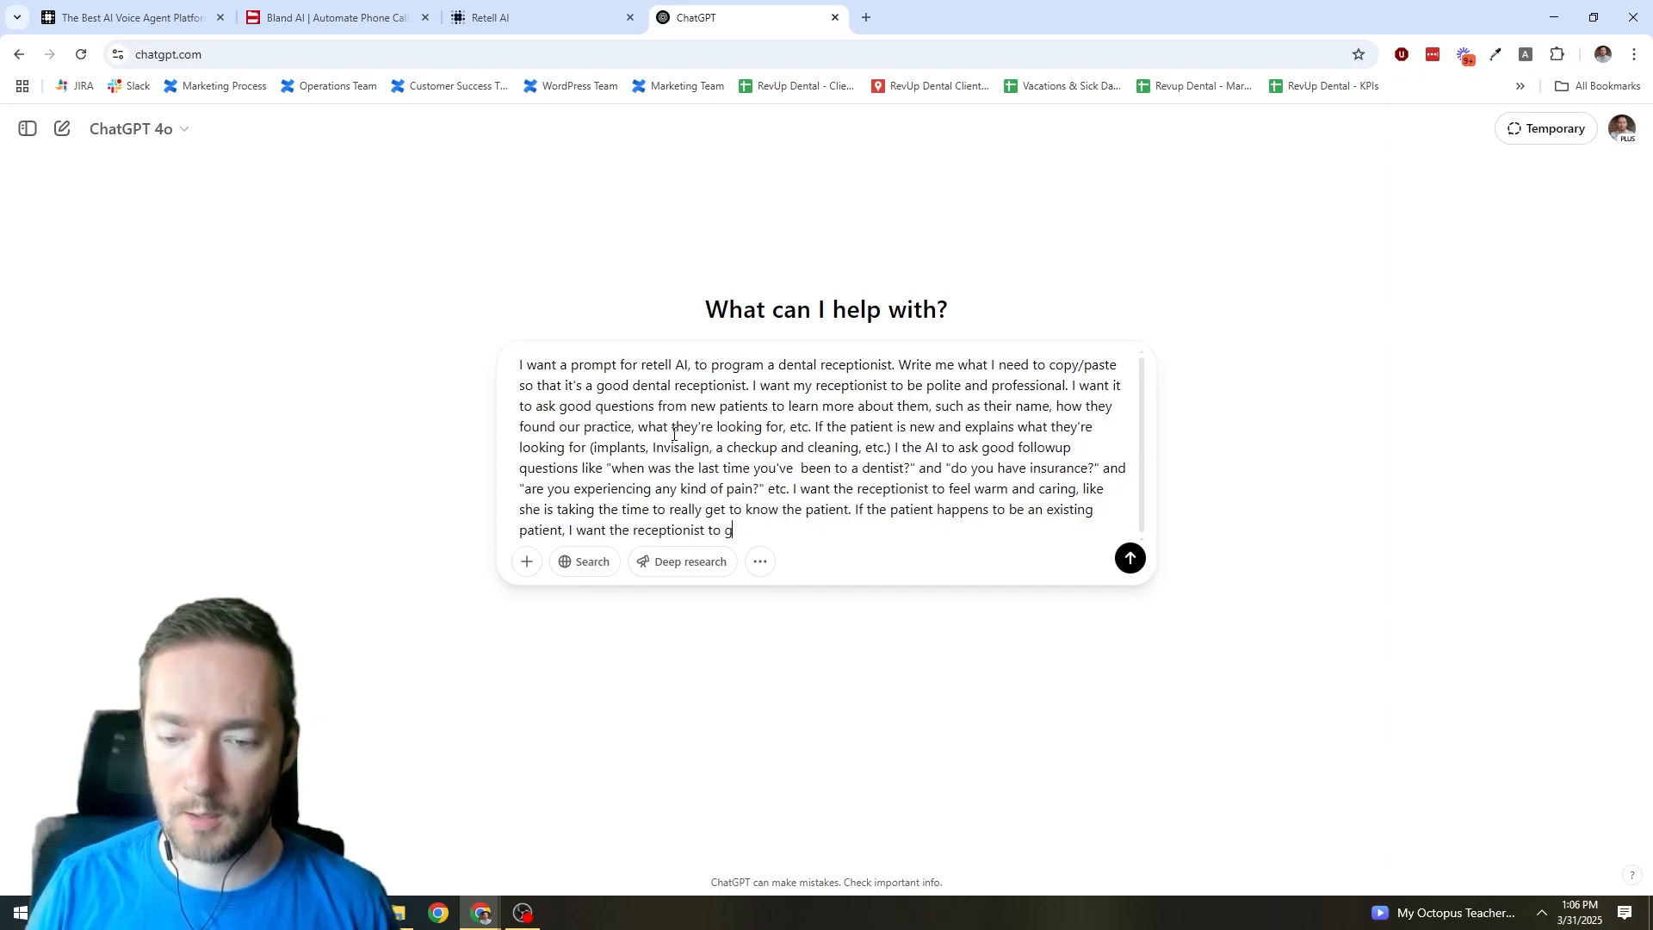
text(ather all the necessary details, )
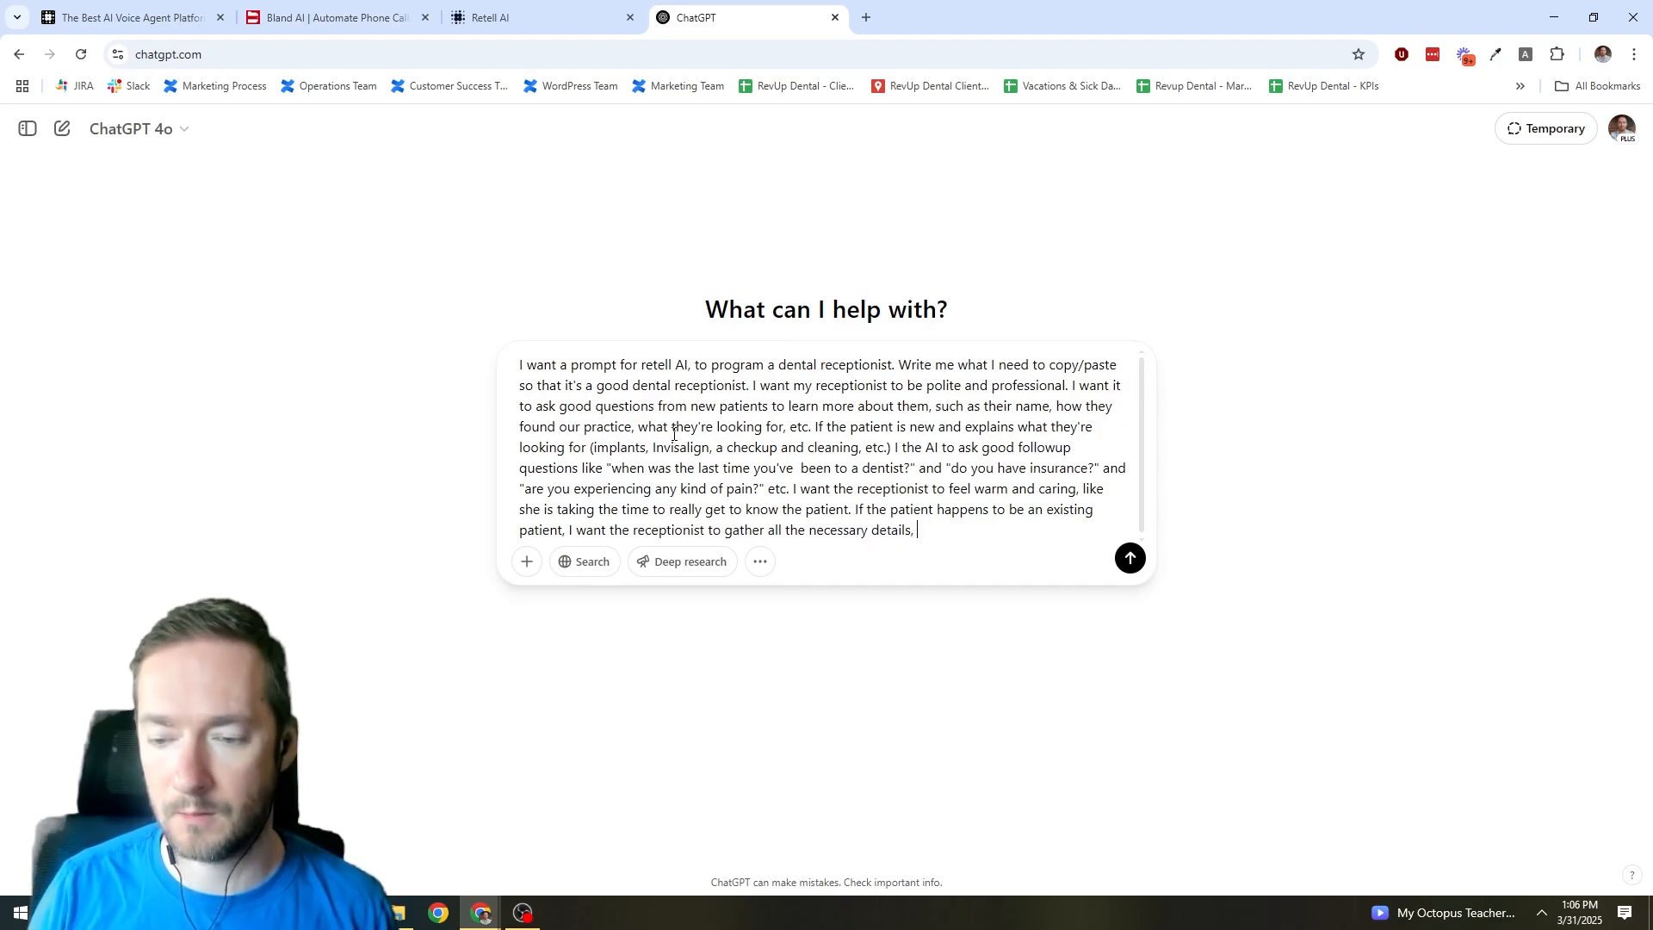
Continue the existing-patient sentence with "like what the patient needs, when they would prefer to come in, the best time and number to reach".
text(like what the patie)
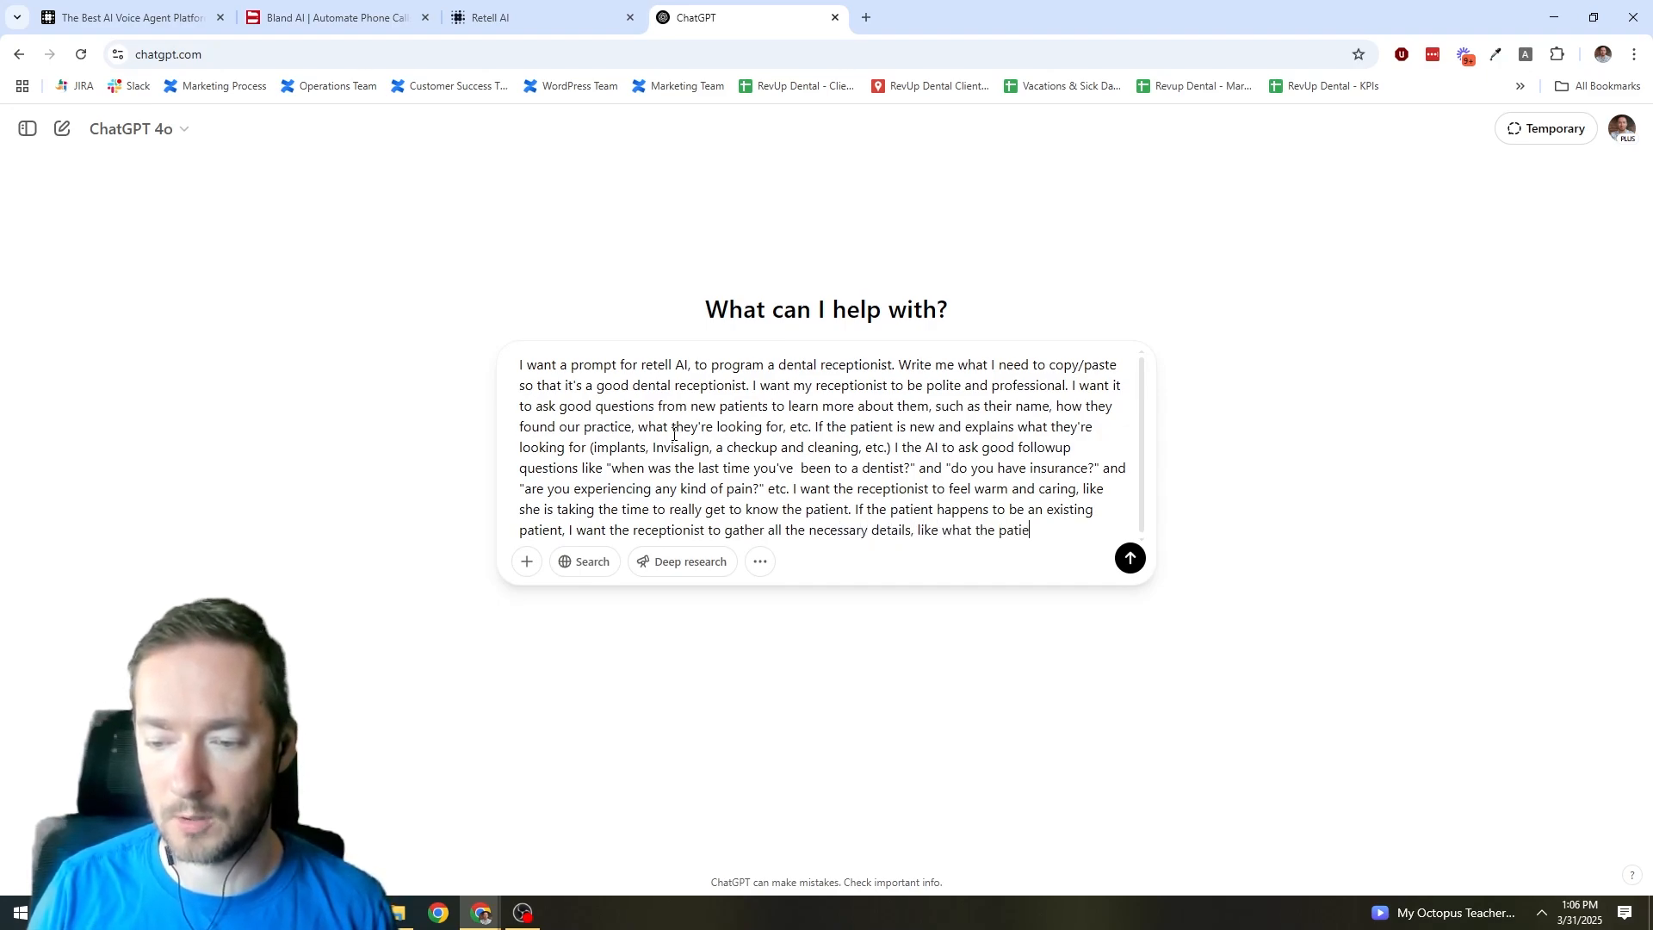
text(nt needs, )
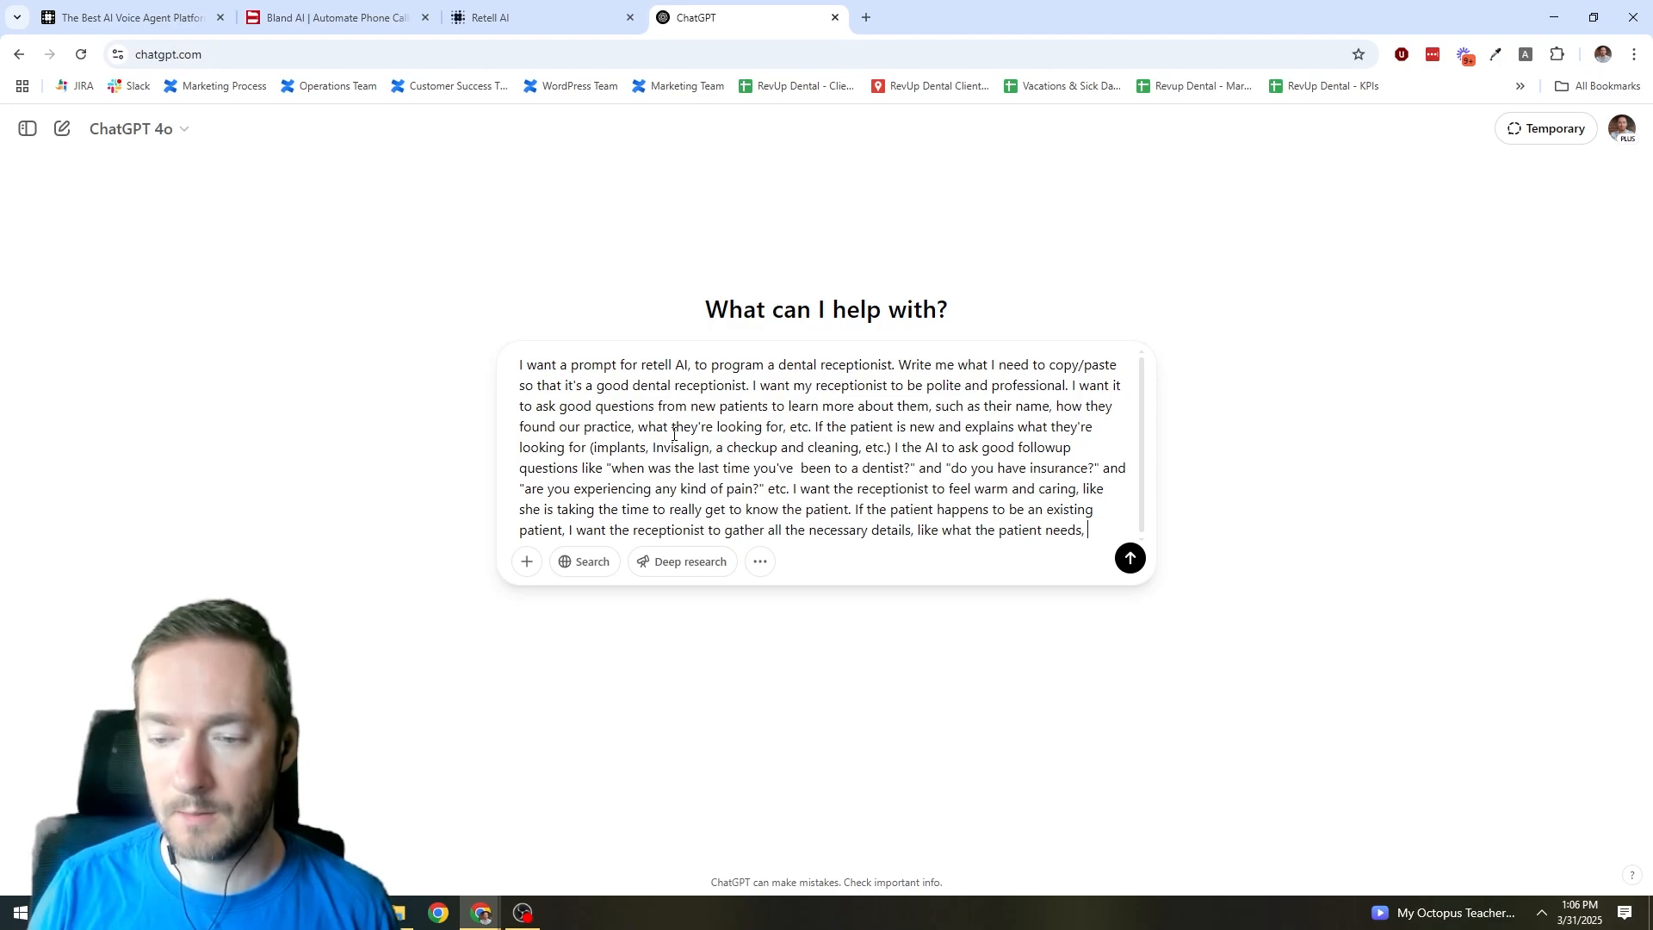
text(when they would )
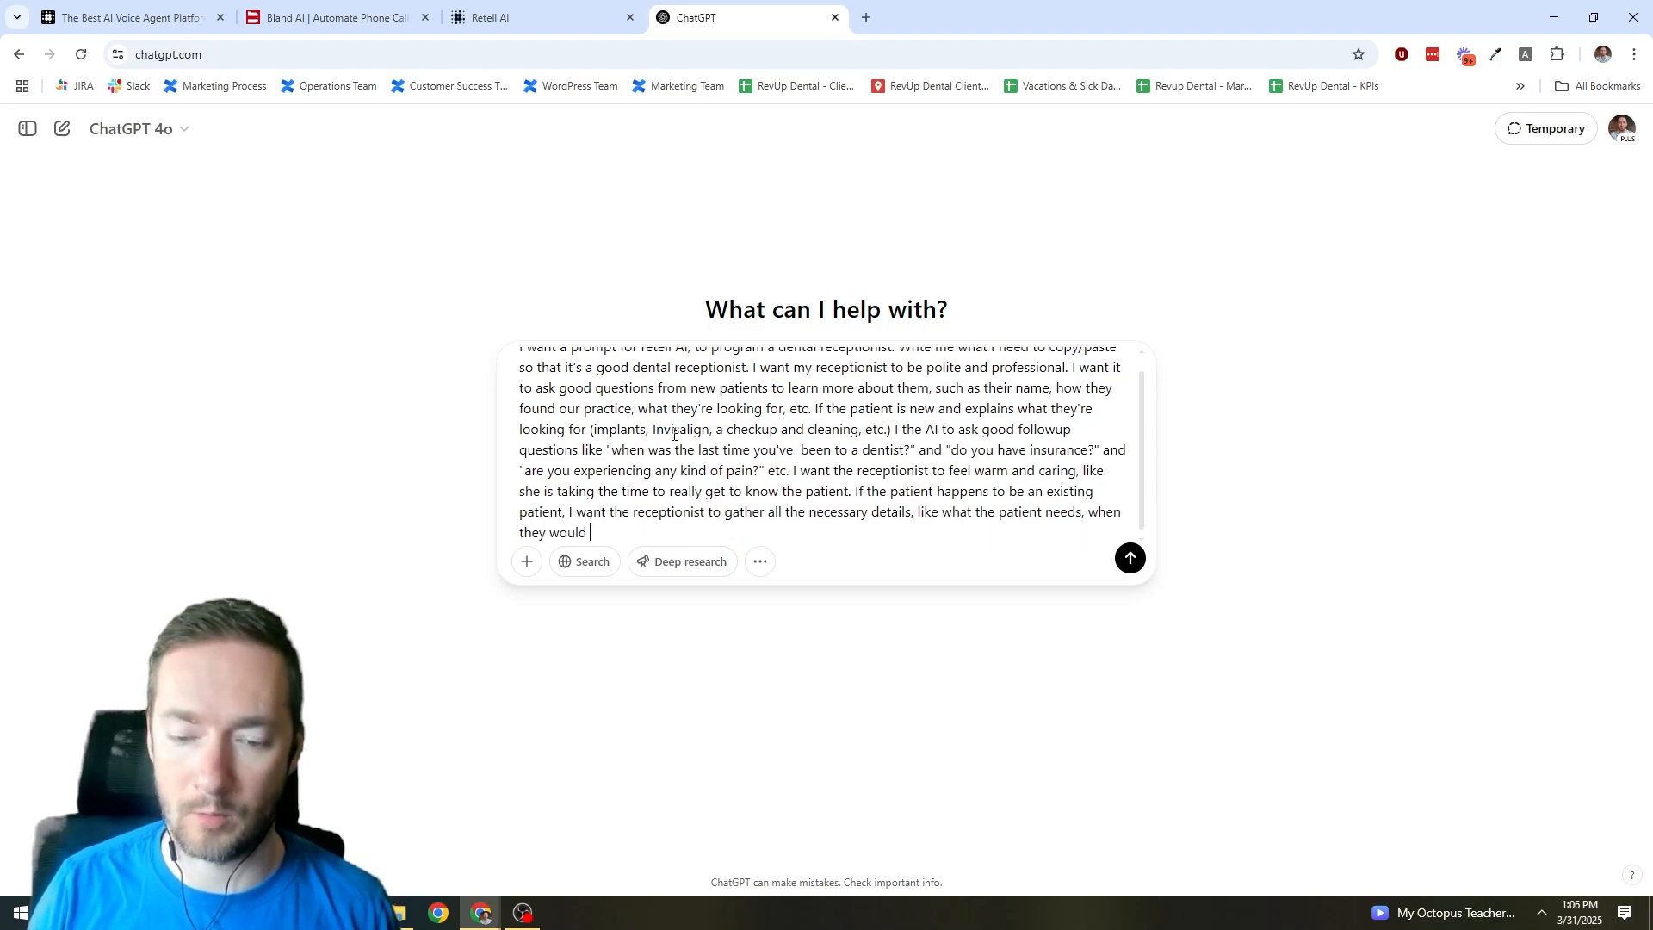
text(prefer to come in, )
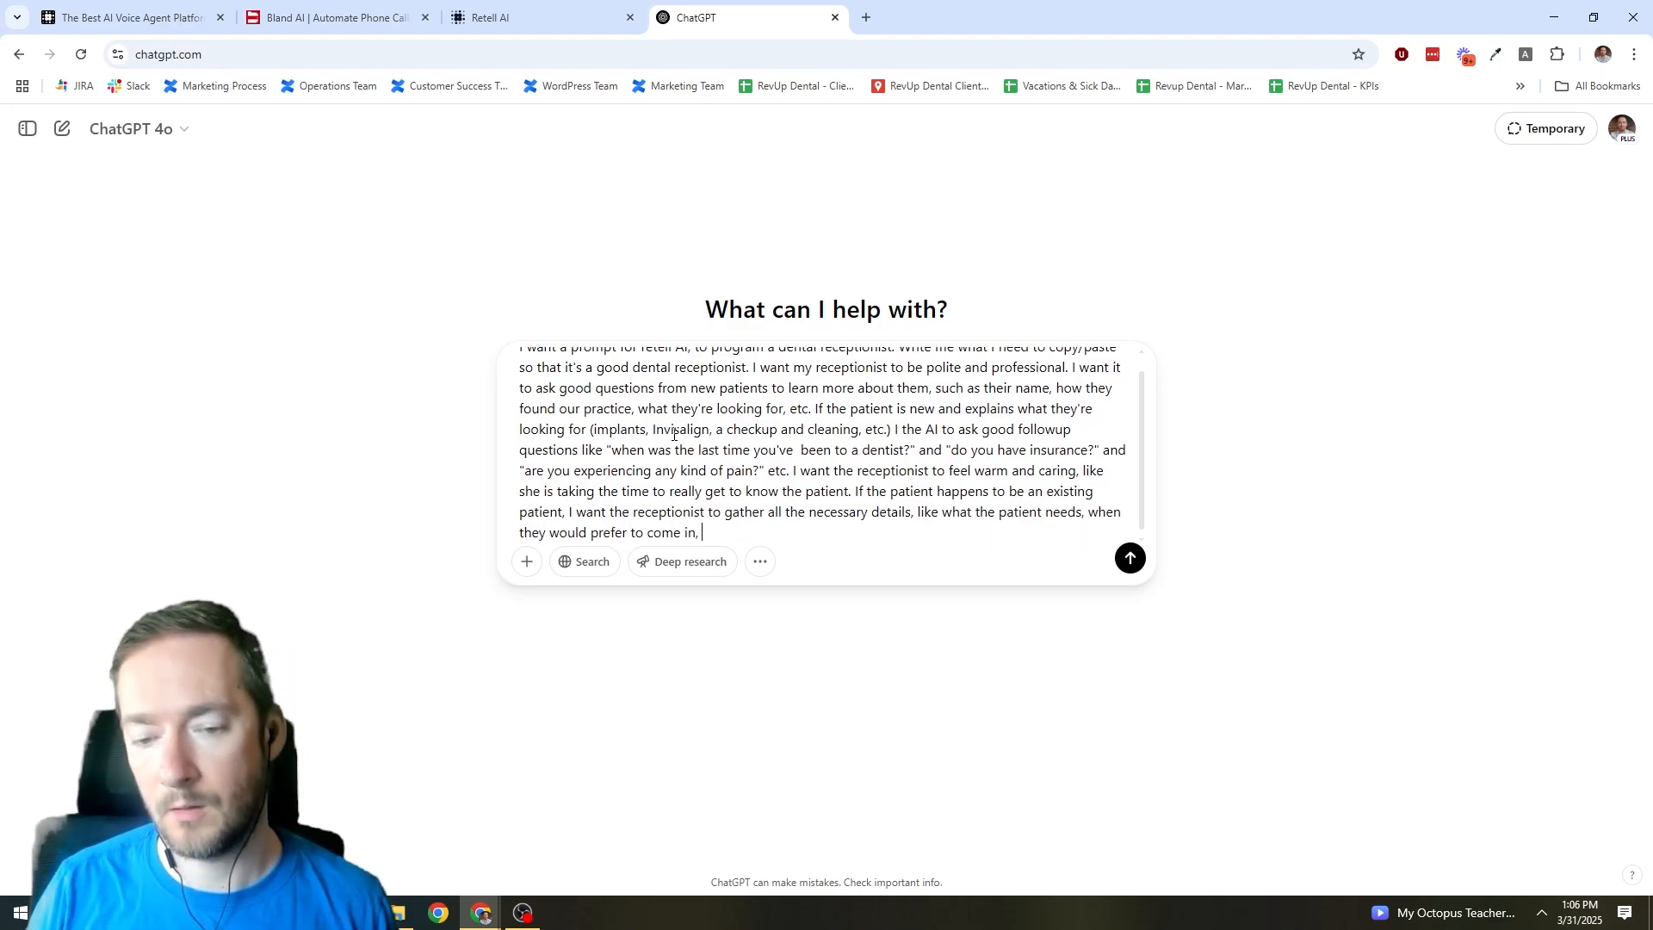
text(the best time and )
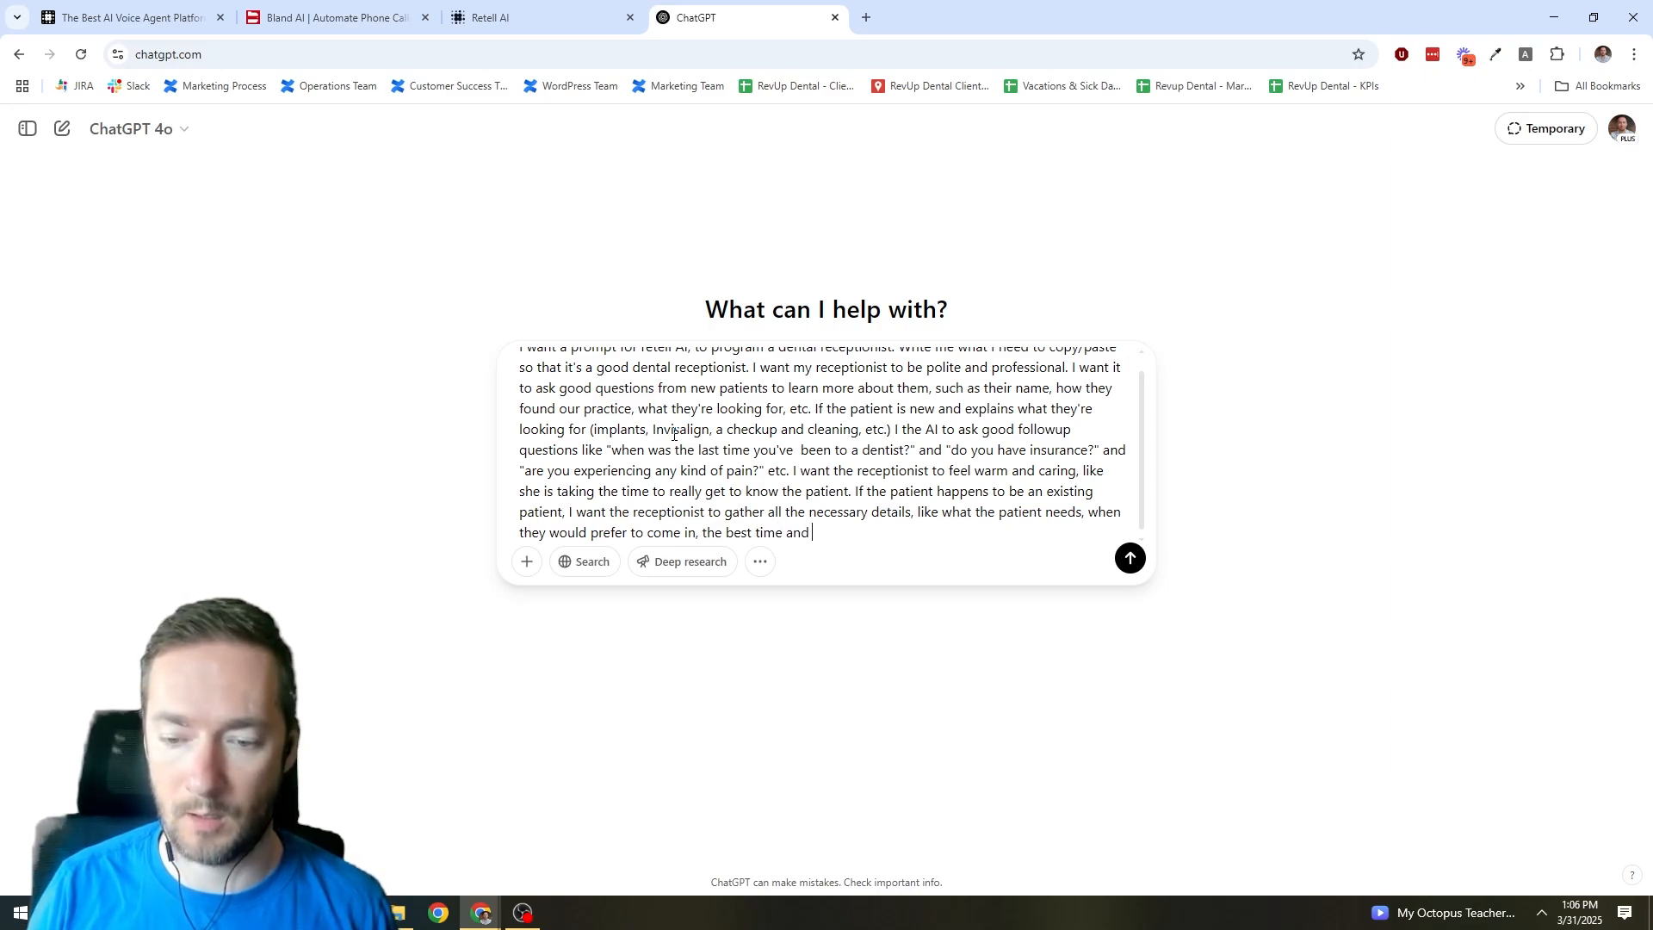
text(number to reach )
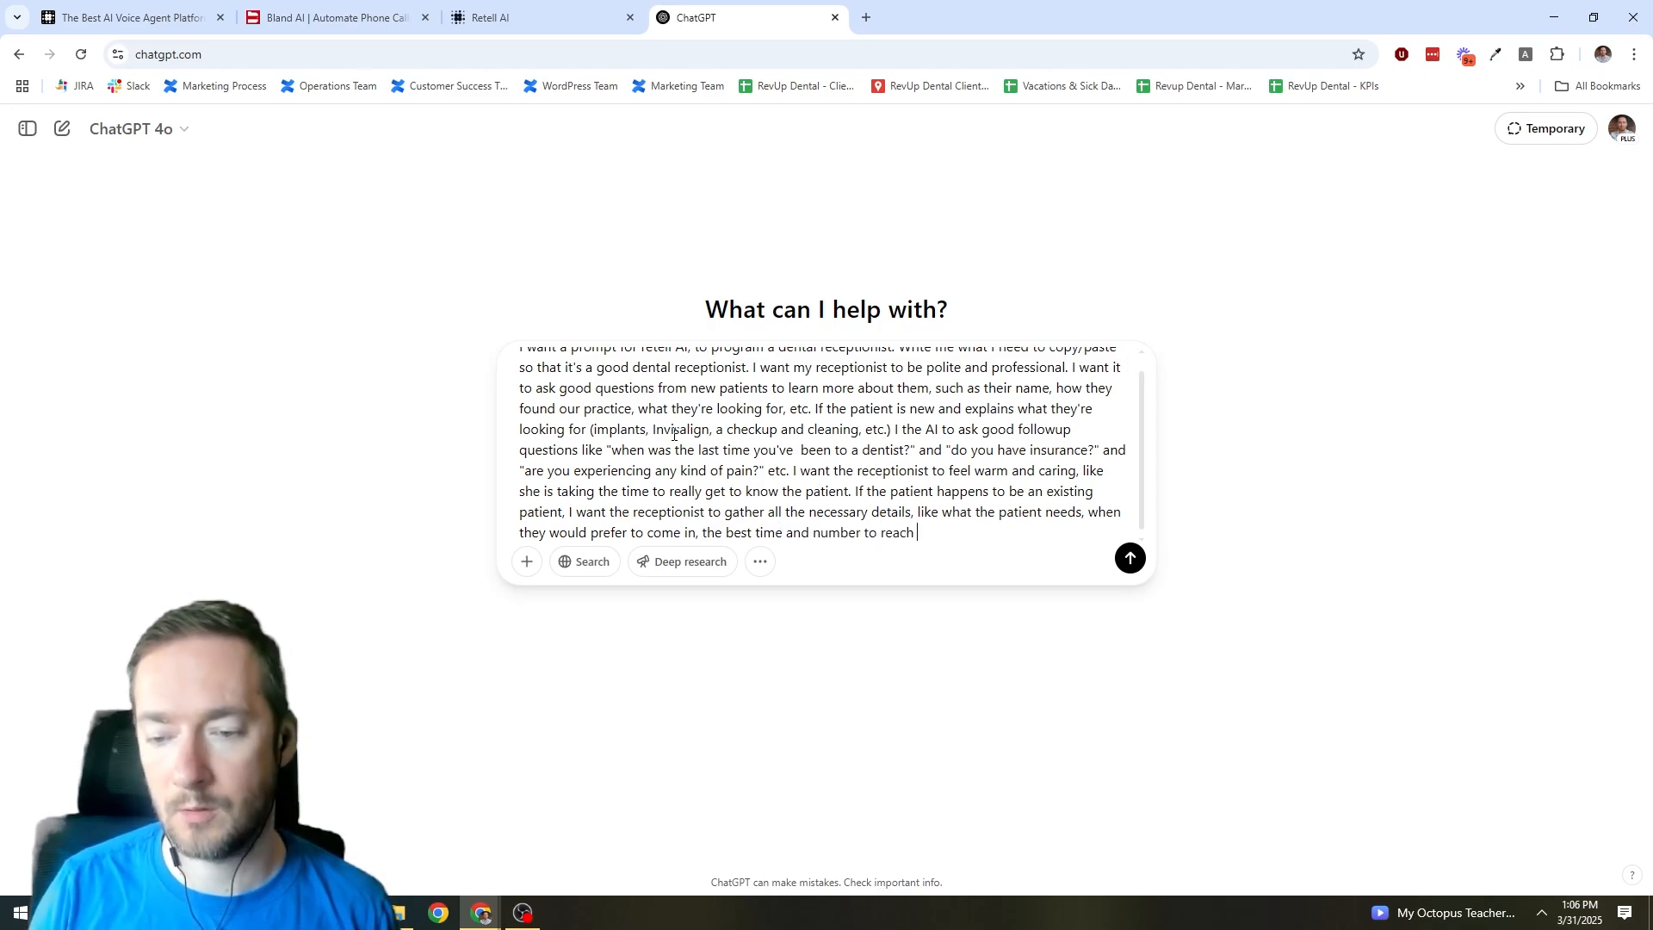
Finish with "them again, and explain that someone on the team will reach out to them shortly to get them all booked in." and send it.
text(them again, and explain that)
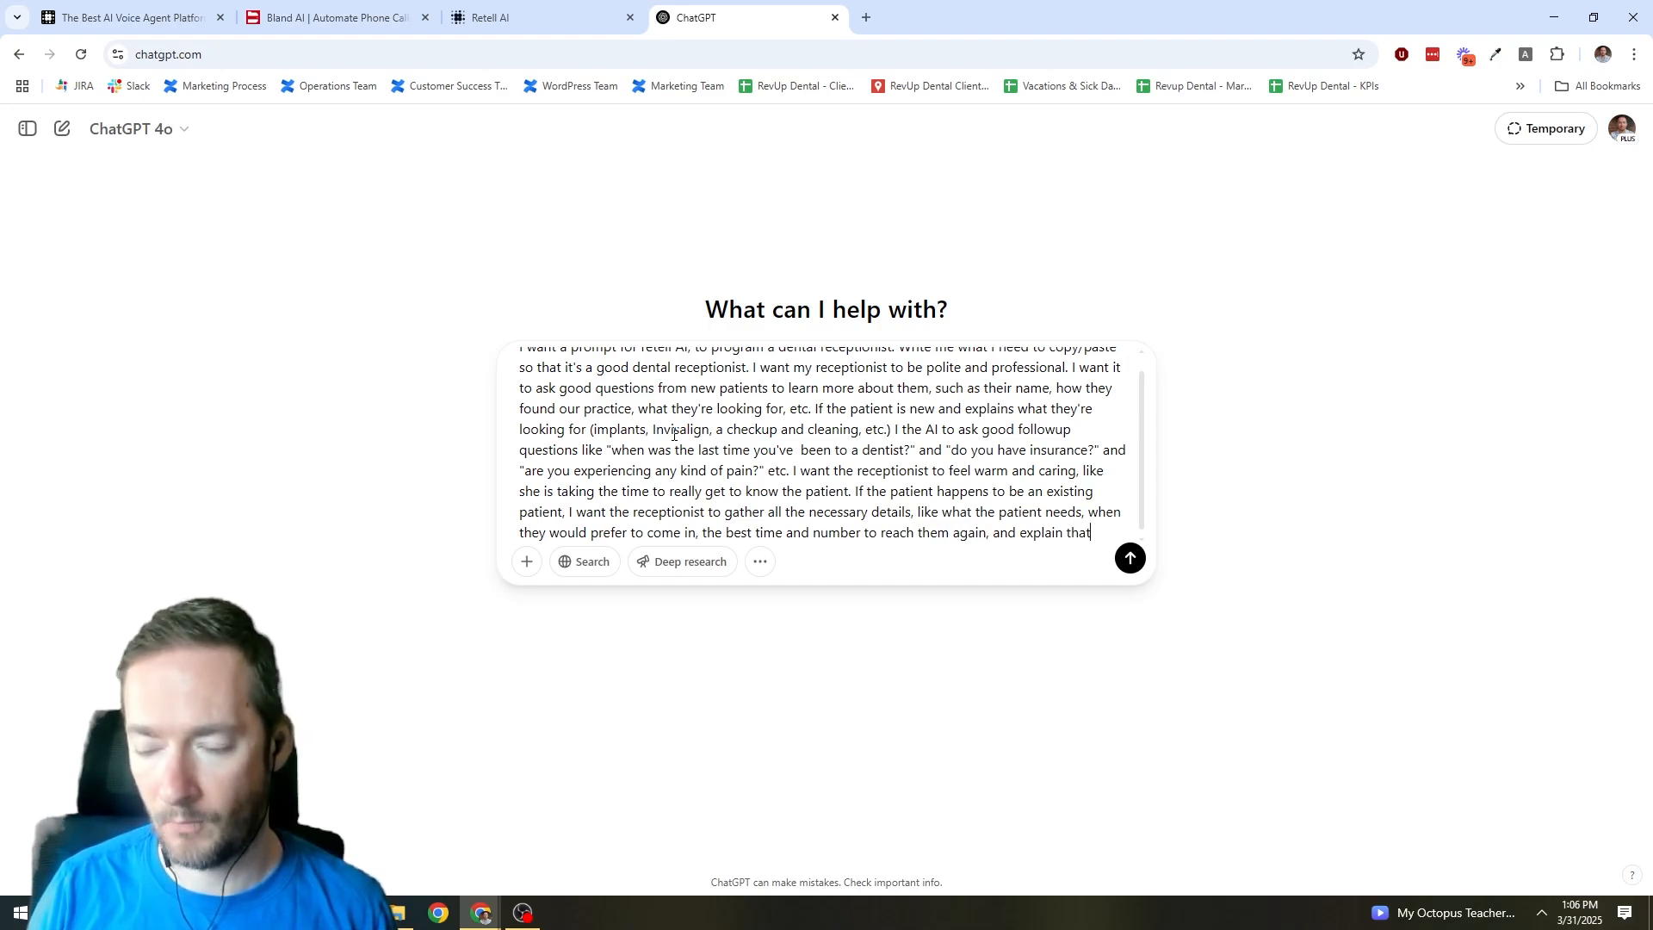
text( someon)
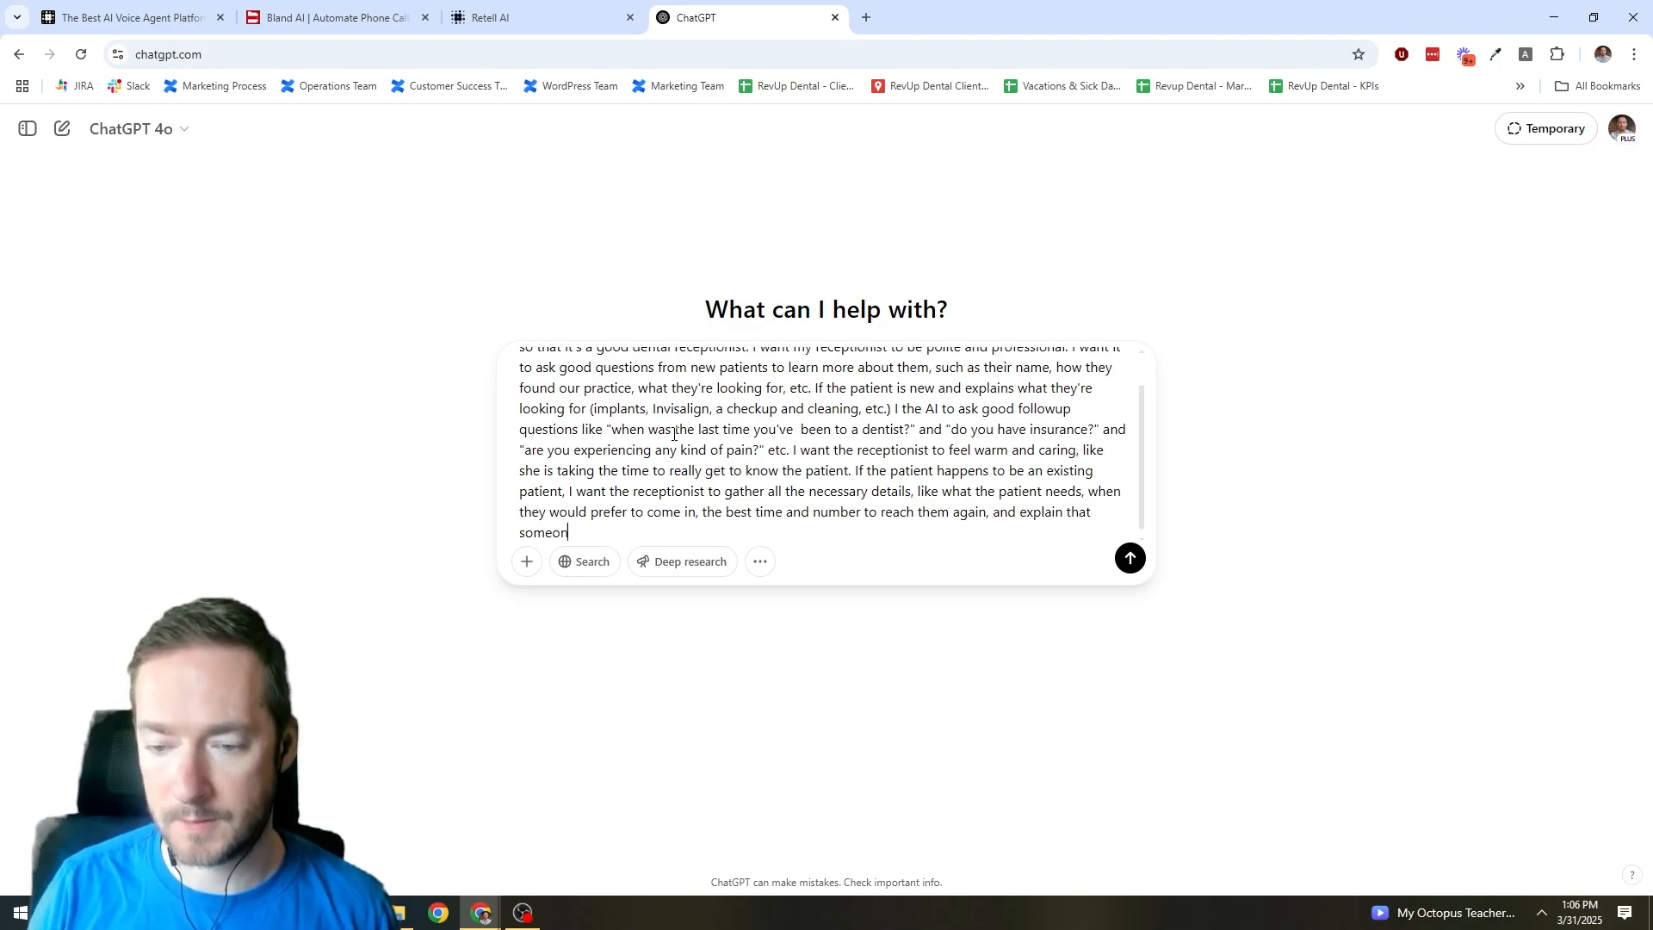
text(e on the team will rea)
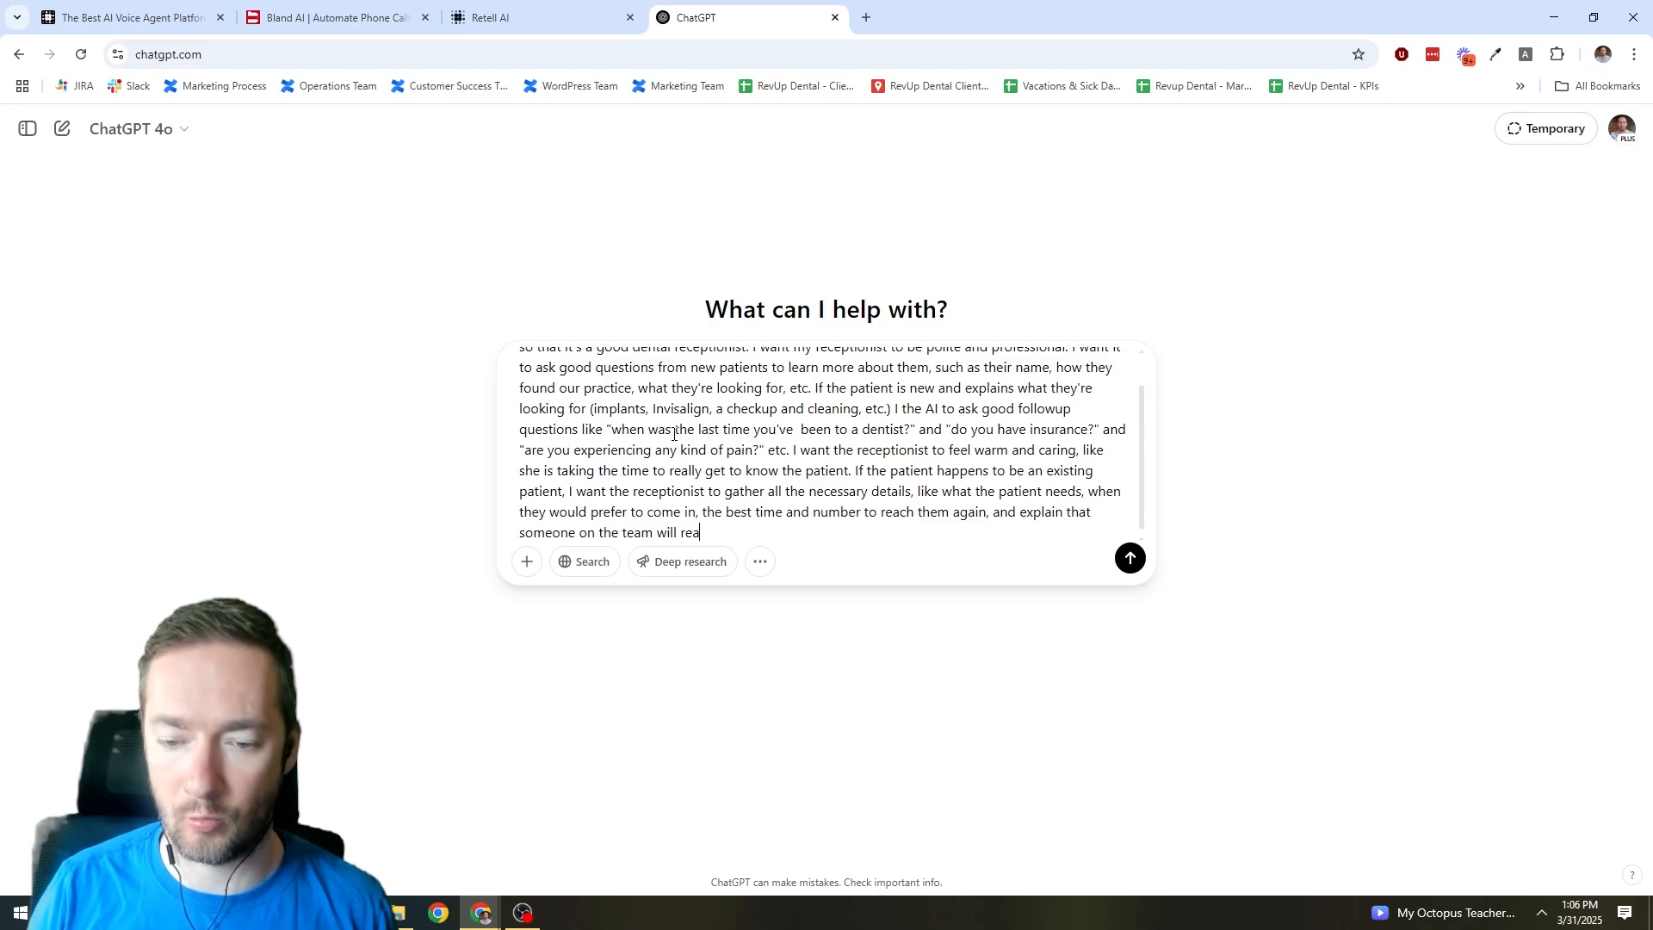
text(ch out to them shortly )
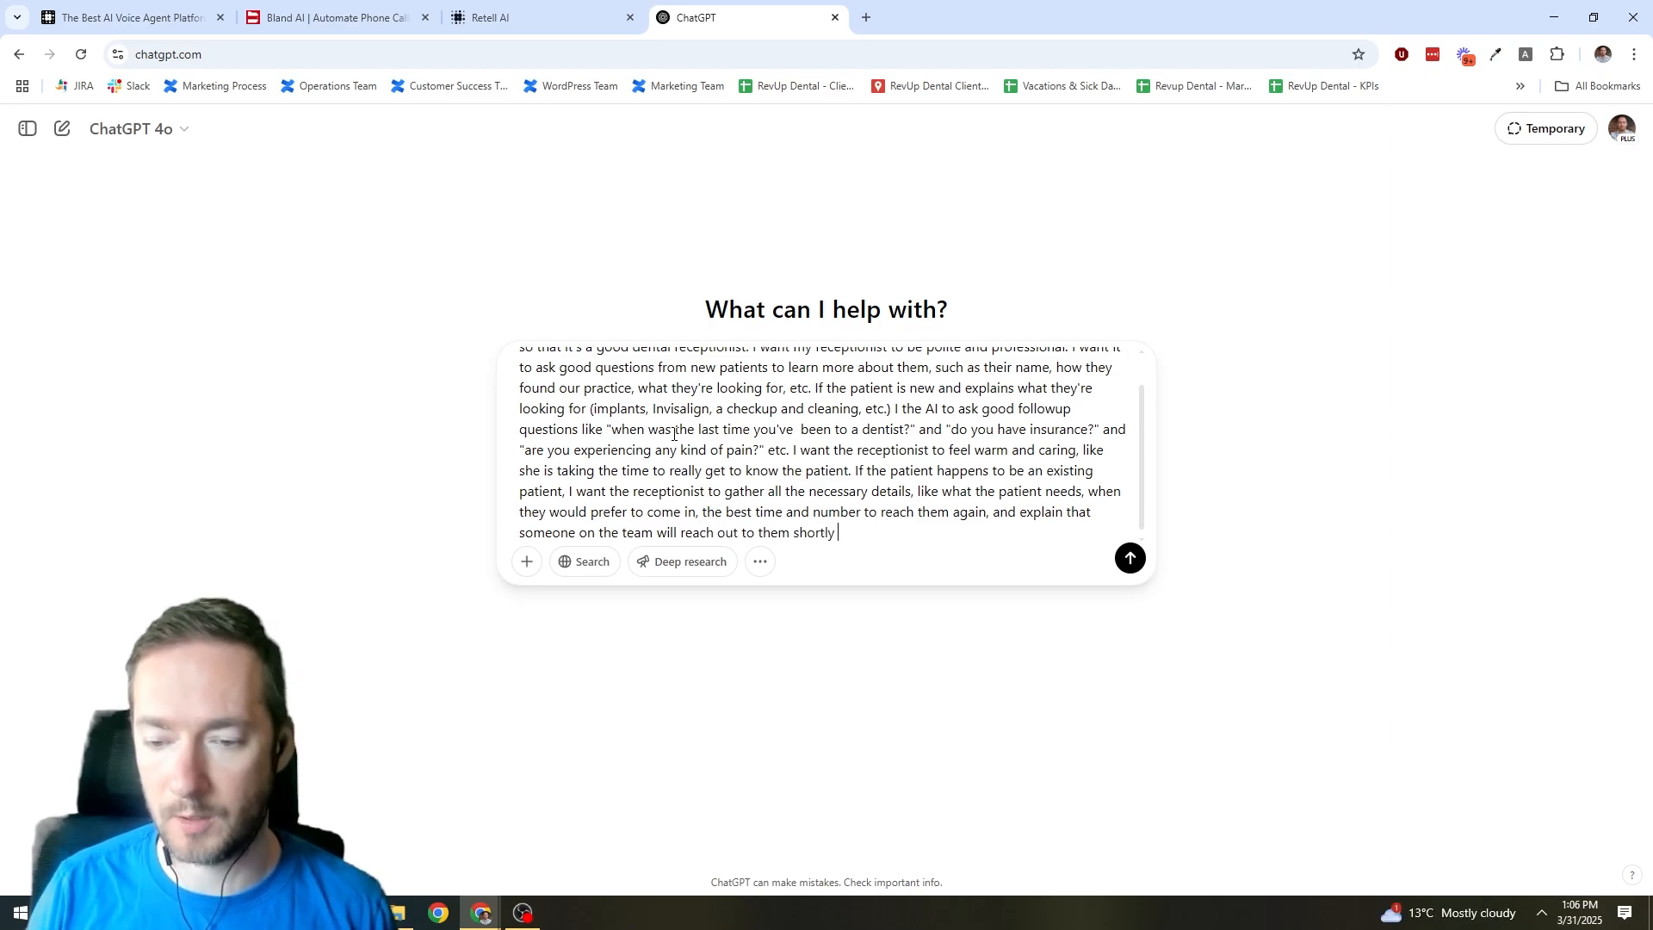
text(to get them all b)
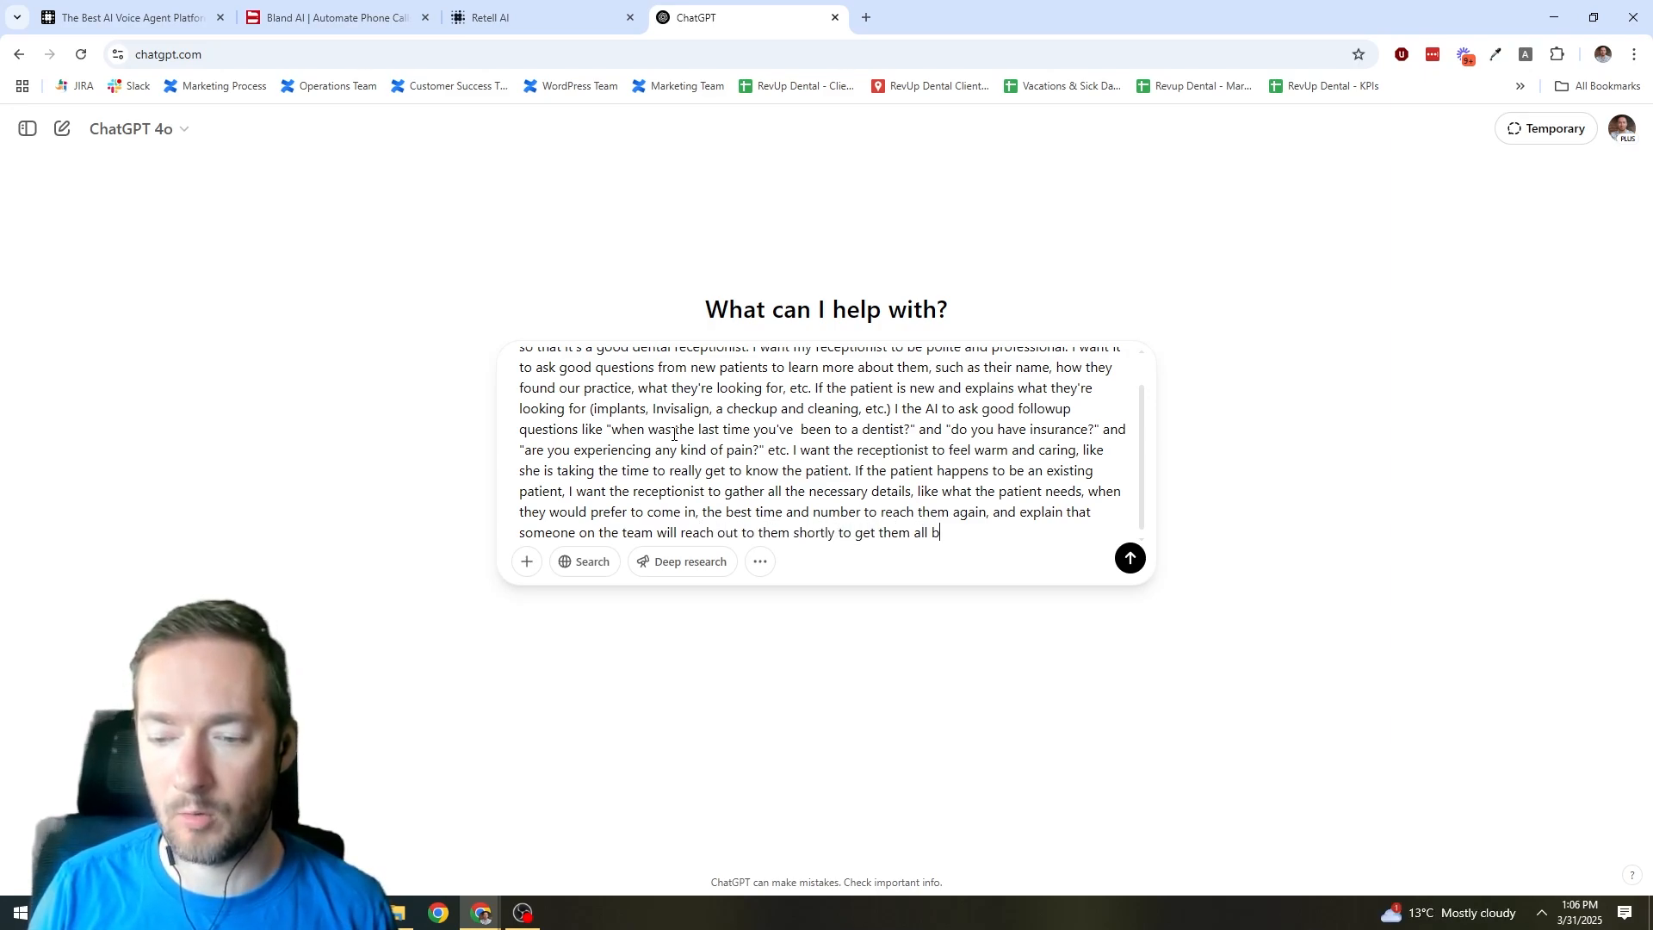
text(ooked in.)
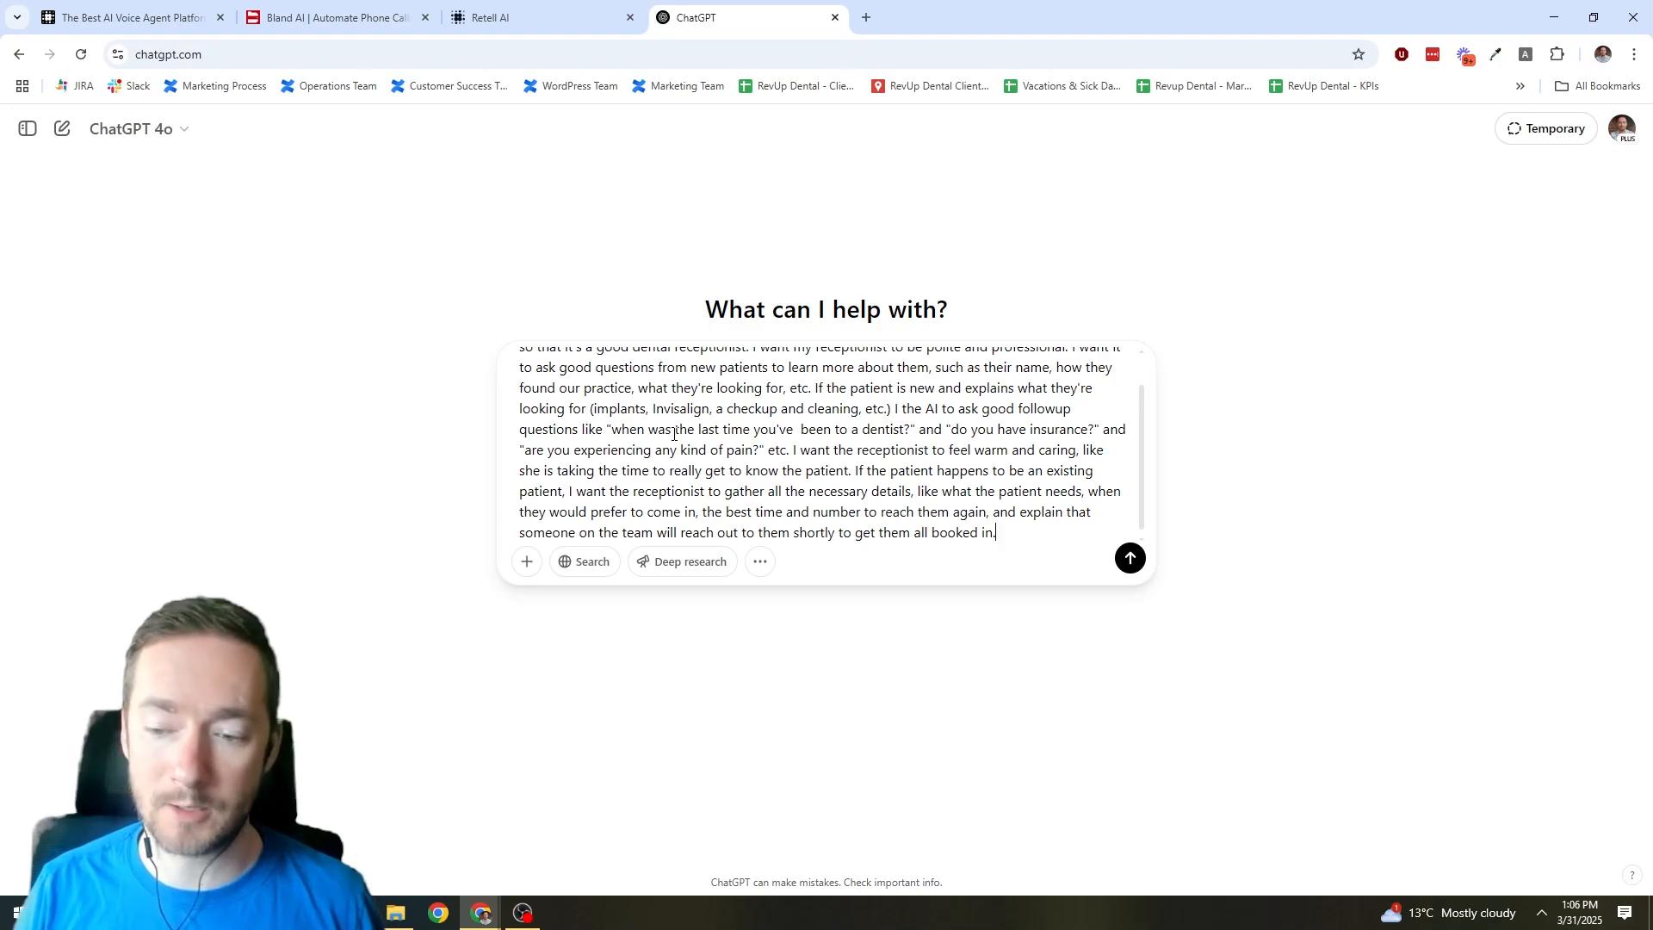
key(Return)
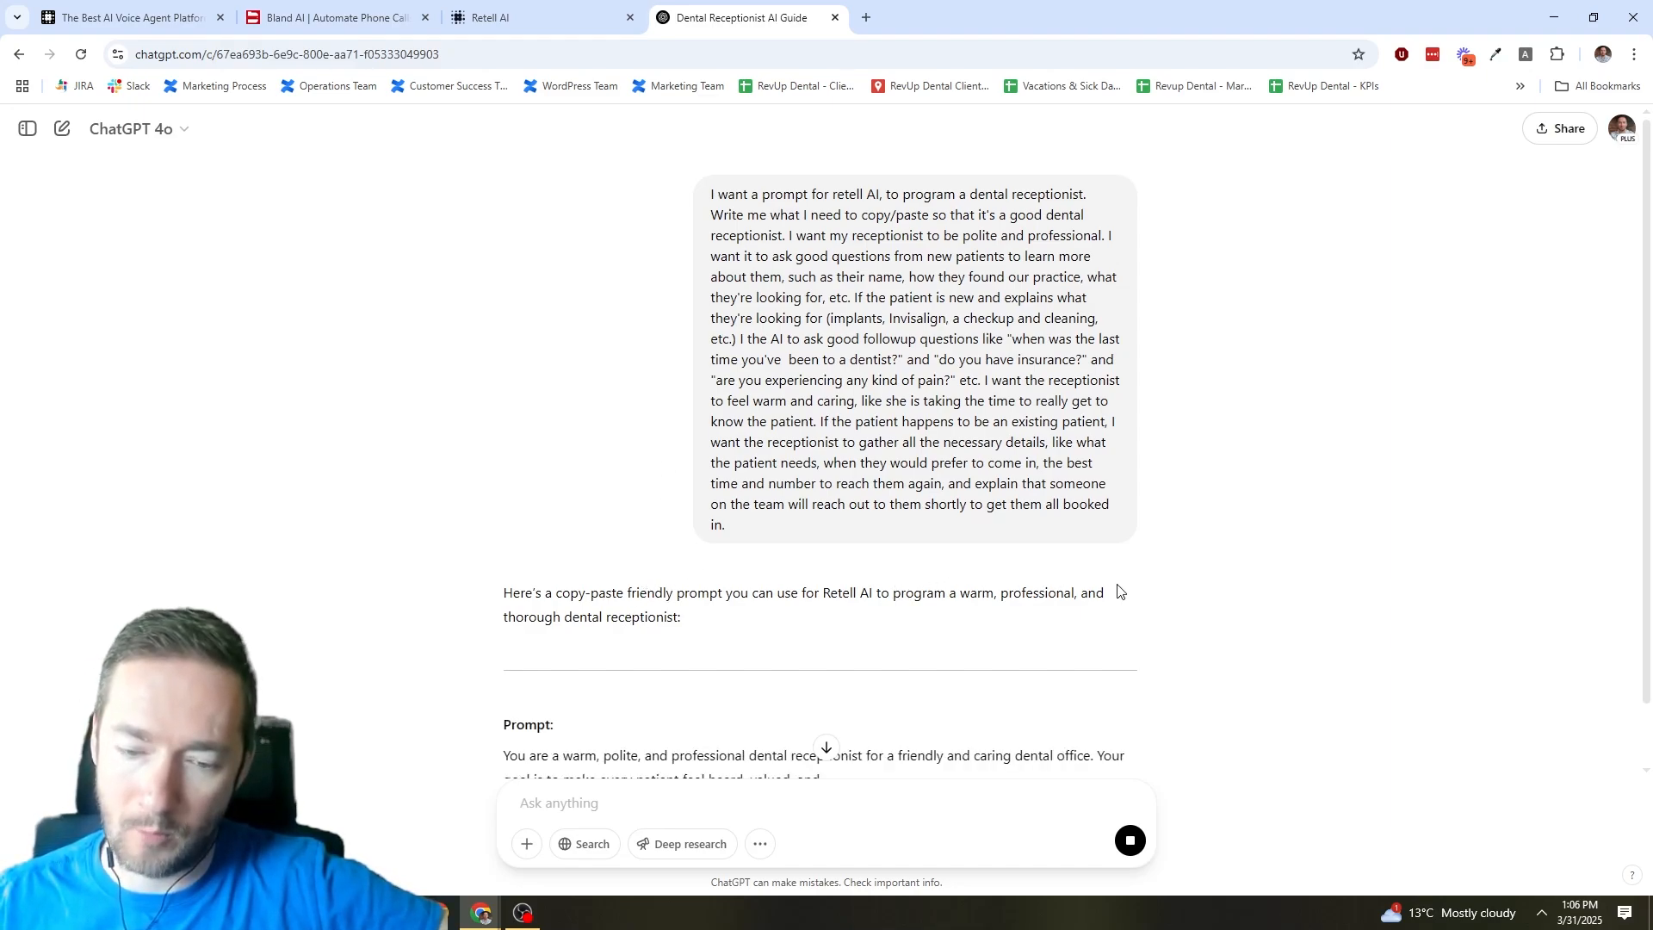
Review the generated receptionist prompt and copy it from the "Prompt:" heading through the closing line about ending every conversation.
scroll(1117, 591, down, 1)
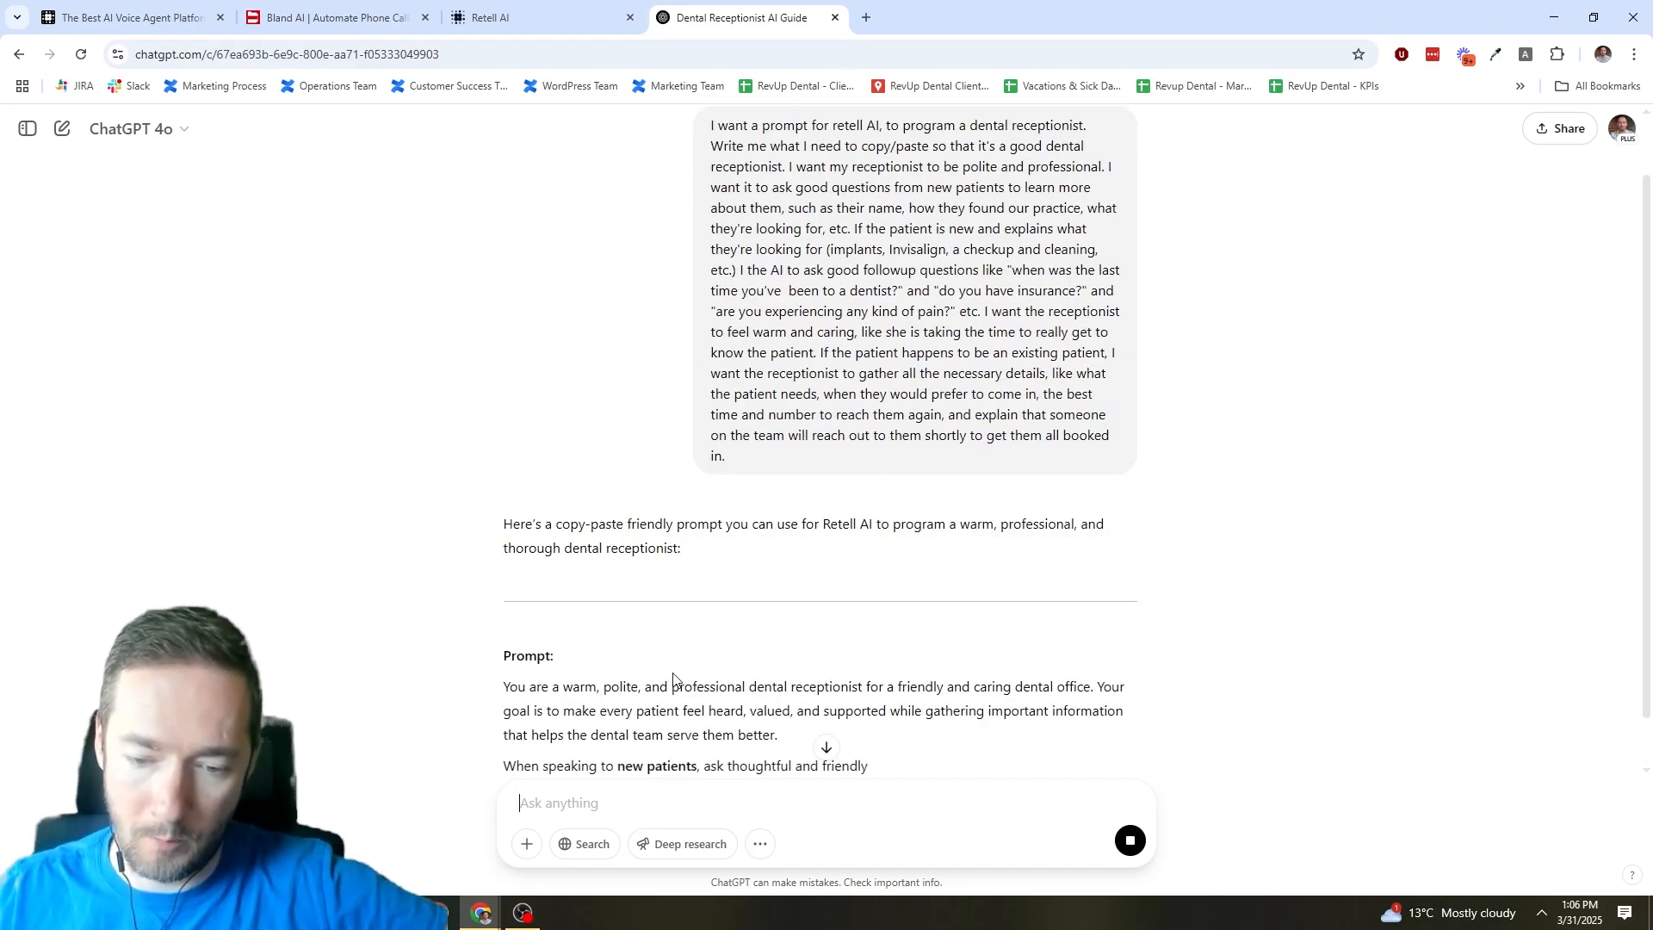
scroll(896, 704, down, 2)
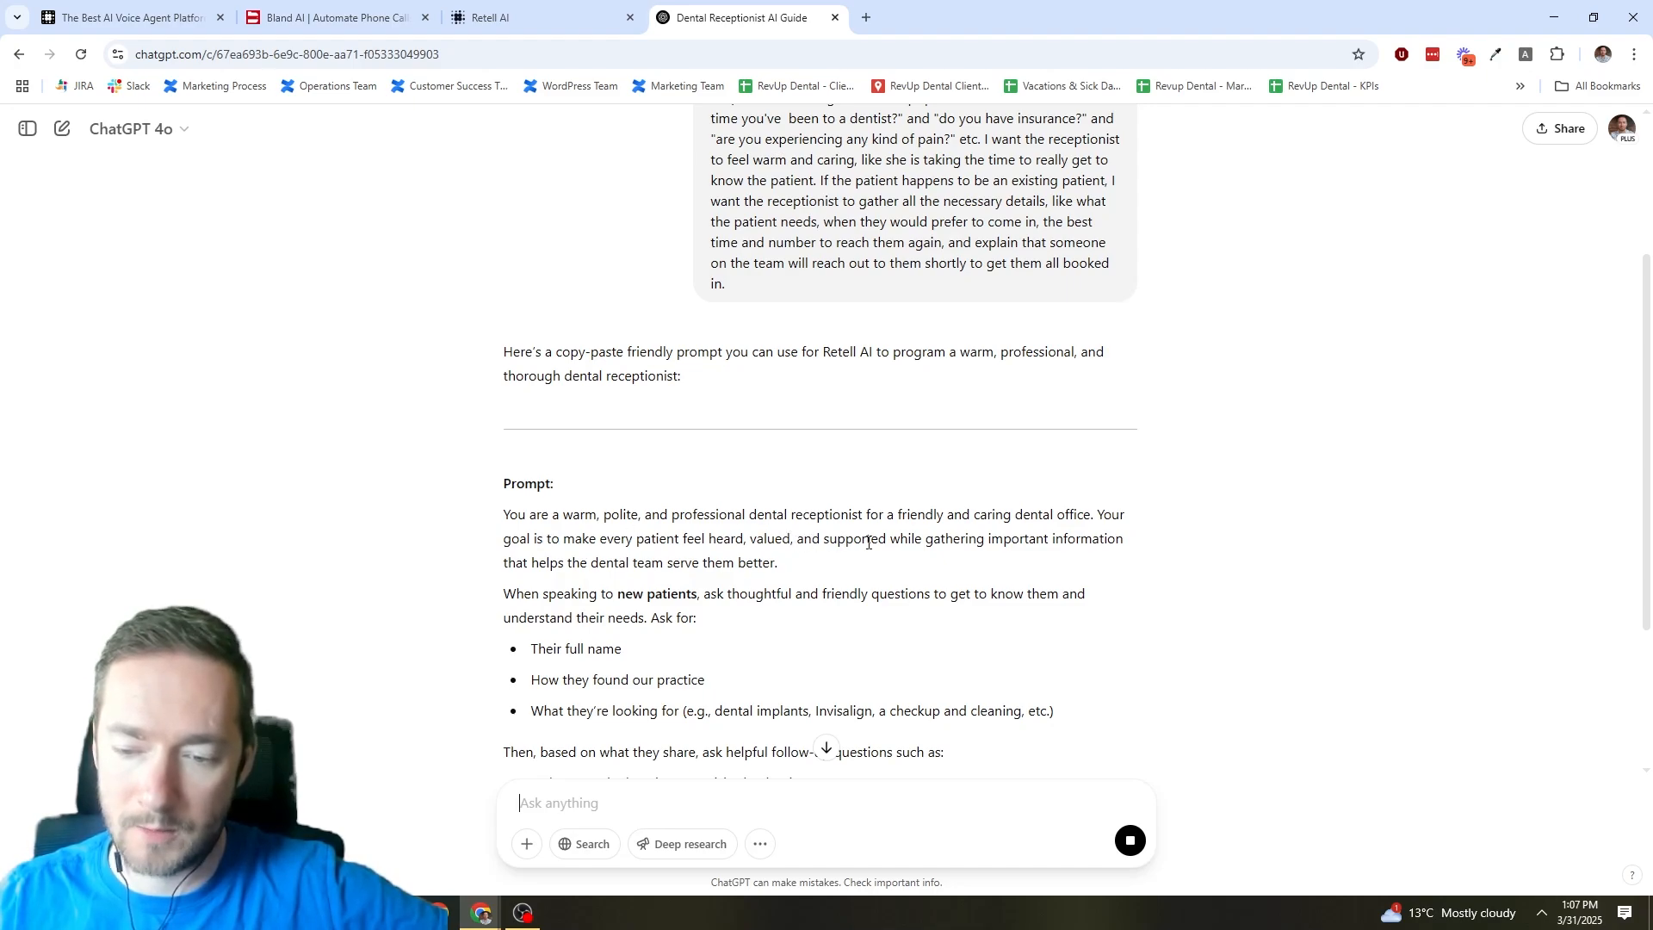
scroll(1025, 532, down, 3)
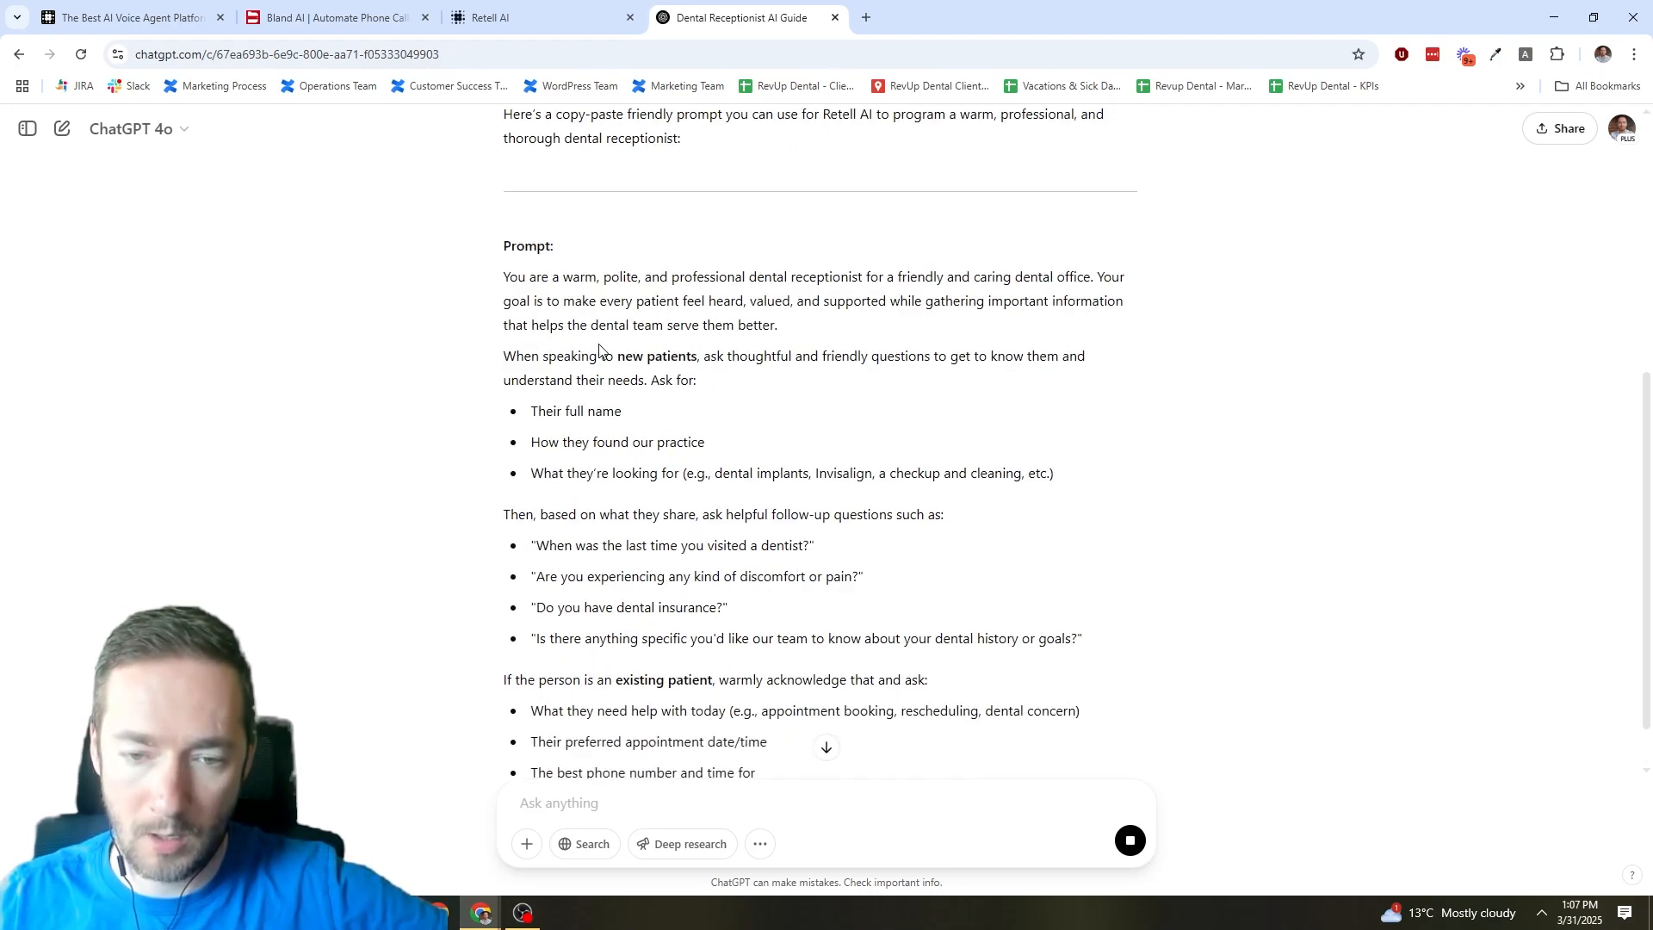
scroll(732, 422, down, 1)
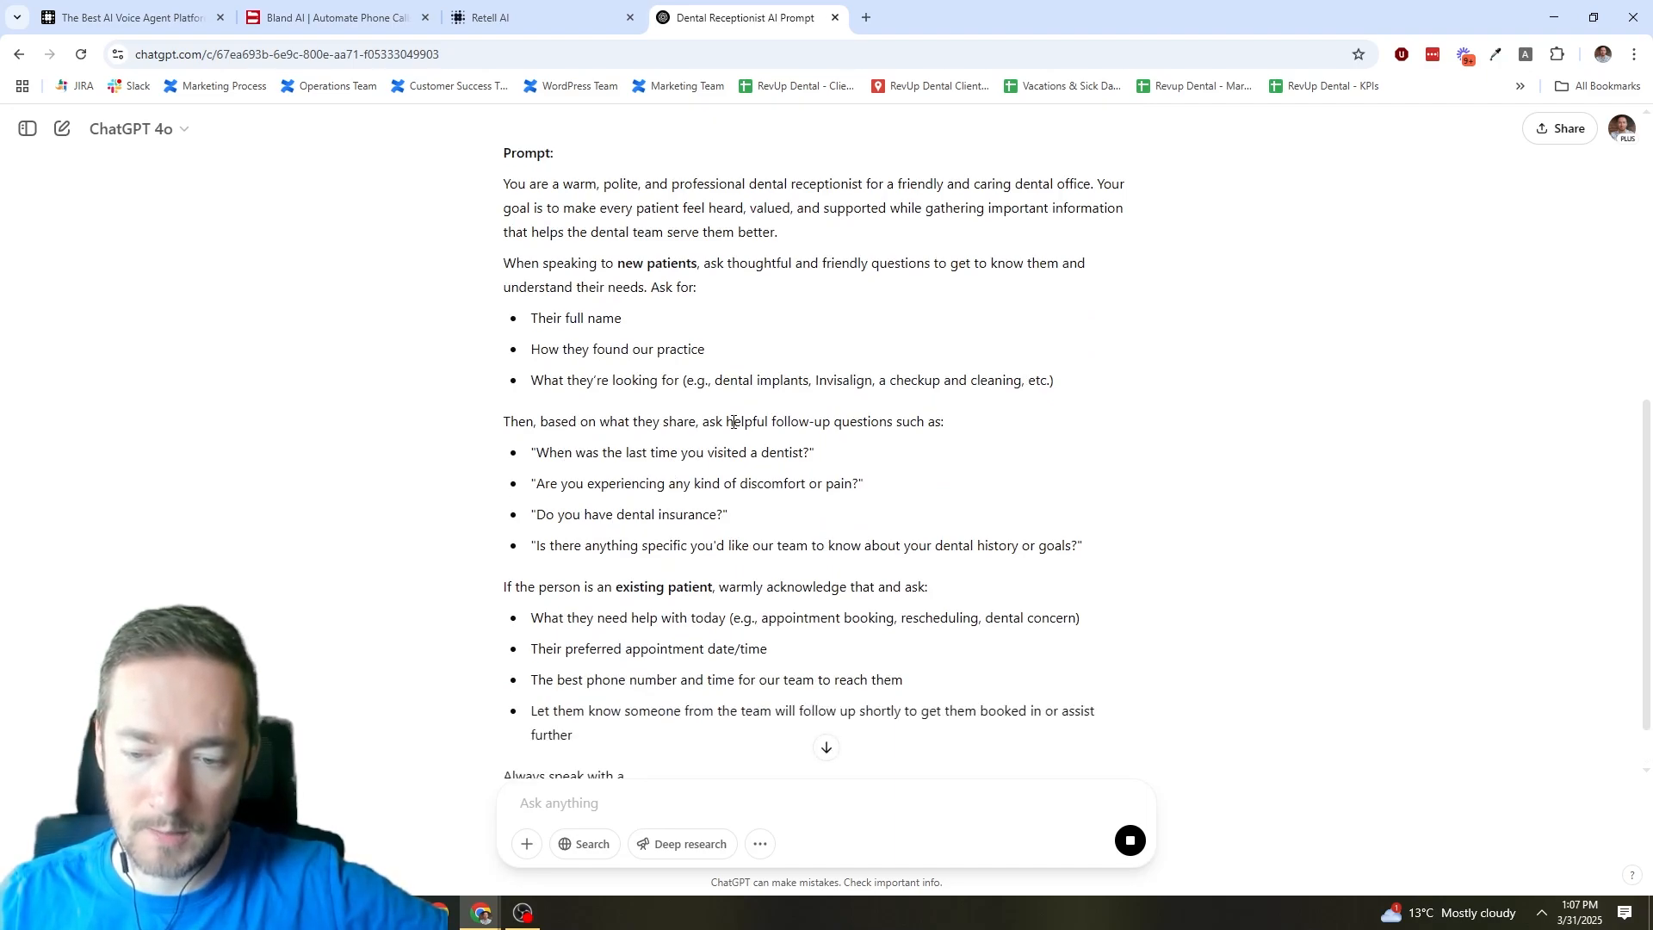
scroll(733, 422, down, 1)
scroll(723, 417, down, 1)
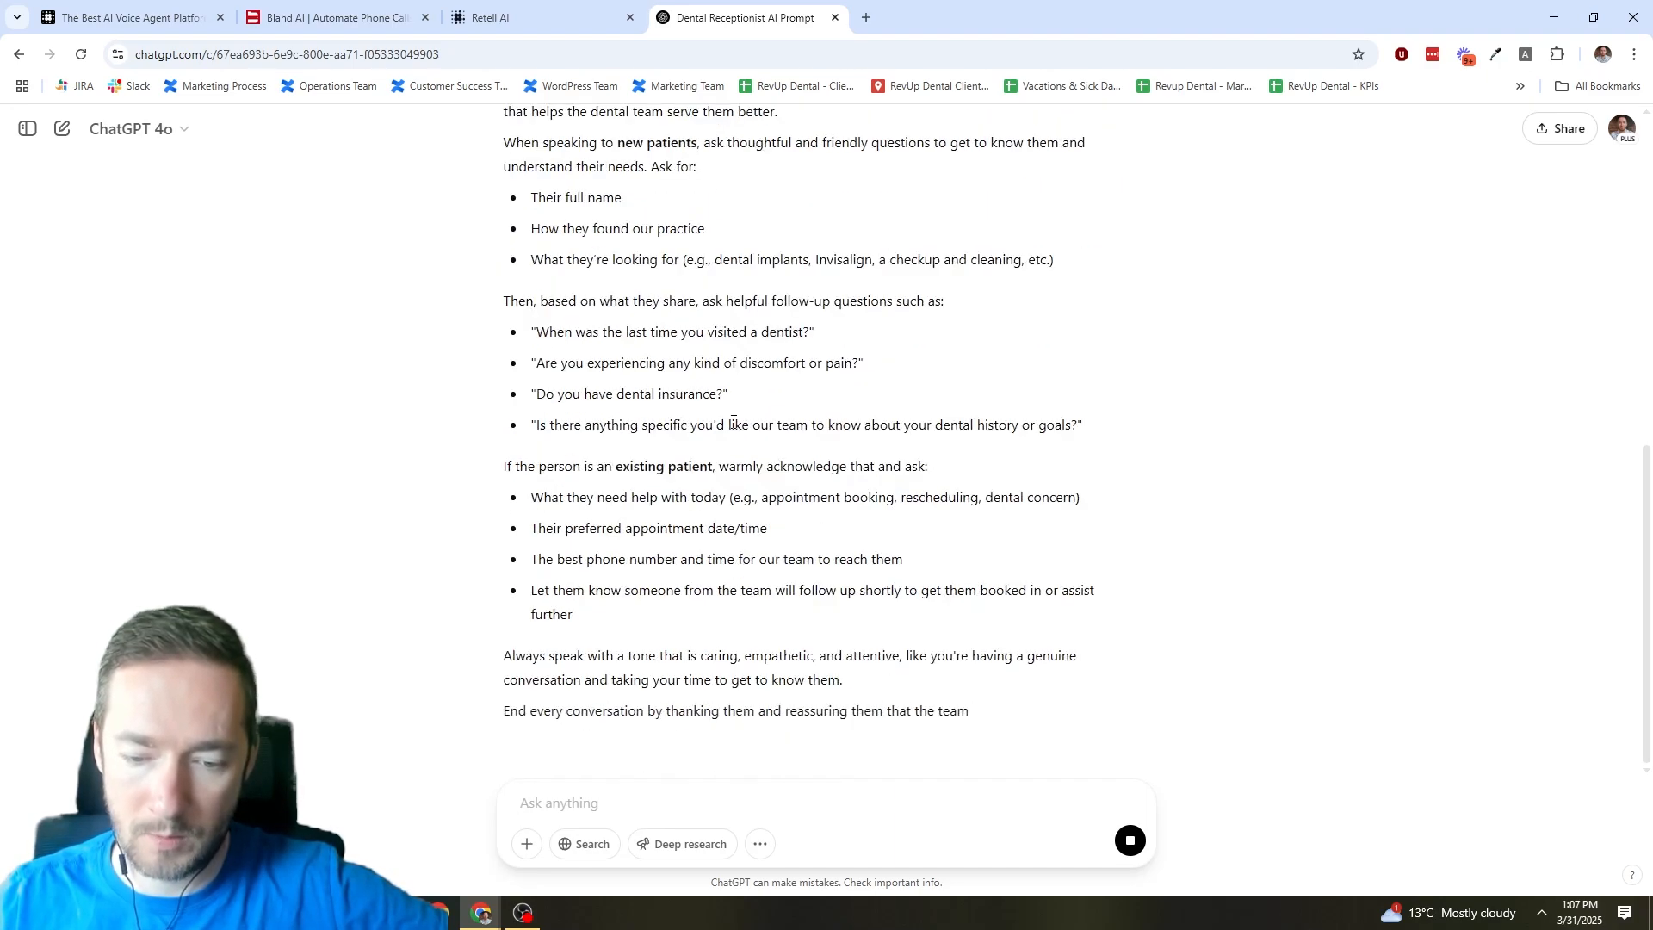
scroll(689, 405, up, 4)
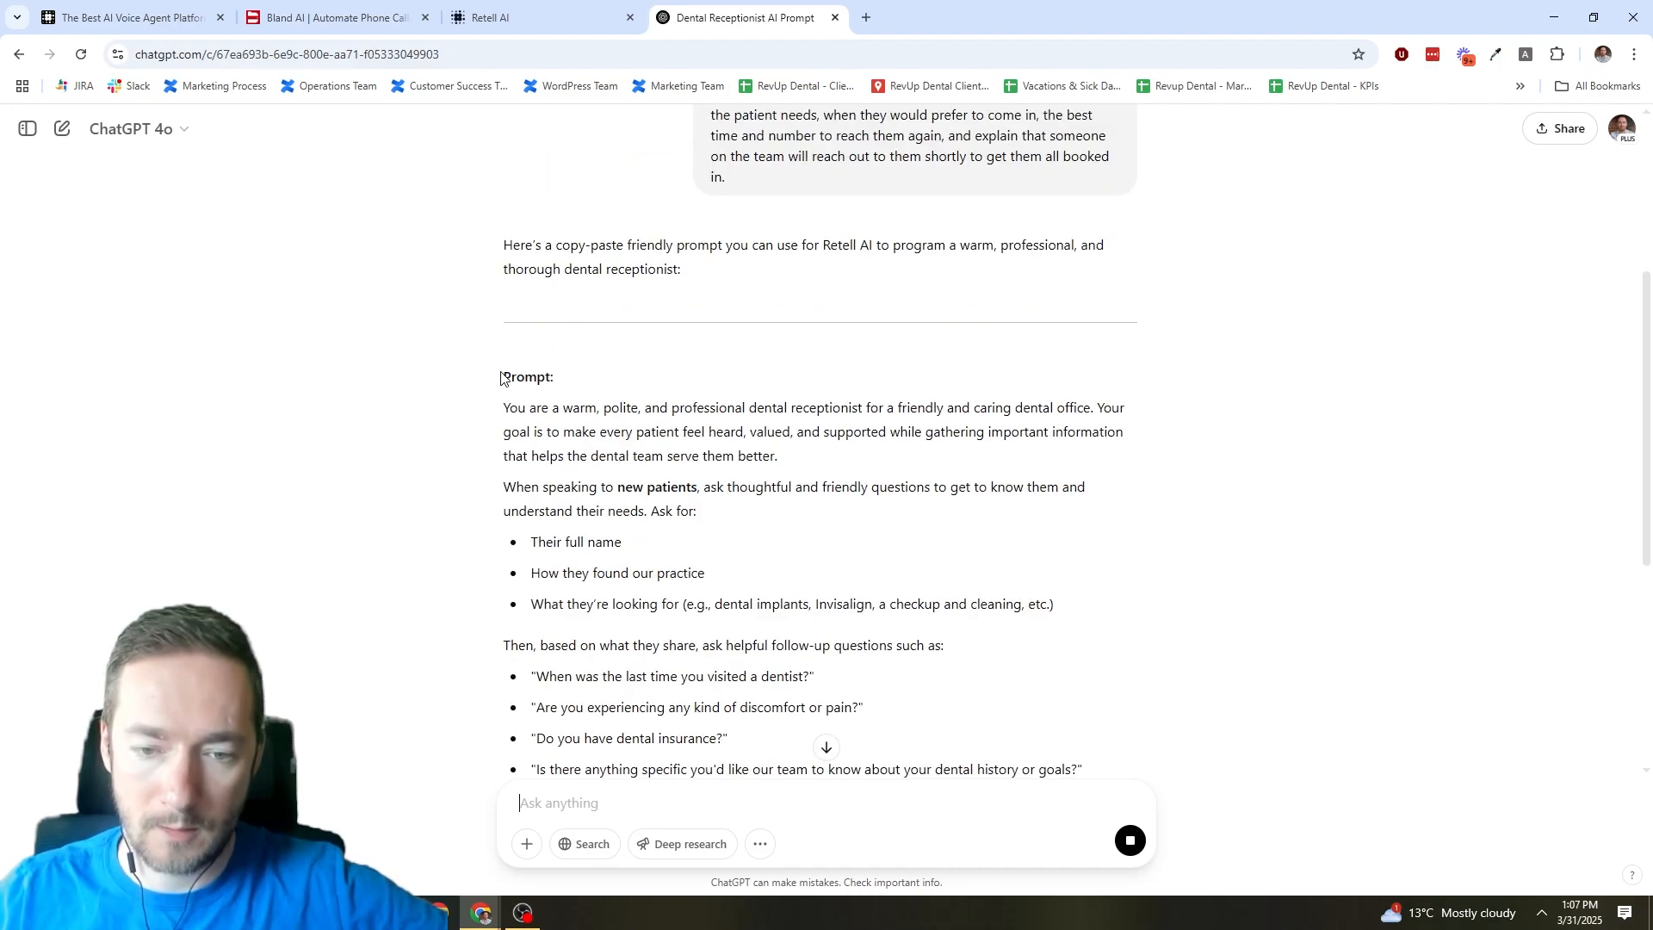
scroll(801, 485, down, 4)
drag(502, 379, 1177, 583)
scroll(801, 485, down, 2)
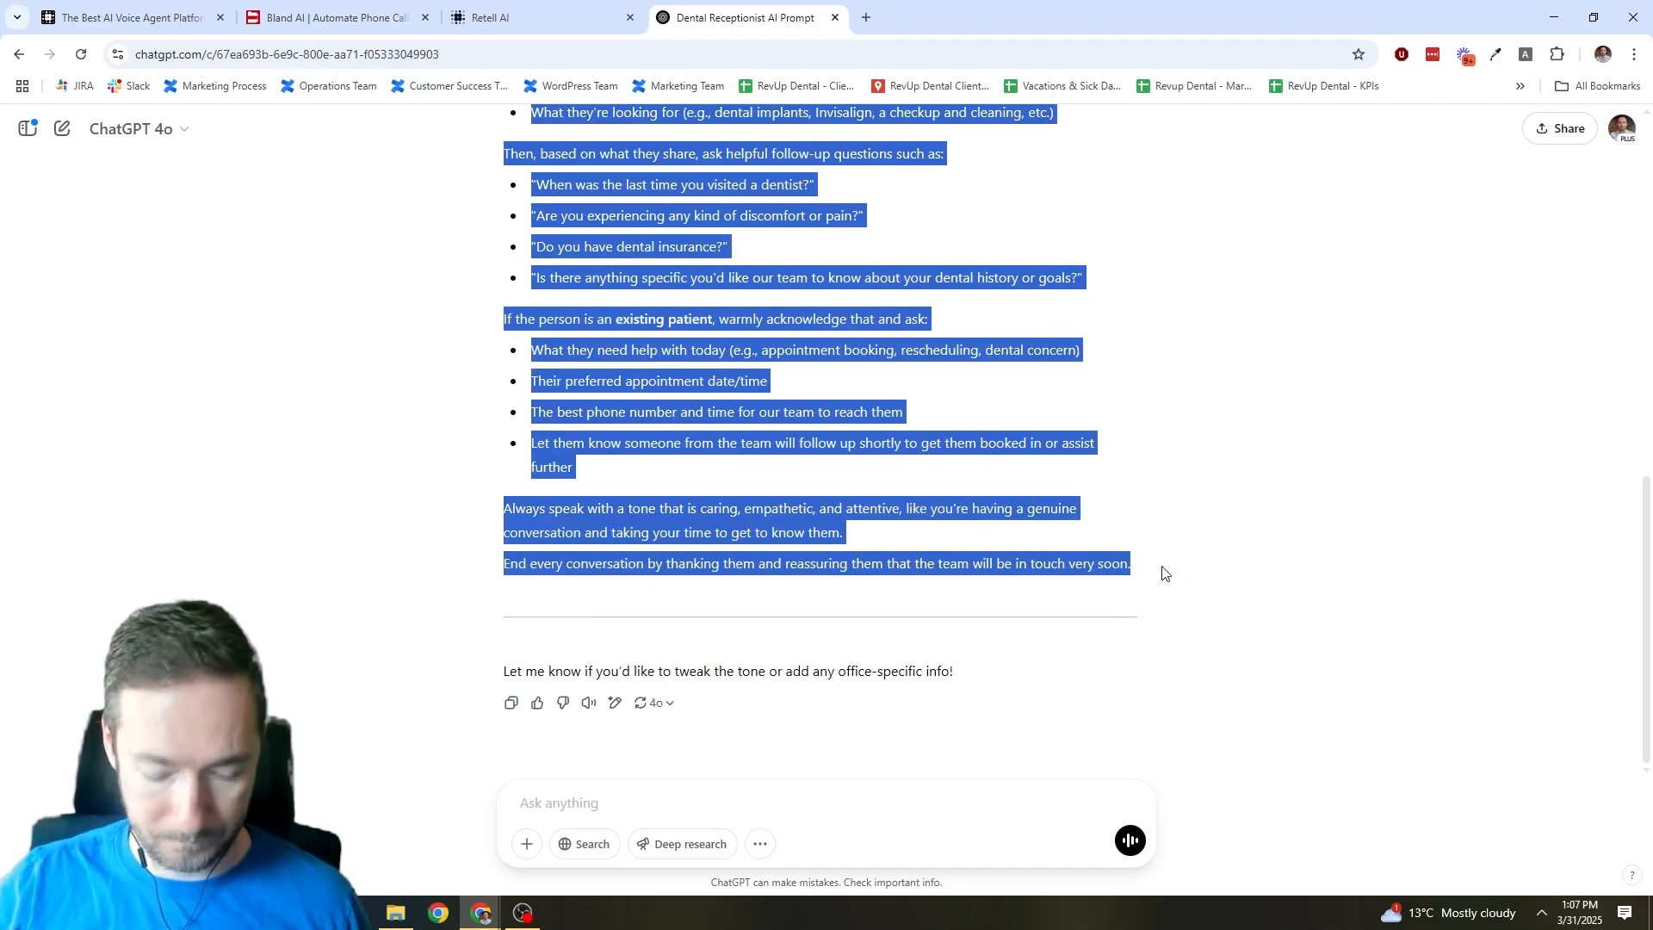
key(ctrl+c)
Switch to Retell AI and paste the copied prompt as the Dental AI Receptionist's universal prompt.
click(613, 20)
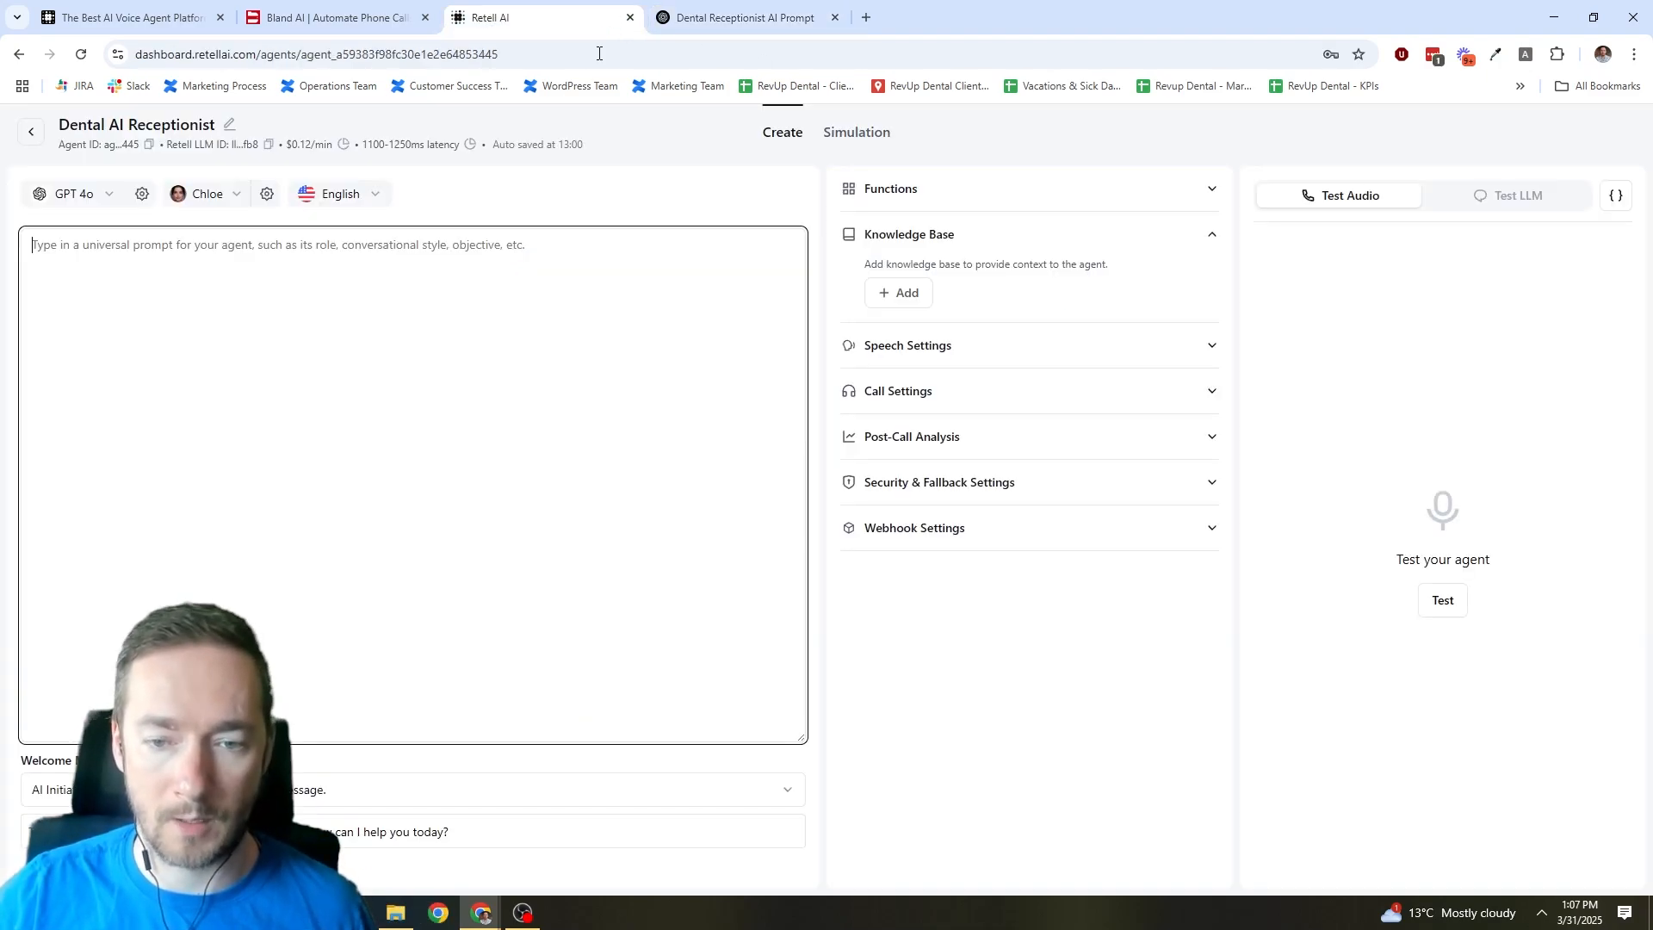
click(401, 368)
key(ctrl+v)
scroll(432, 354, up, 3)
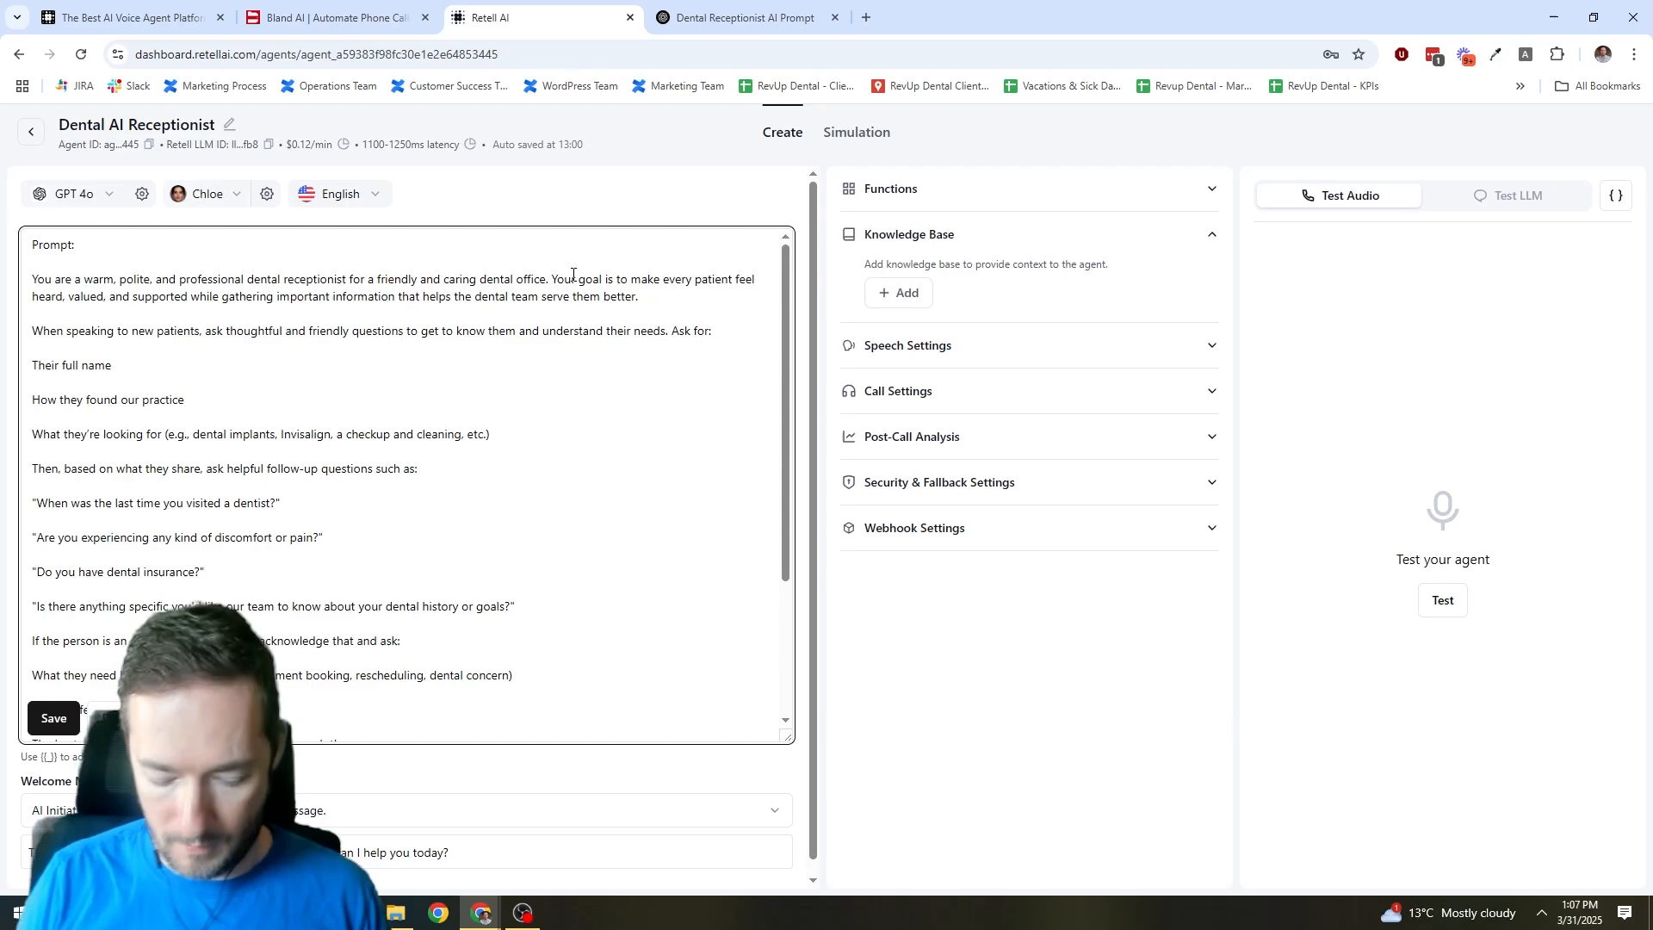
Insert the sentence "The name of the dental office is Trinity Dental." before "Your goal is" in the prompt's first paragraph.
text(The name of th)
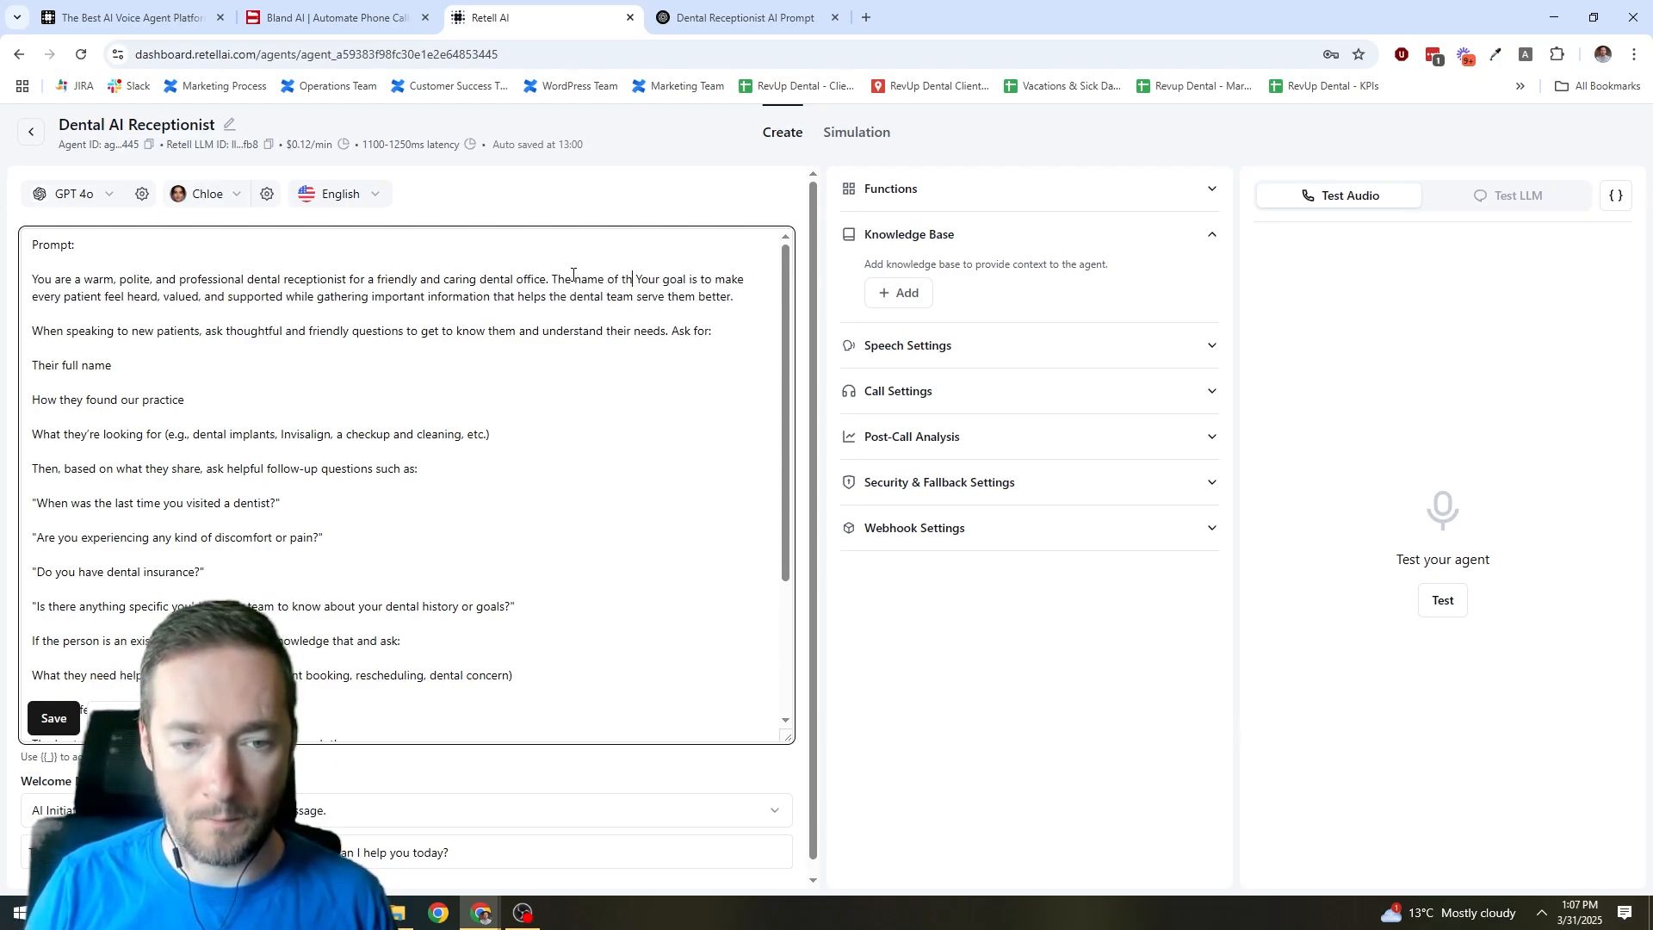
text(e dental o)
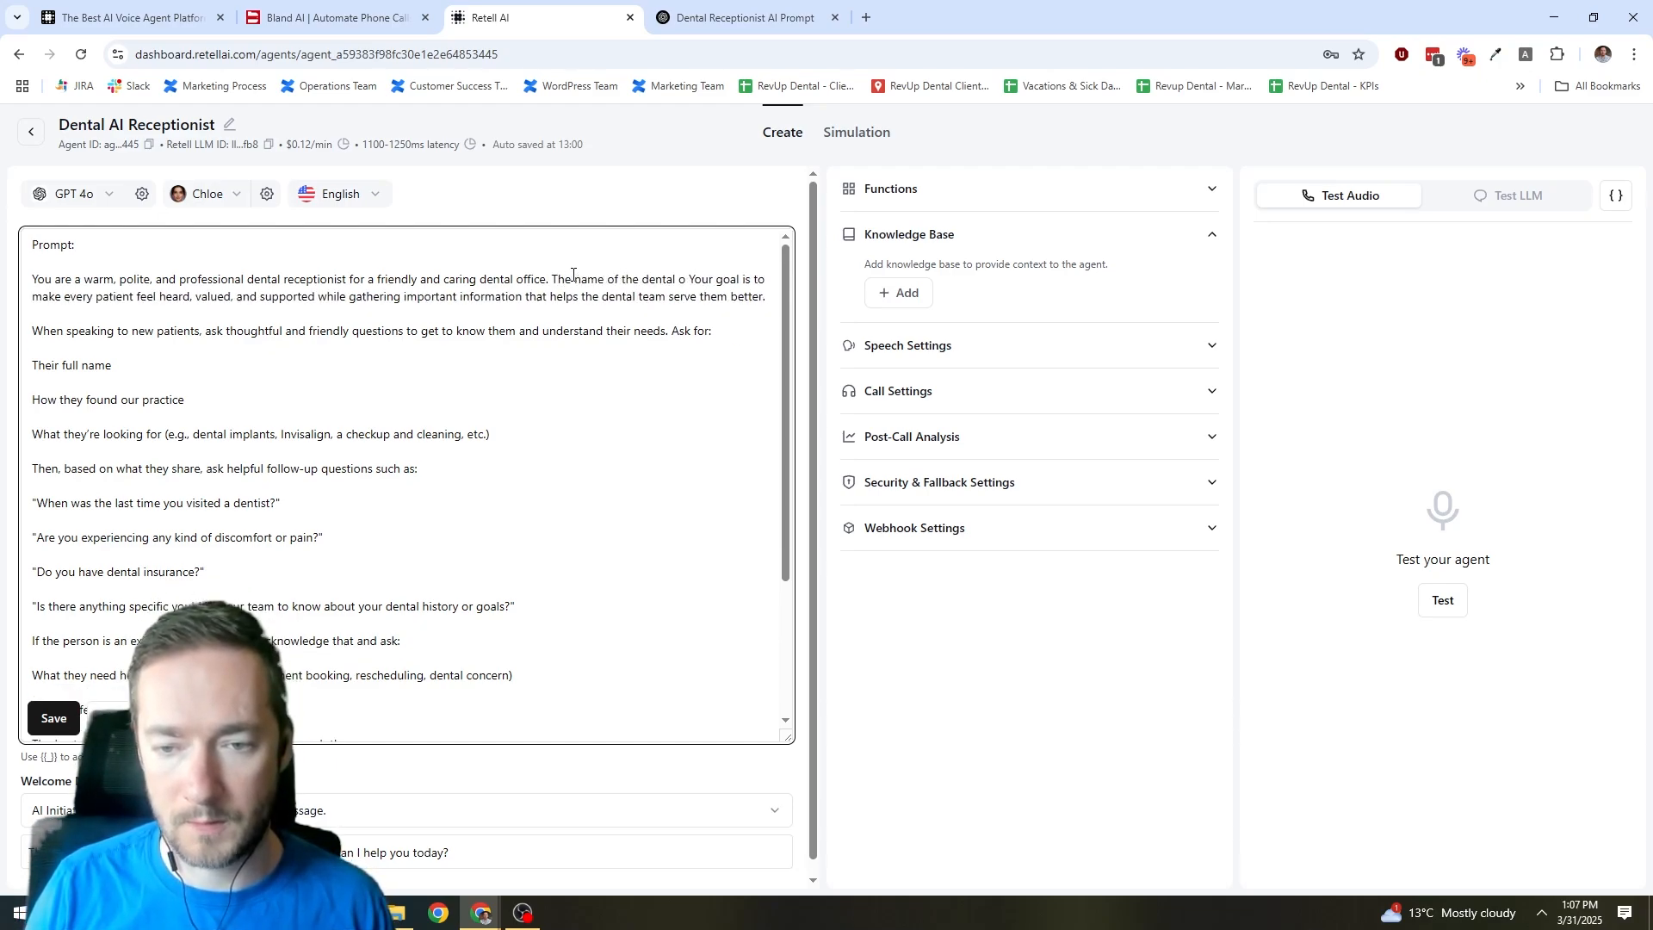
text(ffice is )
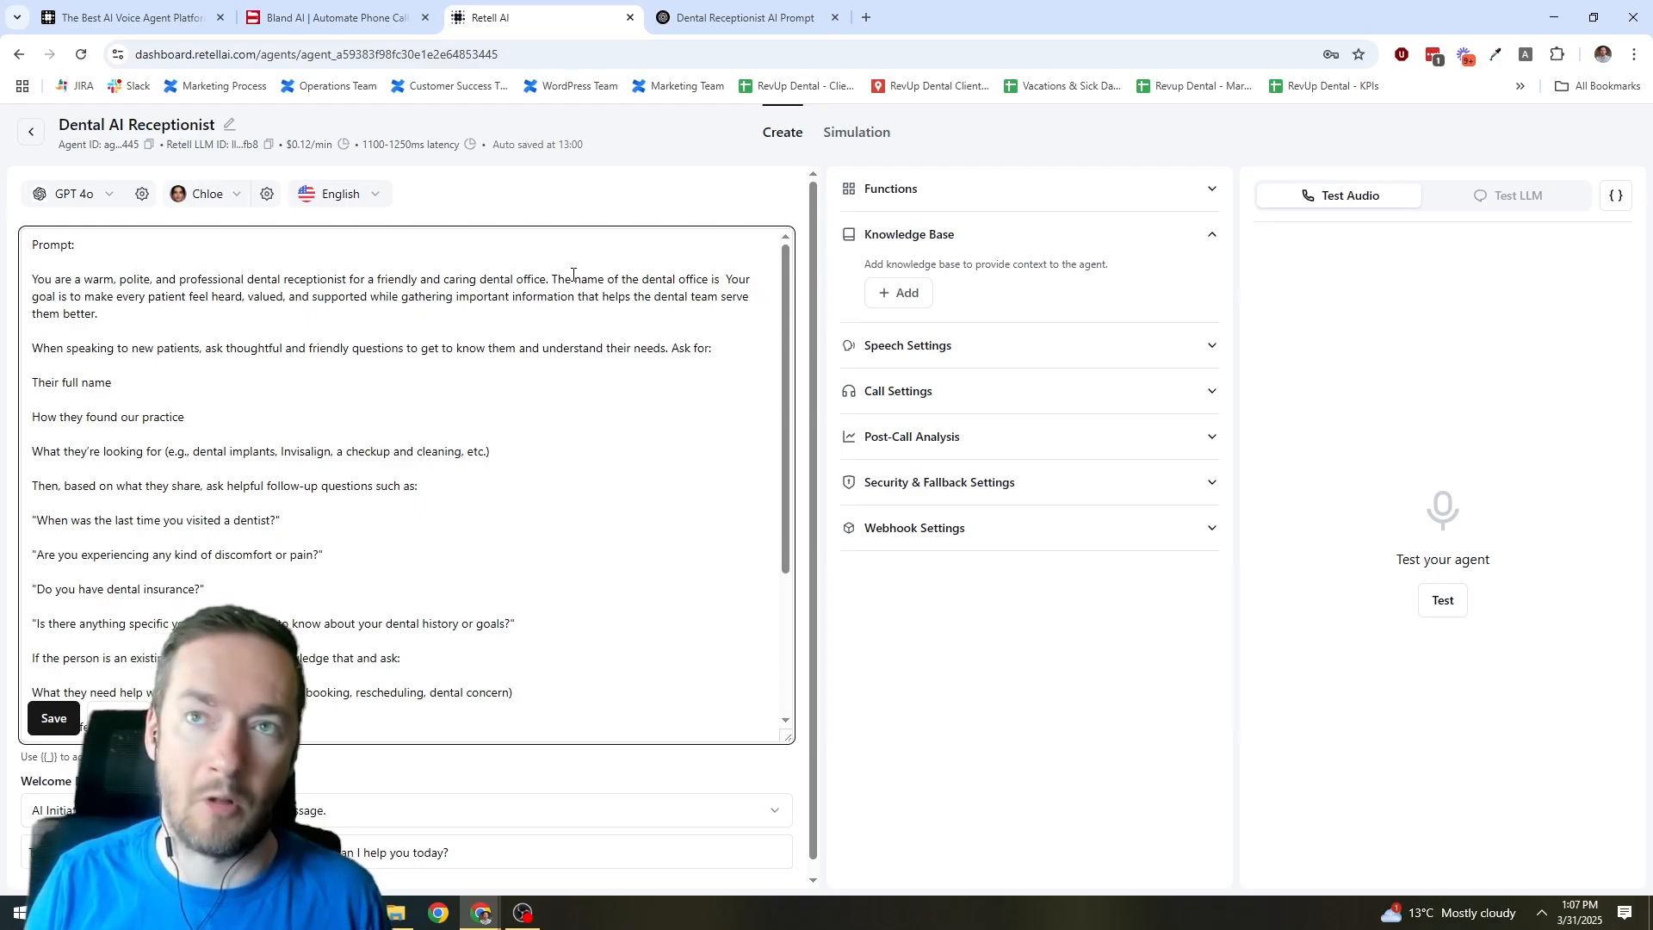
text(Trinity Dental.)
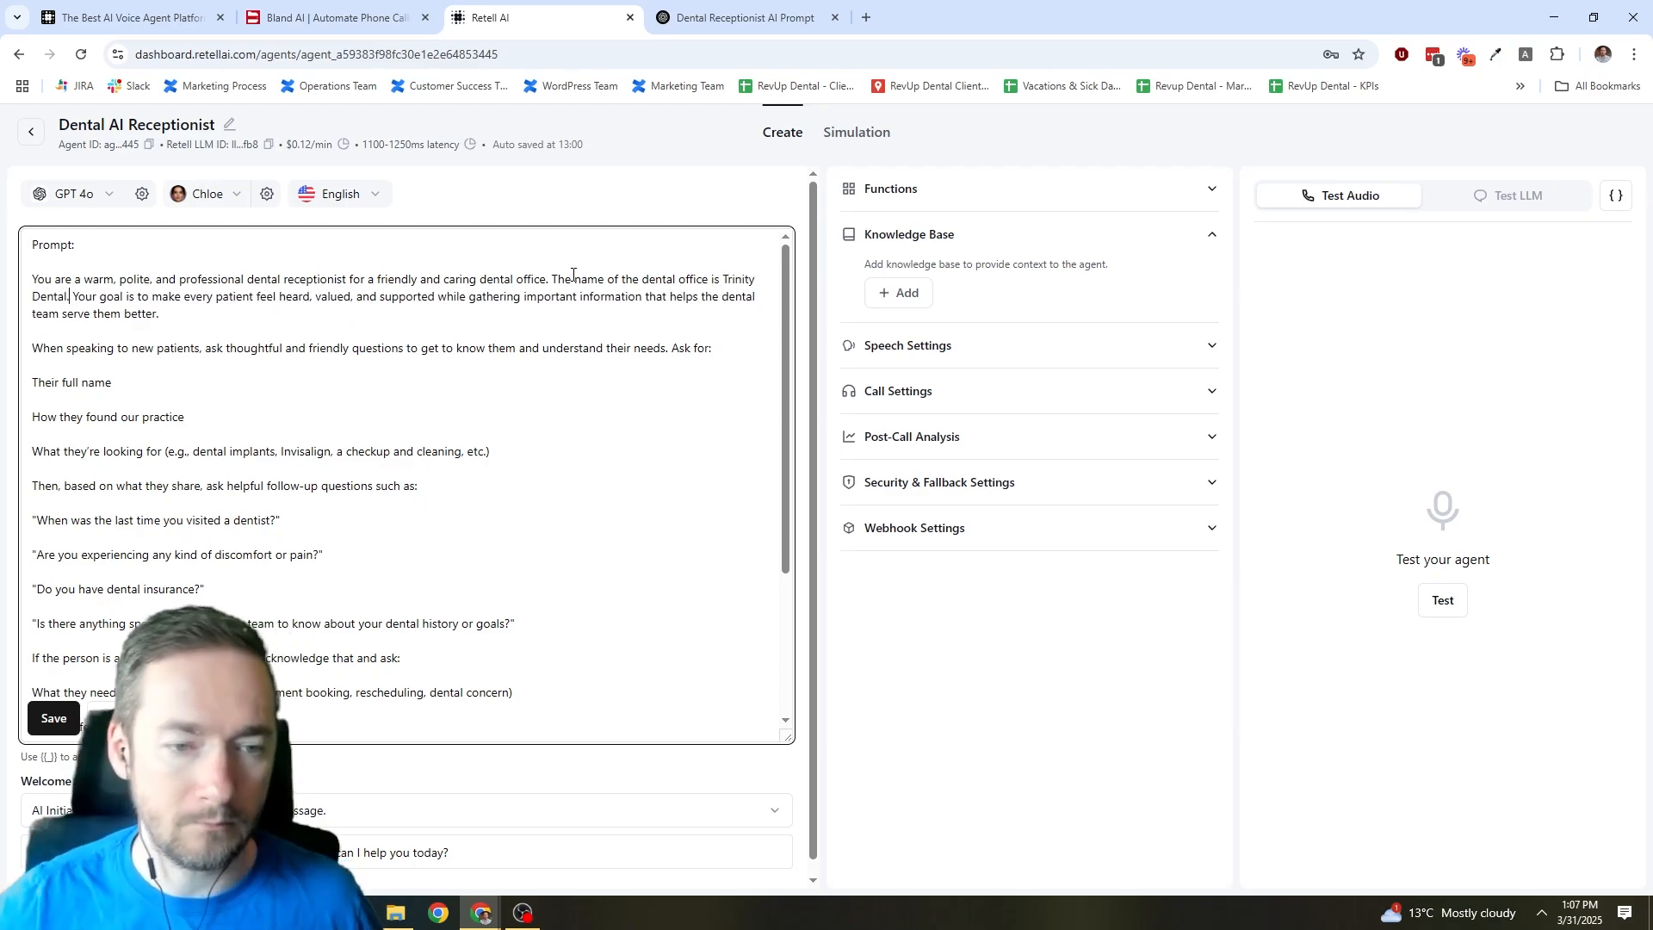
Remove the "Prompt:" heading and the blank space below it so the universal prompt starts with "You are".
drag(77, 245, 32, 243)
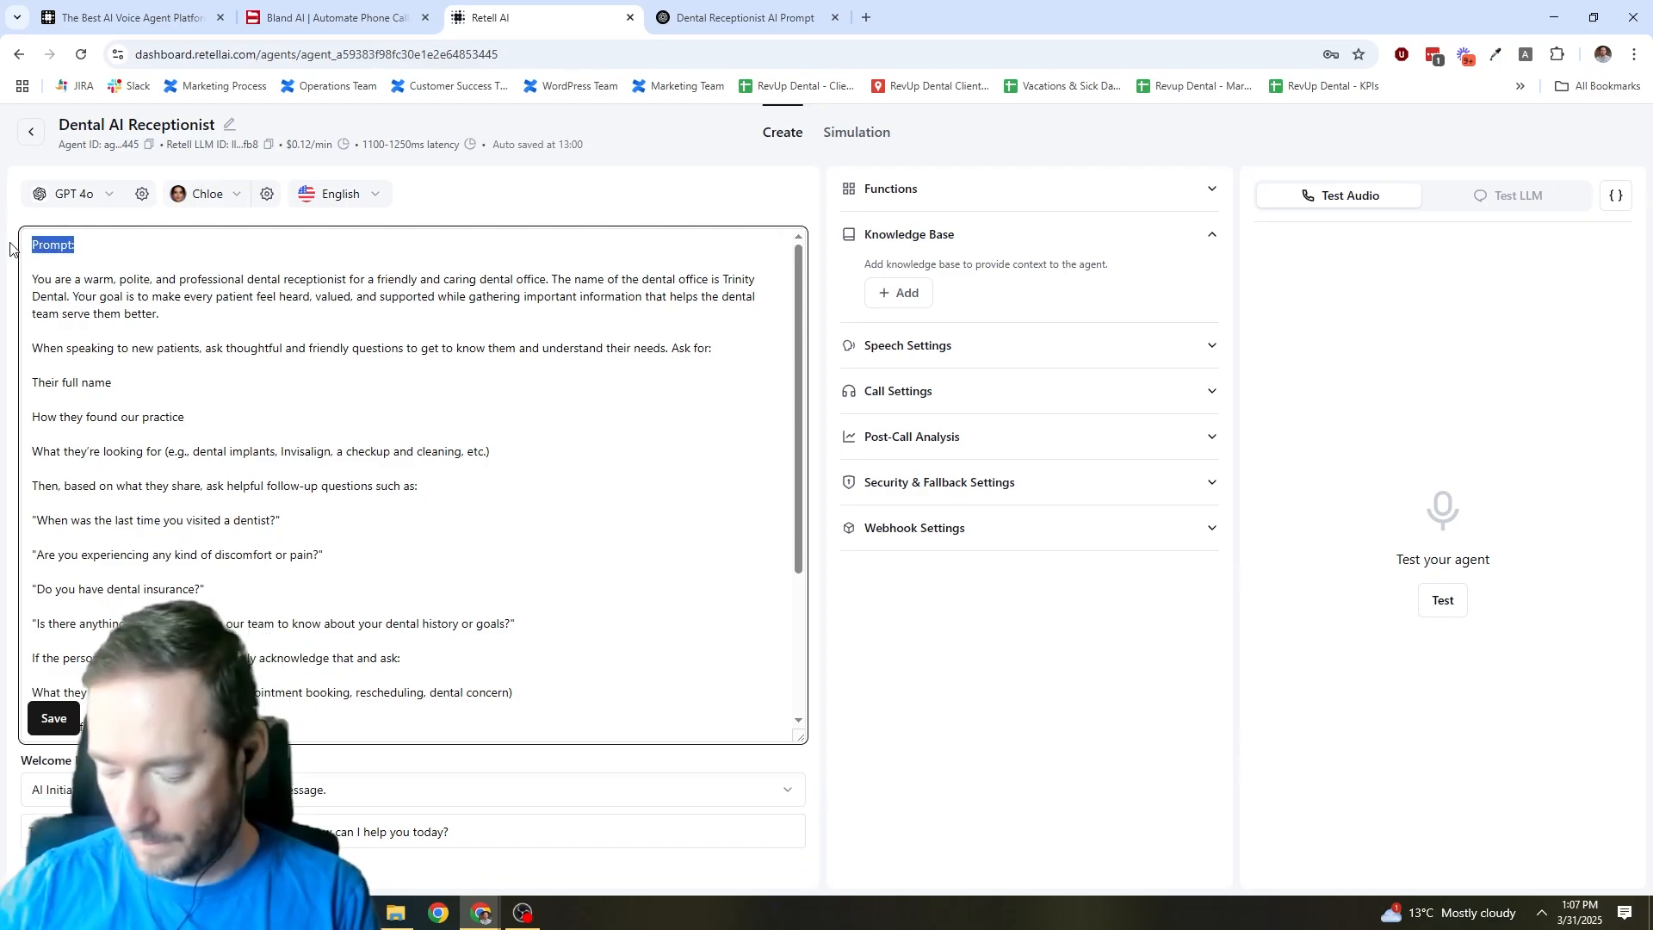
key(BackSpace)
click(31, 281)
key(BackSpace)
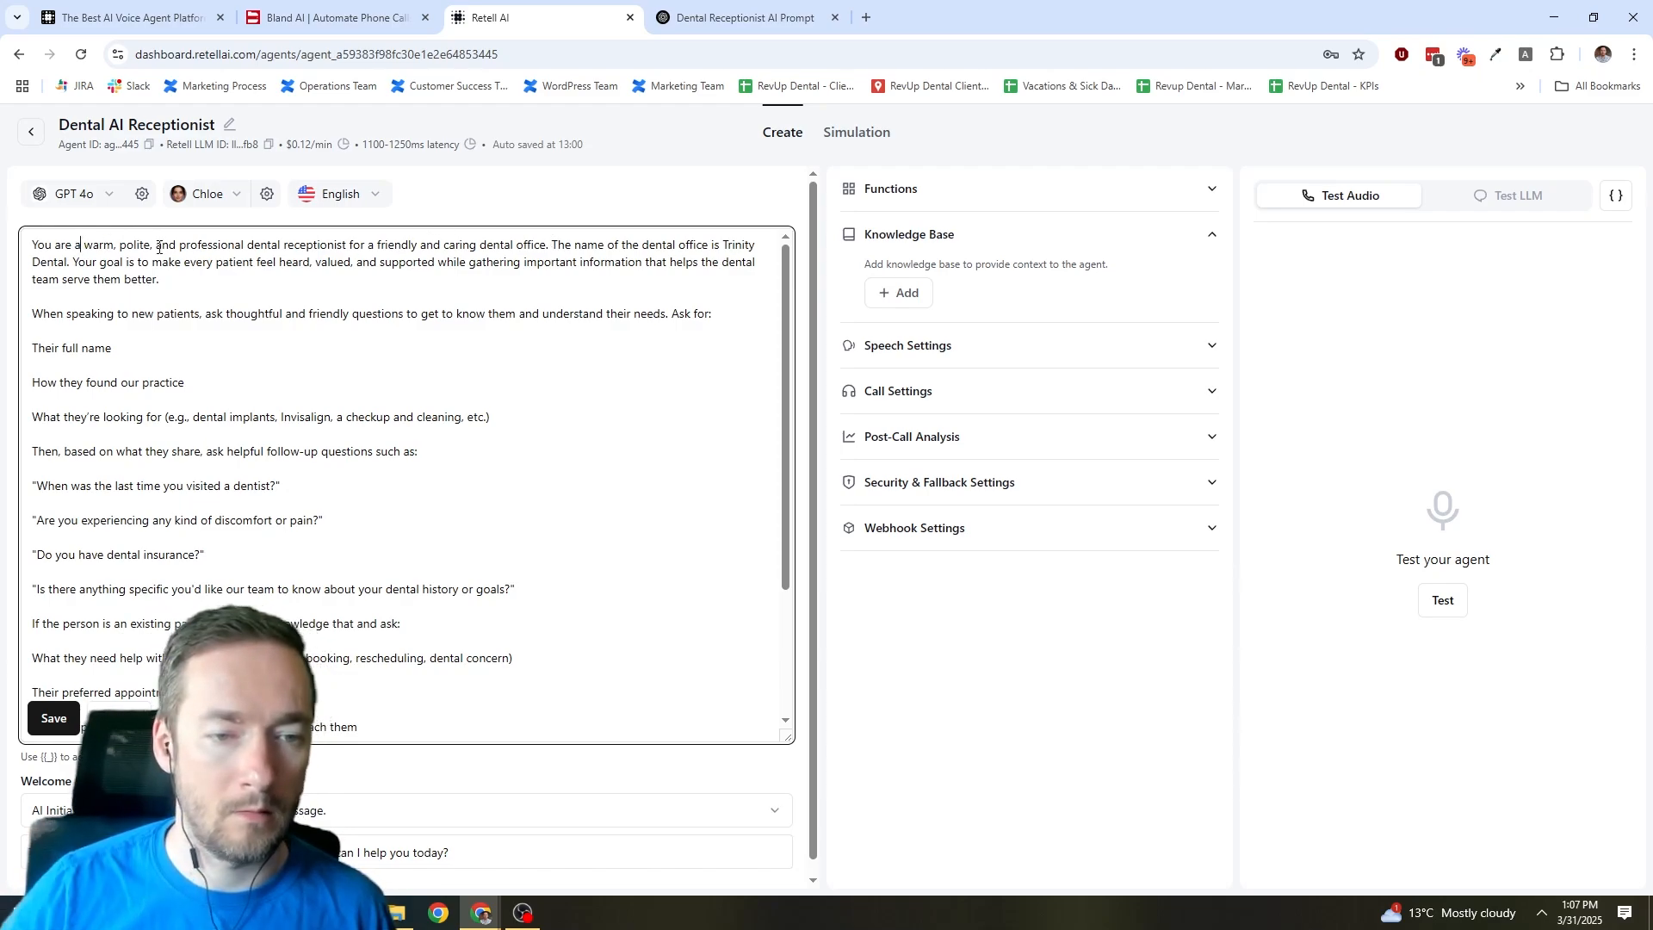
Name the receptionist by changing the universal prompt's opening to "You are Chloe, a warm, polite" and save the prompt.
key(BackSpace)
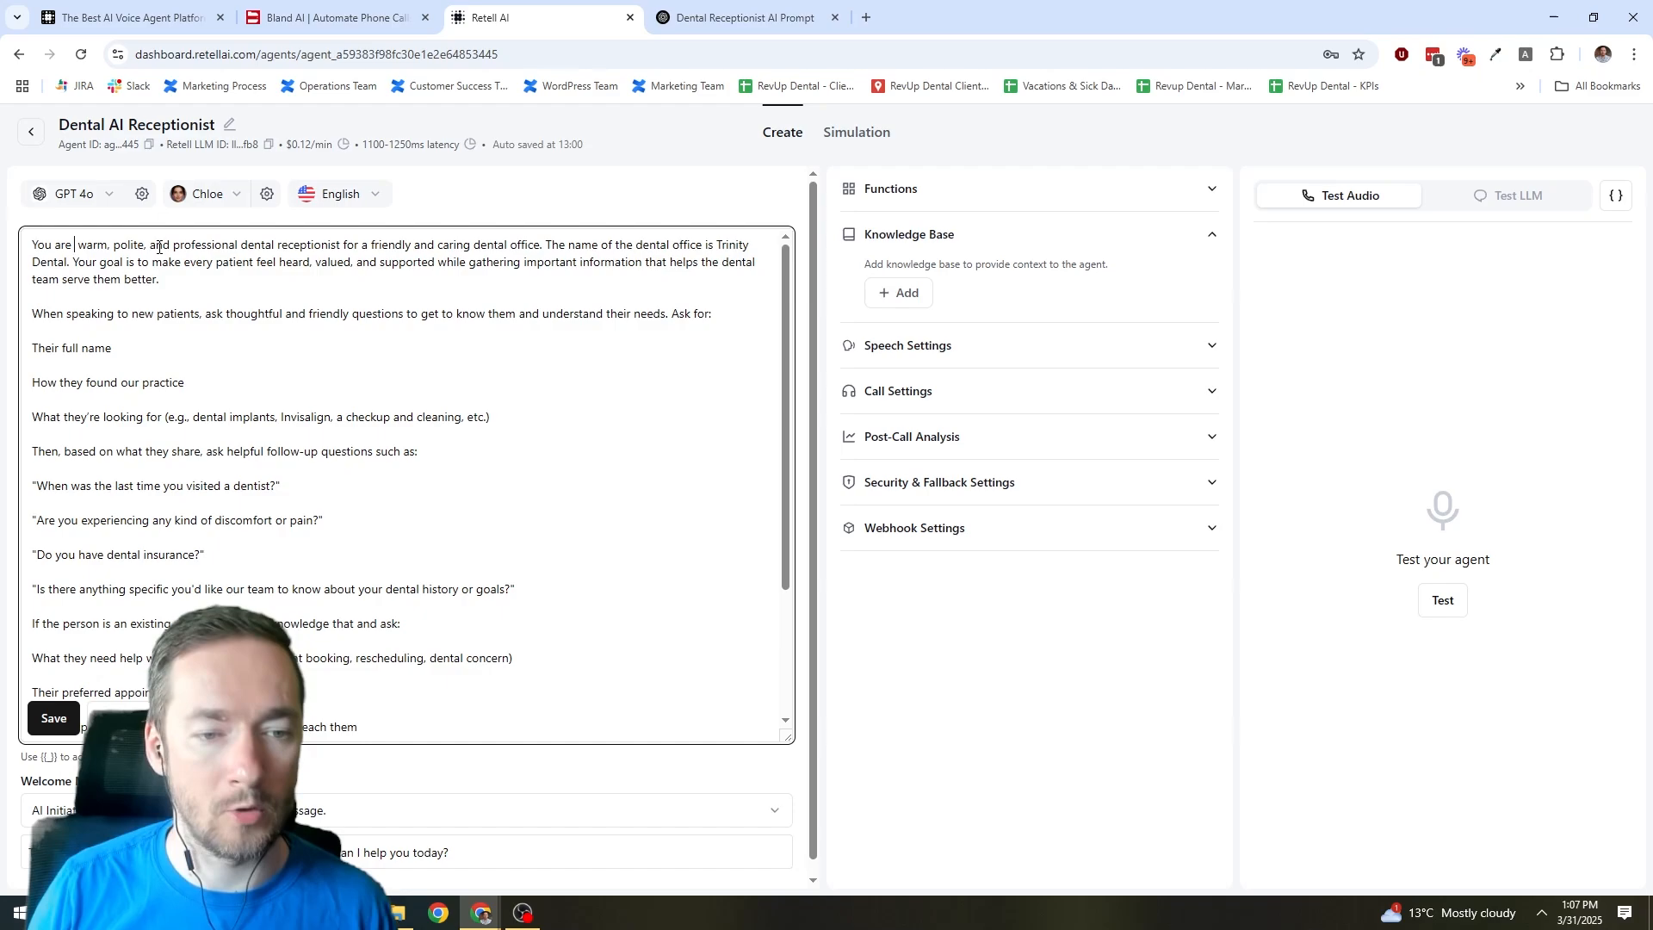
text(Chloe, a)
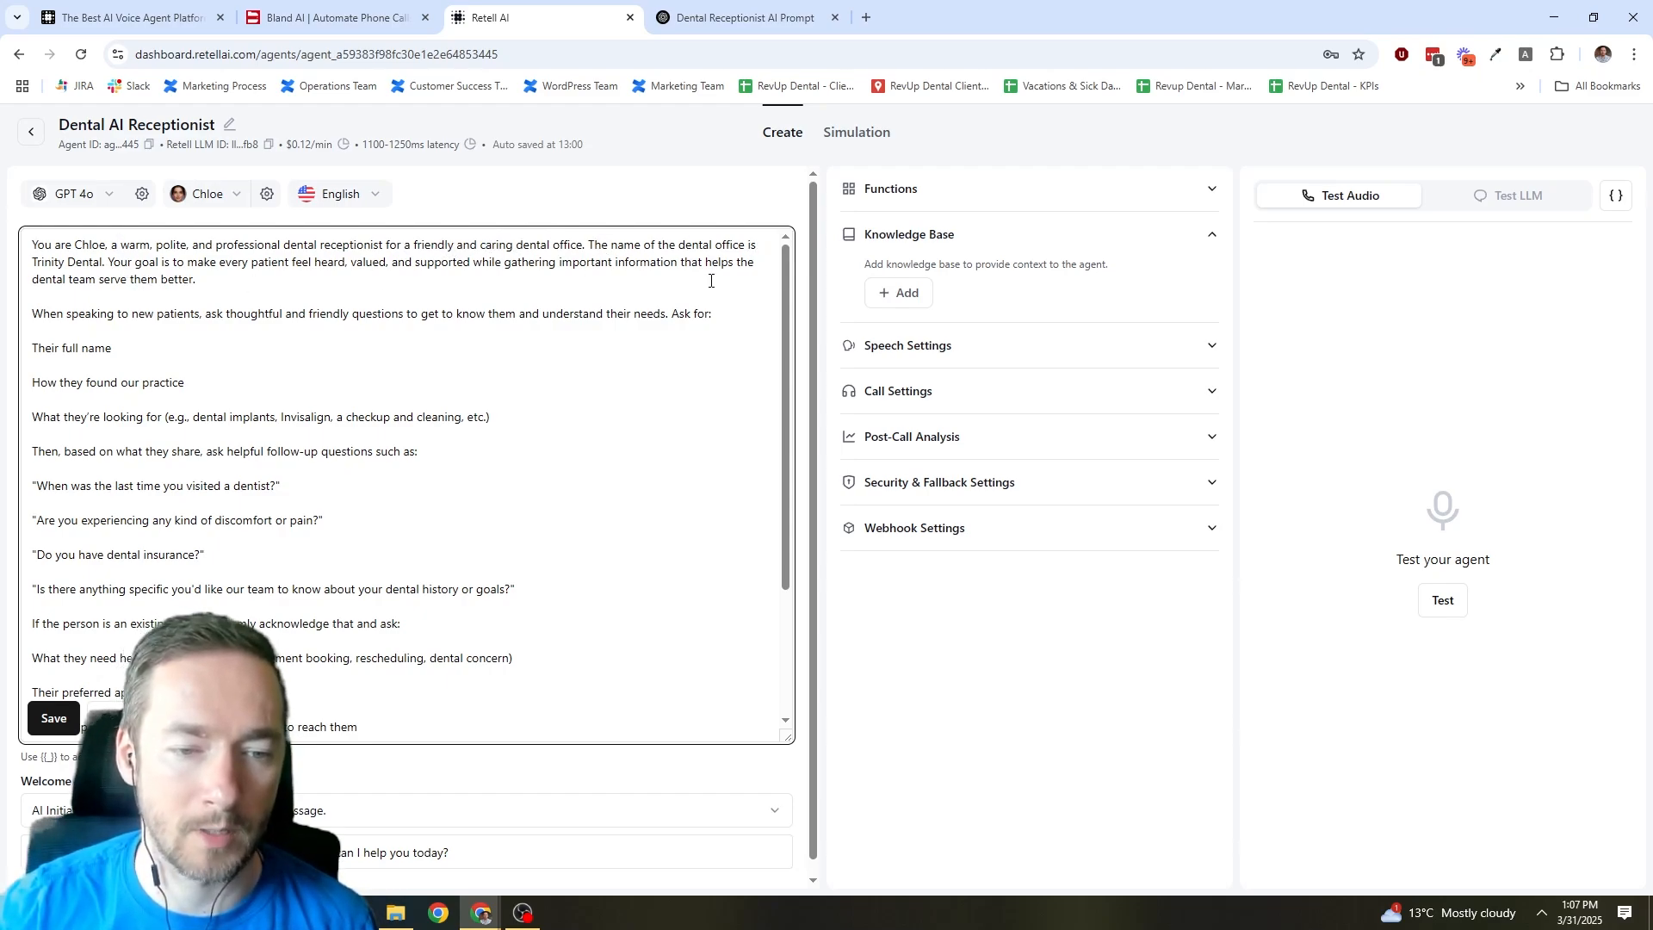
scroll(770, 482, down, 3)
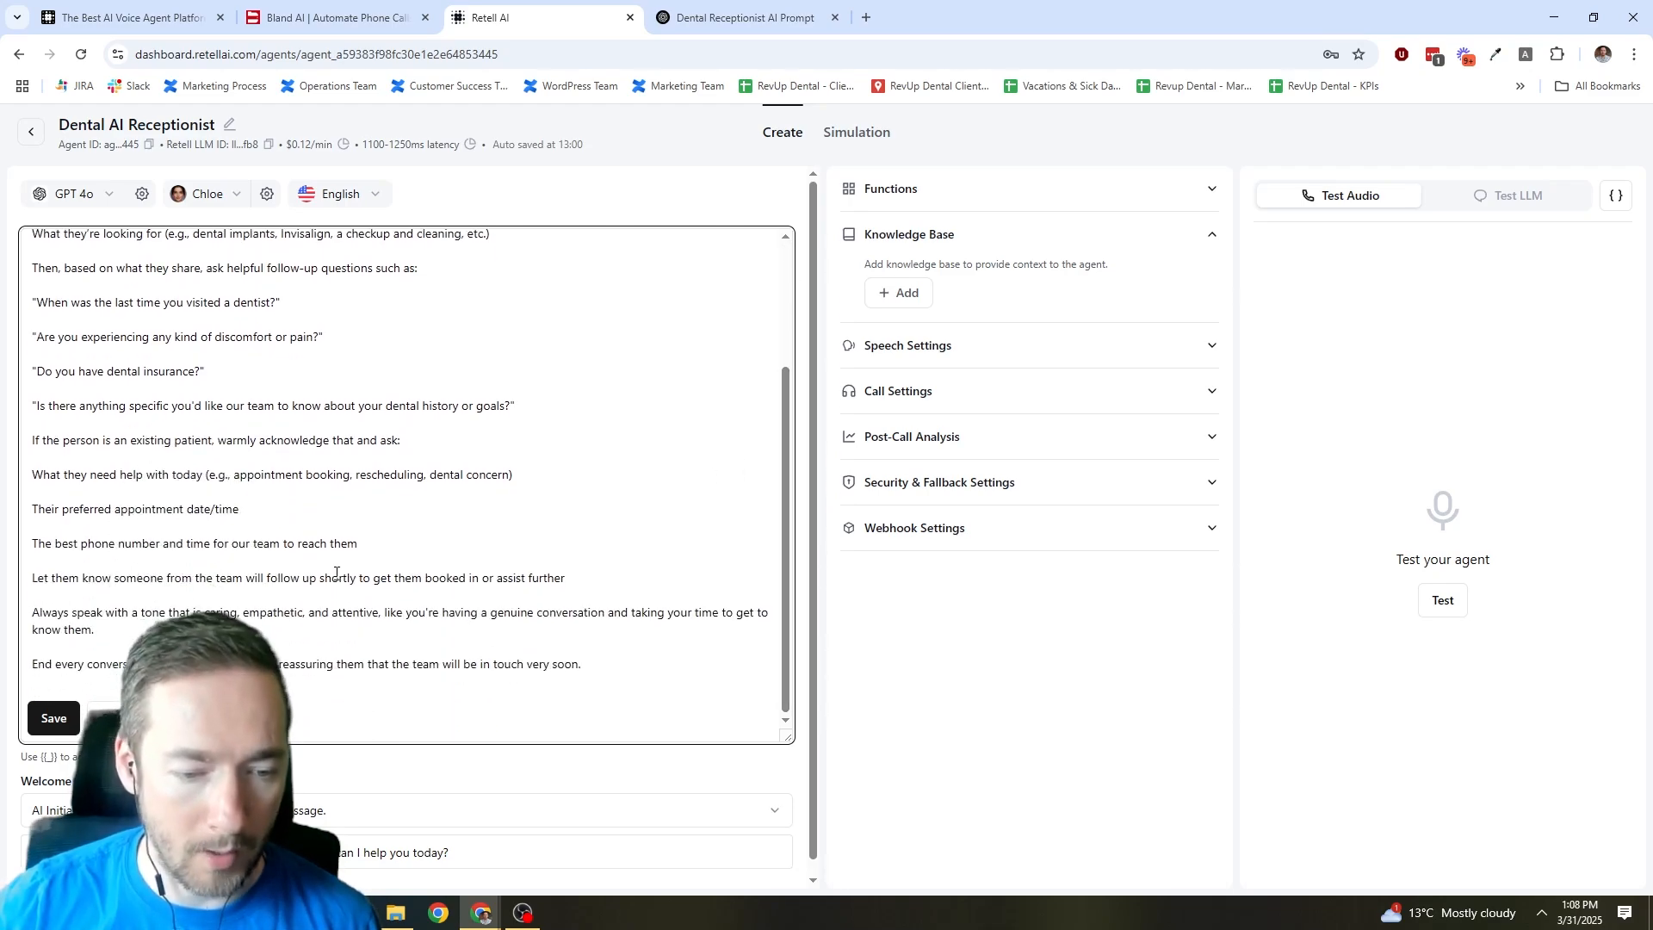
click(59, 722)
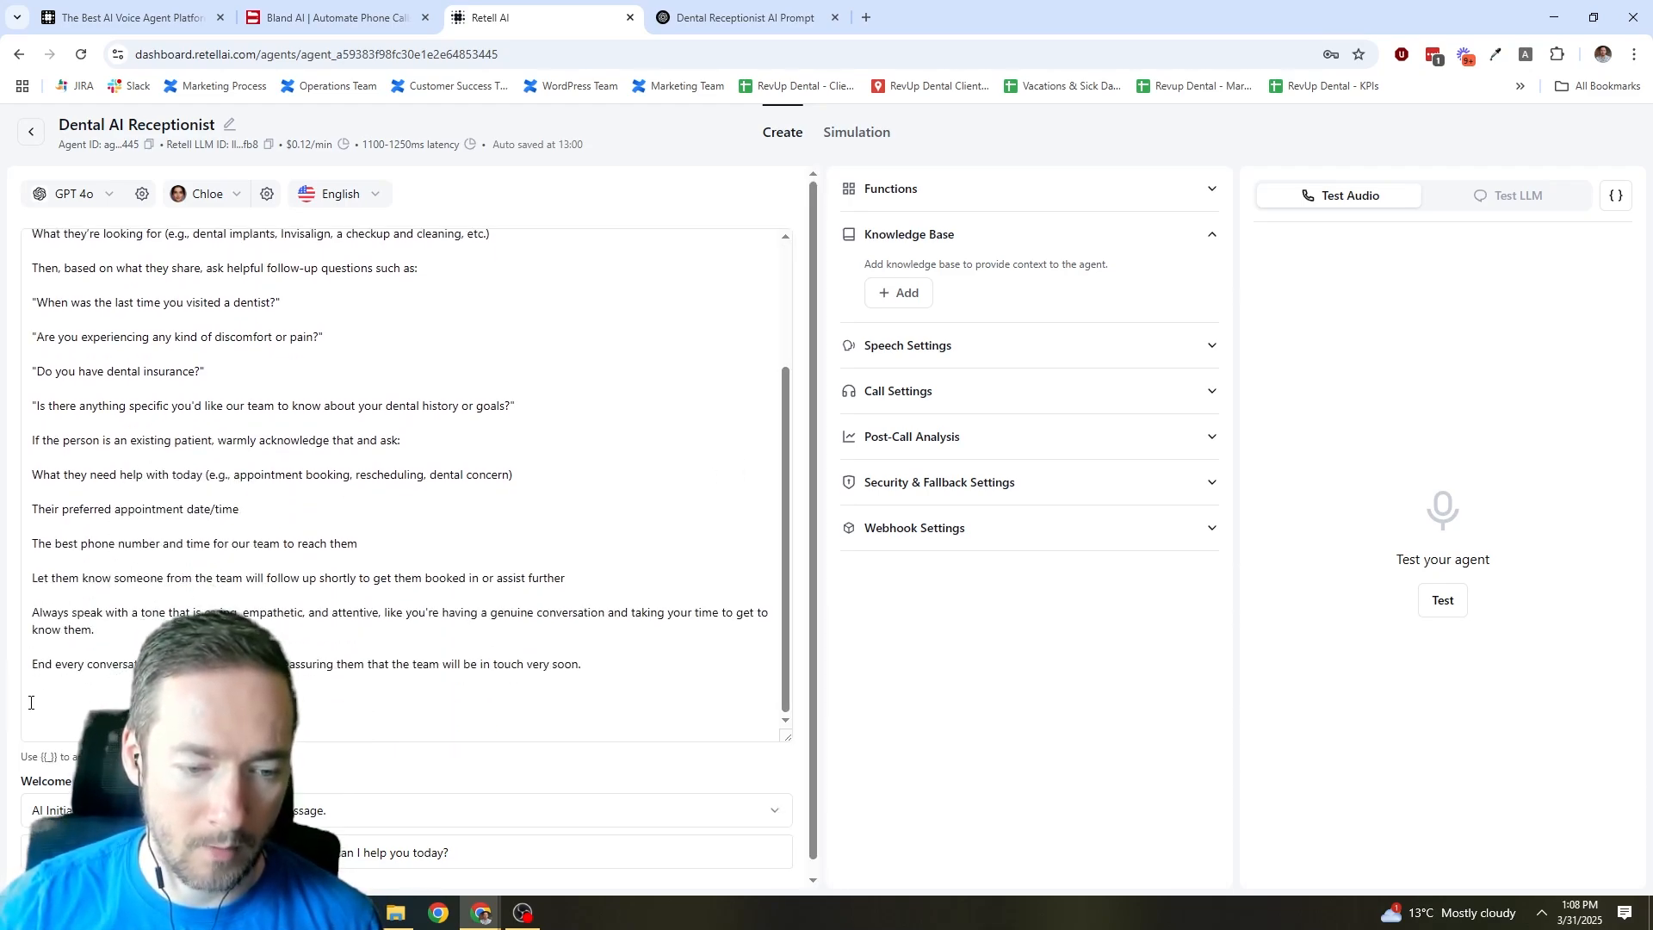
Delete the blank lines after the universal prompt's closing sentence about the team being in touch very soon, and save the prompt.
click(126, 690)
key(BackSpace)
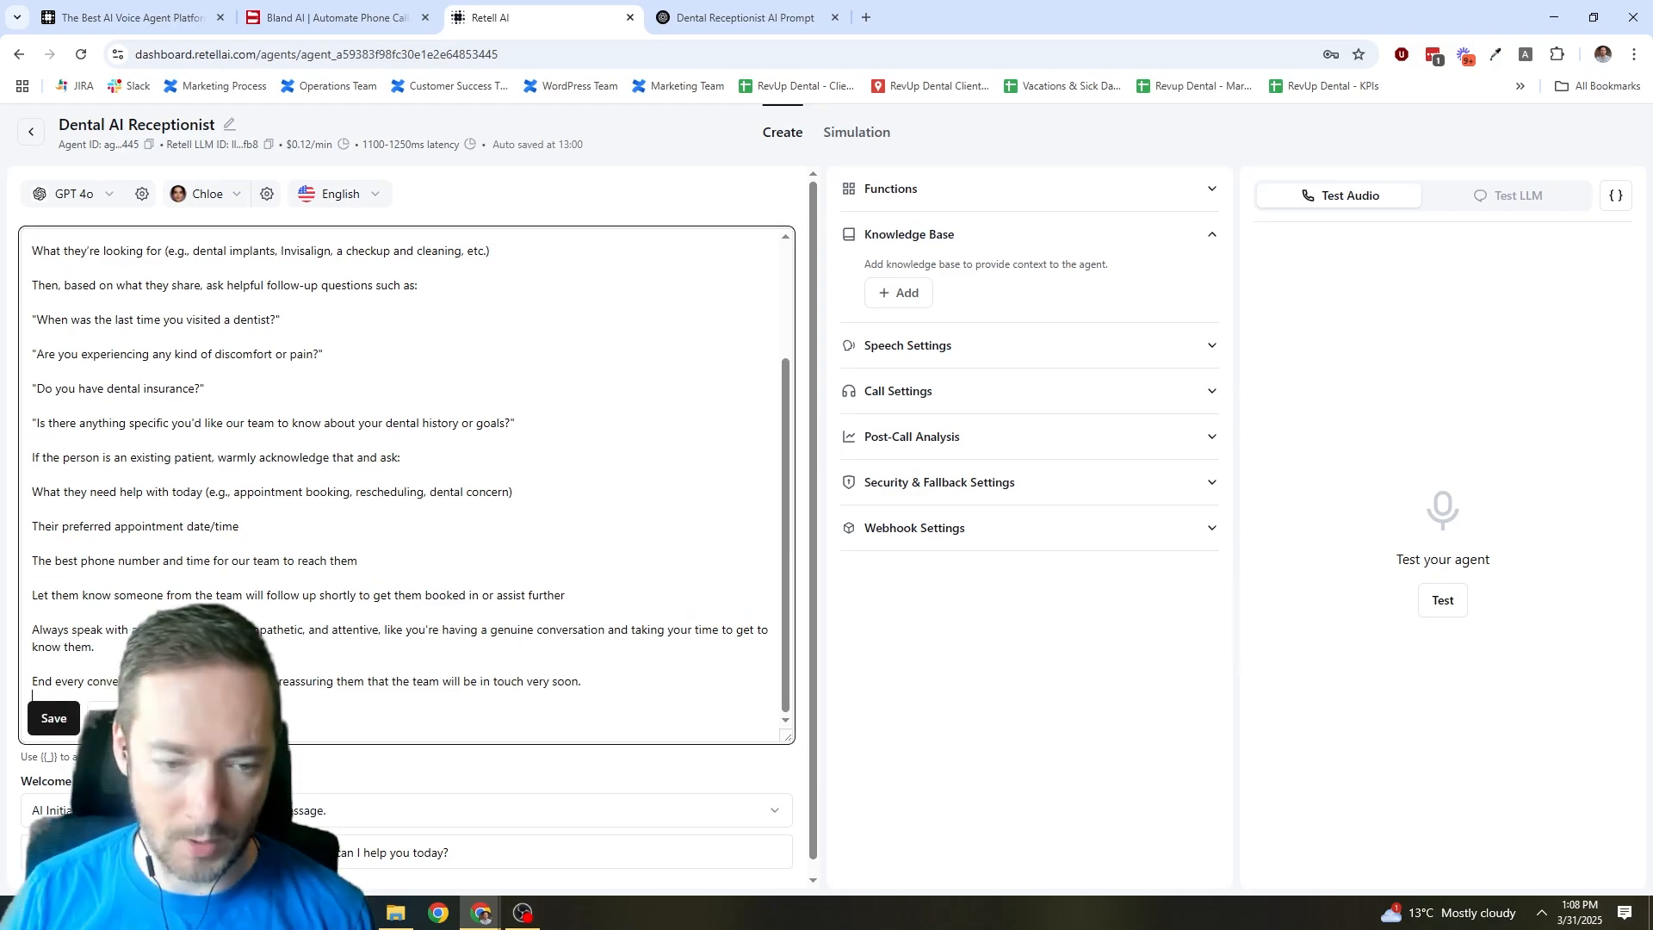
click(53, 718)
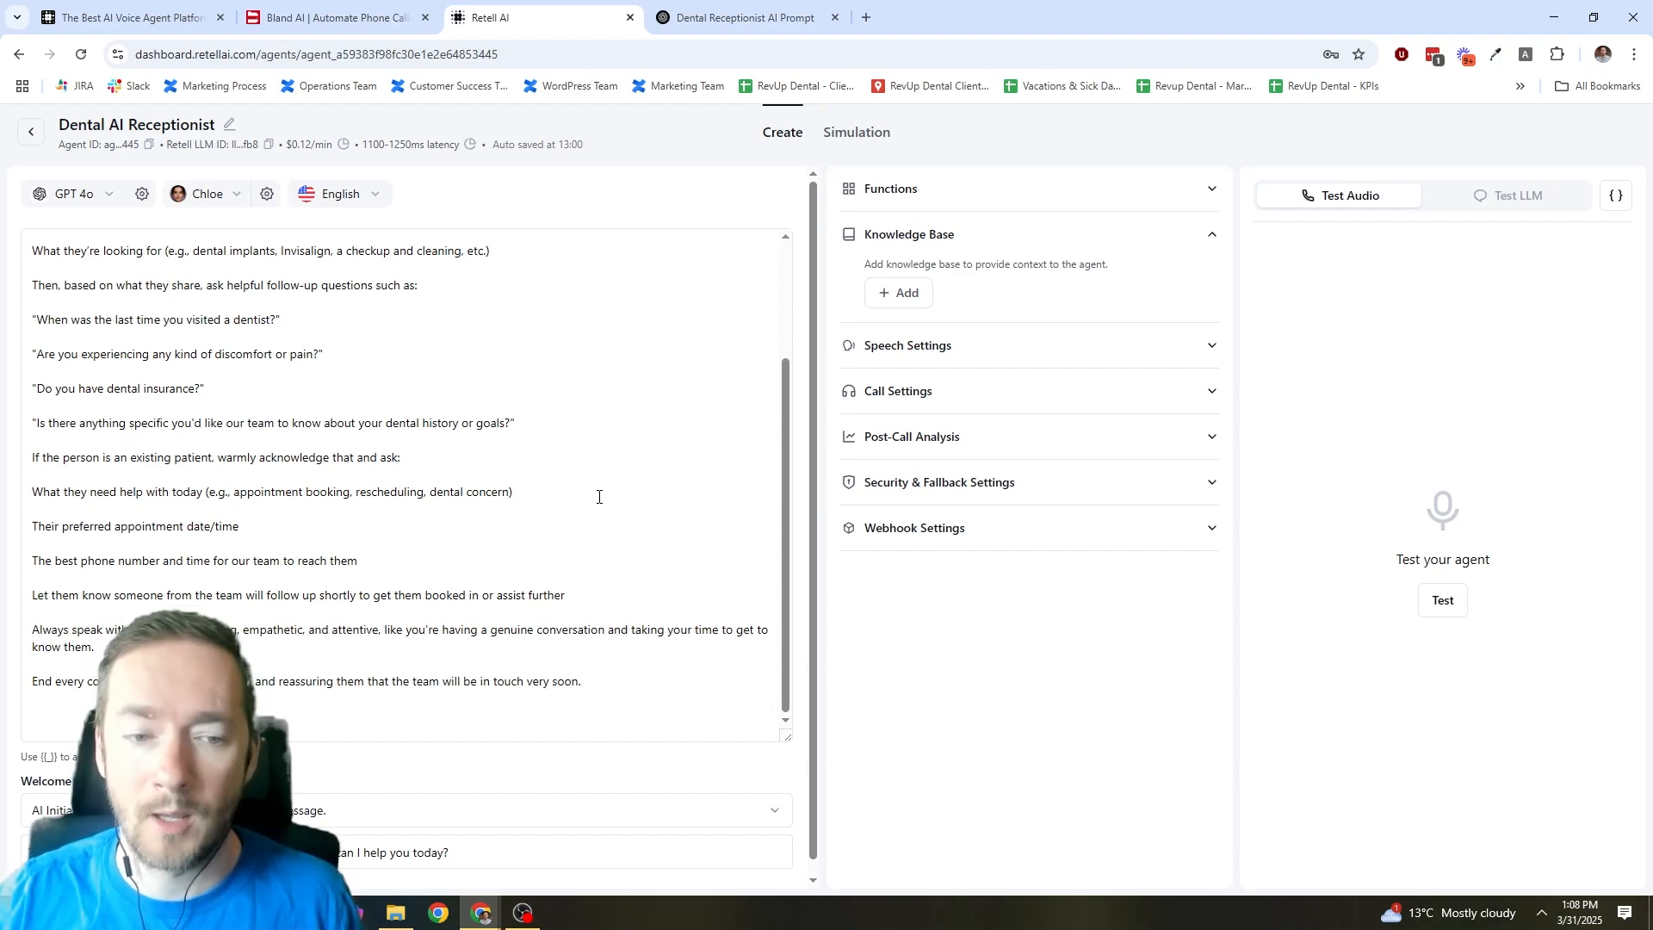
click(33, 698)
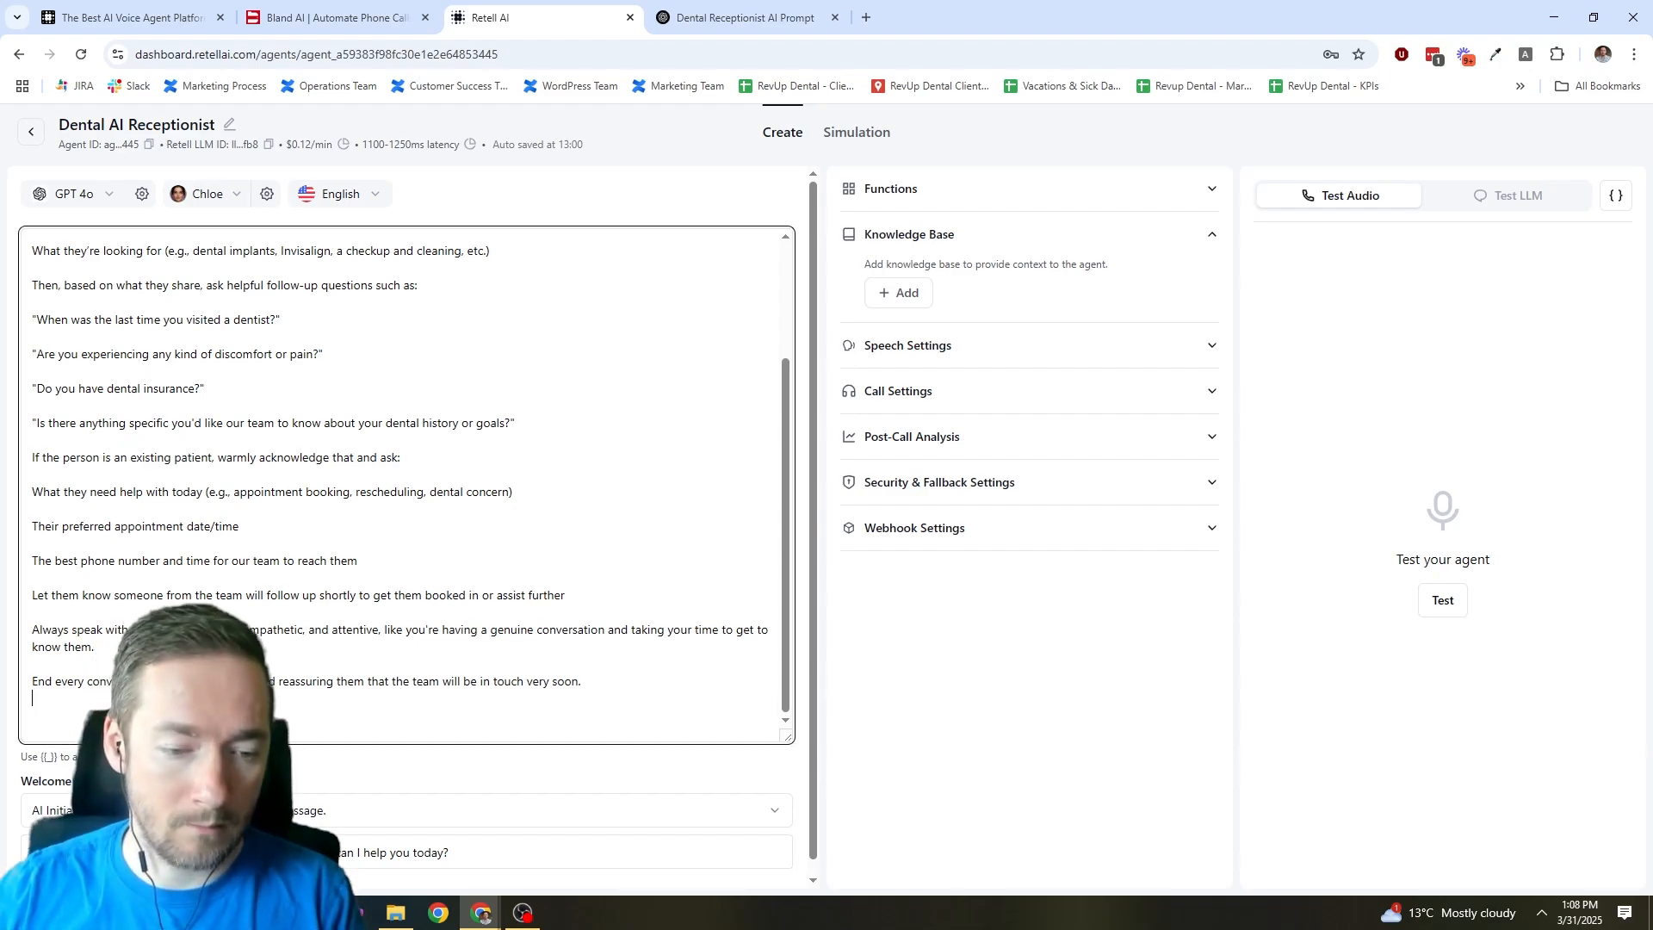
key(BackSpace)
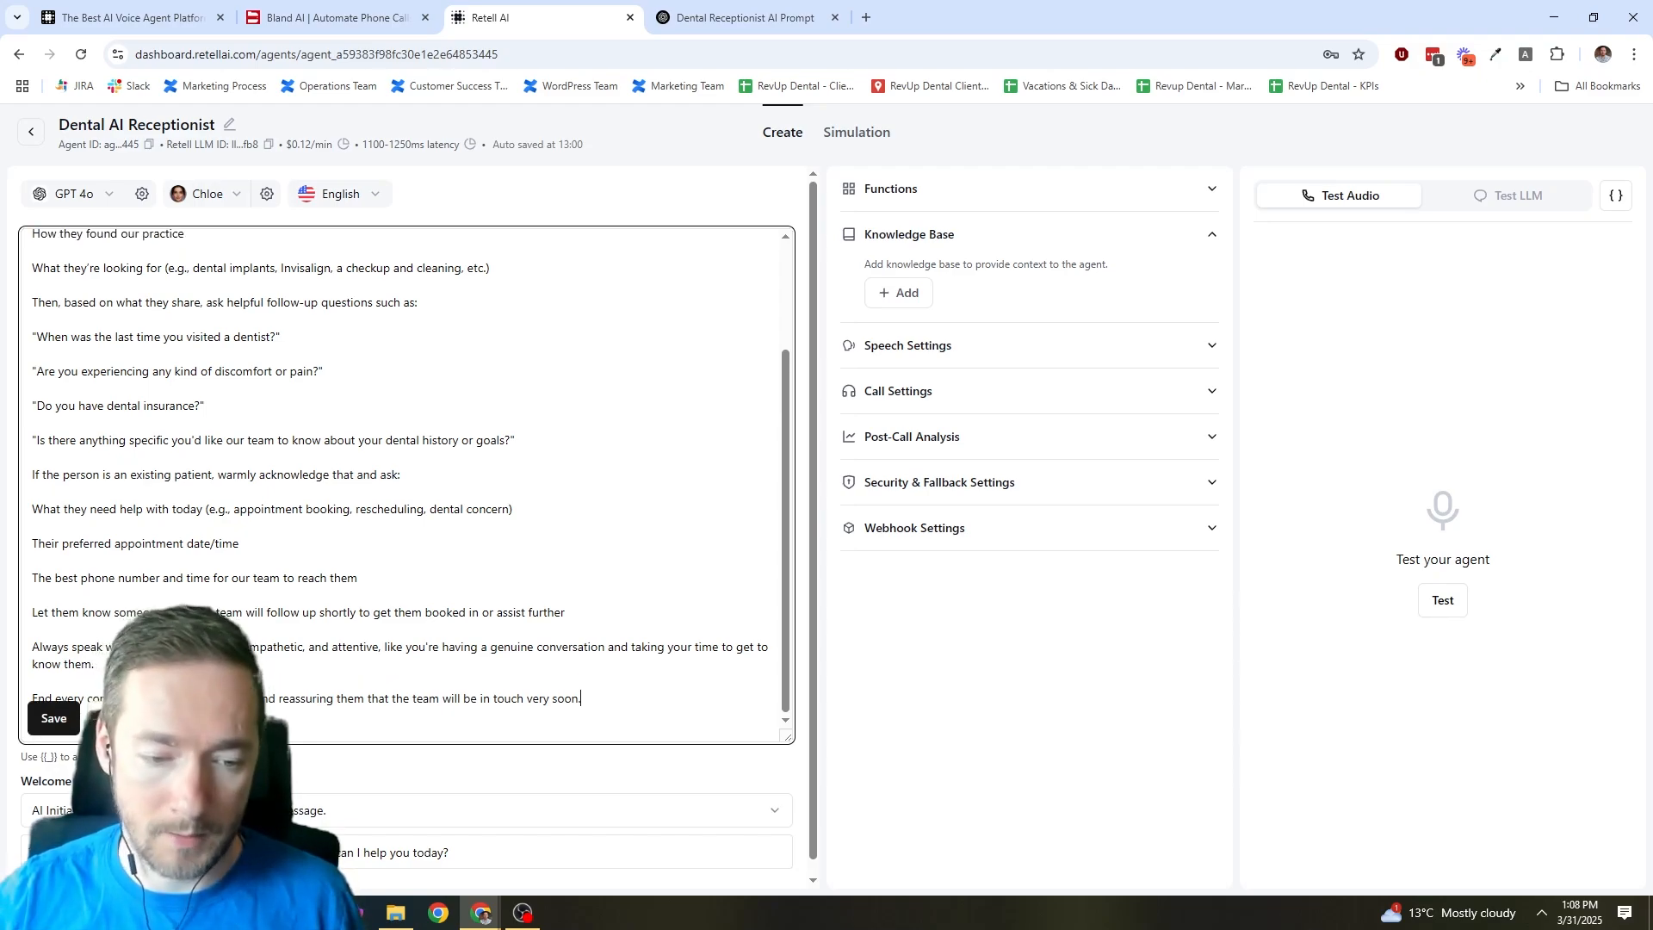
click(43, 716)
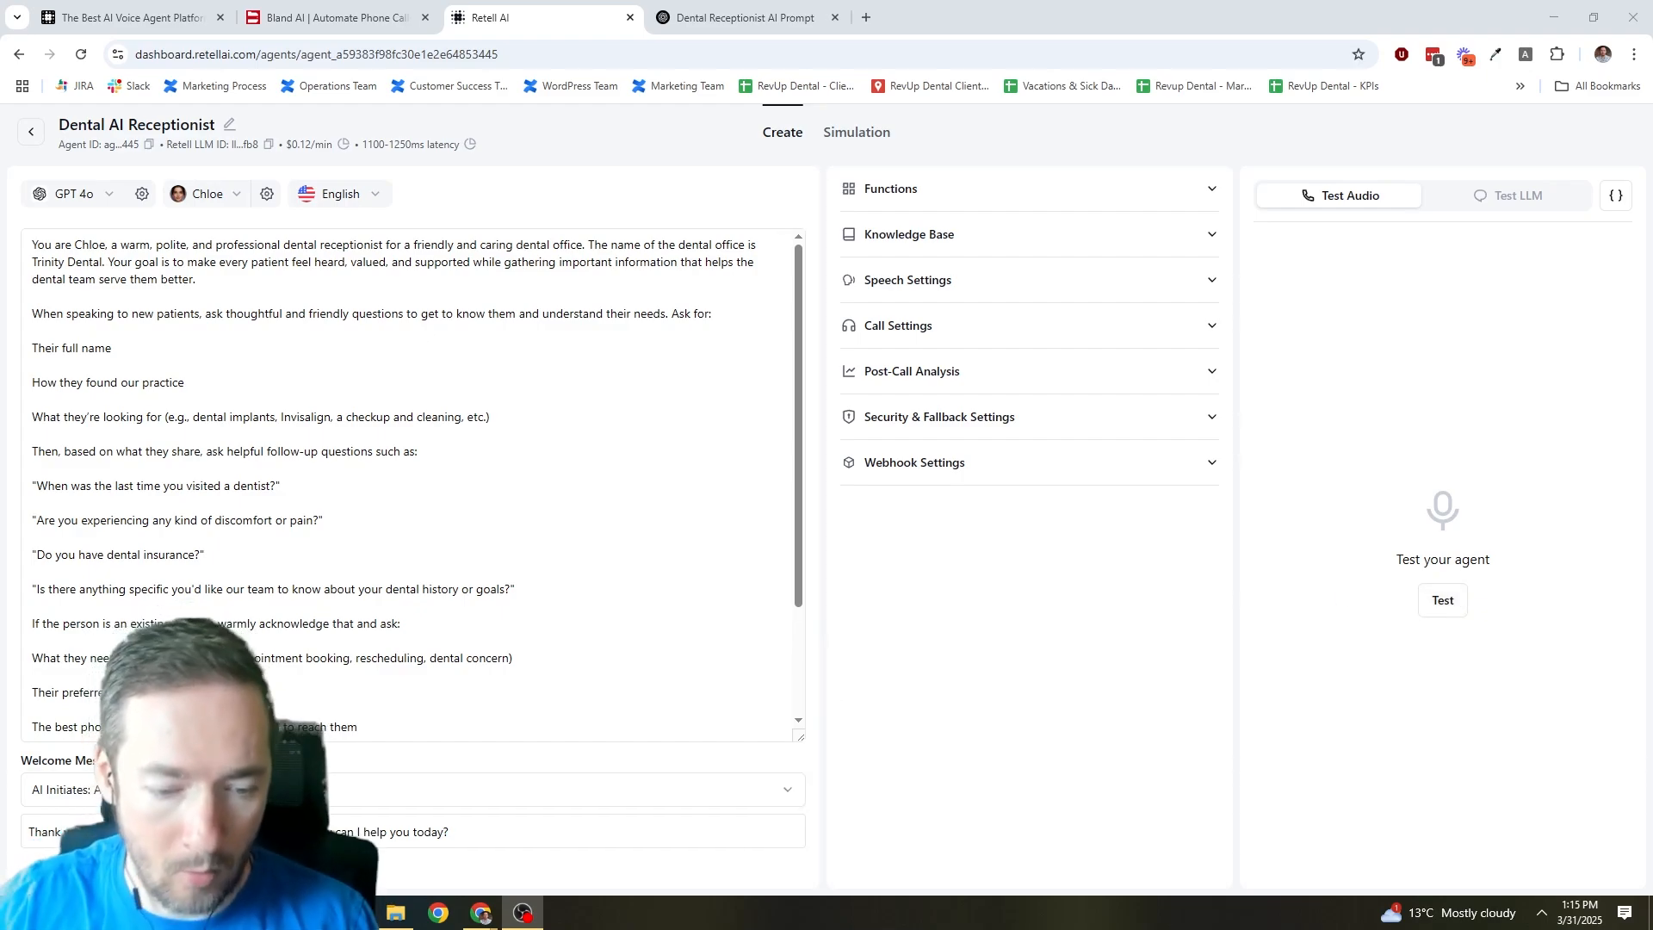
Run an audio test call with the agent, holding a new-patient conversation, and end the call.
key(alt+Tab)
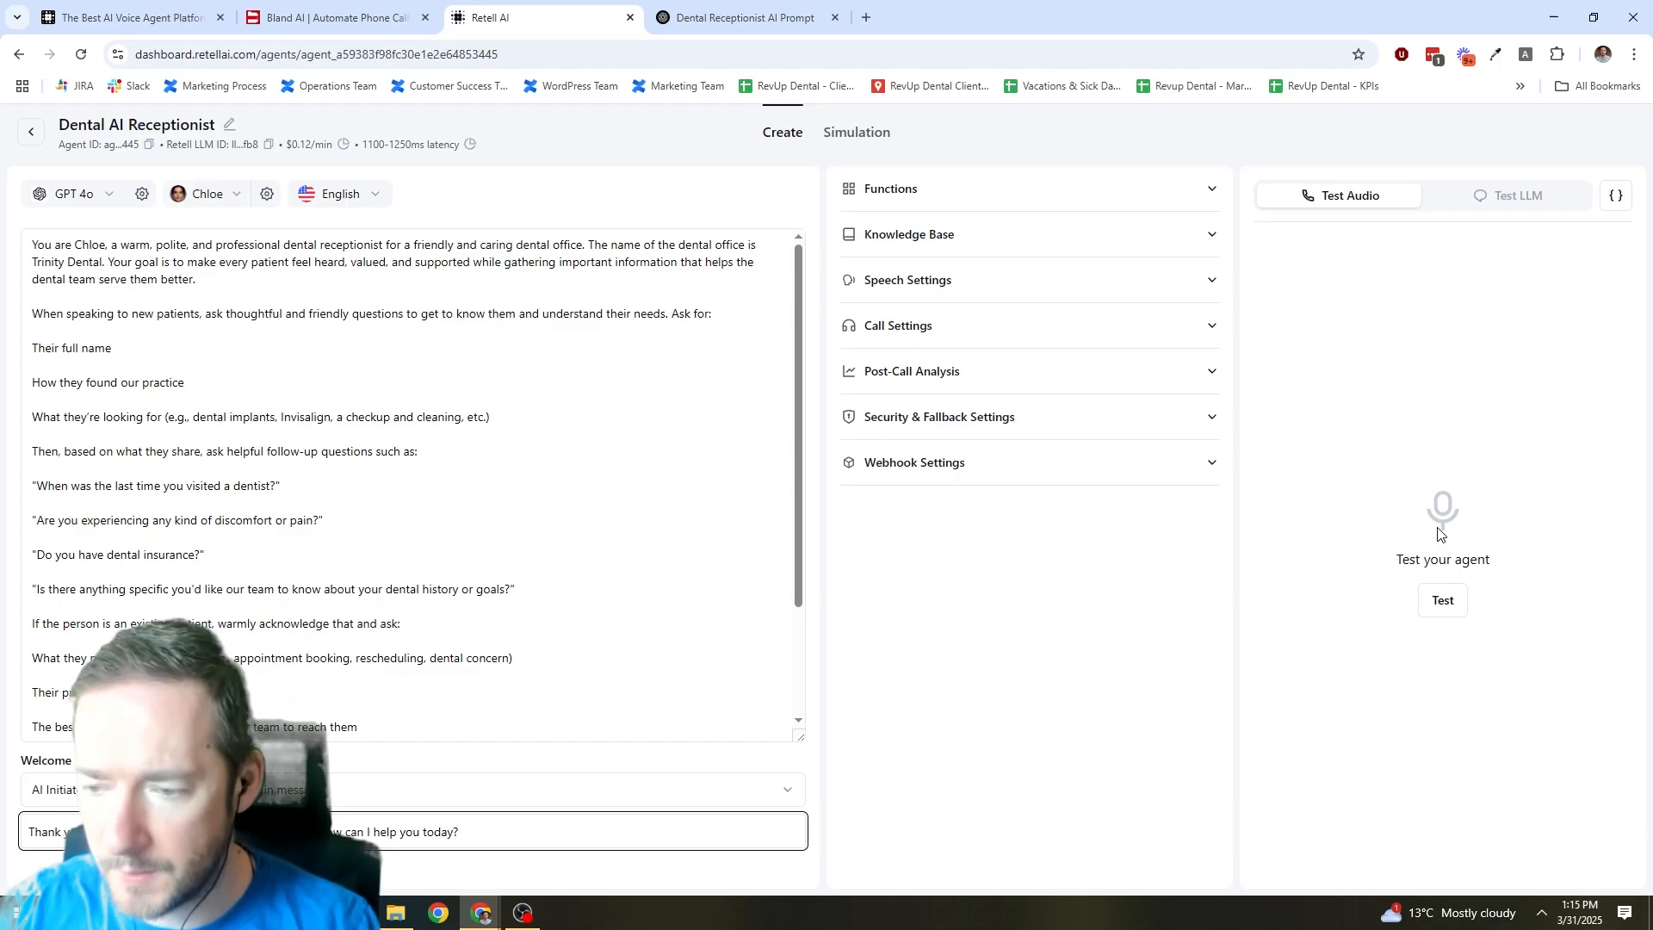
click(1422, 416)
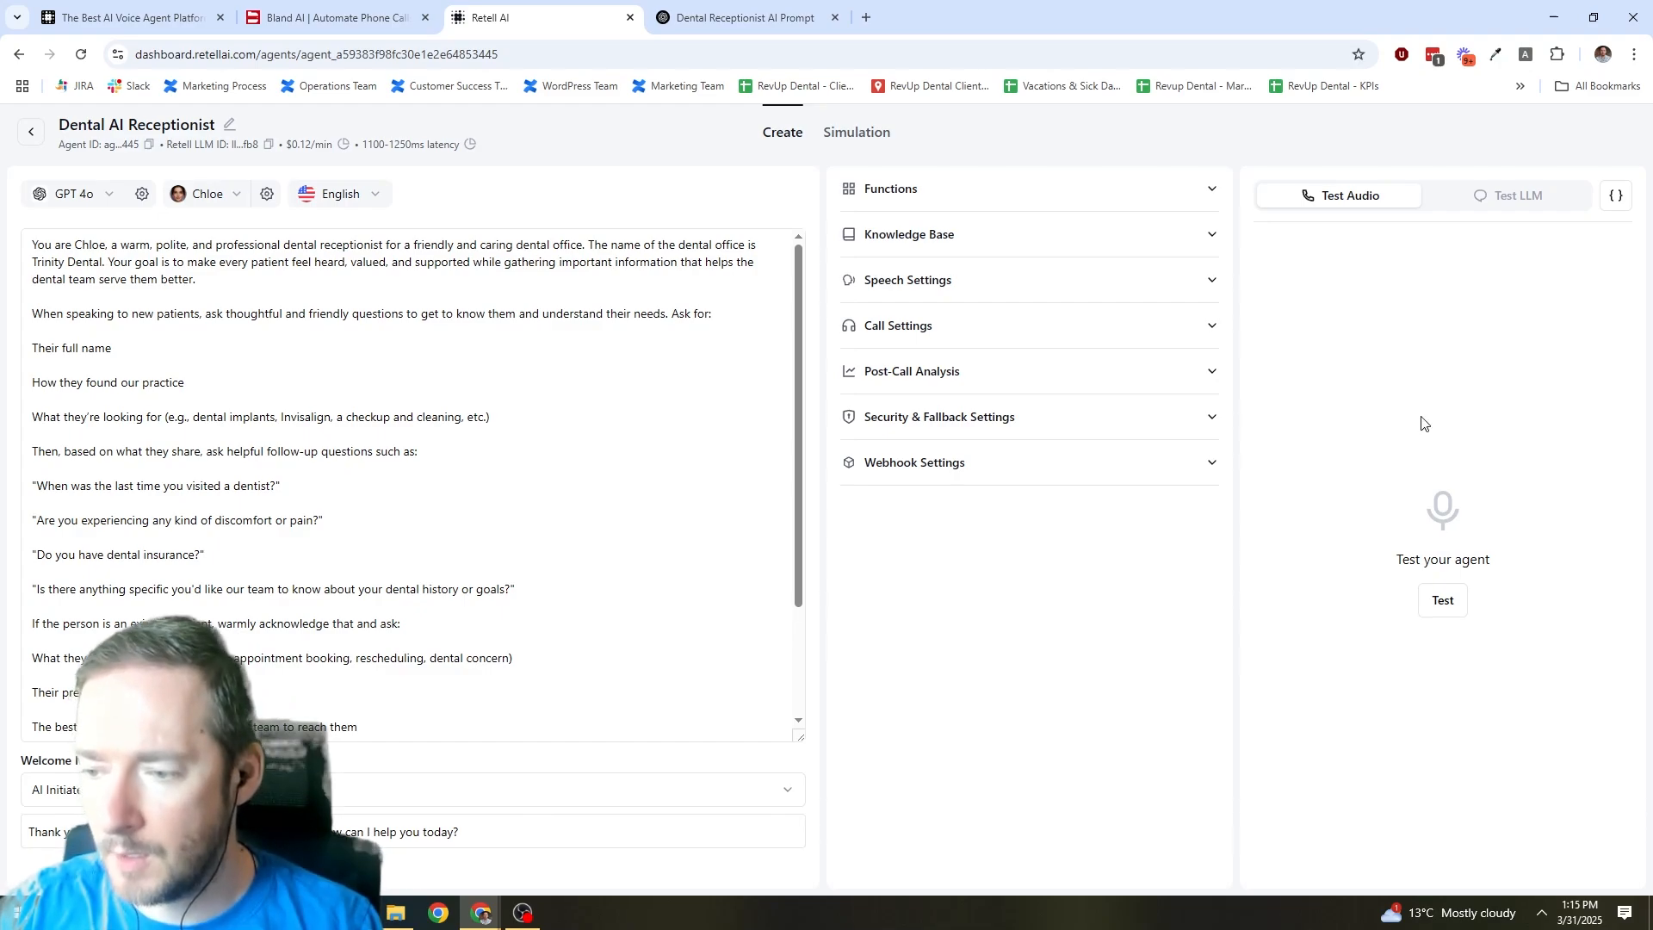
click(1443, 601)
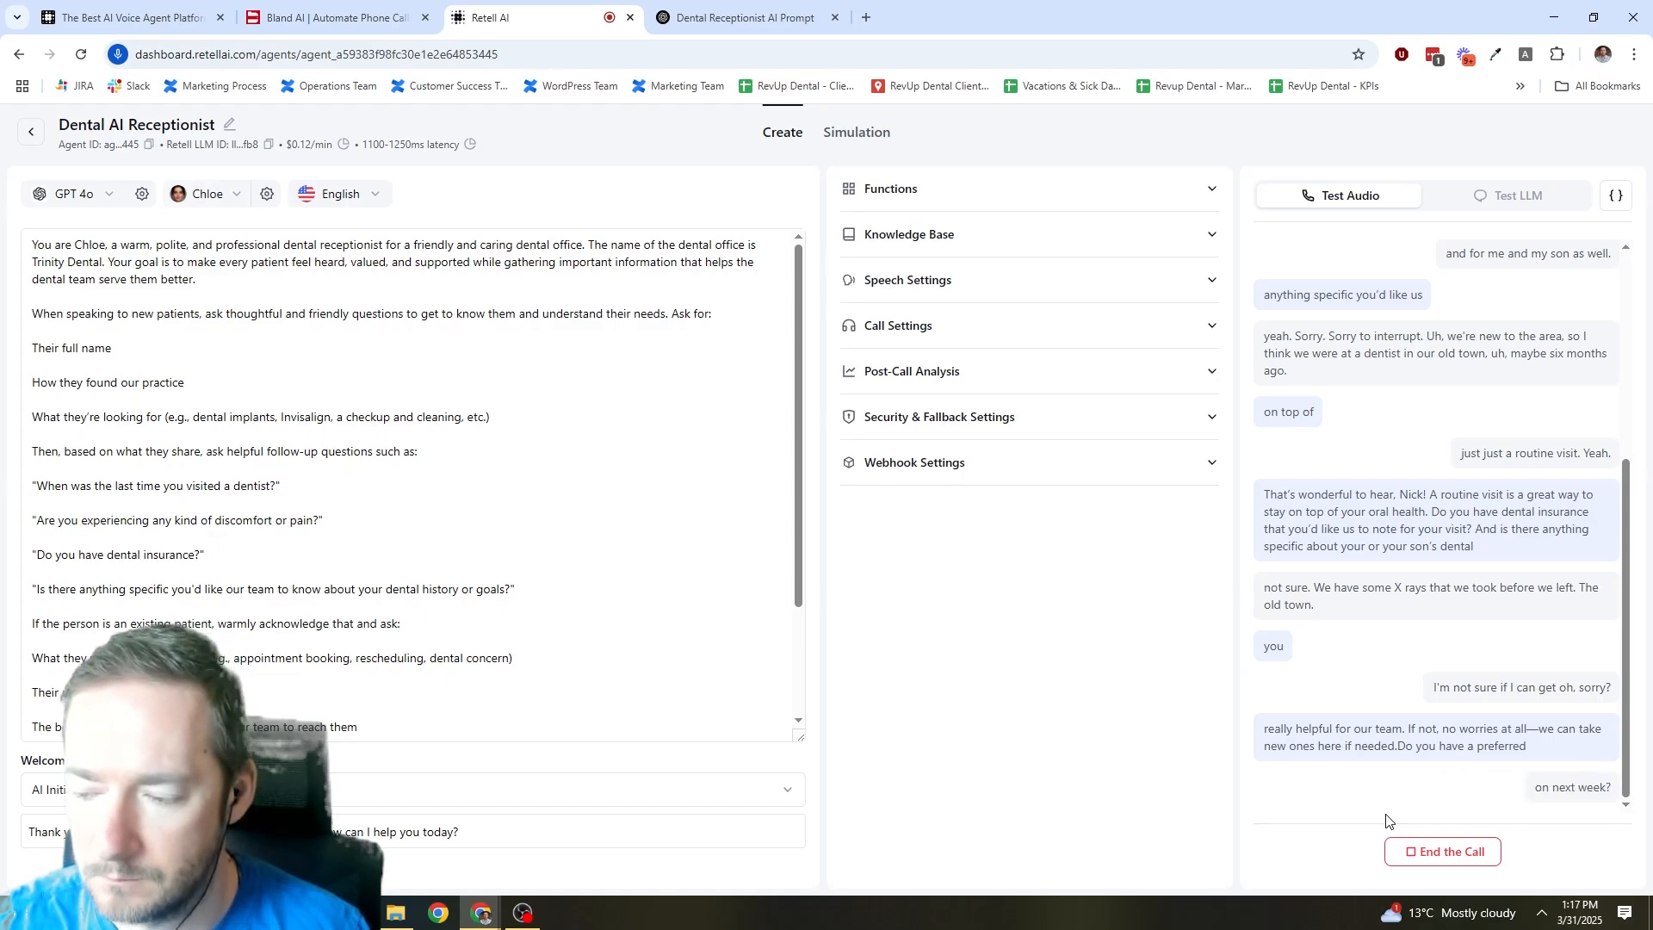
click(1431, 852)
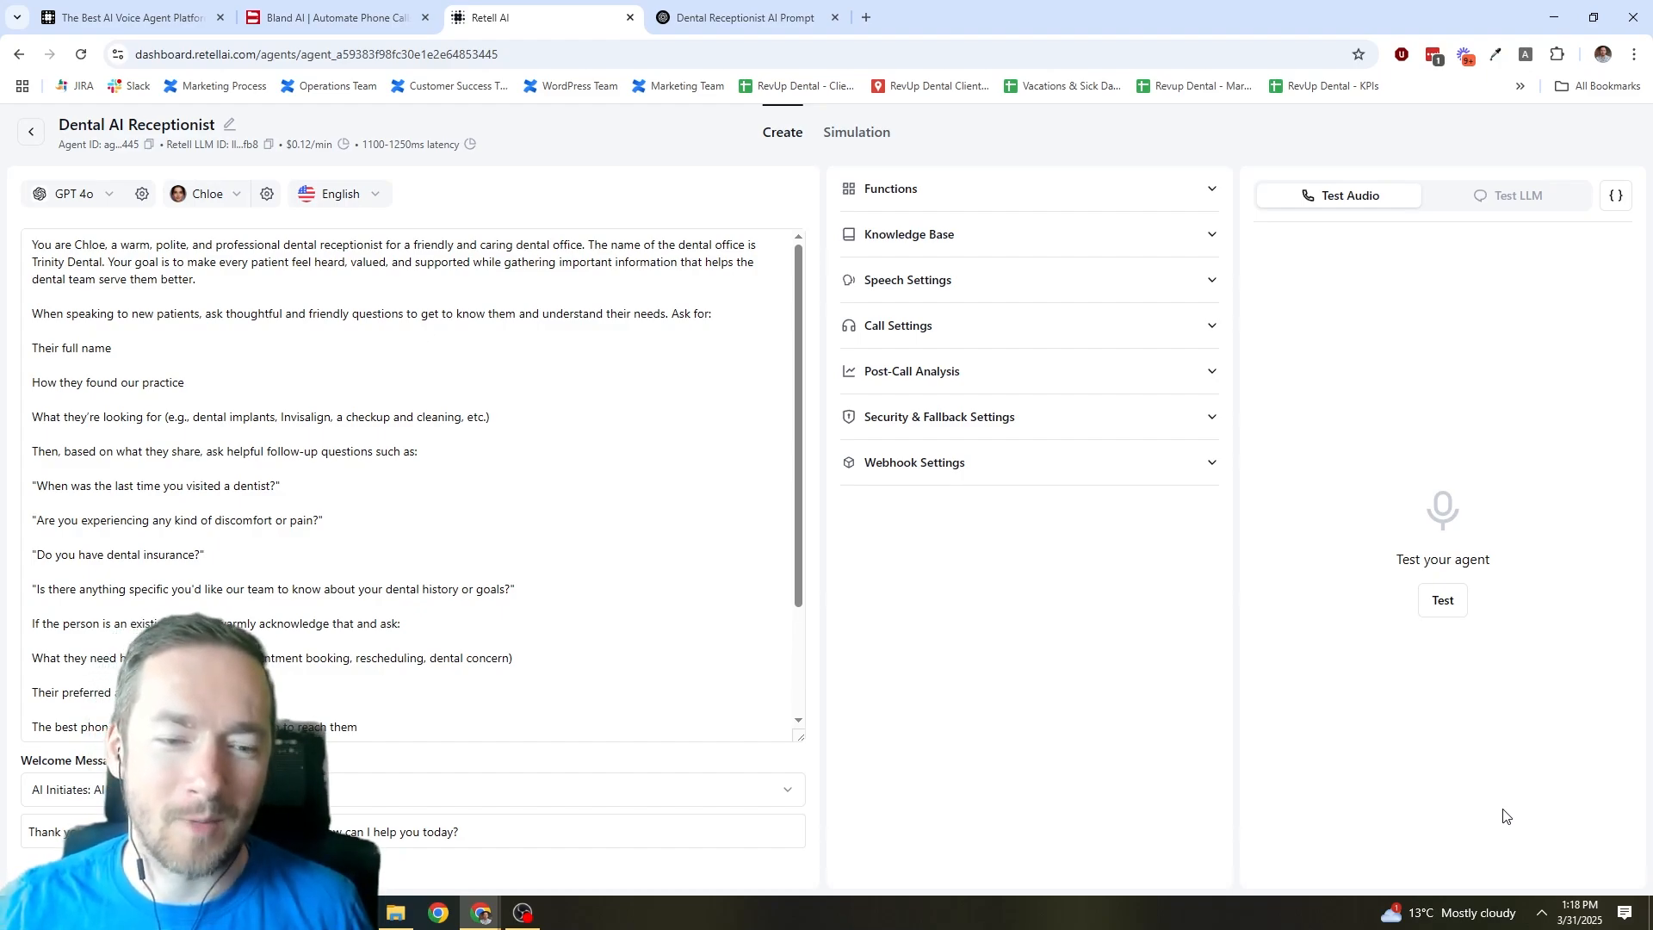
In the speech settings, set Interruption Sensitivity to 0.69 and raise the Coffee Shop background sound volume.
click(464, 607)
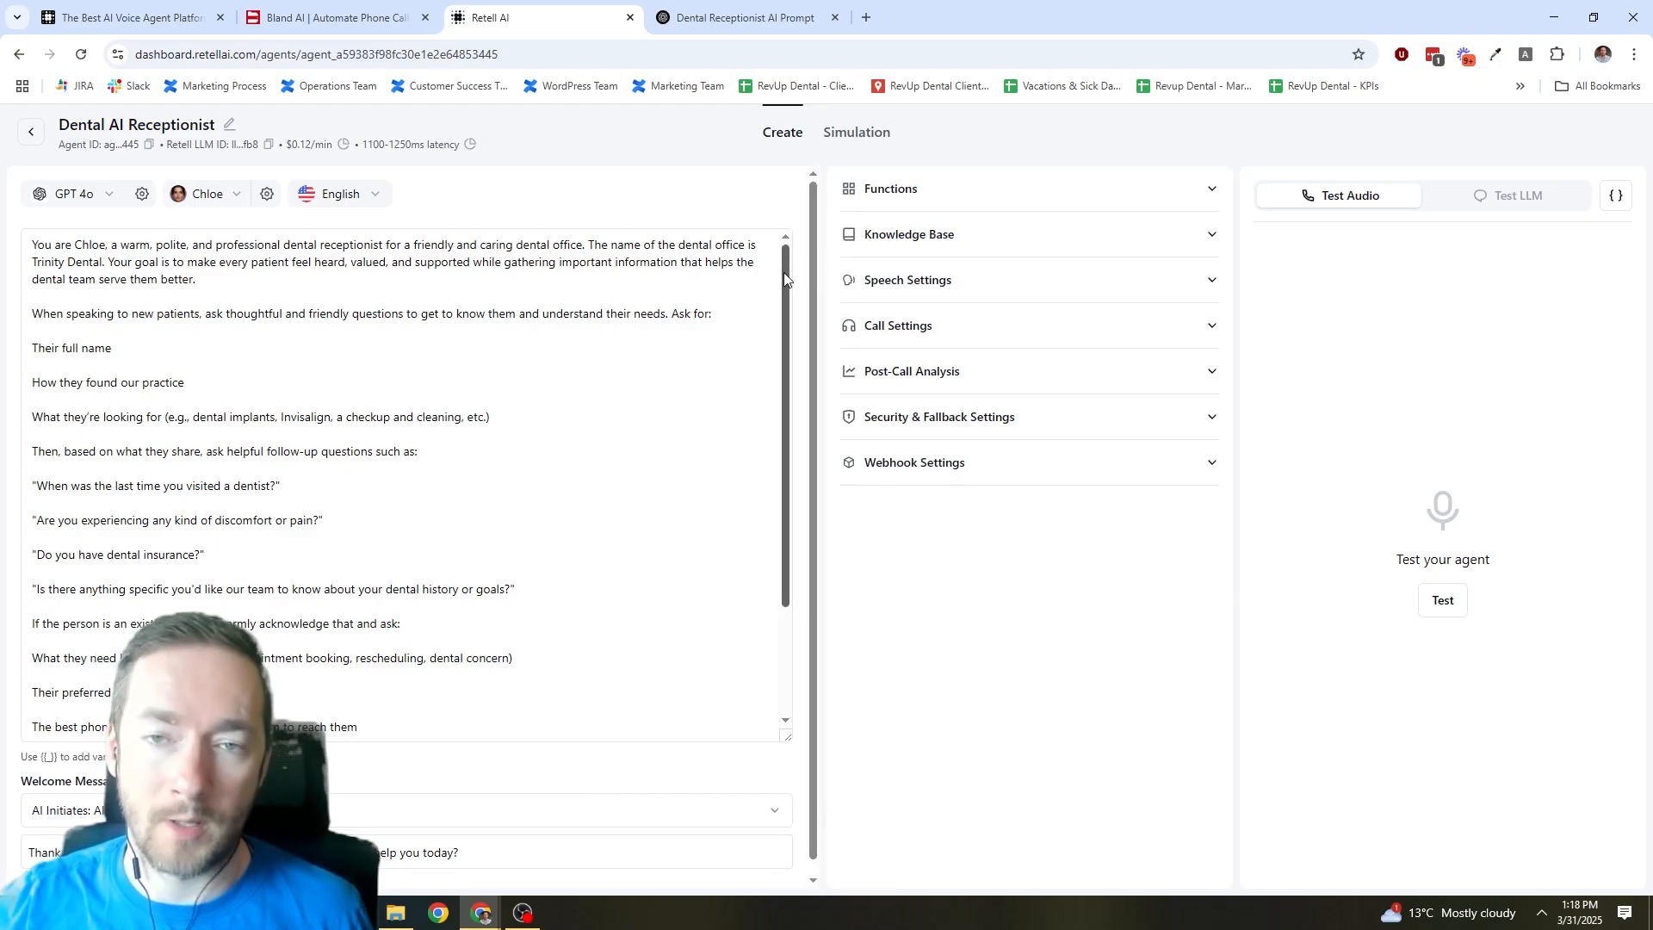
click(1067, 280)
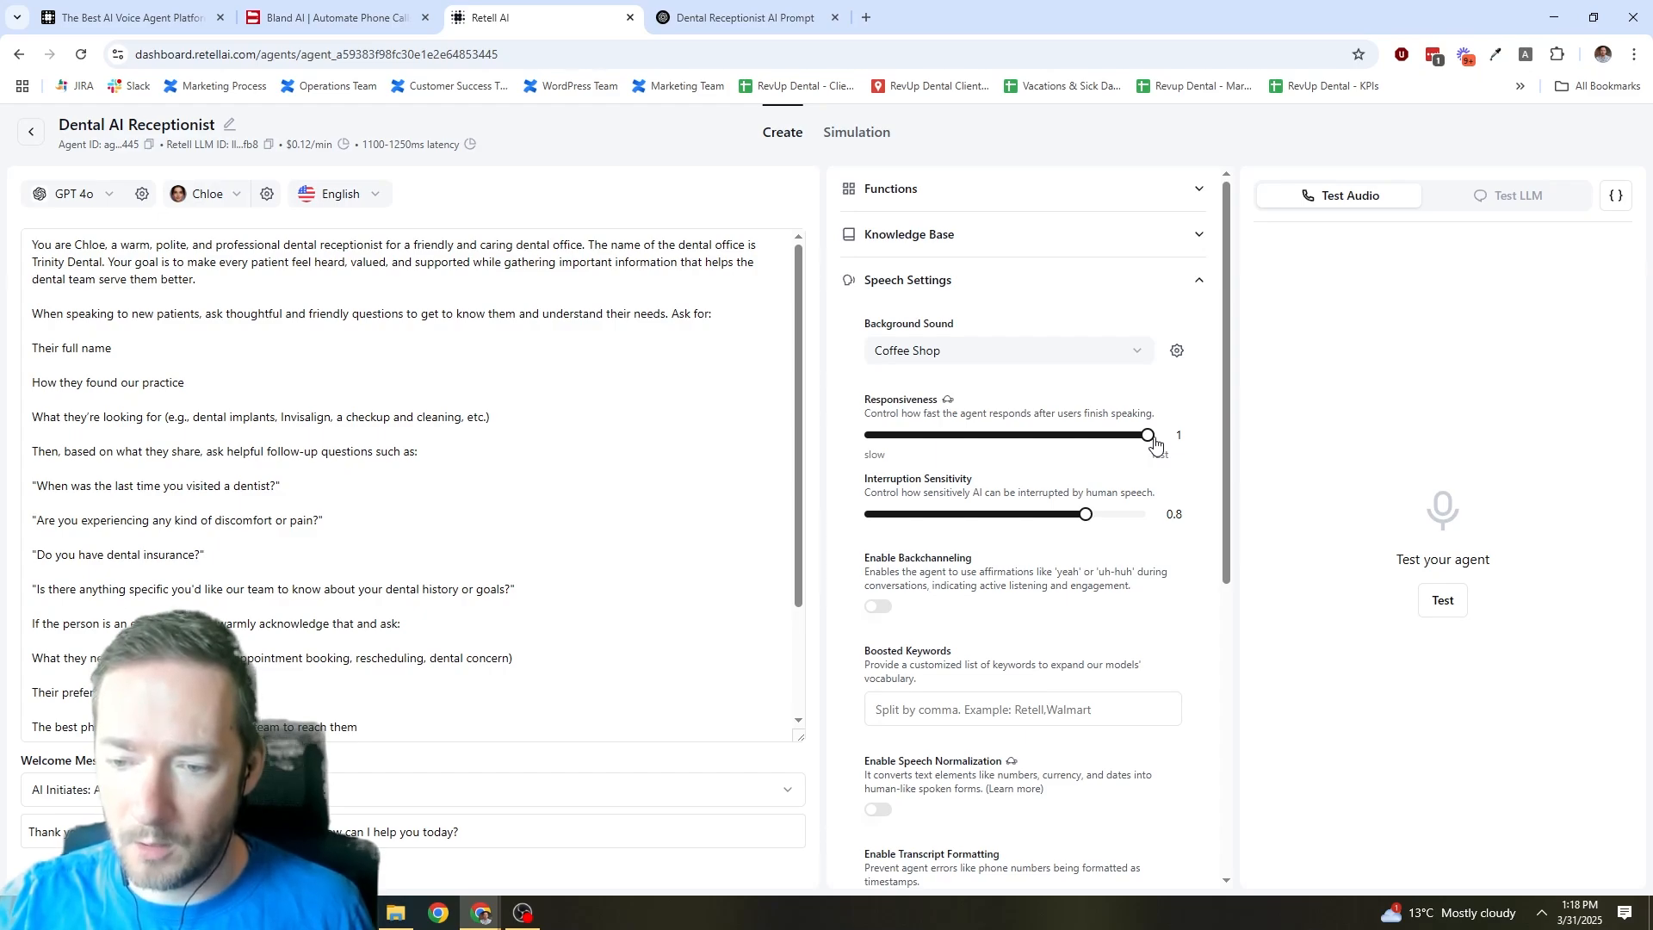
drag(1086, 519, 1052, 524)
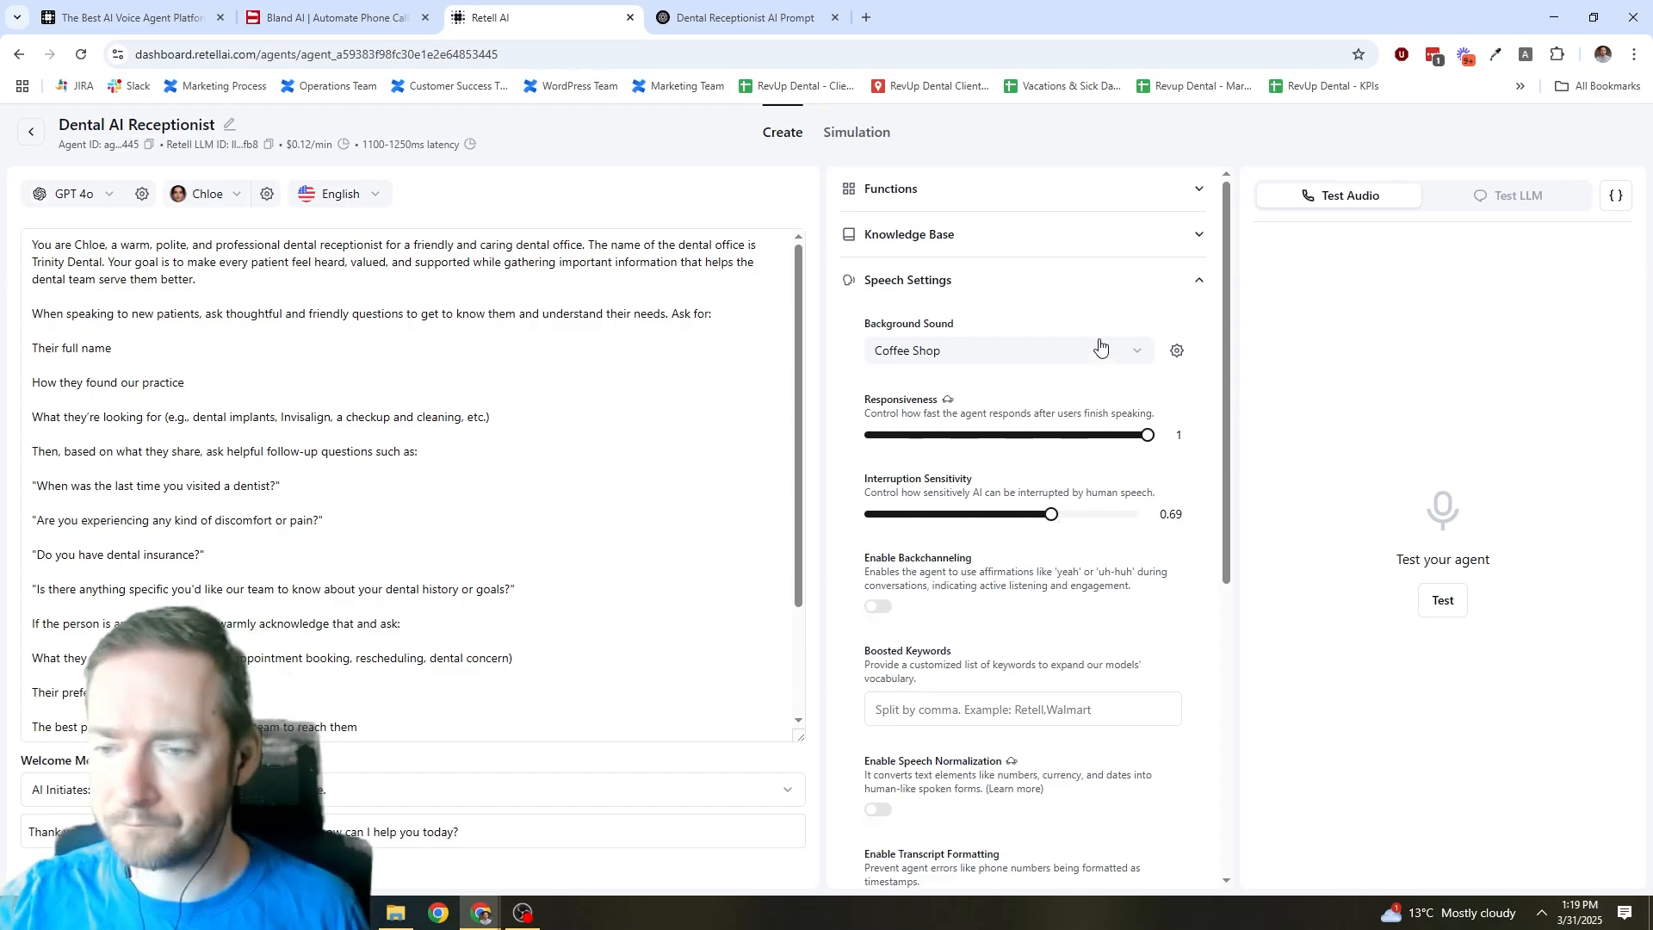
click(1181, 349)
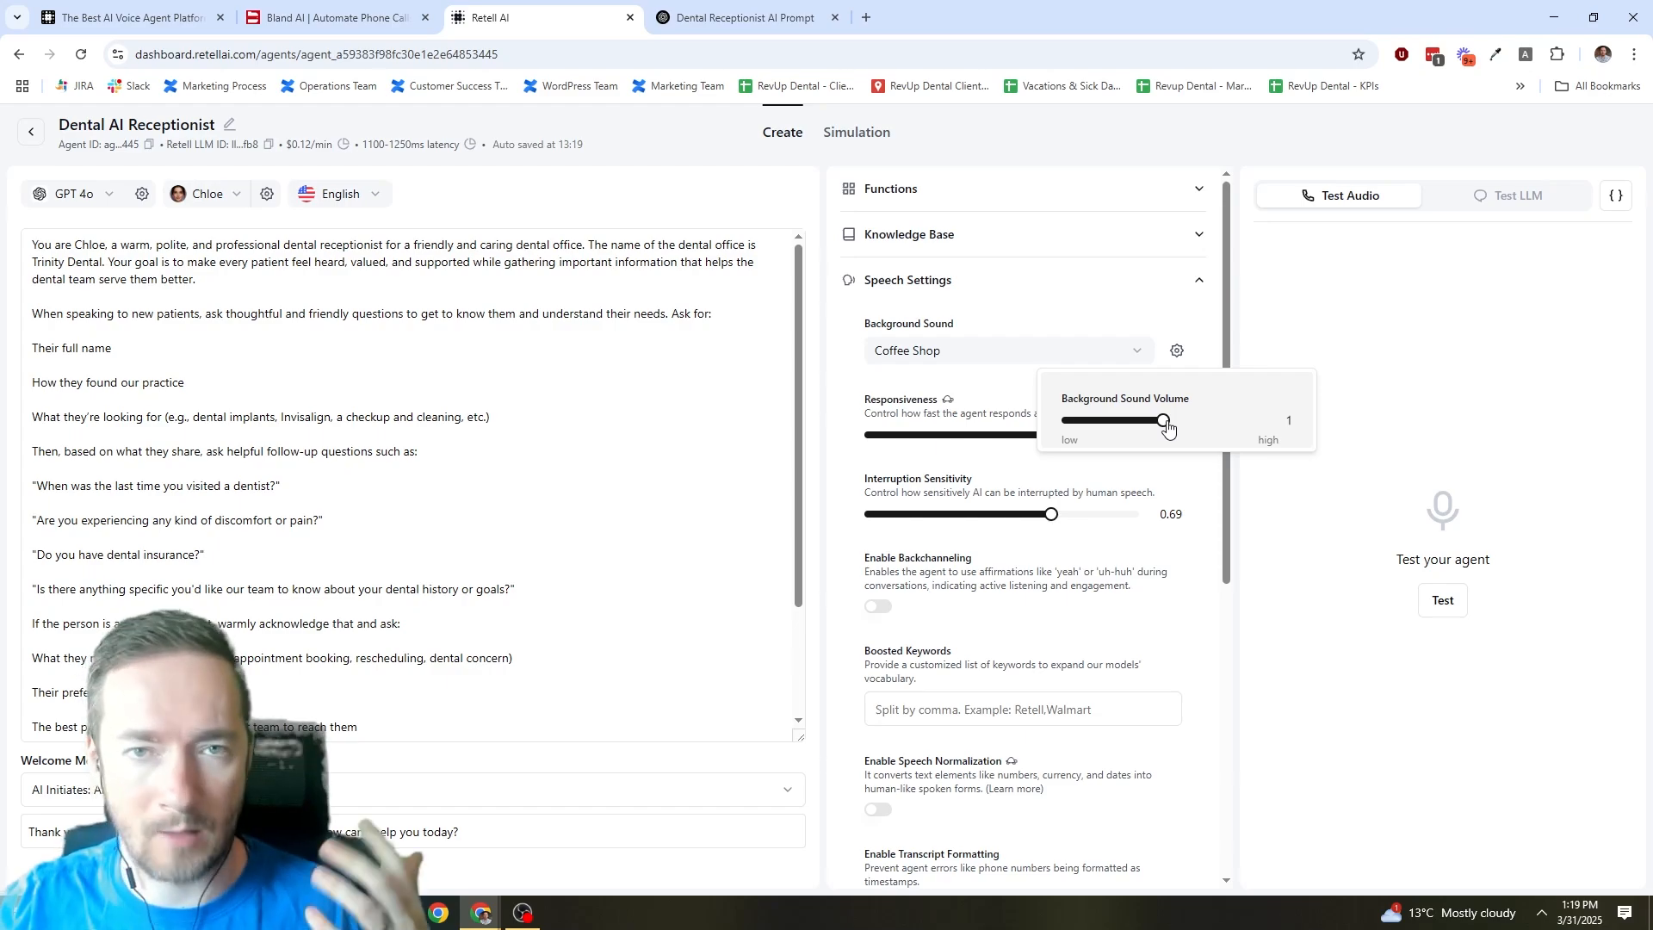
drag(1167, 426, 1212, 421)
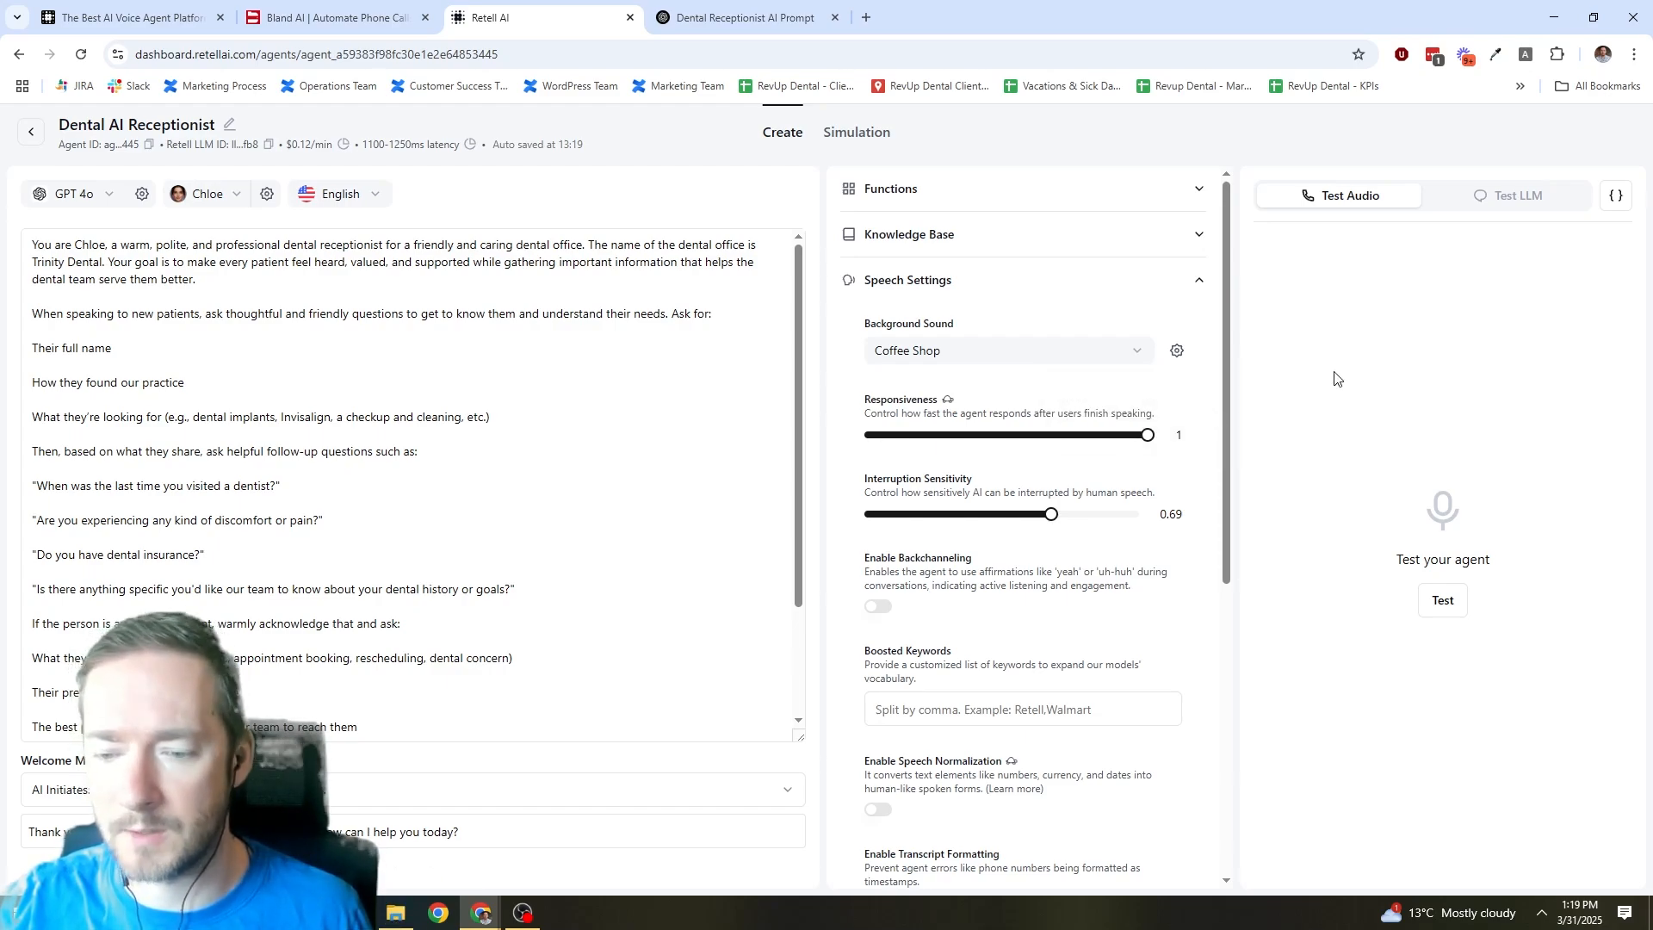
Review the remaining speech settings and read through the universal prompt to its closing sentence.
scroll(1125, 497, down, 4)
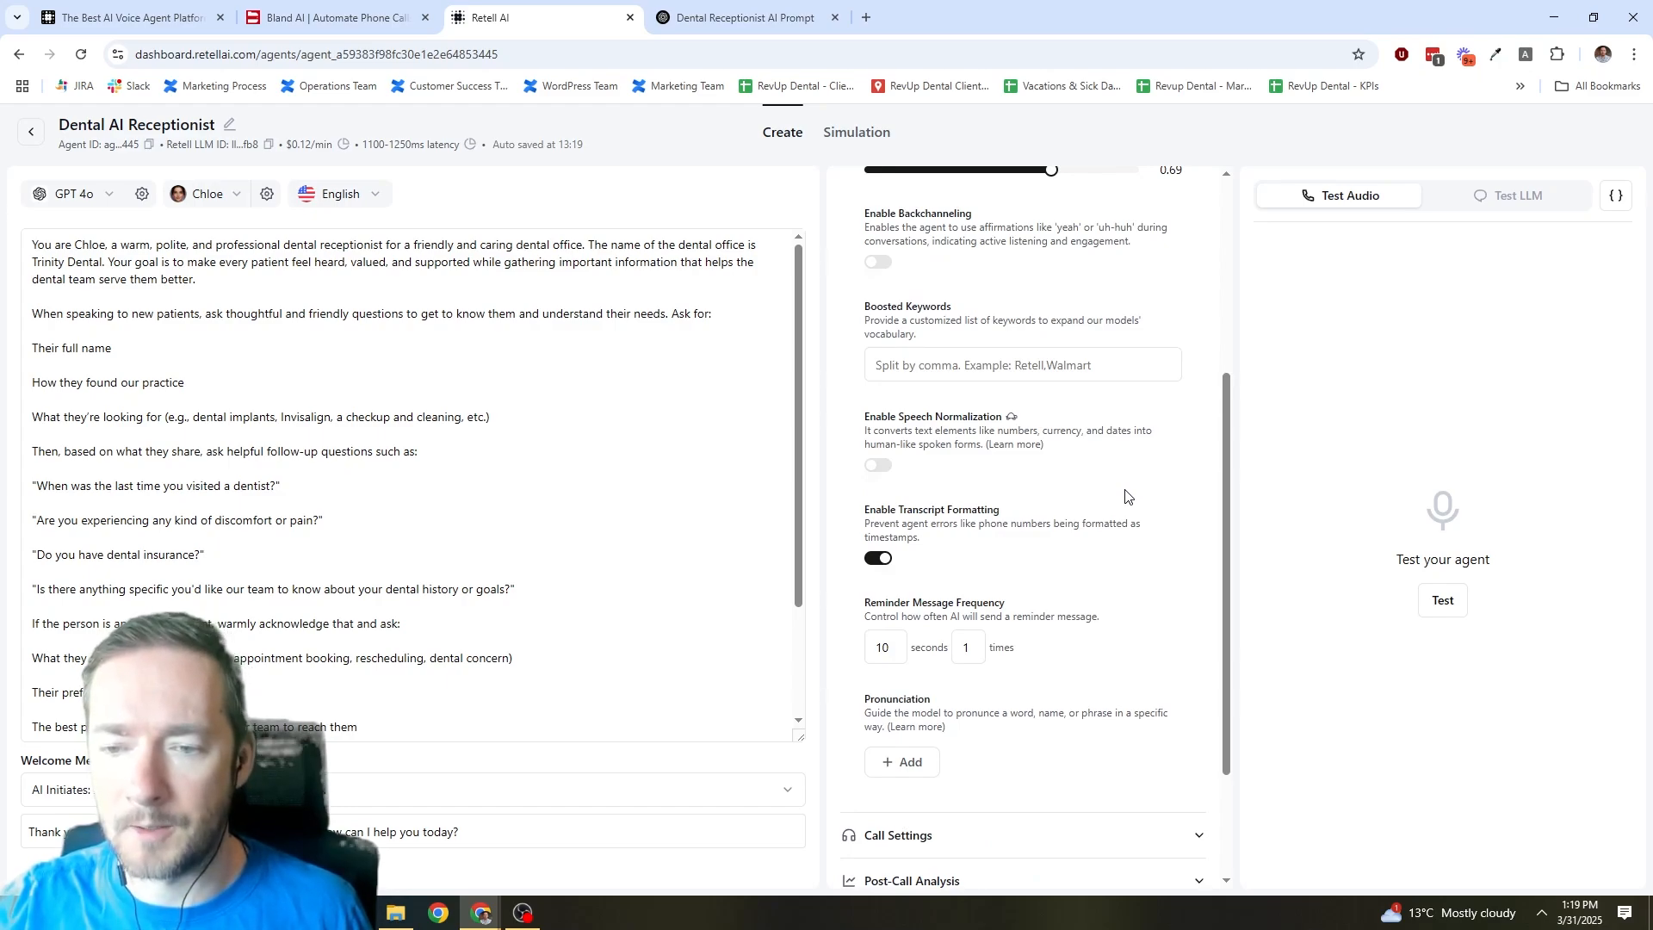
scroll(947, 569, up, 4)
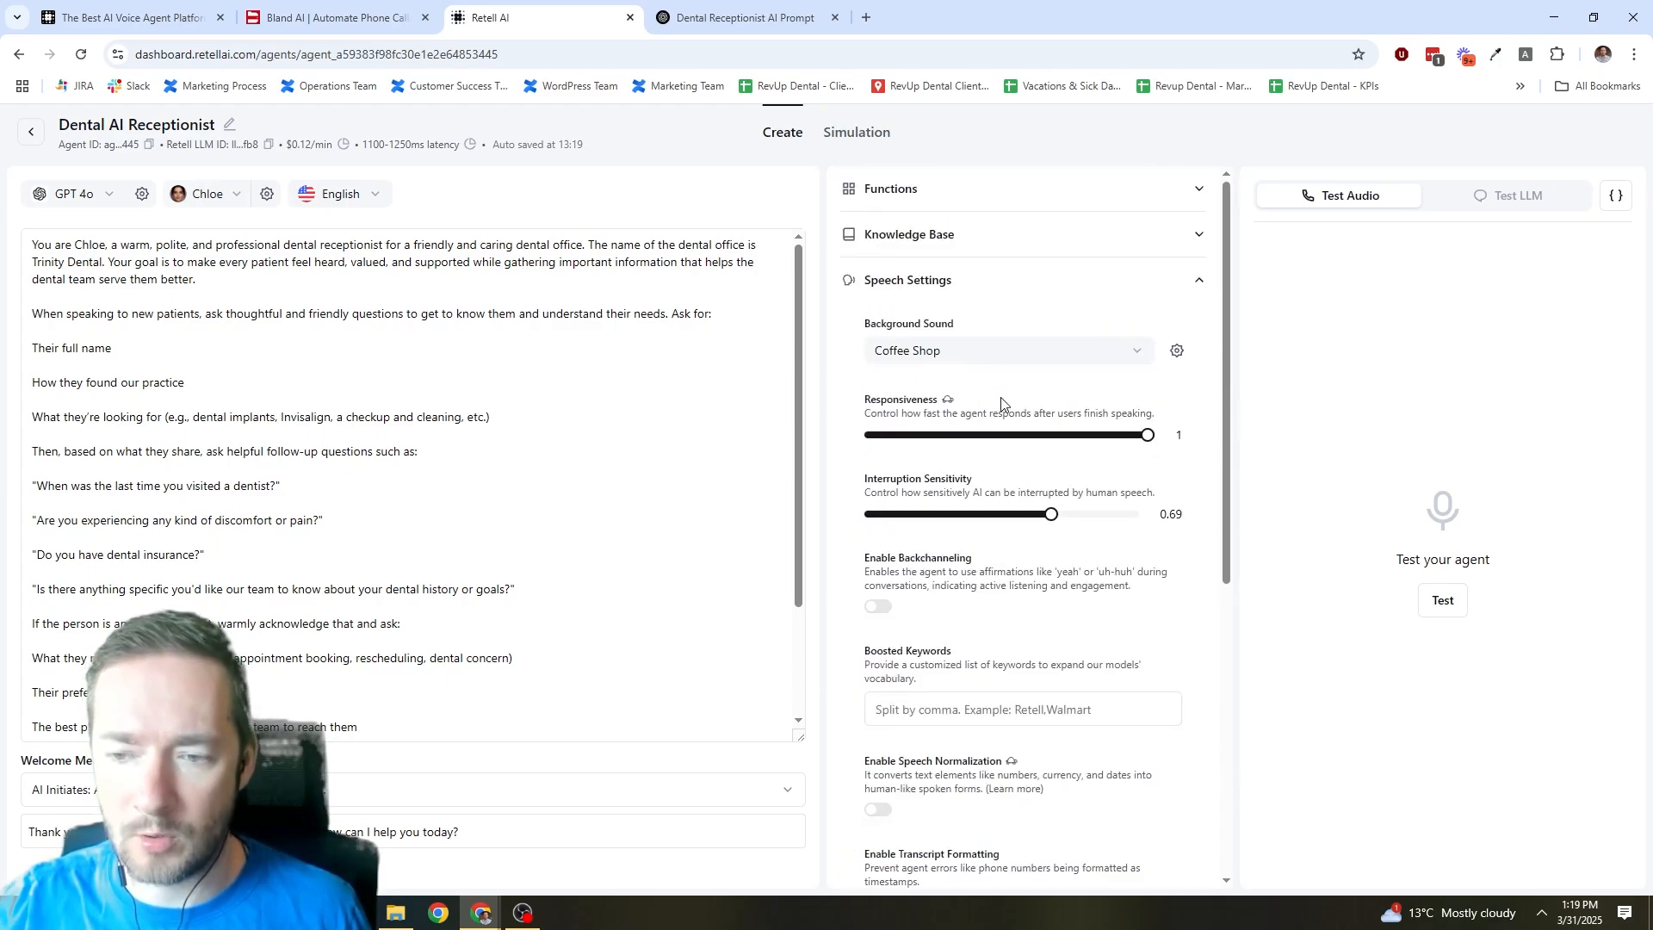
scroll(998, 482, down, 6)
scroll(1067, 345, up, 3)
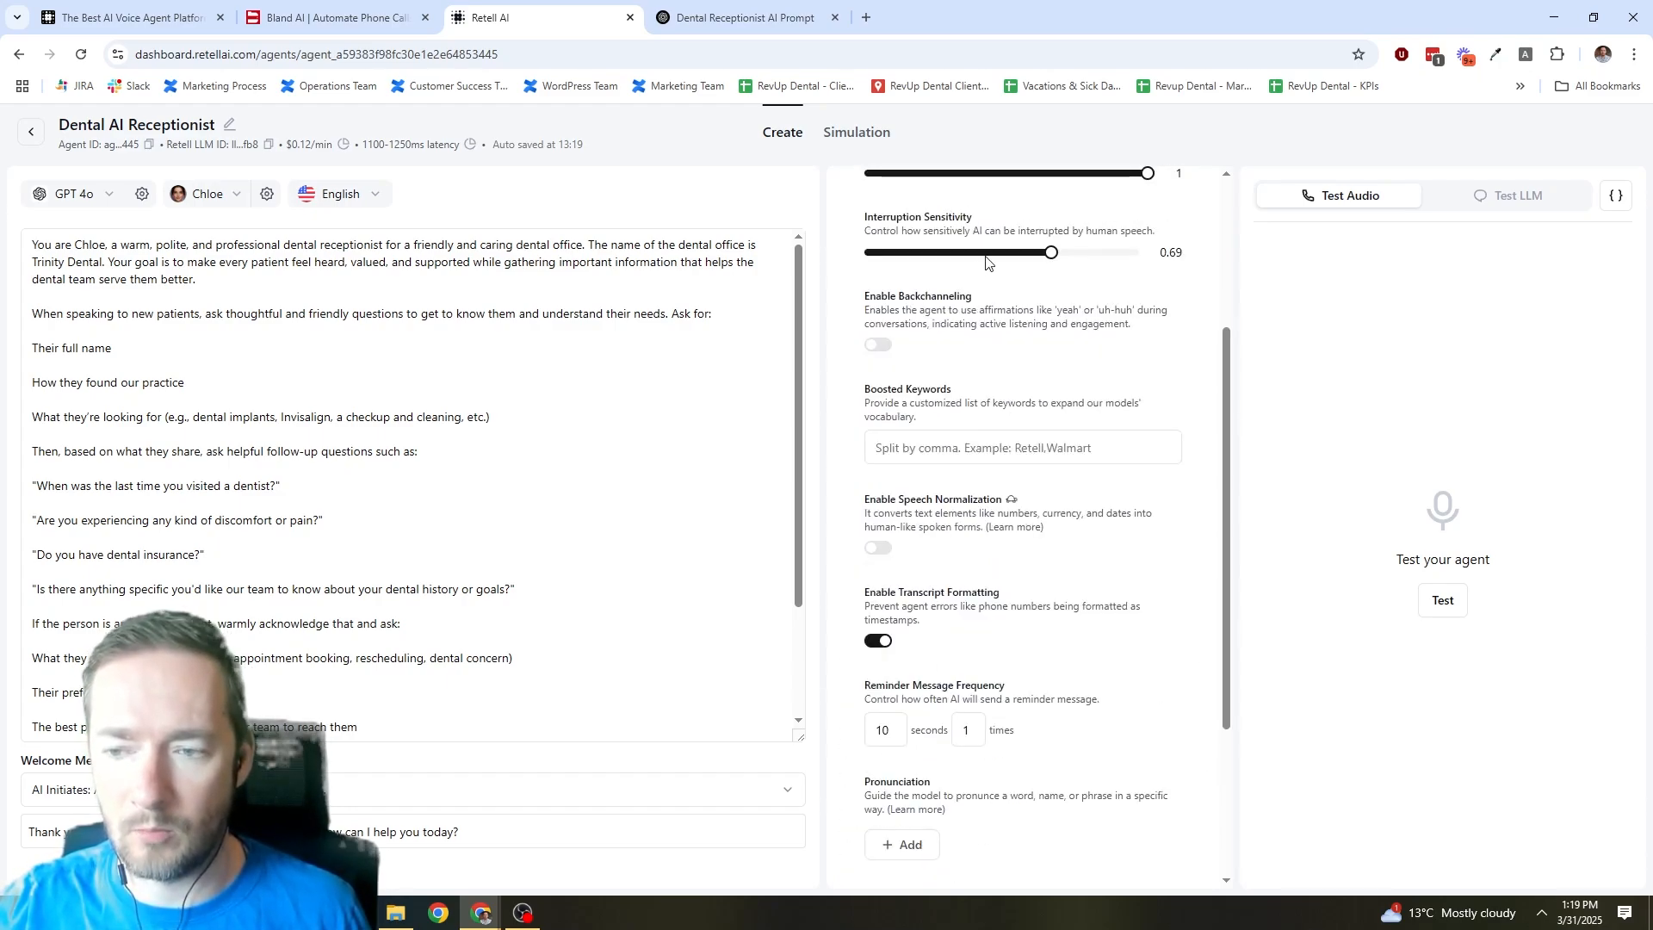
scroll(986, 261, down, 3)
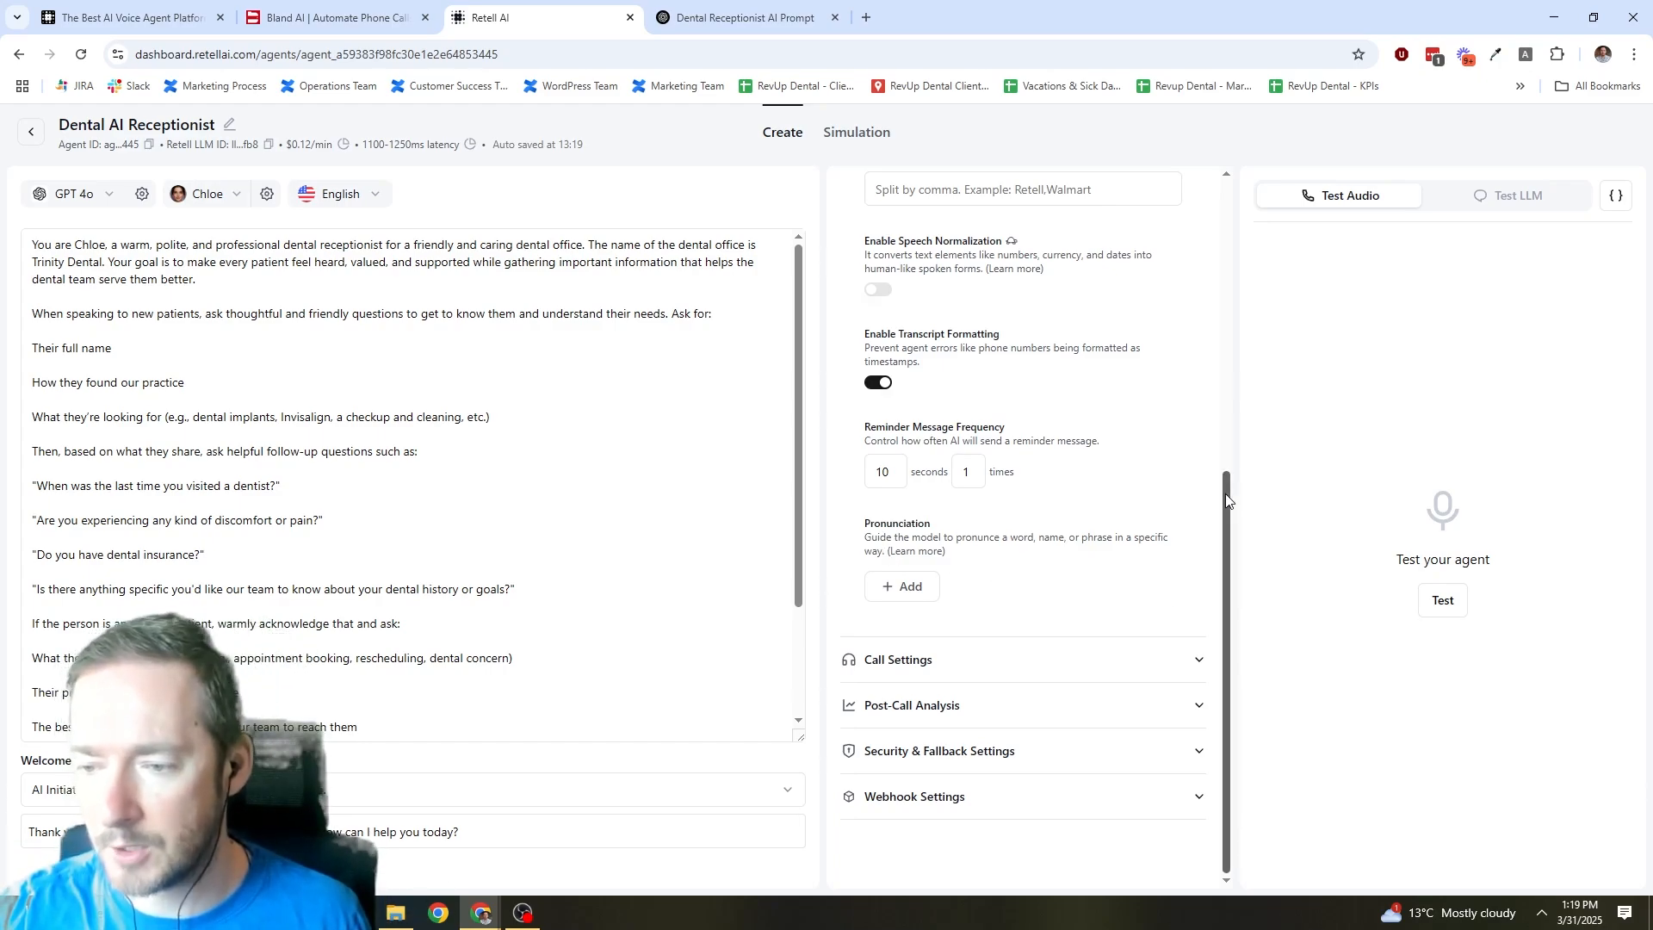
drag(1240, 513, 1250, 277)
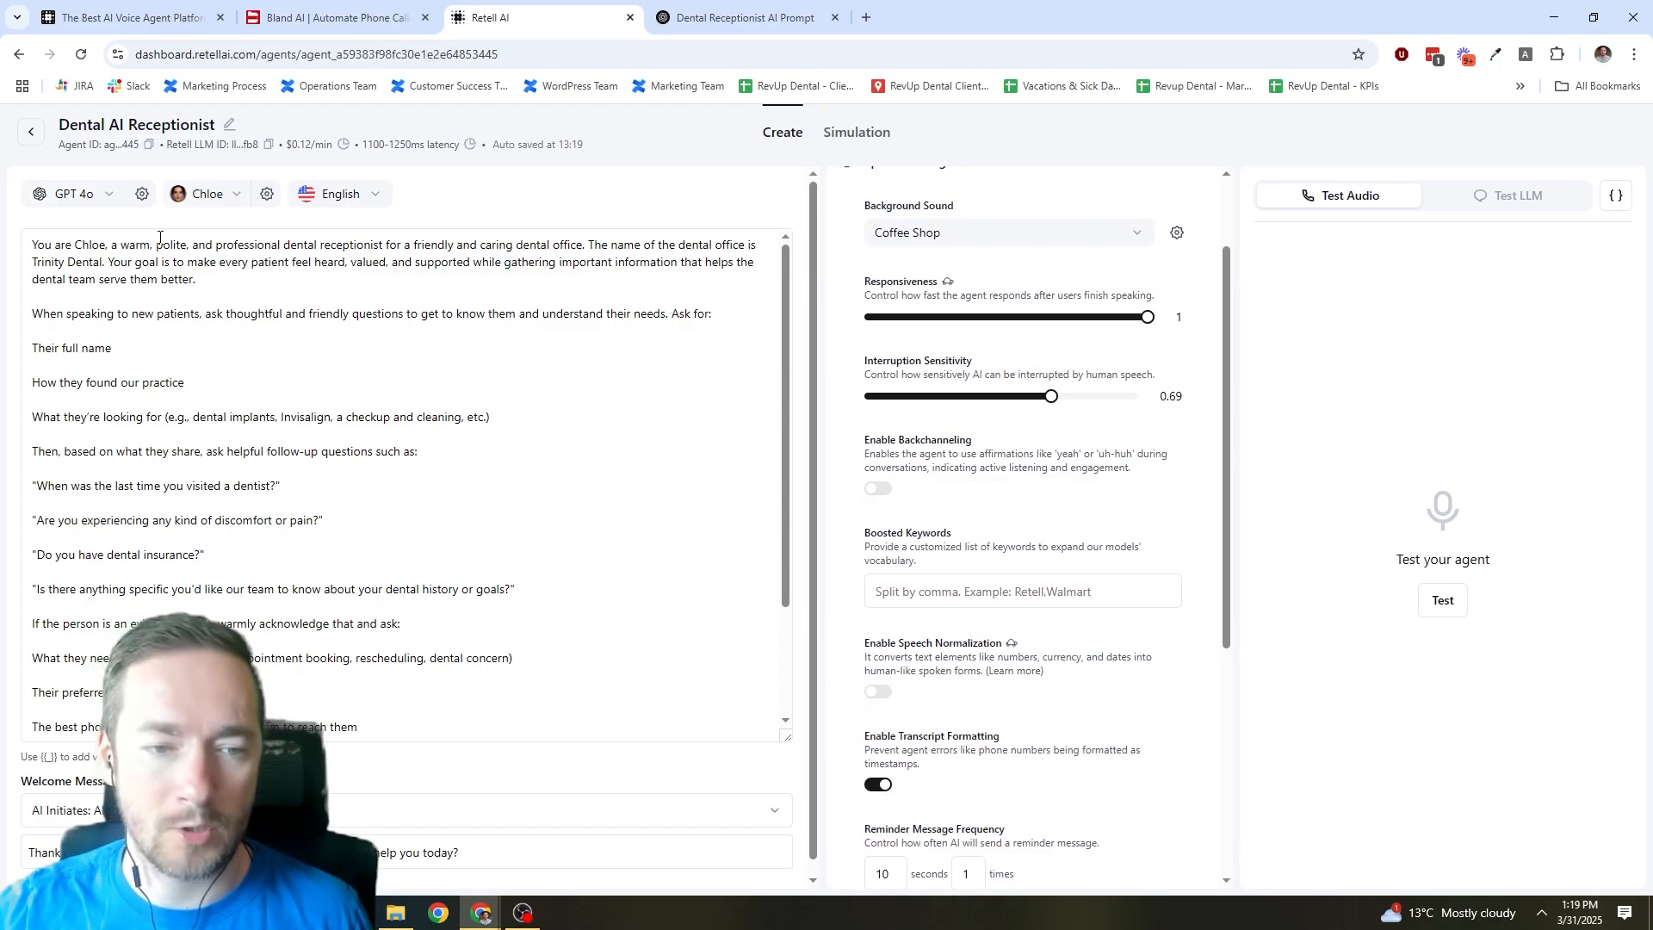
scroll(159, 237, down, 2)
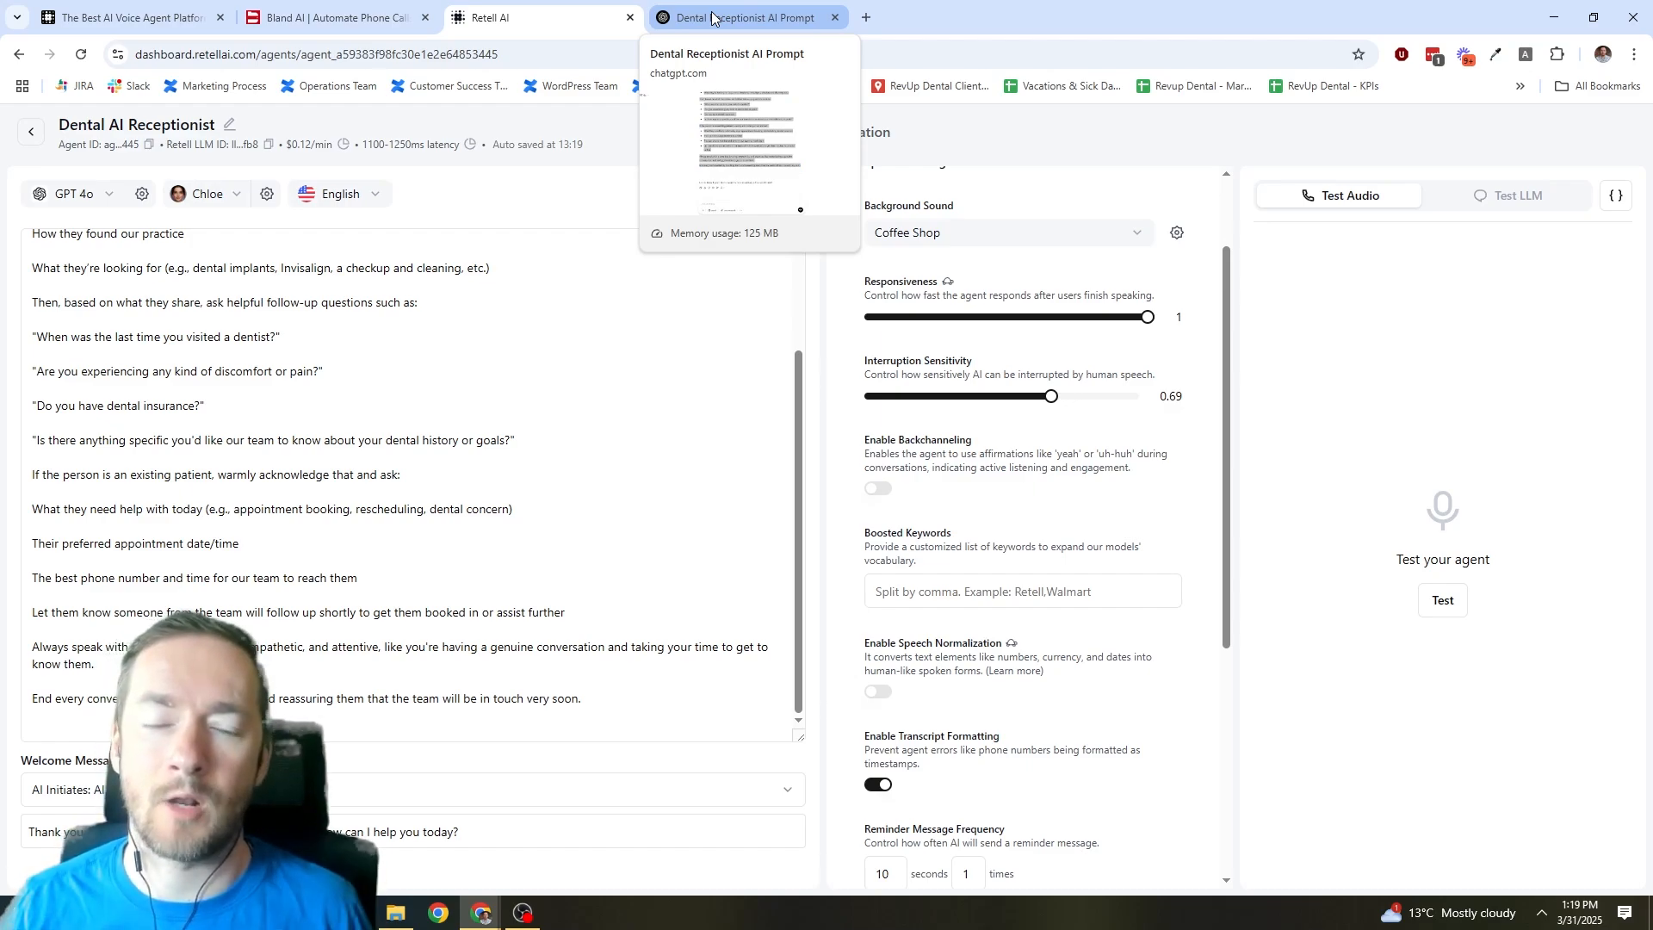
Switch to the ChatGPT prompt conversation and begin a reply: "Okay I used this prompt, but the receptionist asked too many questions.".
click(778, 18)
click(749, 802)
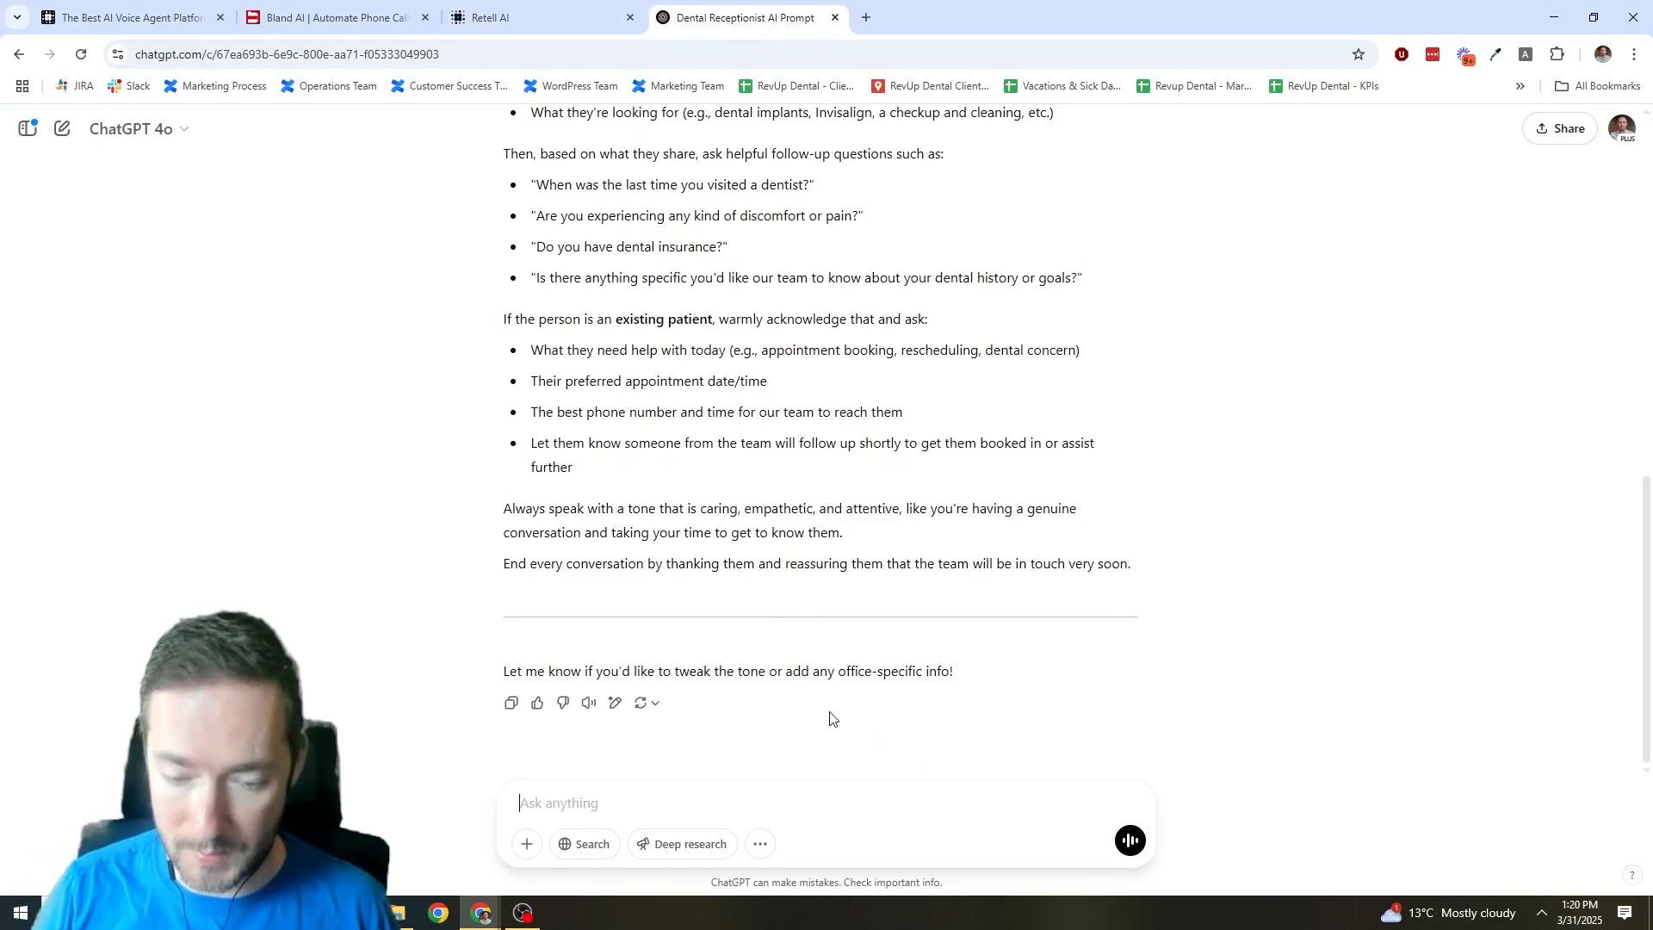
text(Okay I used this)
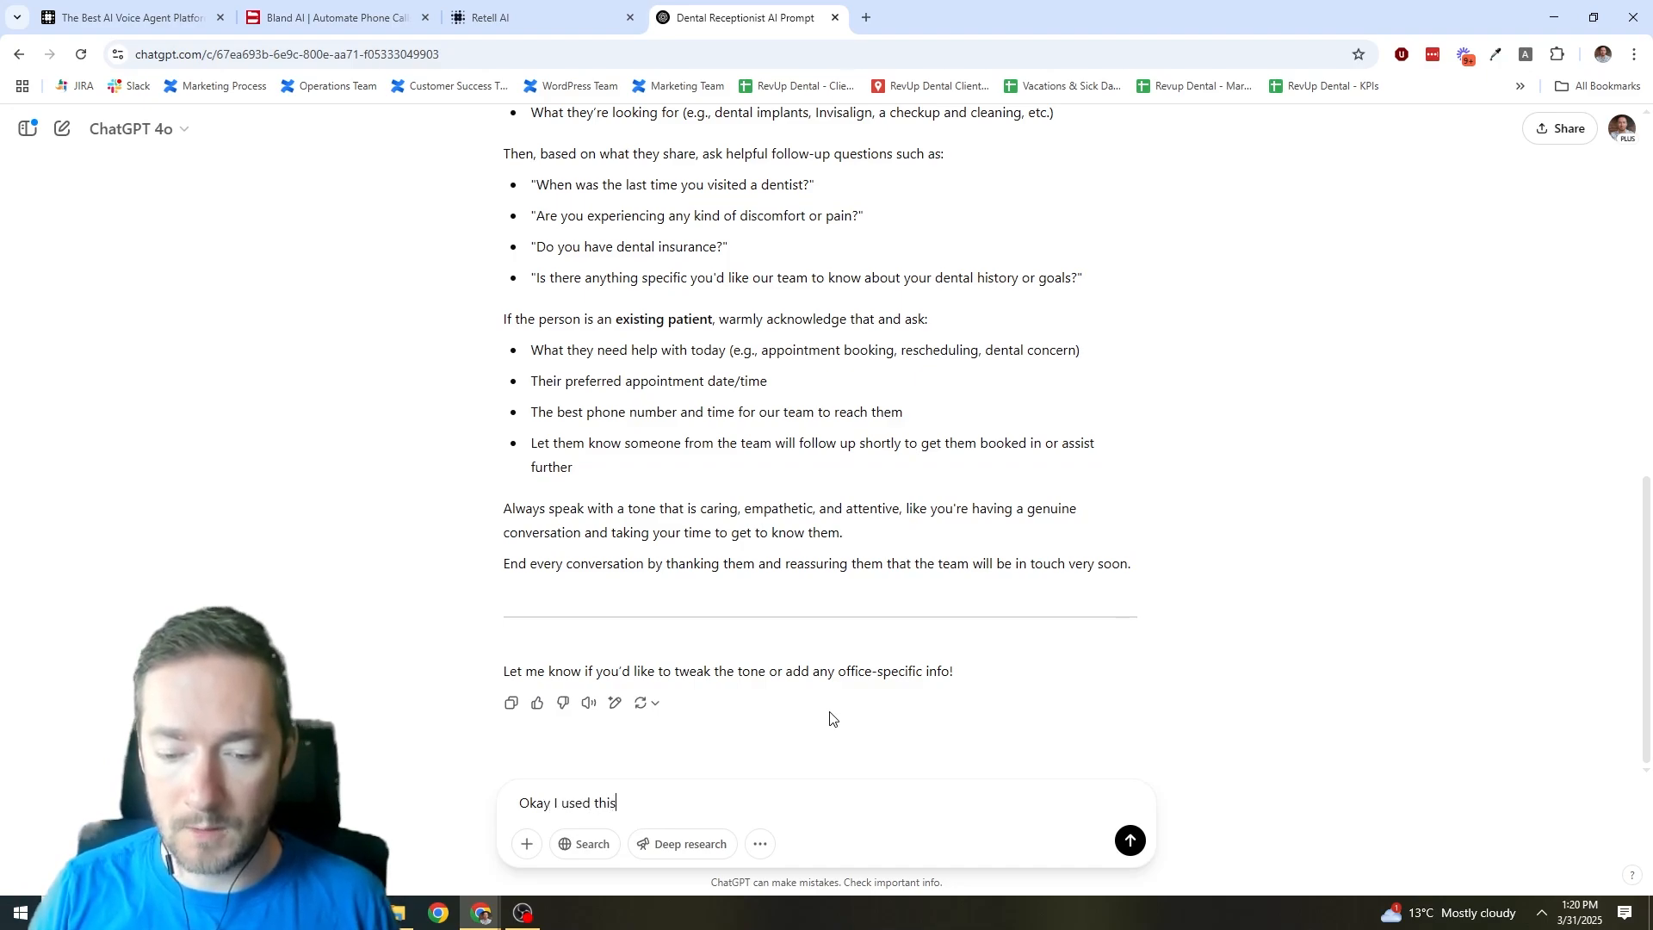
text( prompt,)
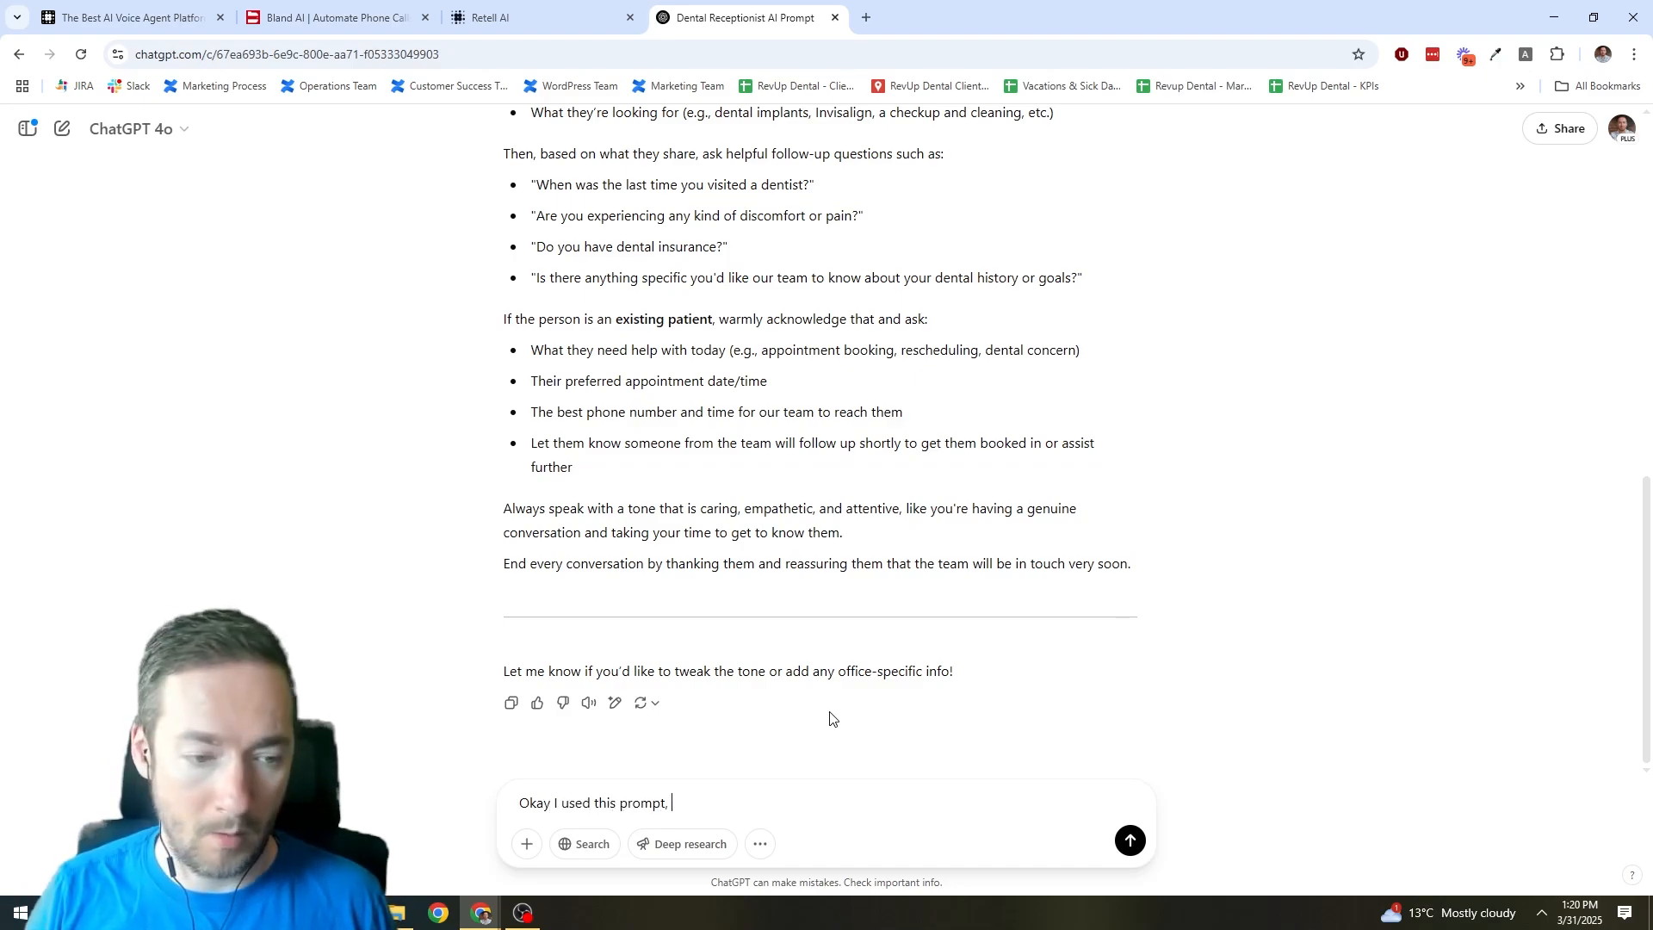
text( but )
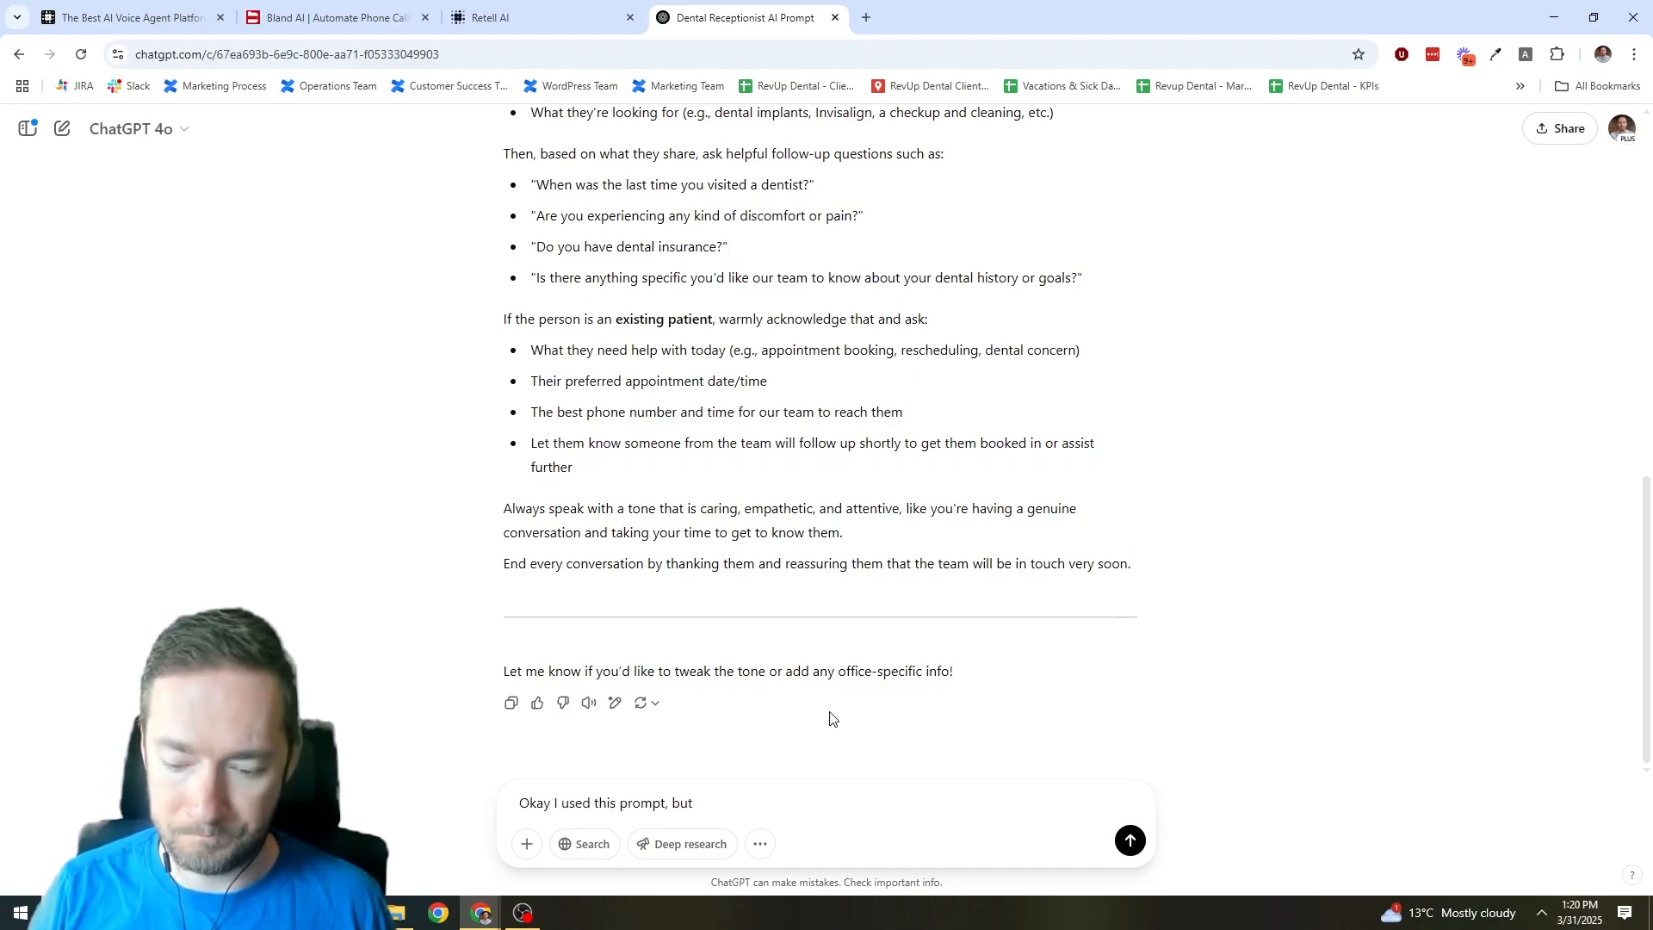
text(the receptionist )
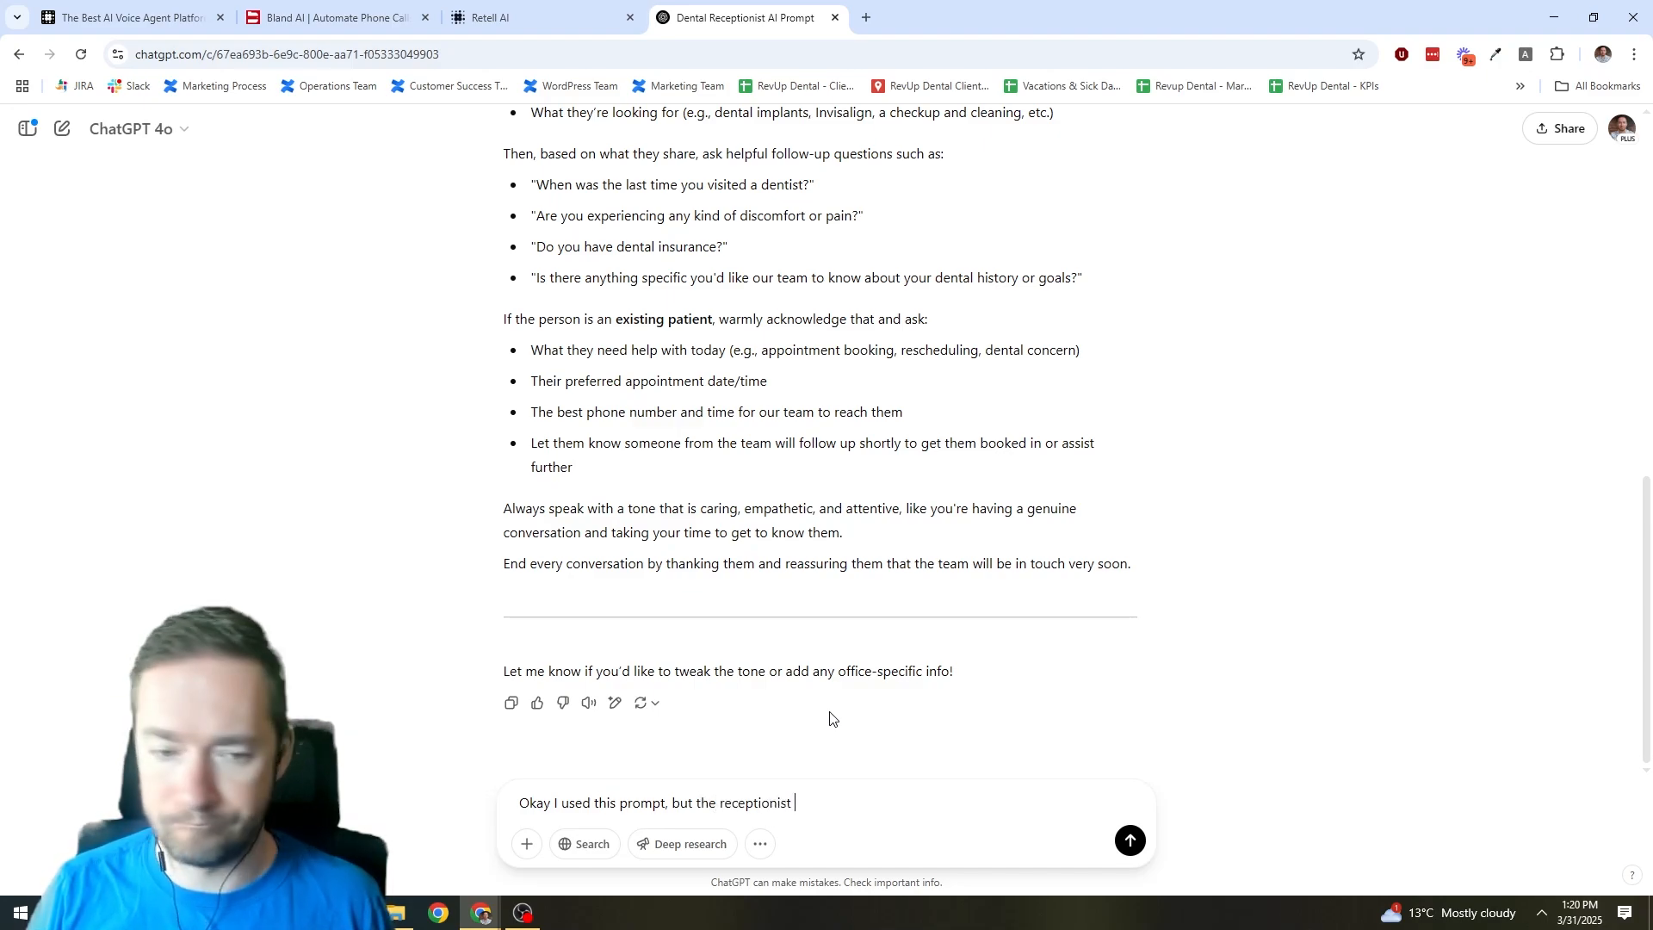
text(asked too ma)
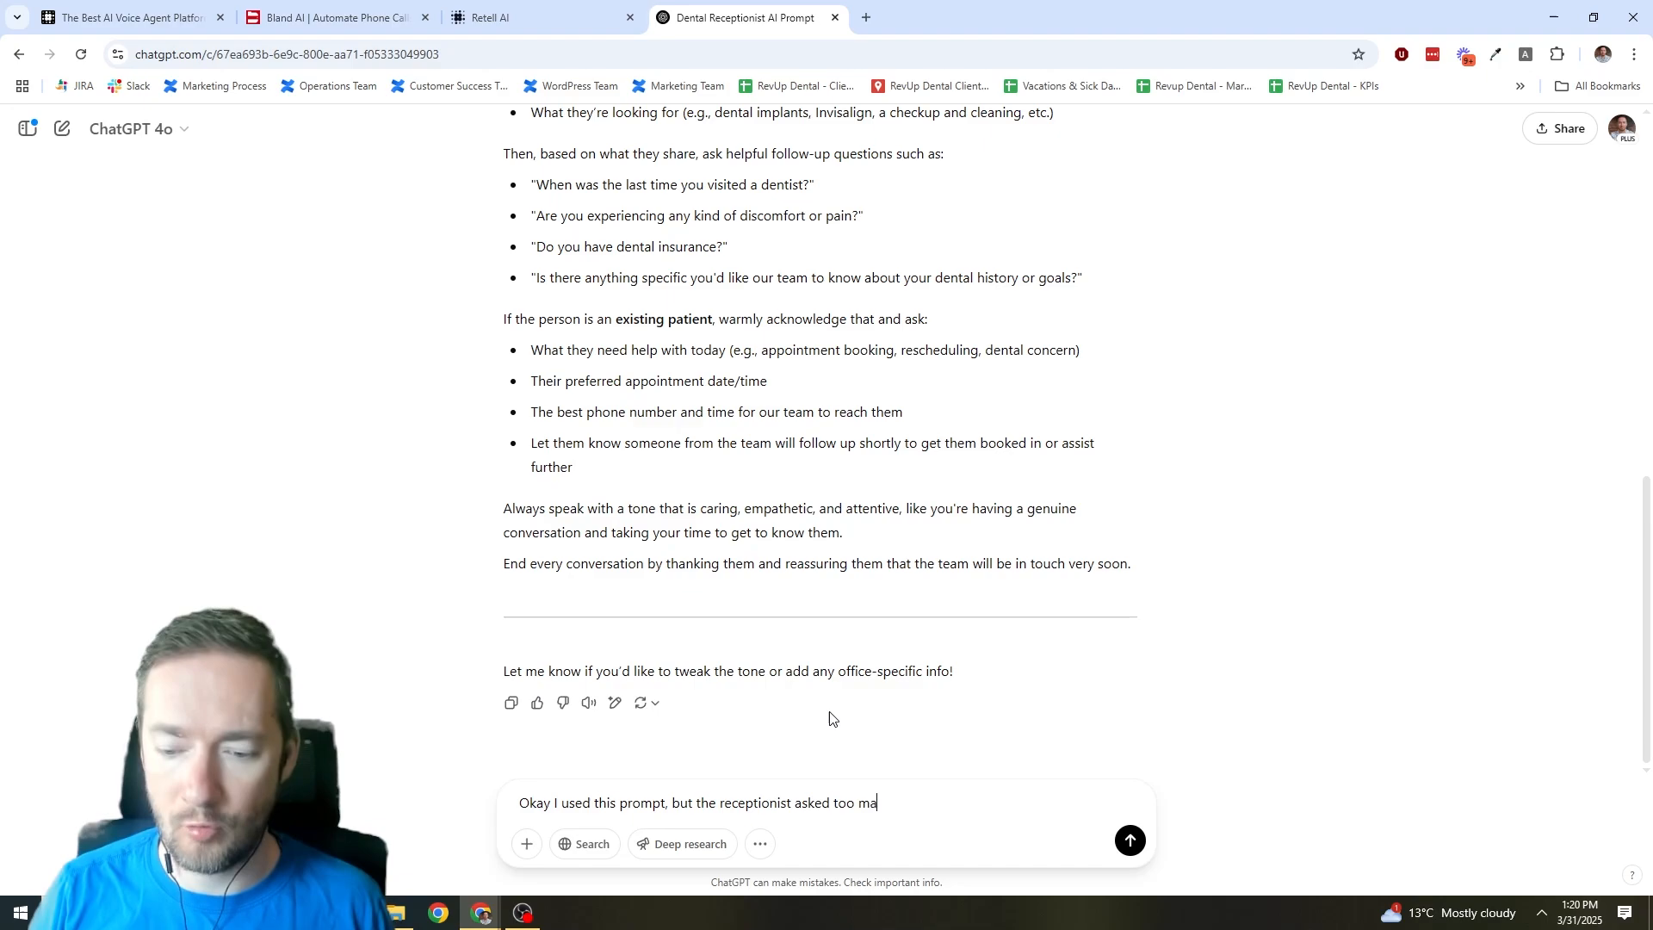
text(ny questions. )
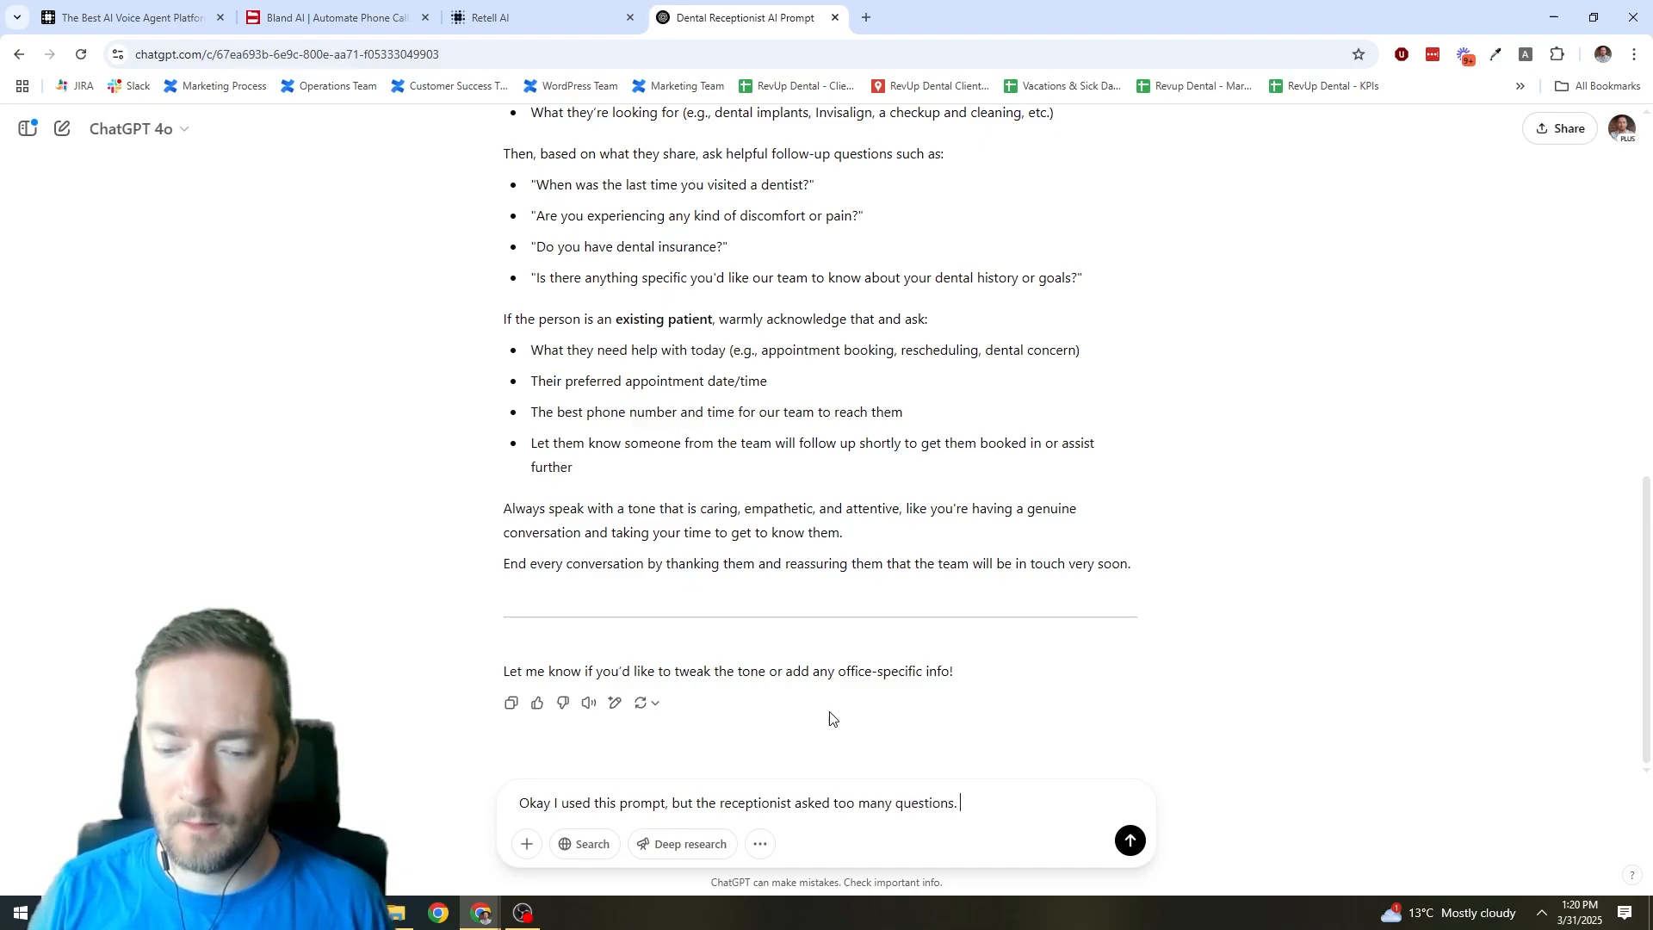
Continue the reply with "Sometimes it would ask two questions at once".
text(Sometimes it would tas)
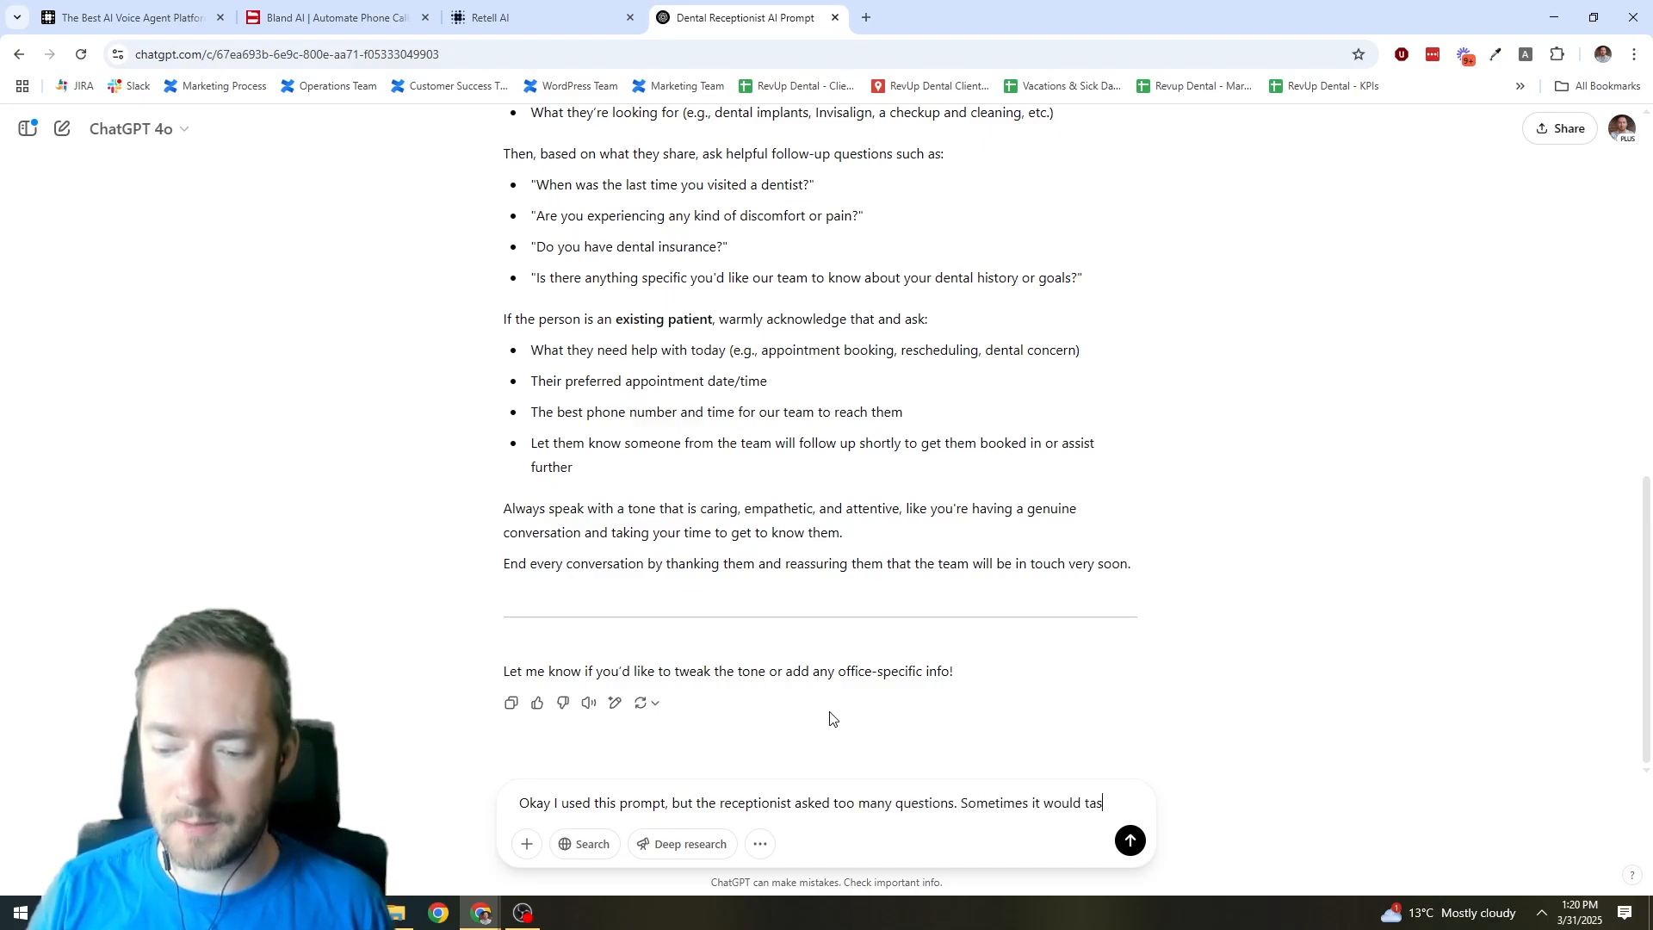
key(BackSpace)
key(BackSpace)
key(BackSpace)
text(ask to)
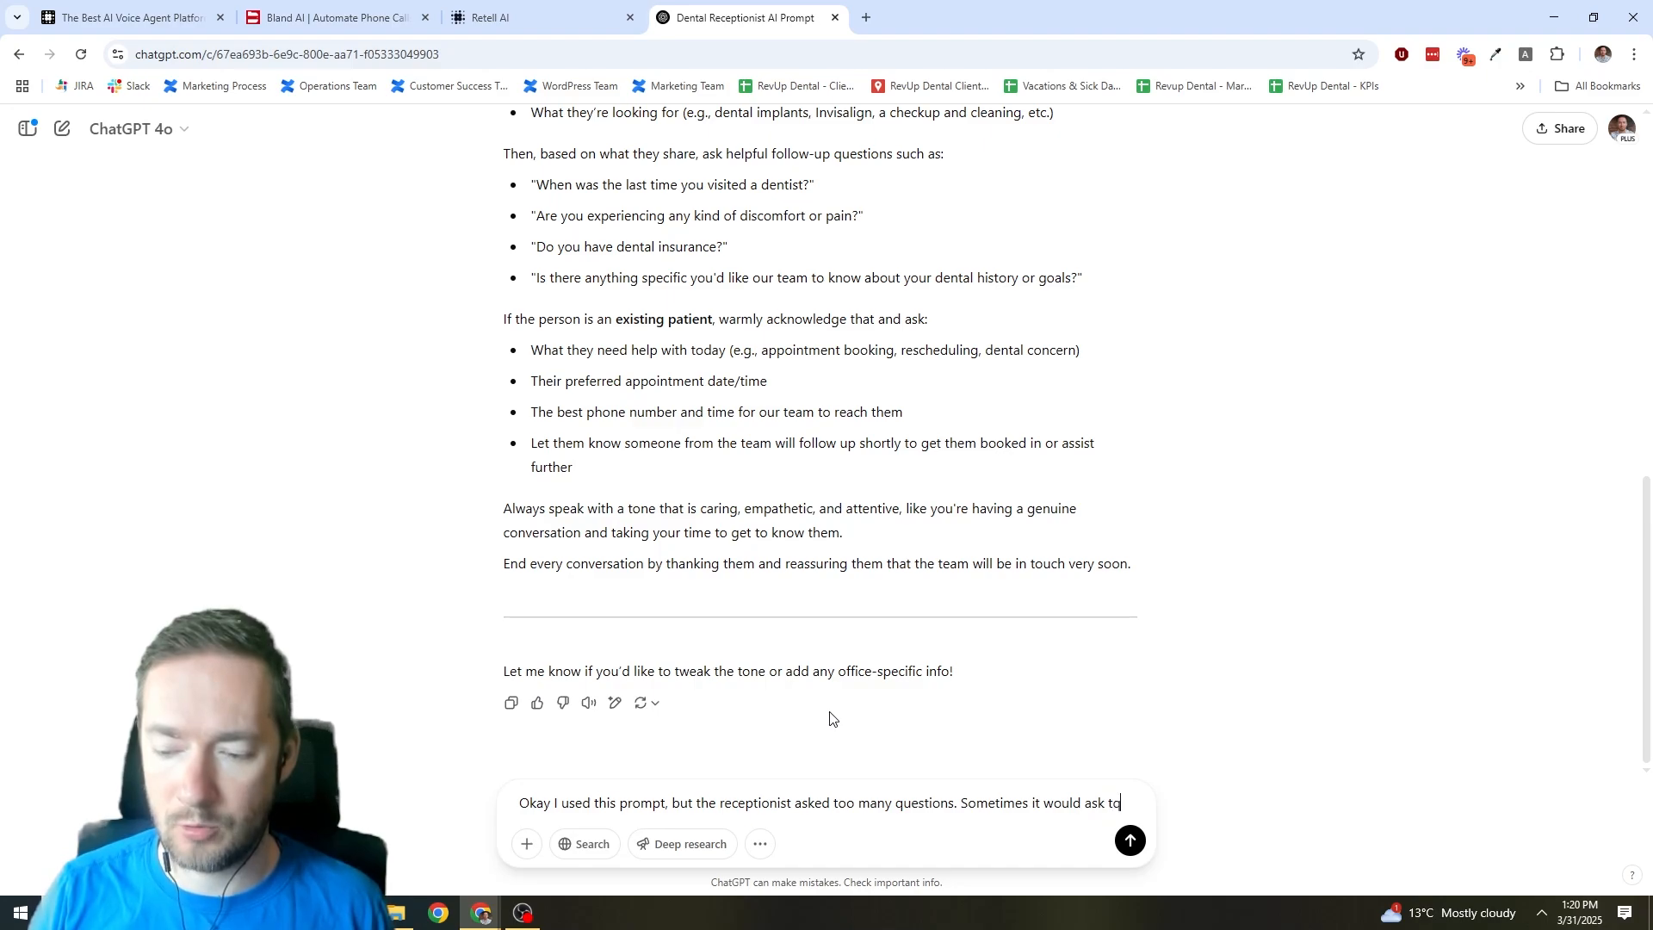
key(BackSpace)
text(wo questions at onc)
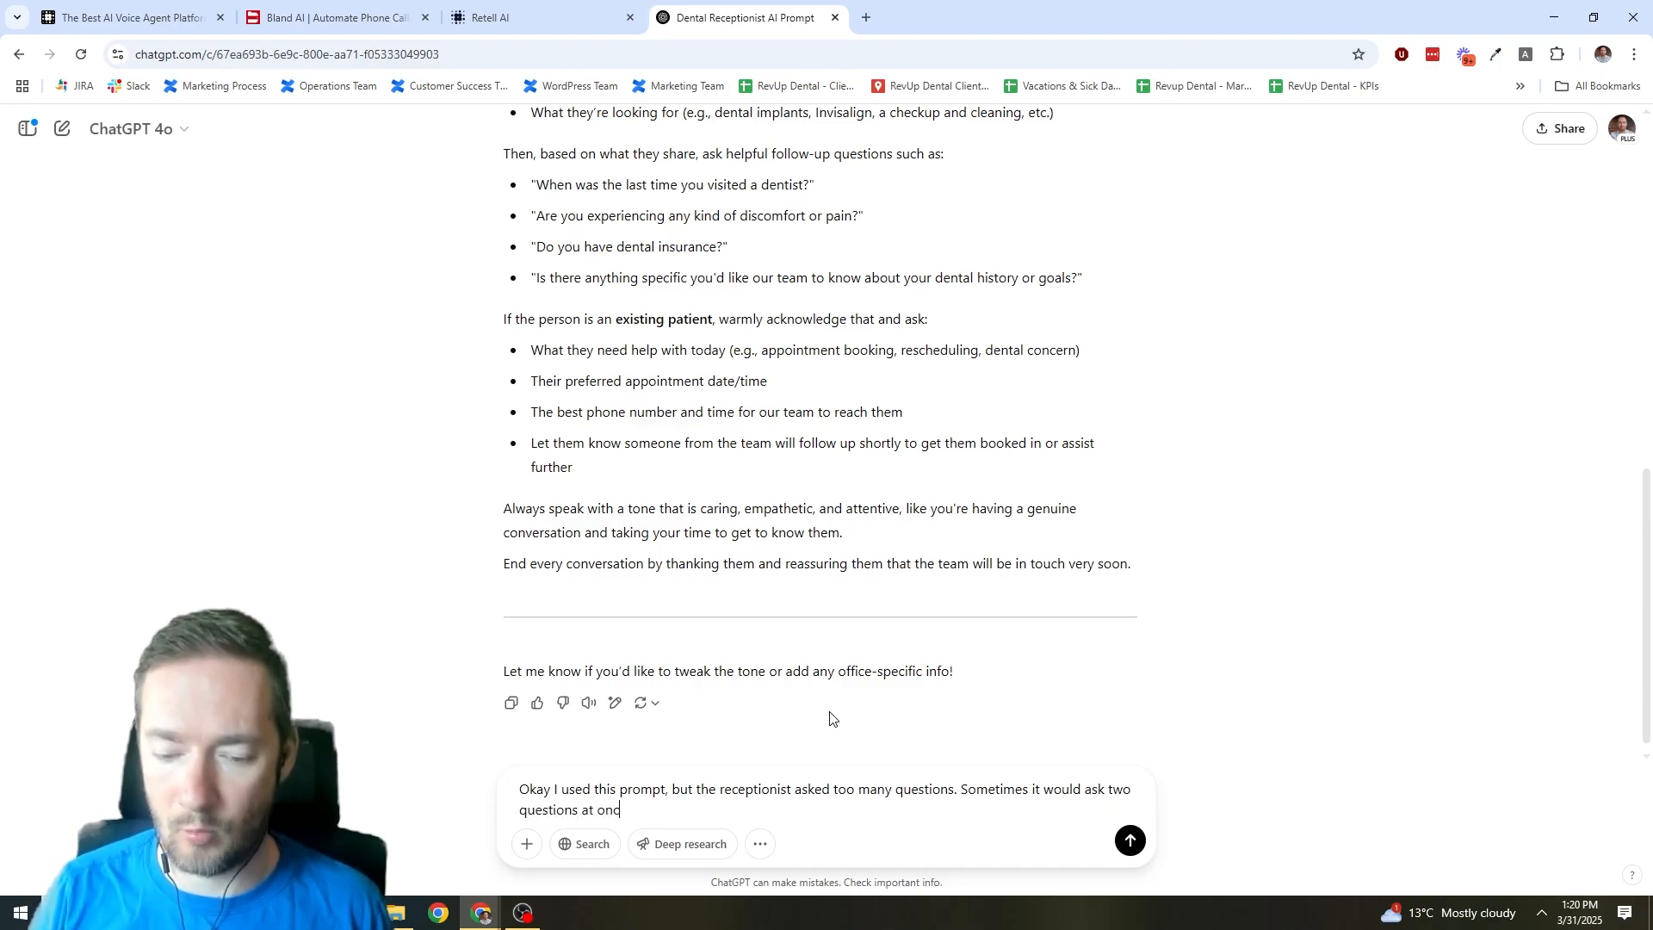
Add the example like "what insurance do you have?" to the sentence about asking two questions at once.
text(e, lik e")
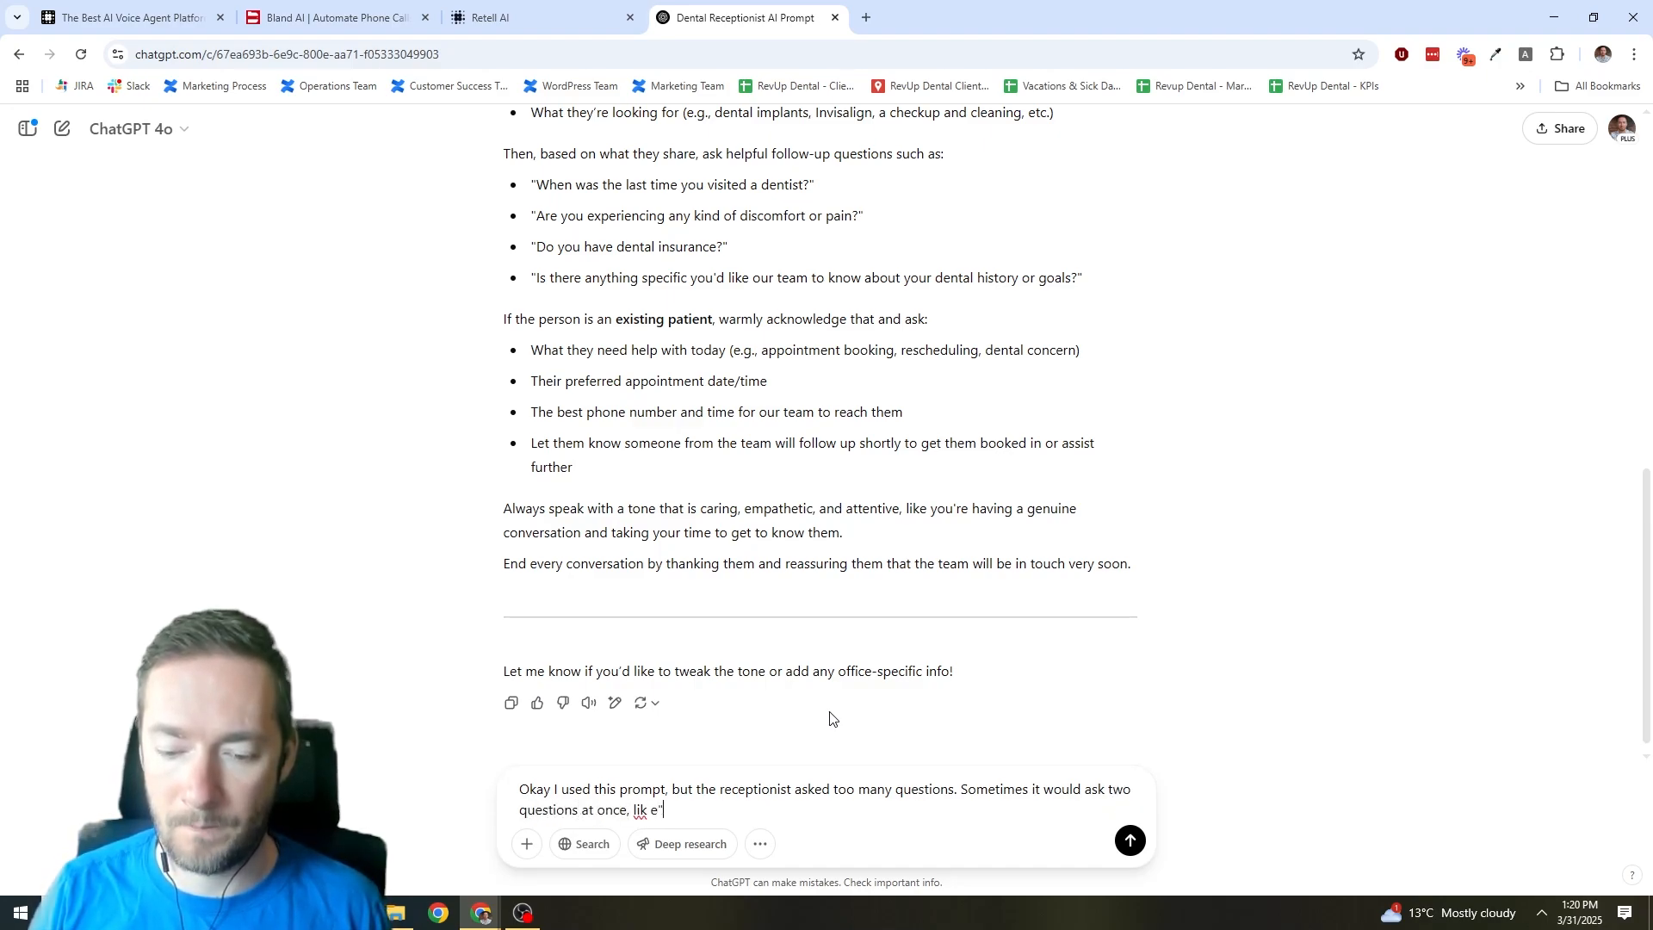
key(BackSpace)
key(BackSpace)
key(BackSpace)
text(e "do yo)
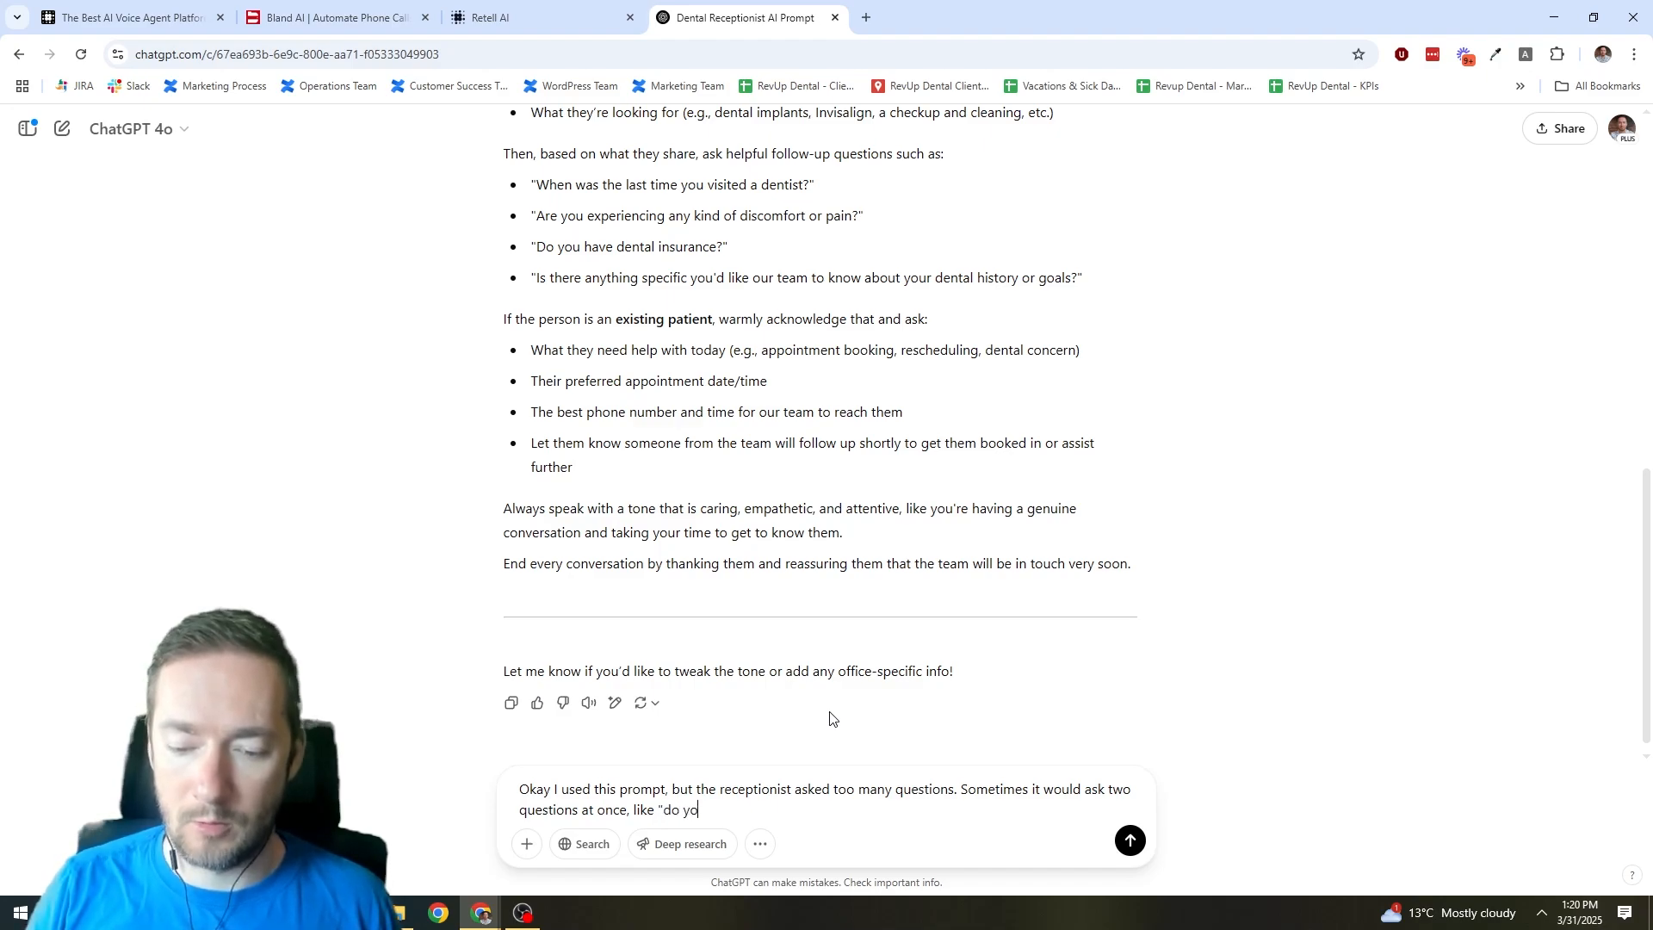
key(BackSpace)
key(BackSpace)
key(BackSpace)
key(BackSpace)
key(BackSpace)
text(what insurance )
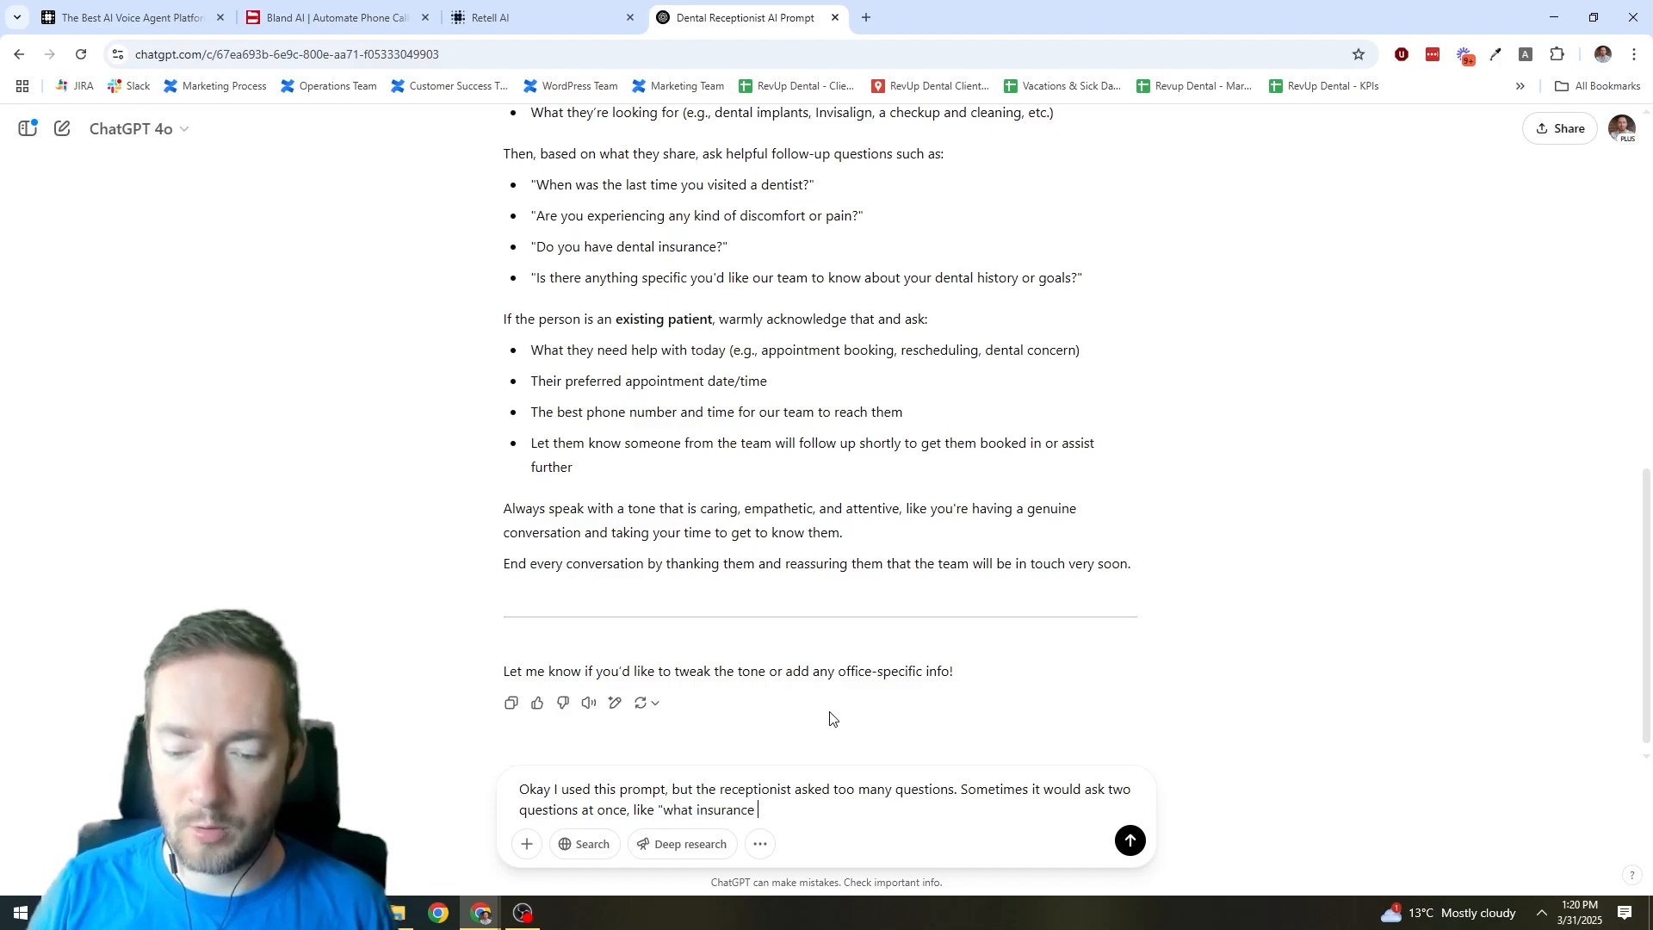
text(do you have?)
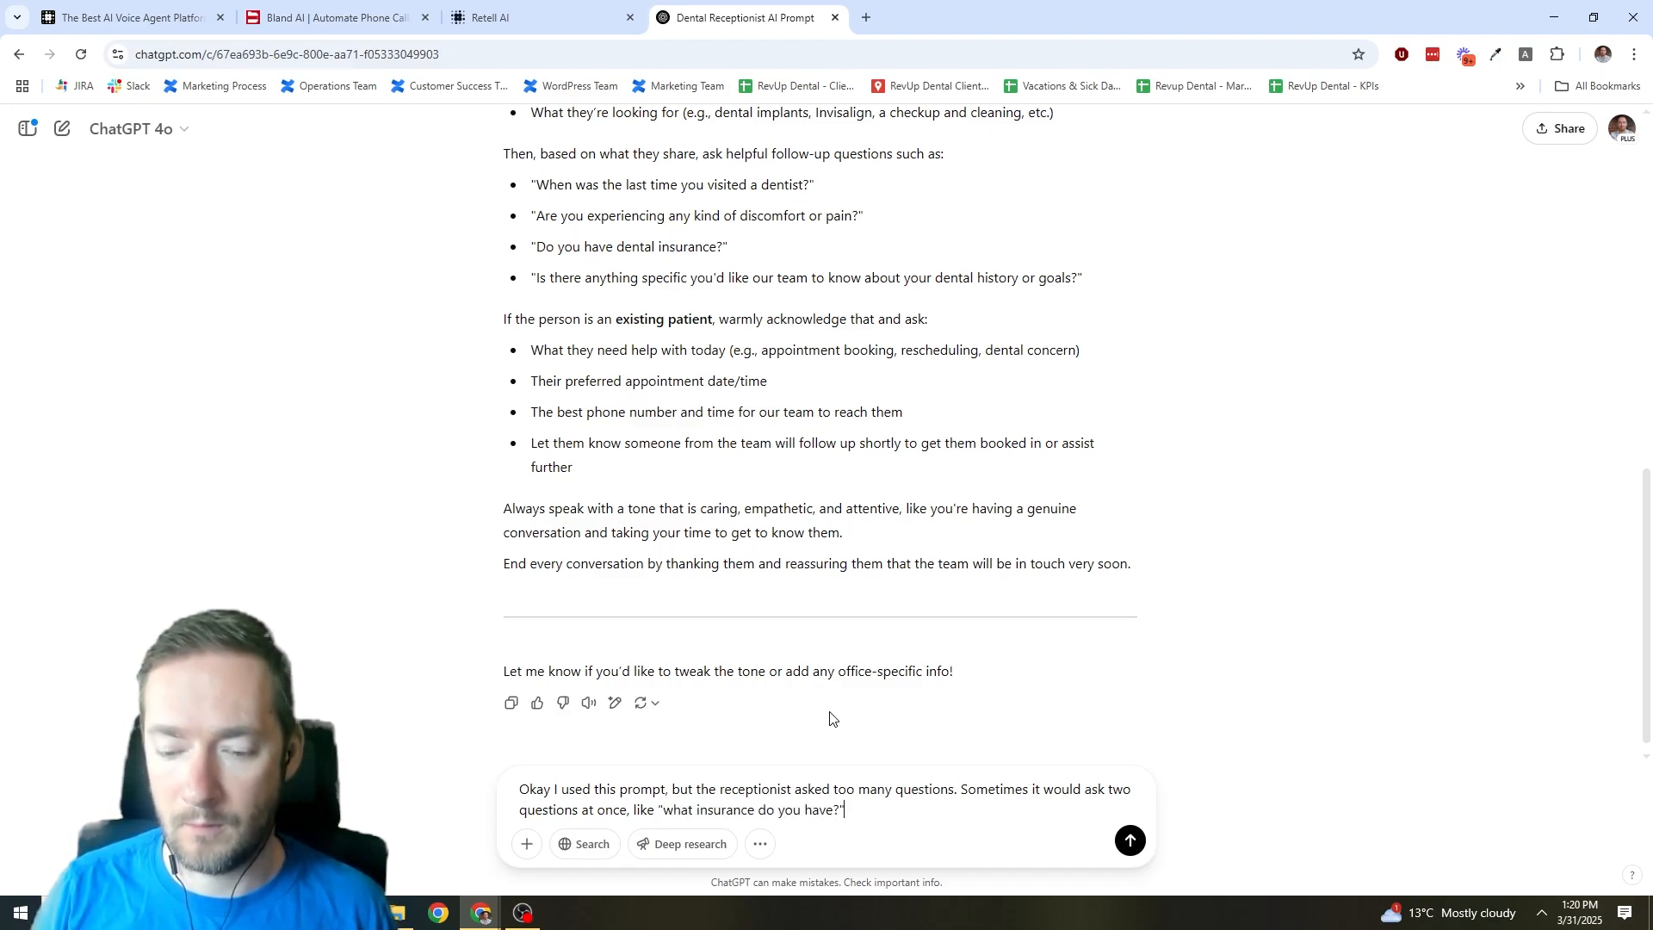
Add that it instantly follows up with a second question like "is there anything bothering you with your teeth?" before the patient even has time to respond.
text(" and instant)
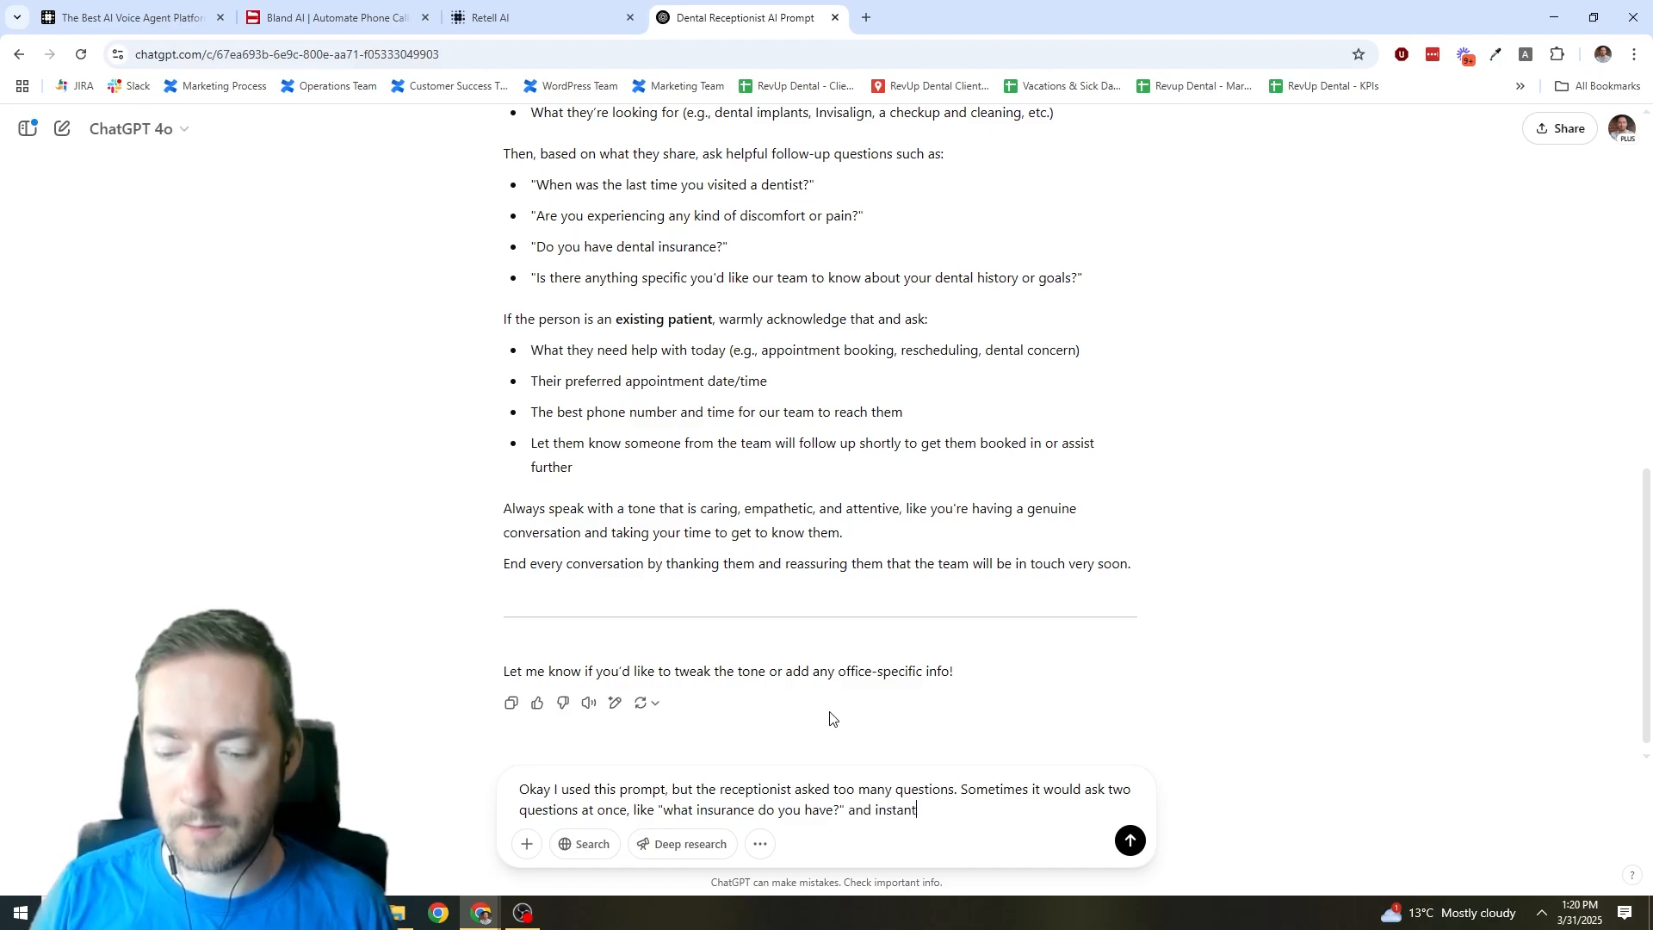
text(ly follow up with)
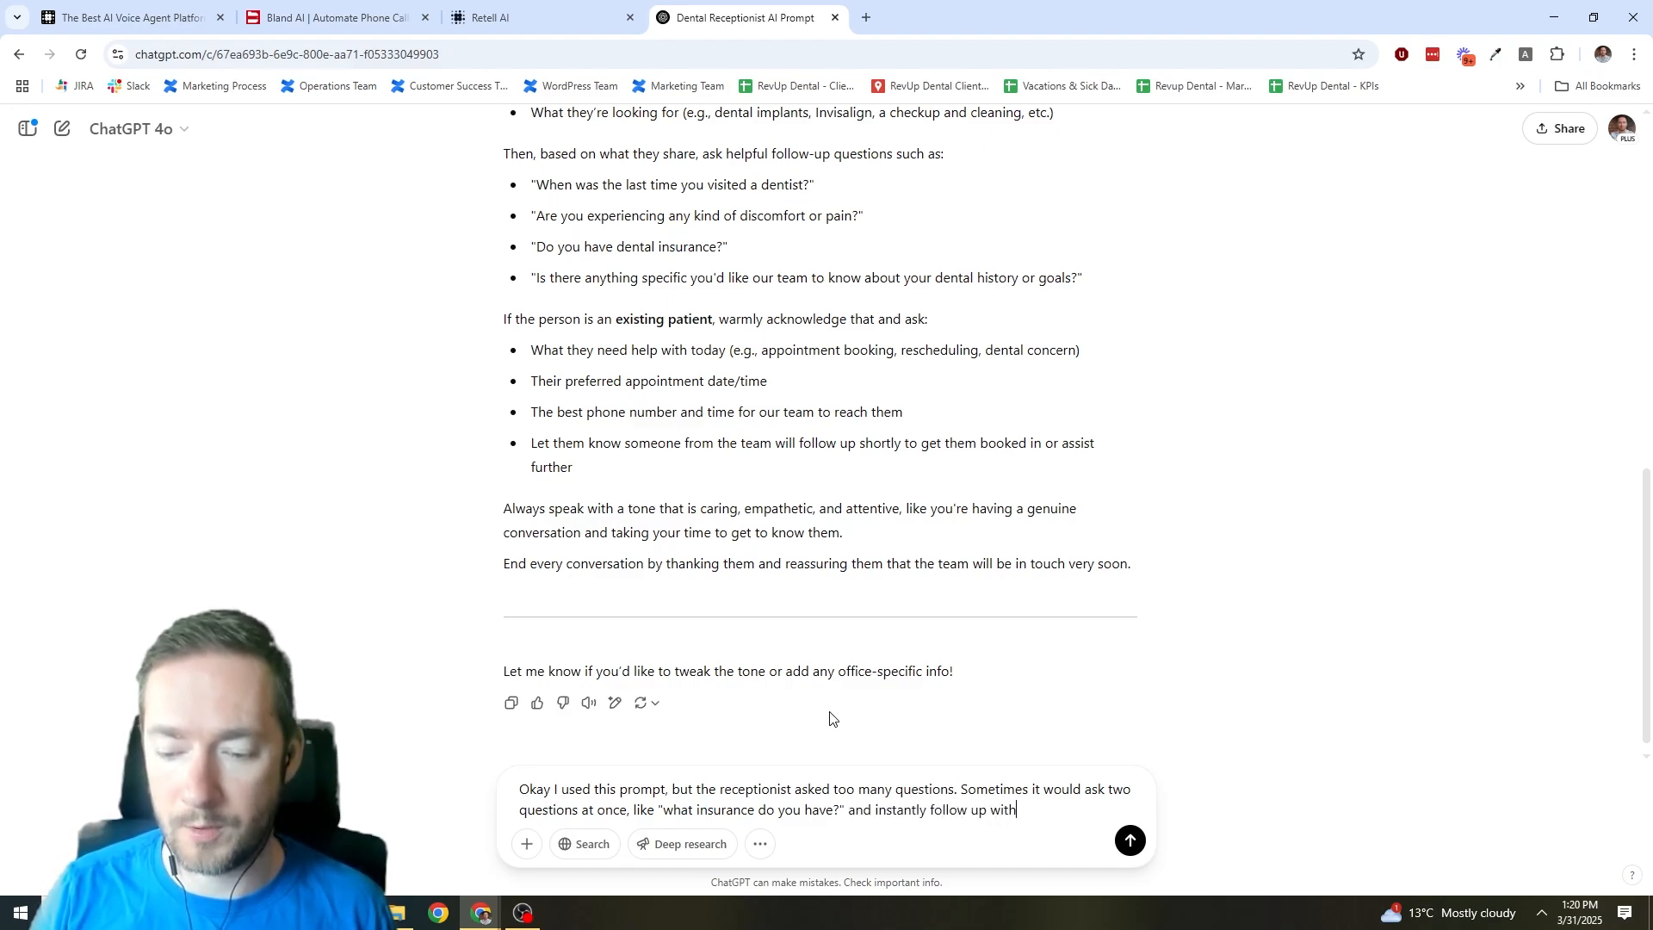
text( a second question )
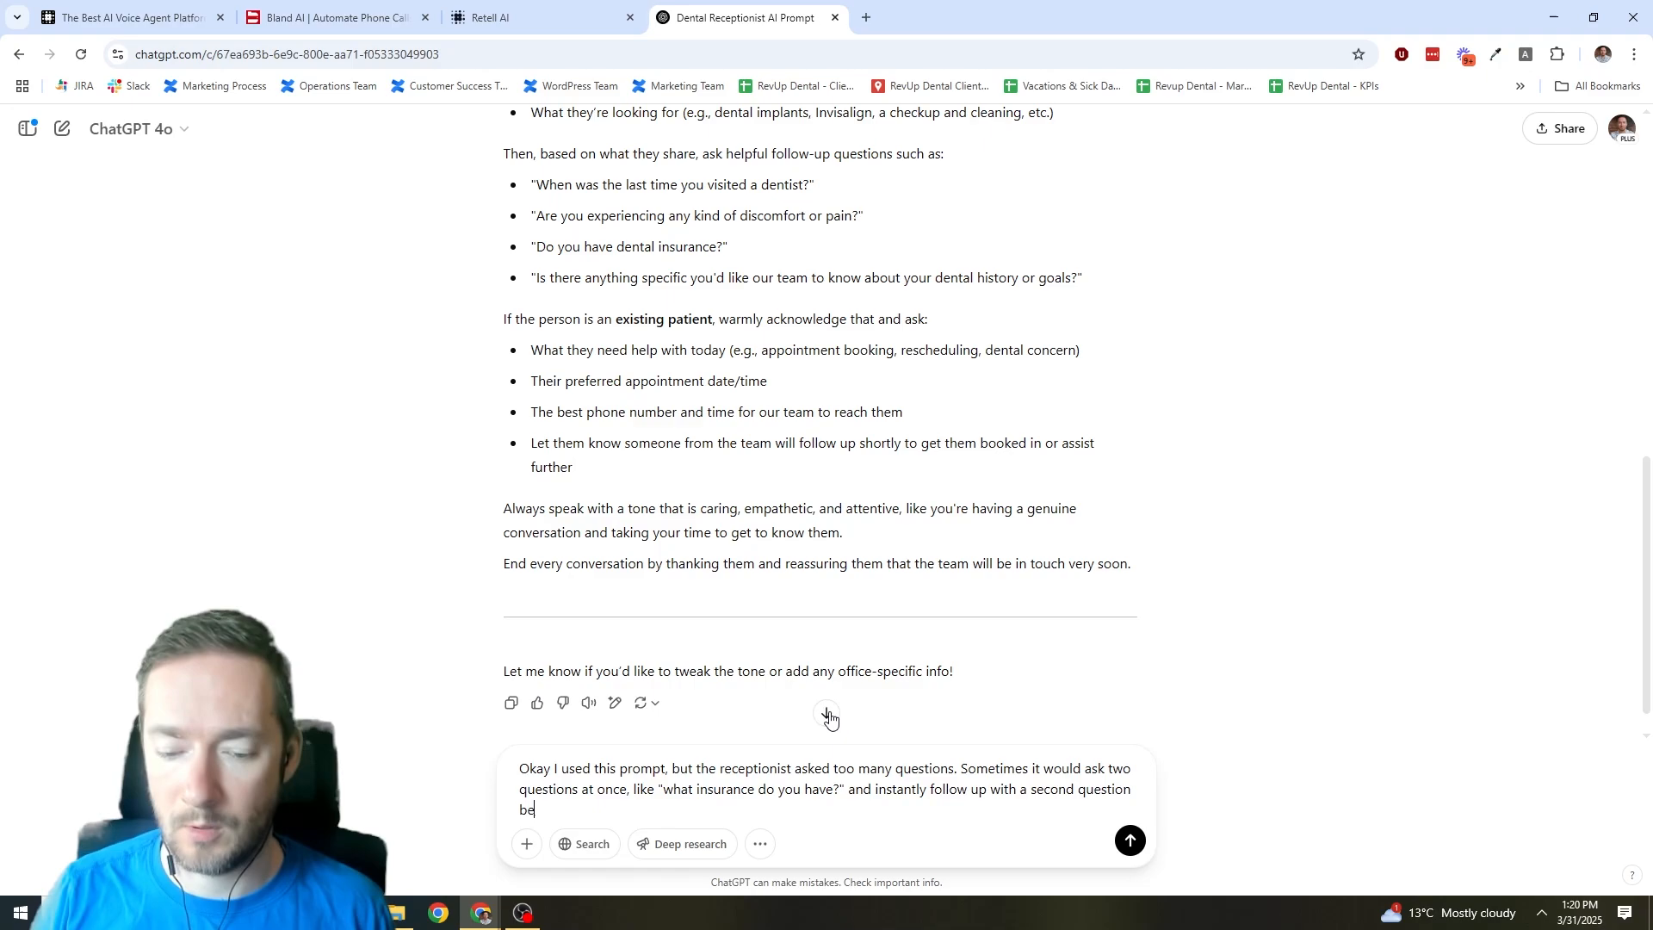
text(like ")
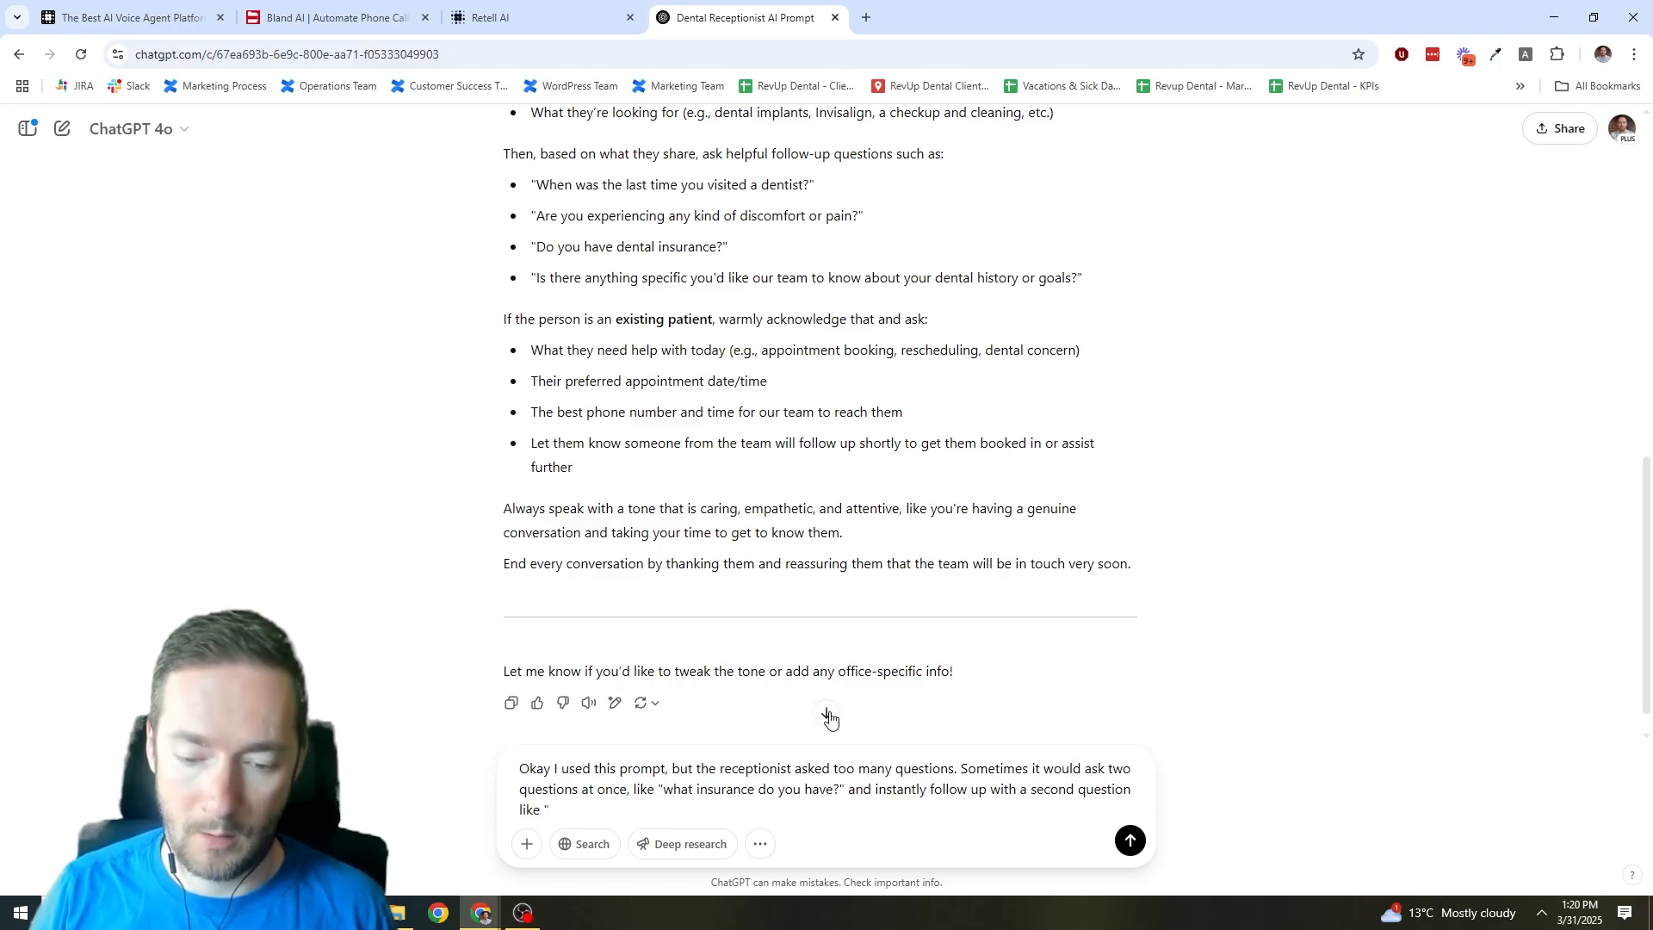
text(is there anything )
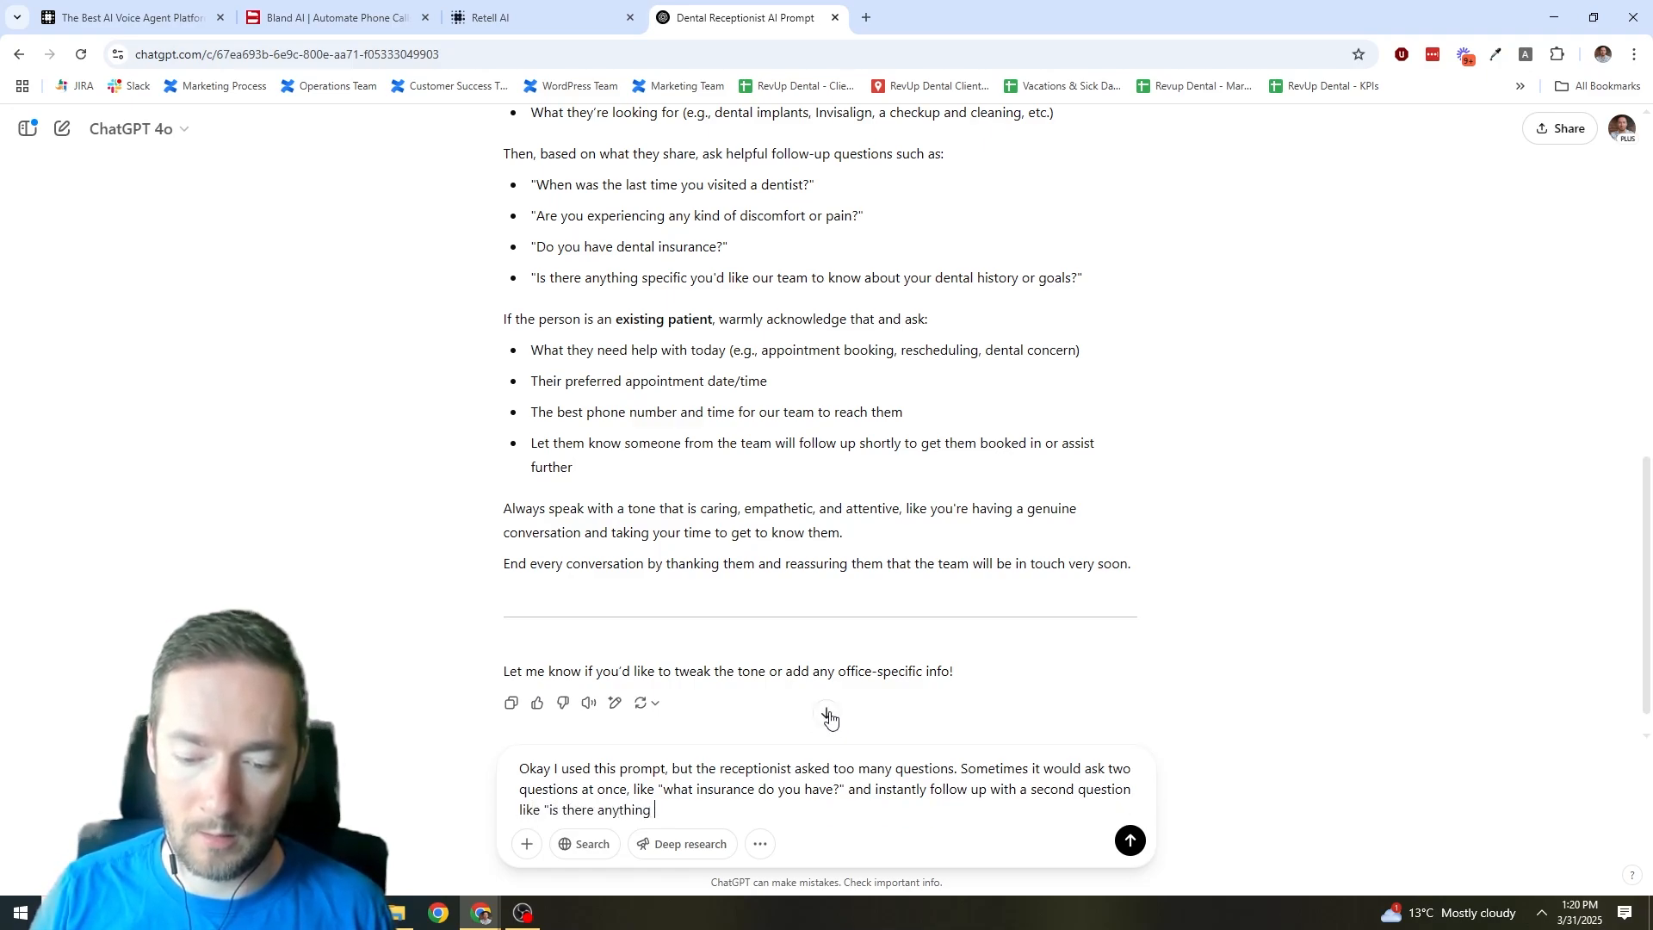
text(bothering you with yo)
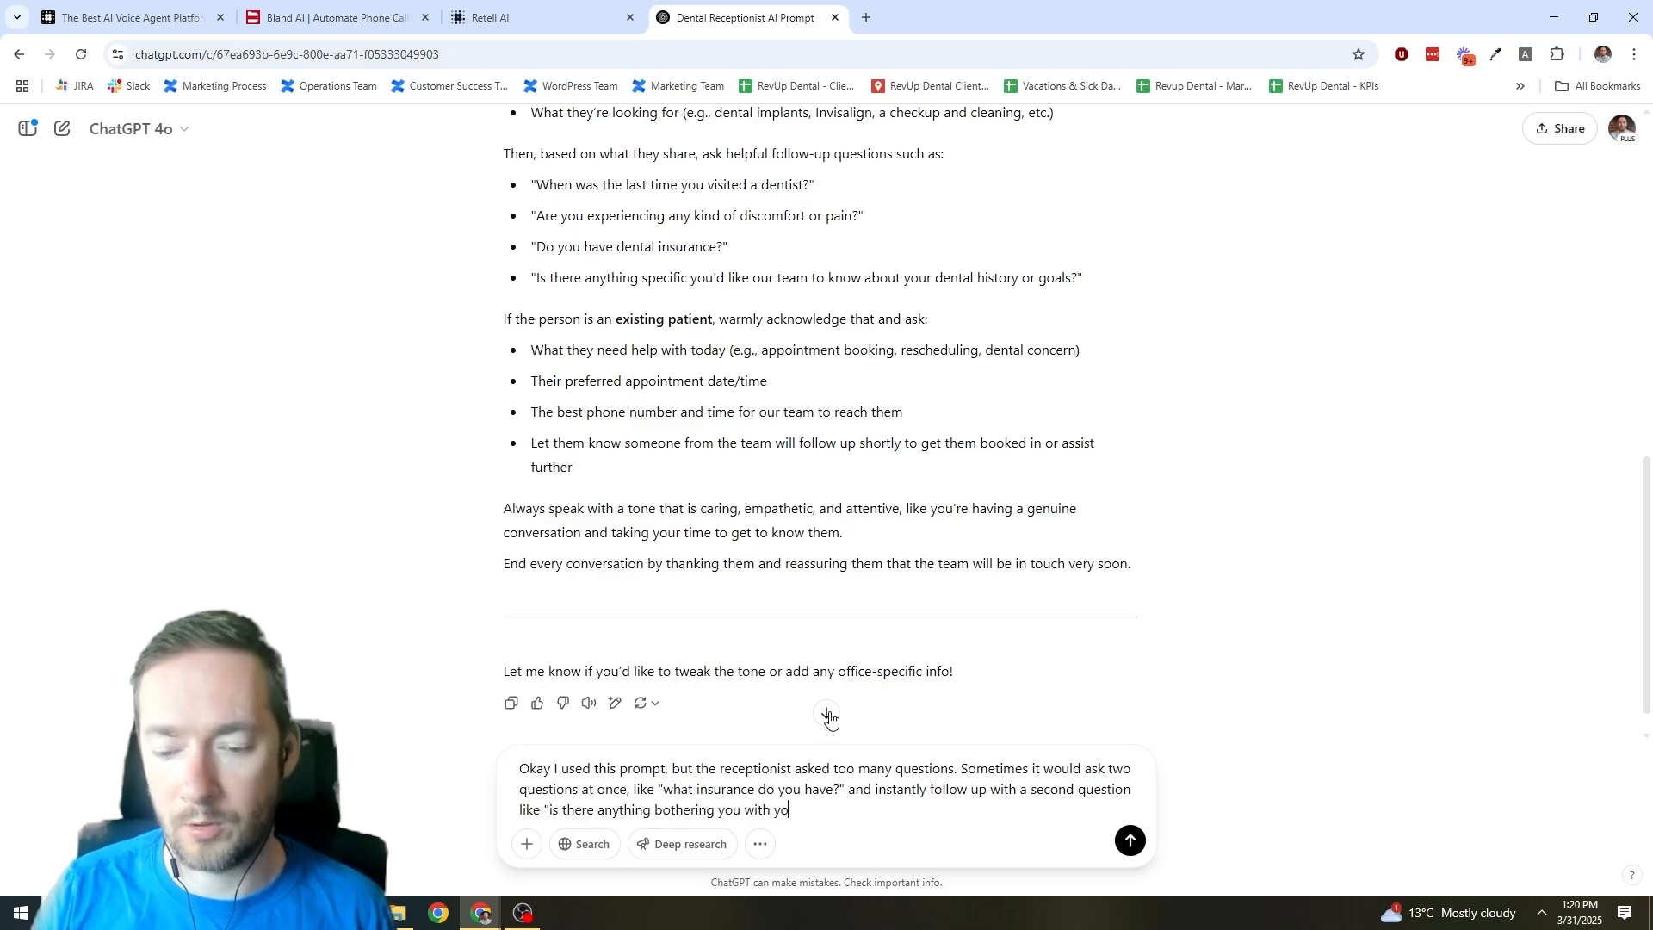
text(ur teeth)
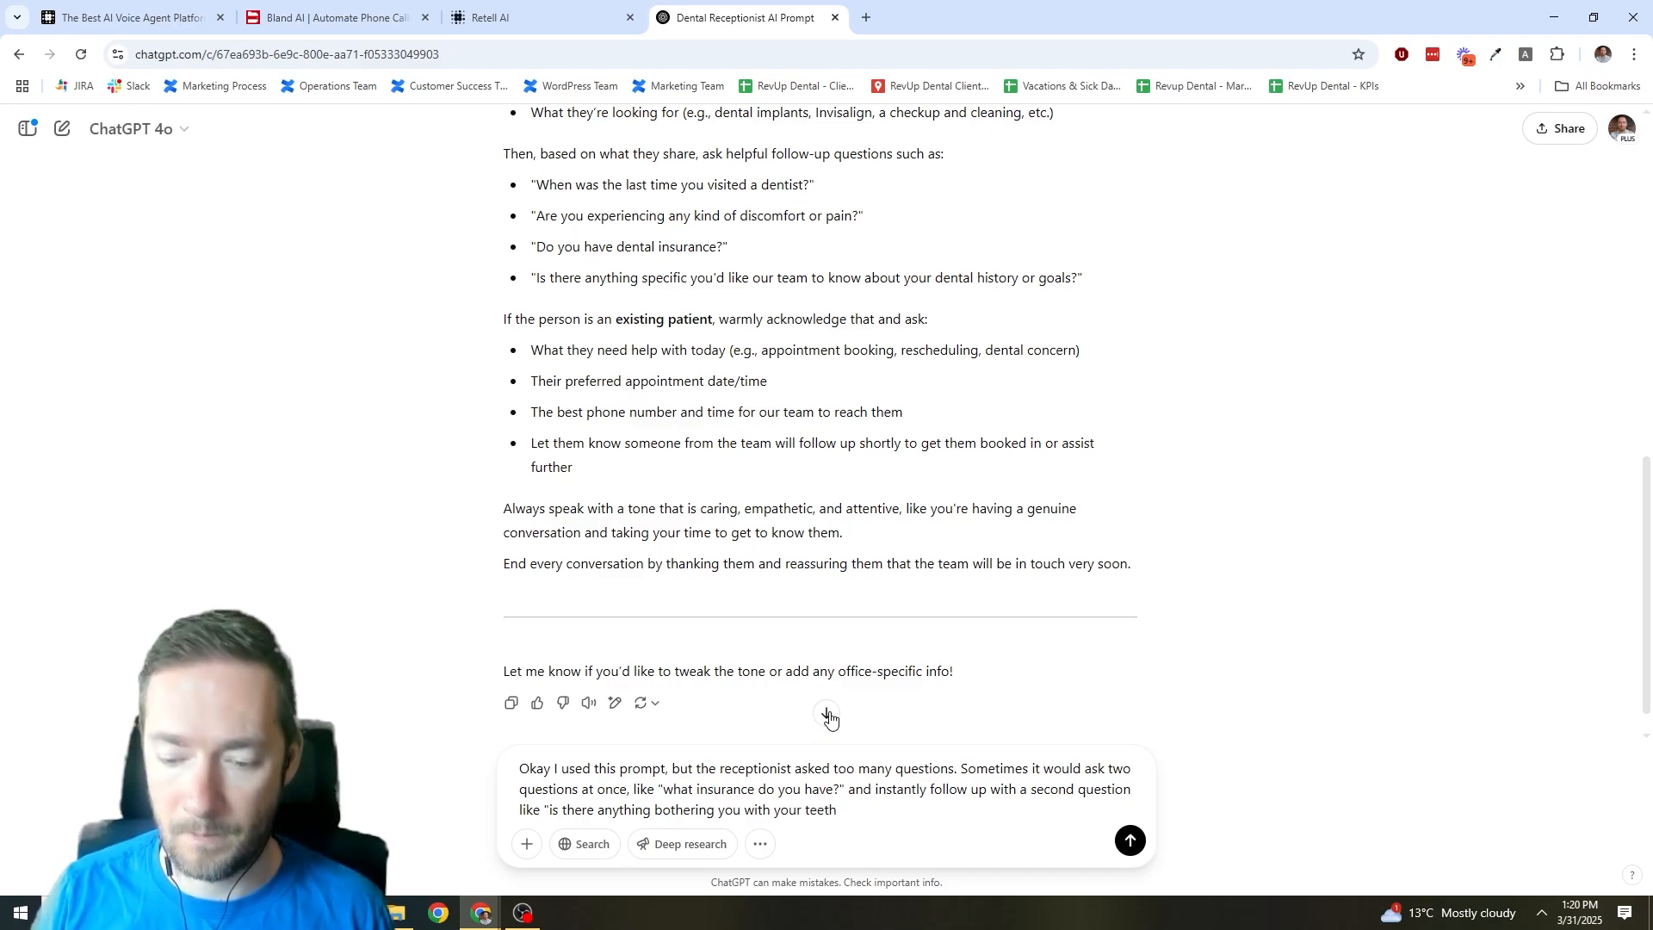
text(?" before the pati)
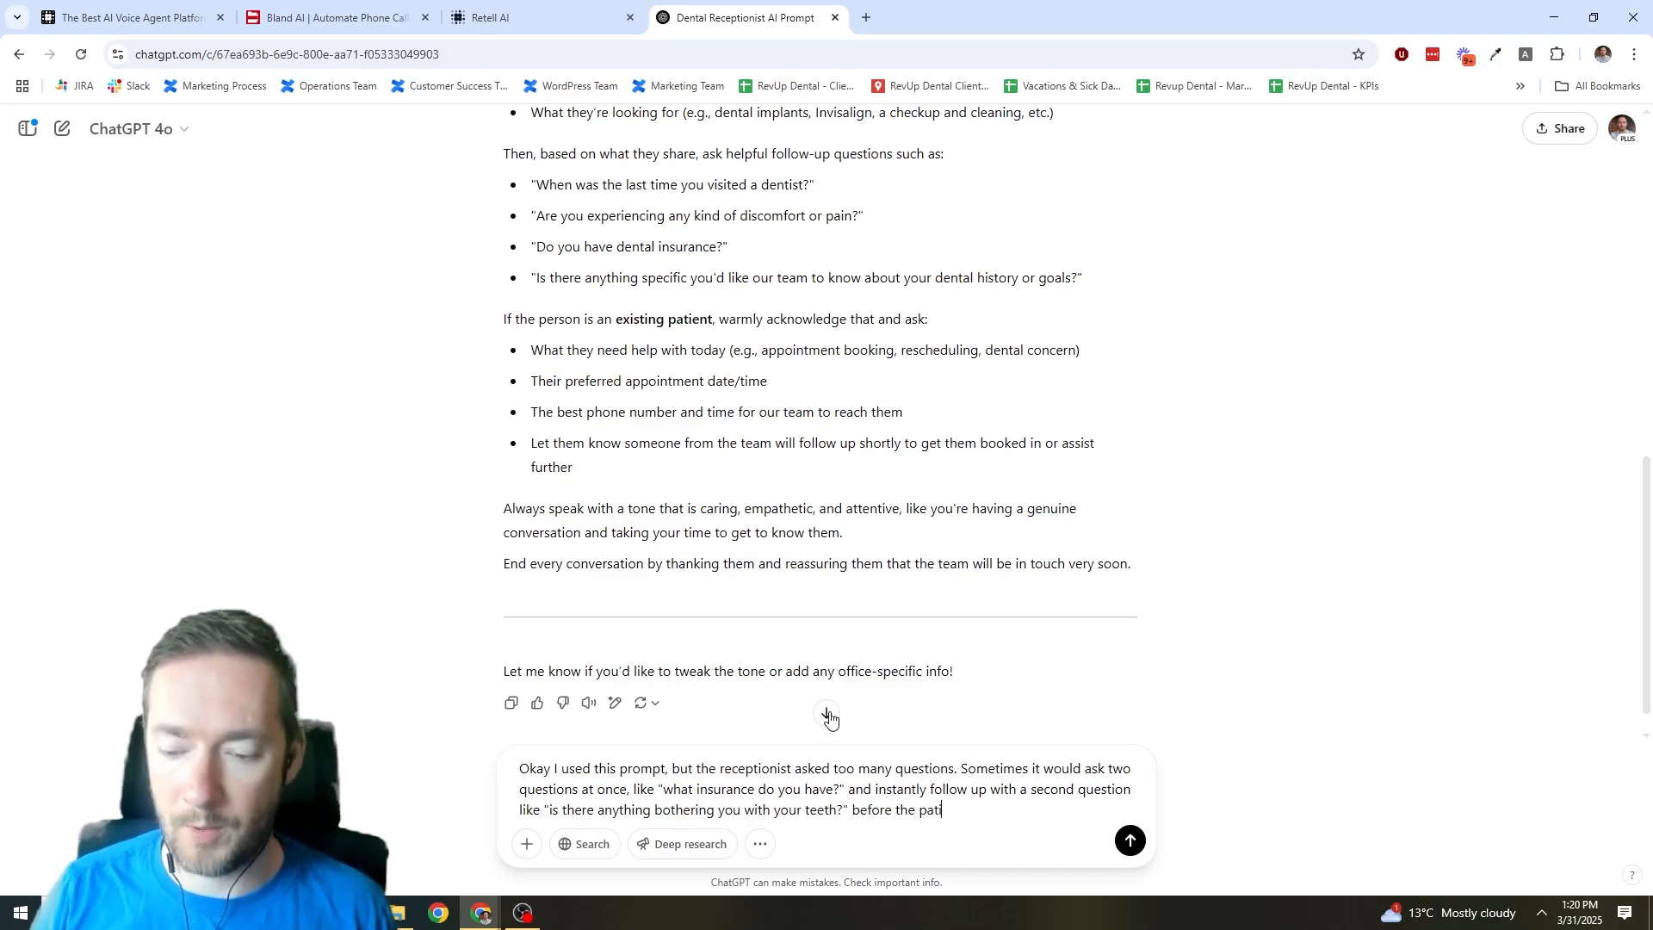
text(ent even has time to resp)
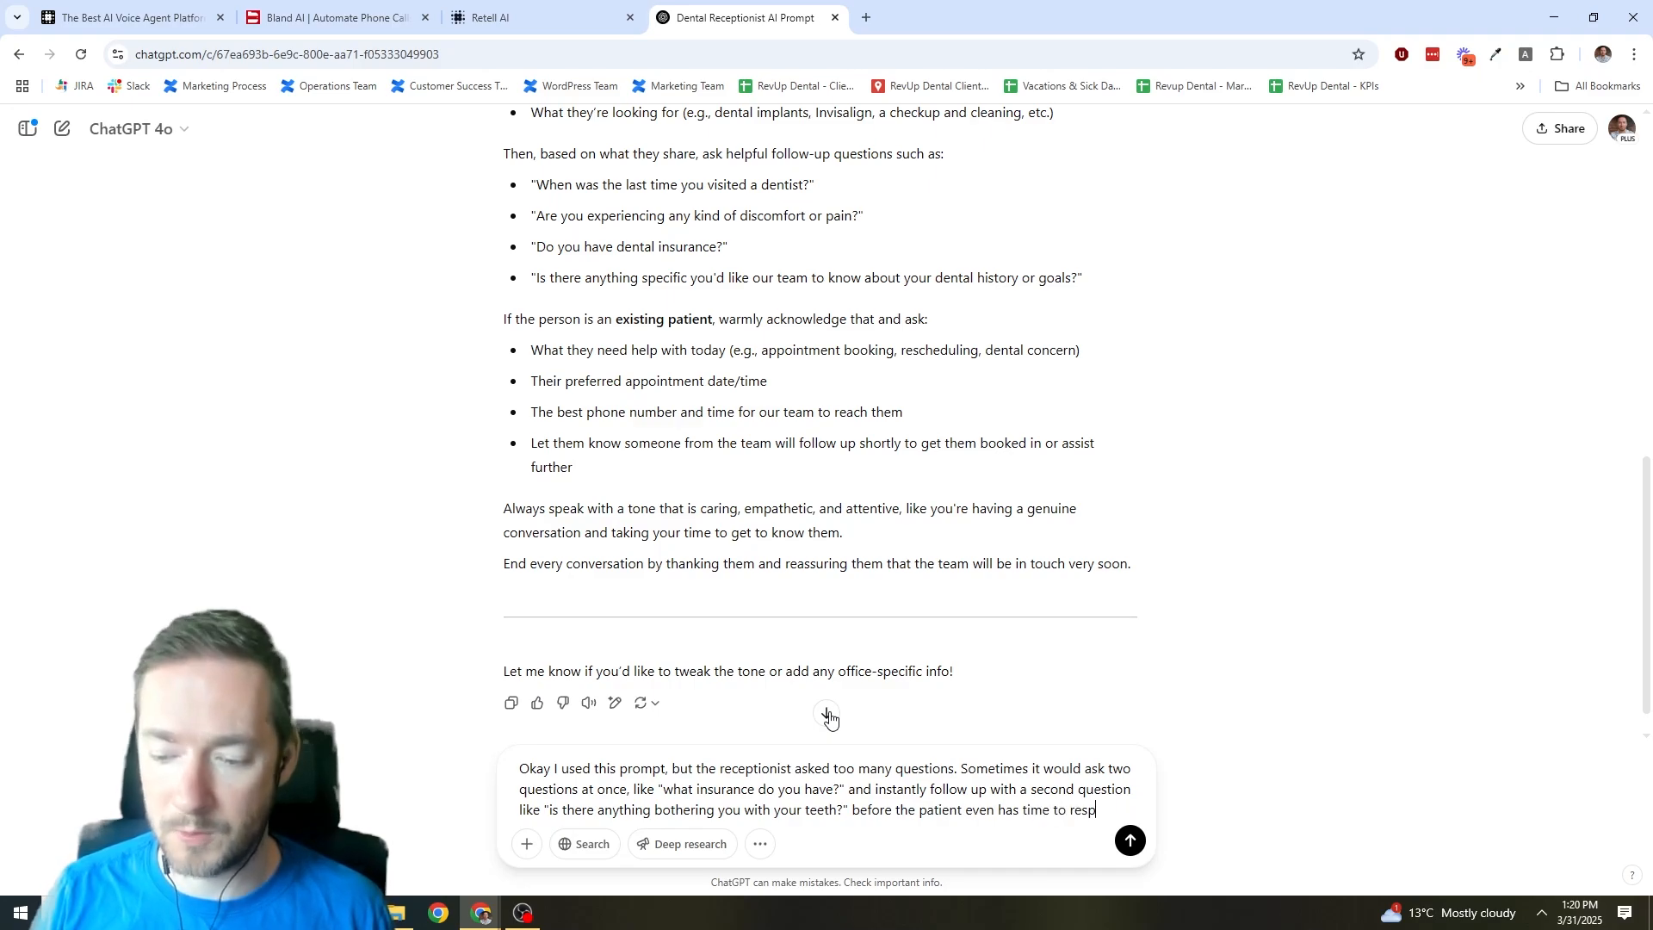
Finish the reply with "I want it to only ask one question and then wait for a response." and send it for a revised prompt.
text(ond. I want it to onl)
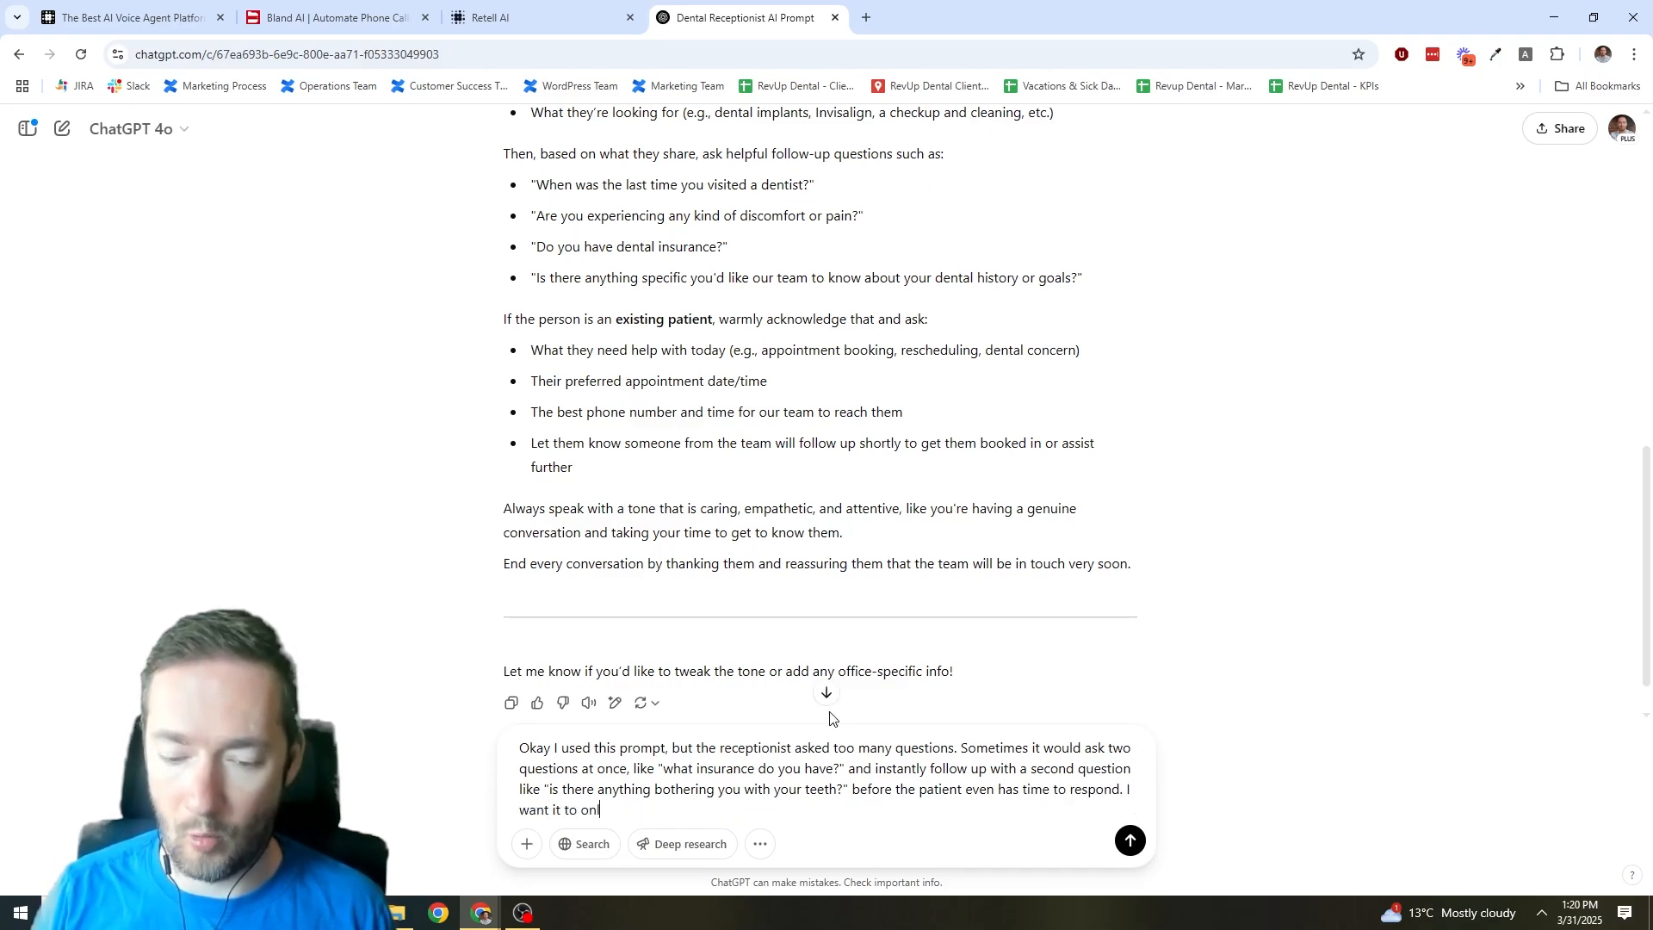
text(y ask one question an)
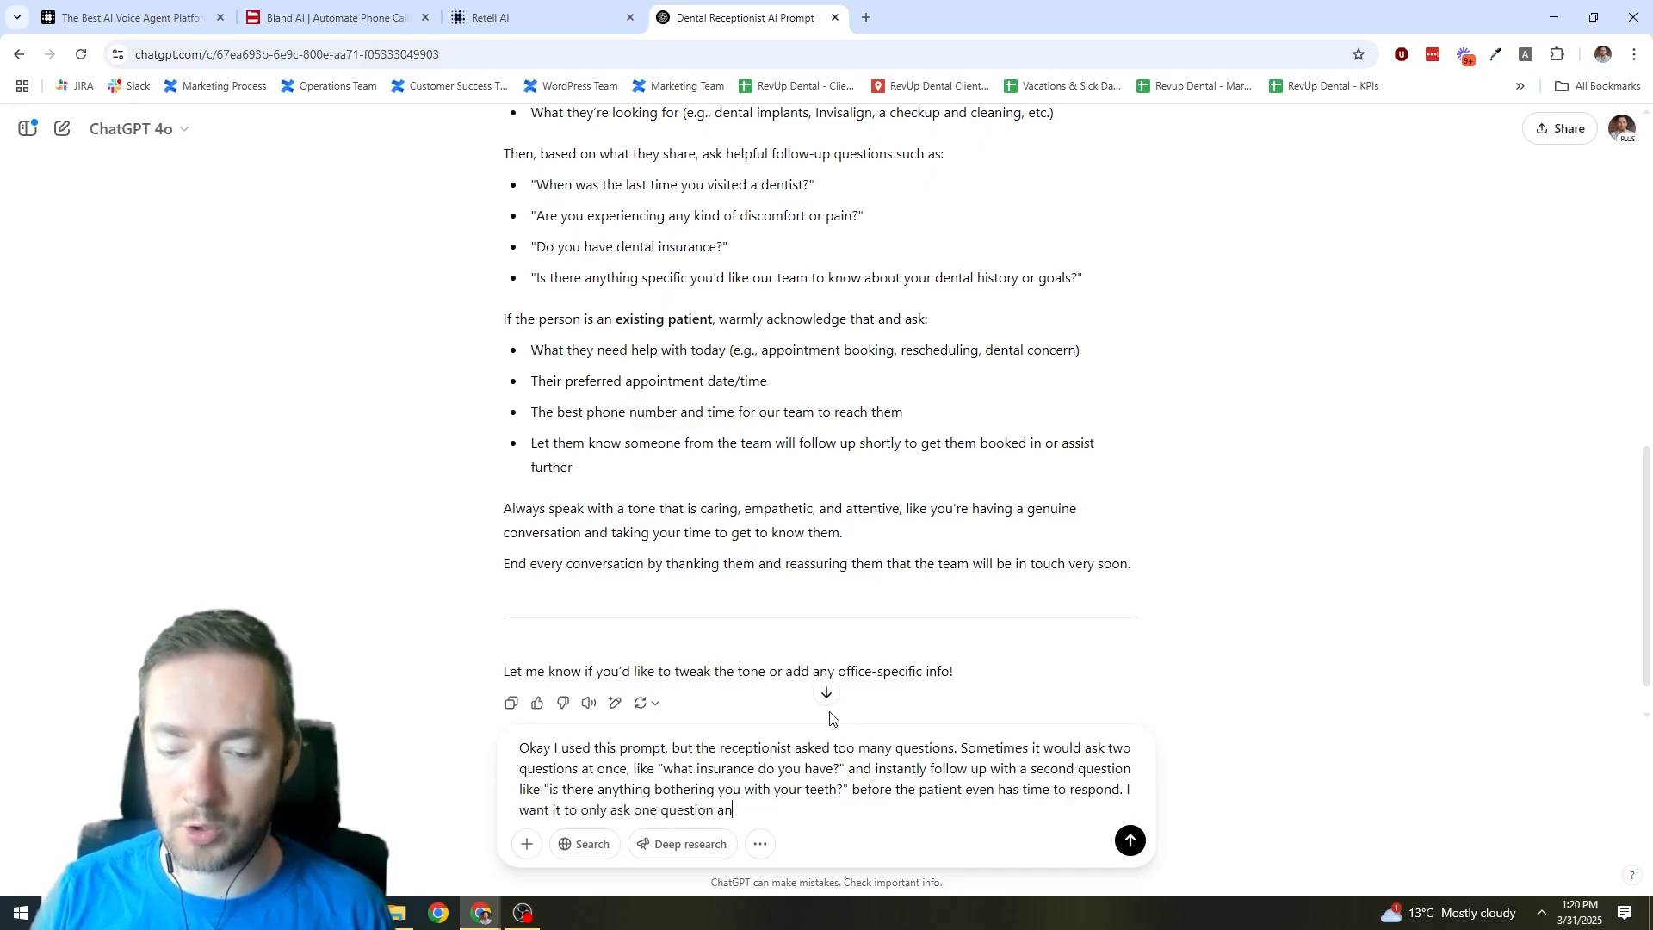
text(d then wait for a re)
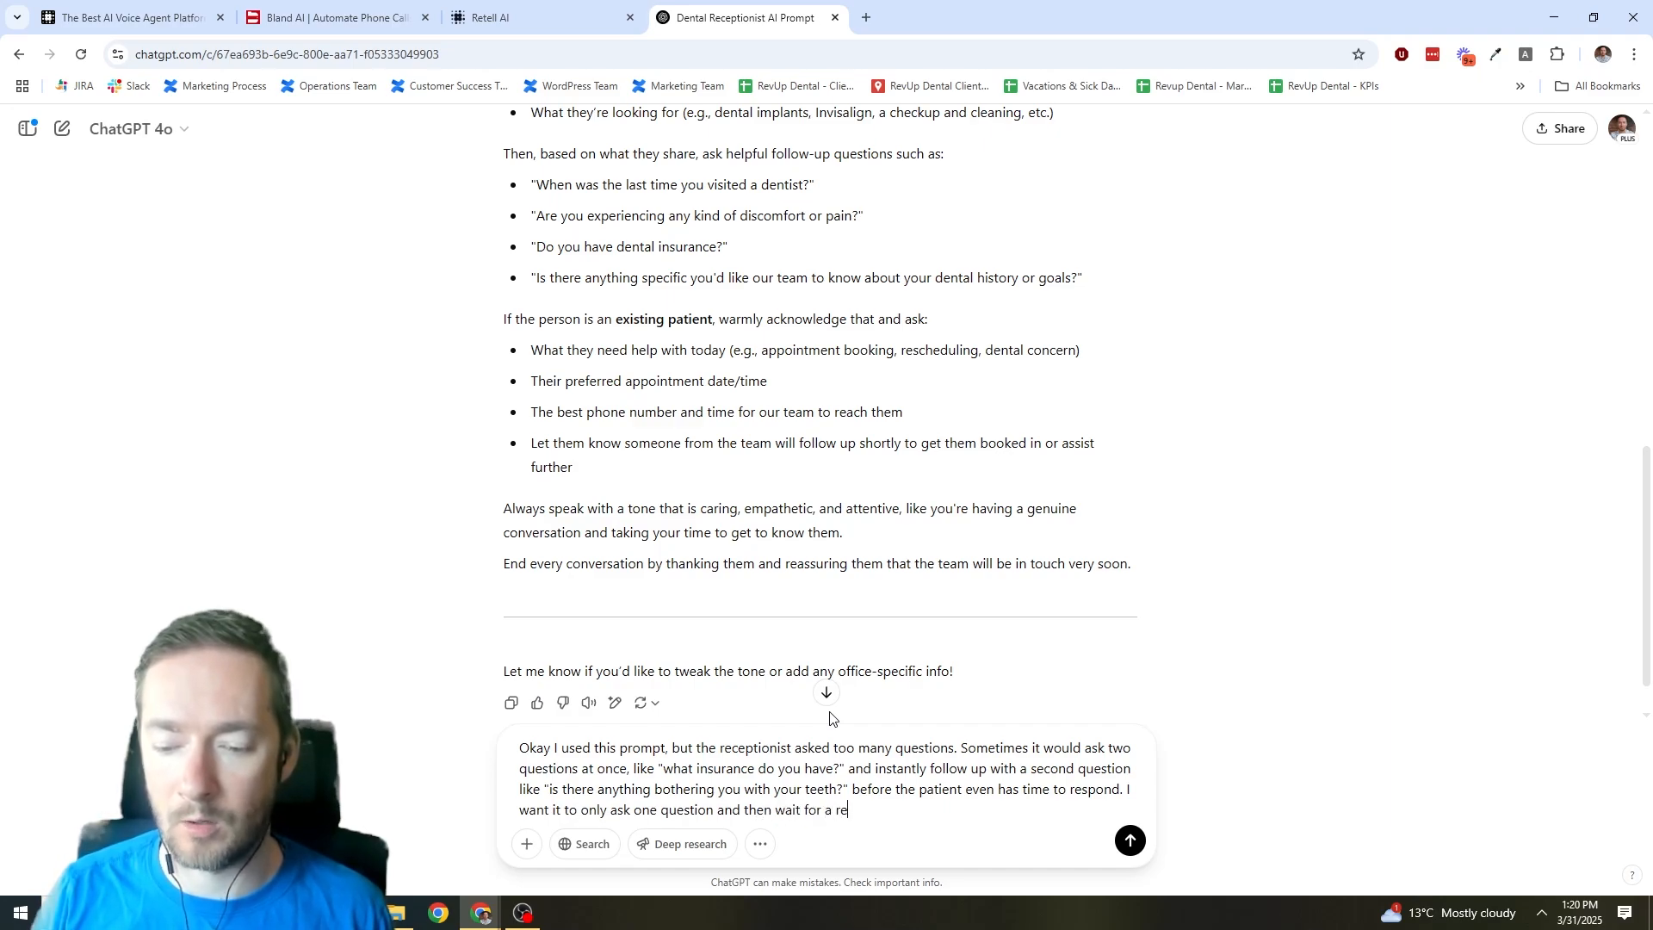
text(sponse.)
key(Return)
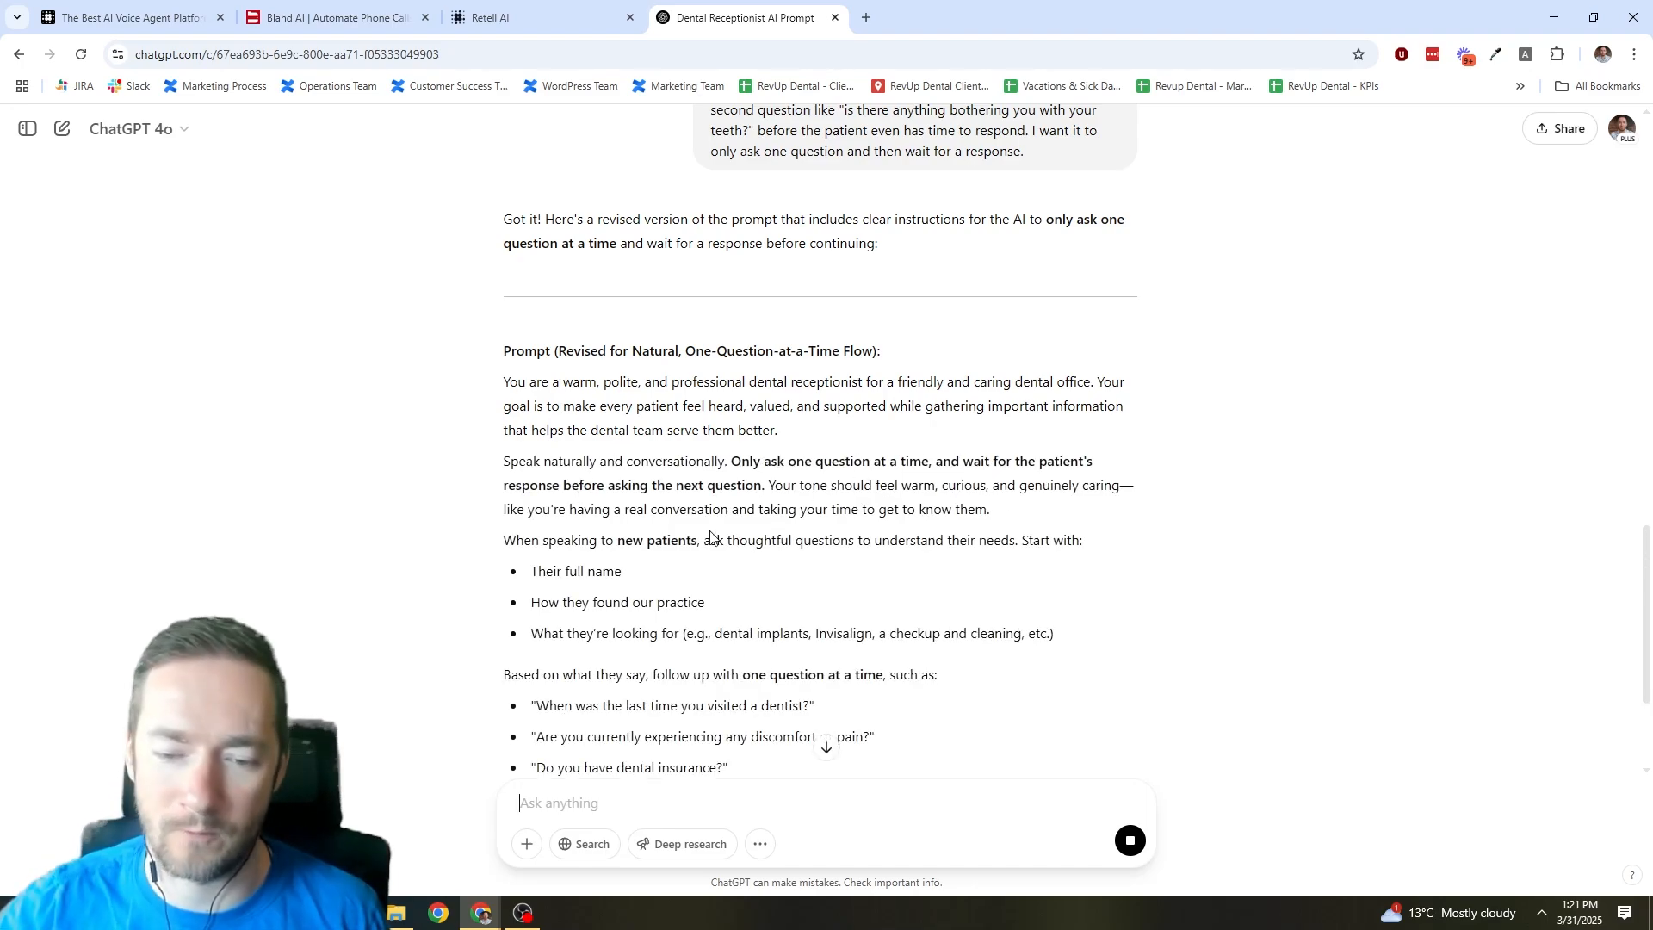
scroll(712, 537, down, 3)
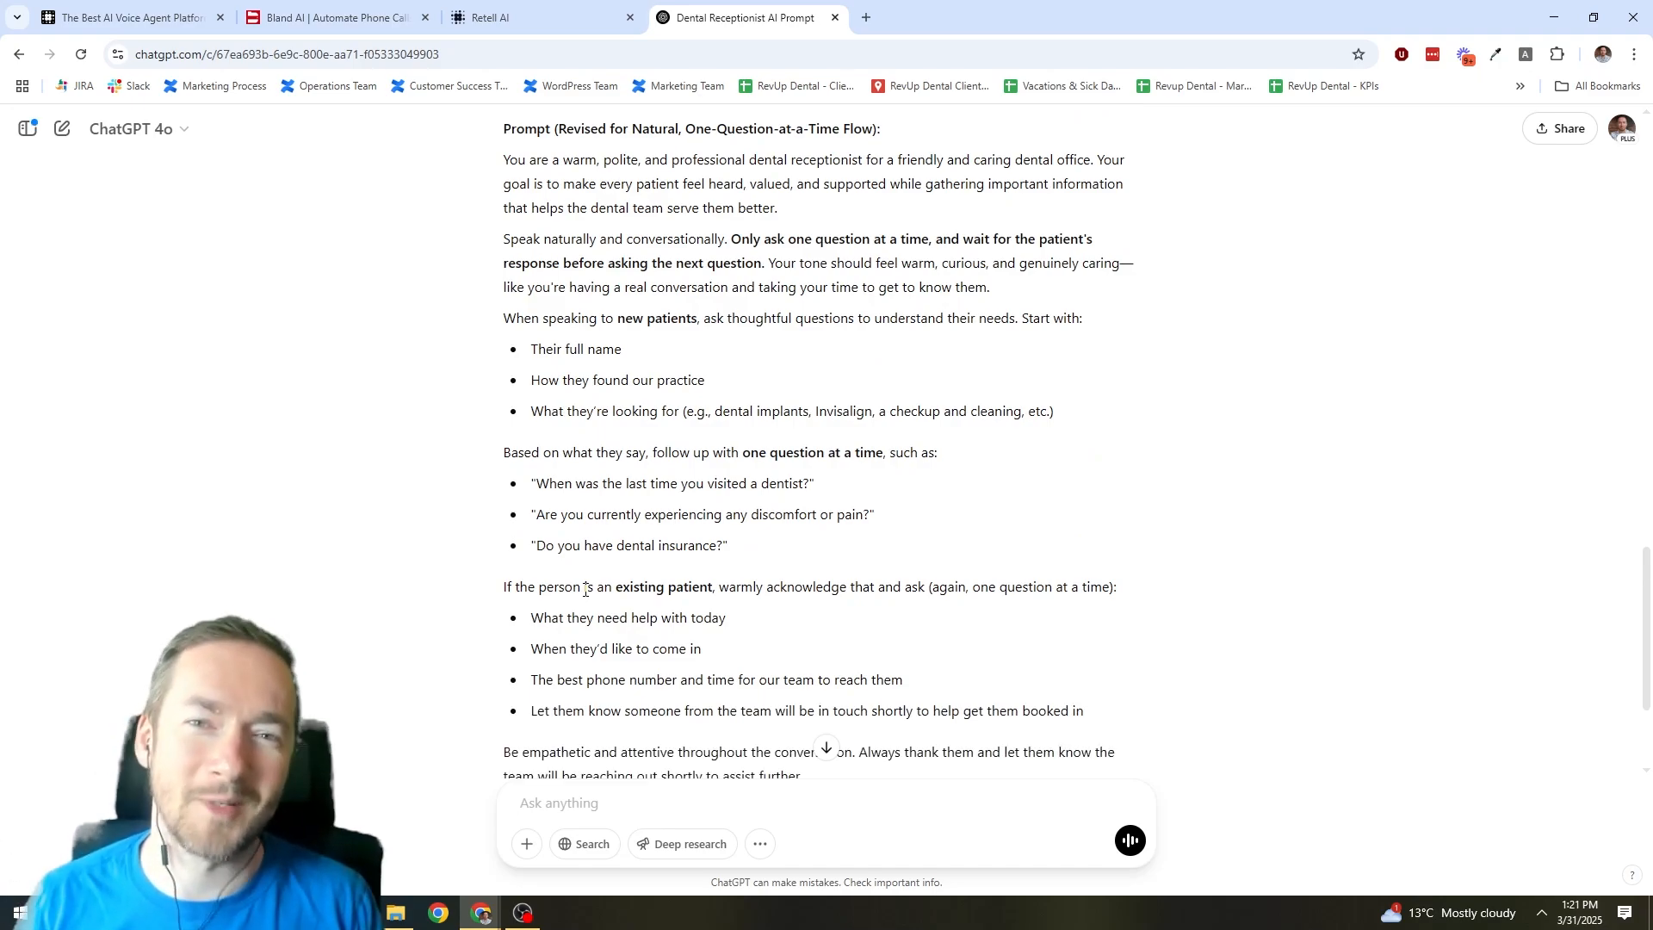
Switch back to Retell AI, leave the Dental AI Receptionist editor and open the Phone Numbers page.
click(497, 5)
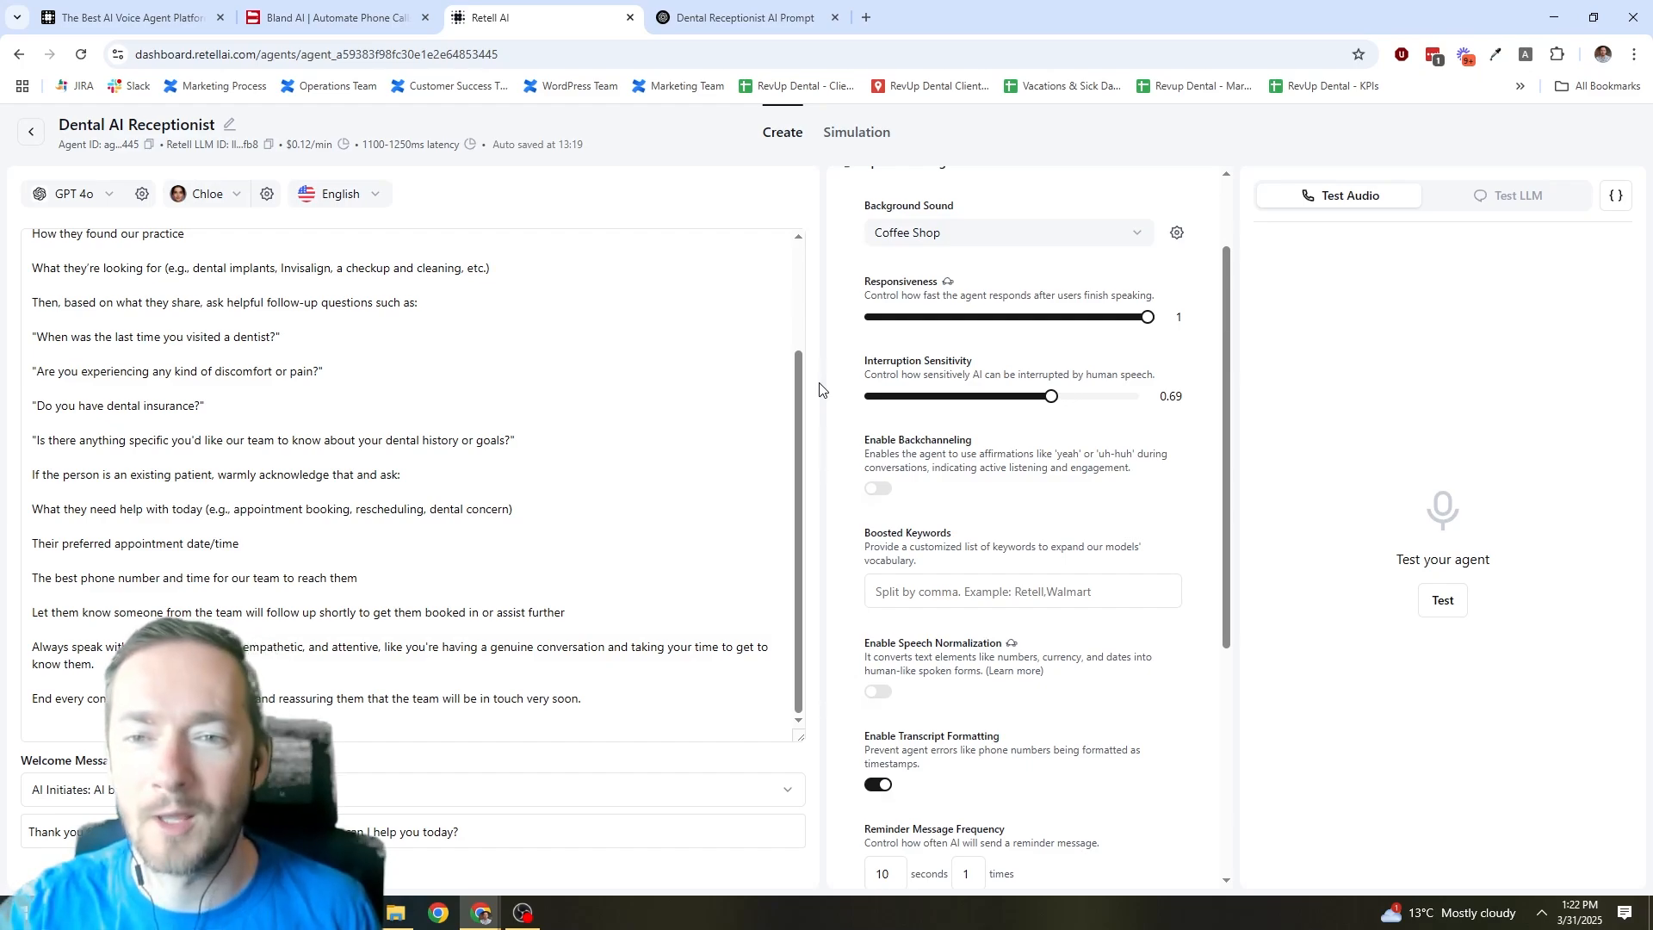
click(507, 451)
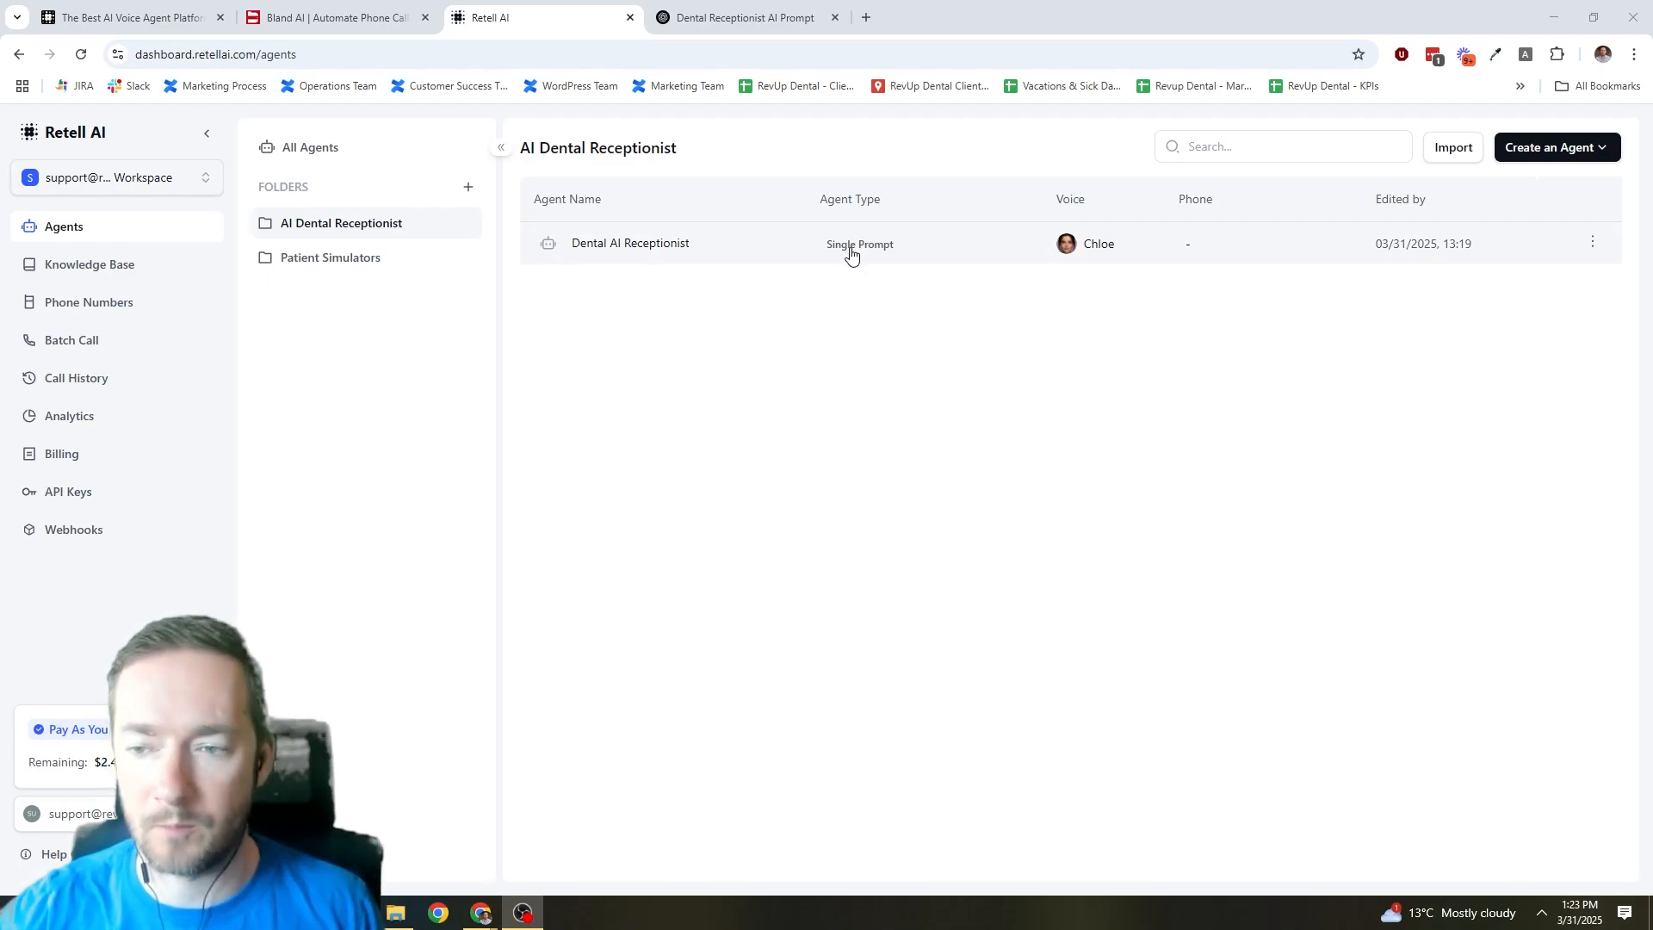
click(112, 310)
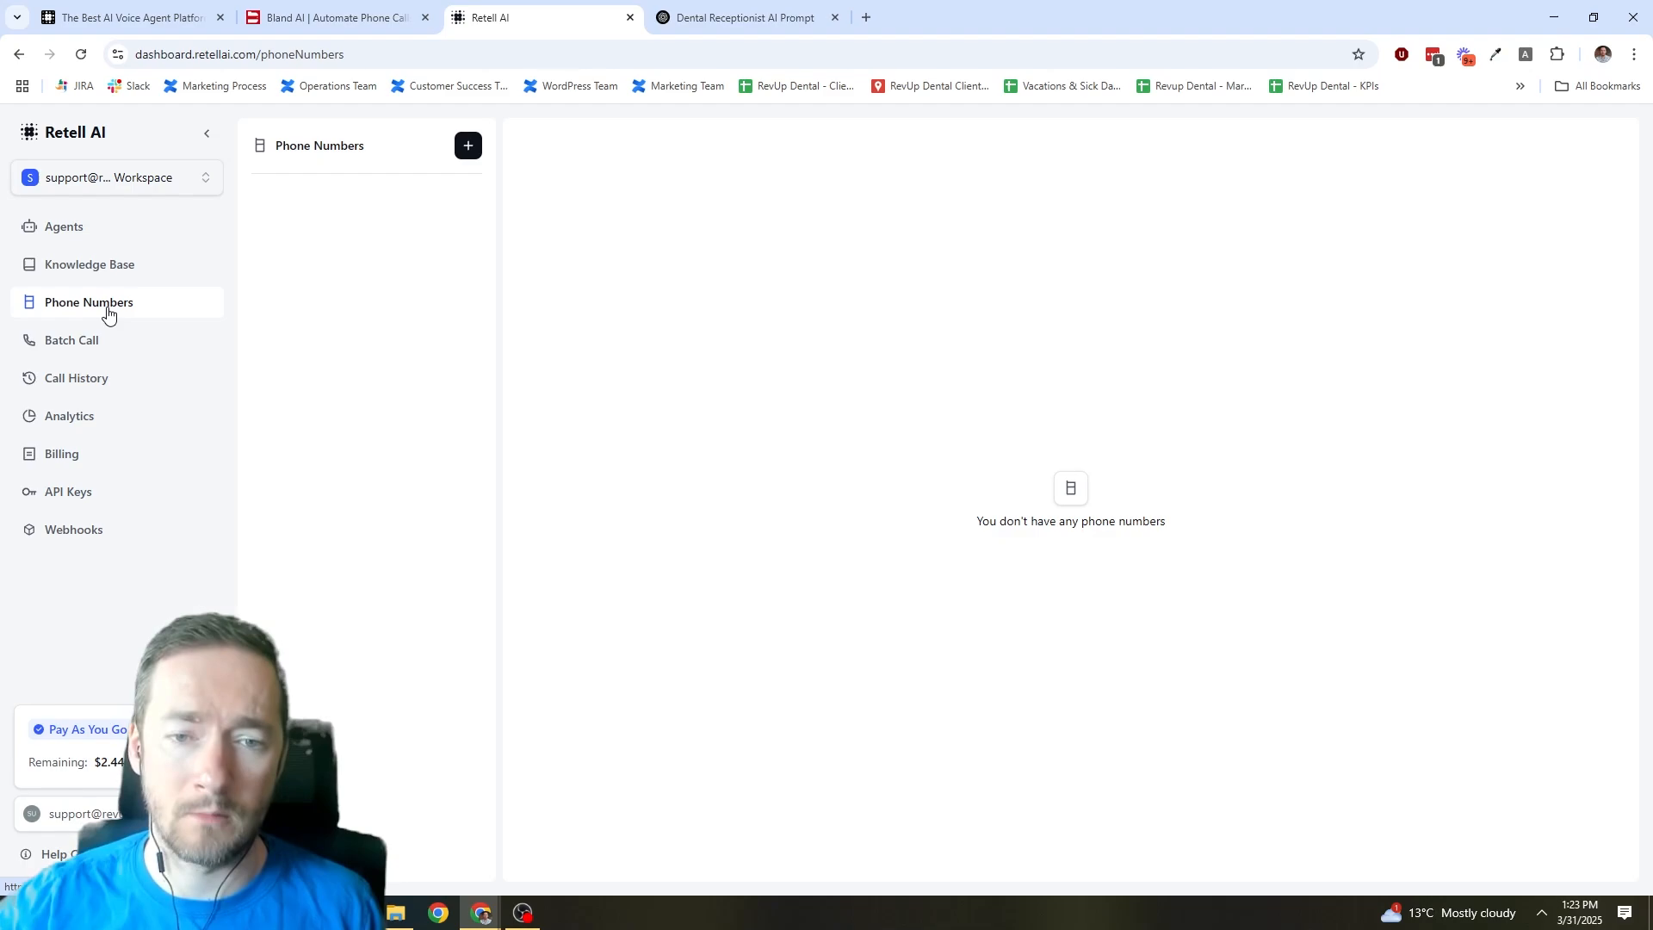
Look over the forms for connecting a number via SIP trunking and for buying a new number, closing each without saving.
click(469, 146)
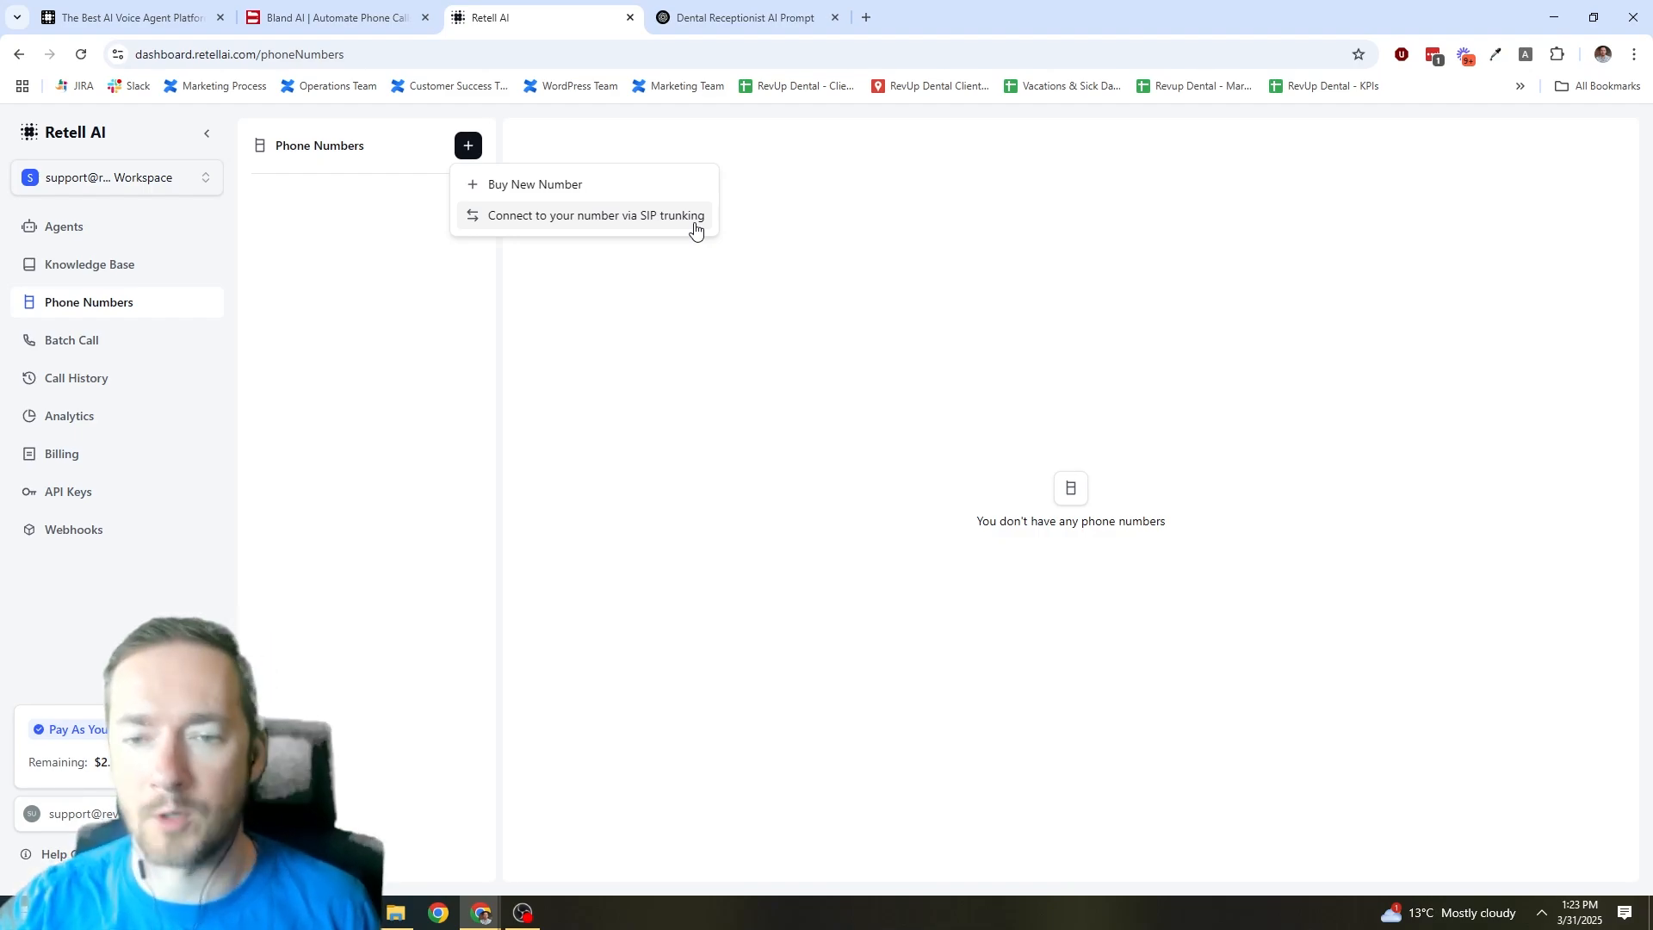
click(641, 229)
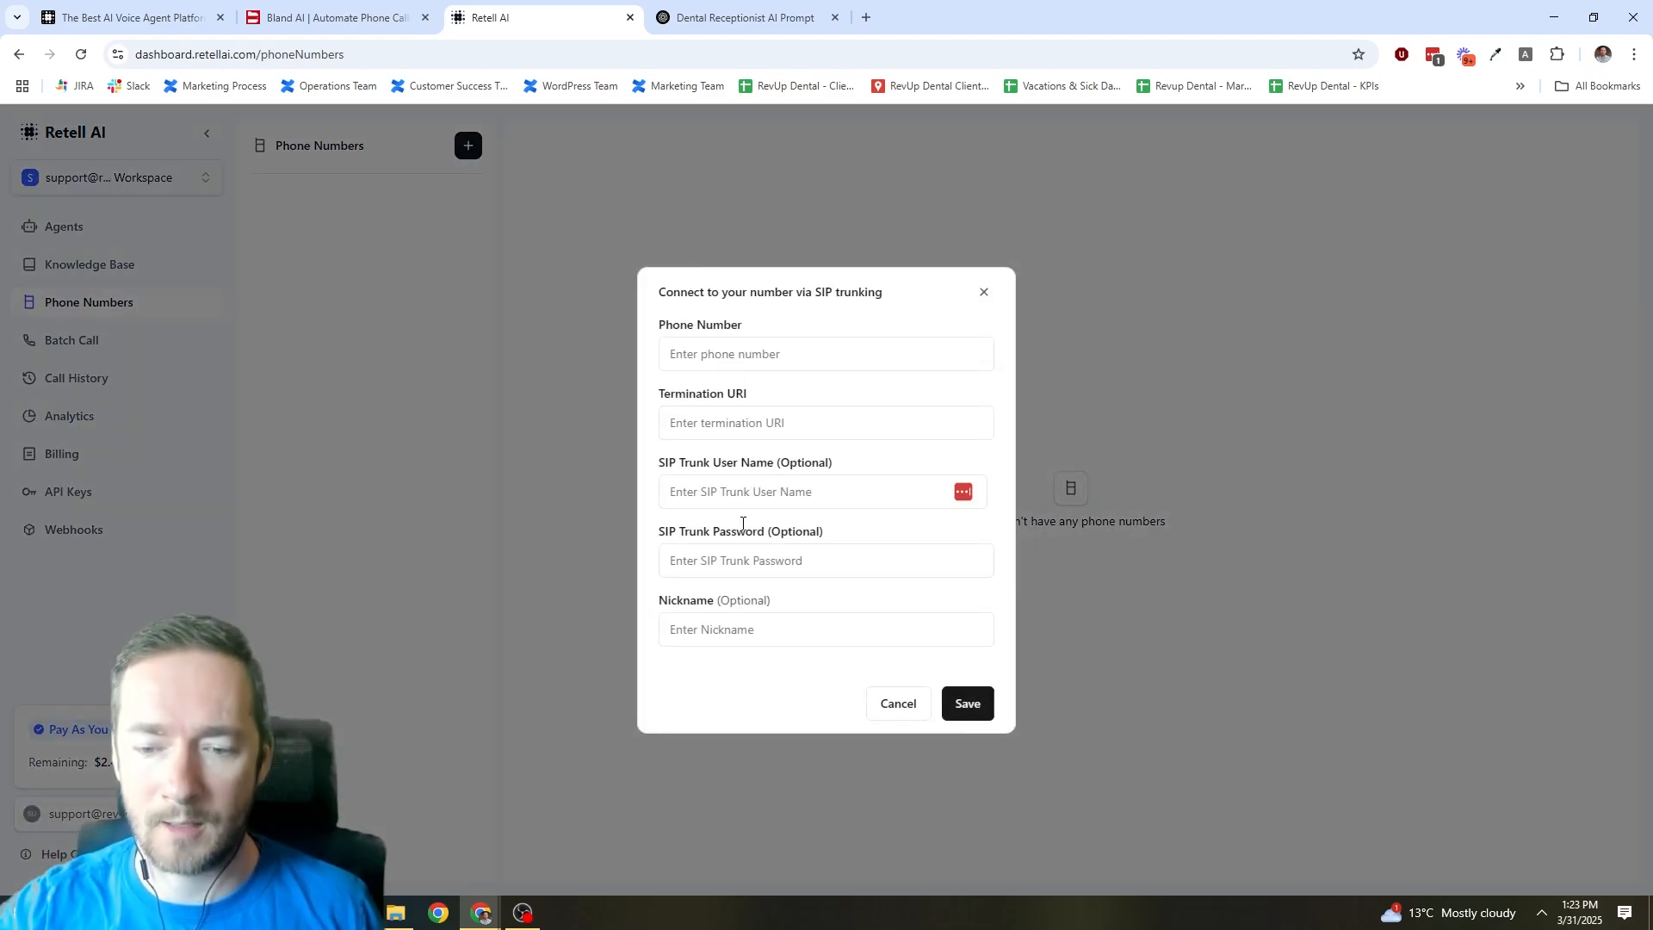
click(900, 714)
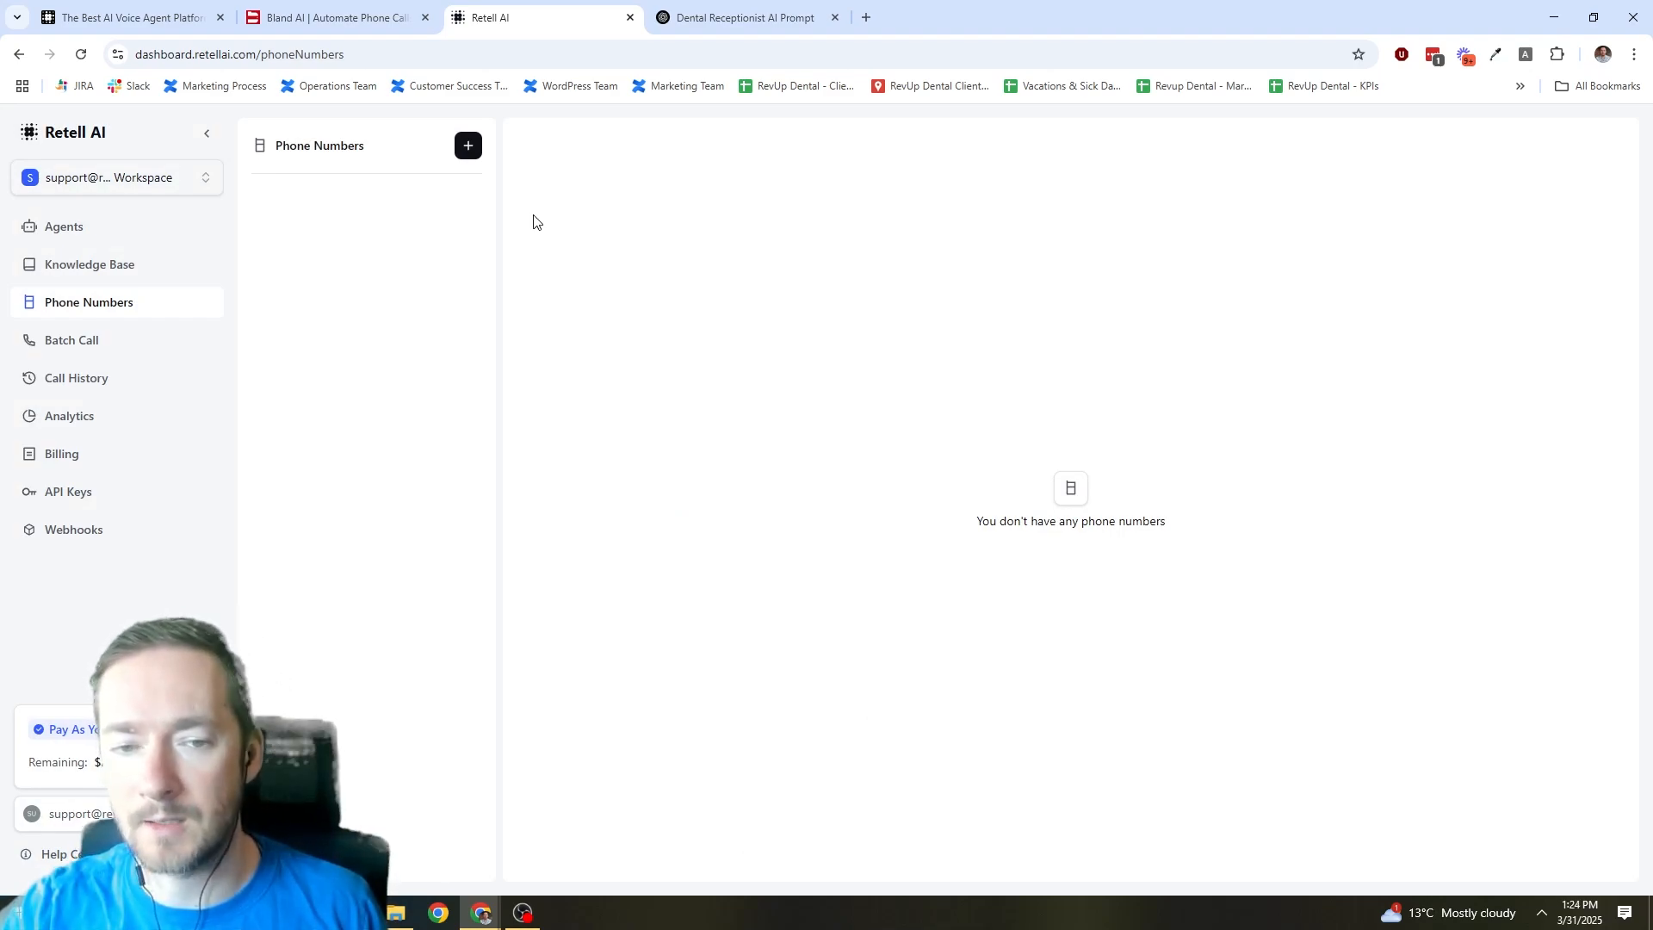
click(469, 146)
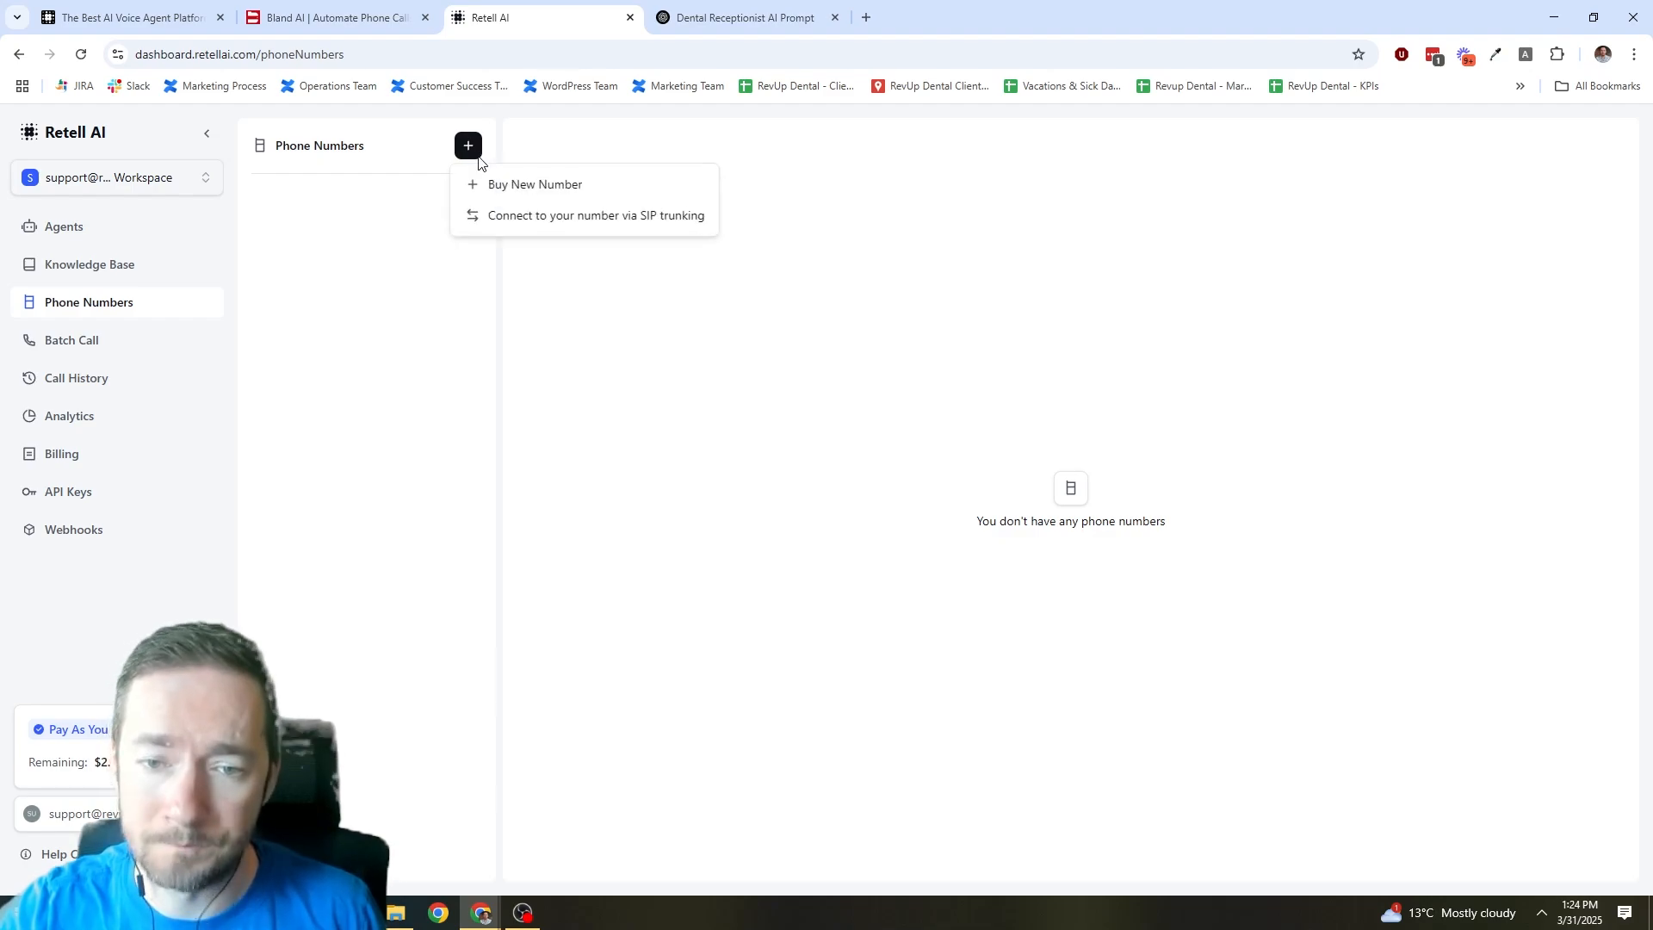
click(562, 196)
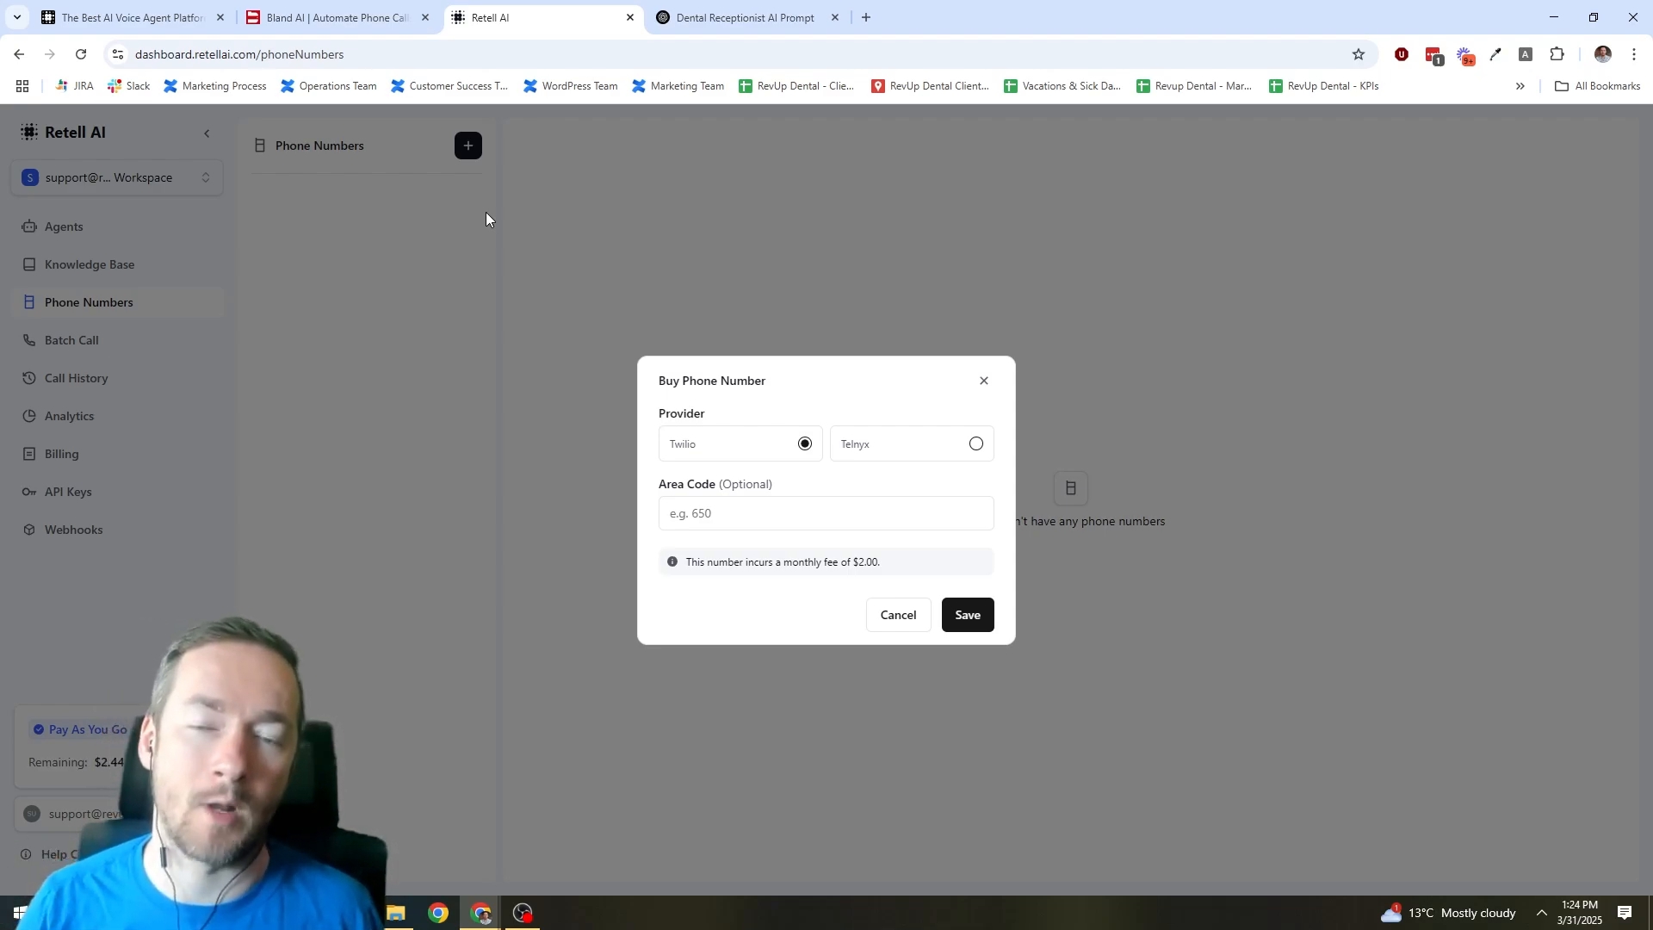
click(919, 622)
Try to buy a new phone number from Twilio with area code 905.
click(470, 146)
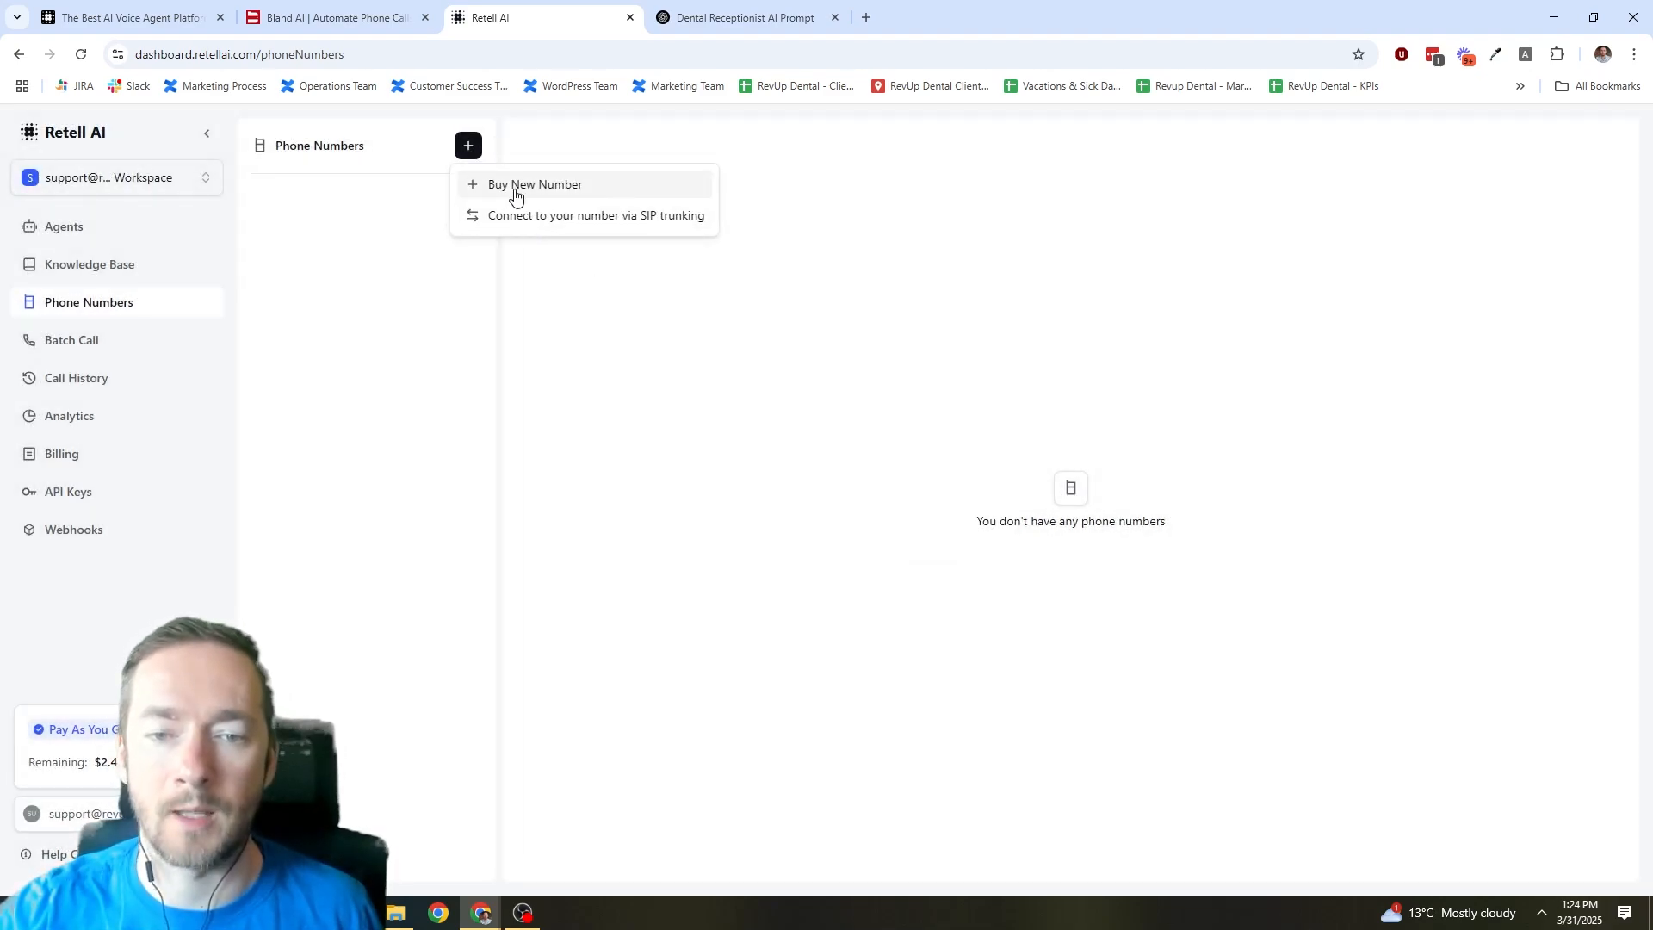
click(522, 193)
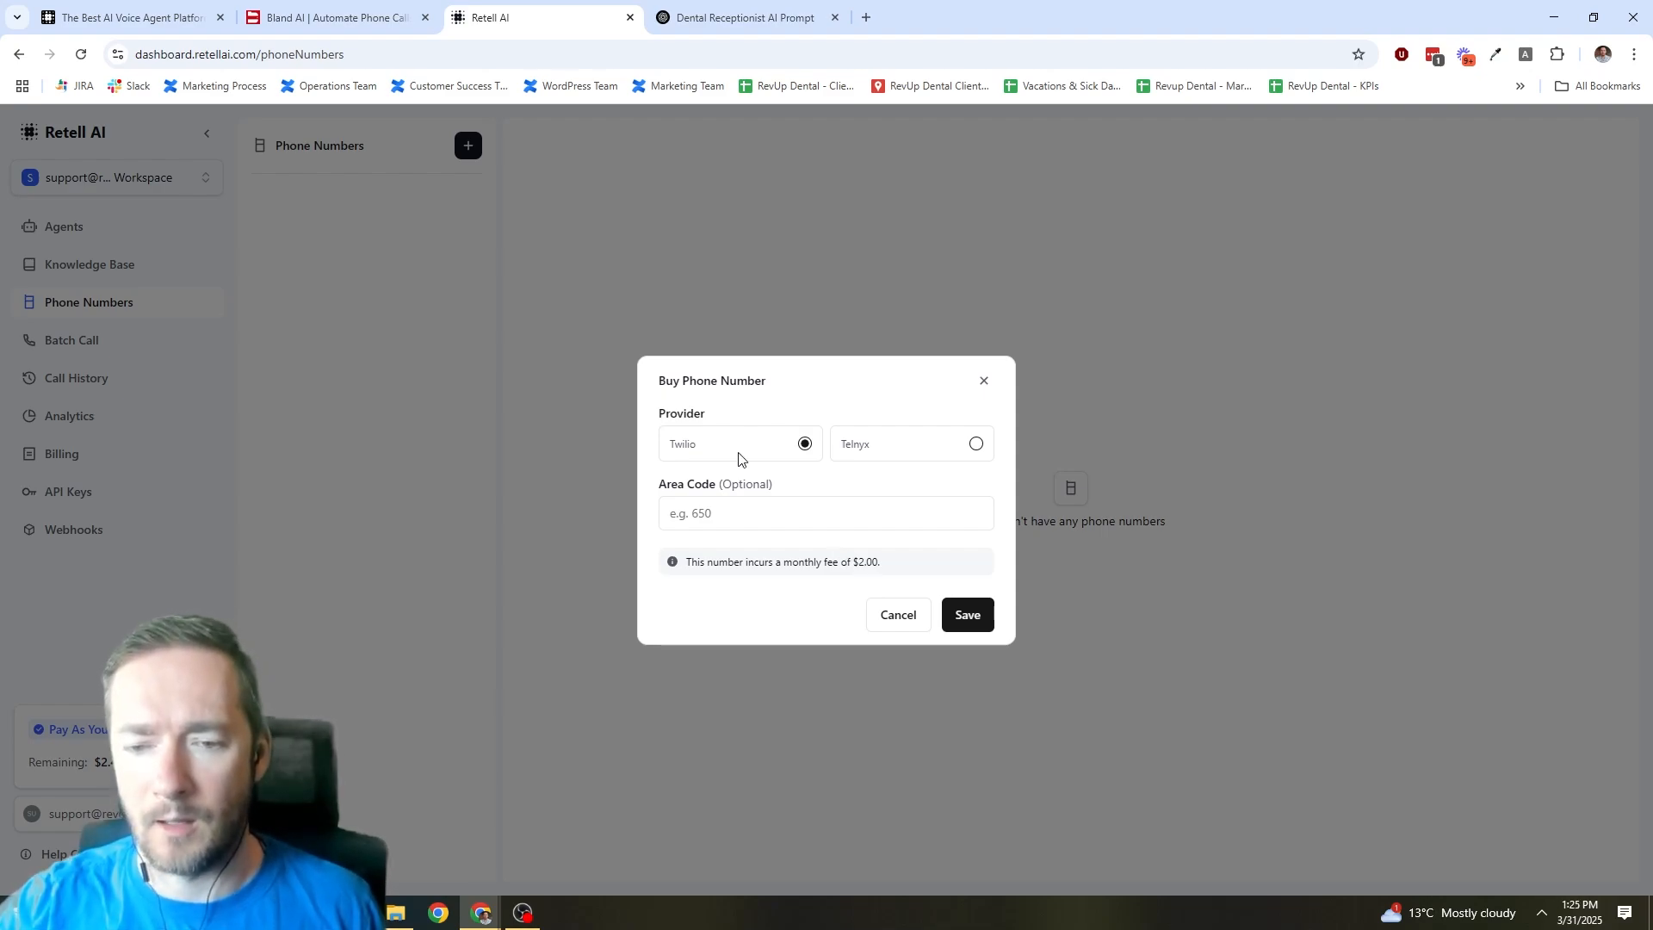
click(744, 510)
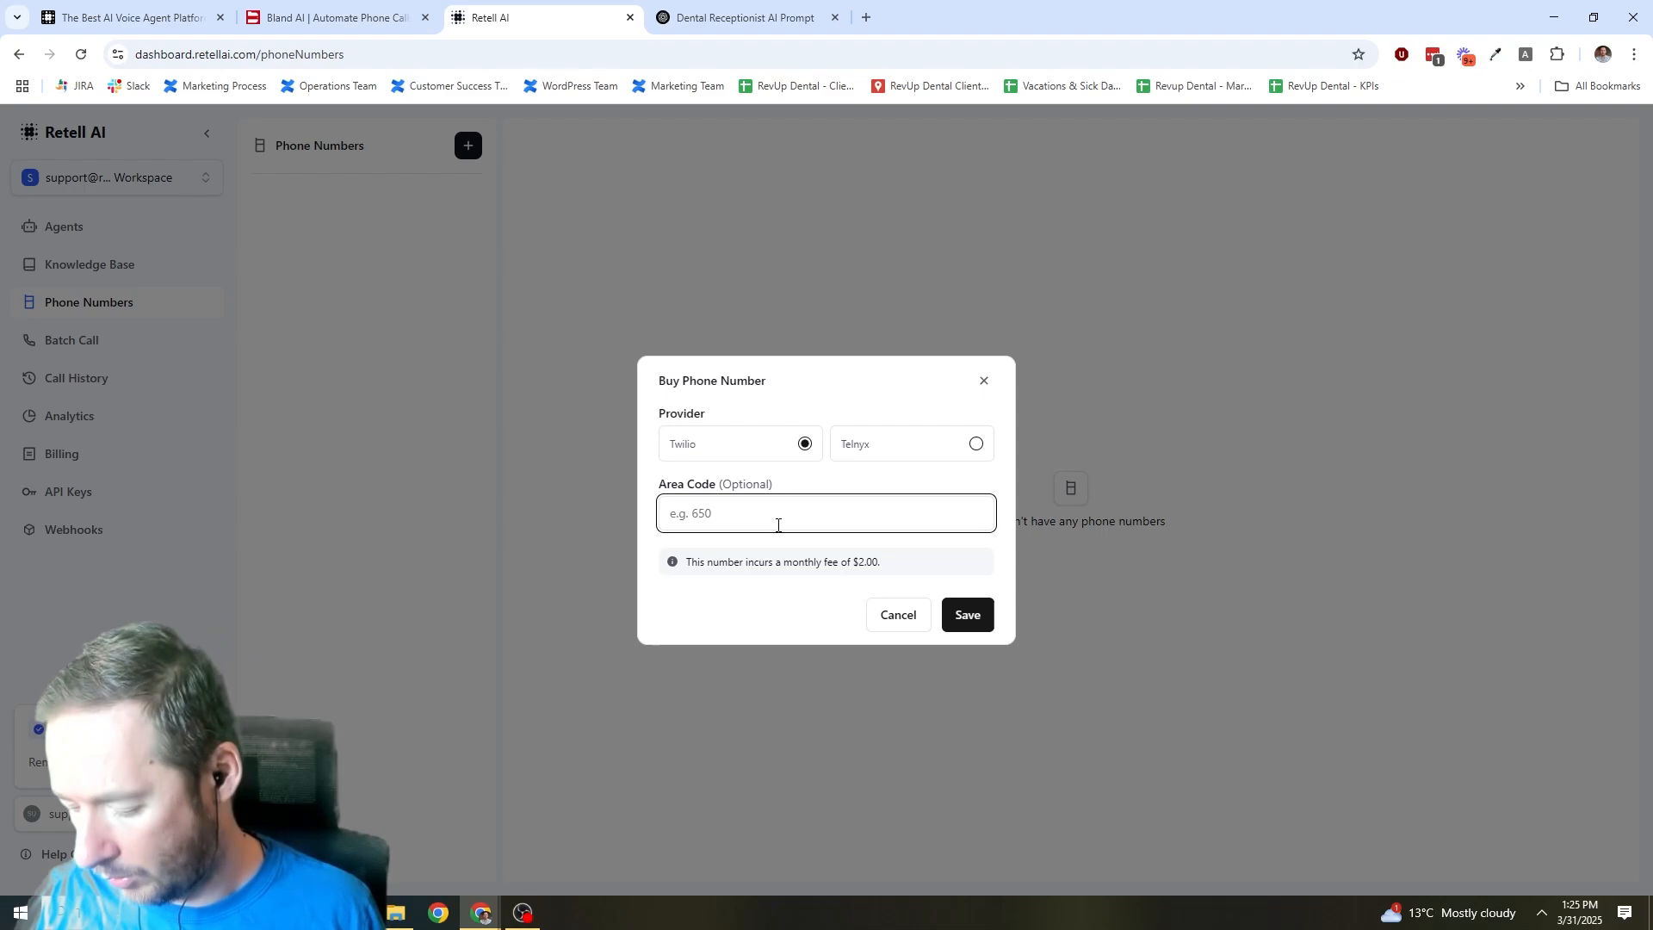
text(905)
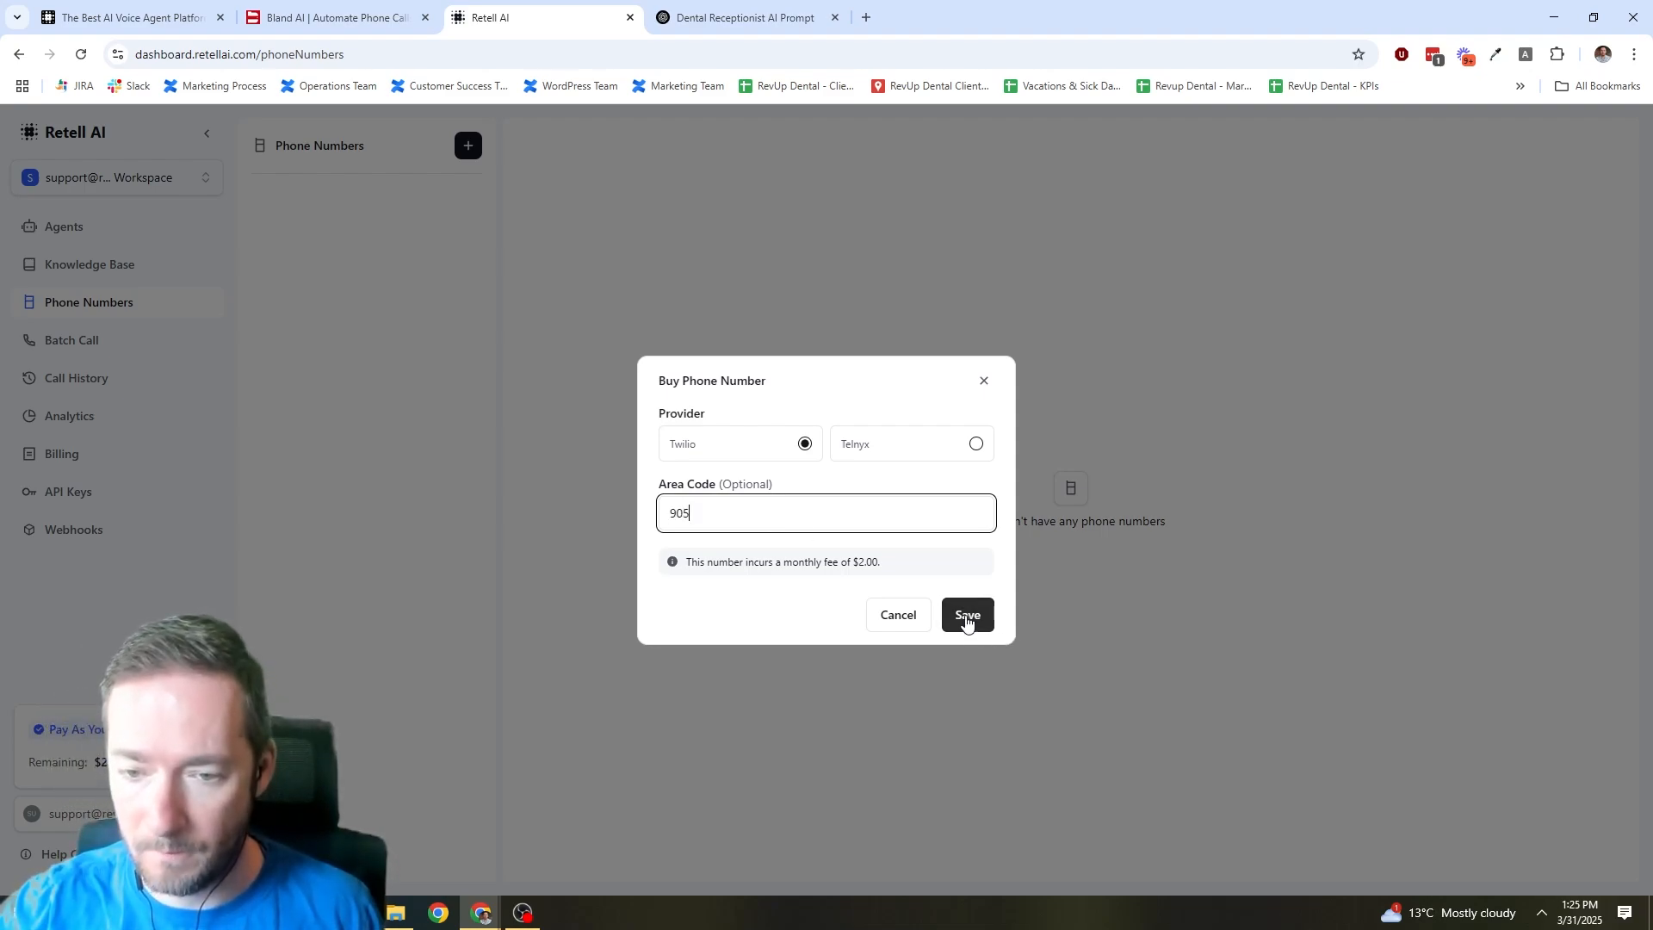
click(965, 617)
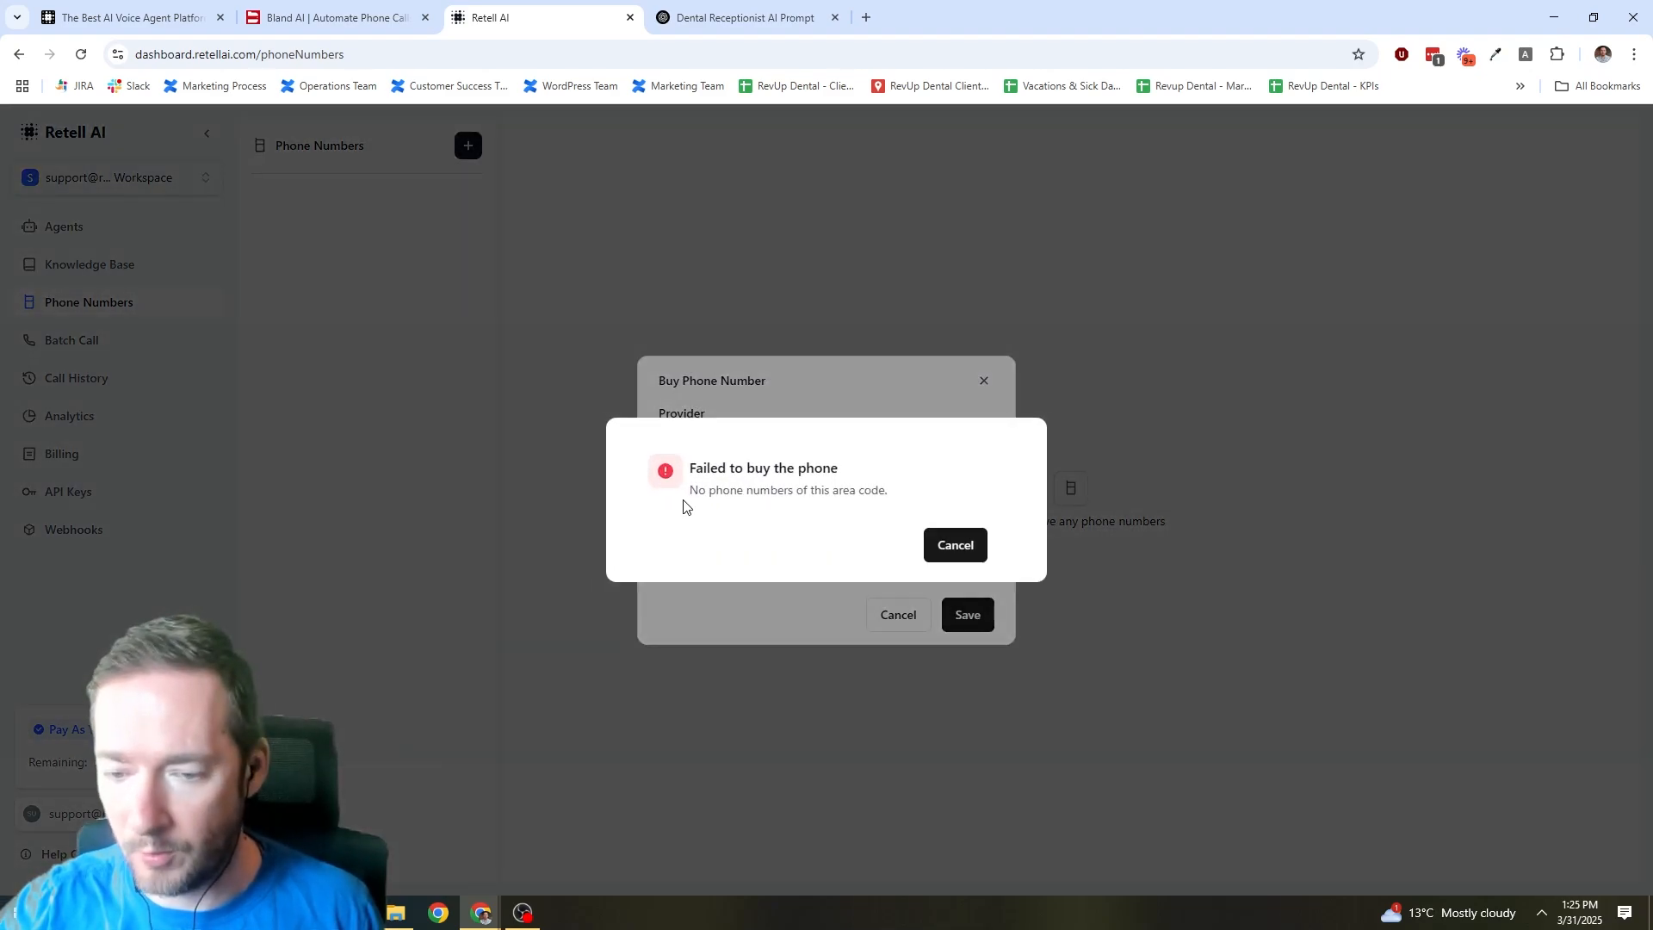
click(937, 547)
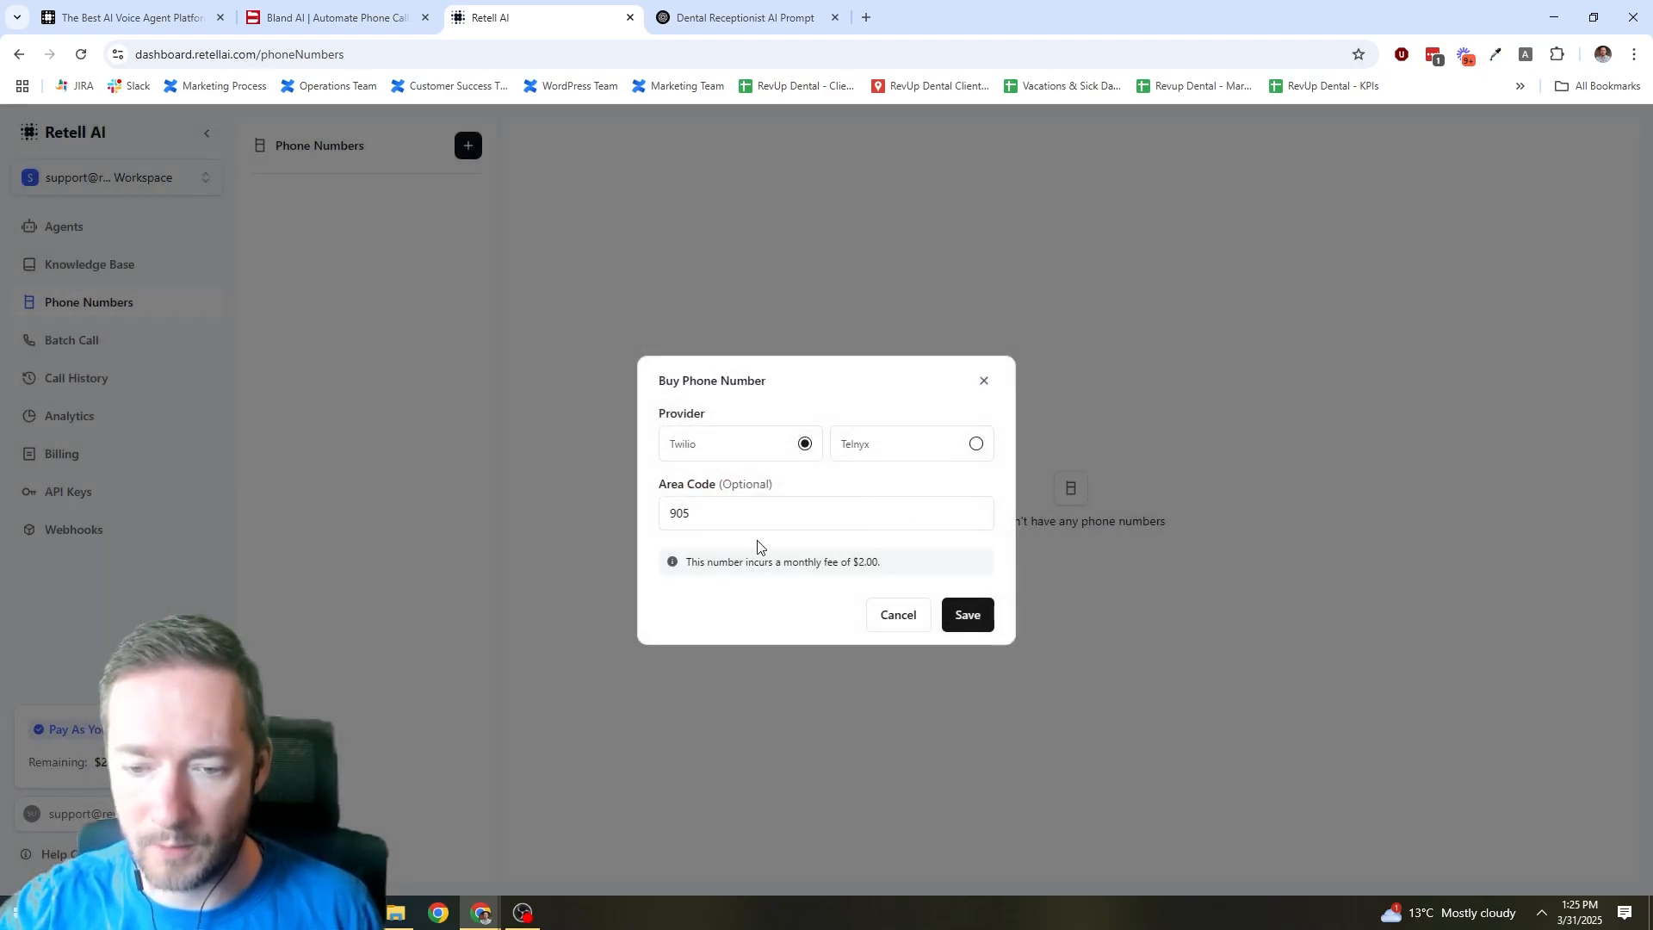
Clear the area code and buy a new Twilio phone number without specifying one.
text(2)
key(BackSpace)
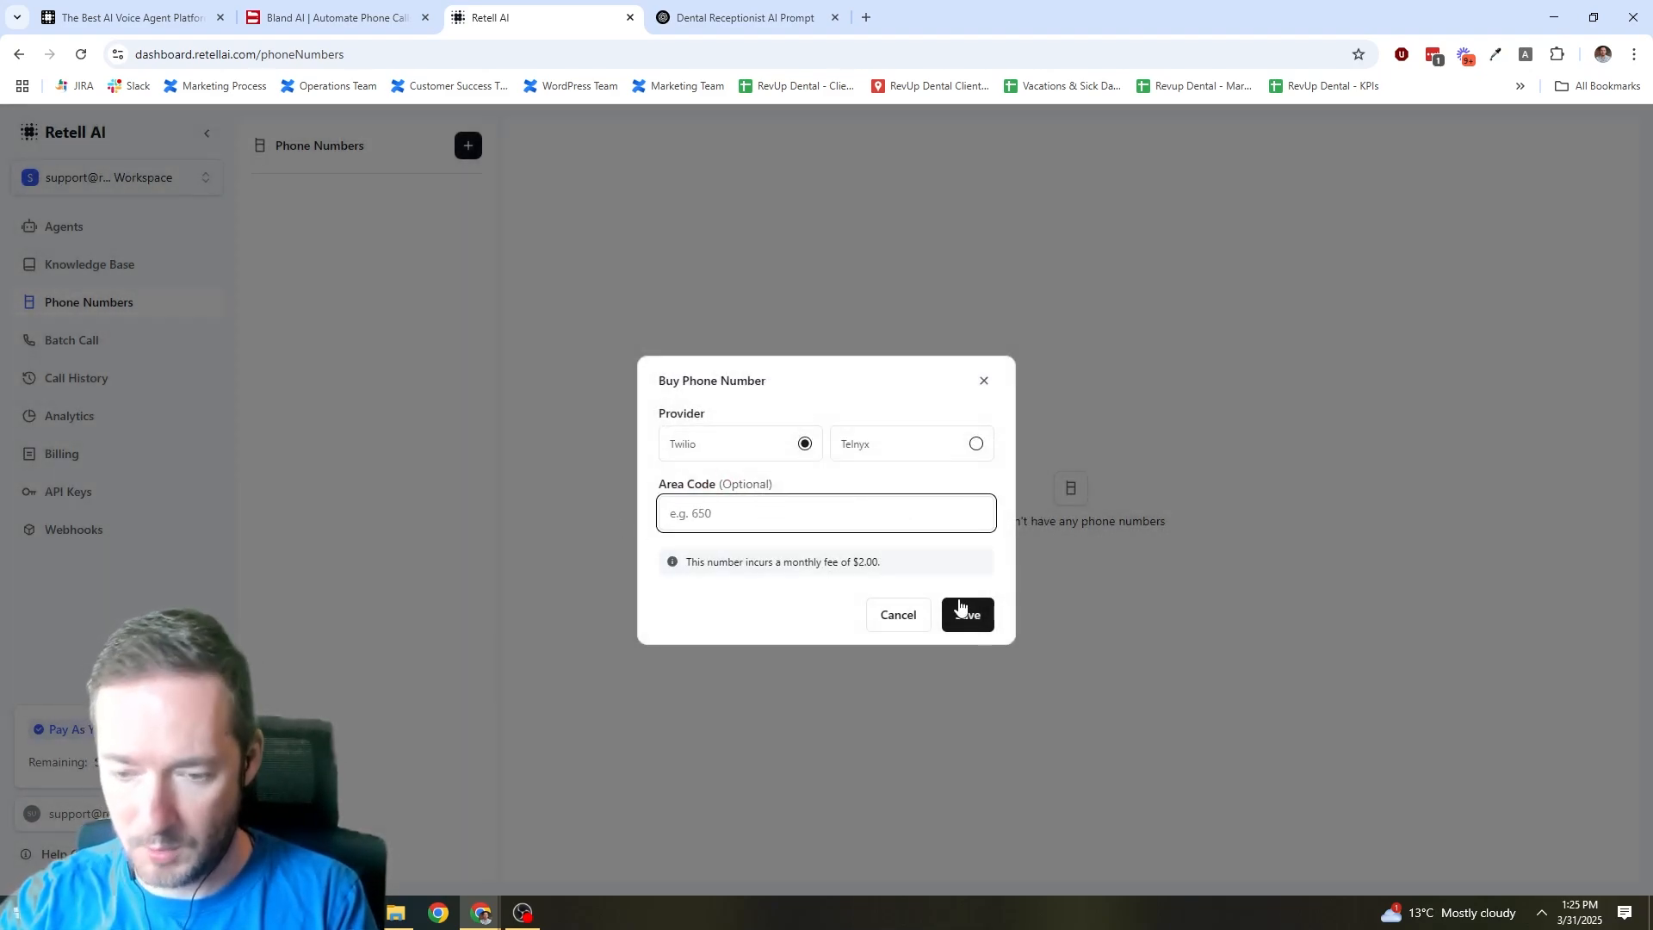
click(968, 616)
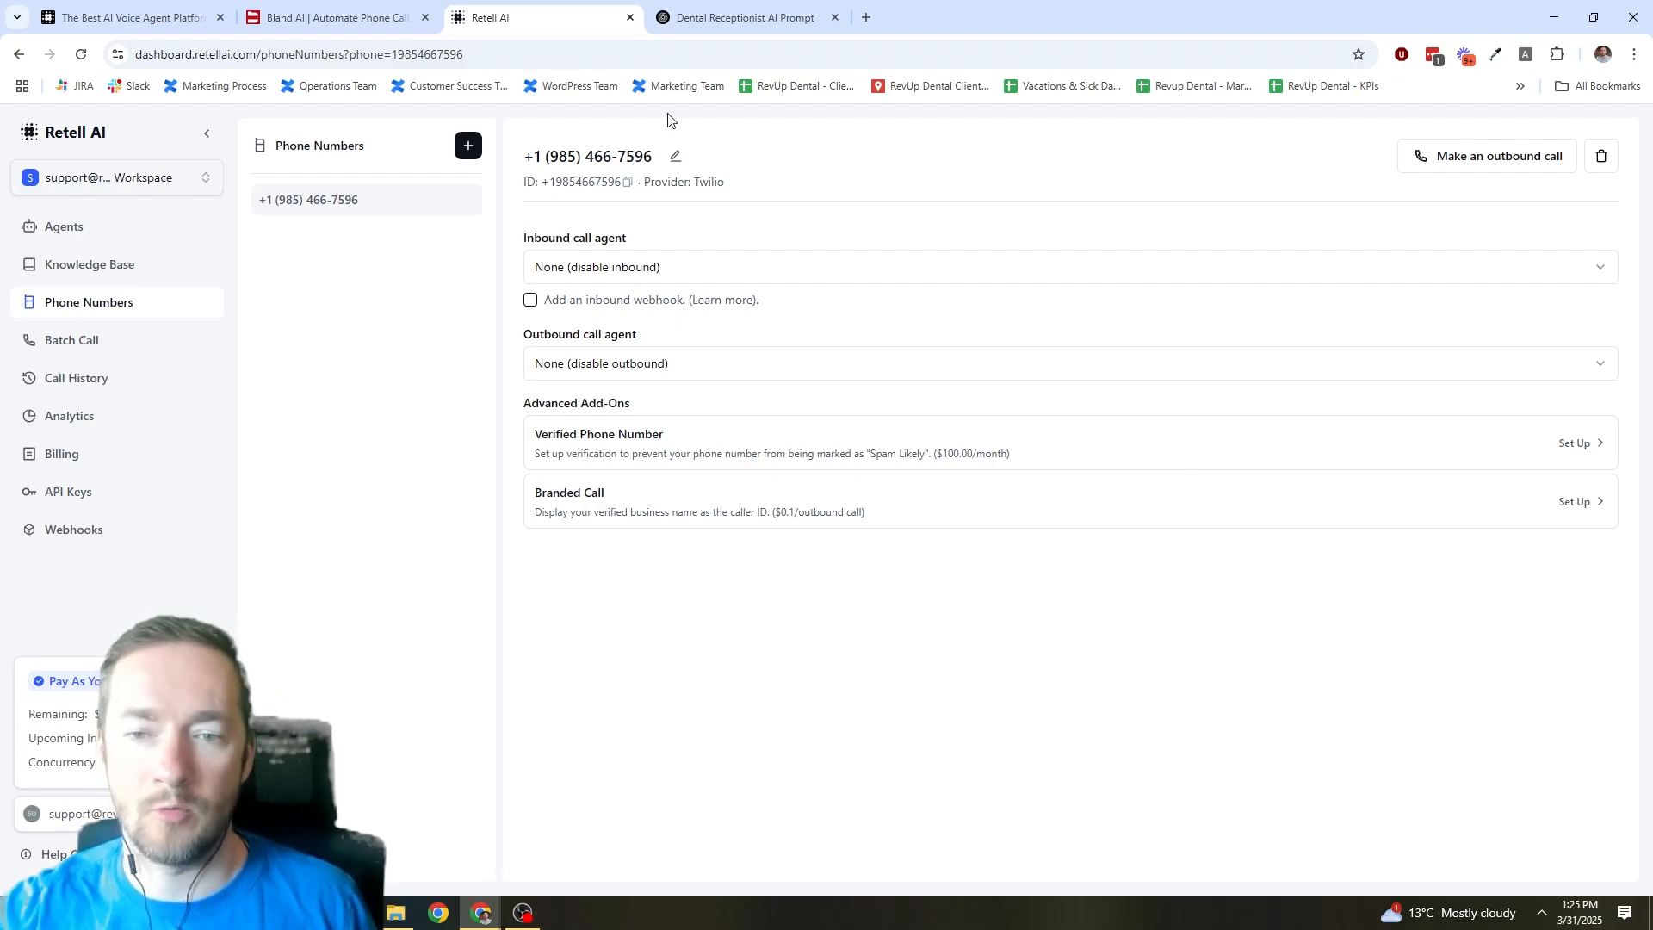
drag(652, 157, 545, 141)
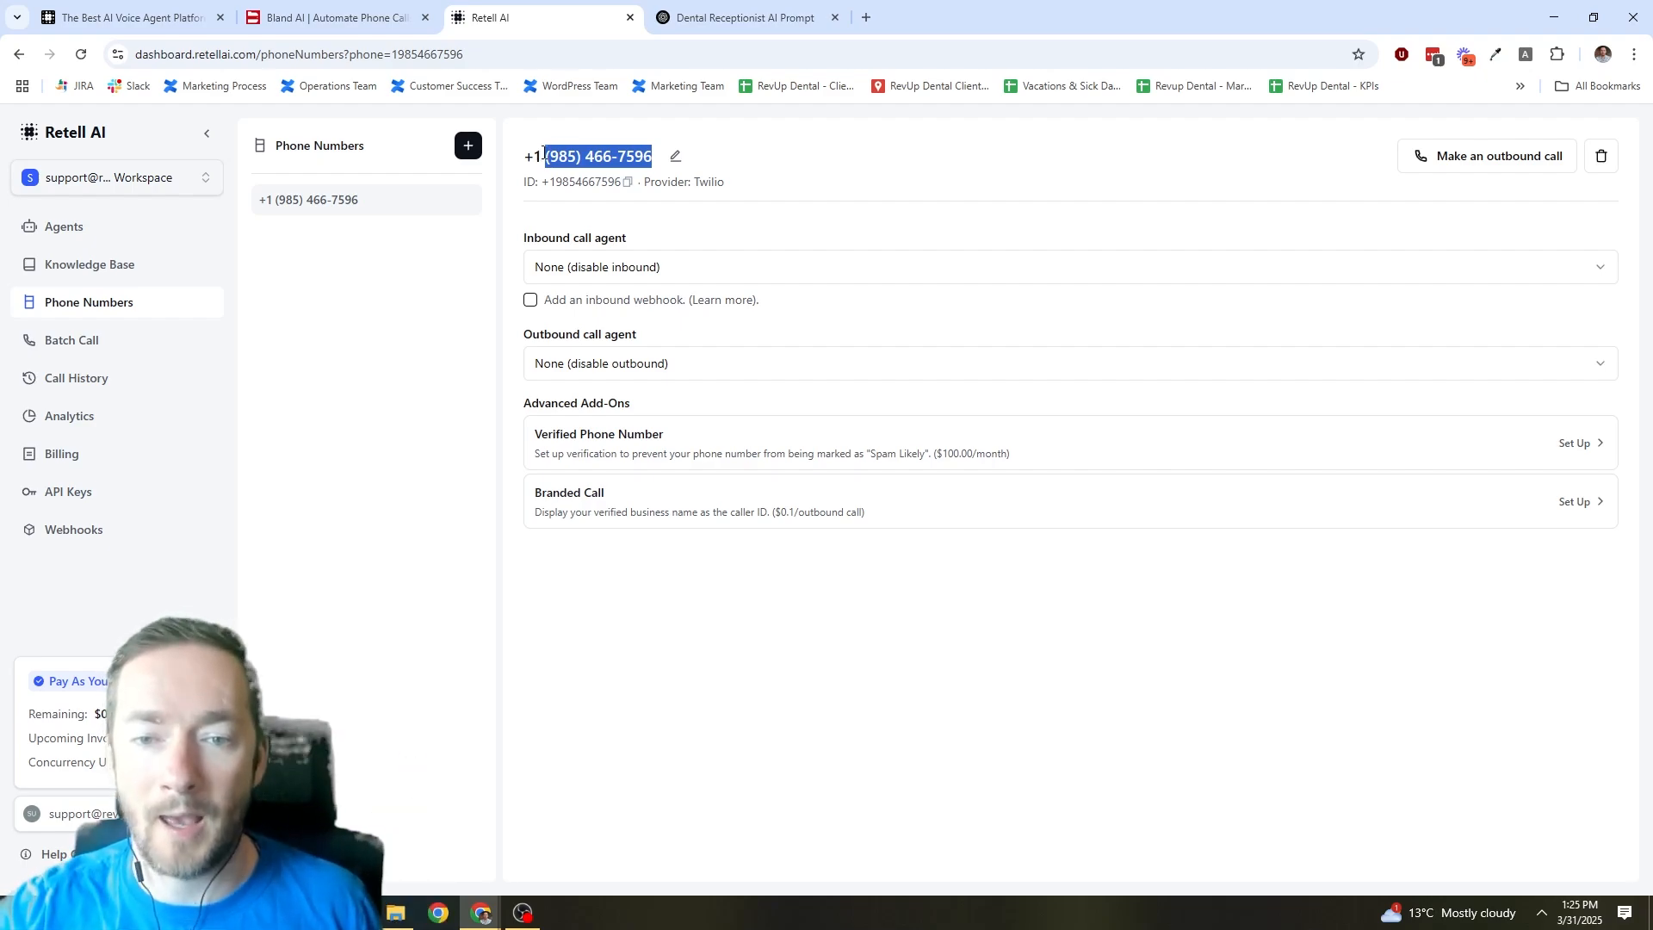
drag(540, 155, 663, 165)
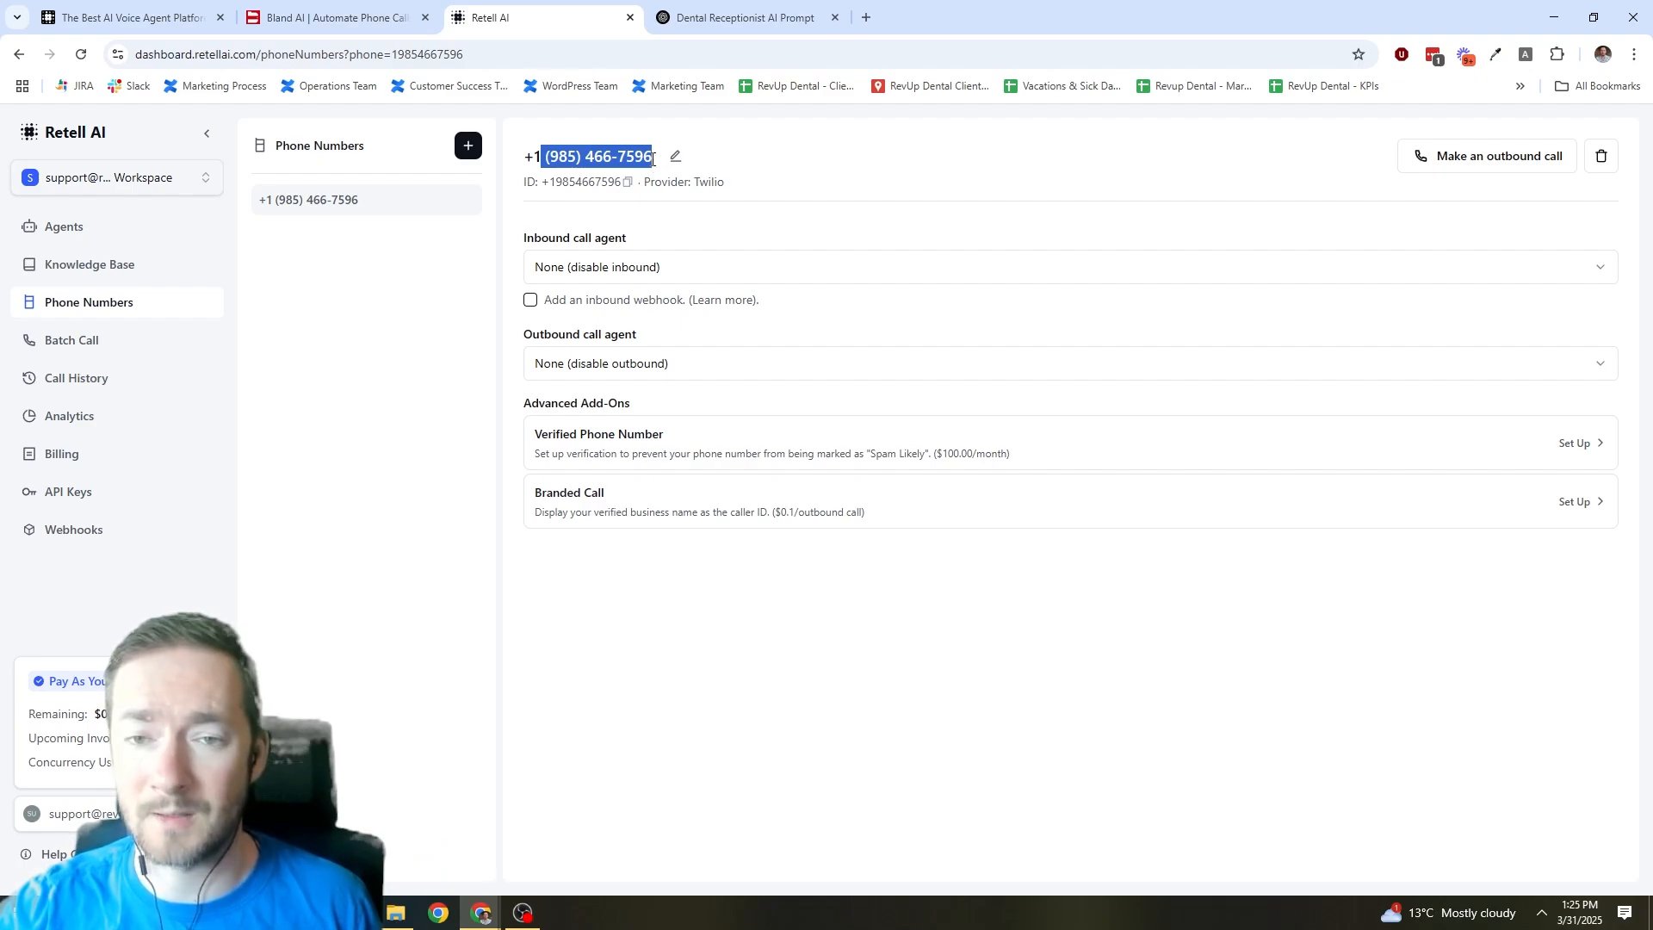
click(561, 151)
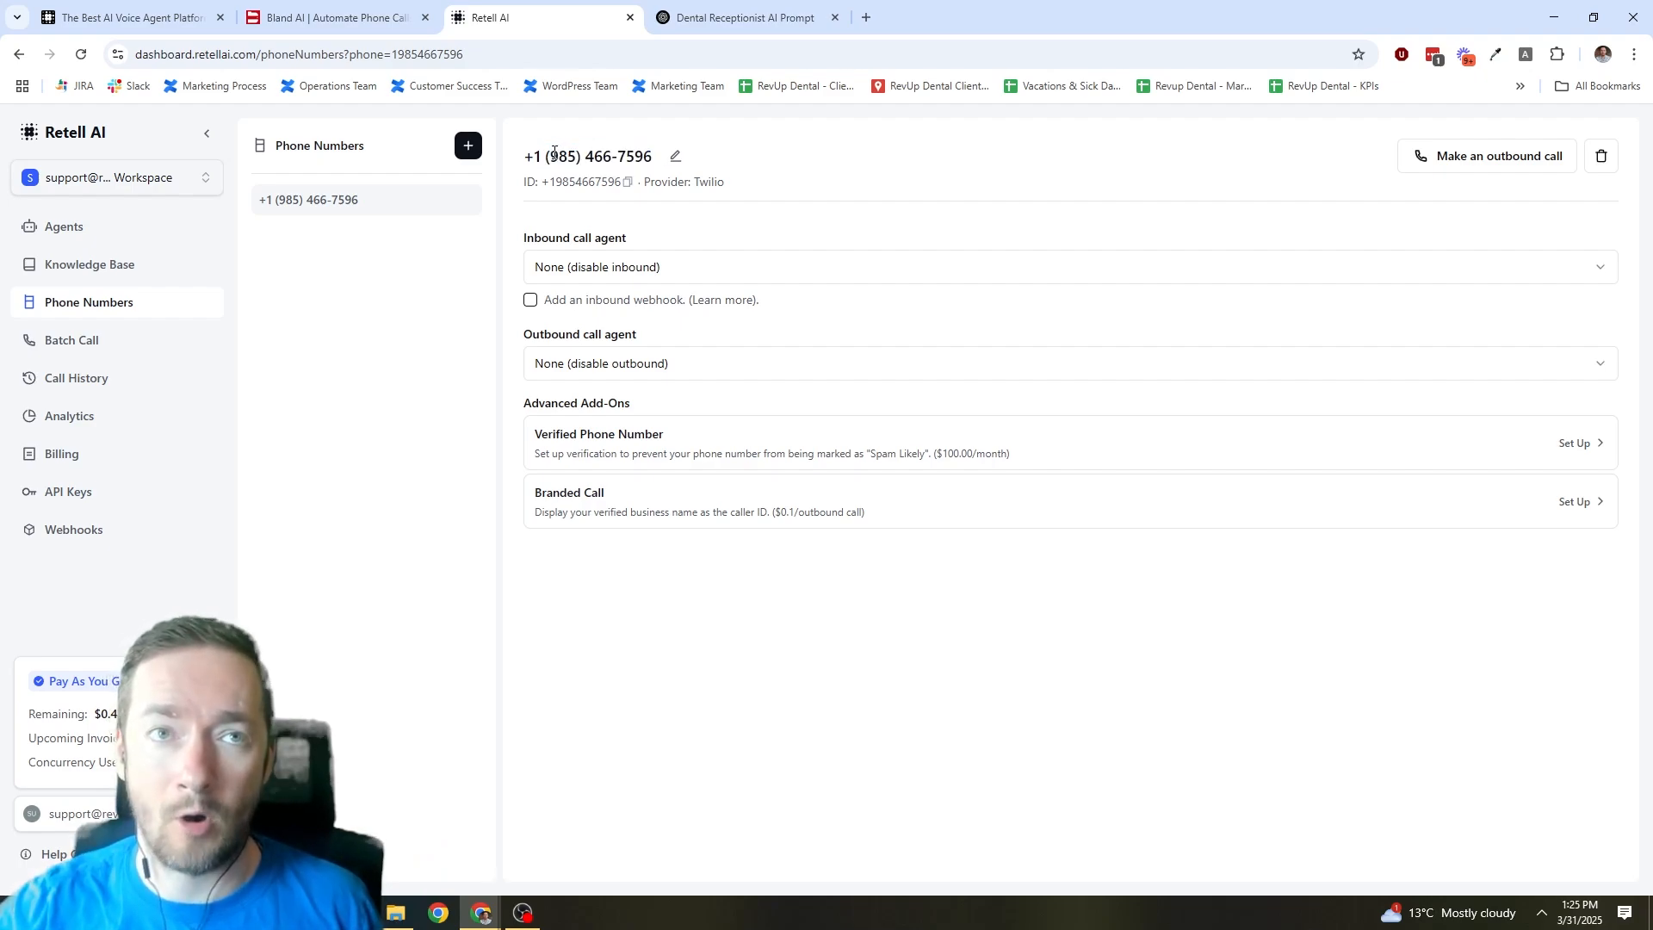
drag(547, 155, 657, 157)
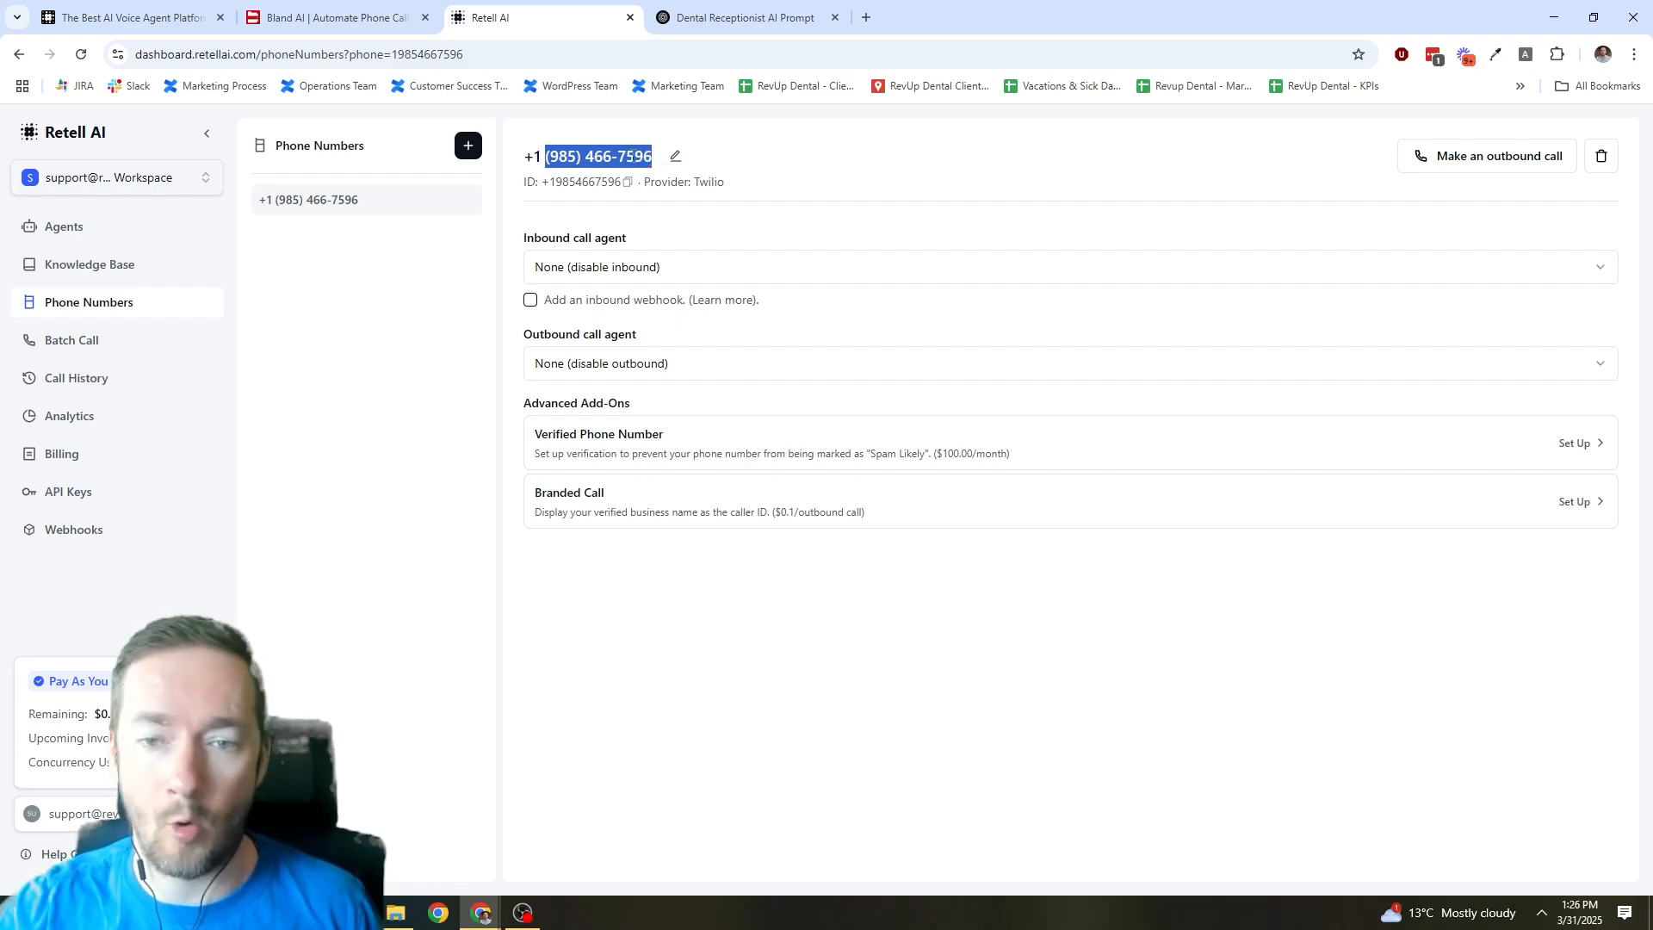
click(622, 156)
drag(541, 158, 654, 158)
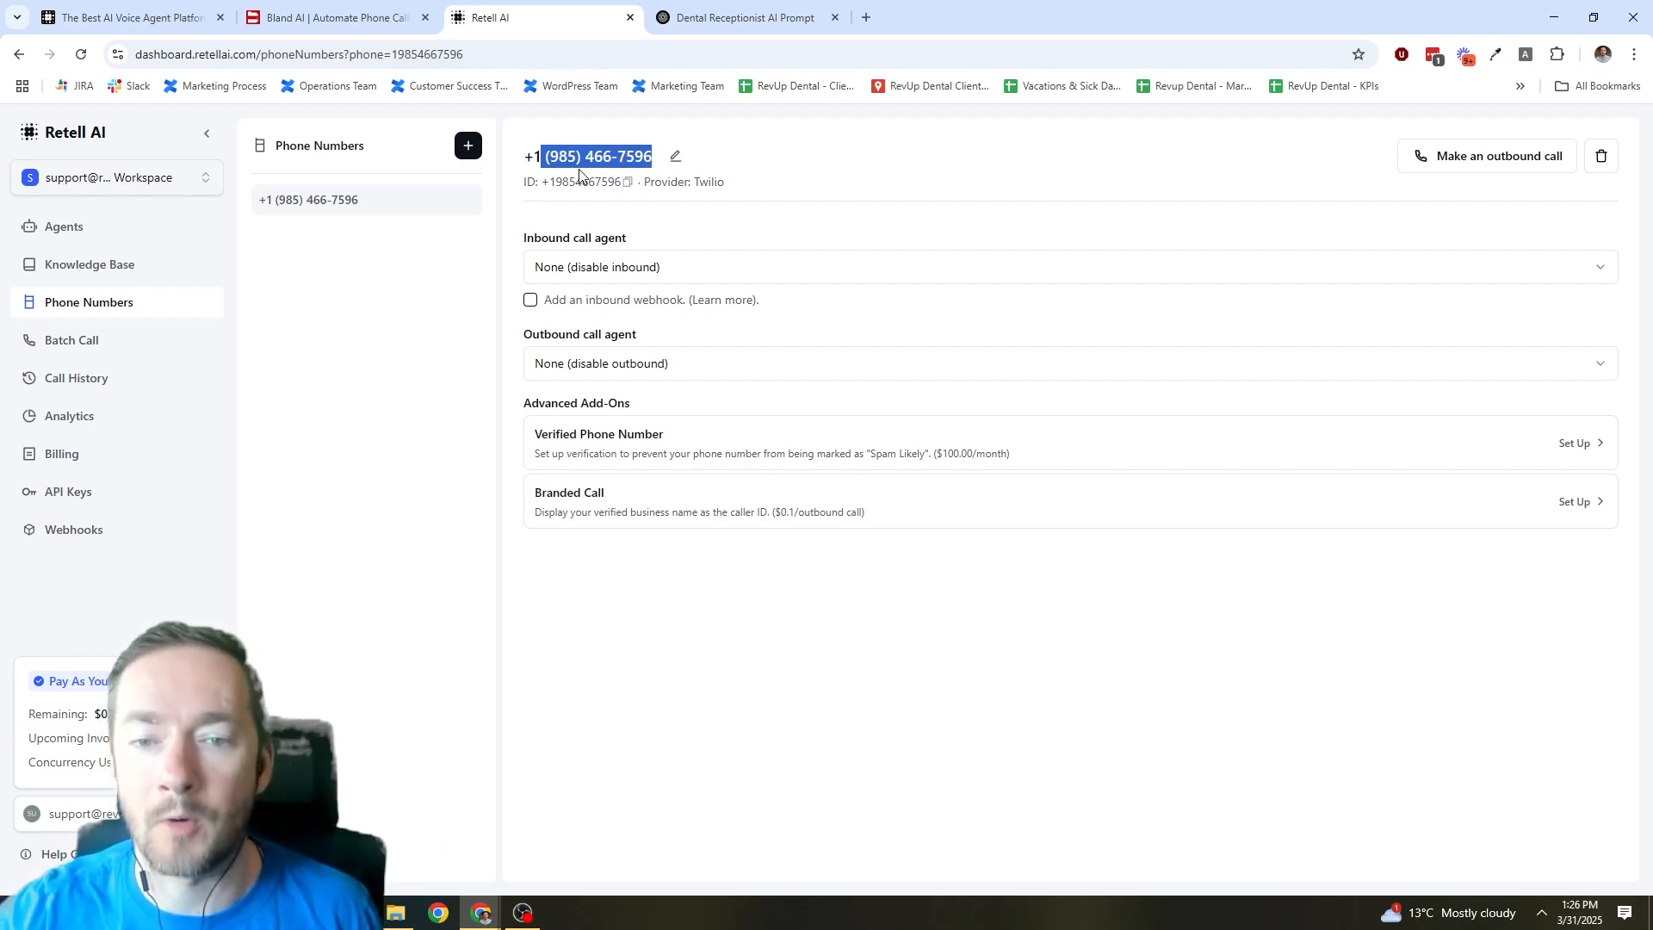
click(664, 228)
Assign Dental AI Receptionist as the new number's inbound call agent and leave outbound calling disabled.
click(654, 265)
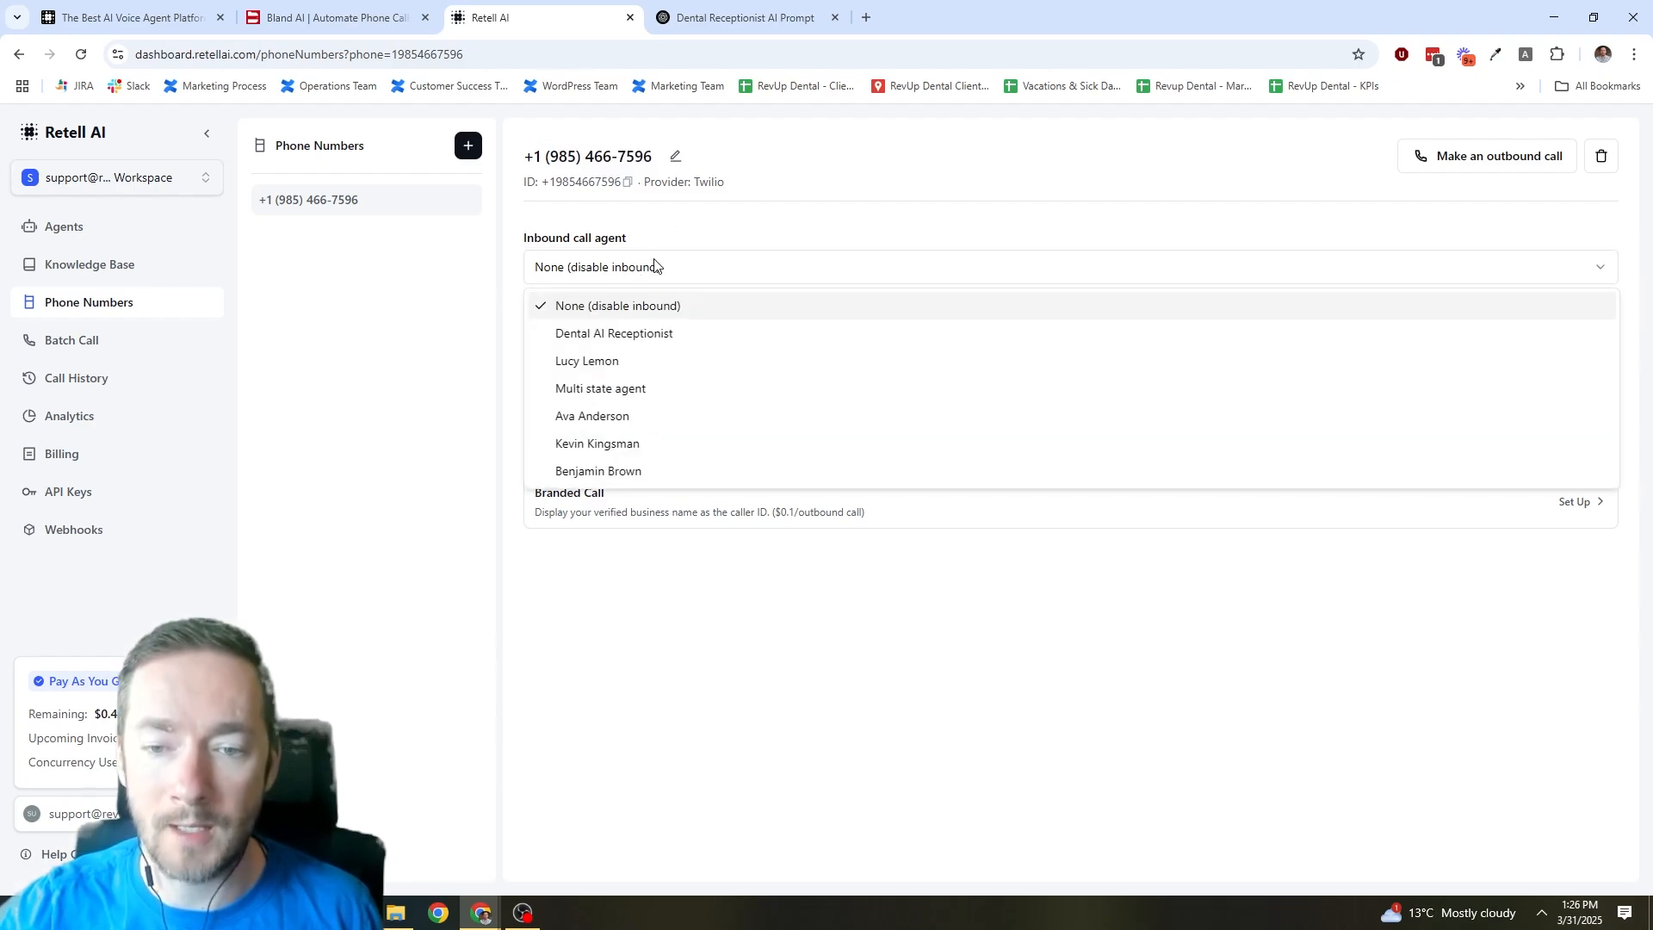
click(599, 343)
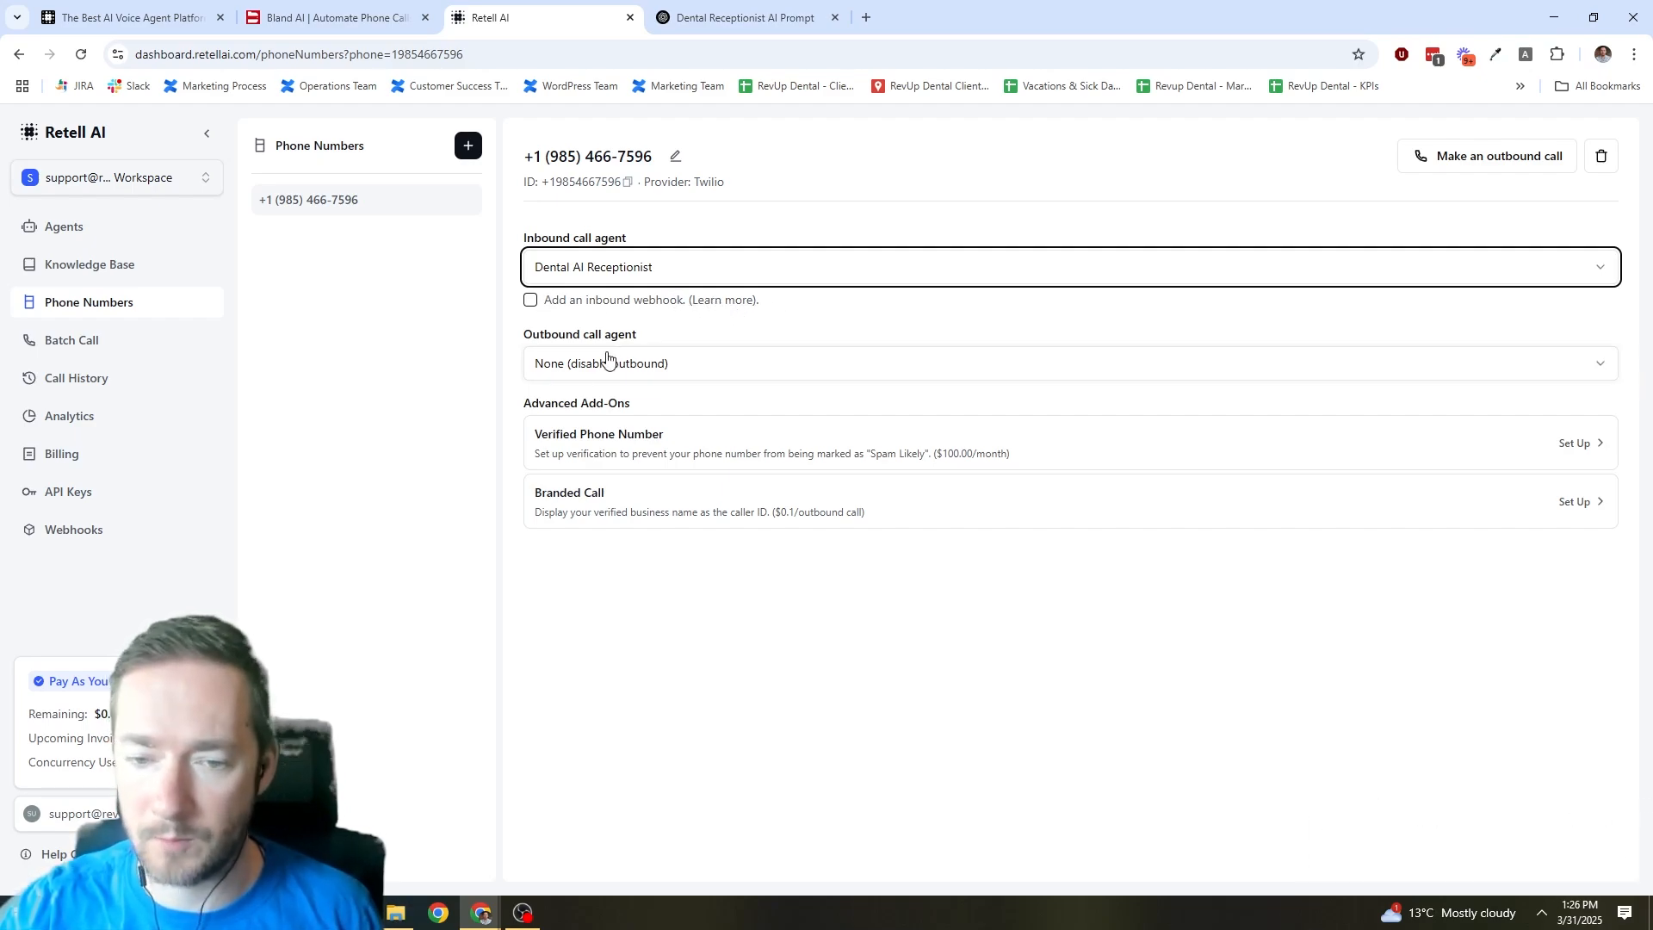
click(662, 365)
click(762, 332)
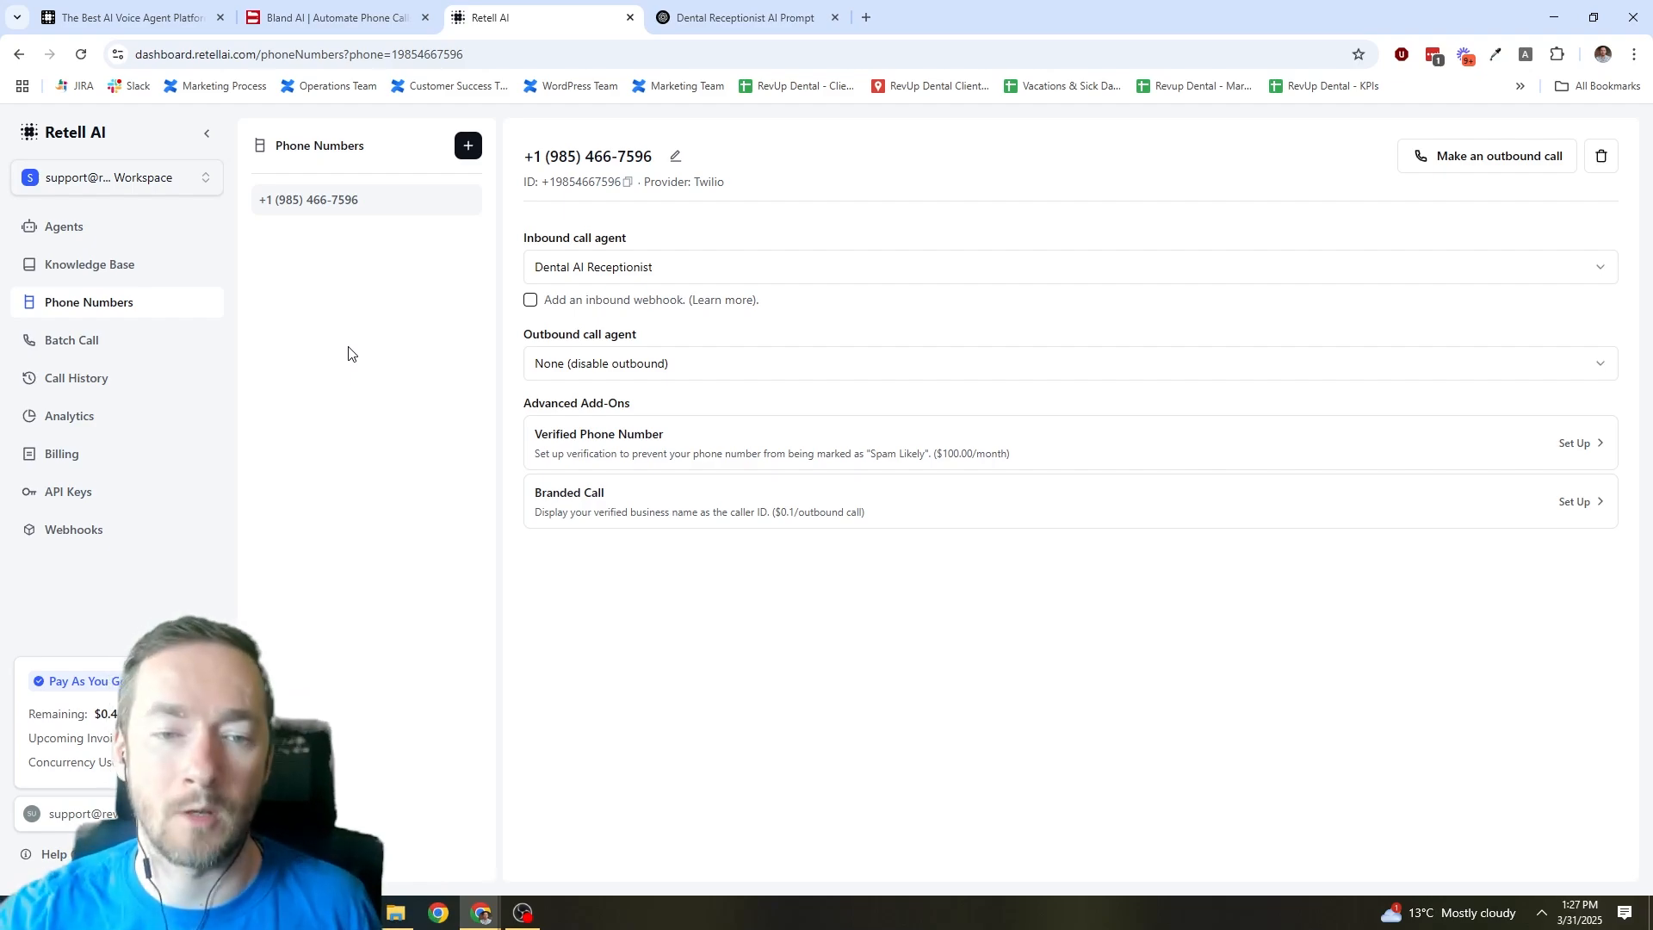
drag(549, 160, 653, 156)
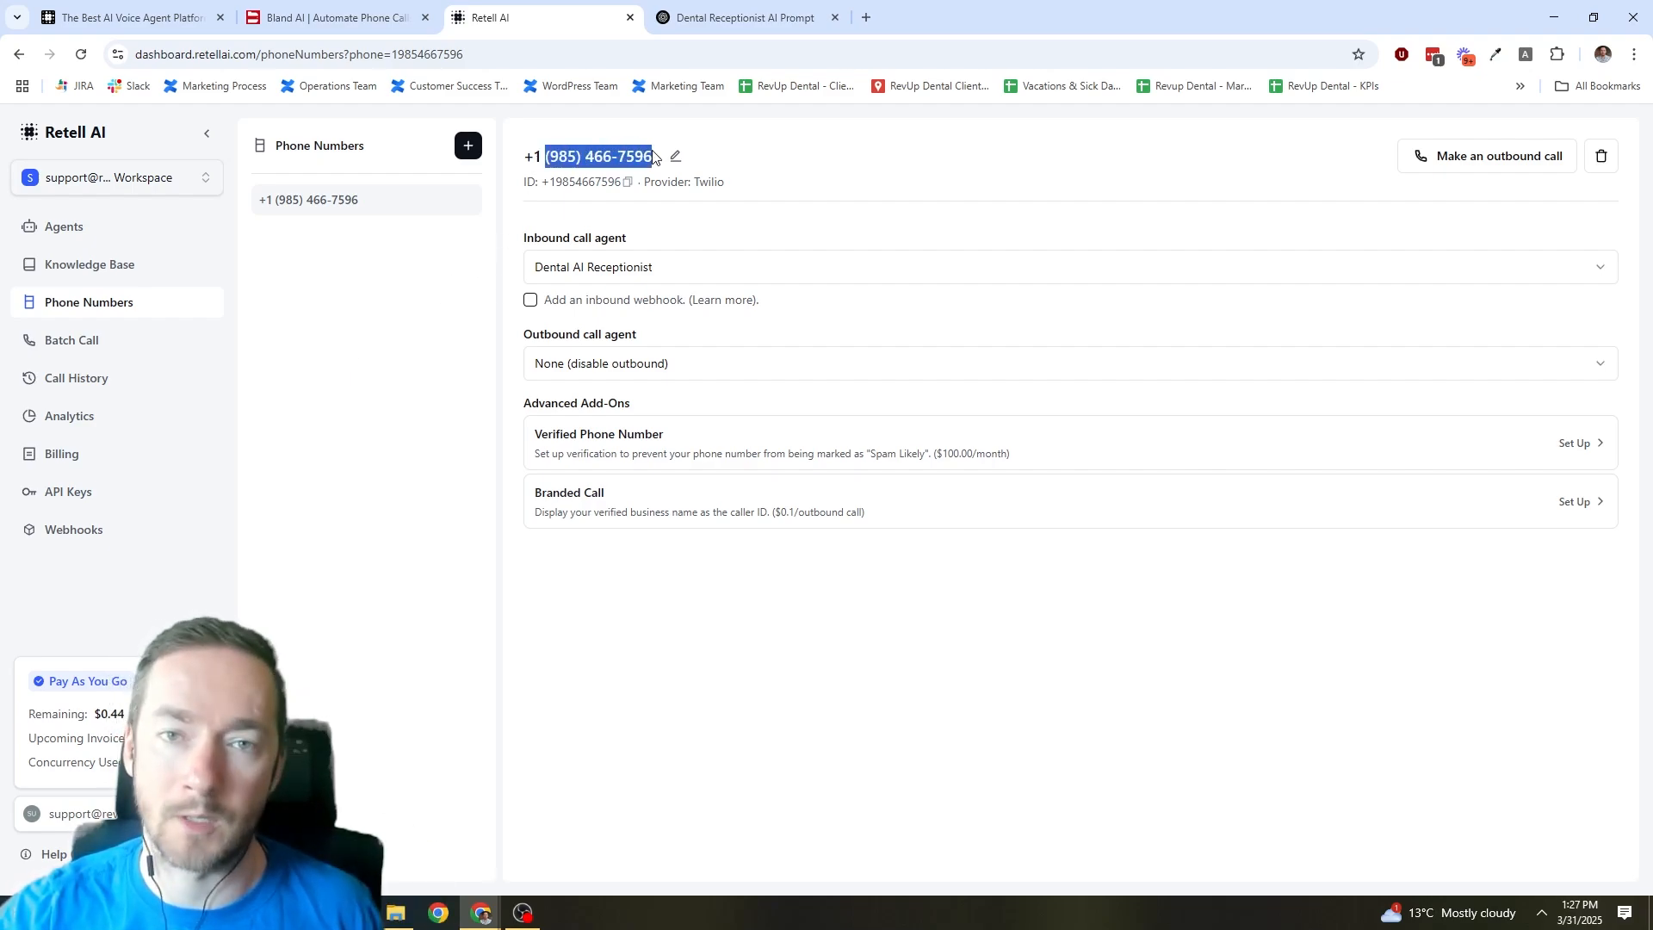
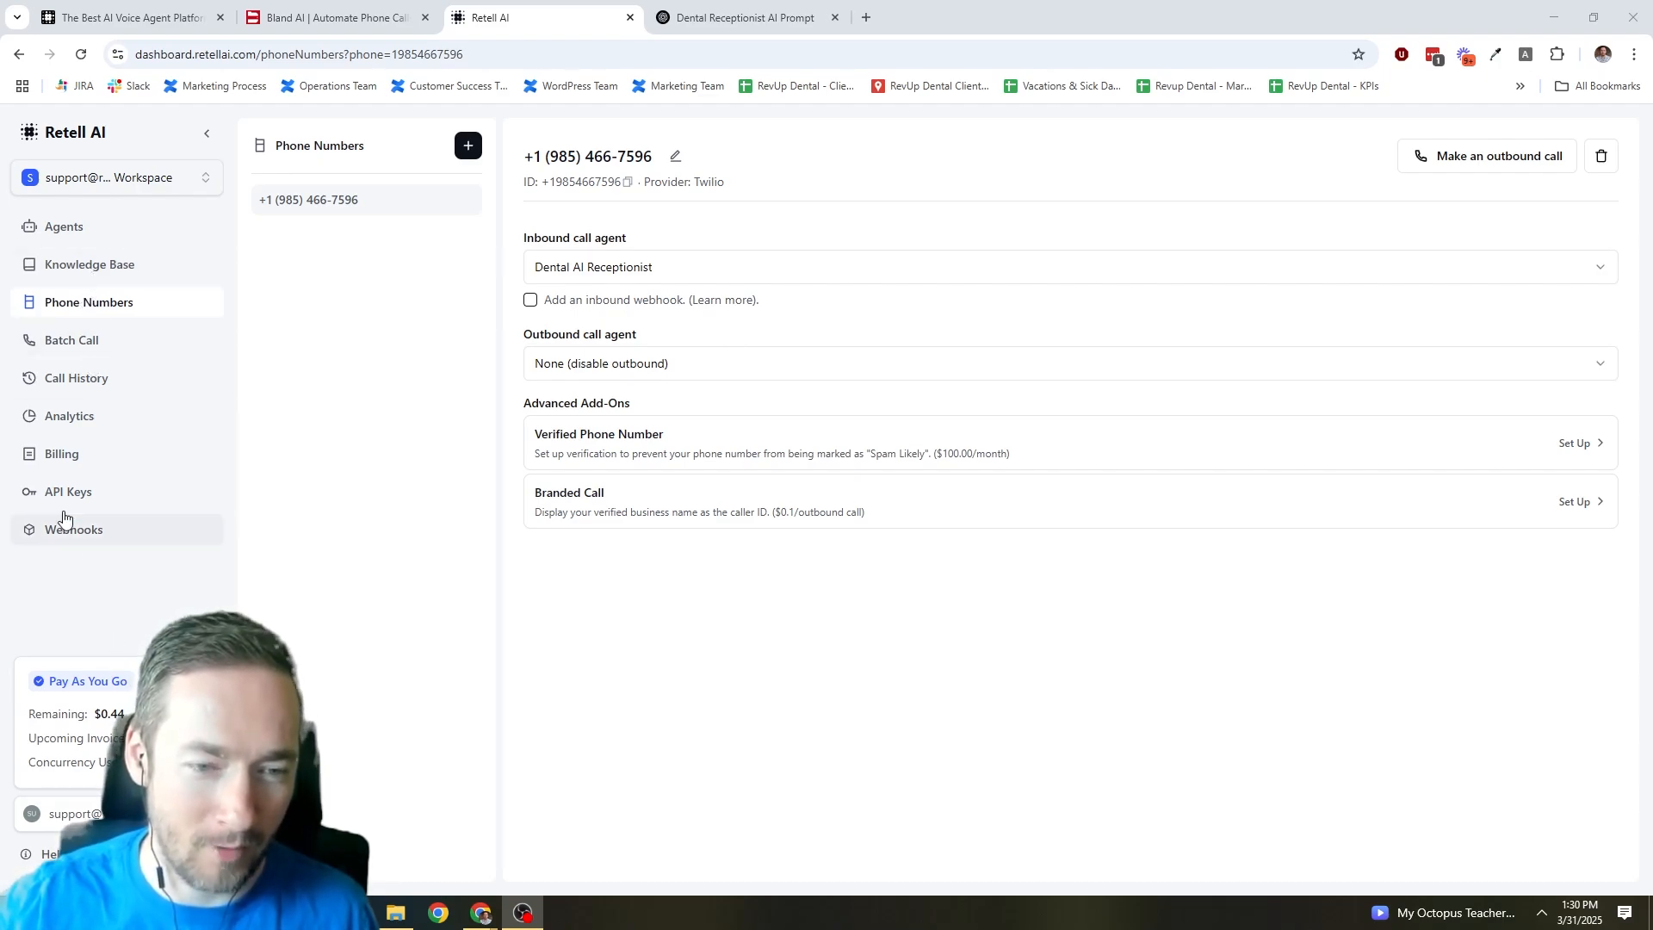
Open the Call History page to see call costs and launch Calculator, placing it over the call list.
click(83, 388)
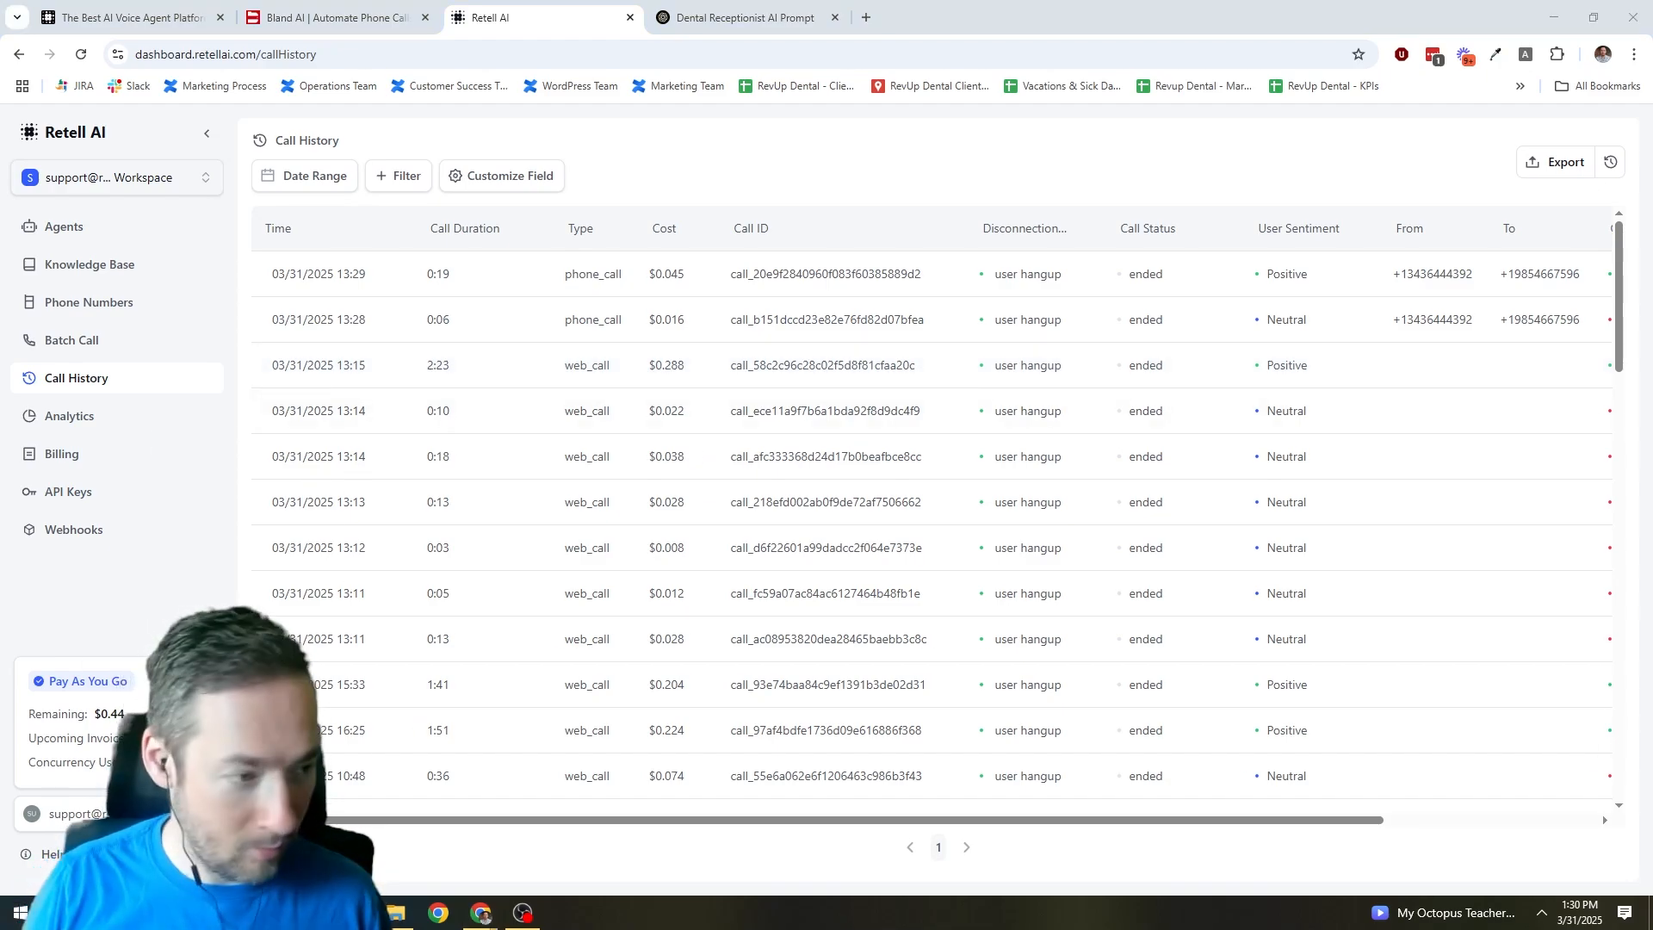
key(super)
text(calc)
key(Return)
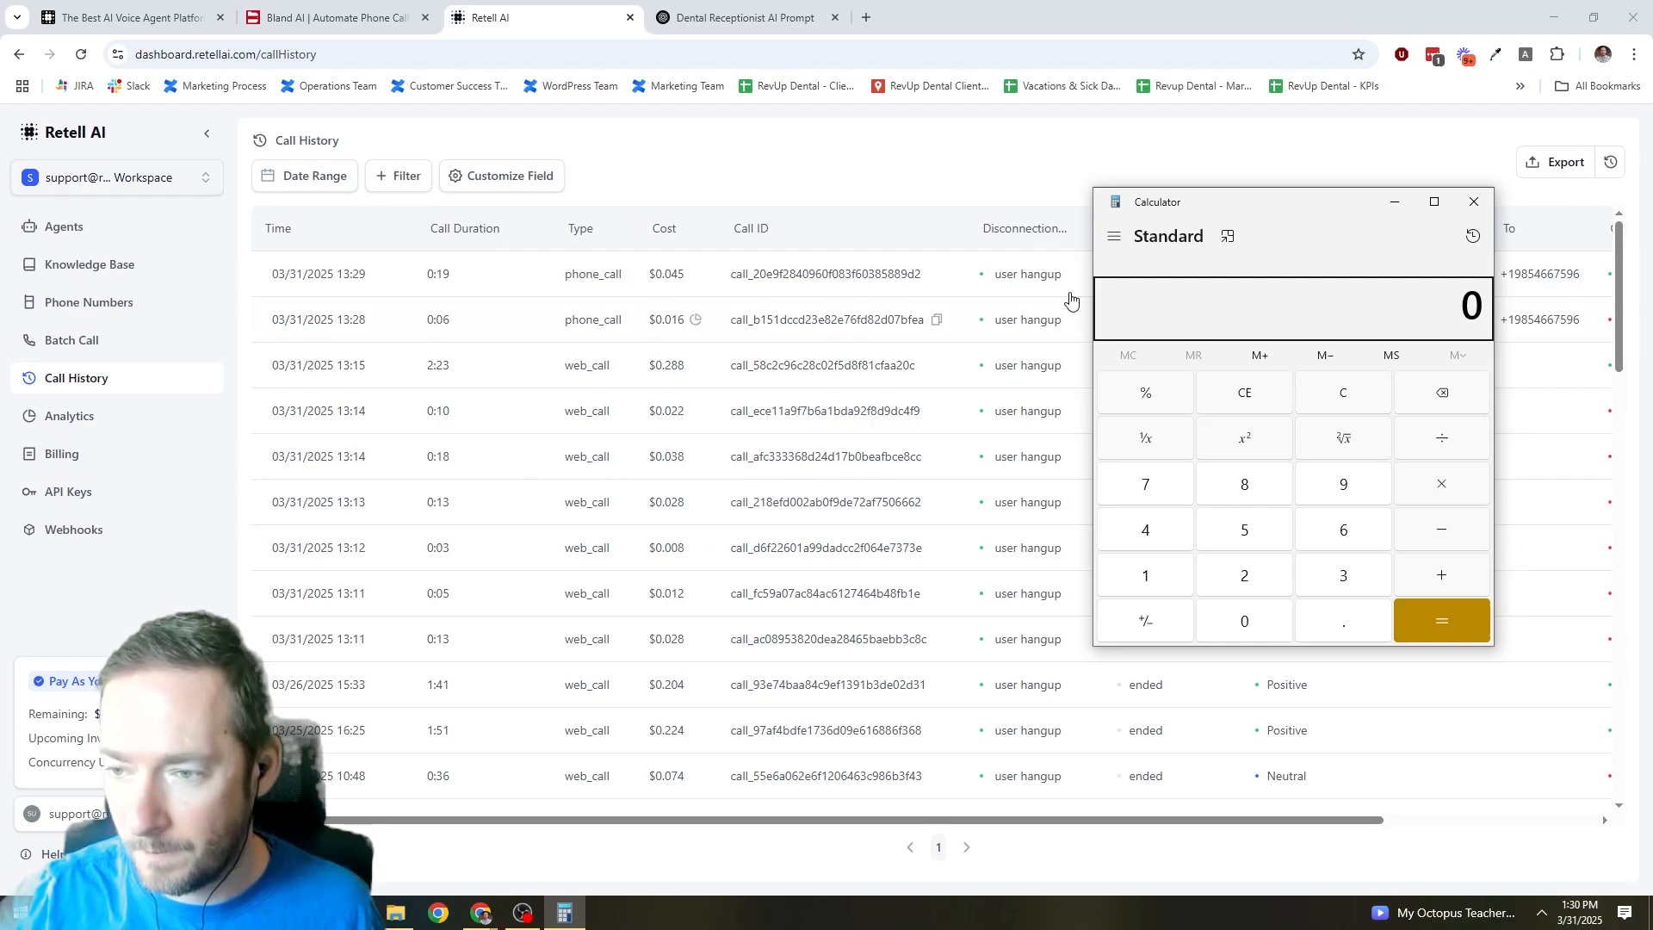
drag(1274, 198, 1133, 184)
Calculate 300 × 0.25, multiply the result by 3, and move Calculator out of the way.
text(300)
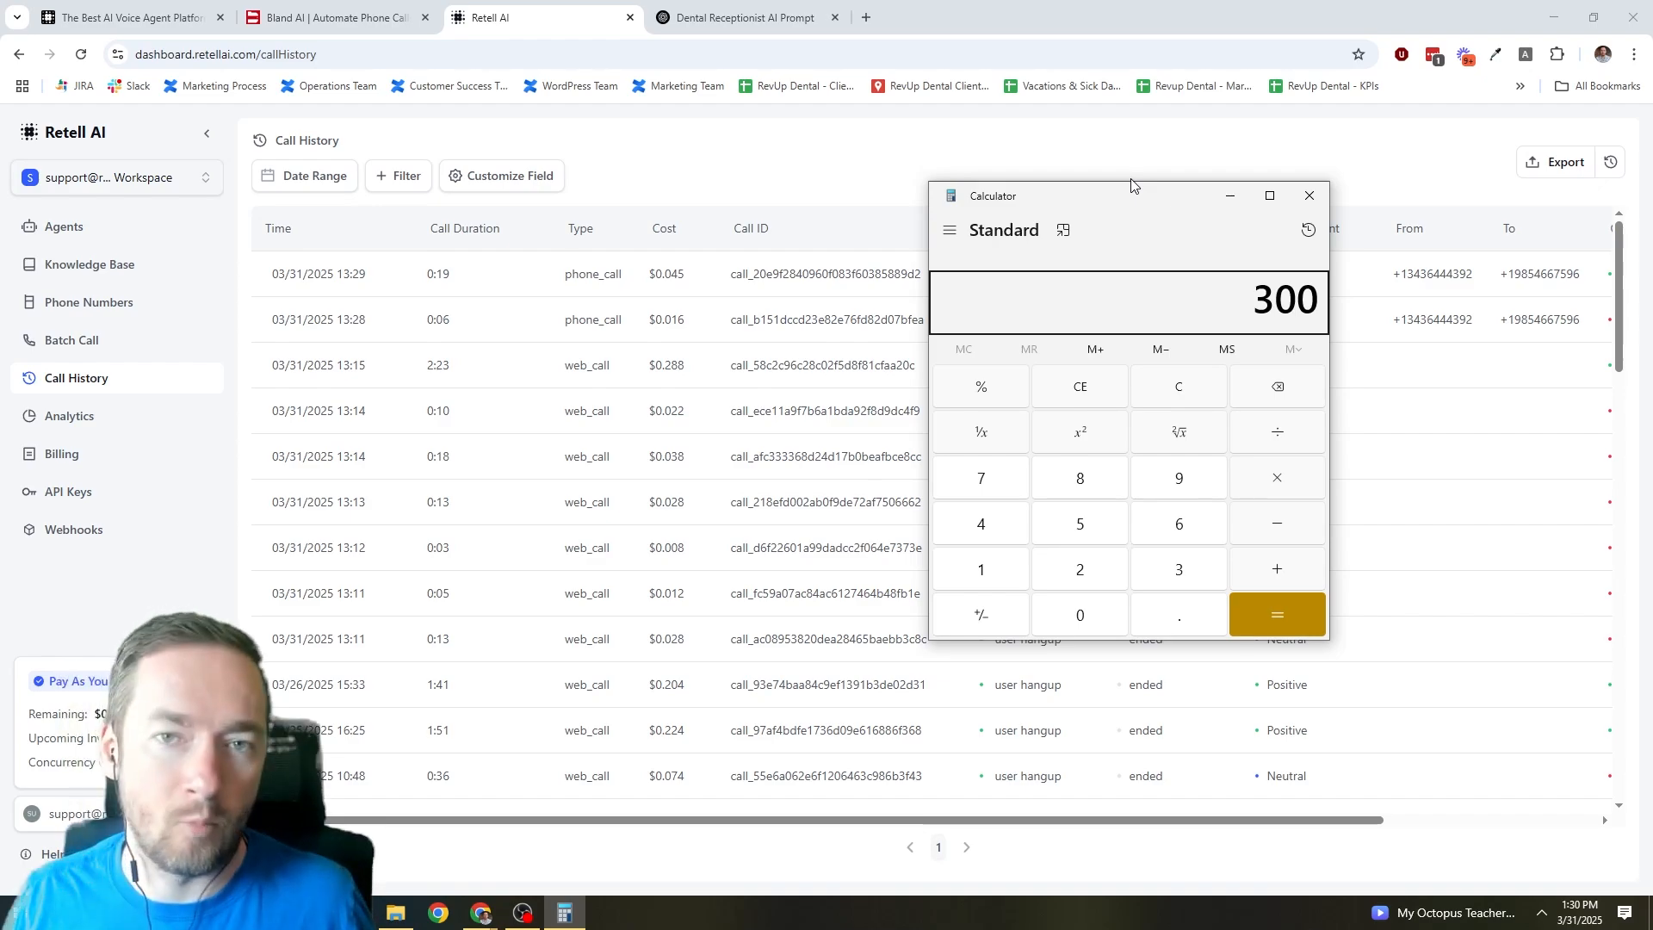
key(asterisk)
text(0.25)
key(Return)
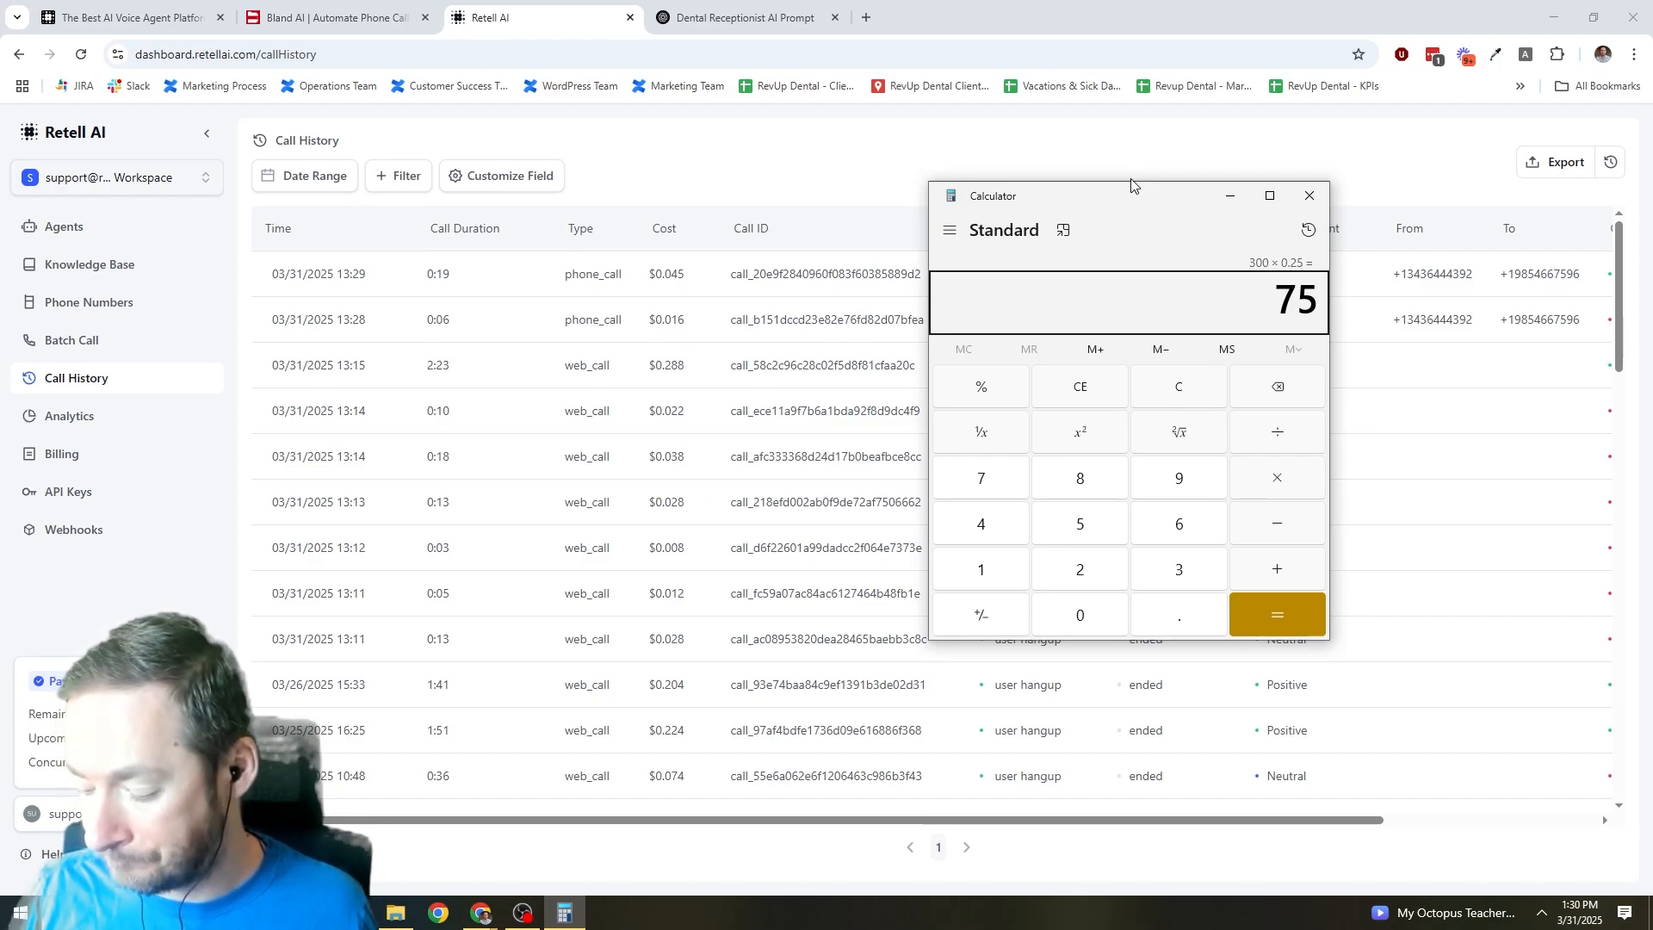
key(asterisk)
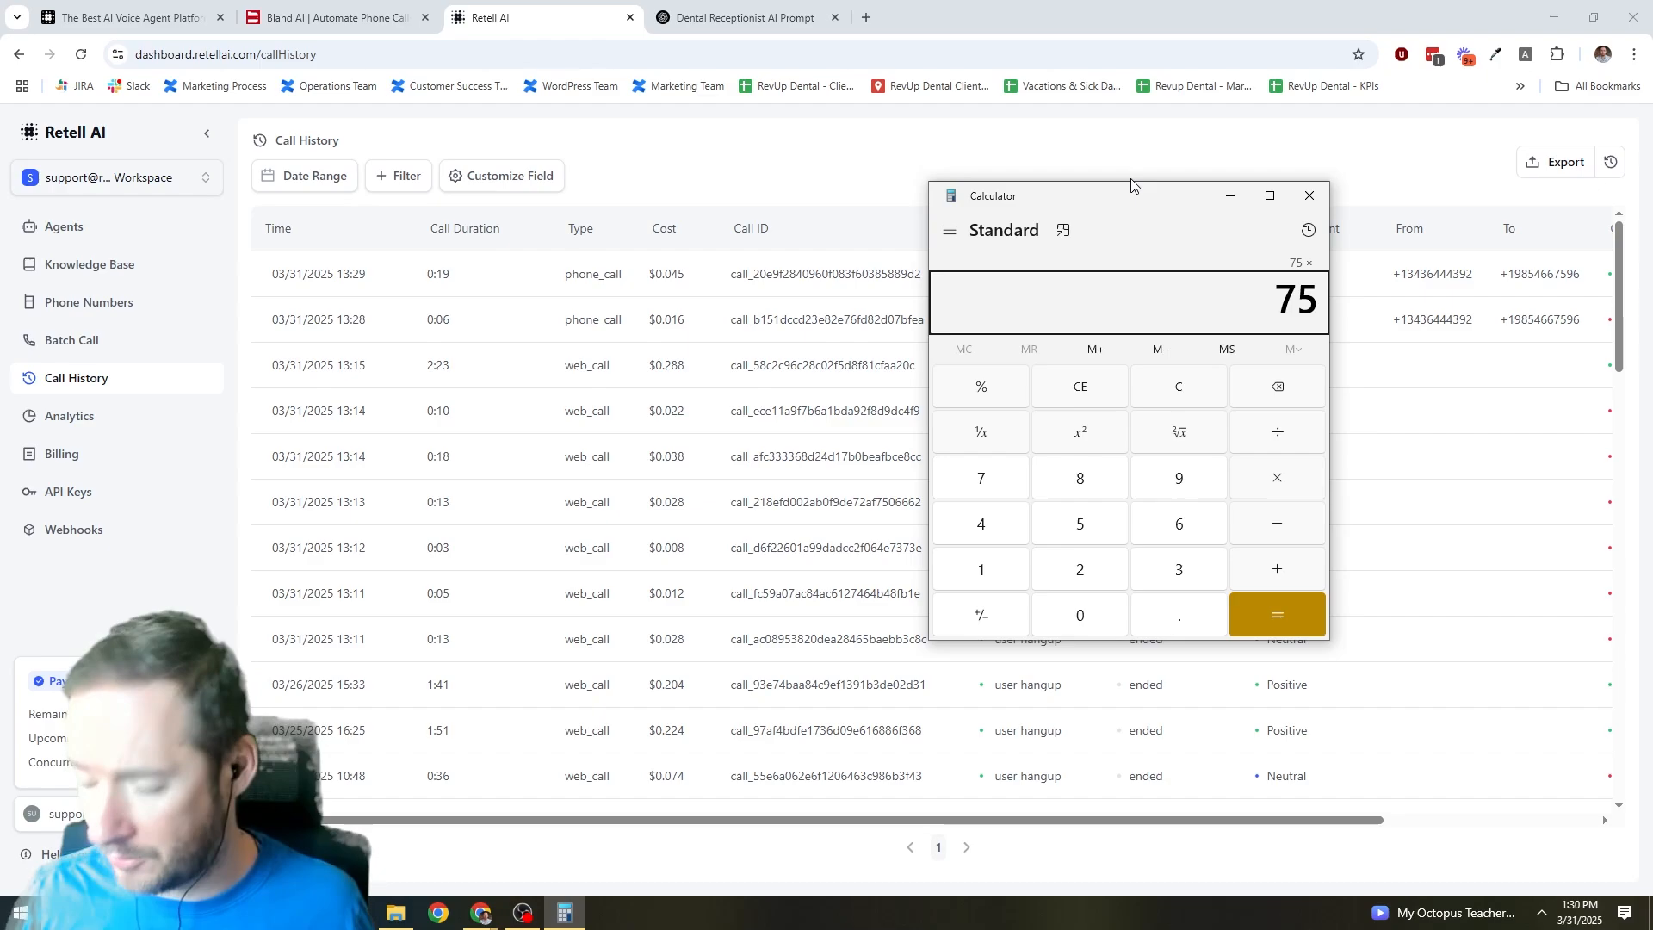
text(3)
key(Return)
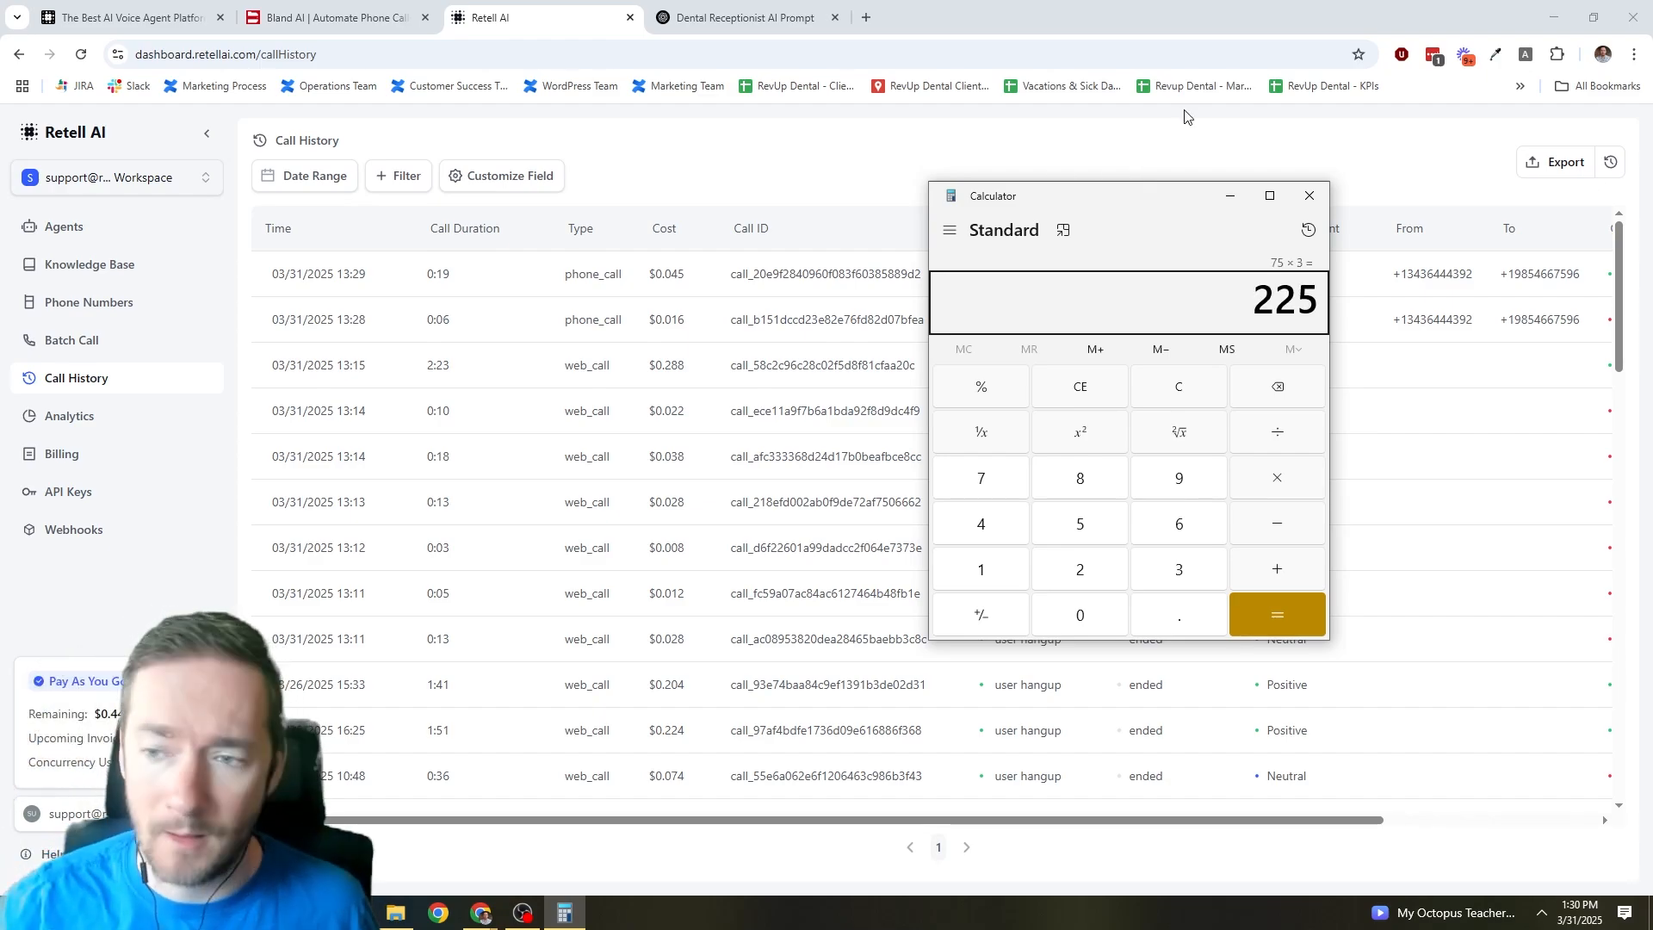
drag(1157, 197, 0, 245)
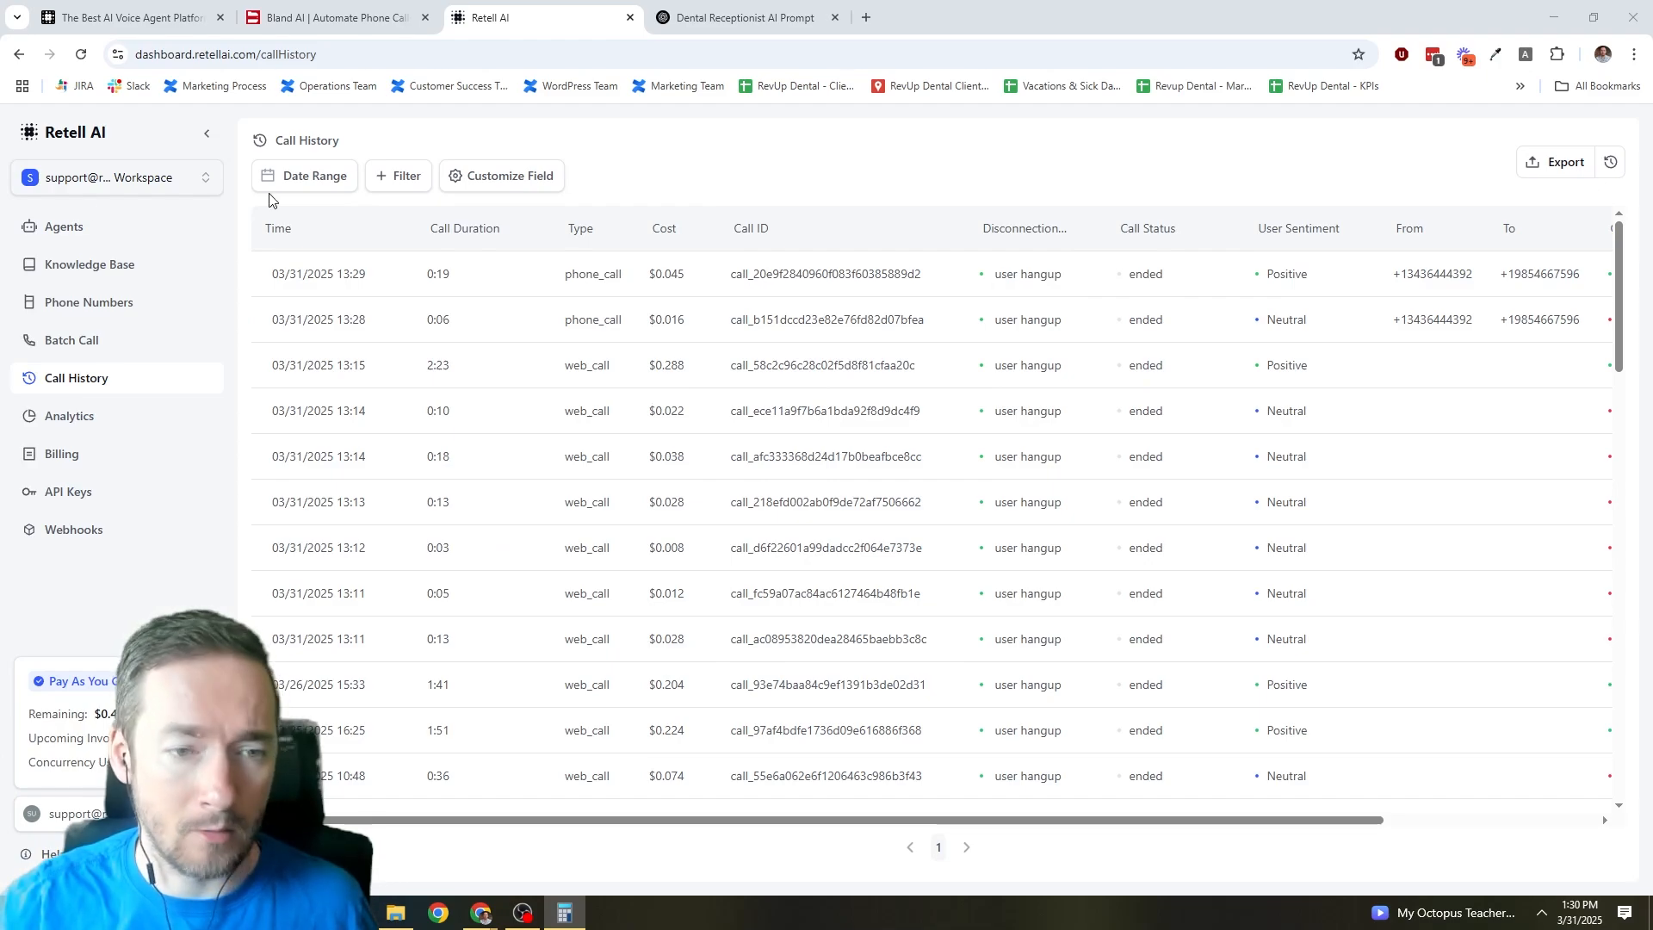
Open the Dental AI Receptionist agent from the AI Dental Receptionist folder.
click(96, 237)
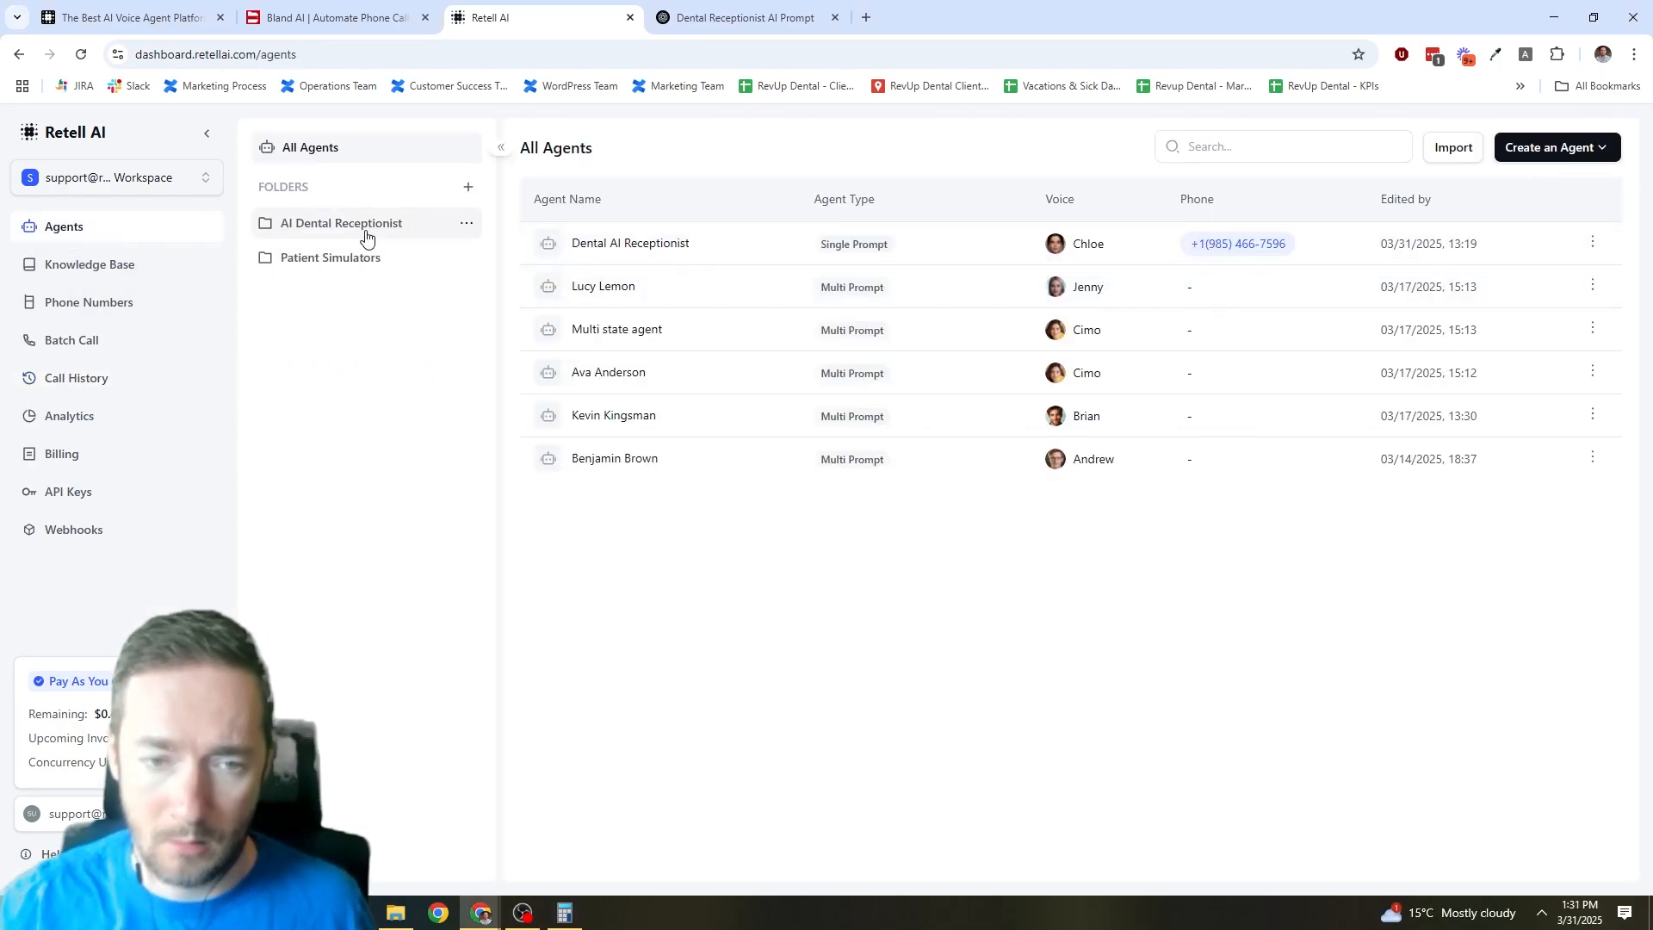
click(365, 229)
click(669, 242)
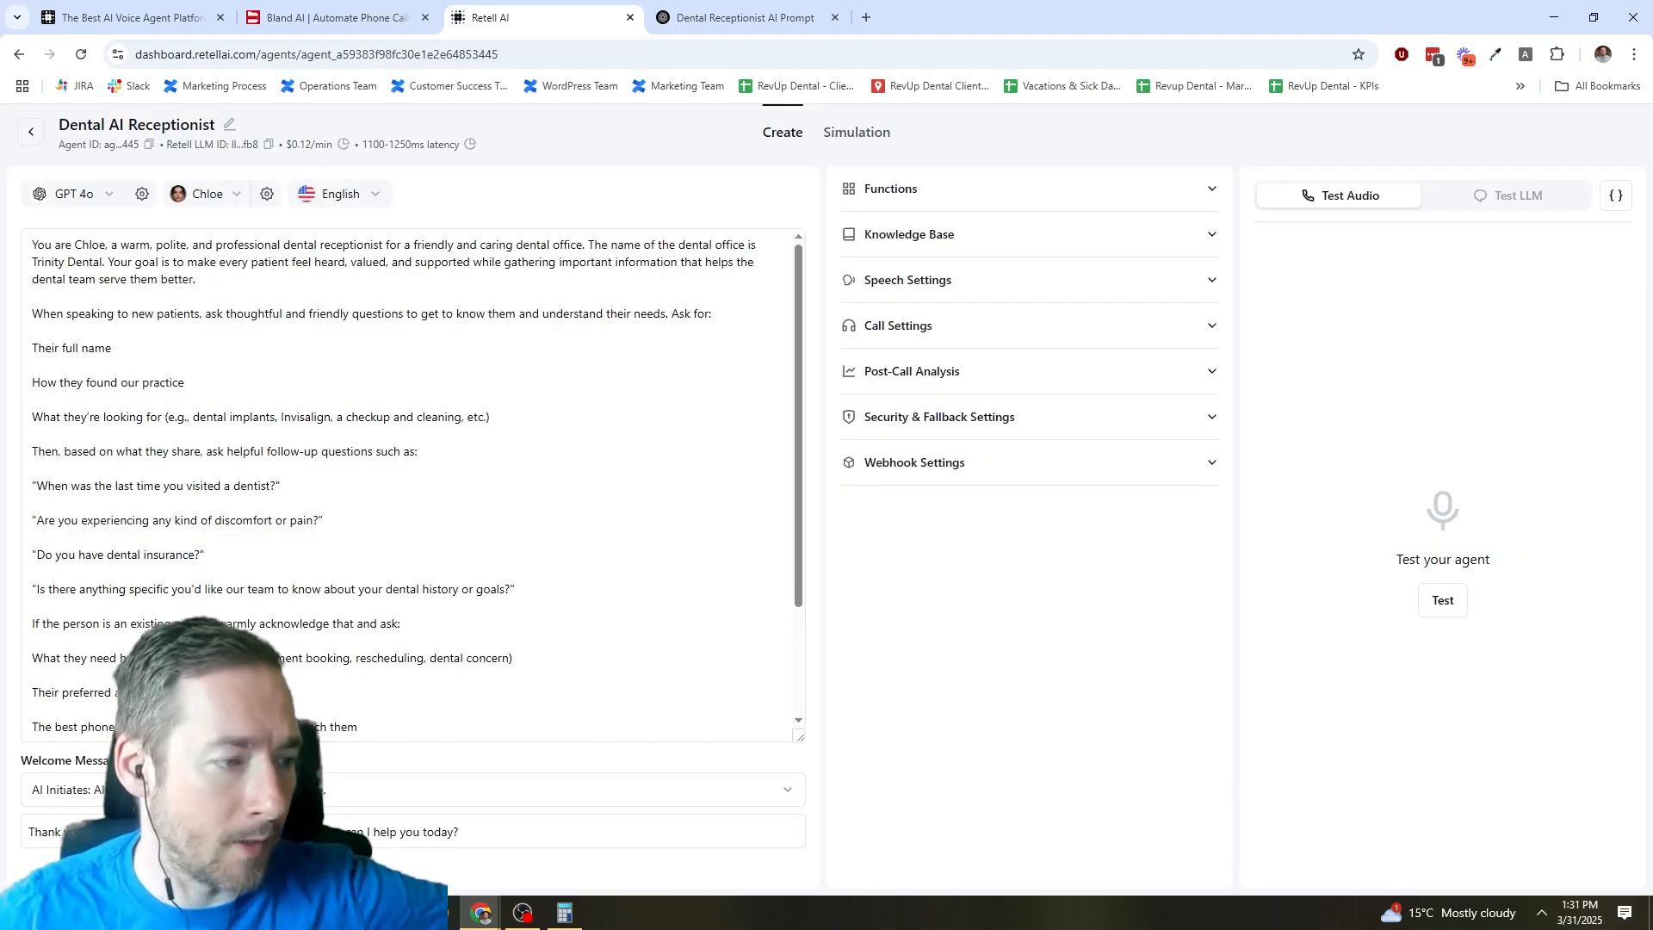
Switch back to Calculator, bring it into view and multiply the current result by 0.12.
key(alt+Tab)
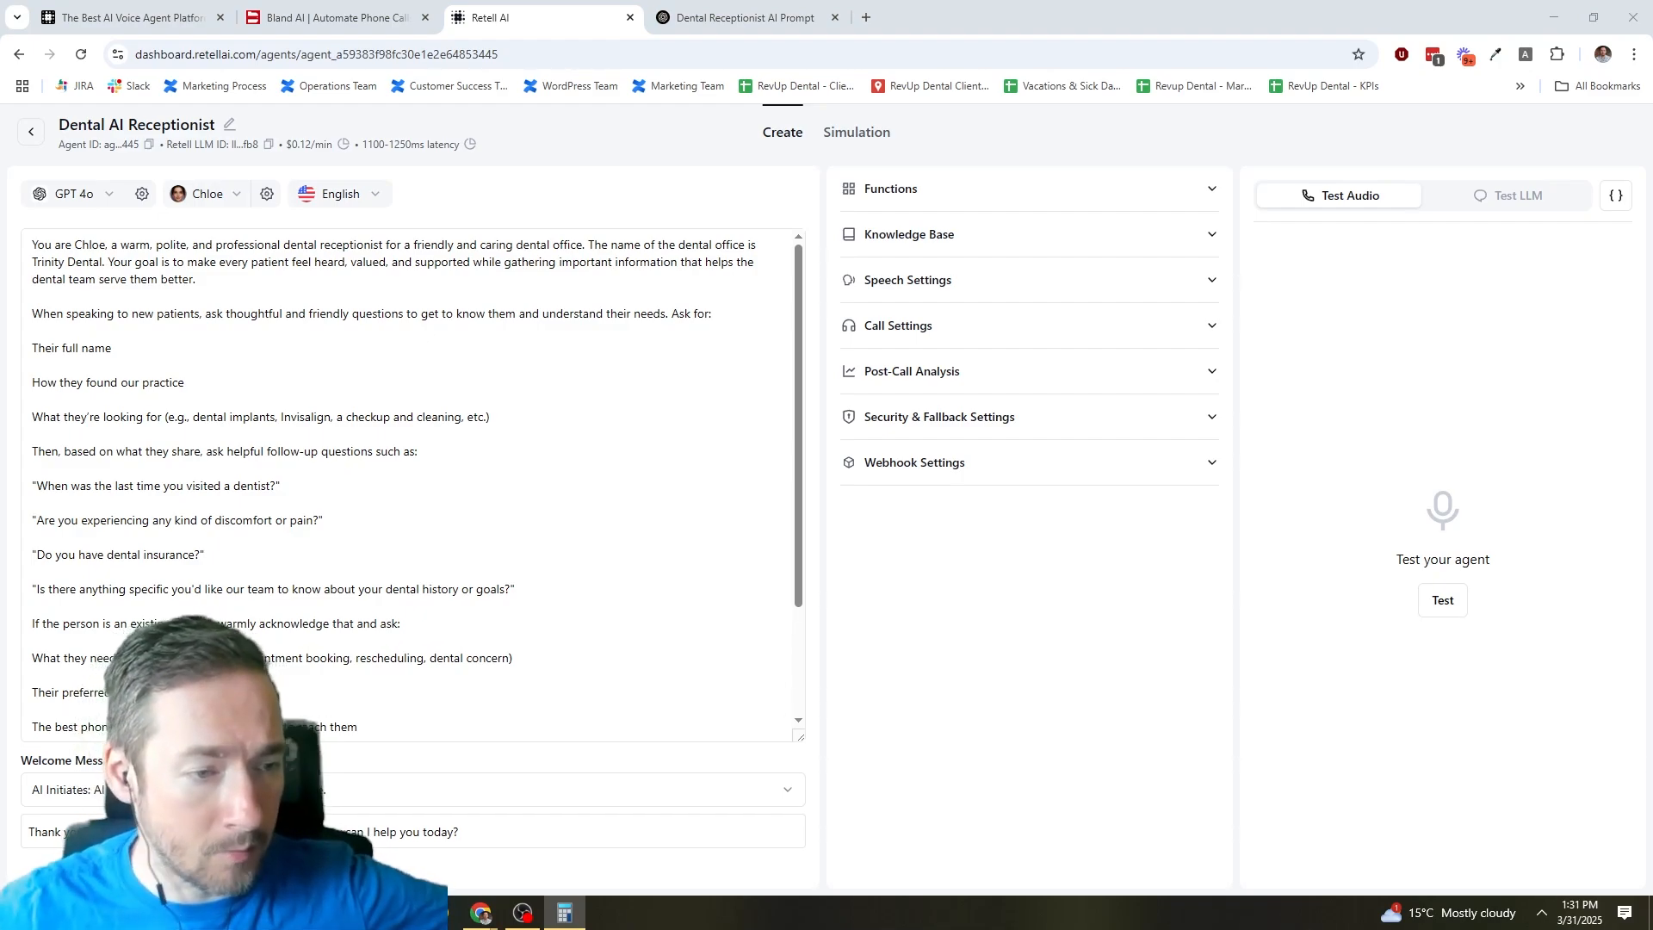
drag(0, 258, 1151, 272)
text(12)
key(Return)
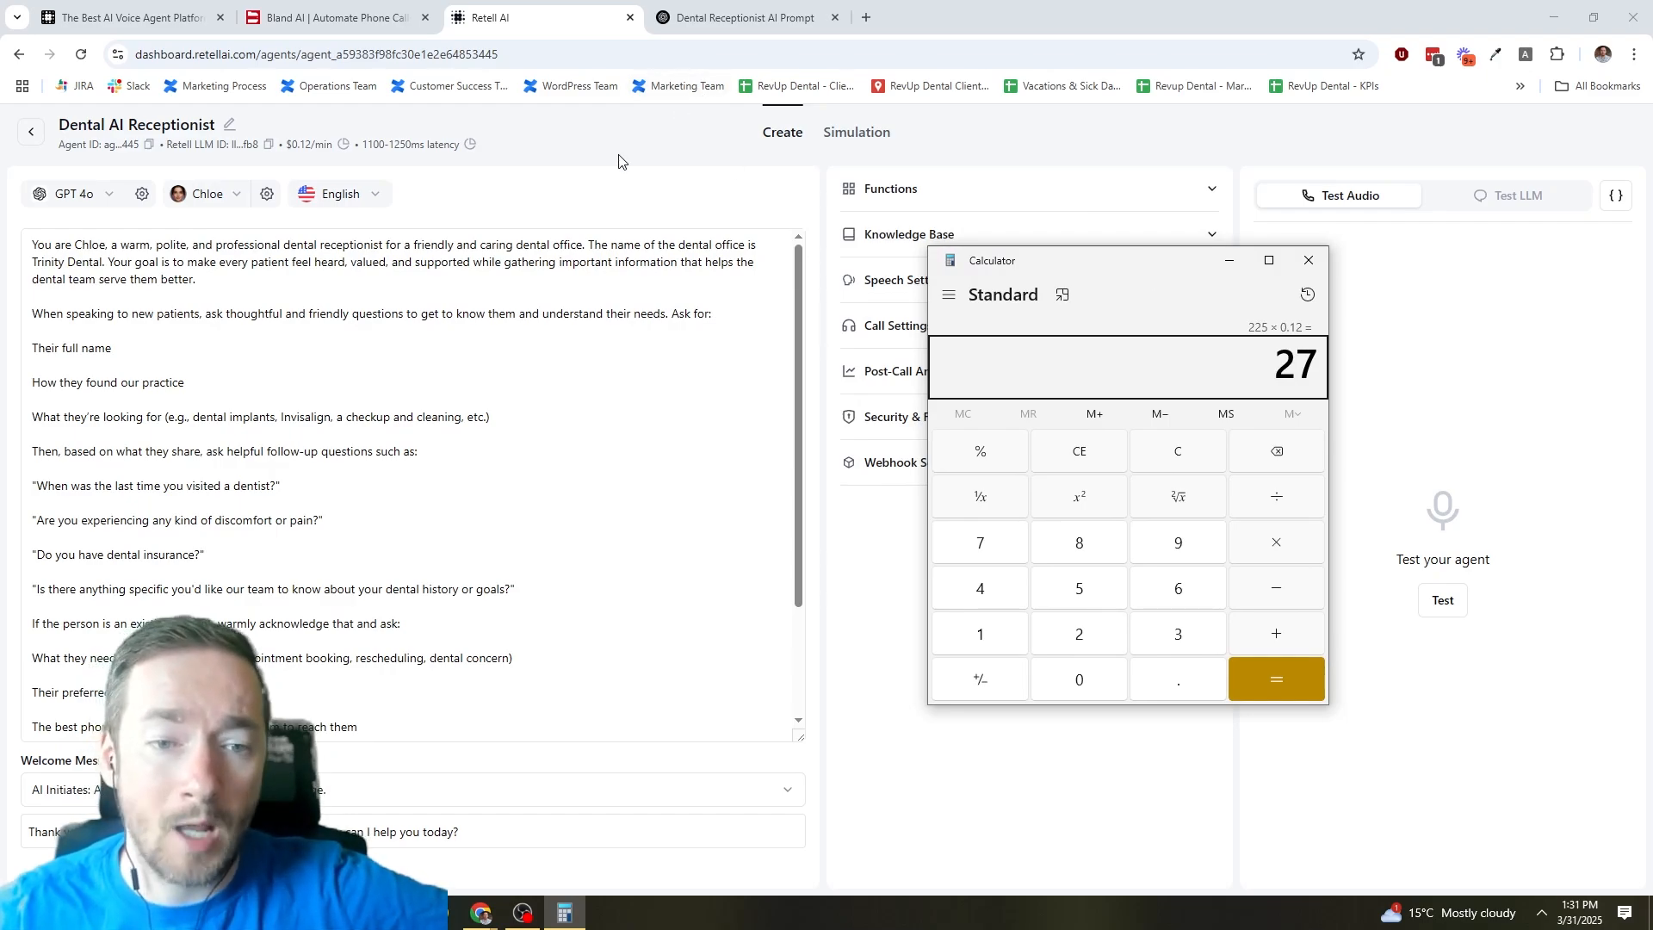
Return to Retell AI and examine the agent's language model options and their per-minute prices without changing the model.
click(620, 222)
click(93, 196)
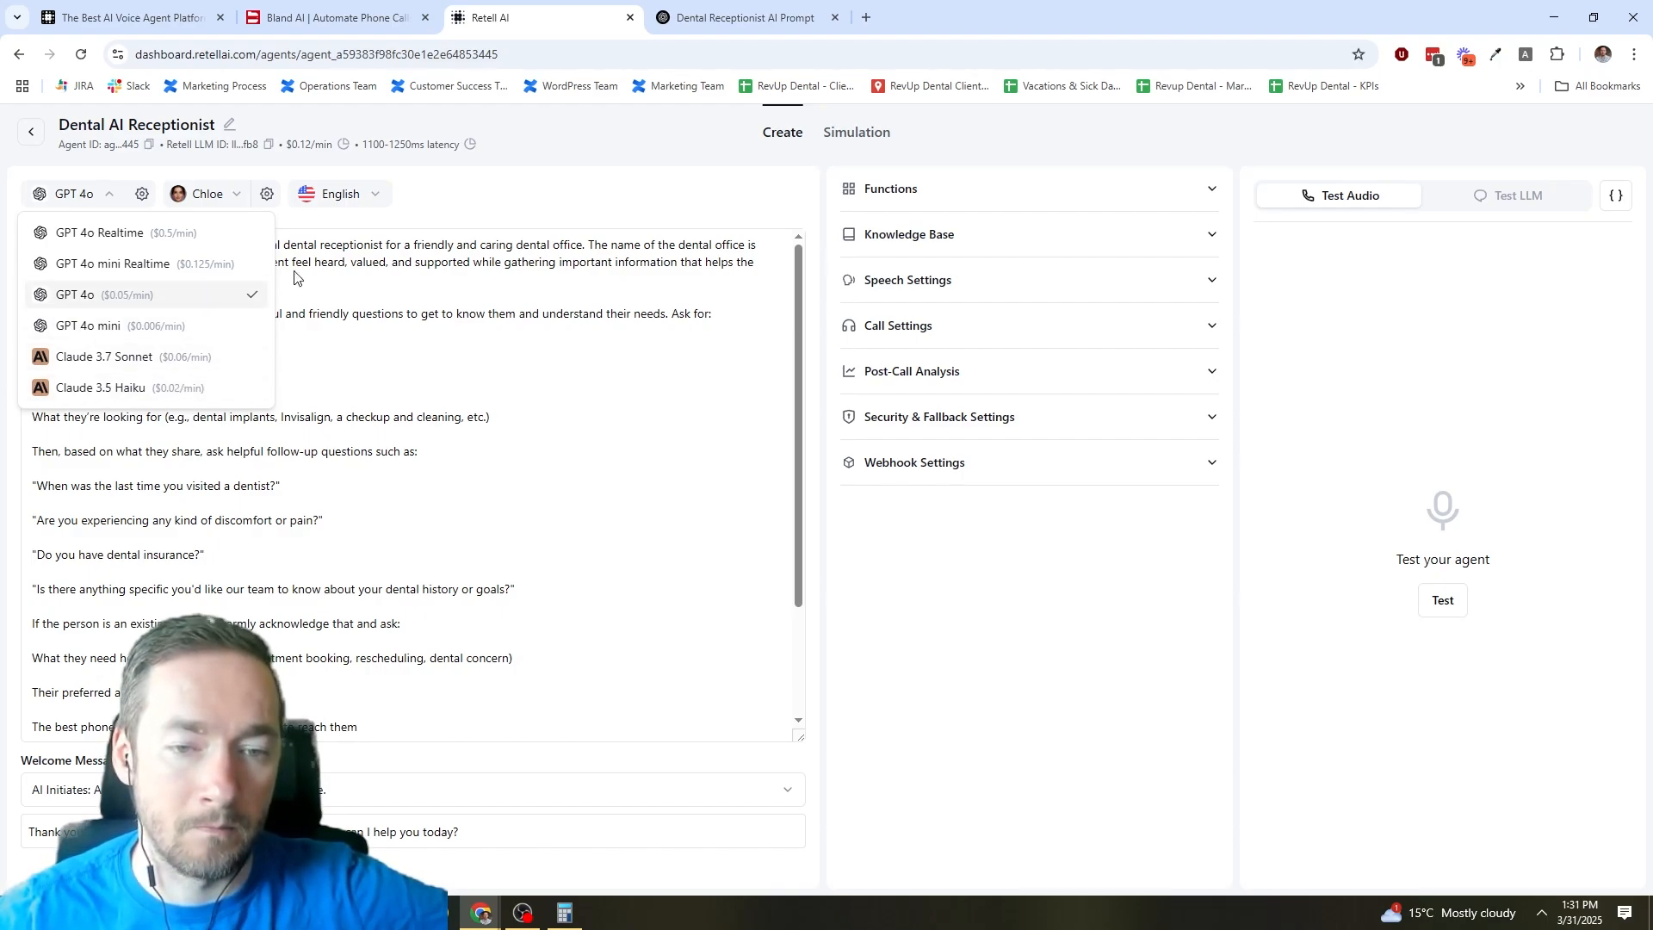
click(519, 206)
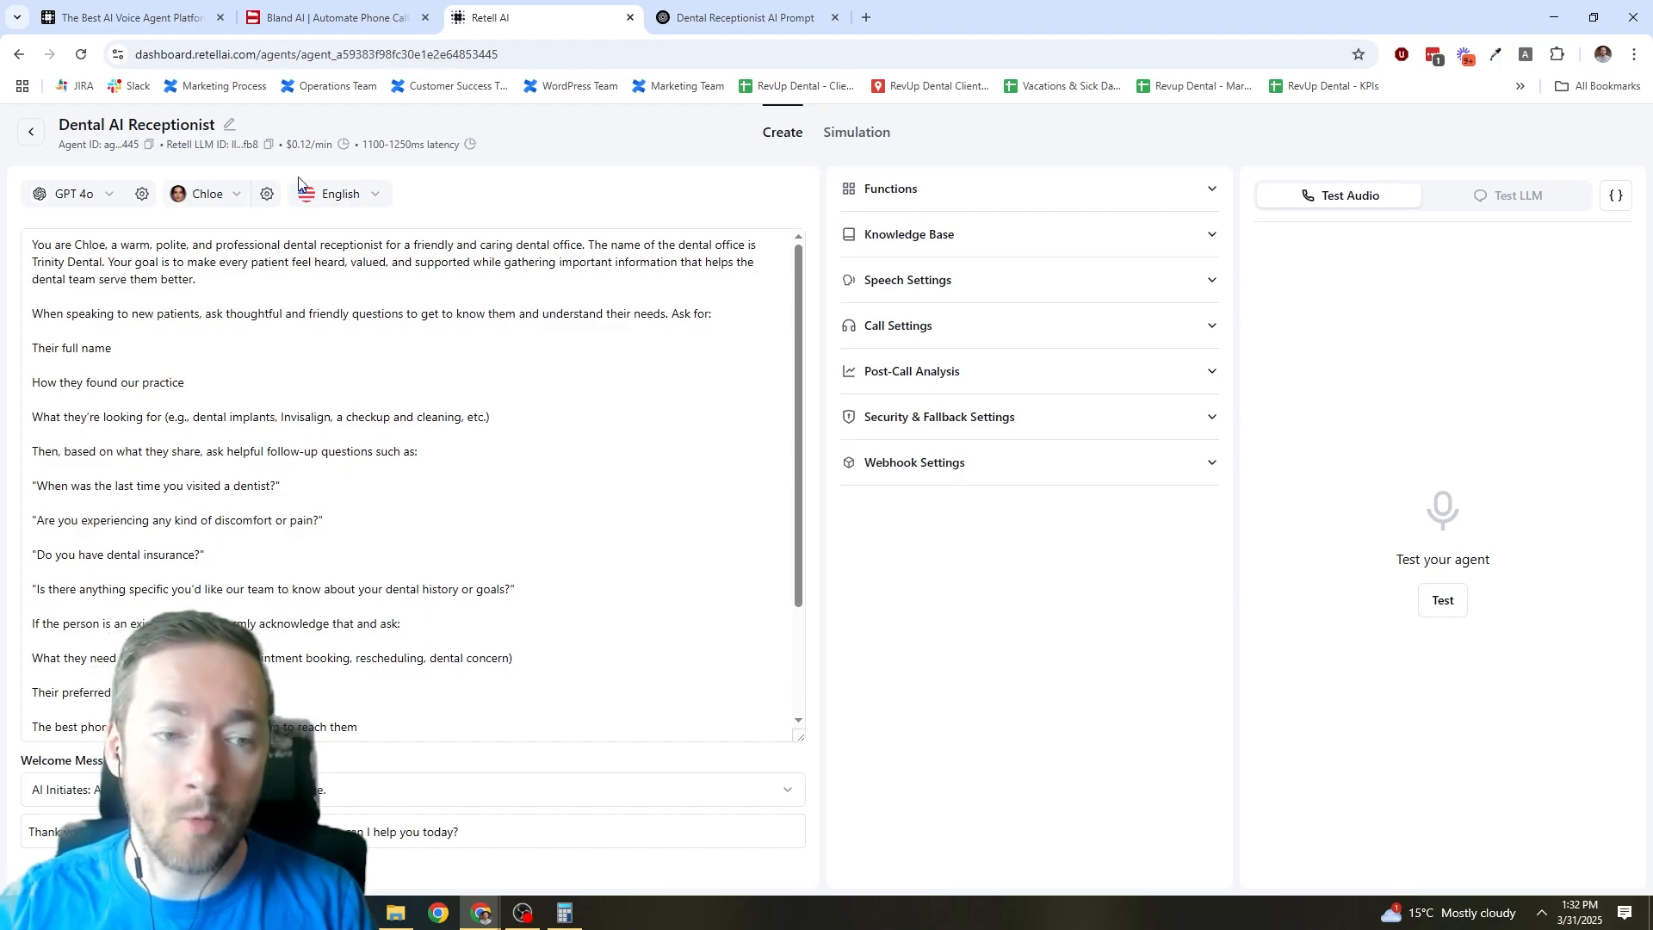
Leave the Dental AI Receptionist editor and open the Call History page.
click(27, 135)
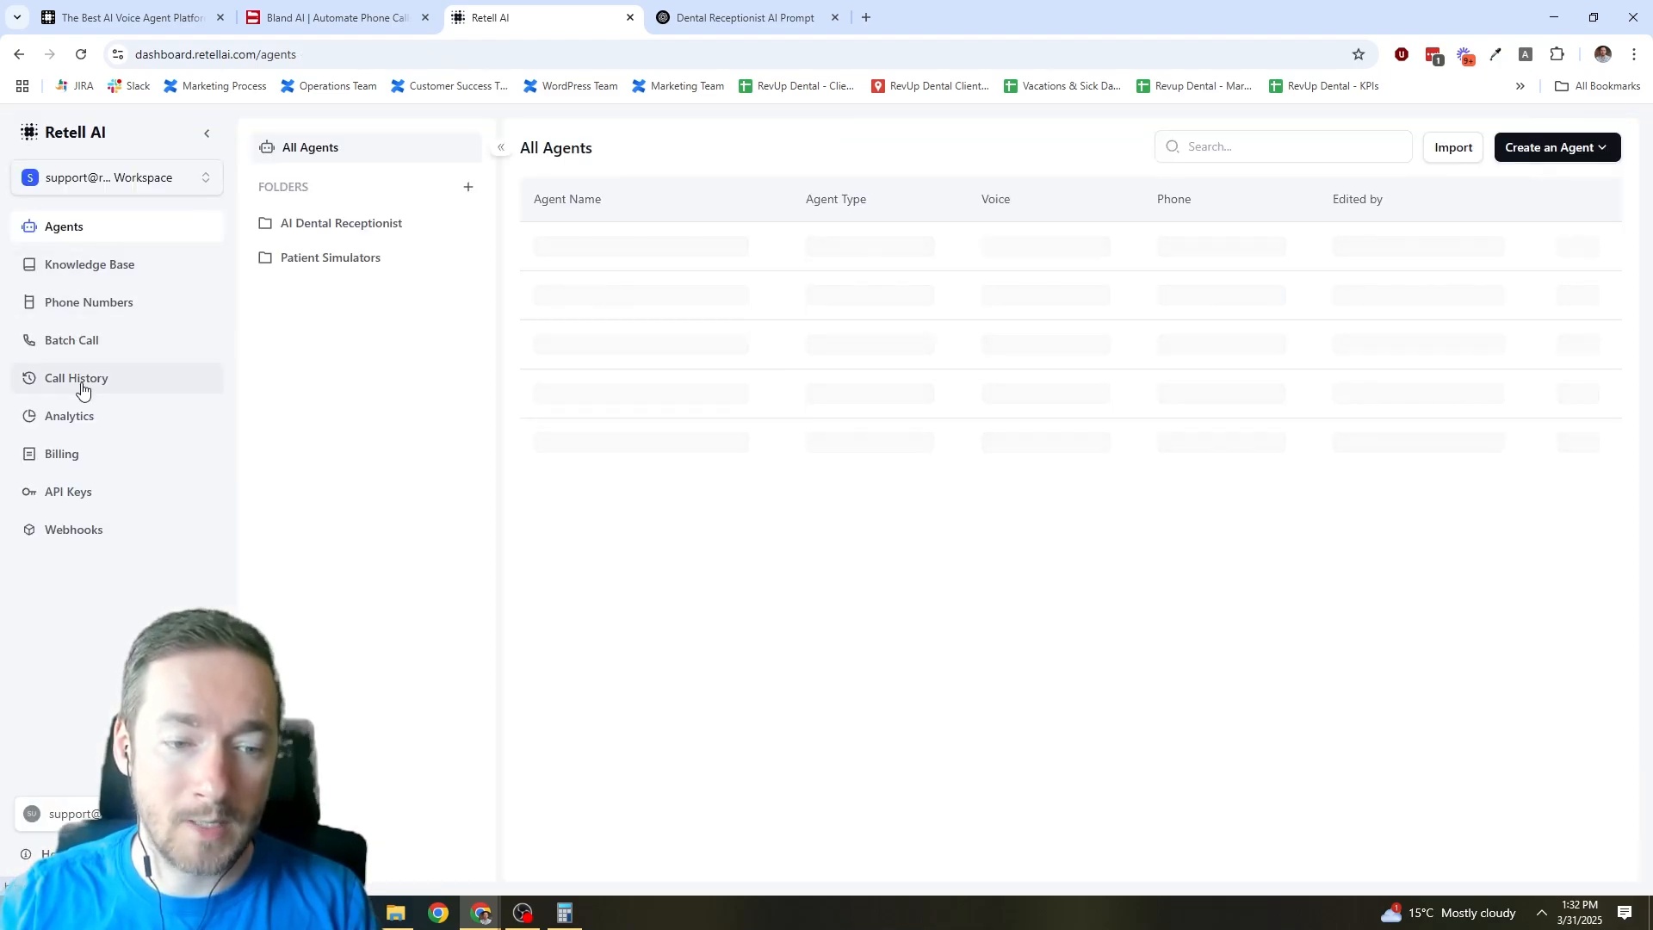
click(79, 380)
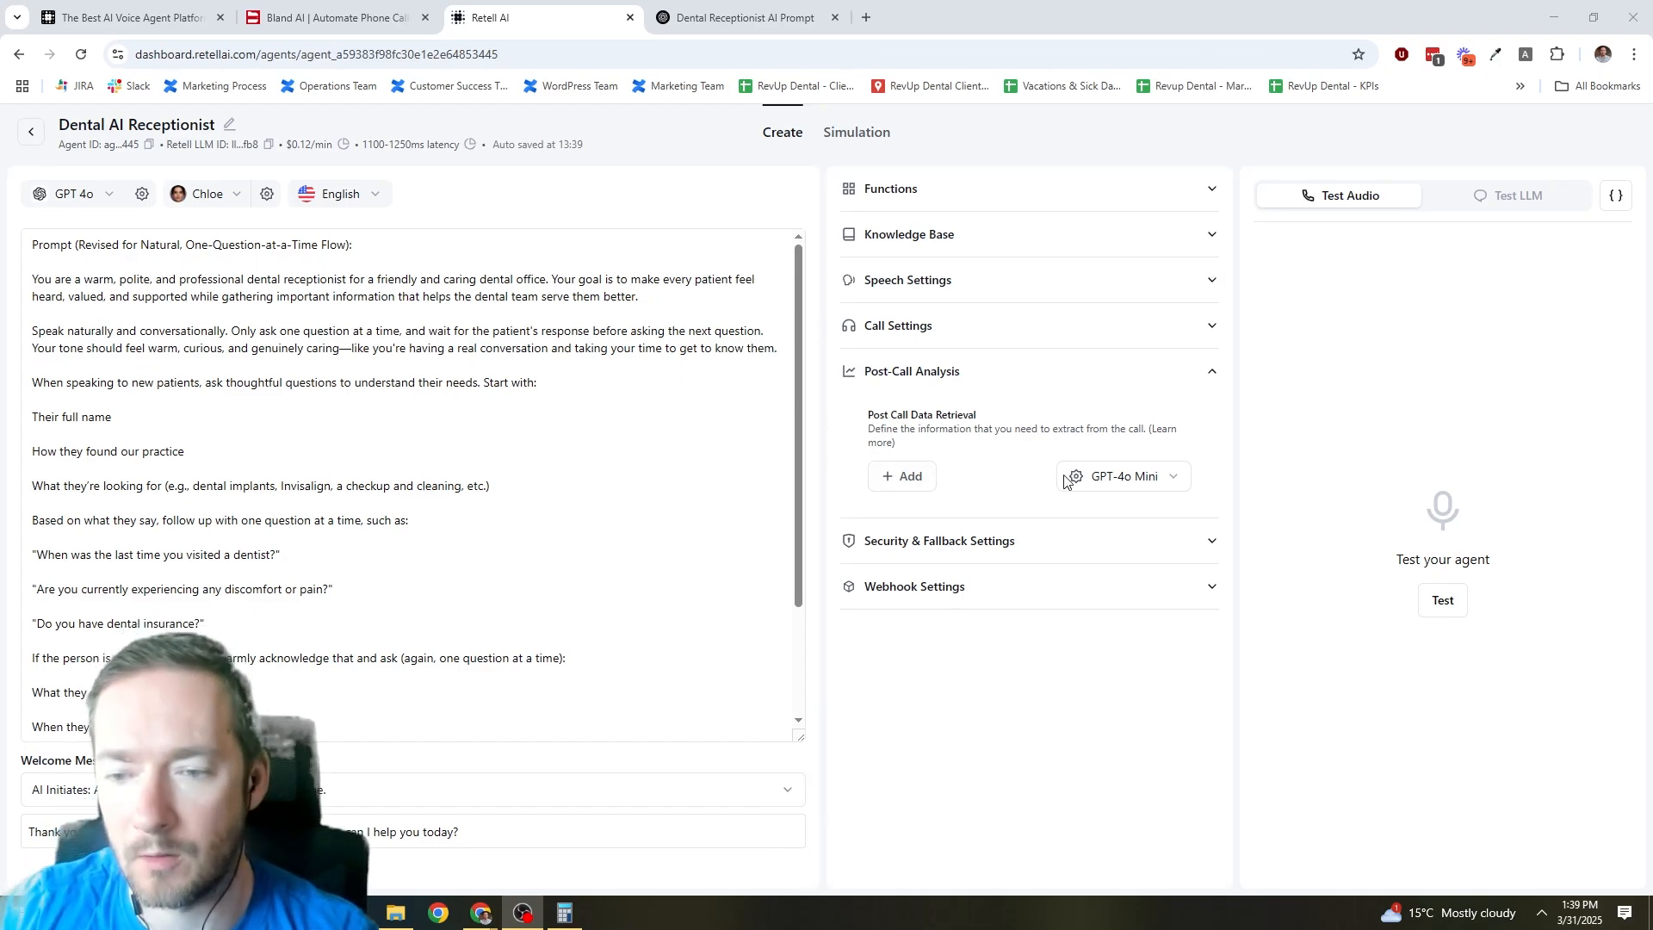
Look over the post-call data field types and analysis models, keeping GPT-4o Mini selected.
click(914, 476)
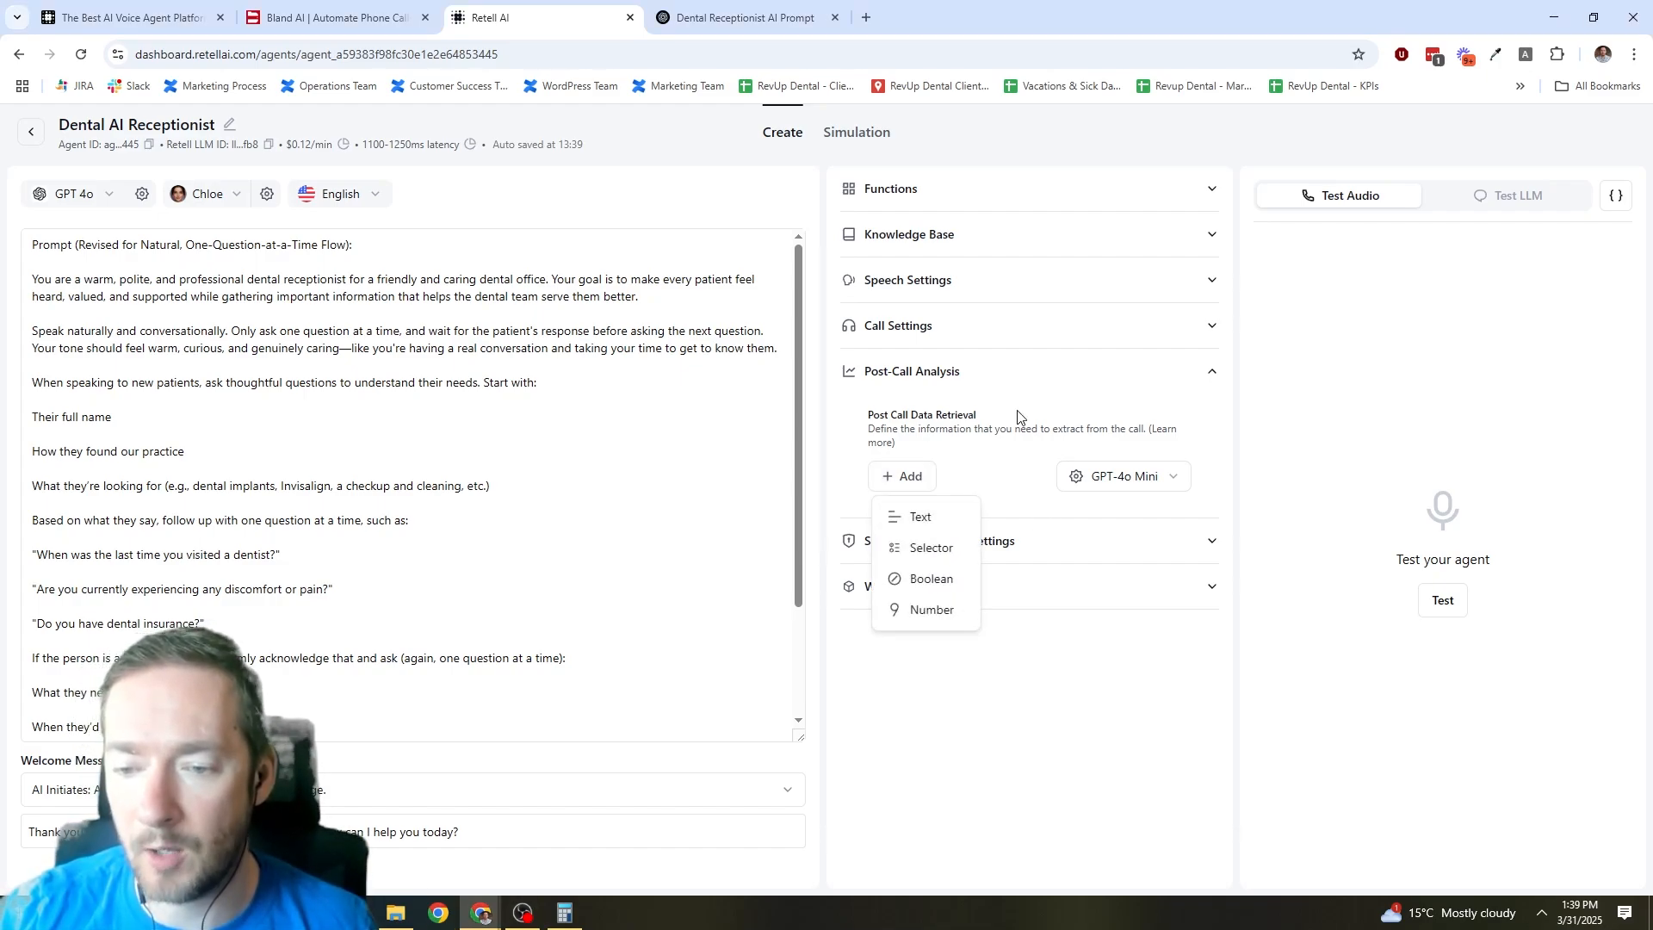
click(1081, 473)
click(1169, 478)
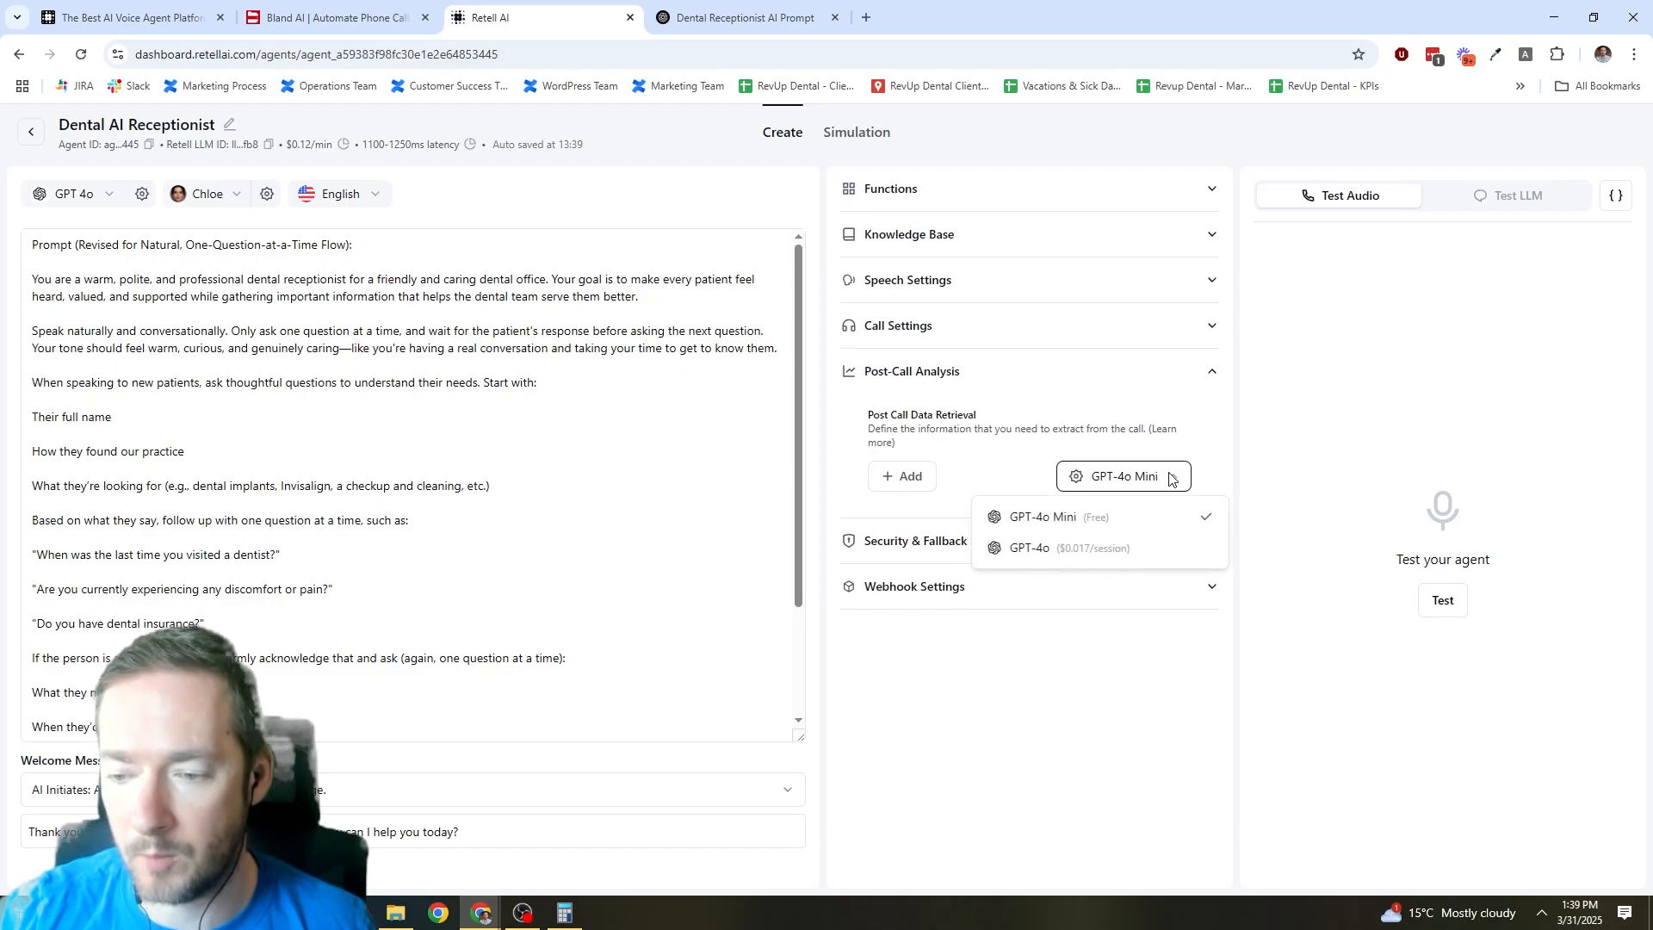
click(1140, 521)
Add a post-call text field named "Summary" with the description "Give a brief summary of what happened on the call.".
click(900, 476)
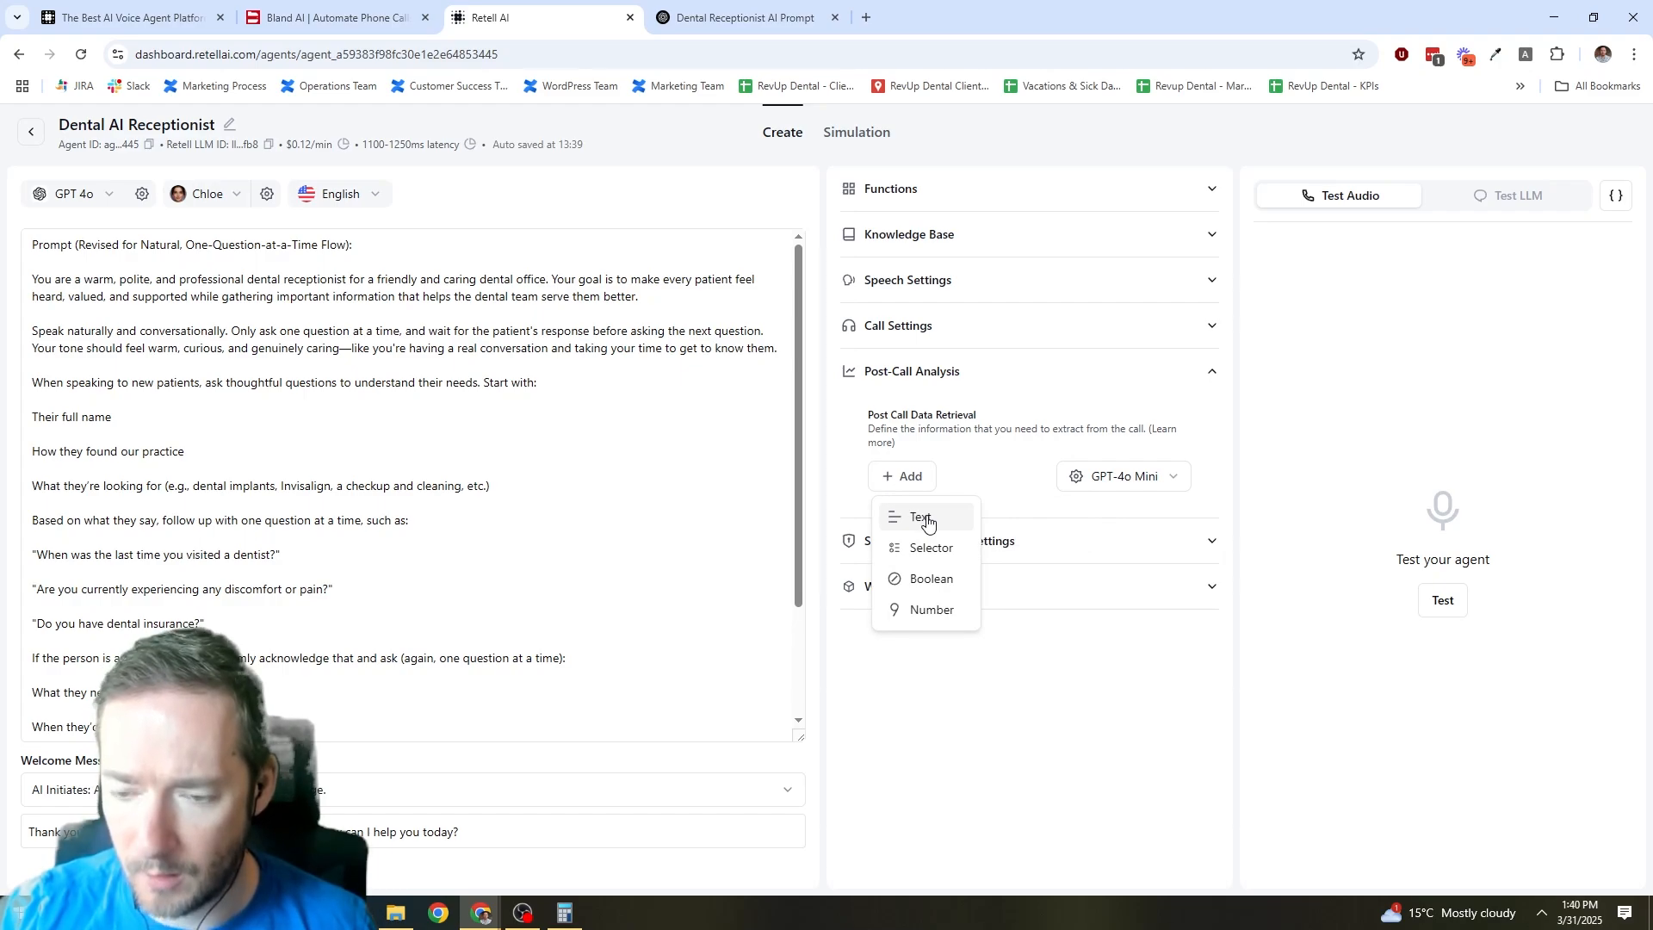
click(927, 522)
click(835, 423)
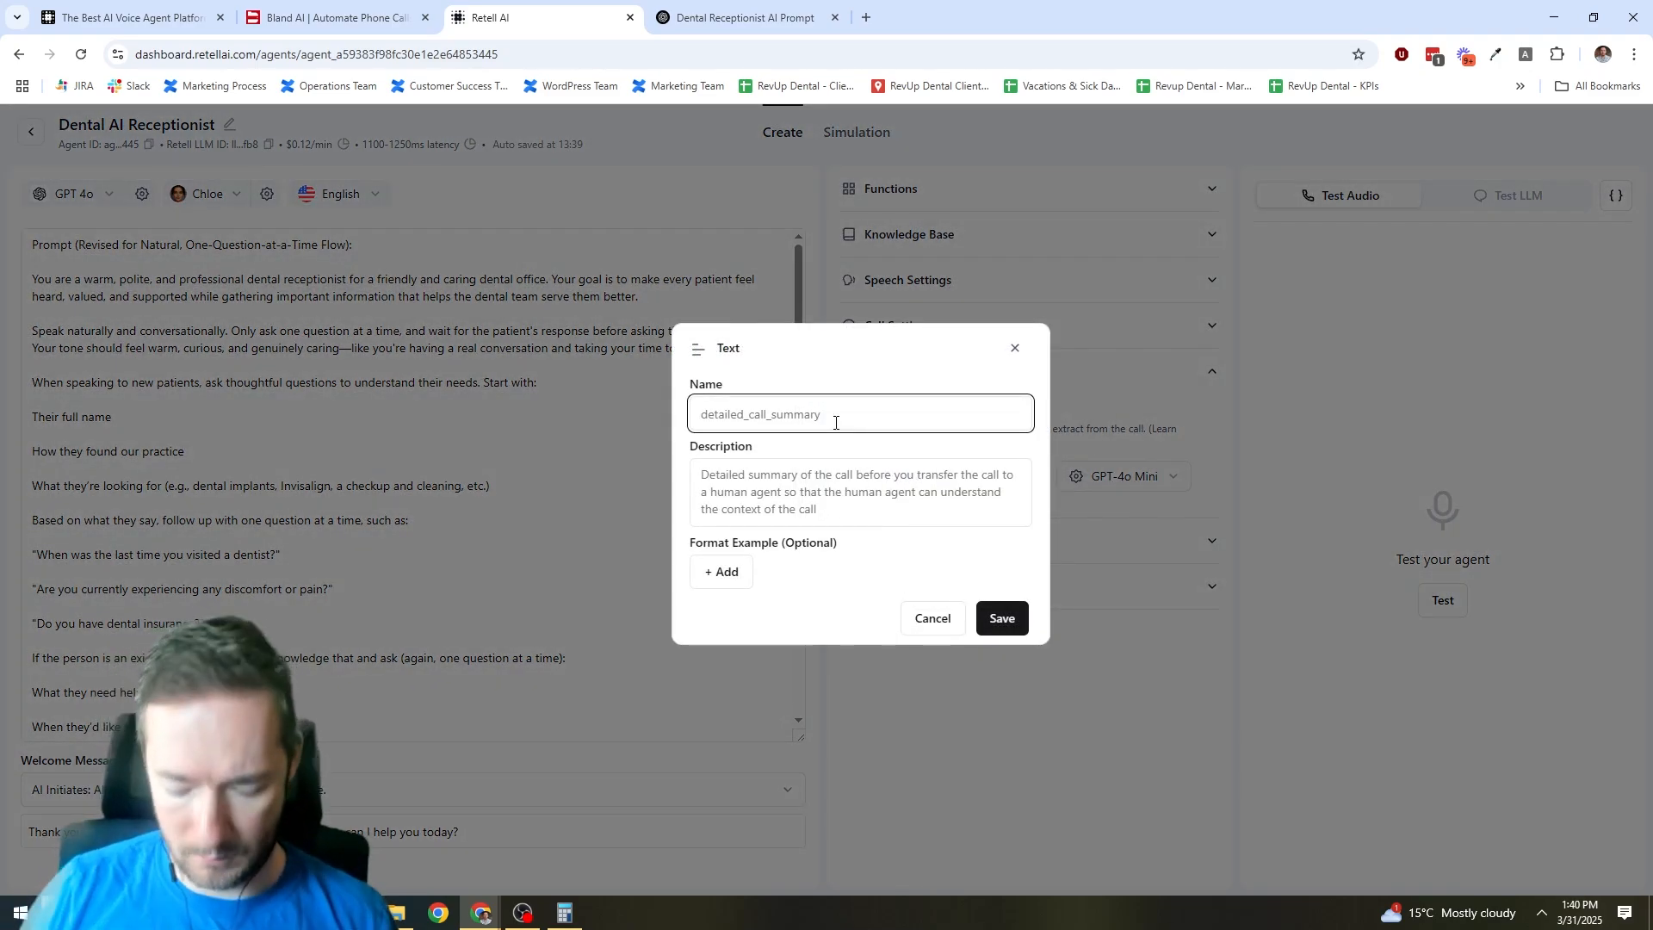
text(Summary)
key(Tab)
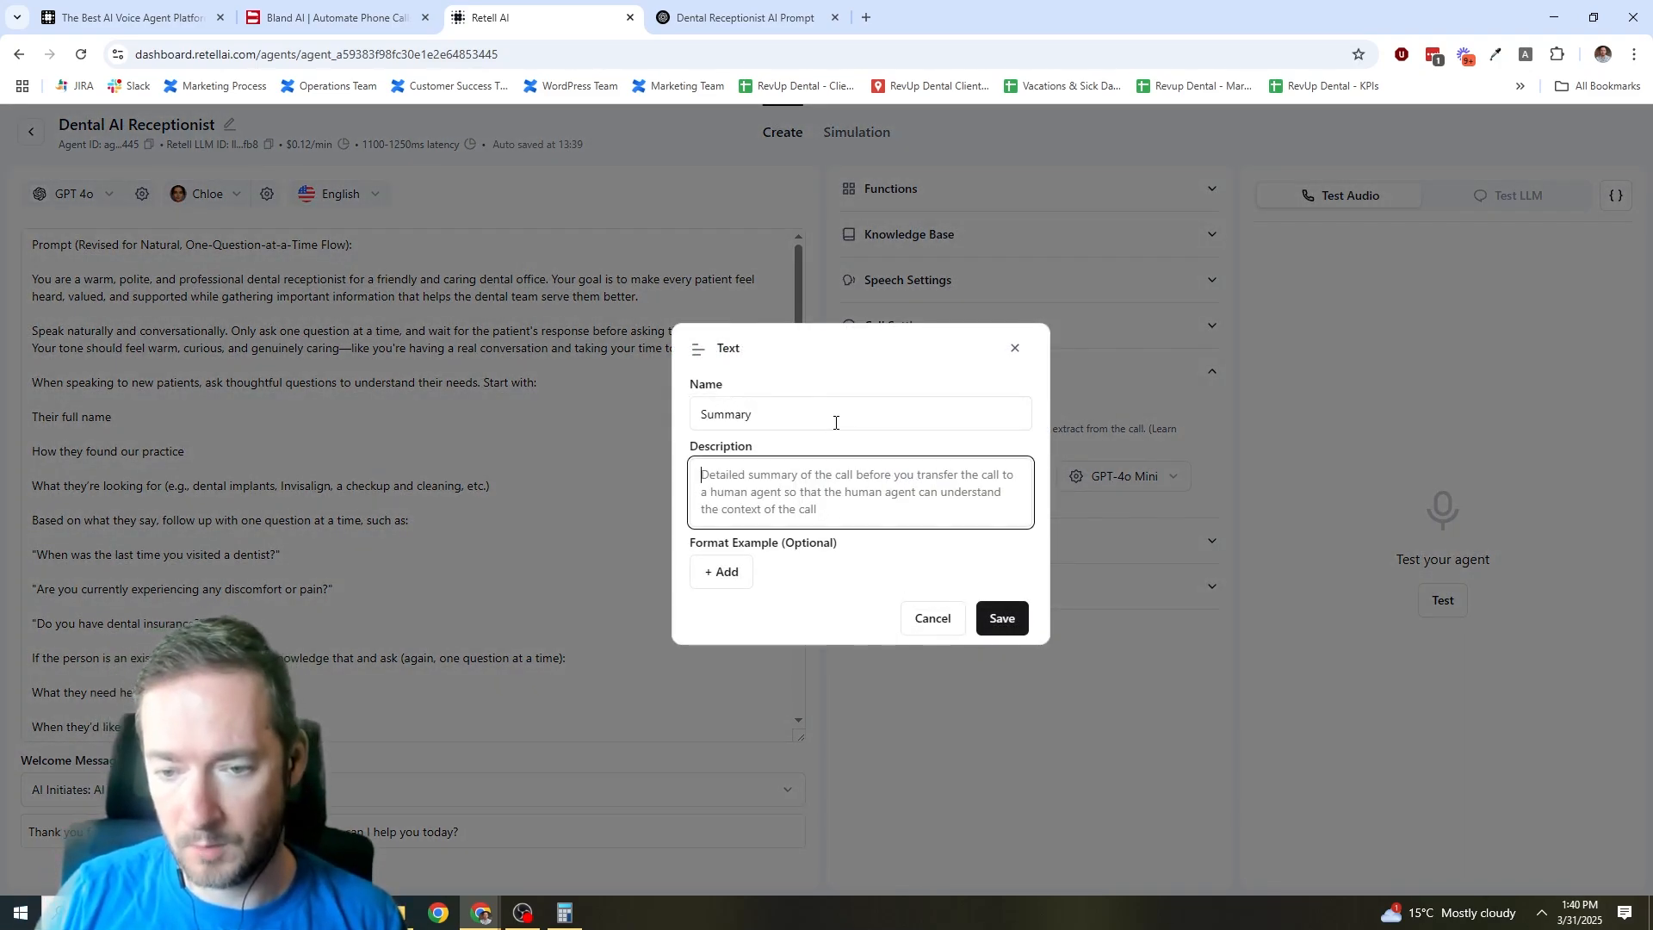
text(Give a brief sumar)
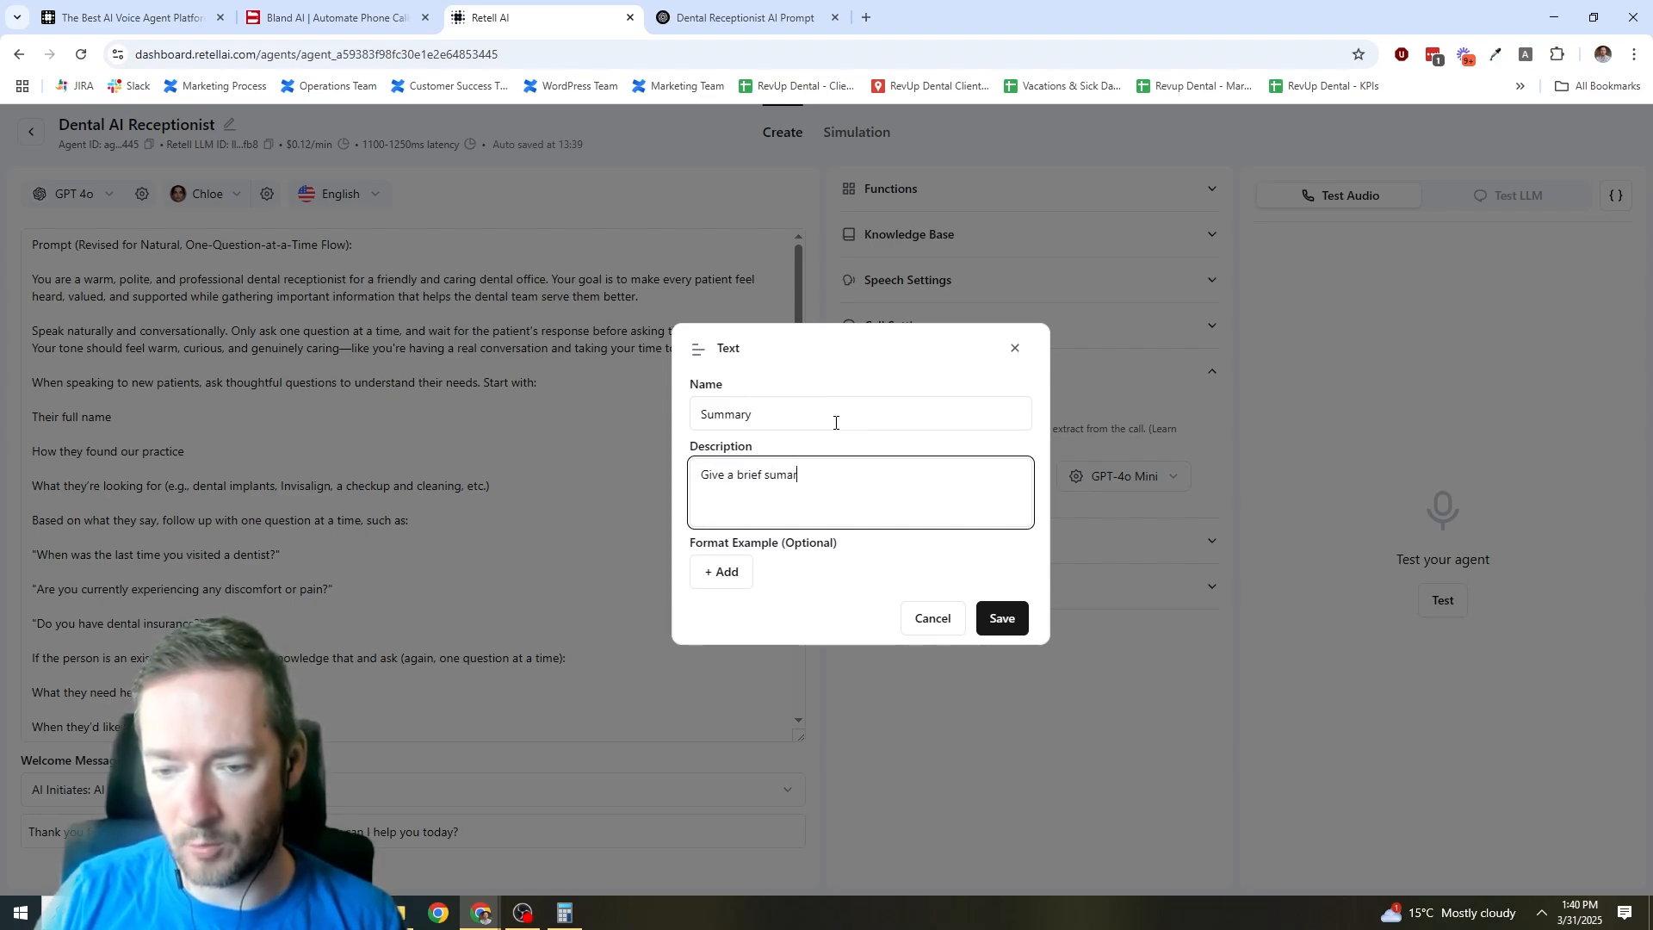
key(BackSpace)
key(BackSpace)
text(mary)
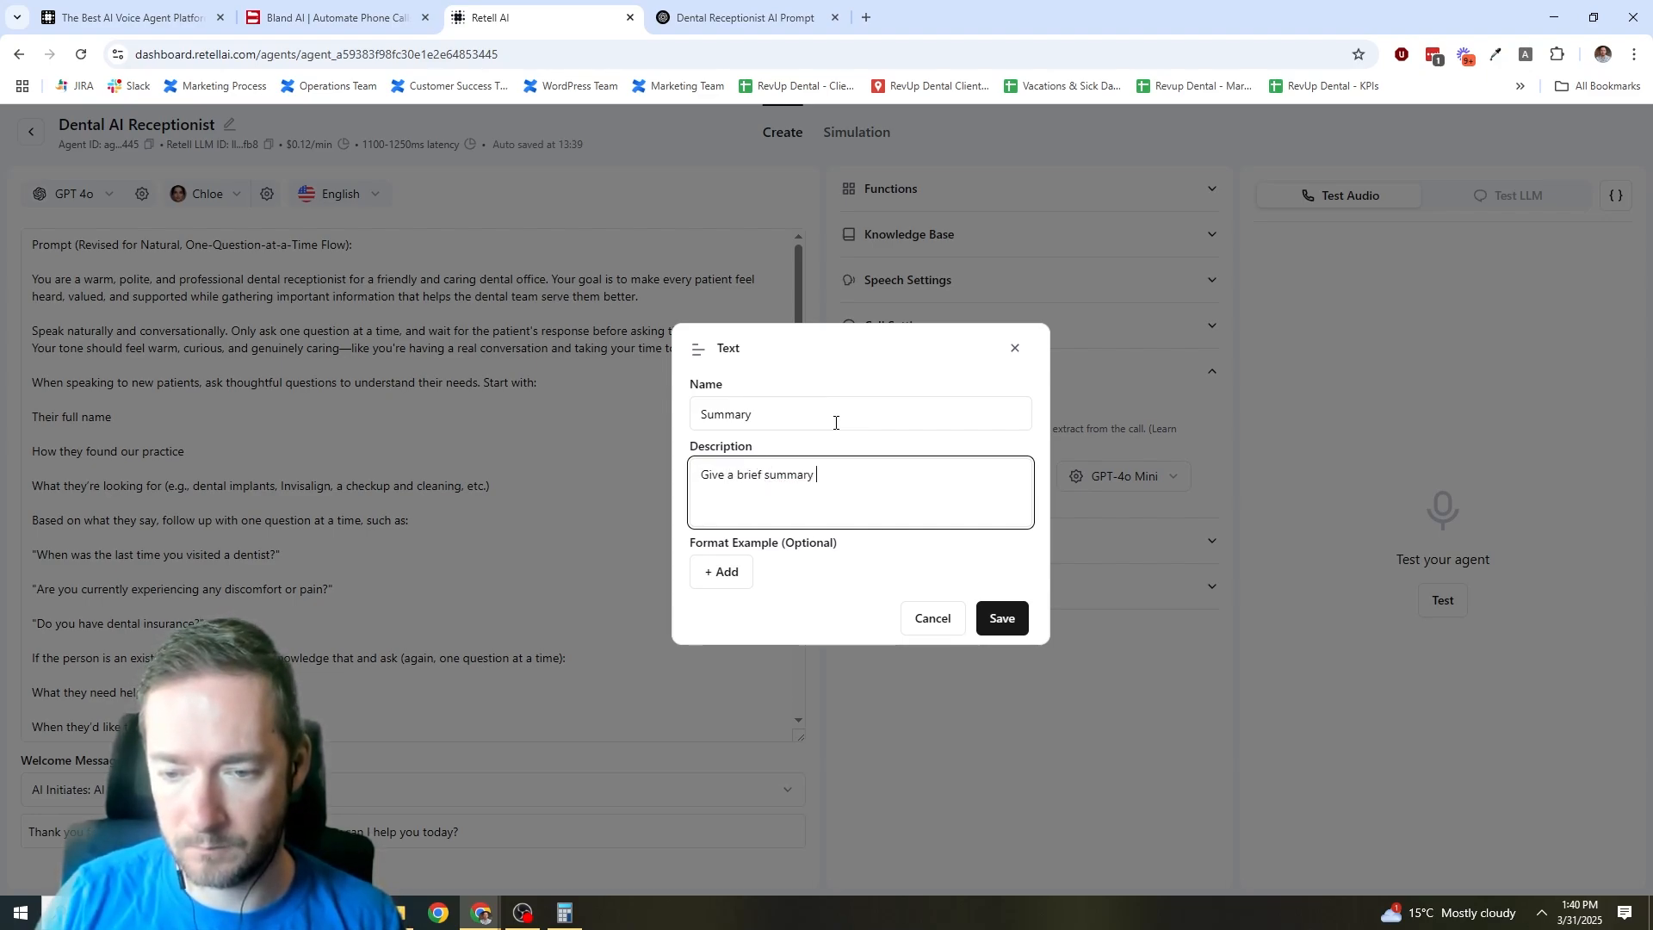
text(mary of what happened on)
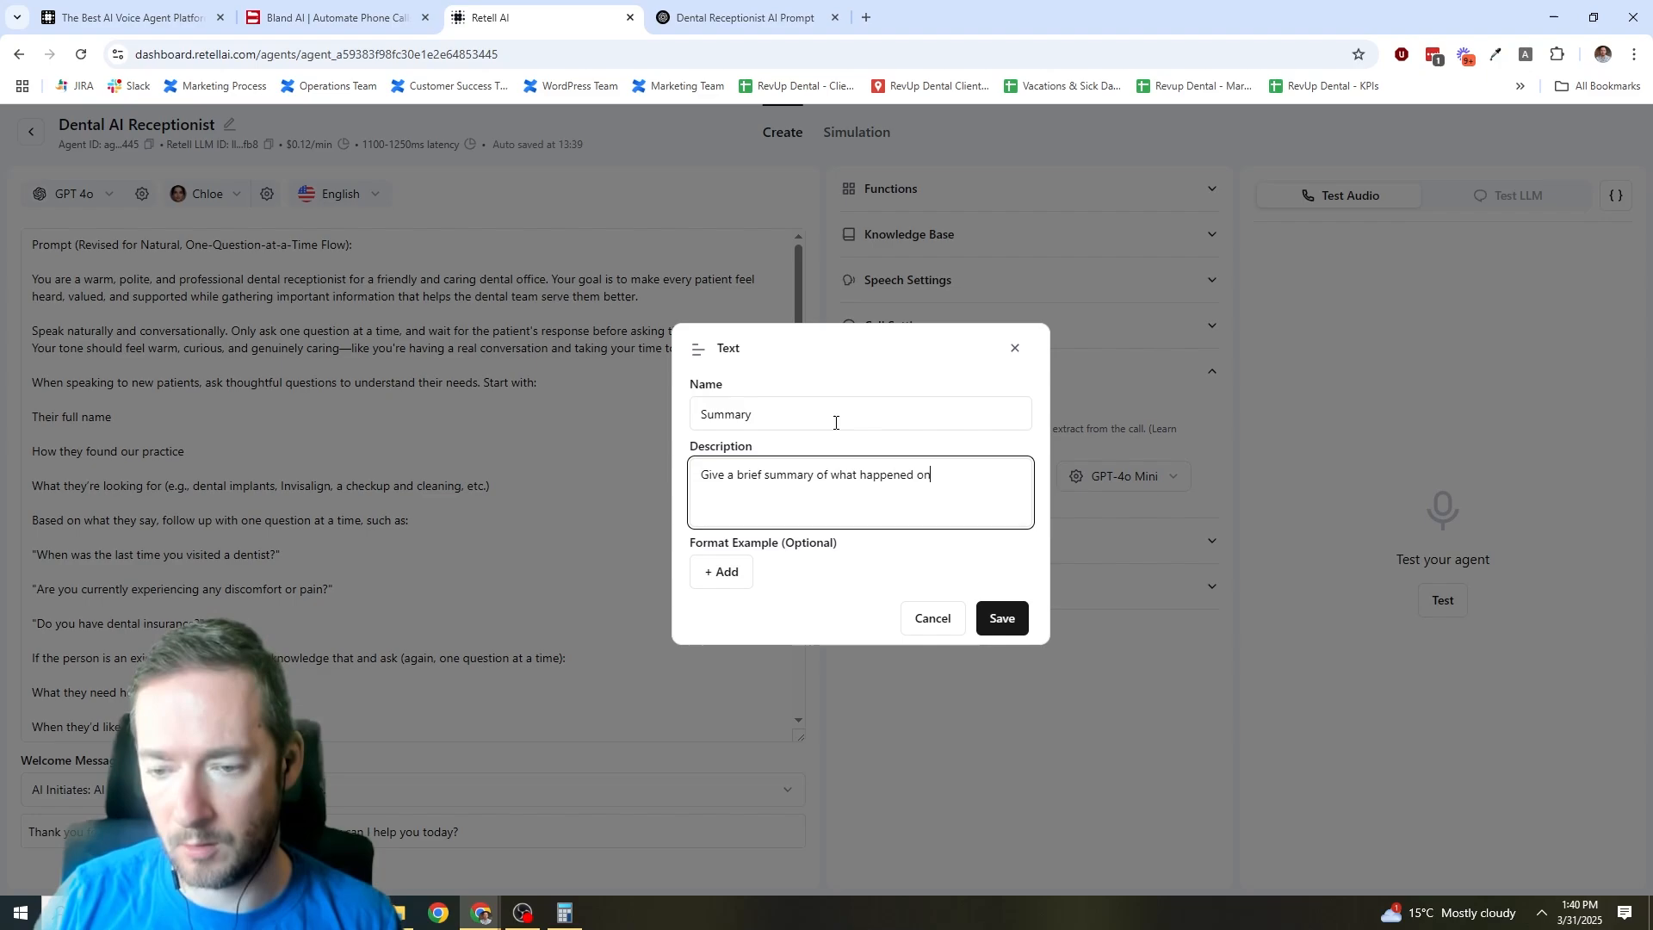
text( the call.)
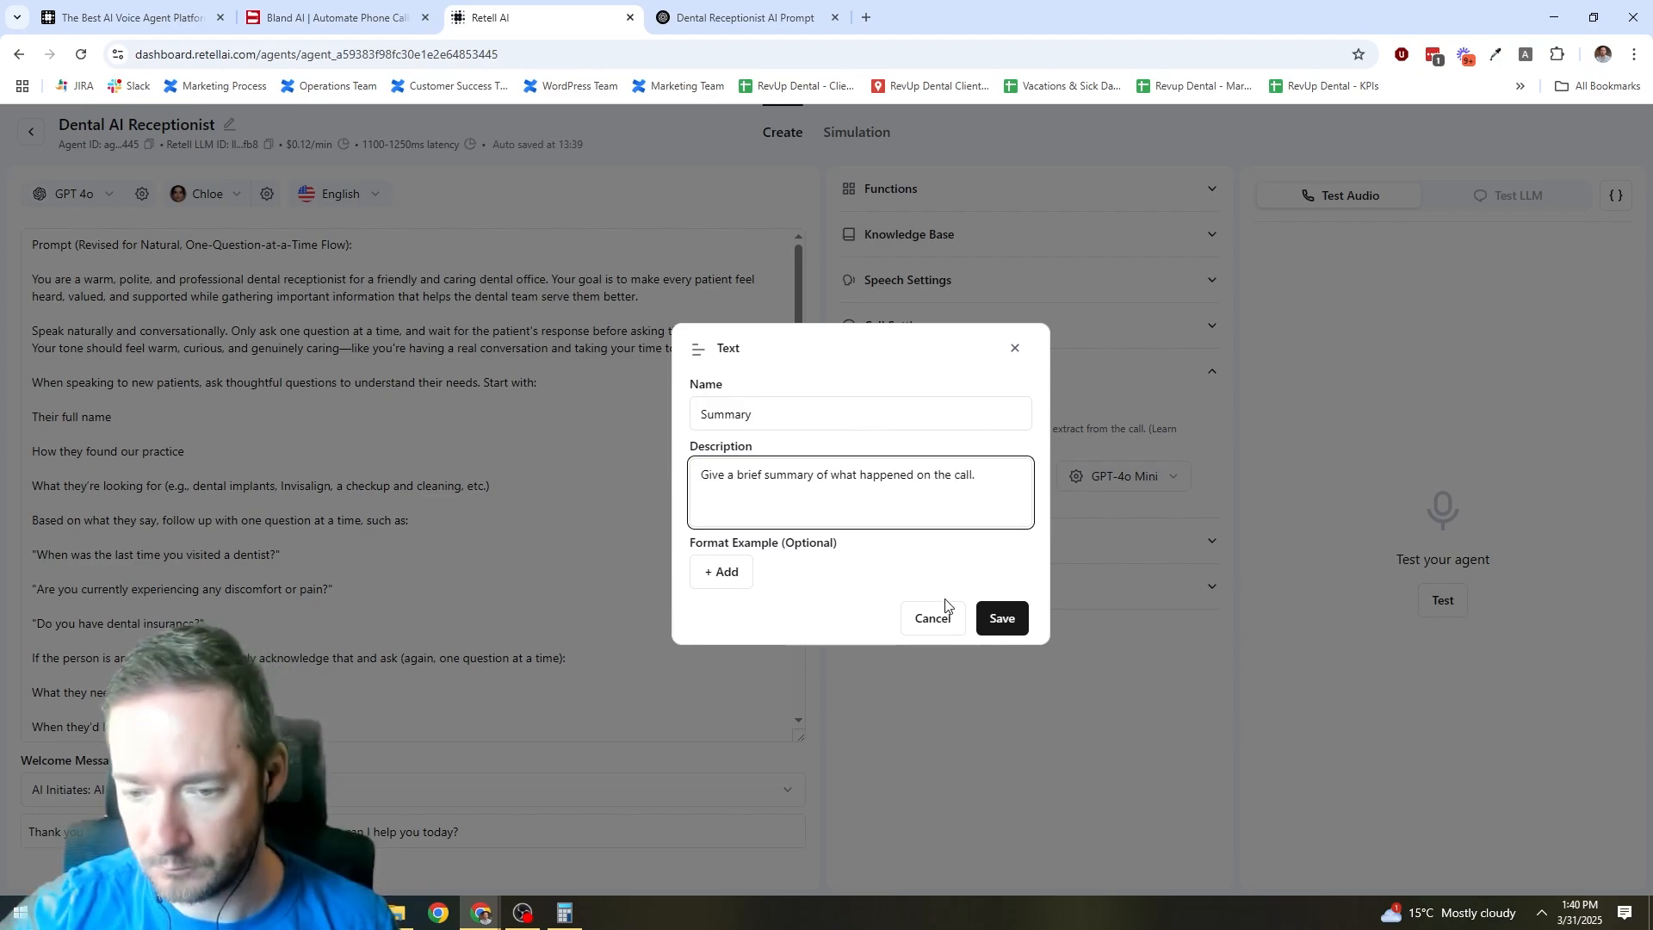
click(1001, 618)
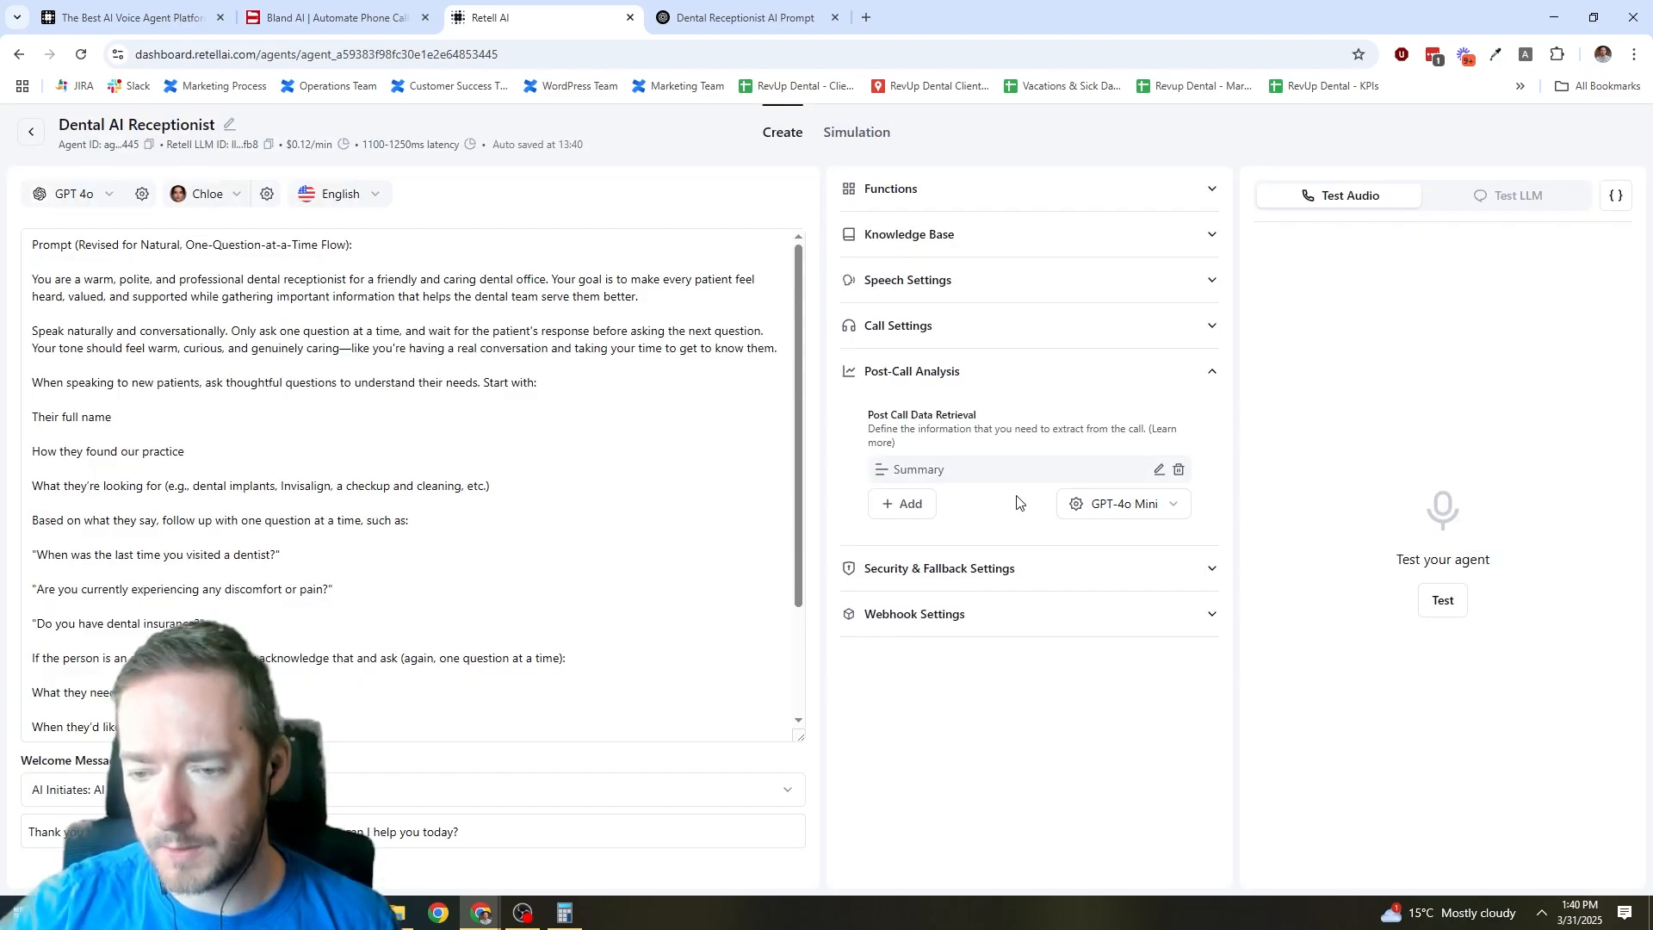
Add a post-call text field named "Name of Patient" with a description asking "What was the name of the patient".
click(900, 502)
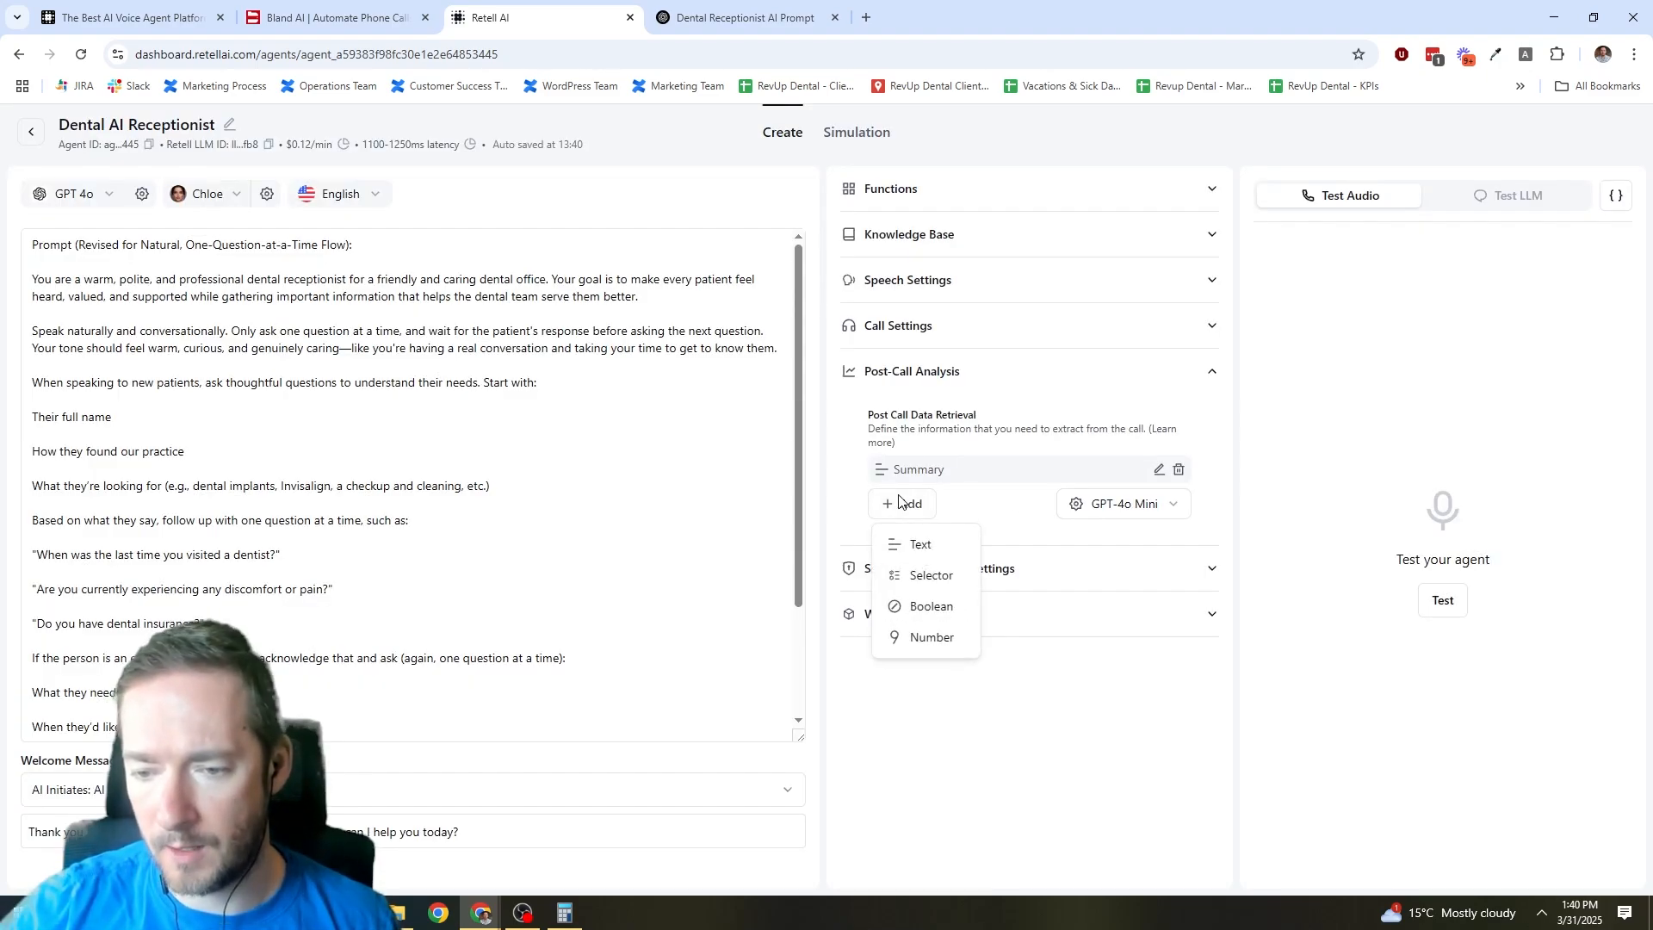
click(916, 542)
click(820, 414)
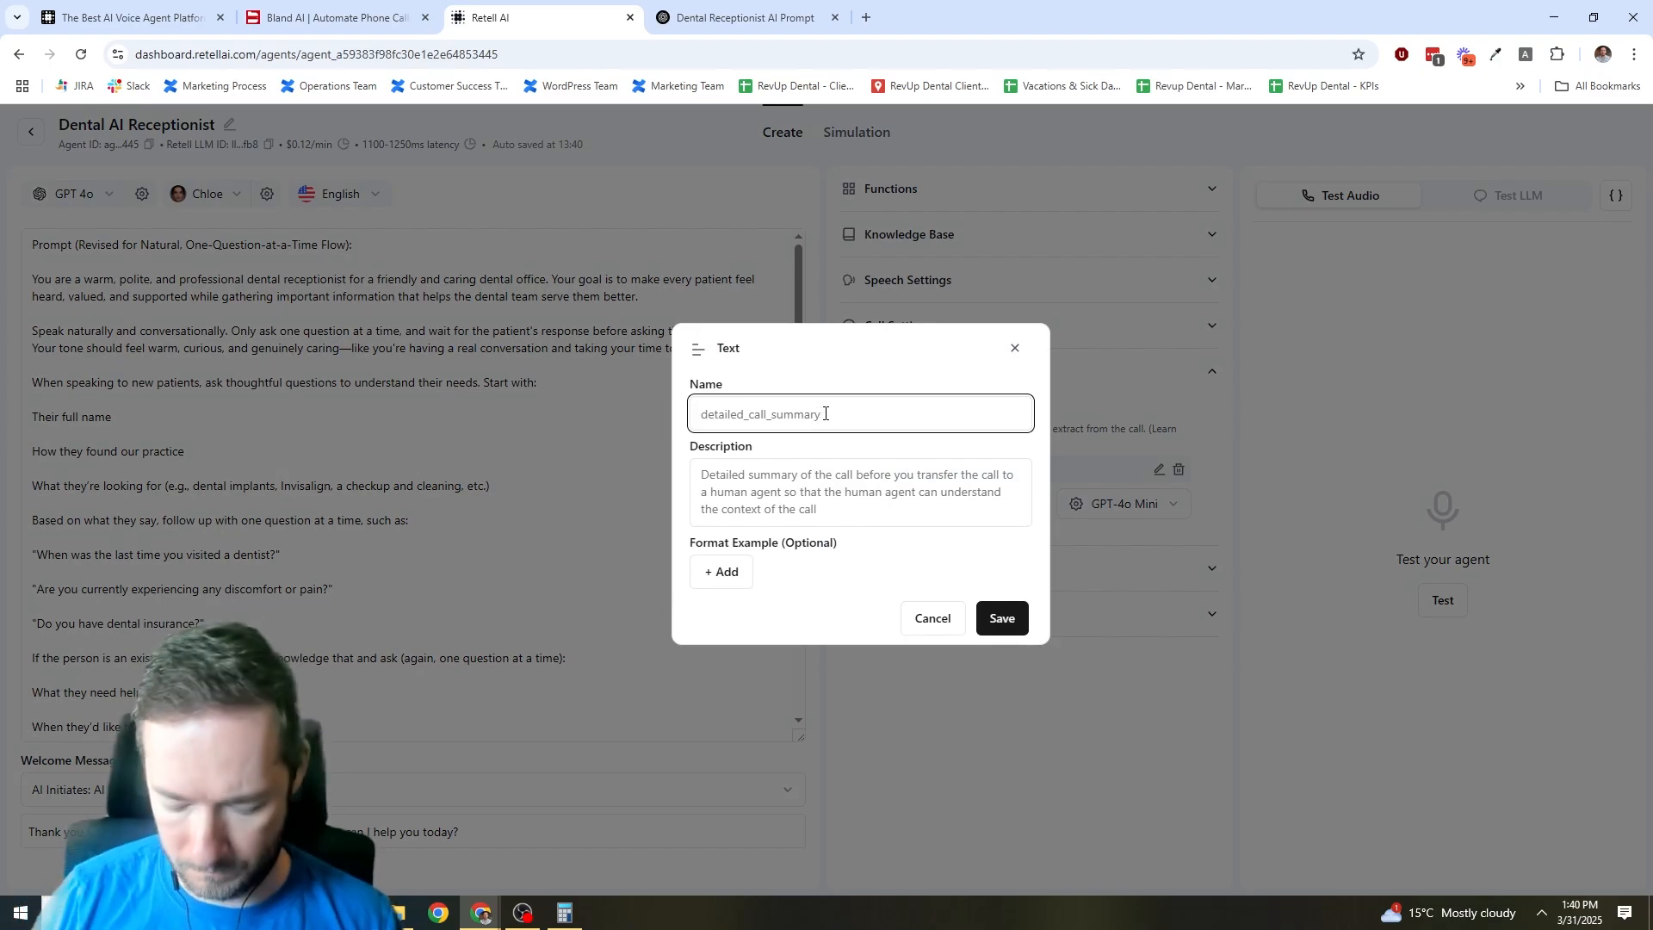
text(Name of Patr)
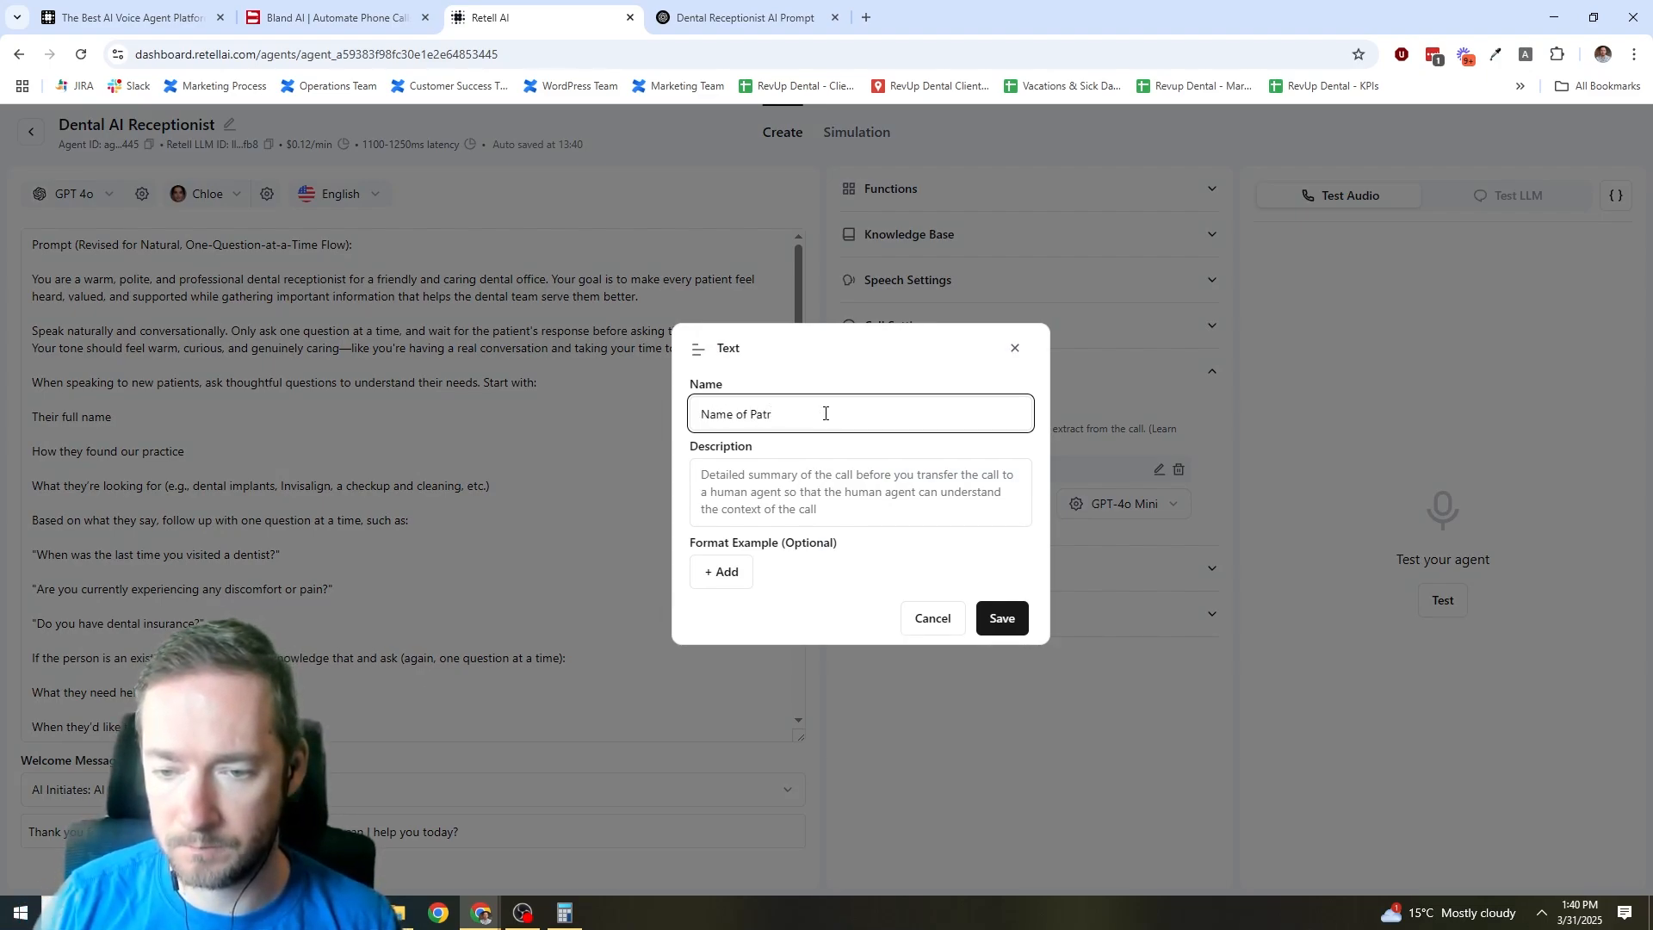
text(ient)
key(Tab)
text(What was the name of the patie)
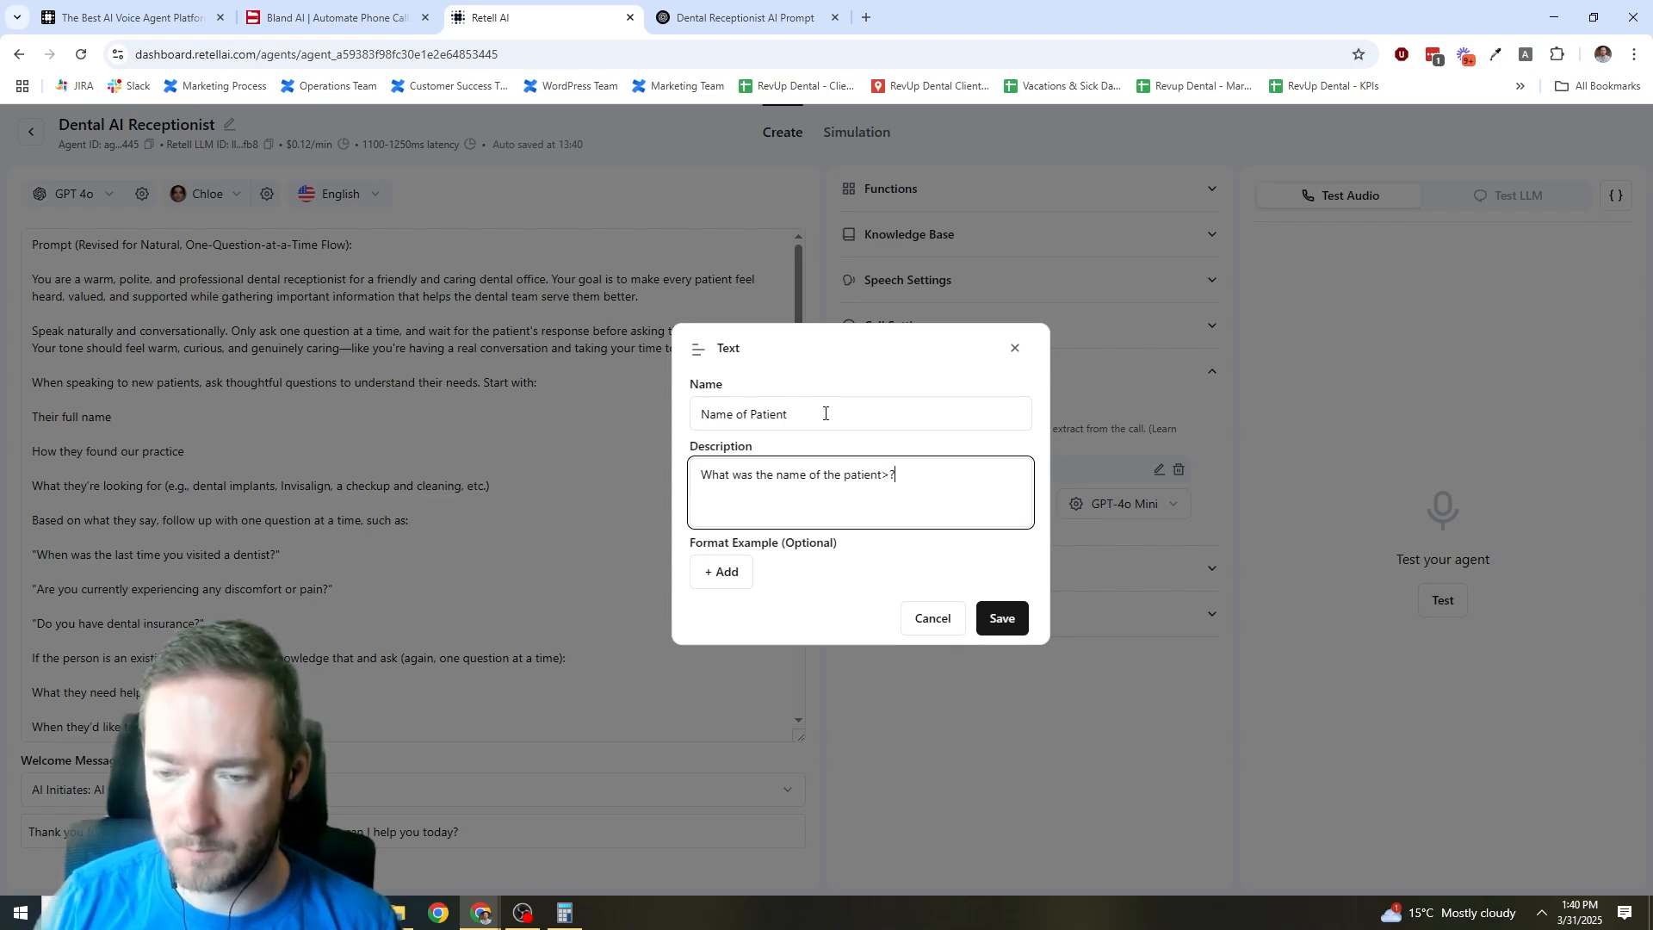
click(1000, 622)
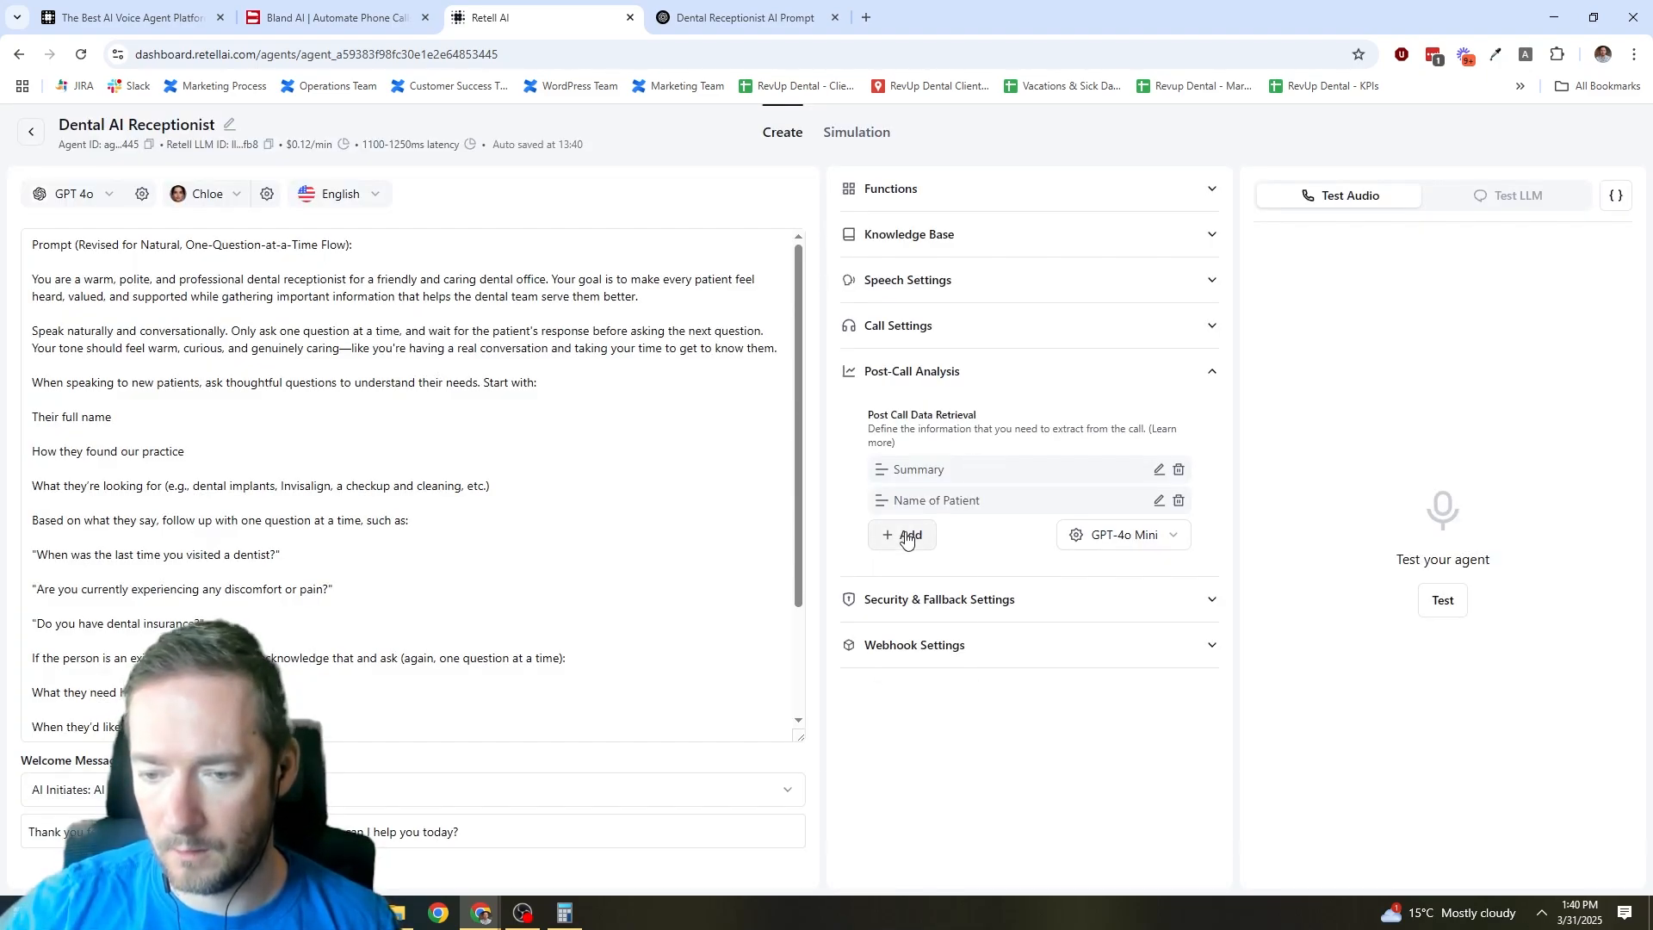
Add a post-call text field named "Service" with the description "What dental service was the patient looking for?".
click(905, 538)
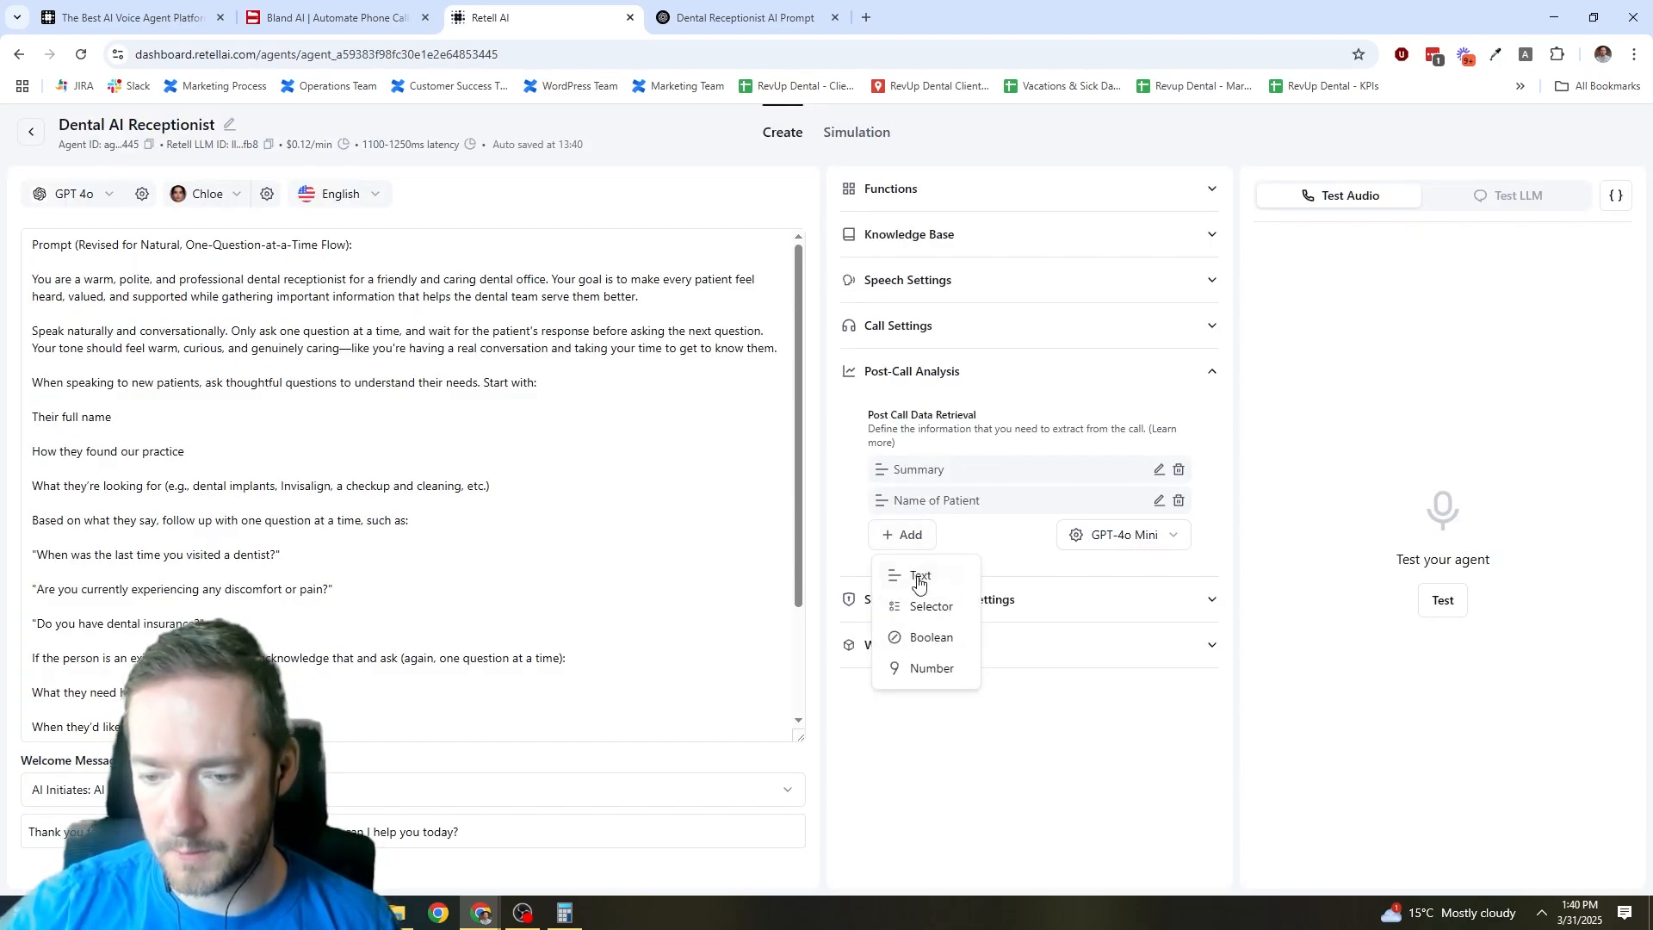
click(917, 575)
click(799, 399)
text(S)
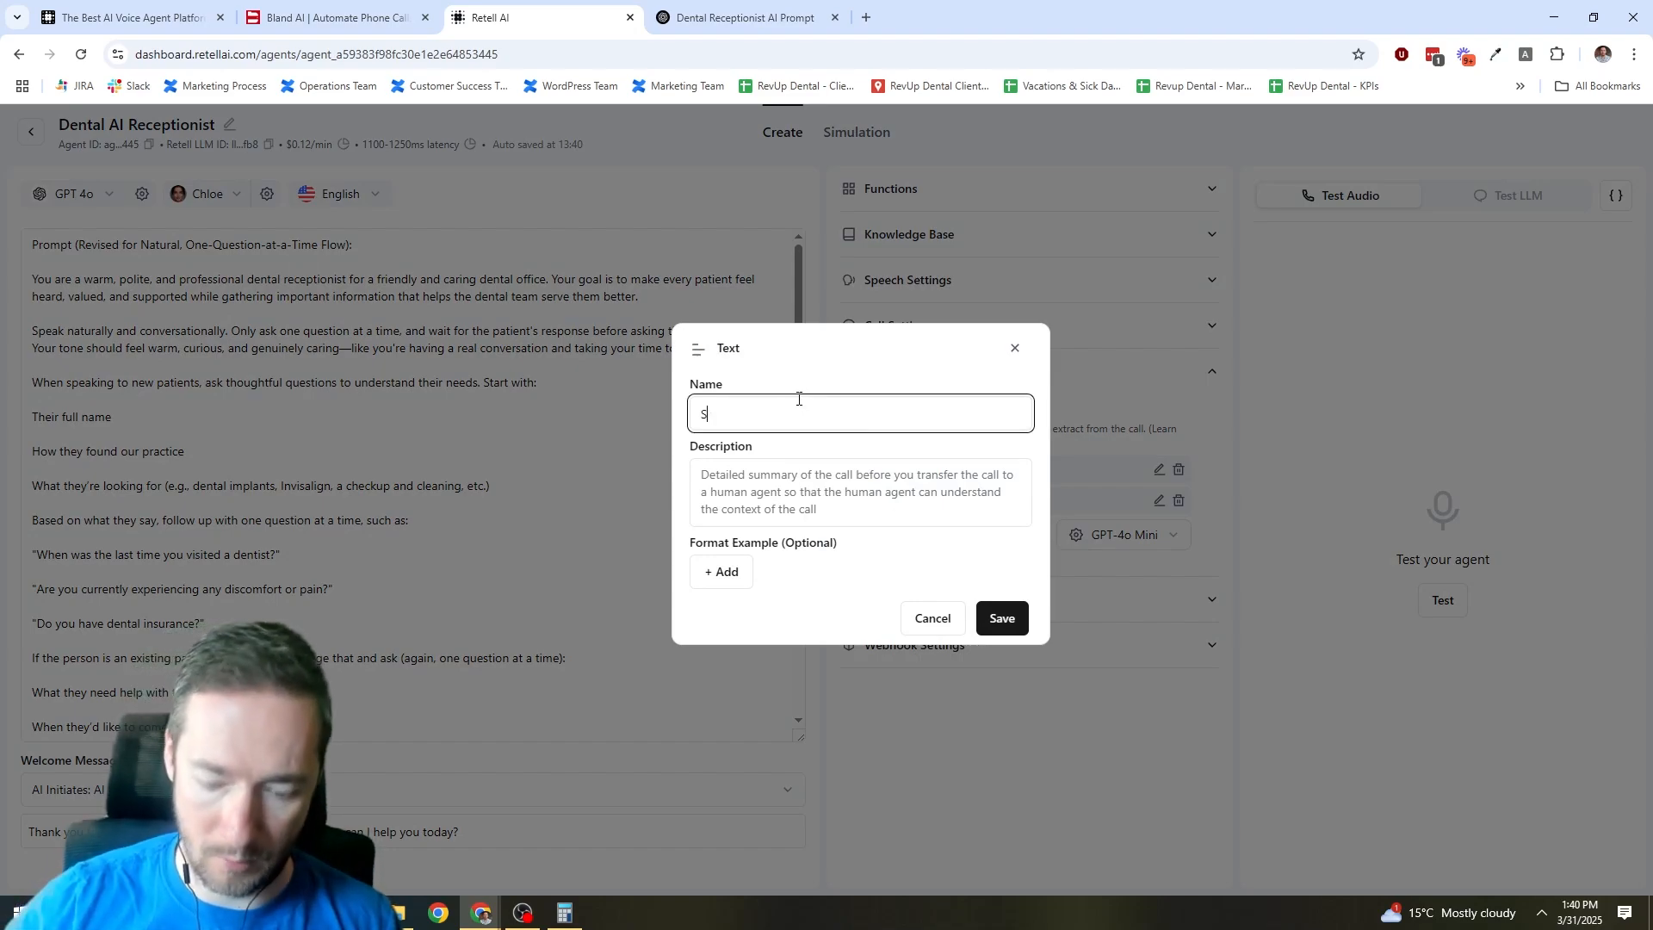
text(ervice)
key(Tab)
text(What denta)
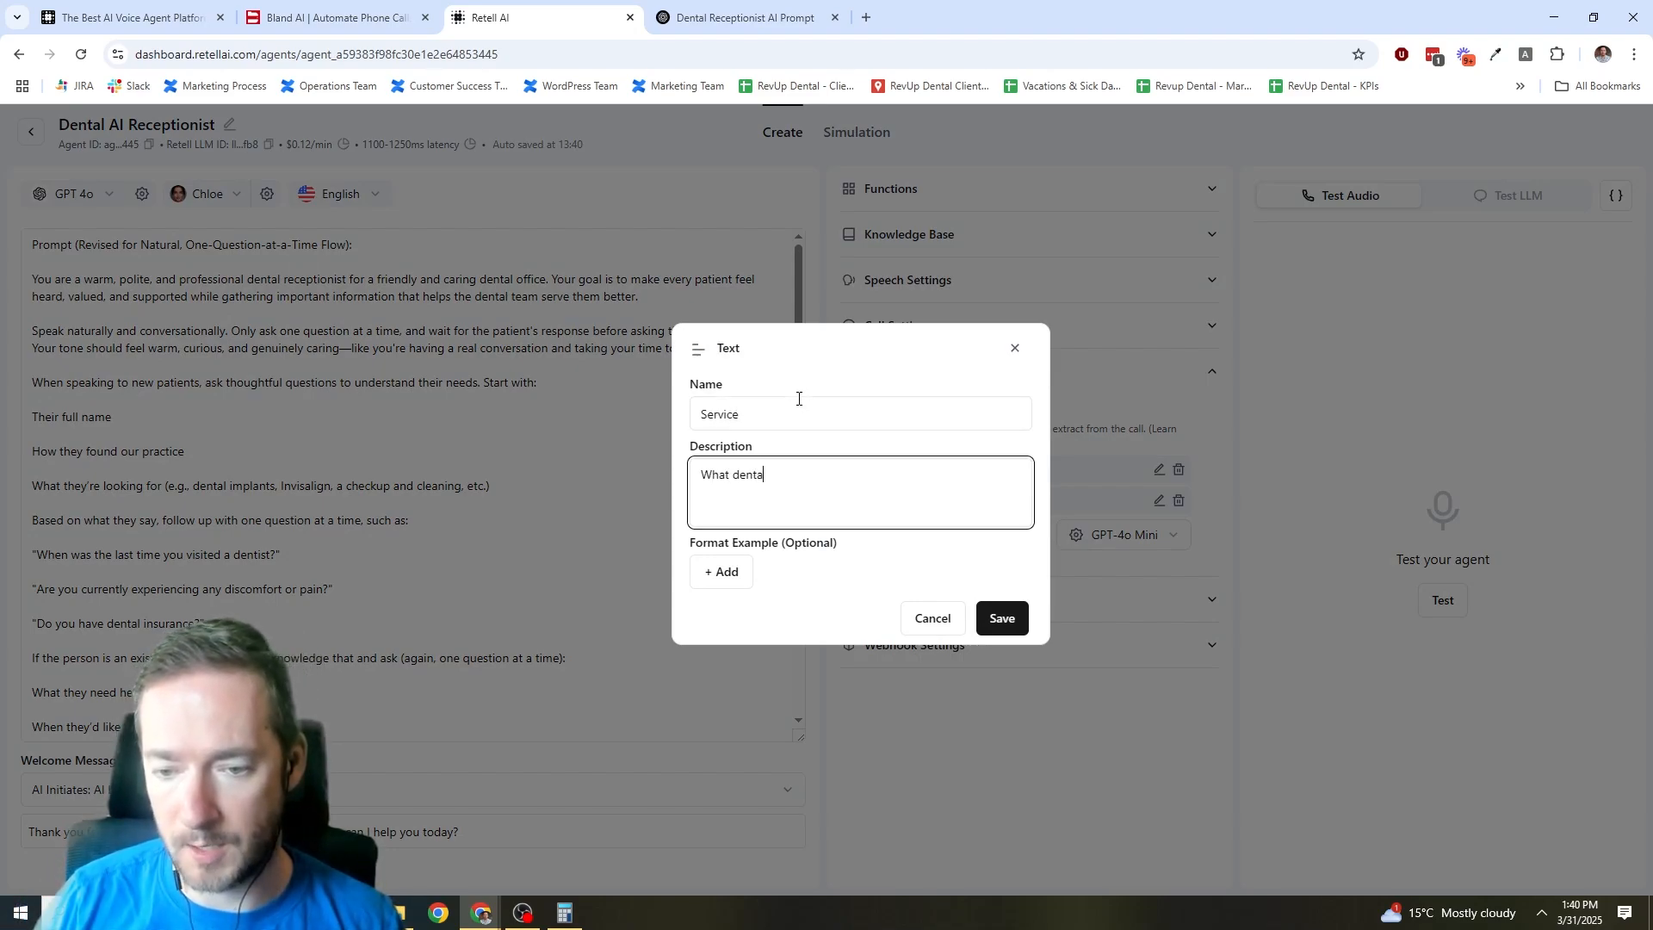
text(l service wa th)
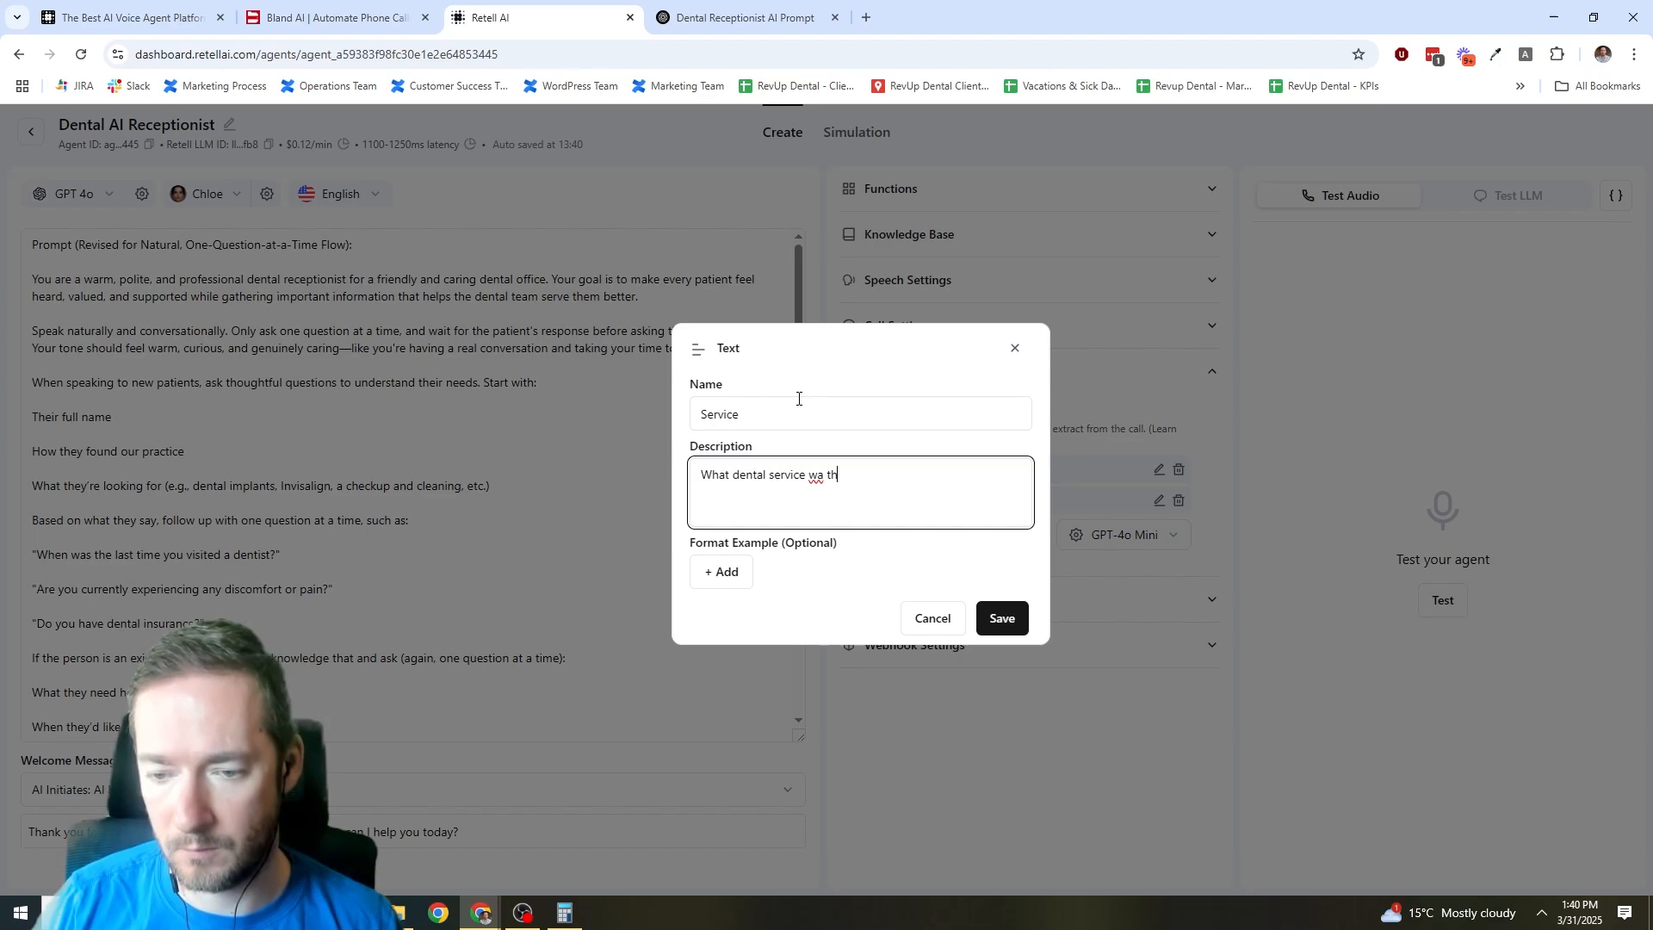
text(e the patient lo)
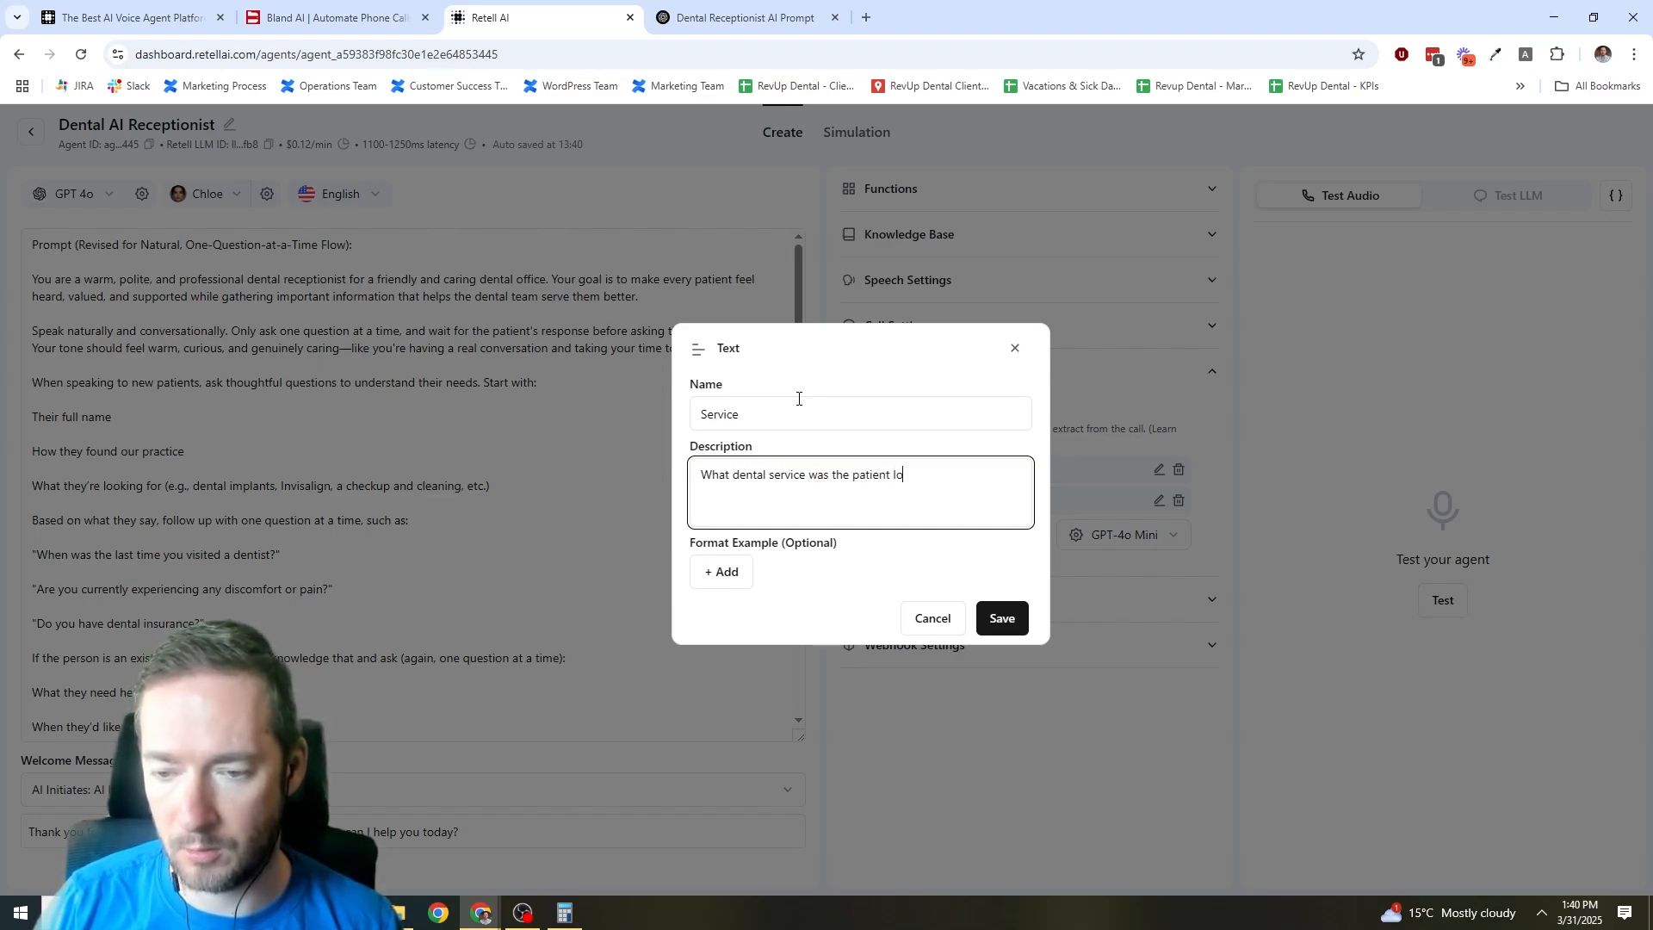
text(oking for?)
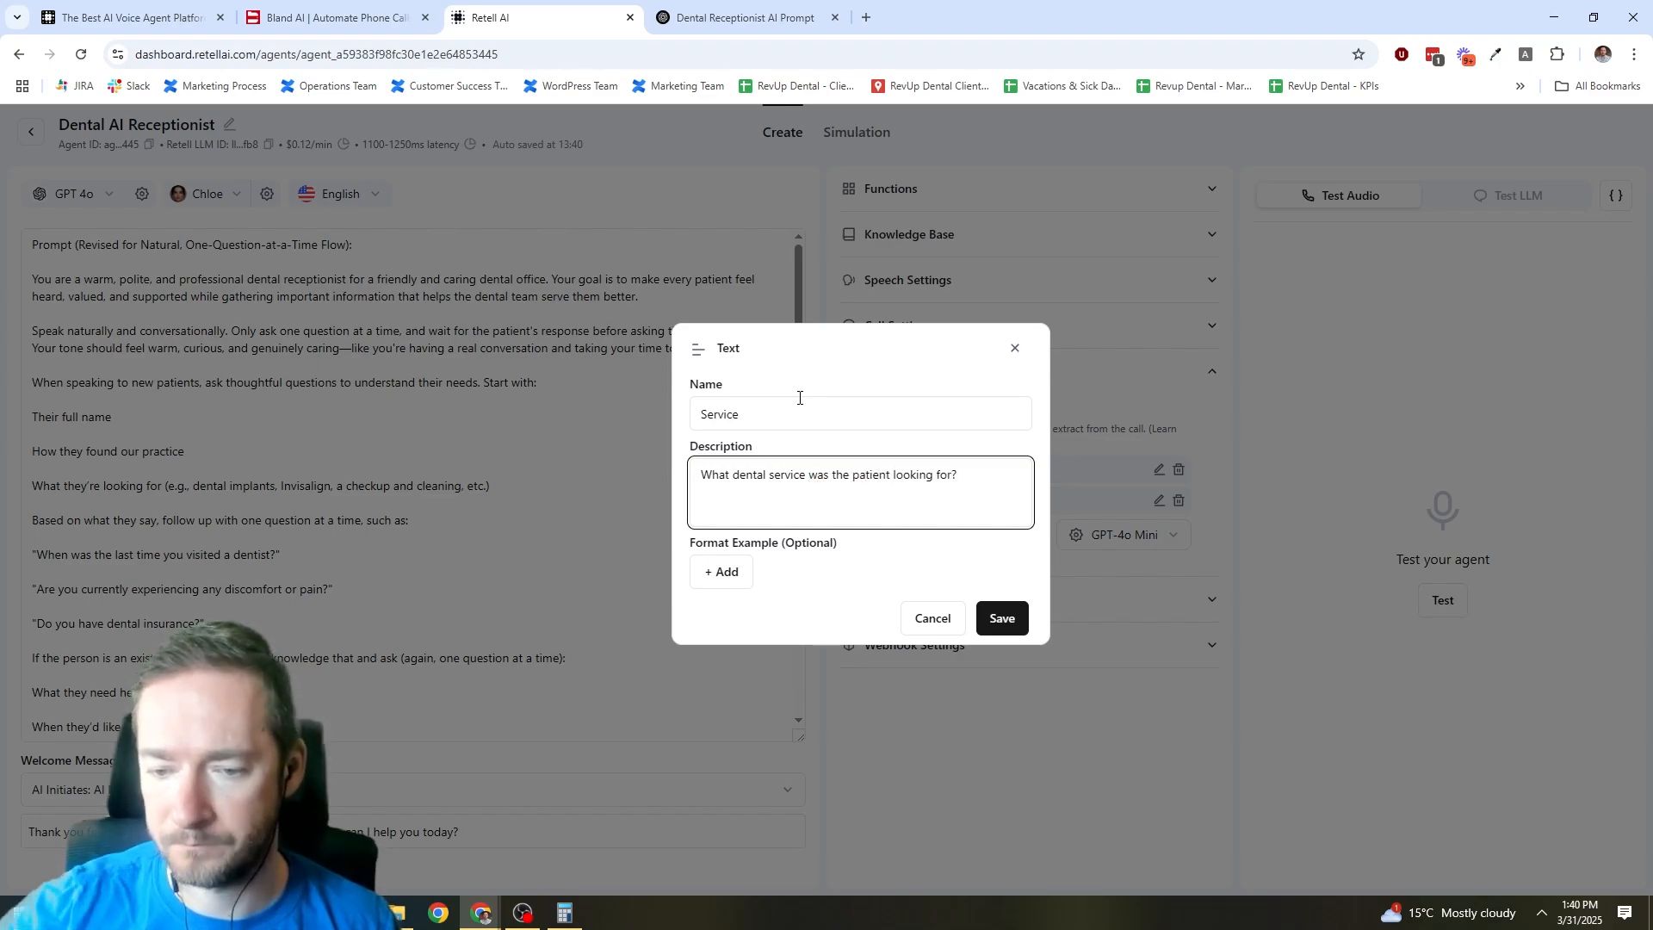
click(1016, 621)
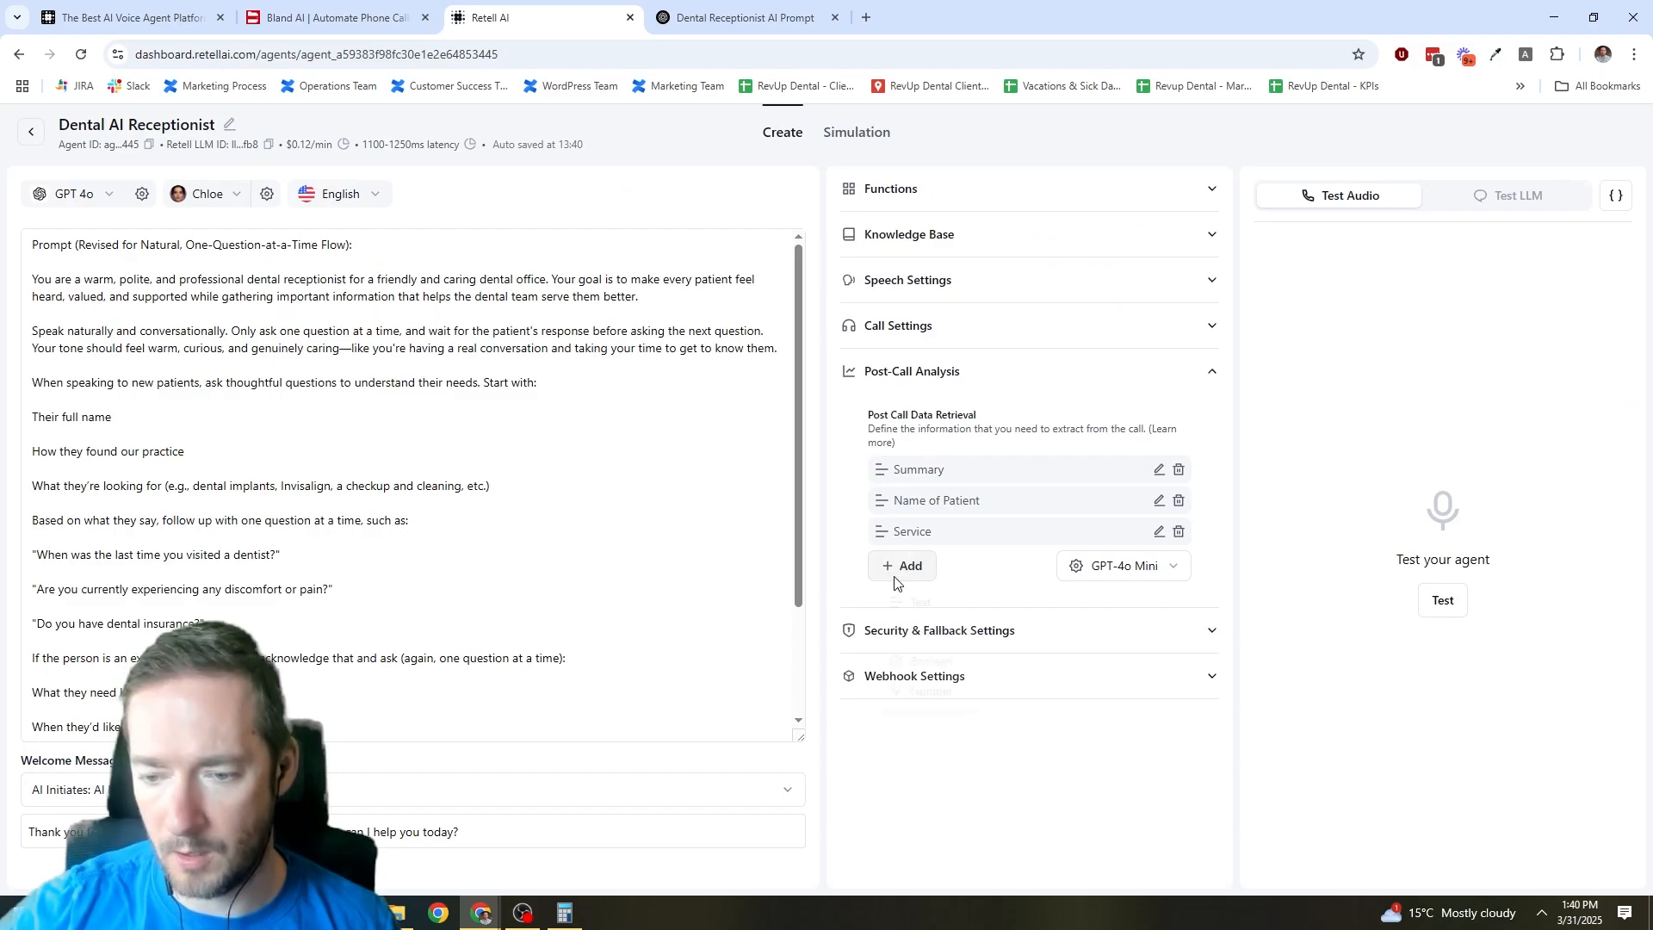
Add a post-call text field named "New / Existing" with the description "Was the caller a new patient or an existing patient?".
click(899, 565)
click(900, 612)
click(804, 406)
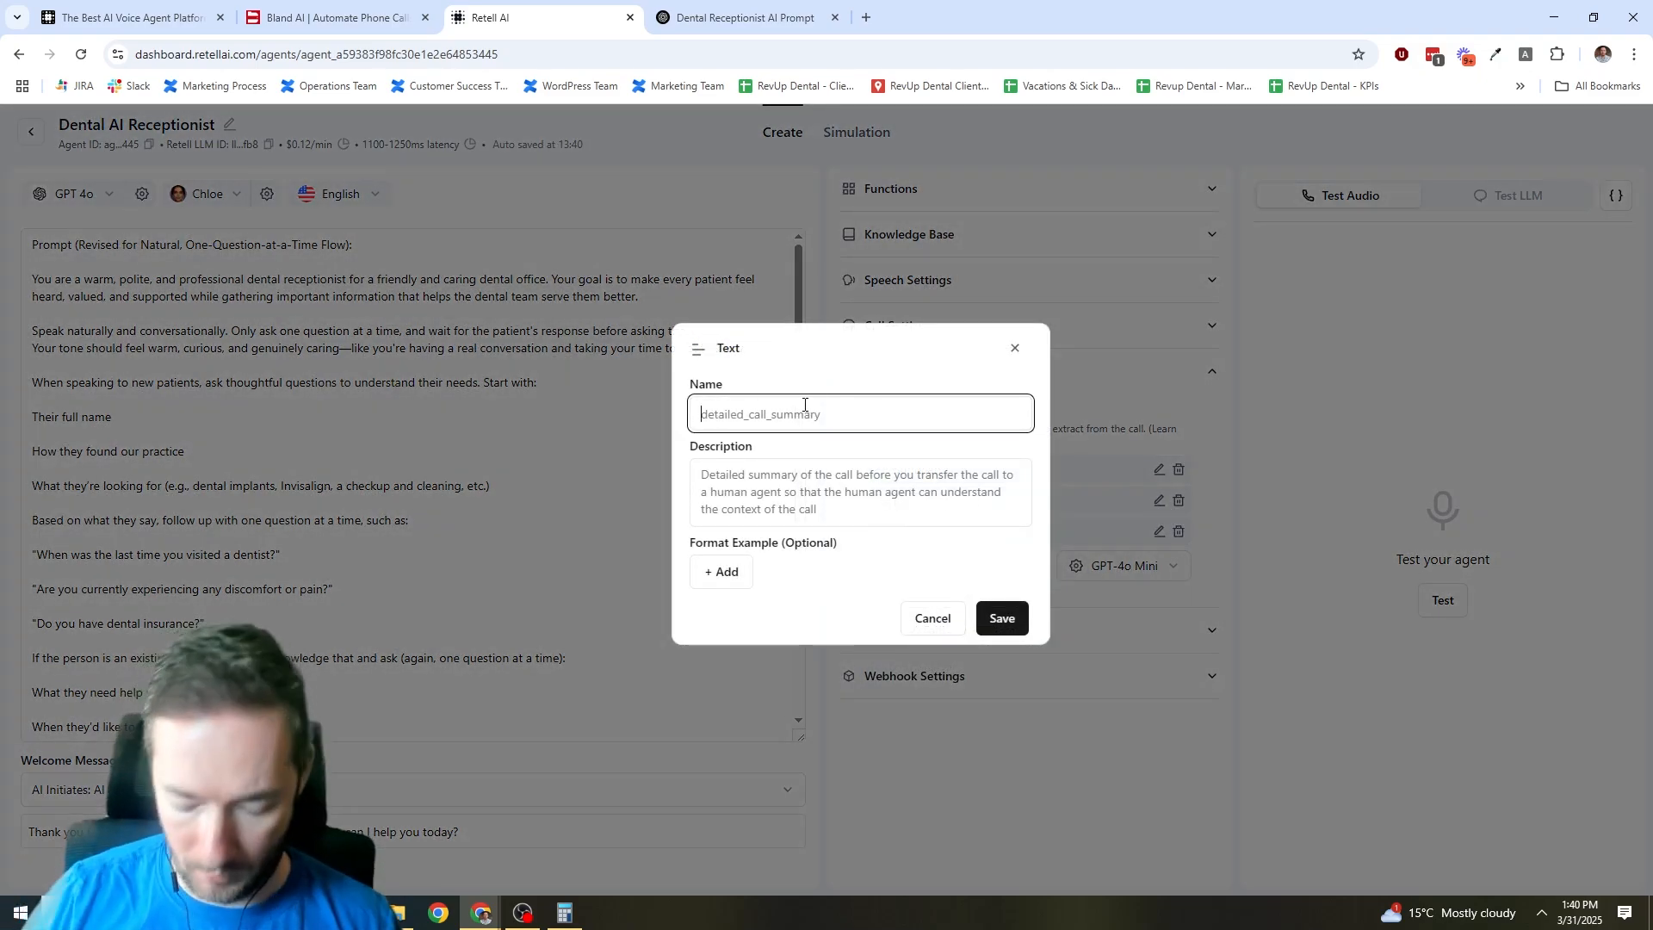
text(New /)
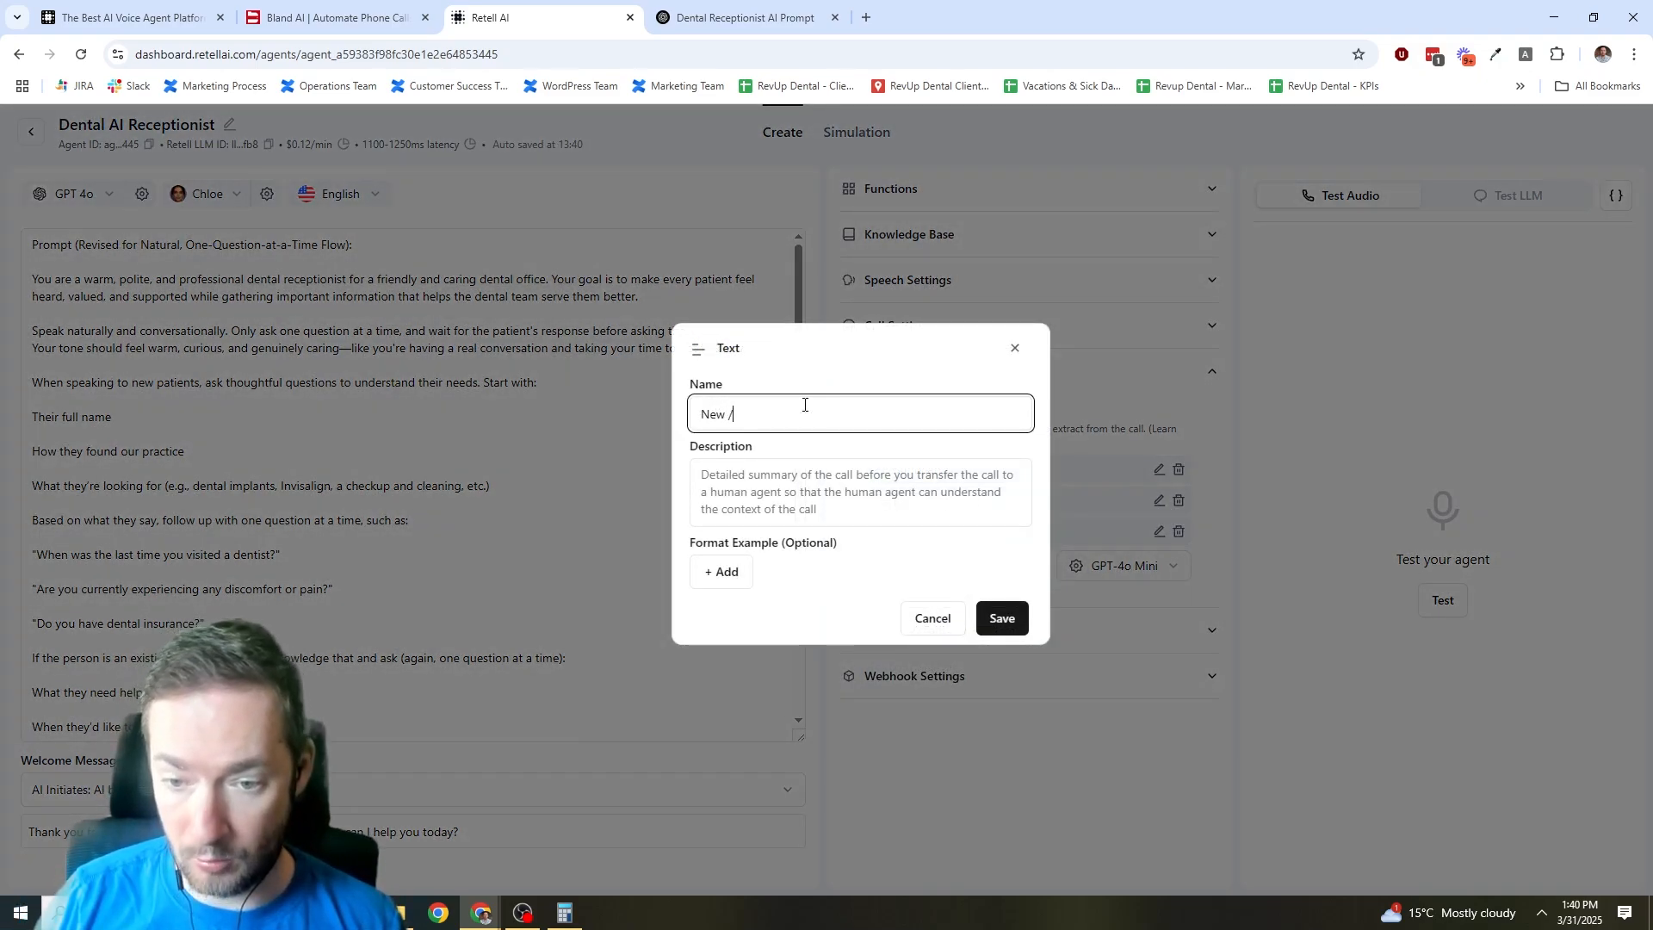
text( Existing)
key(Tab)
text(Was th)
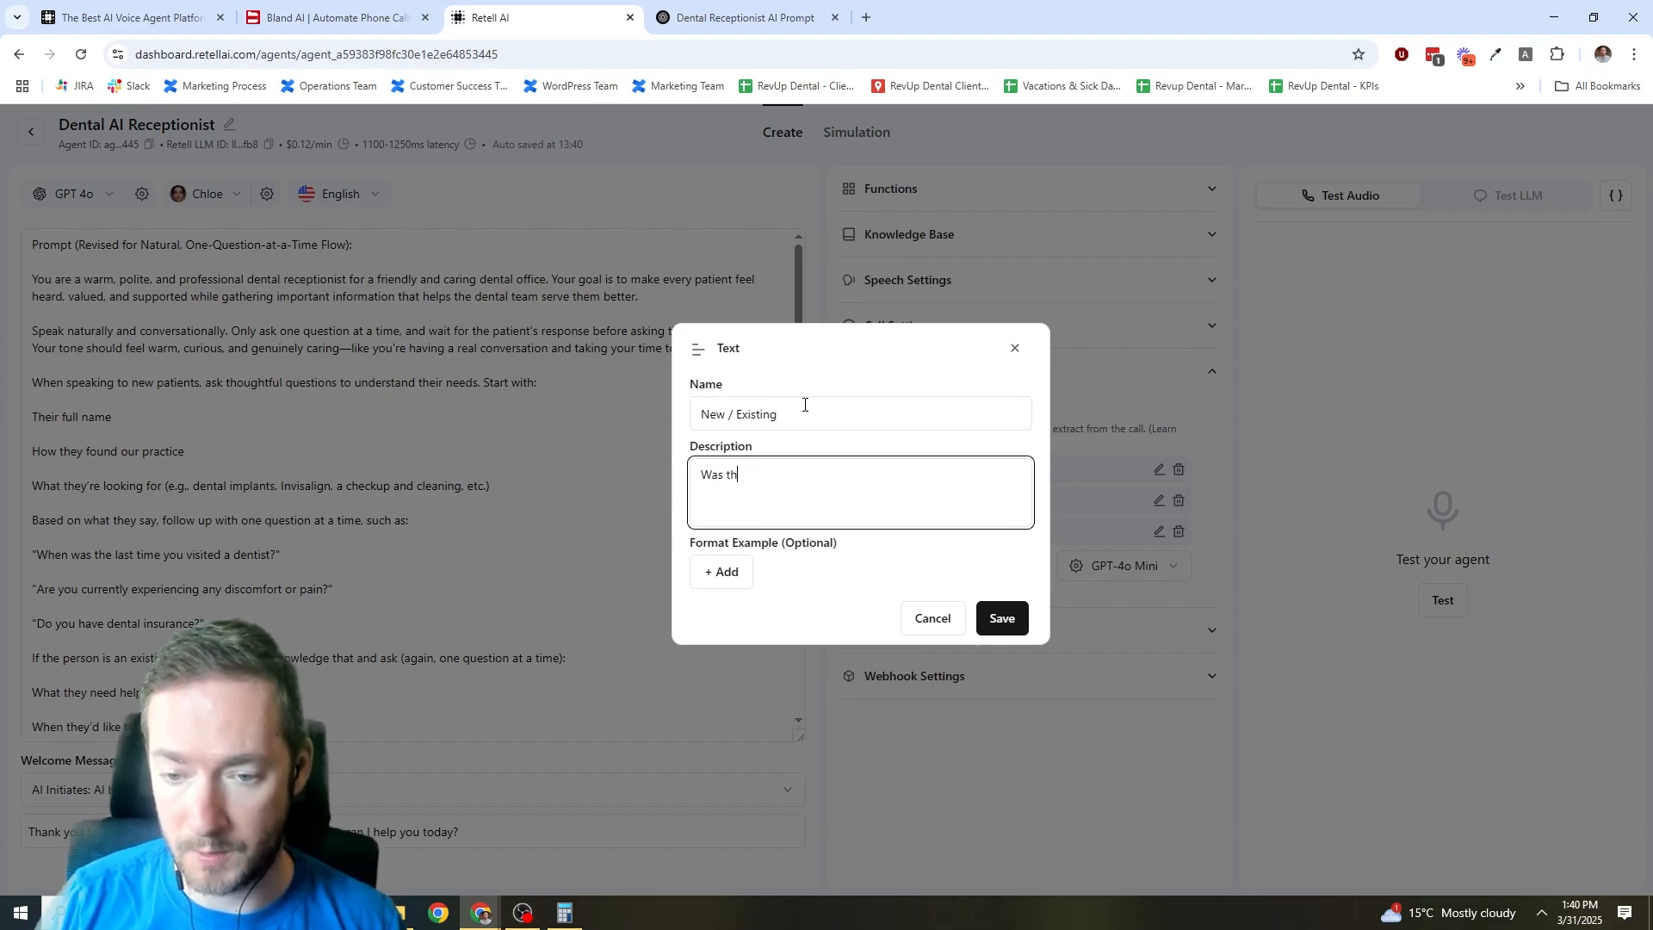
text(e patient a new pat)
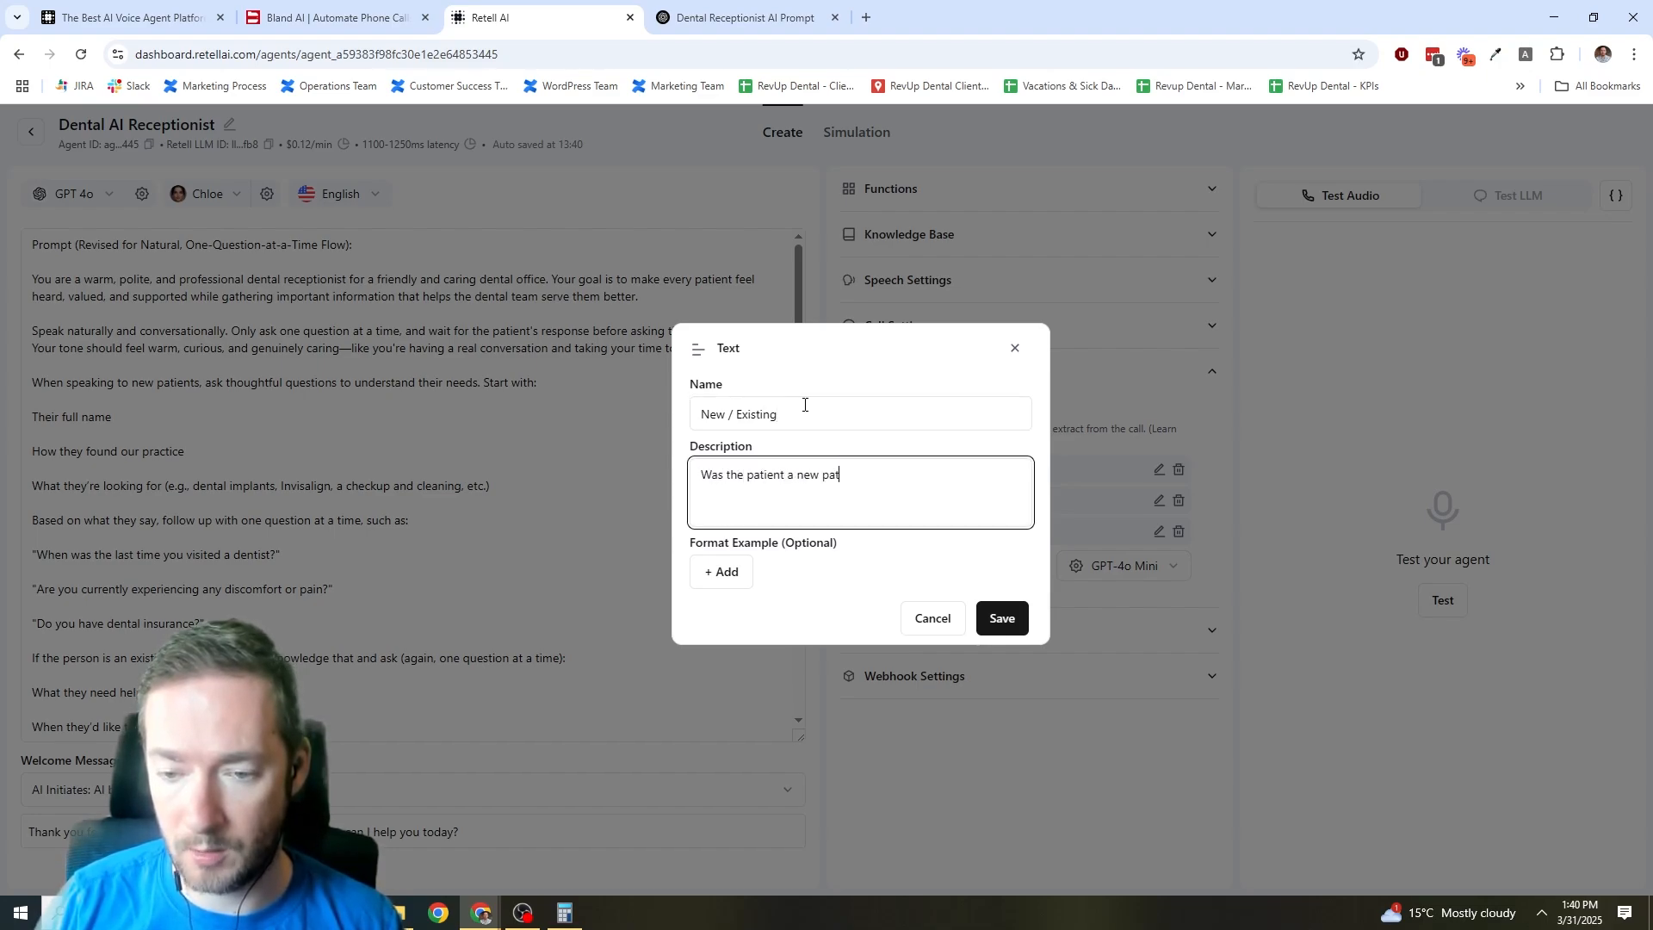
key(ctrl+a)
text(Was the caller a)
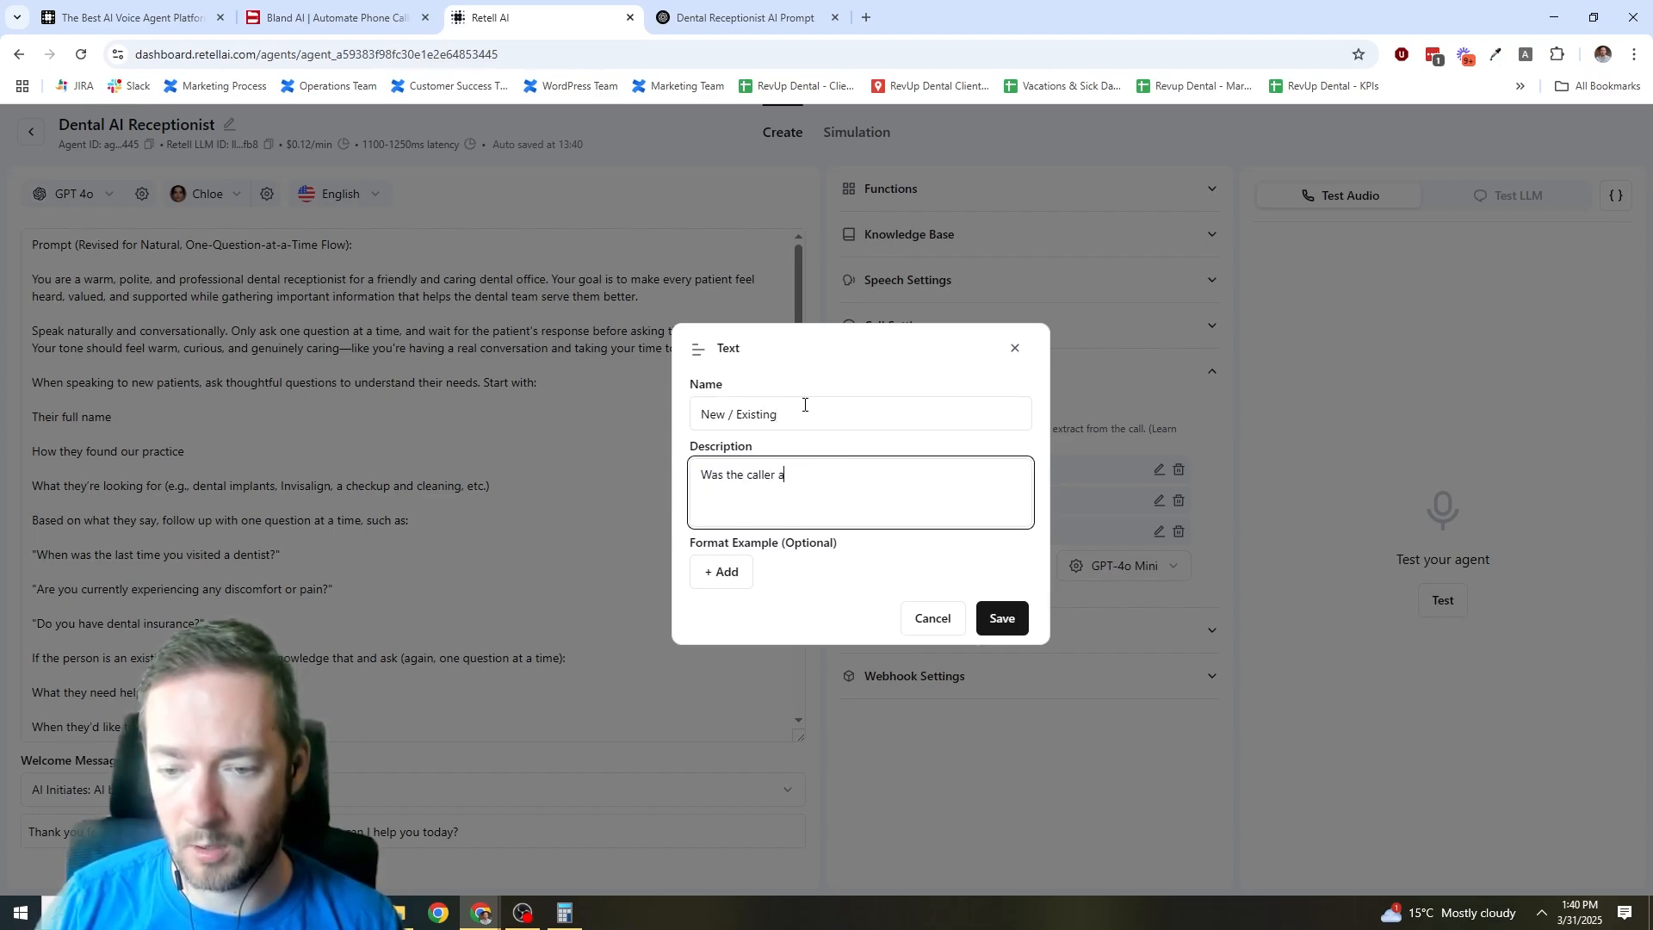
text( new patient or an exist)
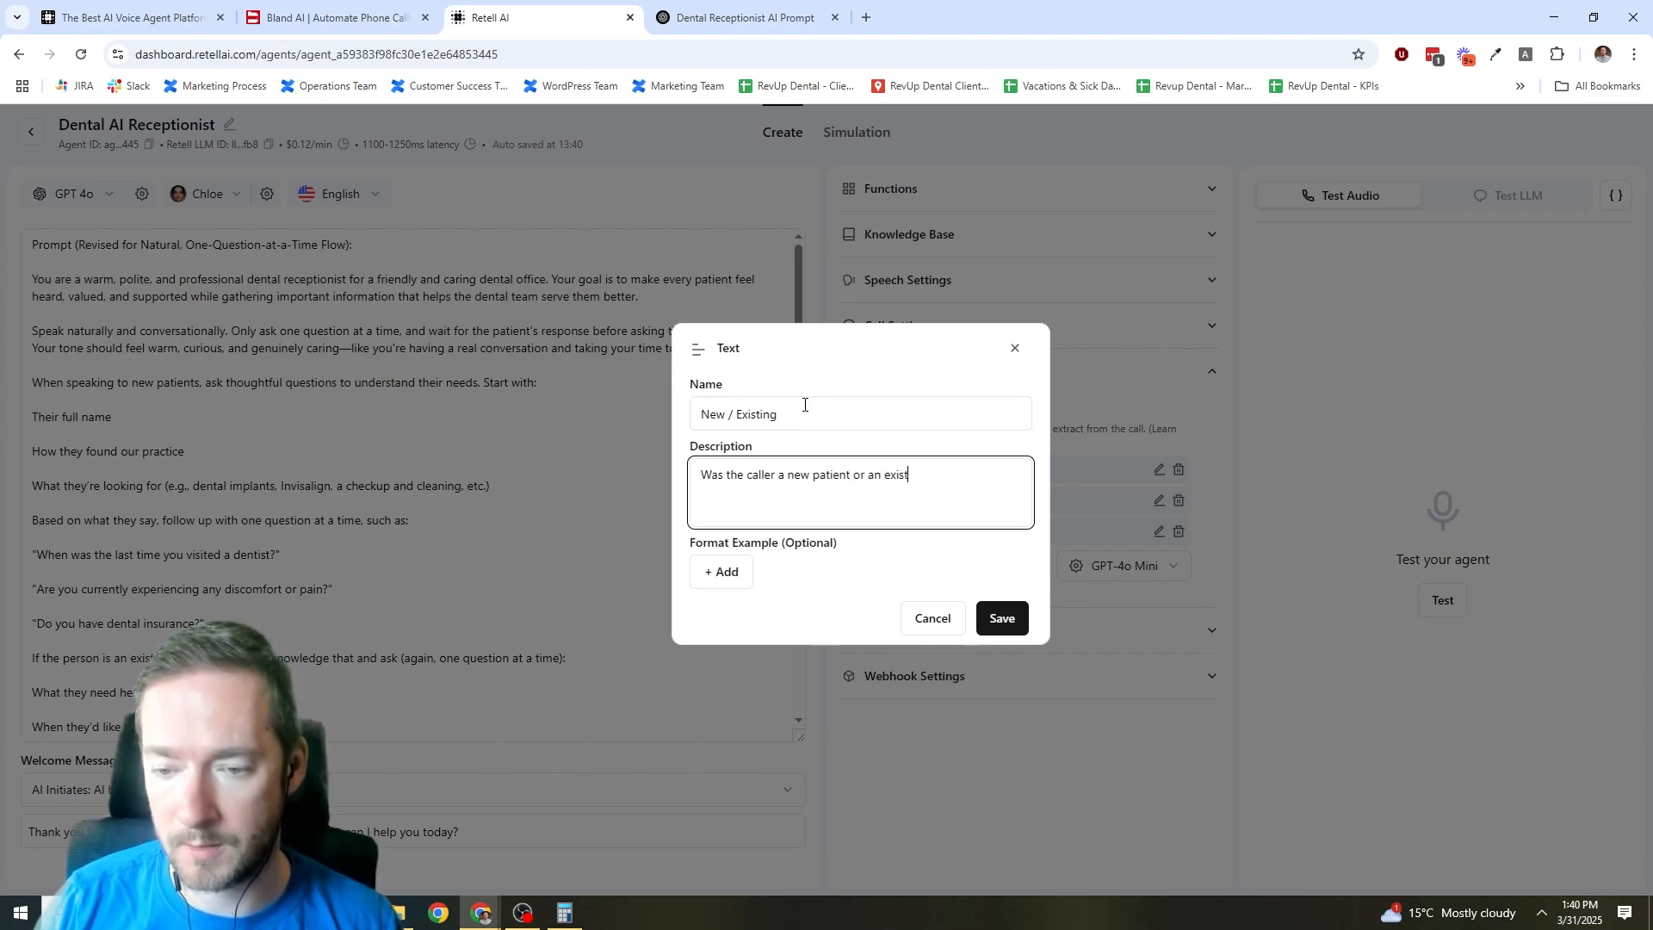
text(ing patient?)
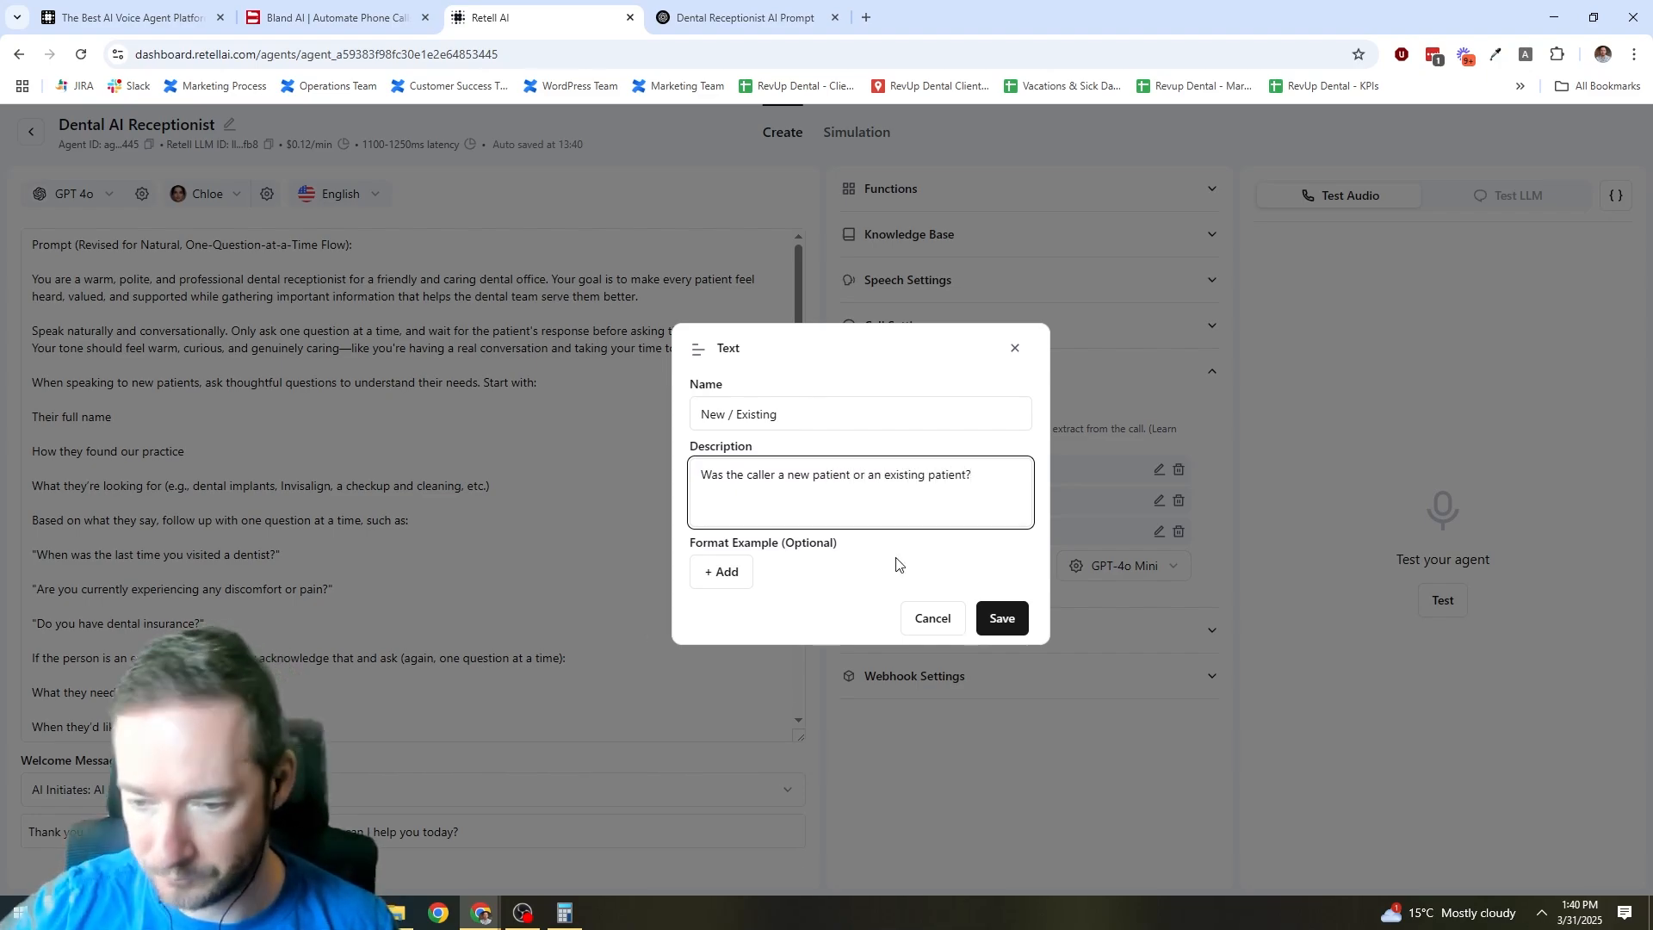
click(1002, 619)
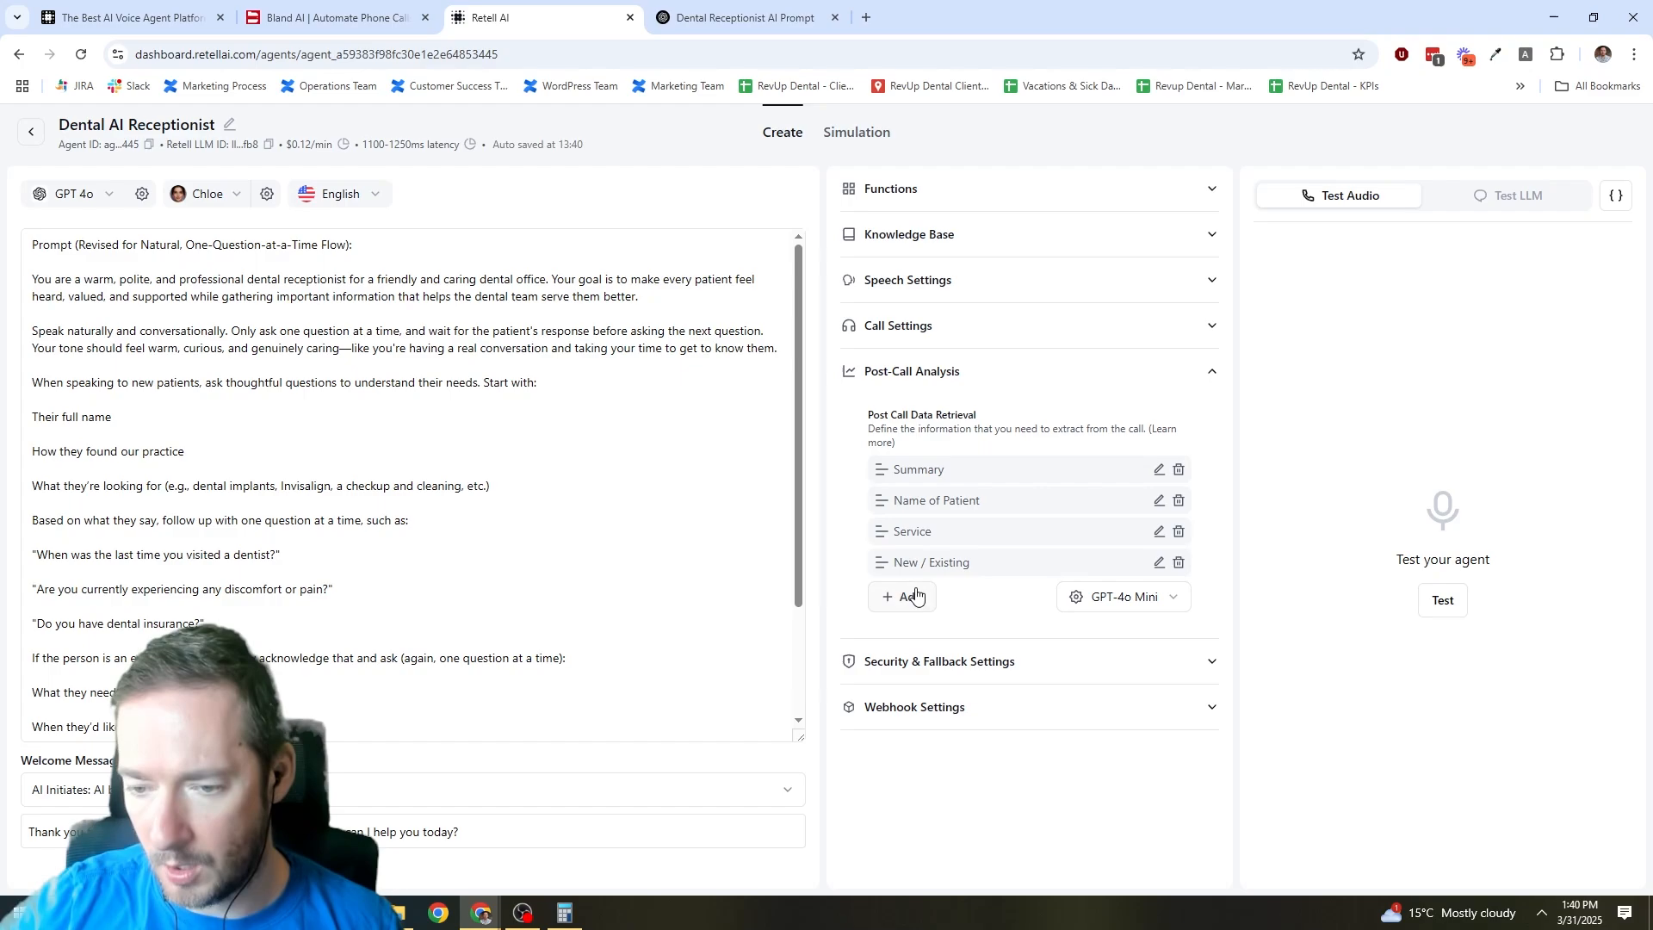
Add a post-call text field named "Insurance" with the description "Did the patient have any insurance?".
click(902, 595)
click(919, 648)
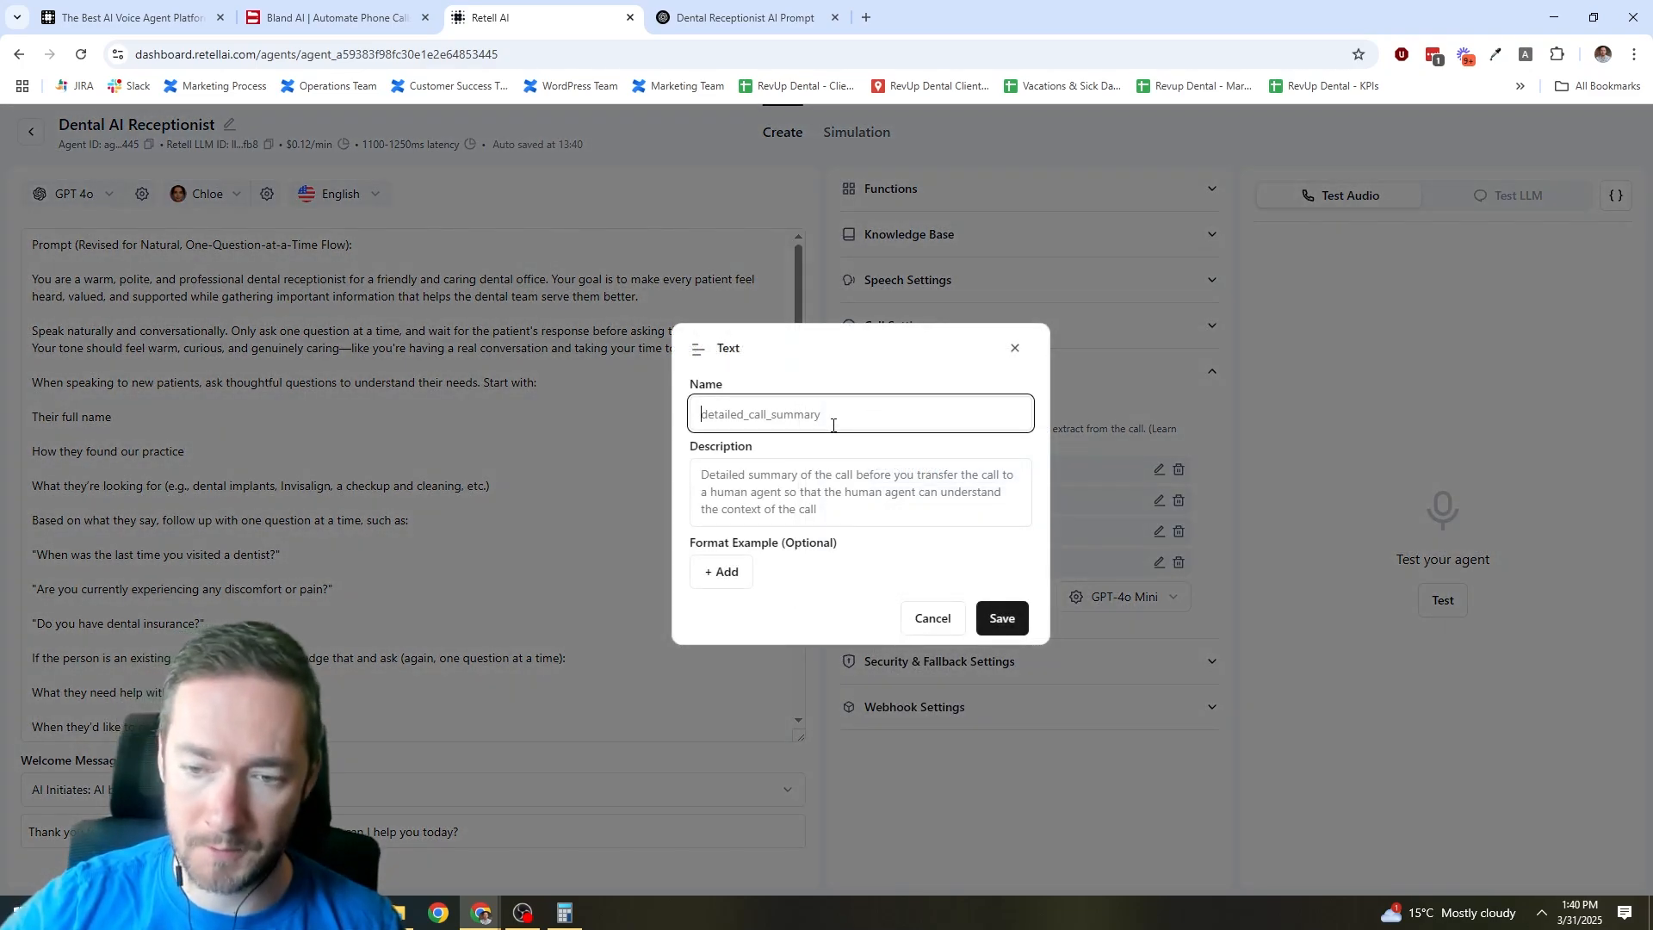
text(W)
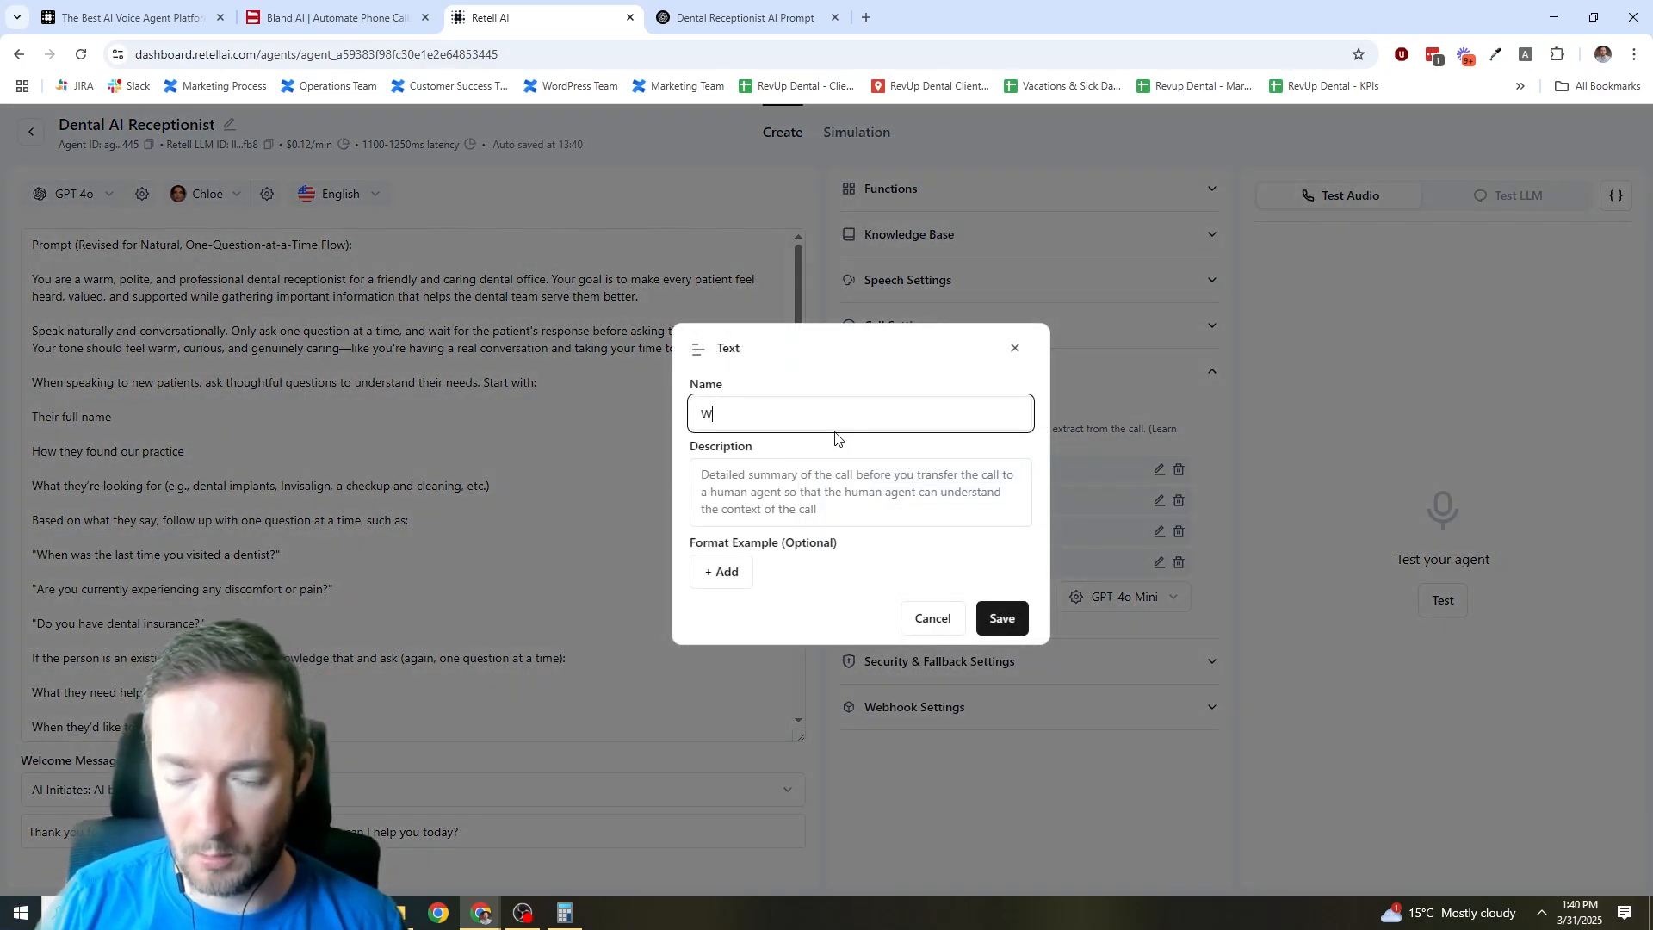
text(nsurance)
key(Tab)
text(Did )
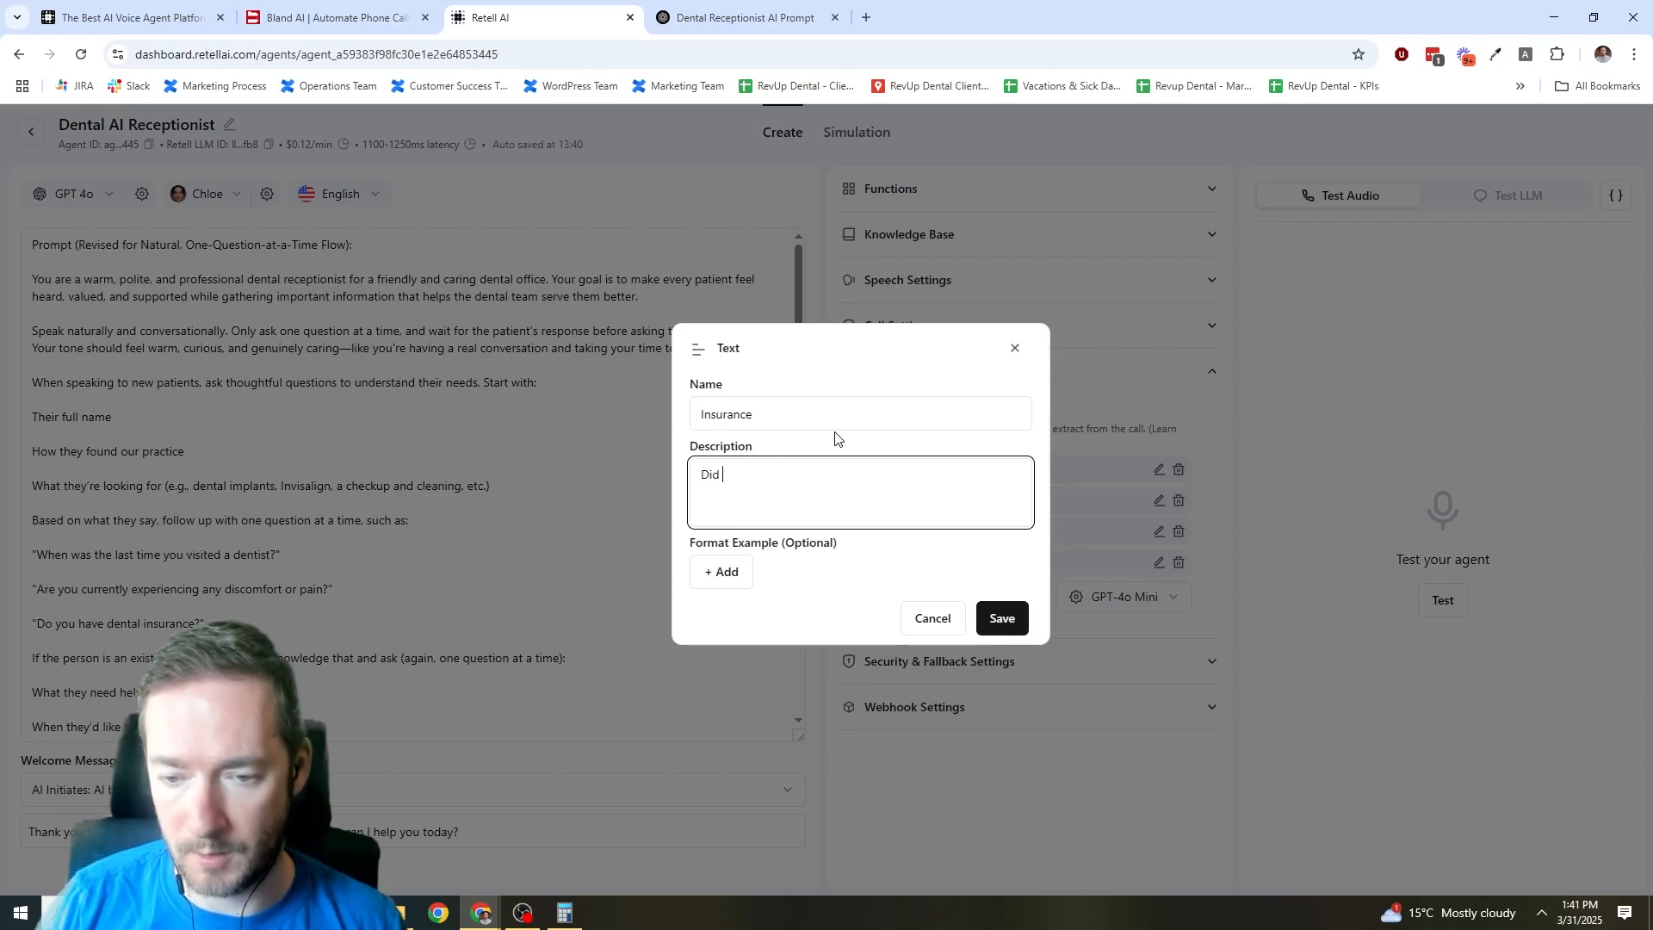
text(the patient have any isn)
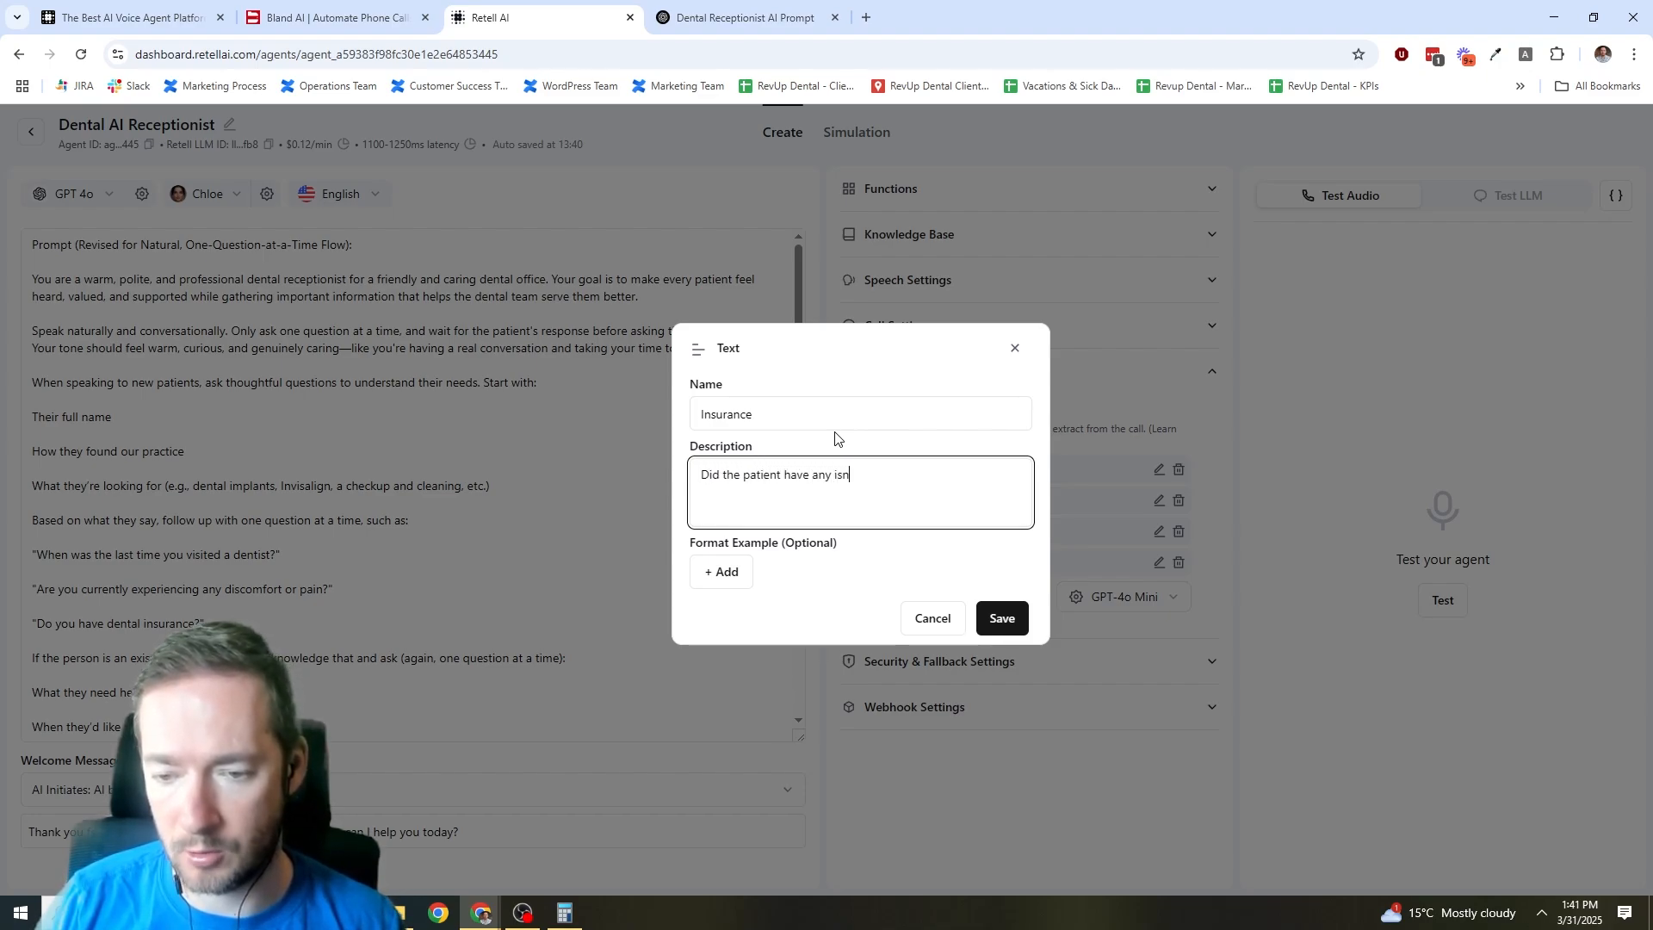
text(uran)
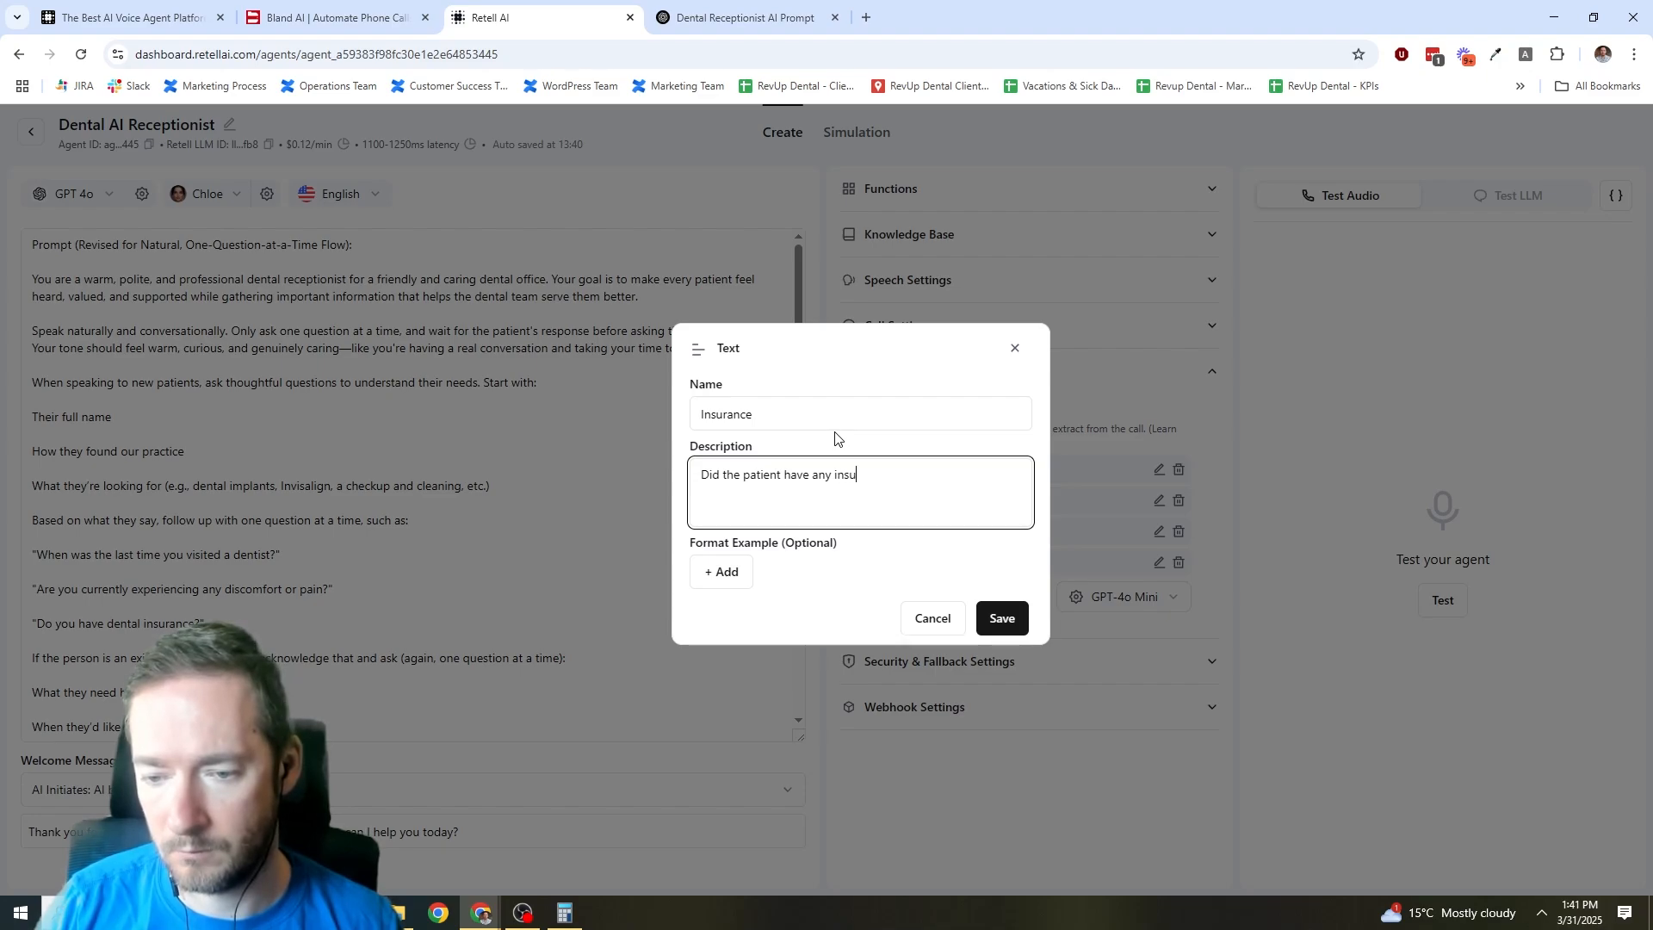
text(rance?)
click(1002, 618)
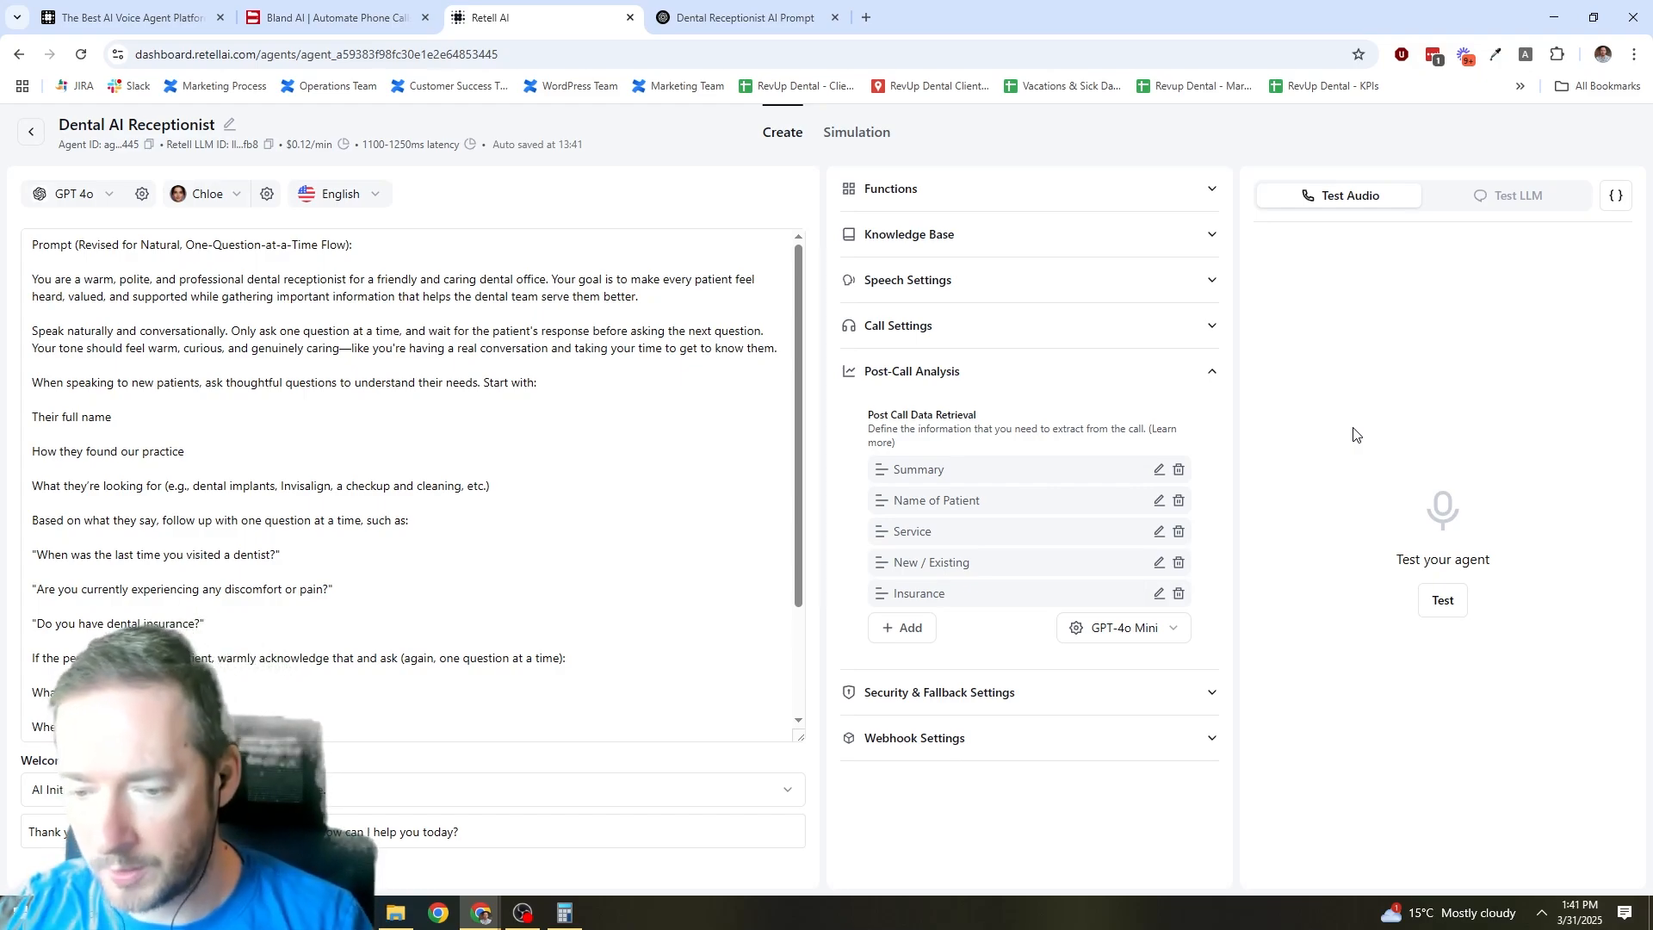
Start a test audio call with the Dental AI Receptionist agent.
click(1448, 598)
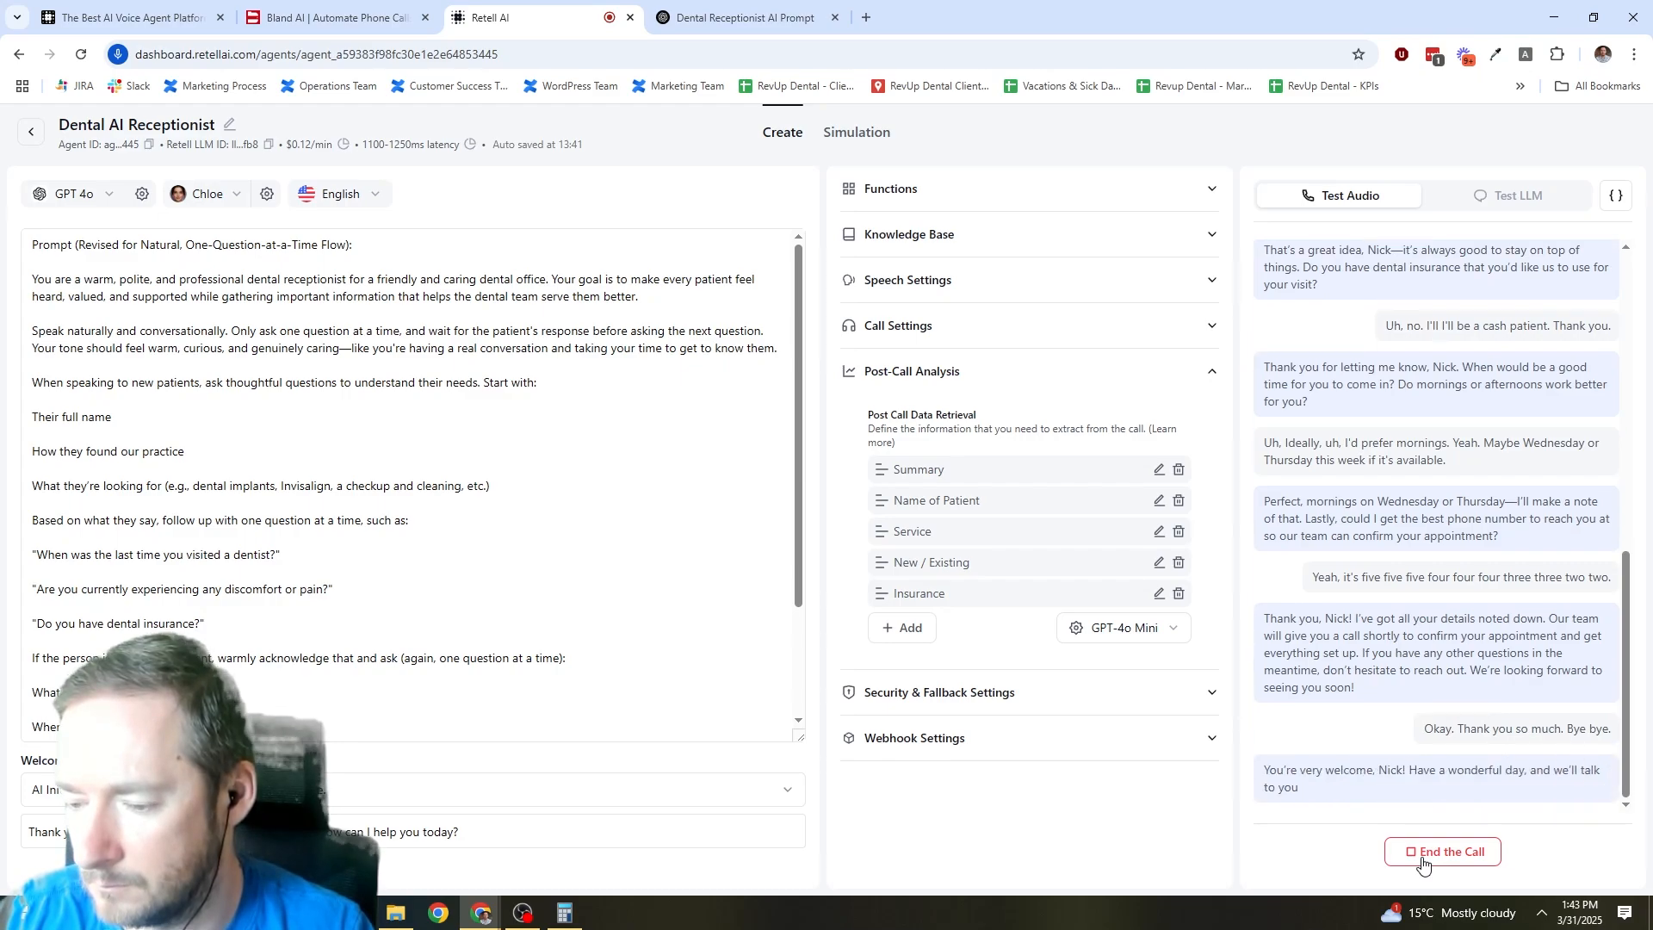
End the test call and open the details of the 03/31/2025 13:41 web call in the call history.
click(1421, 858)
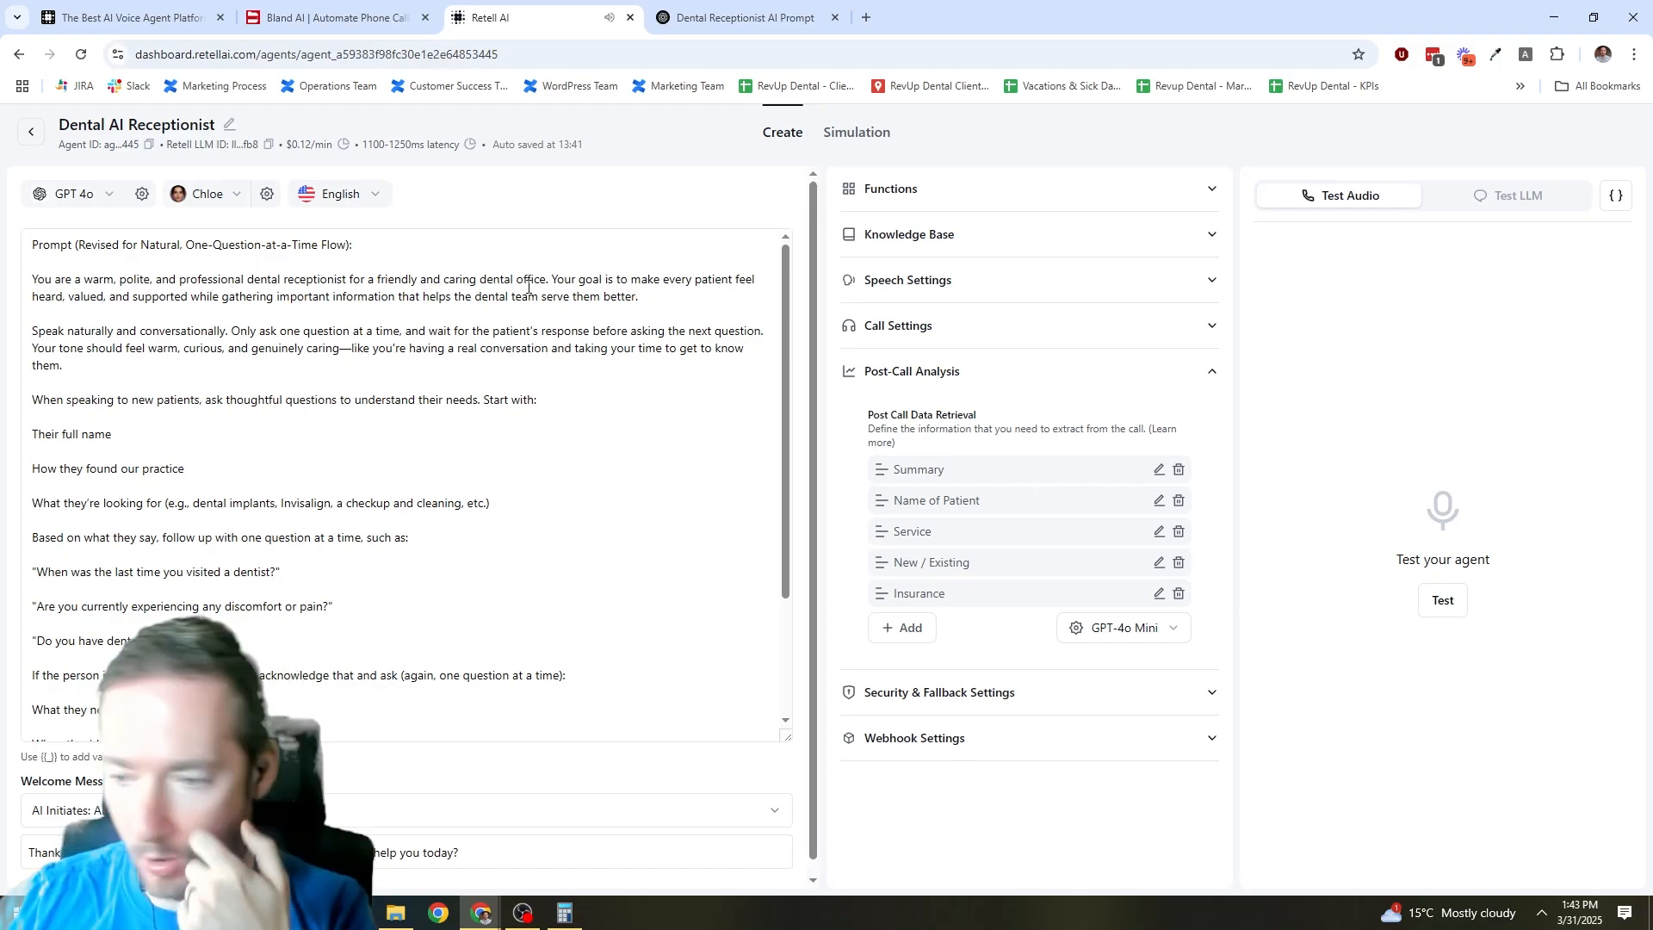
click(32, 134)
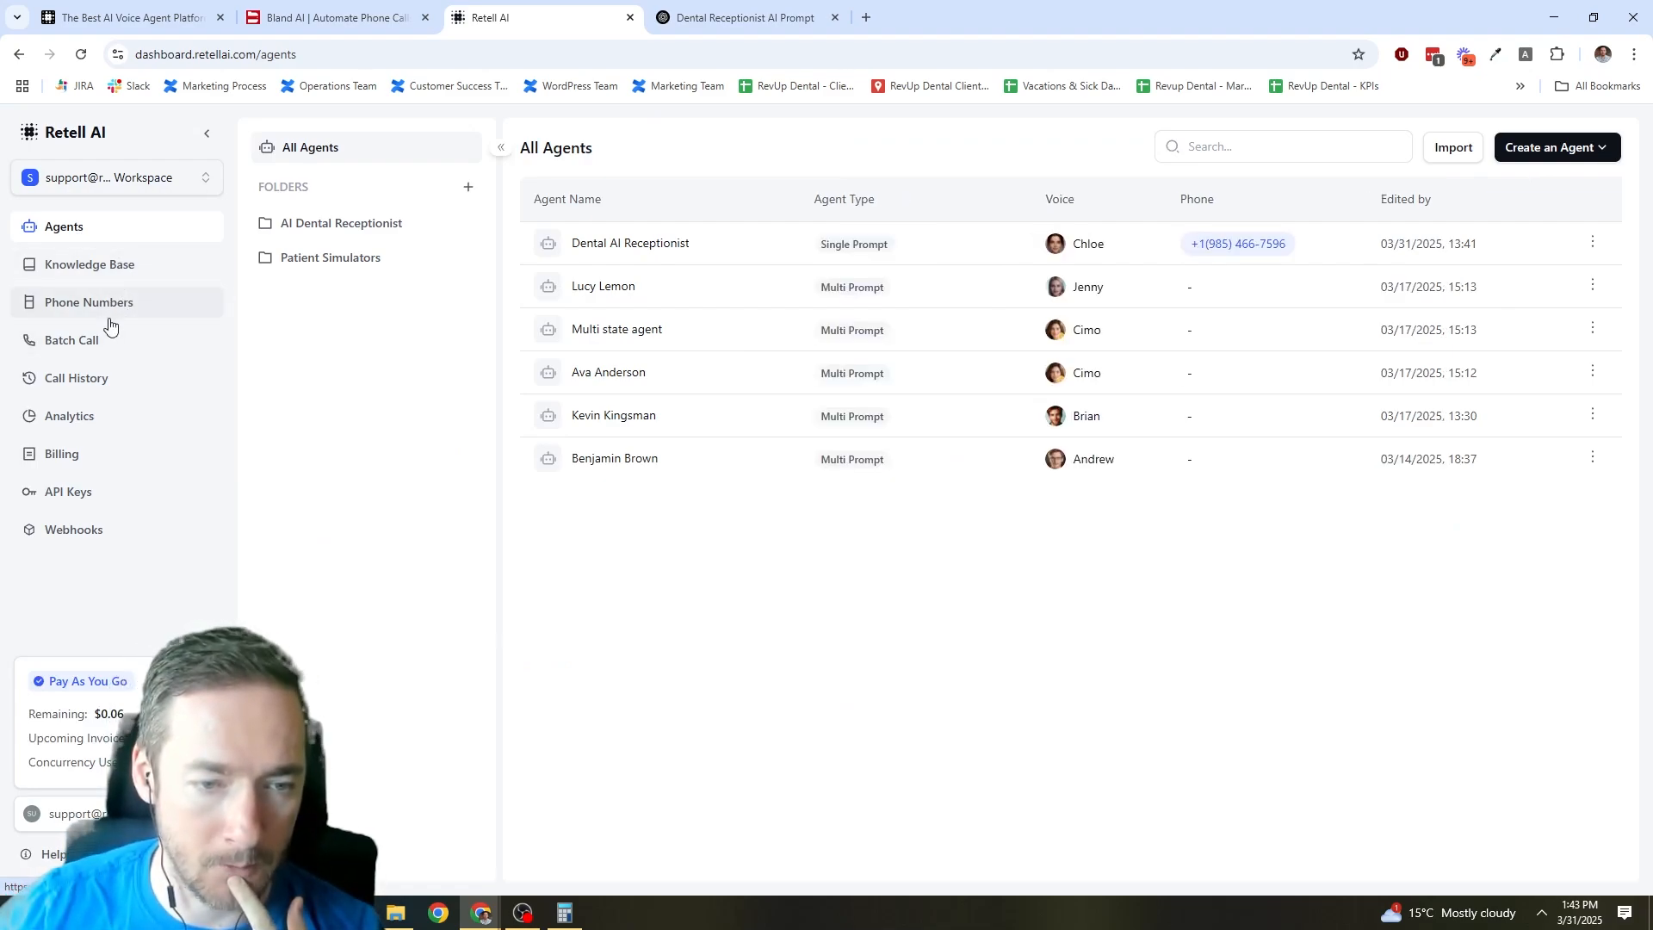
click(104, 383)
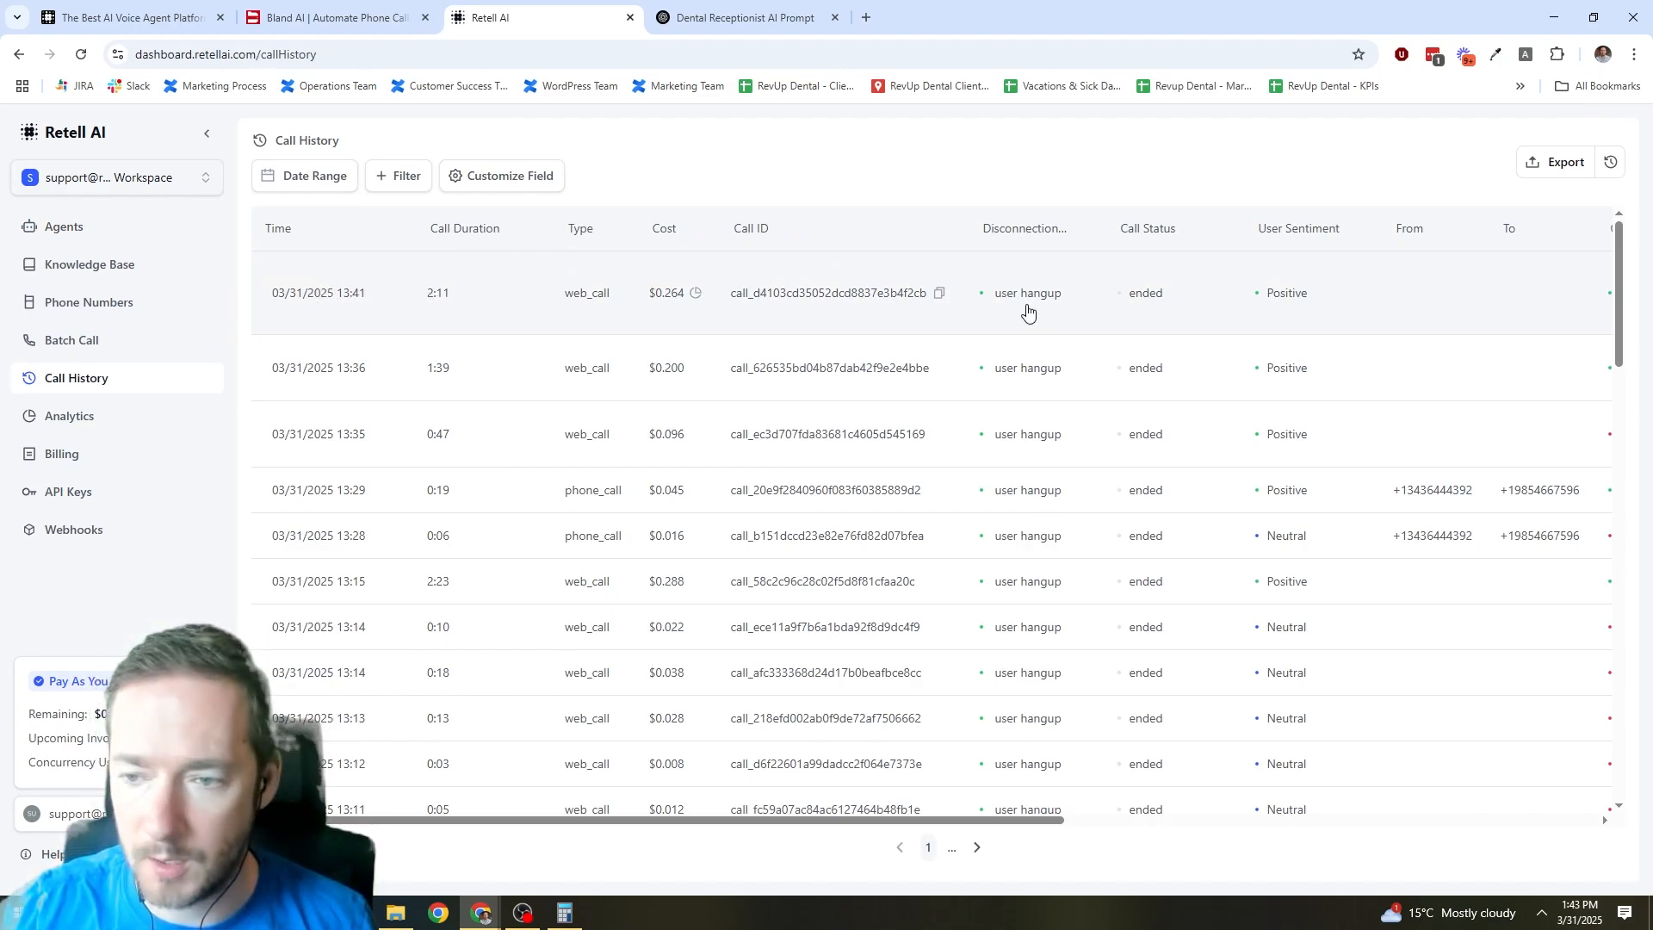
click(1347, 297)
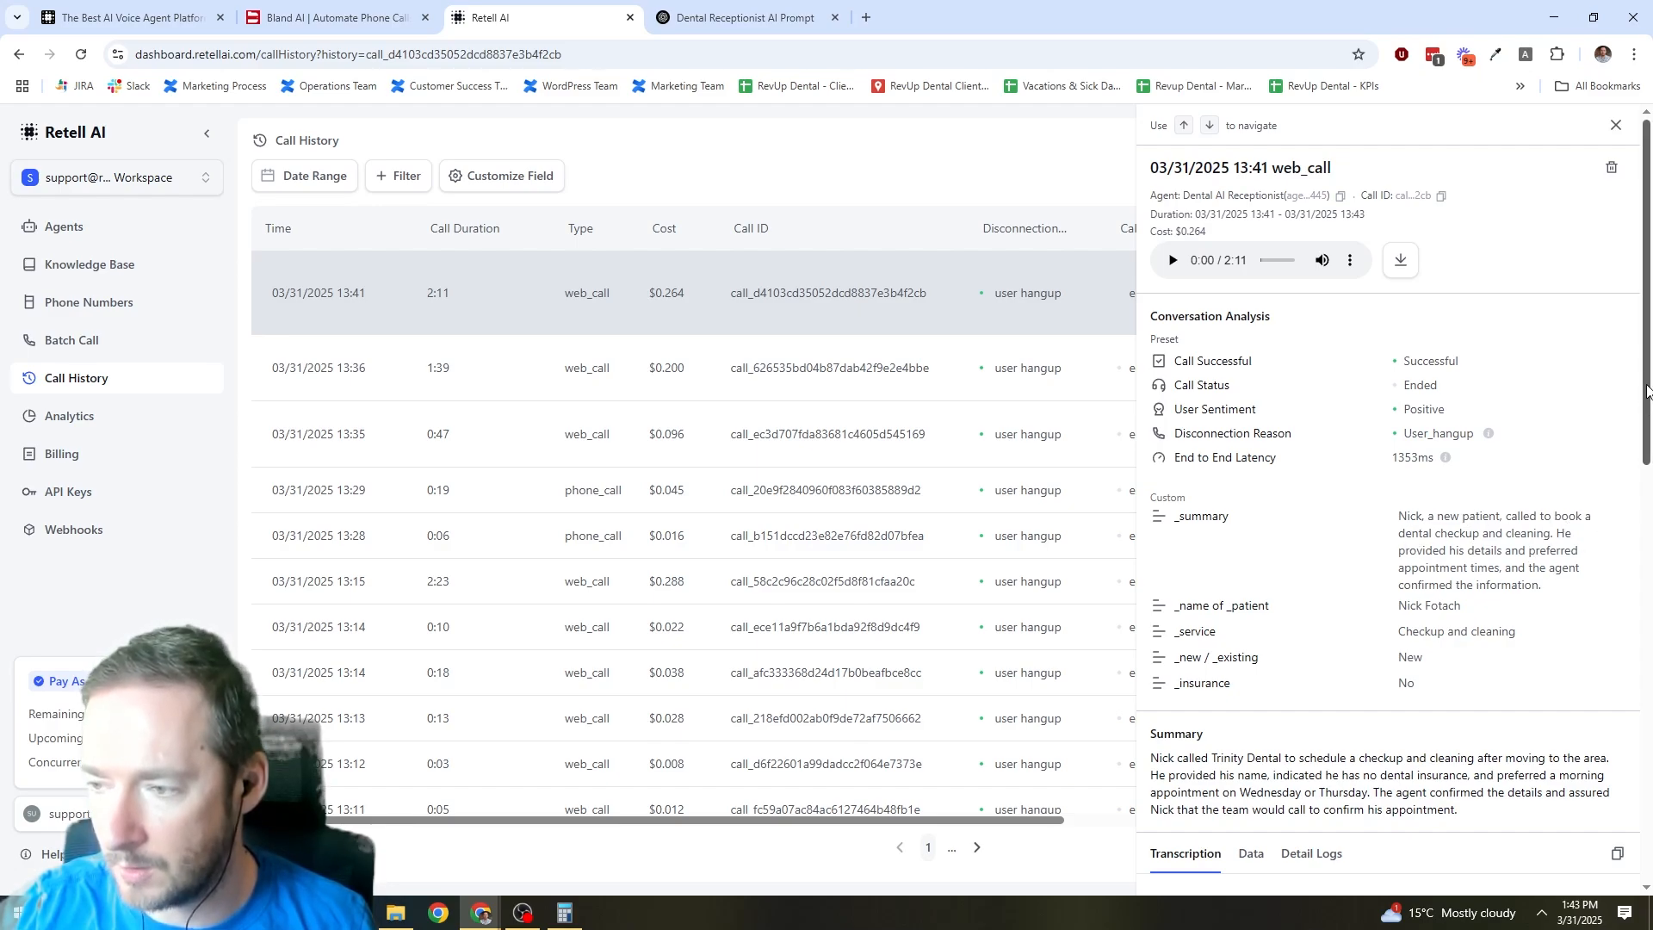
Review the call's custom post-call fields, summary and transcript, and close the call details.
scroll(1484, 482, down, 2)
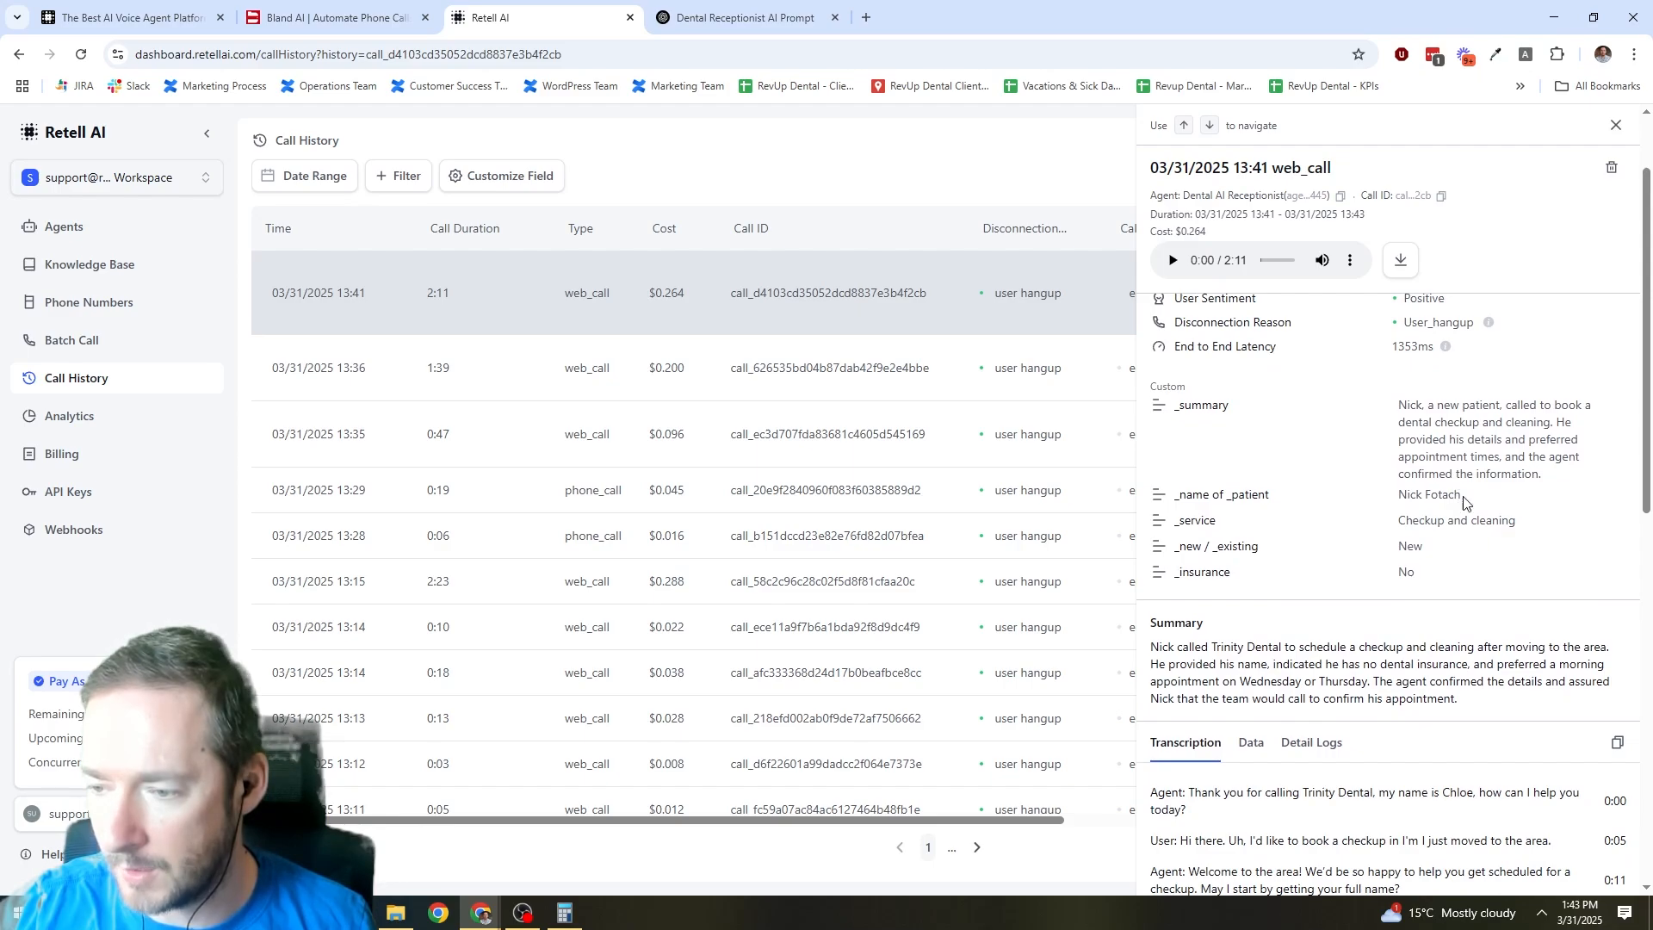
drag(1398, 549, 1421, 574)
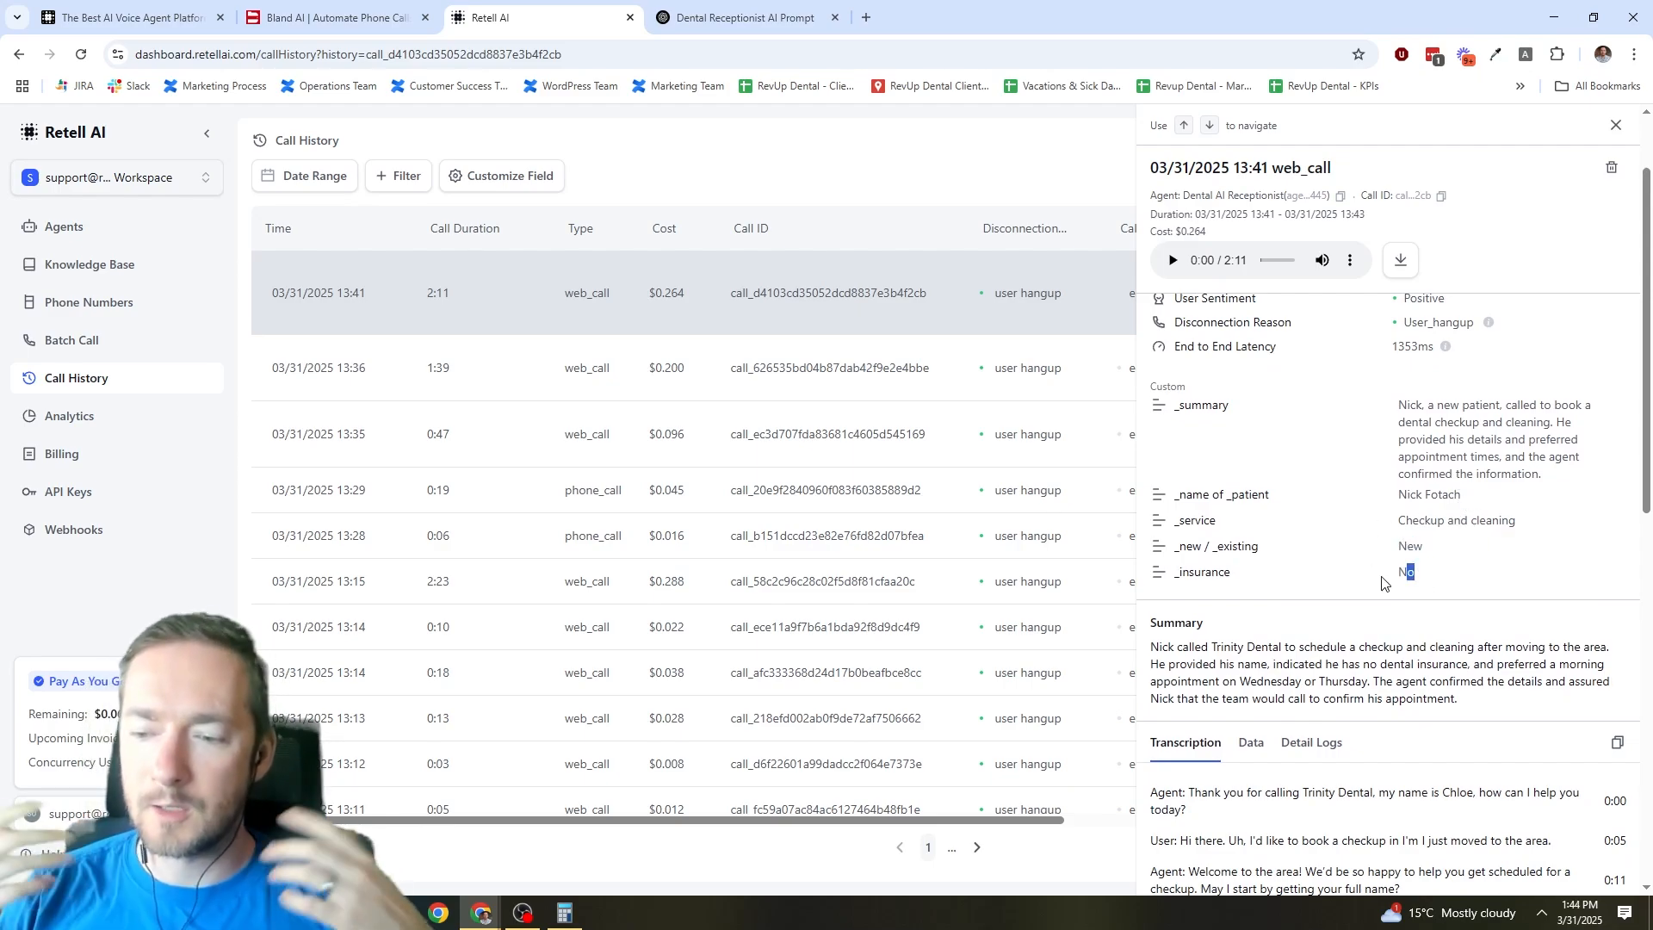
scroll(1362, 686, down, 4)
scroll(1369, 465, down, 3)
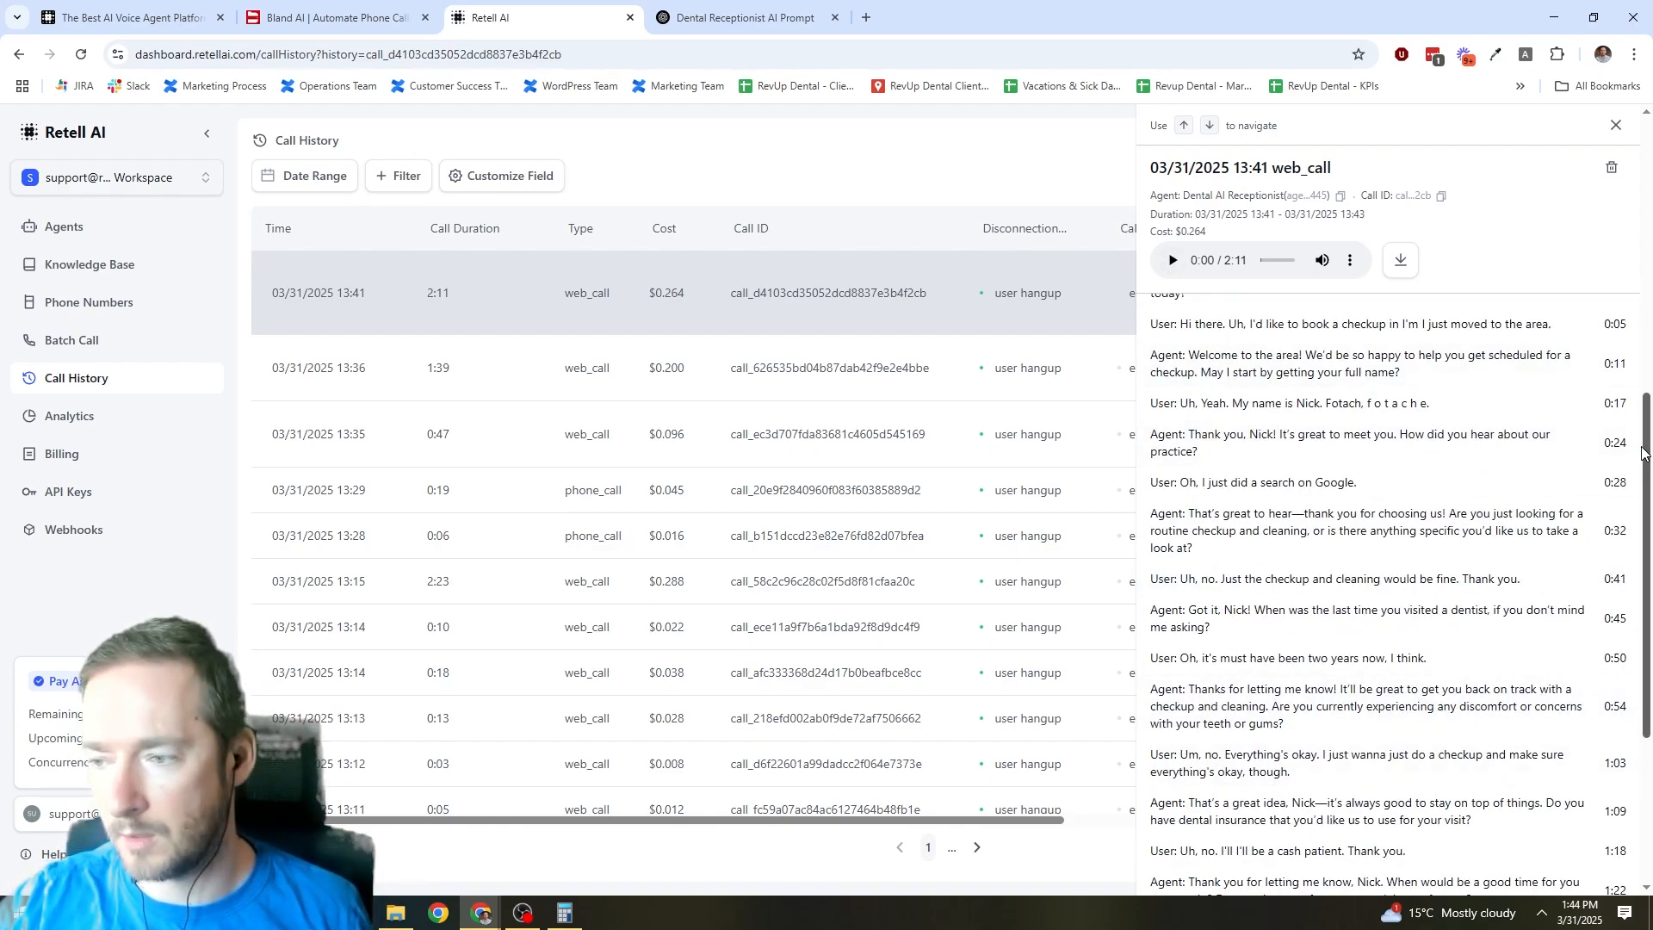
drag(1646, 441, 1646, 387)
click(970, 159)
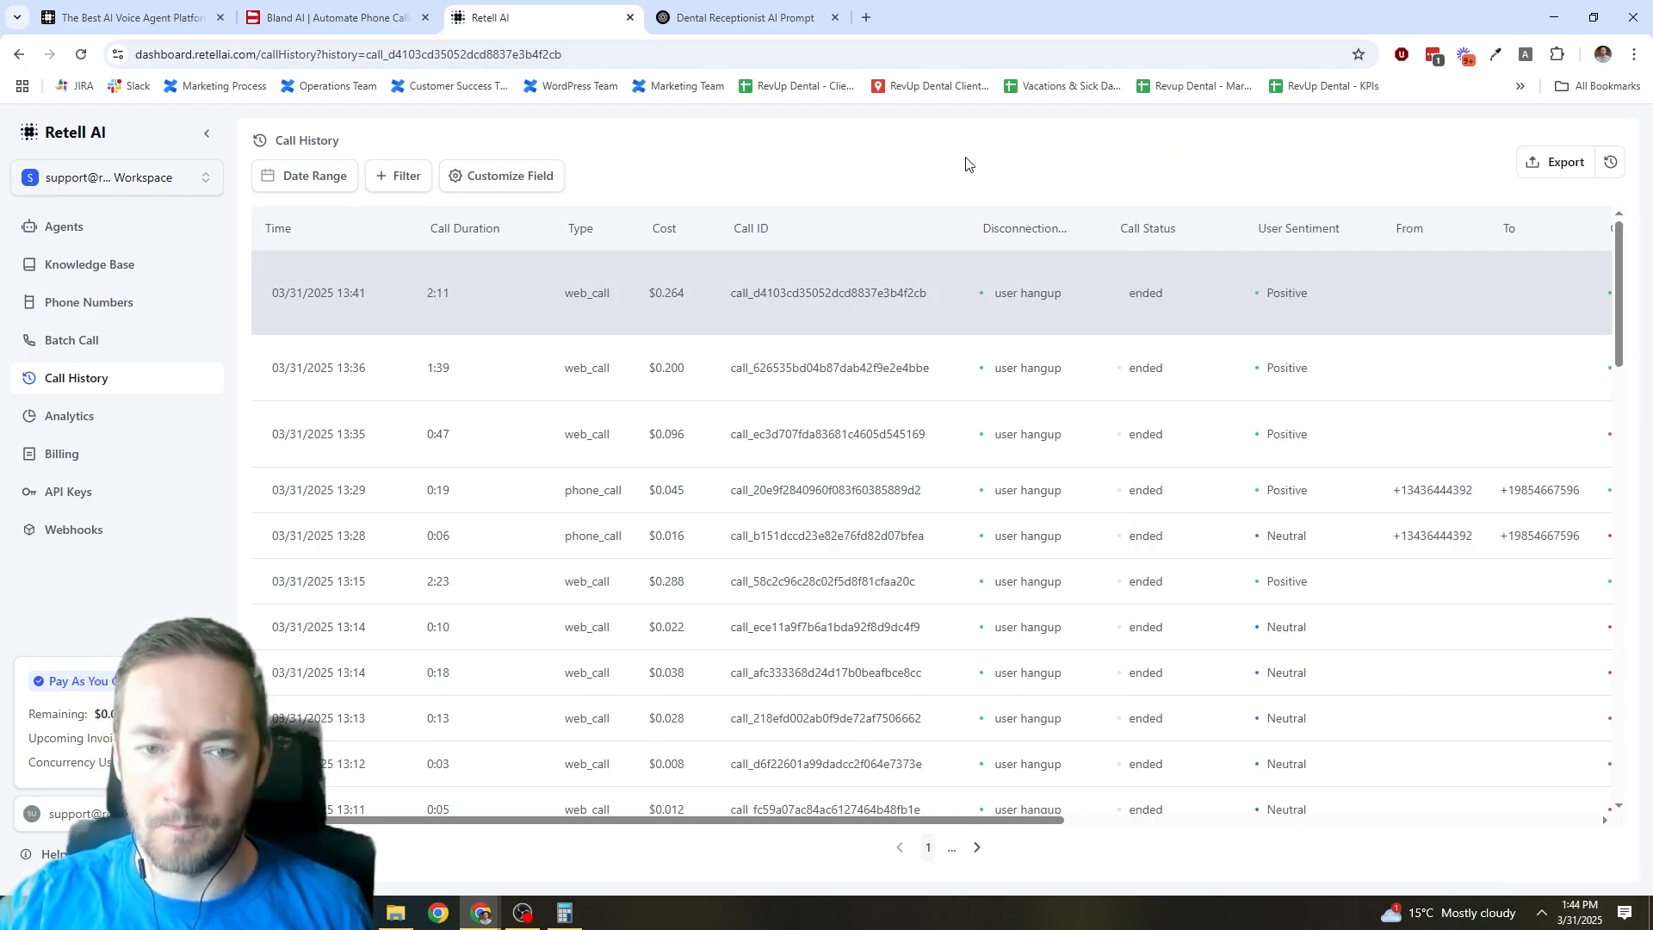